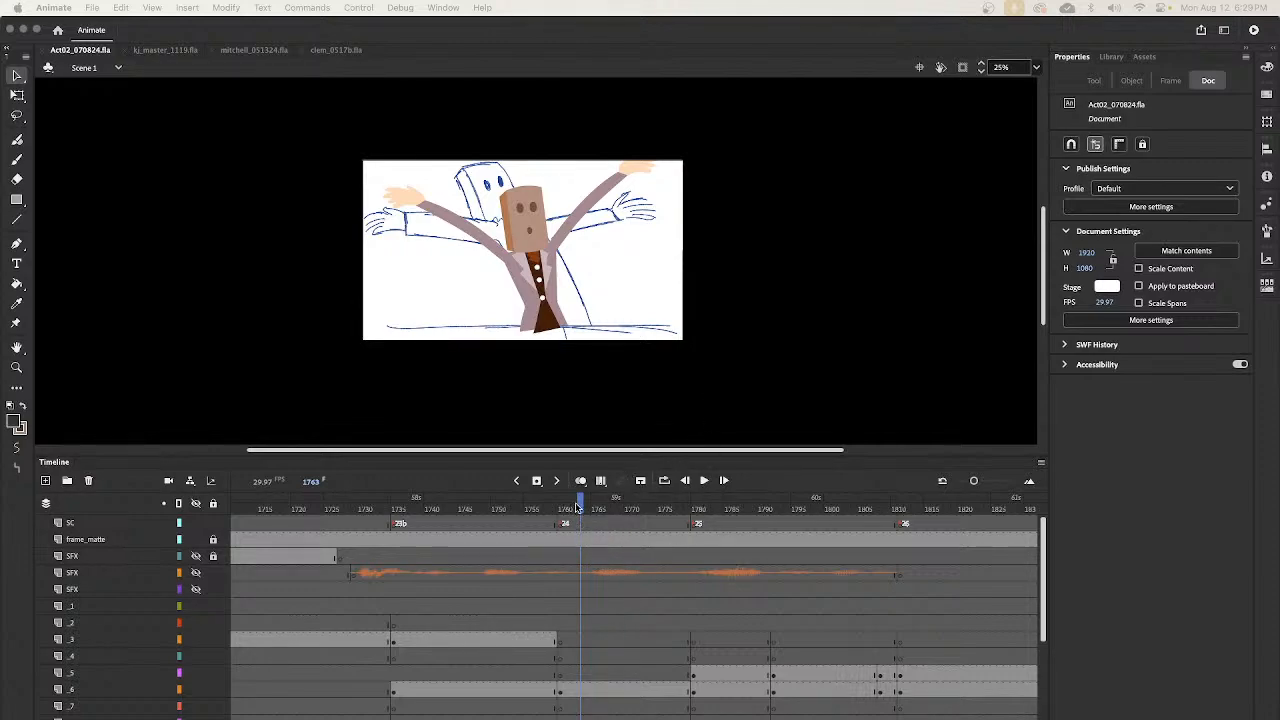
# - Examine the storyboard shots at frames 1760 and 1734, looking closely at the Prickly Pear bar scene
pyautogui.click(579, 511)
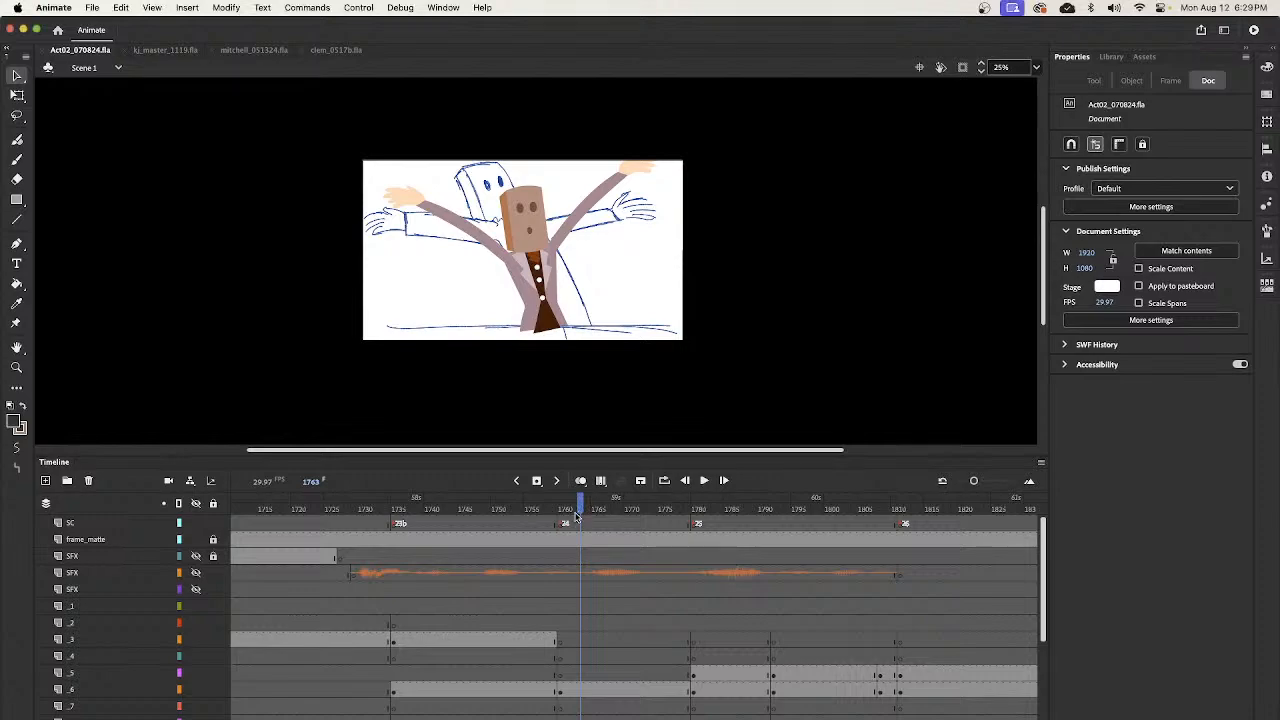
pyautogui.moveTo(580, 511); pyautogui.dragTo(560, 512)
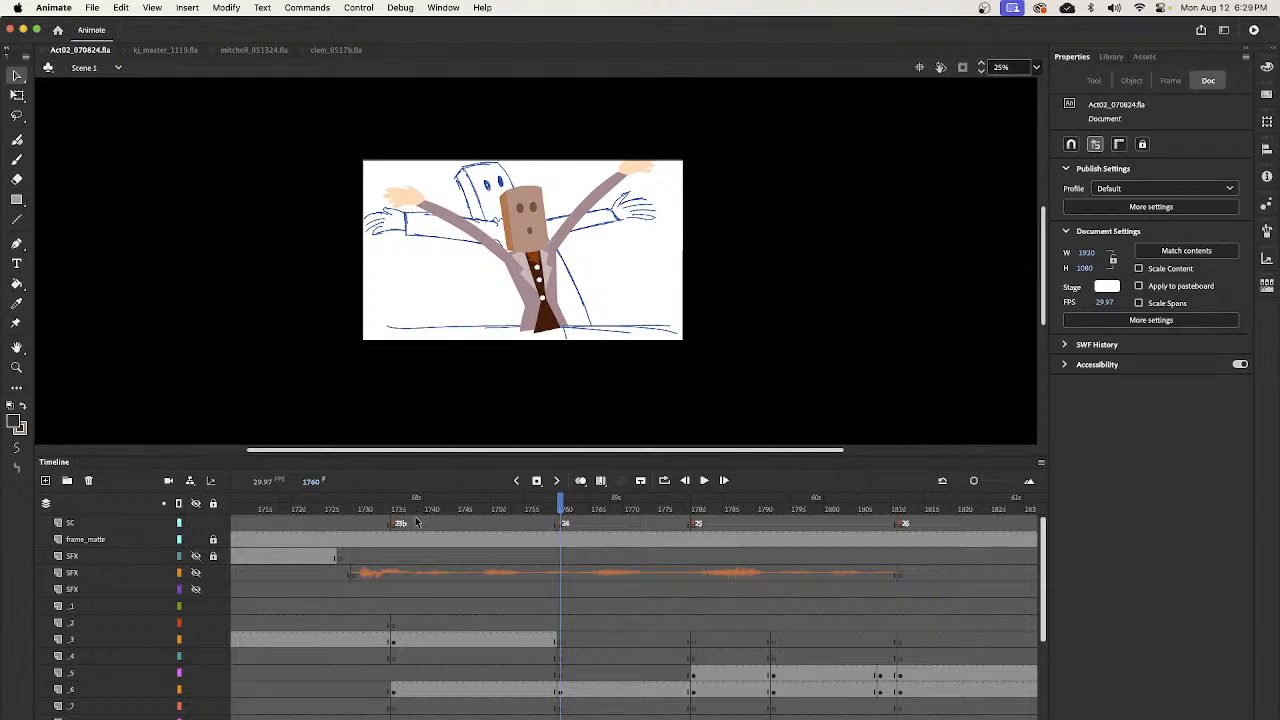
pyautogui.moveTo(395, 511)
pyautogui.mouseDown()
pyautogui.moveTo(560, 560)
pyautogui.moveTo(652, 567)
pyautogui.moveTo(572, 595)
pyautogui.moveTo(343, 601)
pyautogui.moveTo(390, 602)
pyautogui.mouseUp()
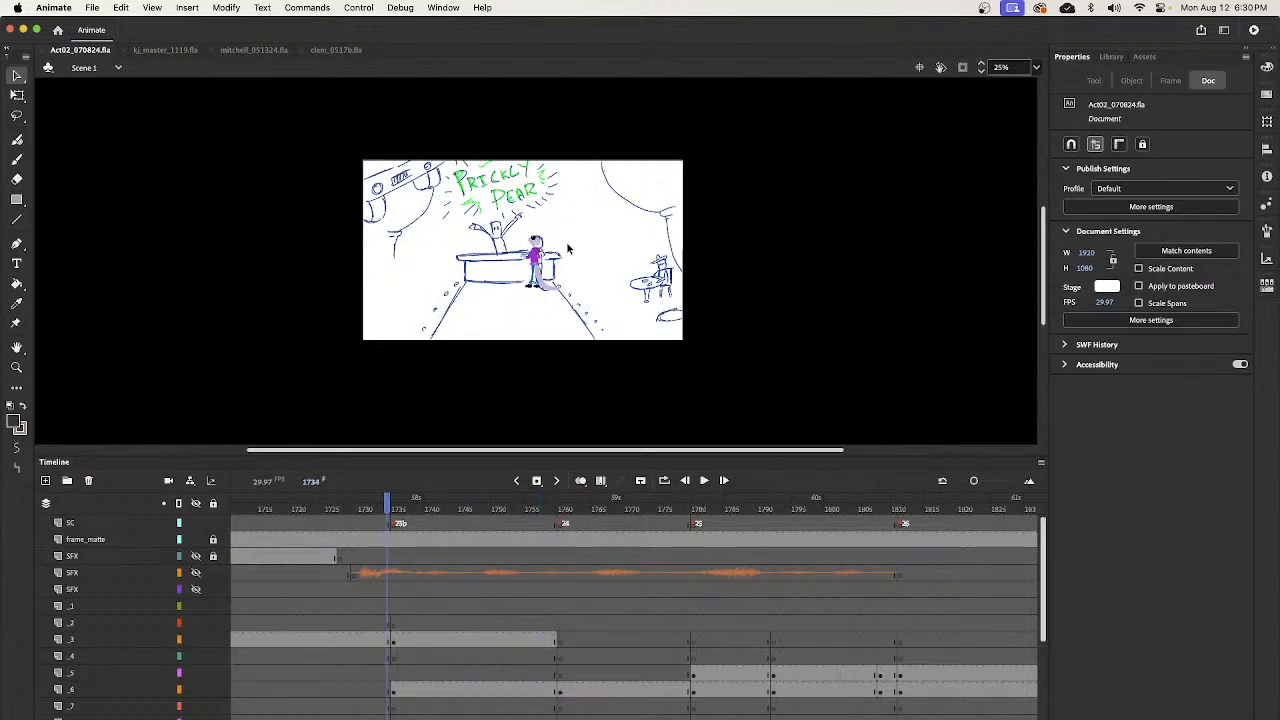
pyautogui.press('z')
pyautogui.moveTo(464, 185); pyautogui.dragTo(534, 286)
pyautogui.moveTo(688, 247); pyautogui.dragTo(674, 273)
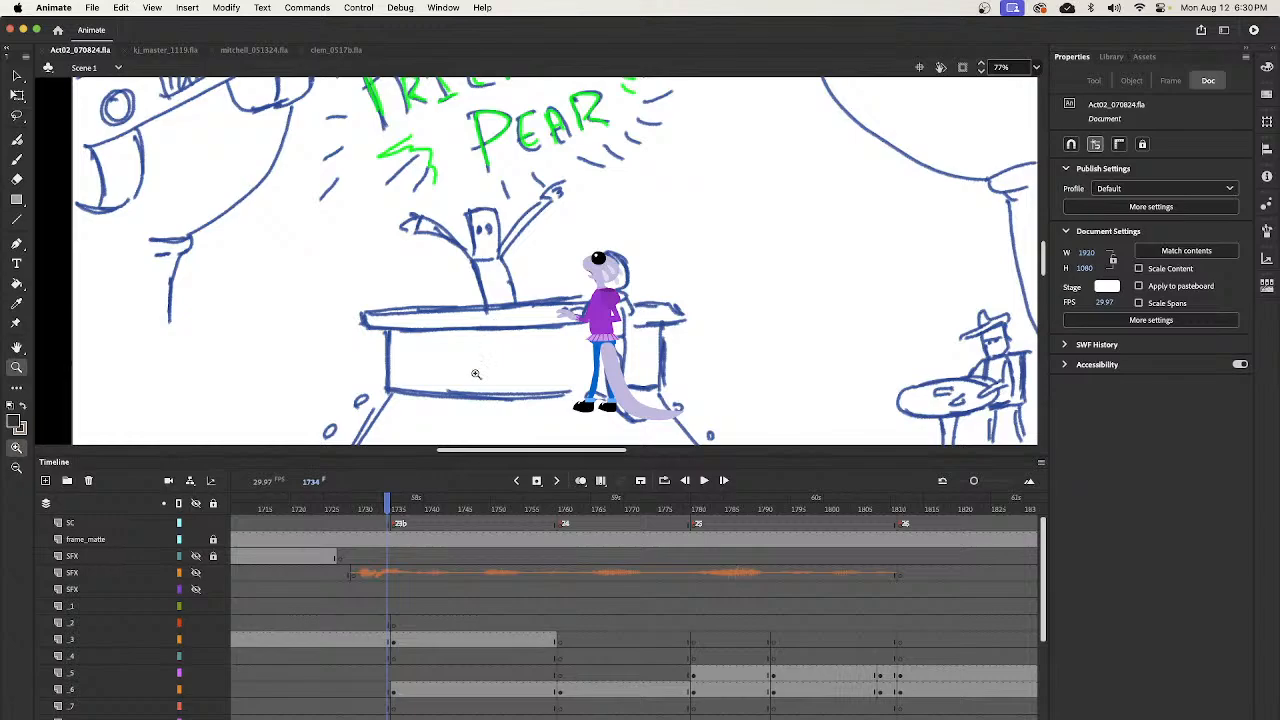
# - Scrub the timeline between frames 1645 and 1736 to review the action behind the bar
pyautogui.moveTo(376, 503)
pyautogui.mouseDown()
pyautogui.moveTo(393, 508)
pyautogui.moveTo(350, 510)
pyautogui.moveTo(405, 512)
pyautogui.moveTo(378, 540)
pyautogui.moveTo(349, 545)
pyautogui.moveTo(391, 548)
pyautogui.moveTo(349, 552)
pyautogui.moveTo(393, 565)
pyautogui.moveTo(340, 570)
pyautogui.moveTo(392, 576)
pyautogui.moveTo(338, 583)
pyautogui.moveTo(394, 590)
pyautogui.moveTo(340, 594)
pyautogui.moveTo(400, 598)
pyautogui.moveTo(338, 598)
pyautogui.moveTo(389, 598)
pyautogui.mouseUp()
pyautogui.hscroll(5, 966, 365)
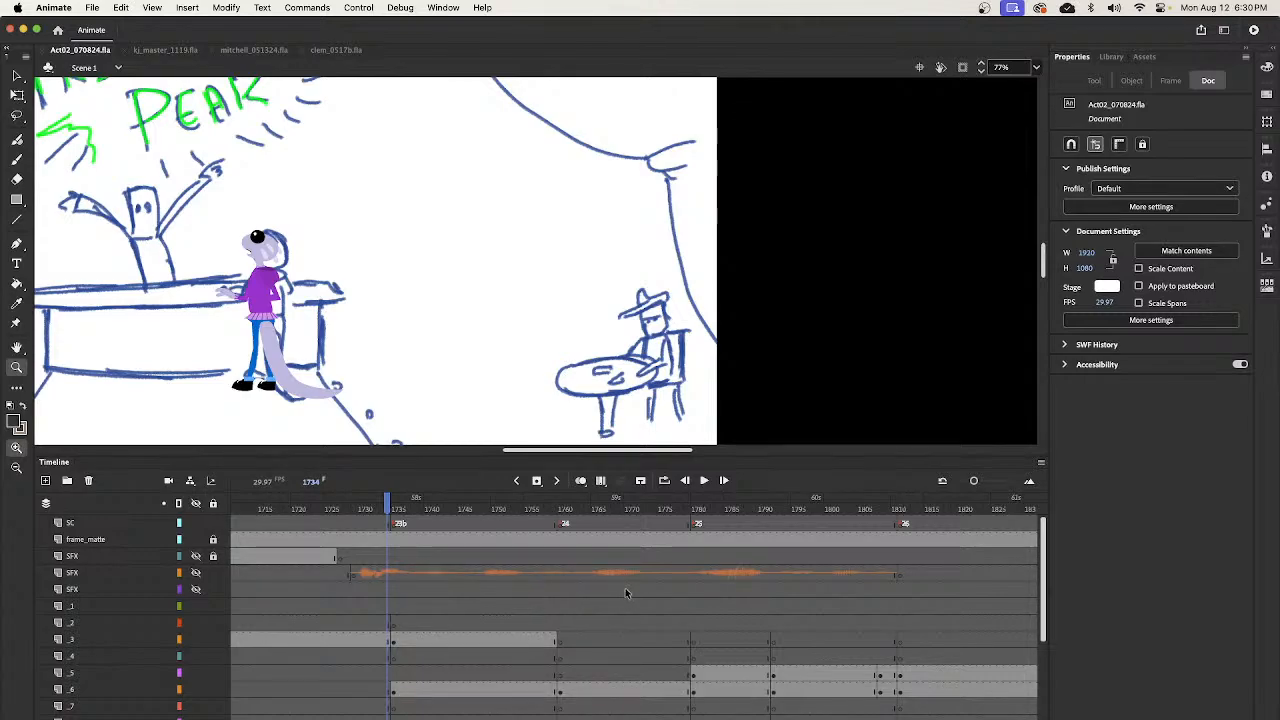
pyautogui.moveTo(388, 505); pyautogui.dragTo(430, 500)
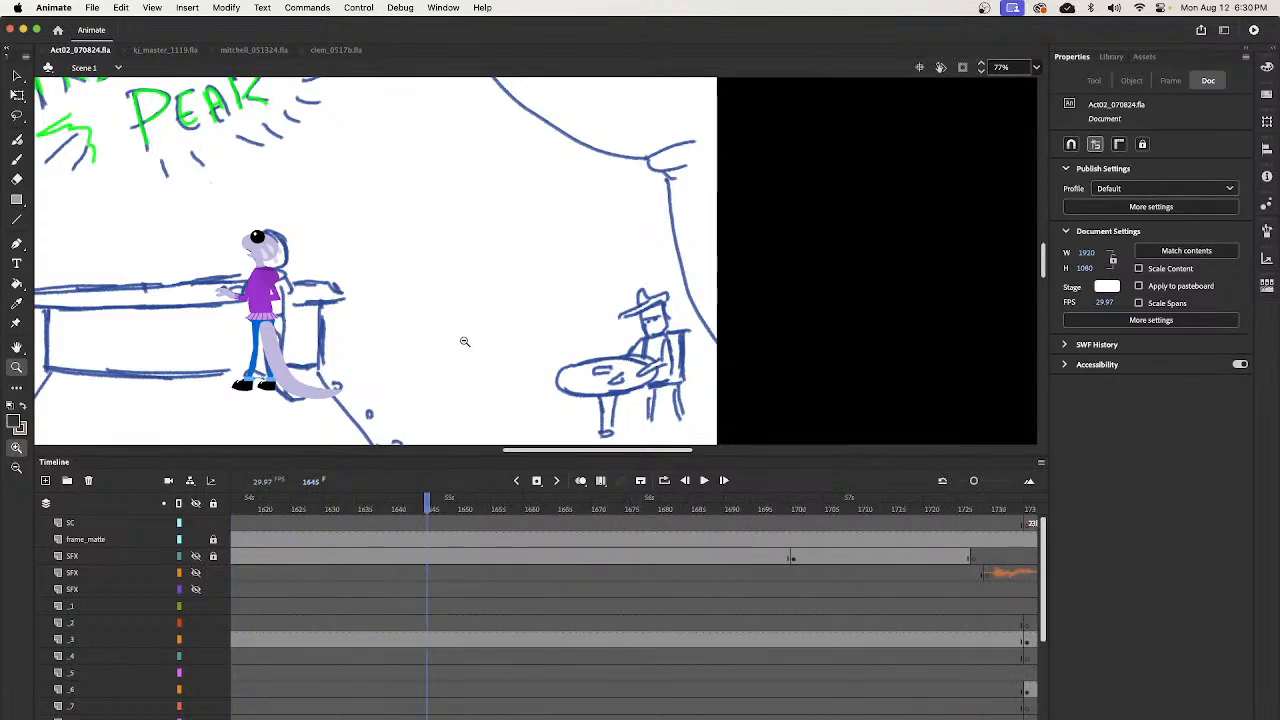
pyautogui.keyDown('alt'); pyautogui.click(464, 341); pyautogui.keyUp('alt')
pyautogui.moveTo(430, 525); pyautogui.dragTo(721, 622)
pyautogui.moveTo(1045, 578); pyautogui.dragTo(873, 578)
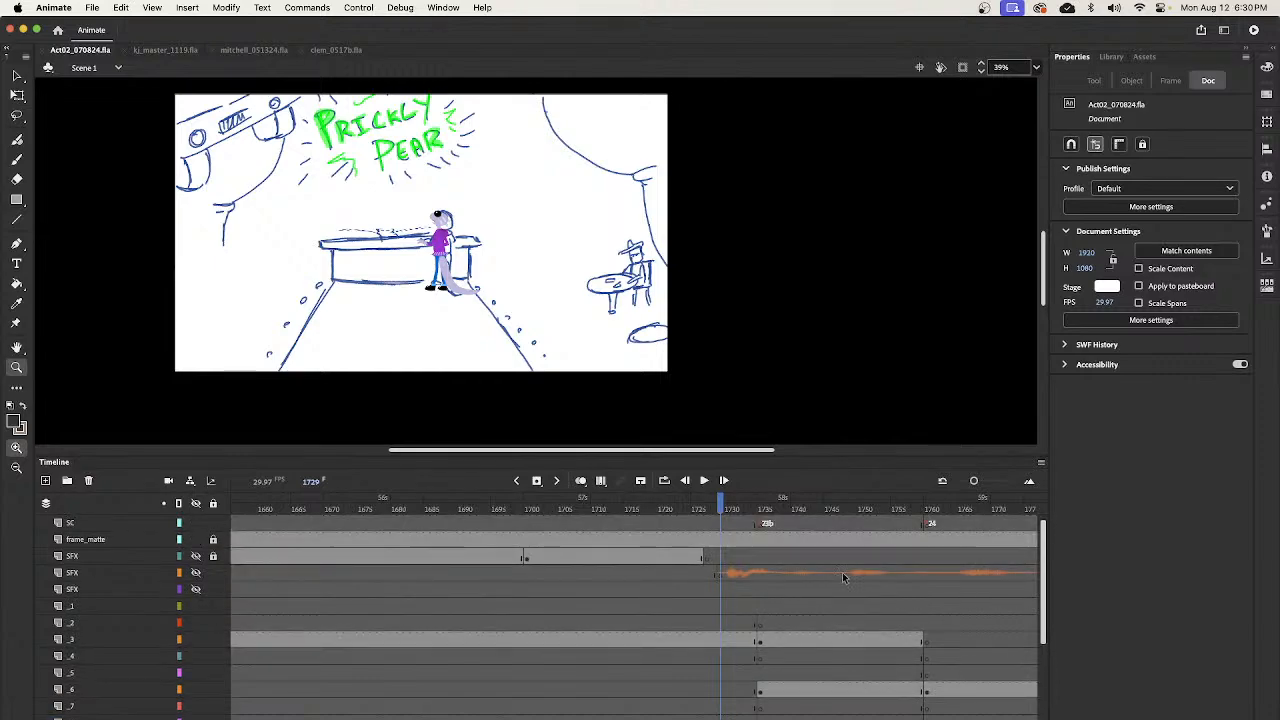
pyautogui.moveTo(728, 508); pyautogui.dragTo(766, 508)
# - Identify the layer holding the bartender figure and insert a blank keyframe at frame 1725 on layer _6
pyautogui.press('v')
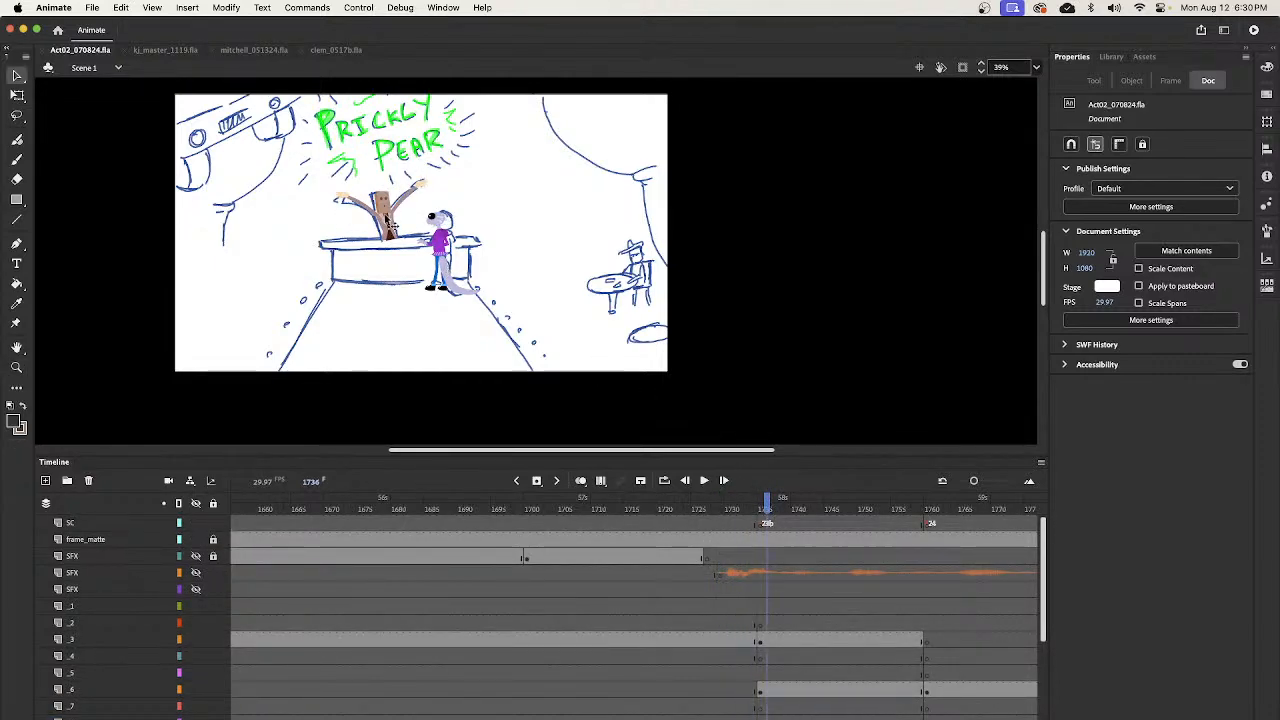
pyautogui.click(389, 222)
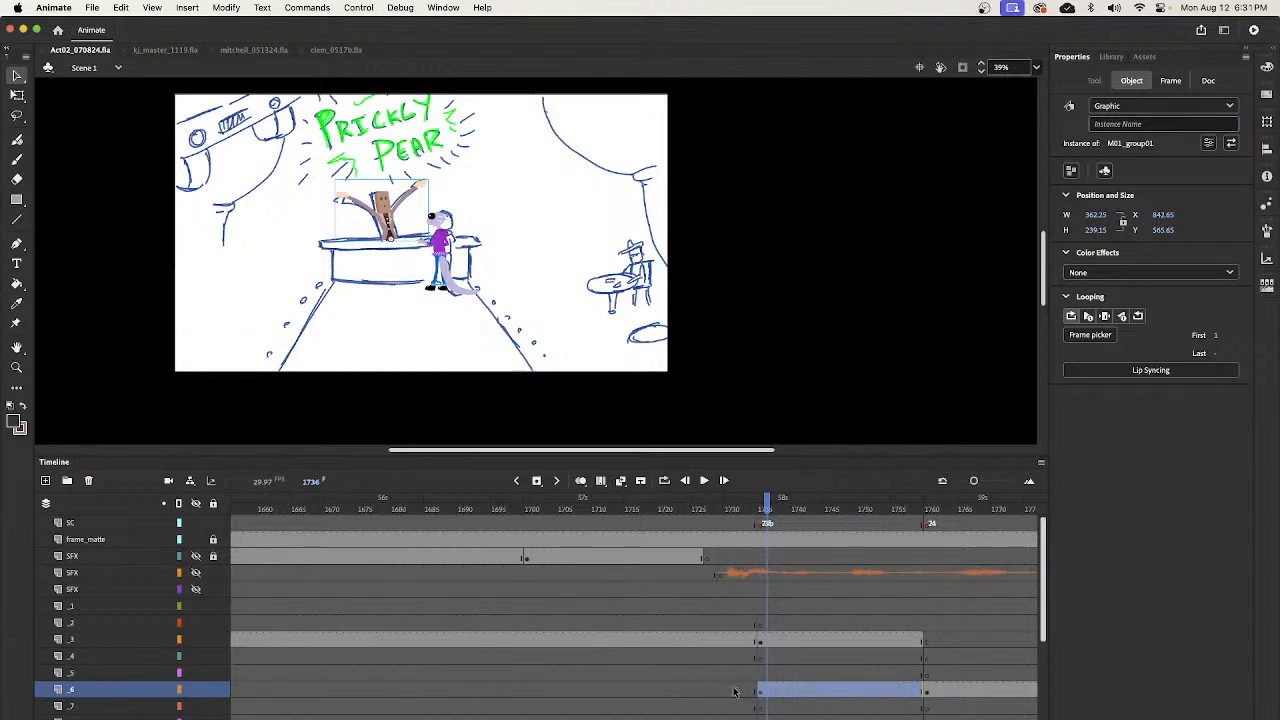
pyautogui.click(734, 690)
pyautogui.click(695, 691)
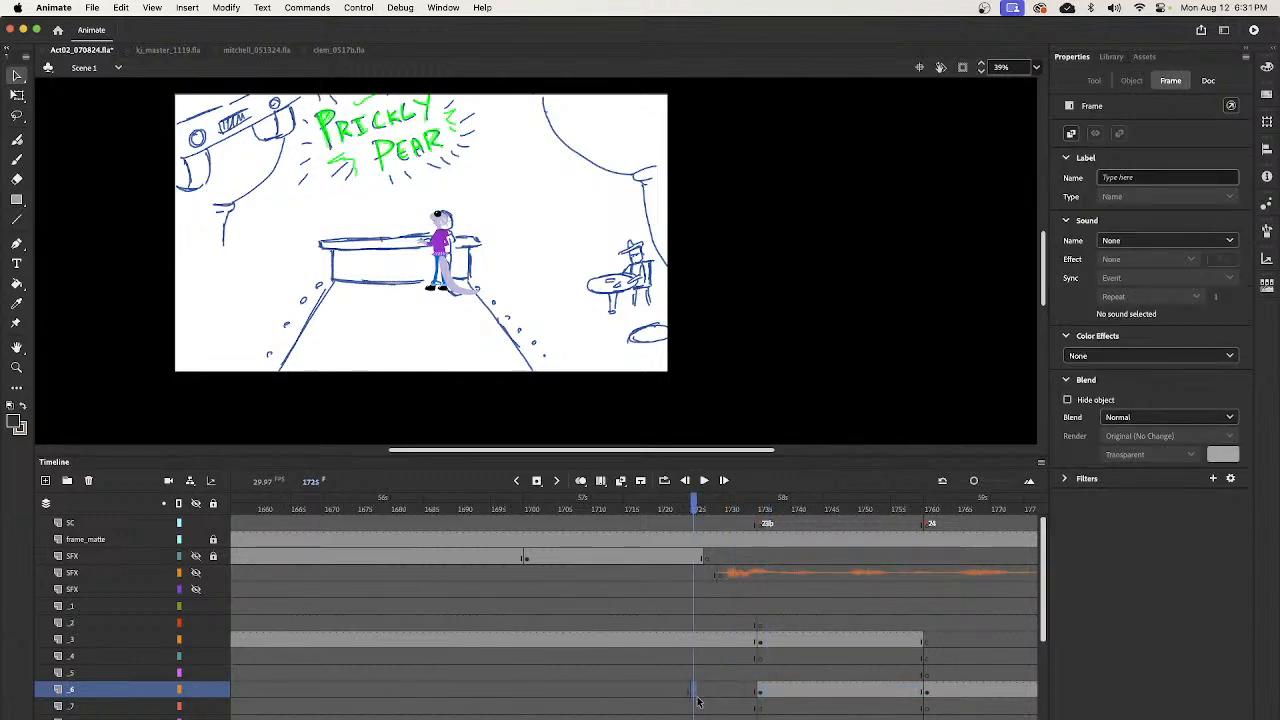
# - Copy the bartender's frame from frame 1736 to frame 1725 on layer _6
pyautogui.moveTo(696, 508); pyautogui.dragTo(758, 571)
pyautogui.click(771, 697)
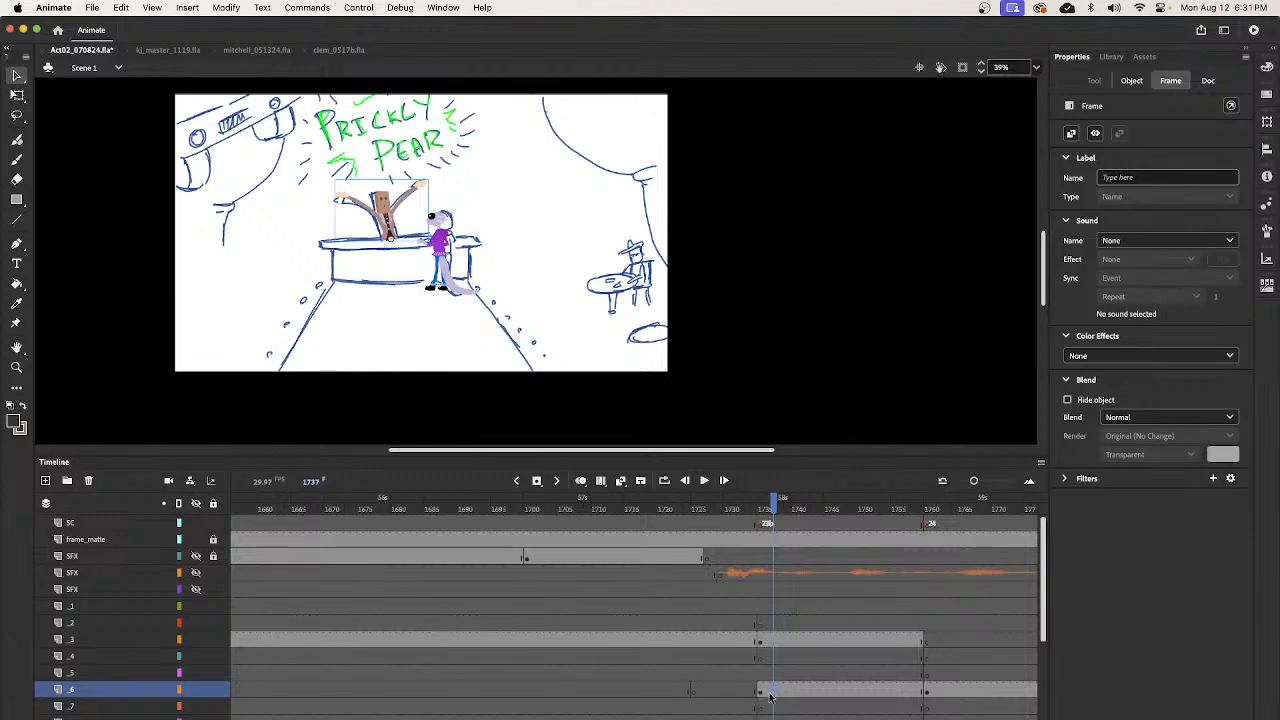
pyautogui.moveTo(773, 511)
pyautogui.mouseDown()
pyautogui.moveTo(794, 511)
pyautogui.moveTo(767, 511)
pyautogui.mouseUp()
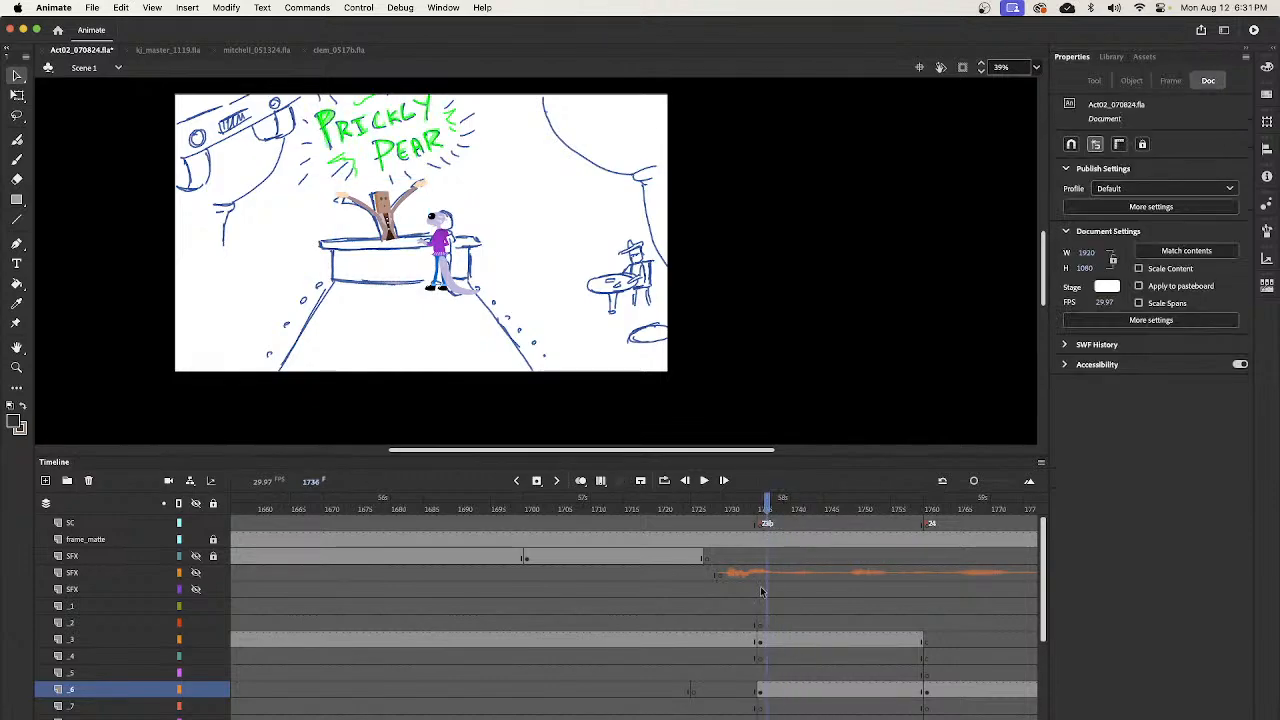
pyautogui.click(768, 692)
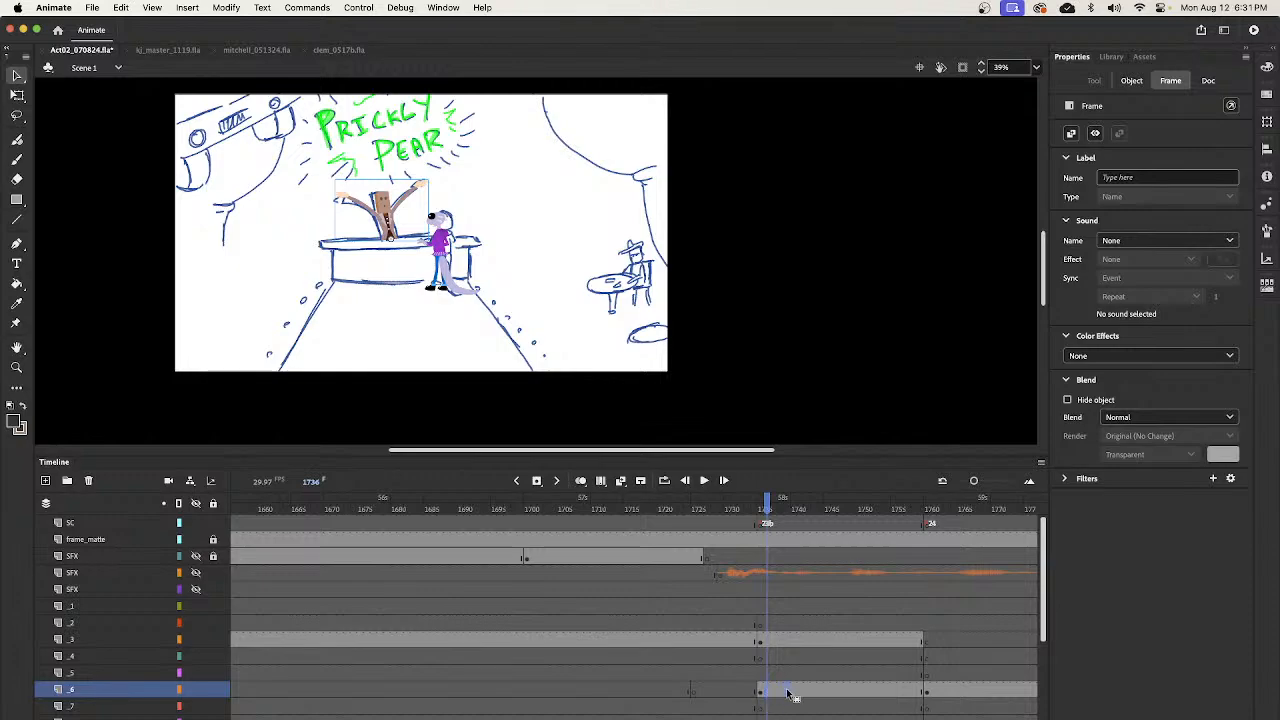
pyautogui.click(695, 690)
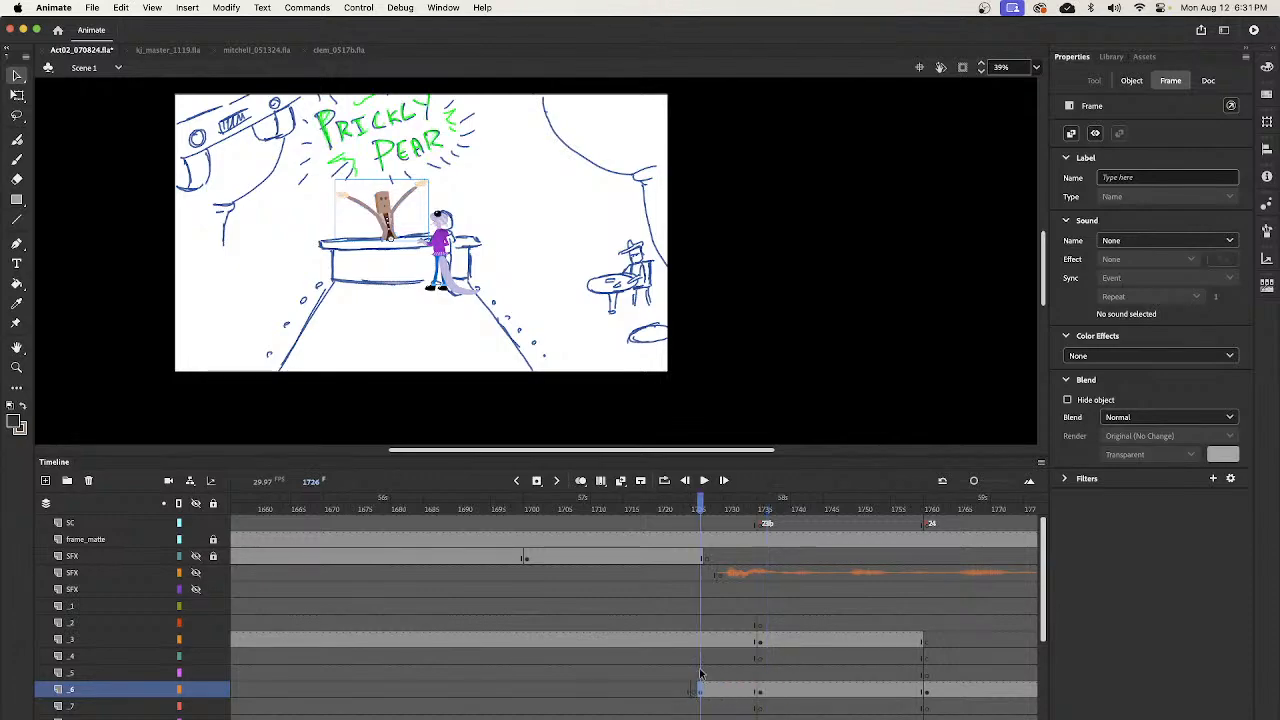
pyautogui.click(696, 694)
pyautogui.moveTo(700, 505)
pyautogui.mouseDown()
pyautogui.moveTo(768, 515)
pyautogui.moveTo(698, 550)
pyautogui.moveTo(694, 508)
pyautogui.mouseUp()
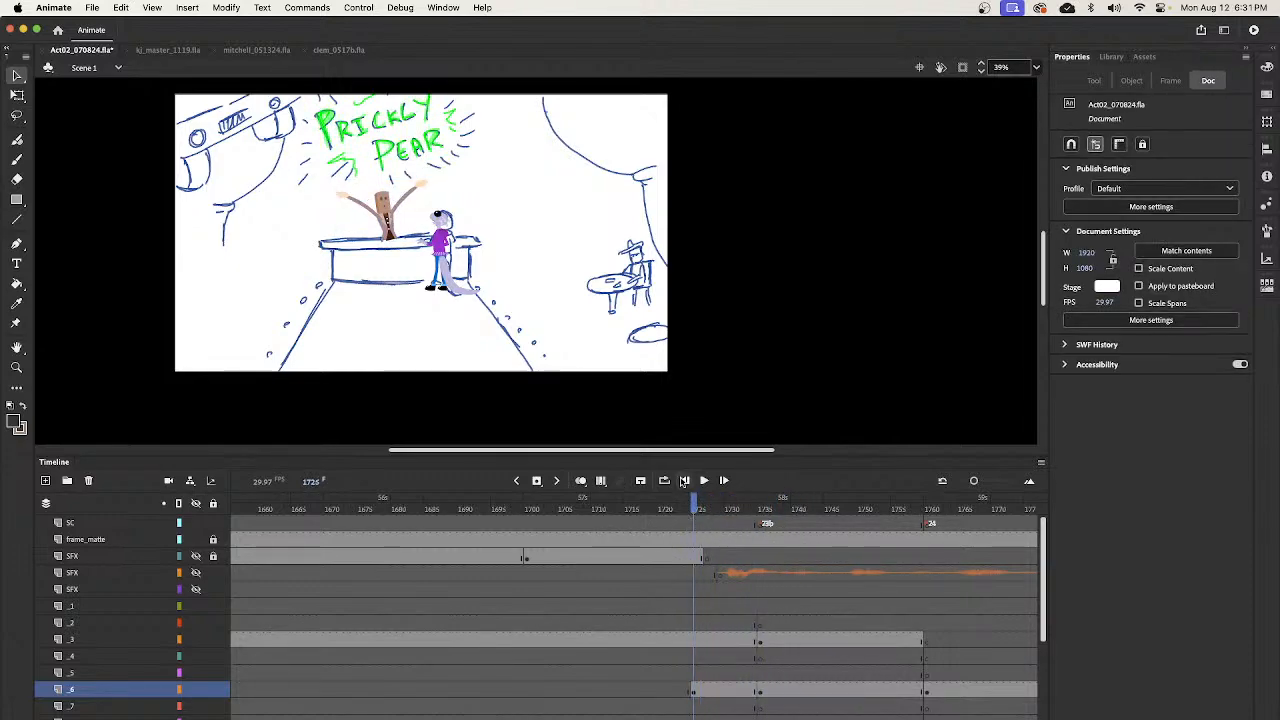
# - Duplicate the bartender's graphic symbol at frame 1725 under the name M01_group02
pyautogui.click(387, 223)
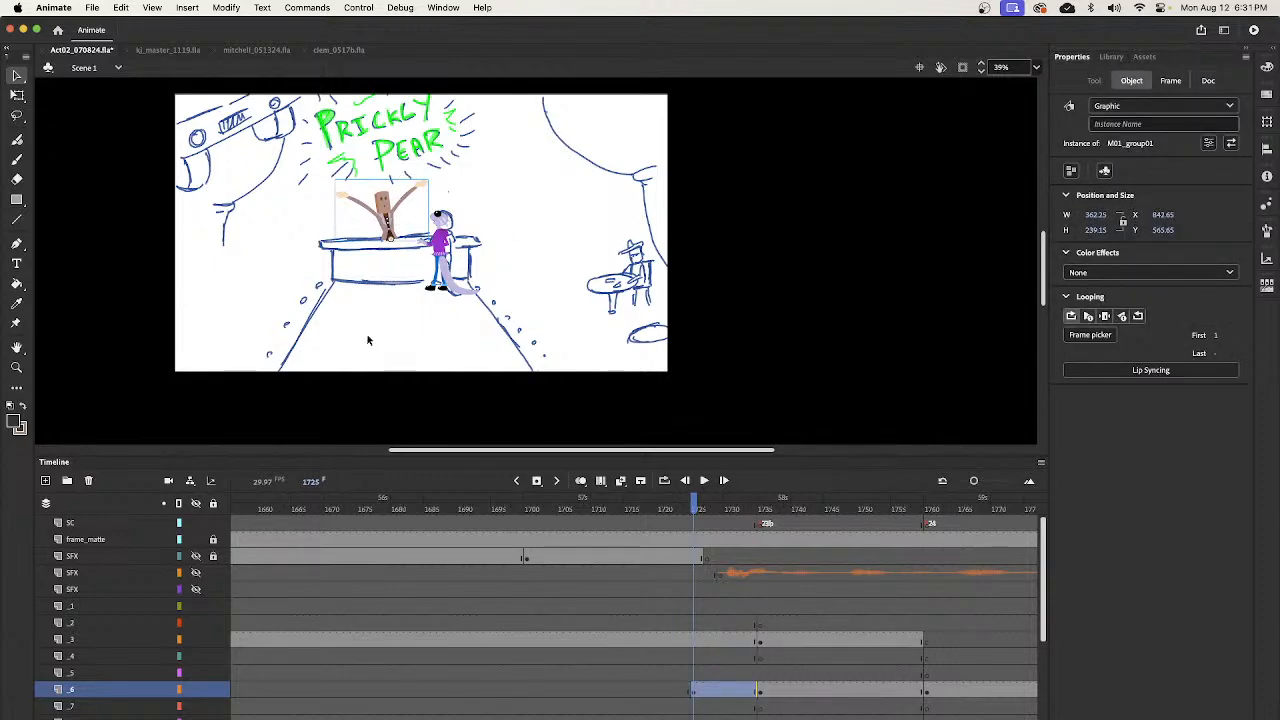
pyautogui.rightClick(392, 217)
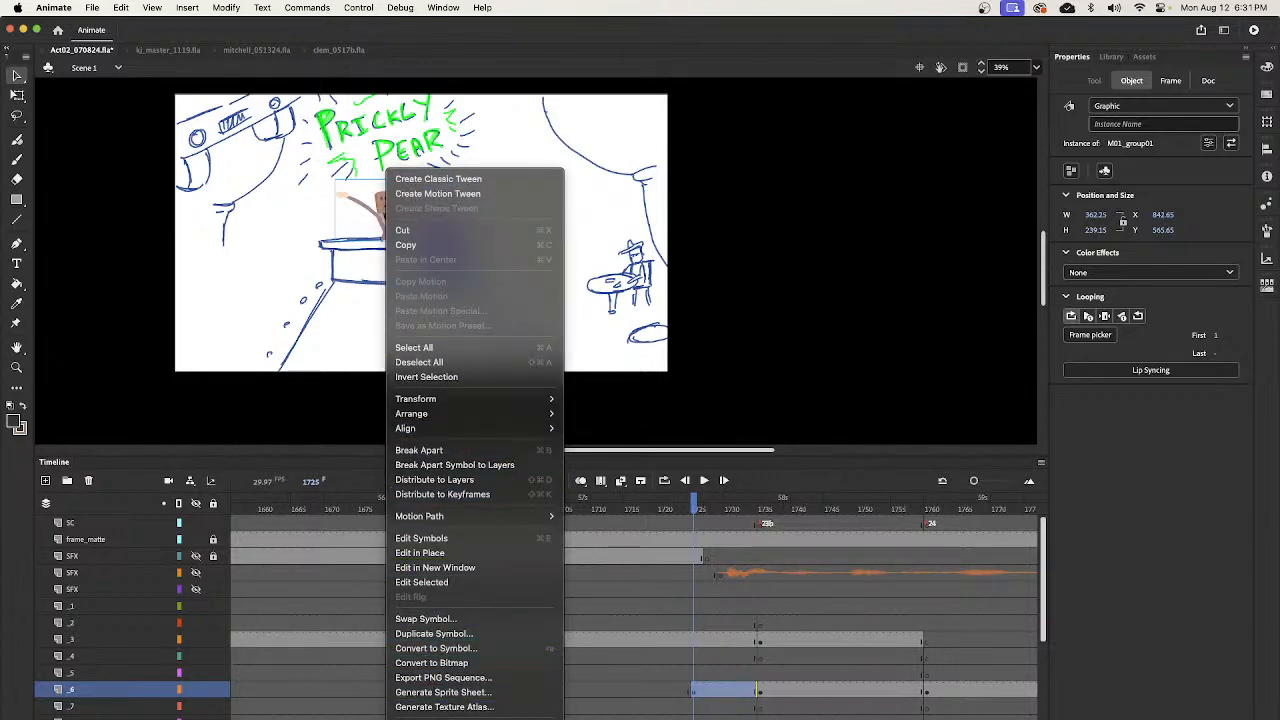
pyautogui.click(440, 633)
pyautogui.click(610, 360)
pyautogui.moveTo(578, 360); pyautogui.dragTo(568, 360)
pyautogui.write('02')
pyautogui.click(733, 359)
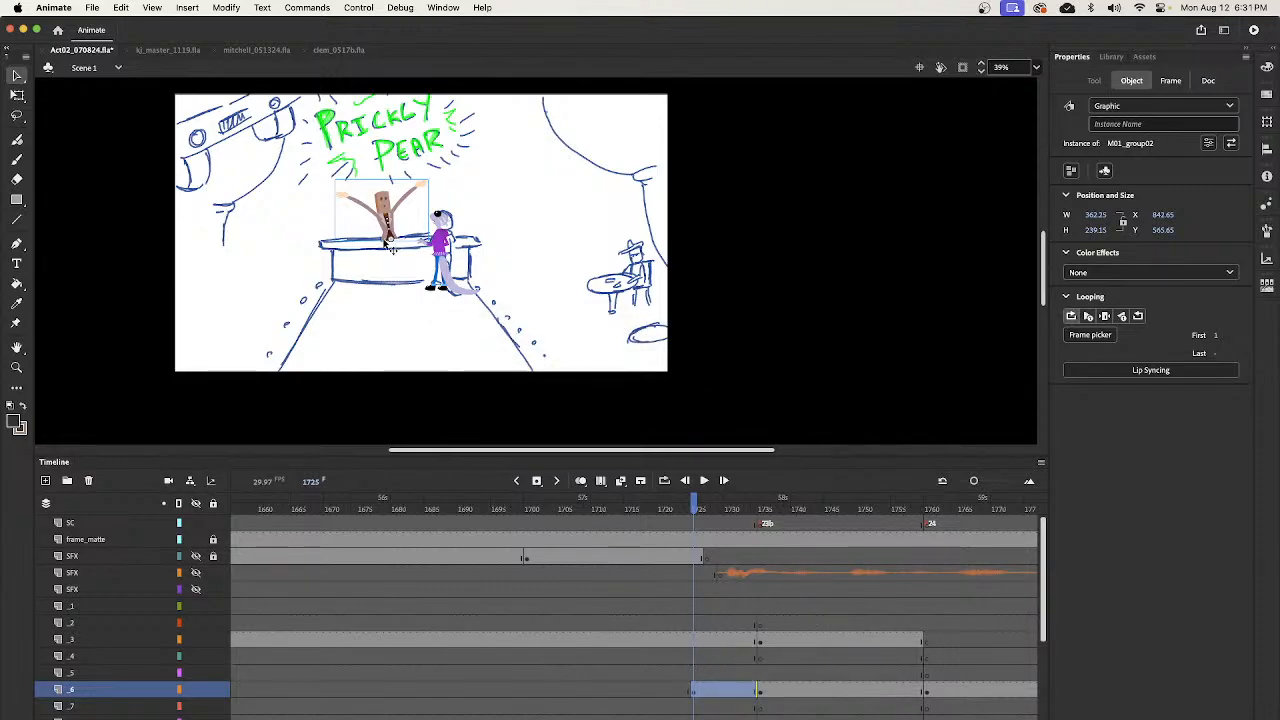
# - Open the M01_group02 symbol for editing in place on the stage
pyautogui.press('z')
pyautogui.moveTo(362, 165); pyautogui.dragTo(466, 272)
pyautogui.press('v')
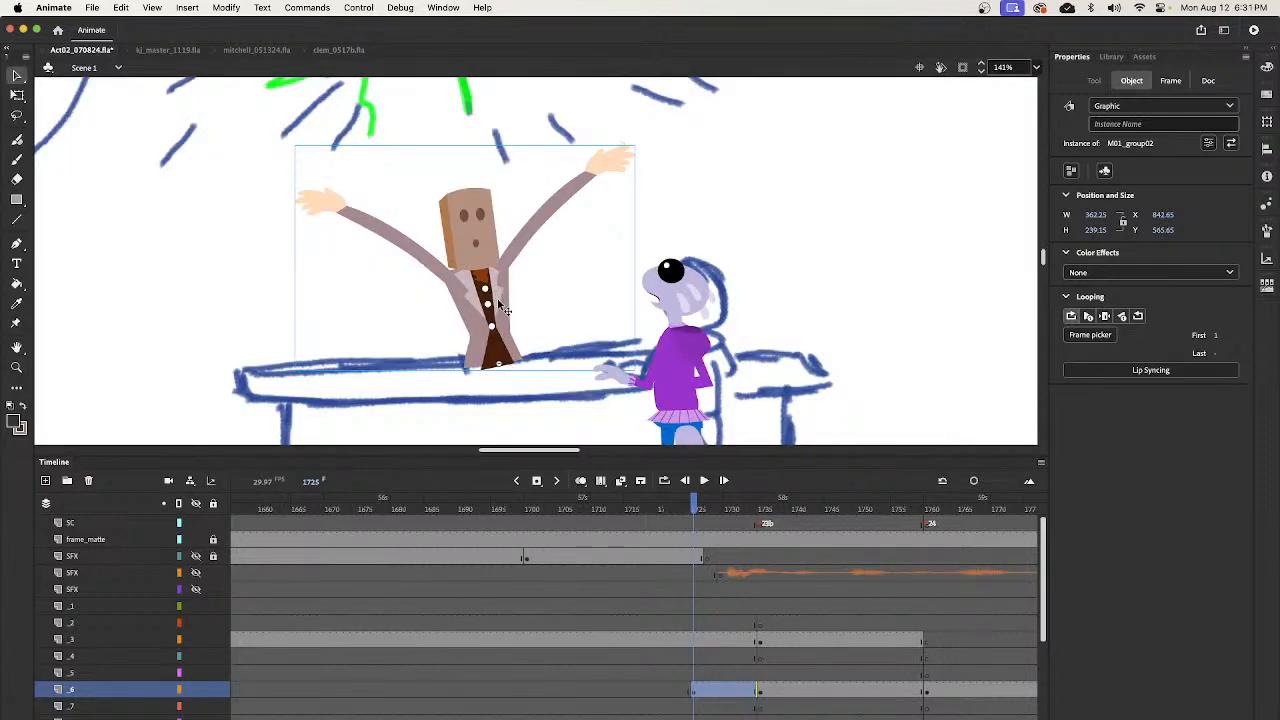
pyautogui.doubleClick(511, 333)
pyautogui.click(260, 595)
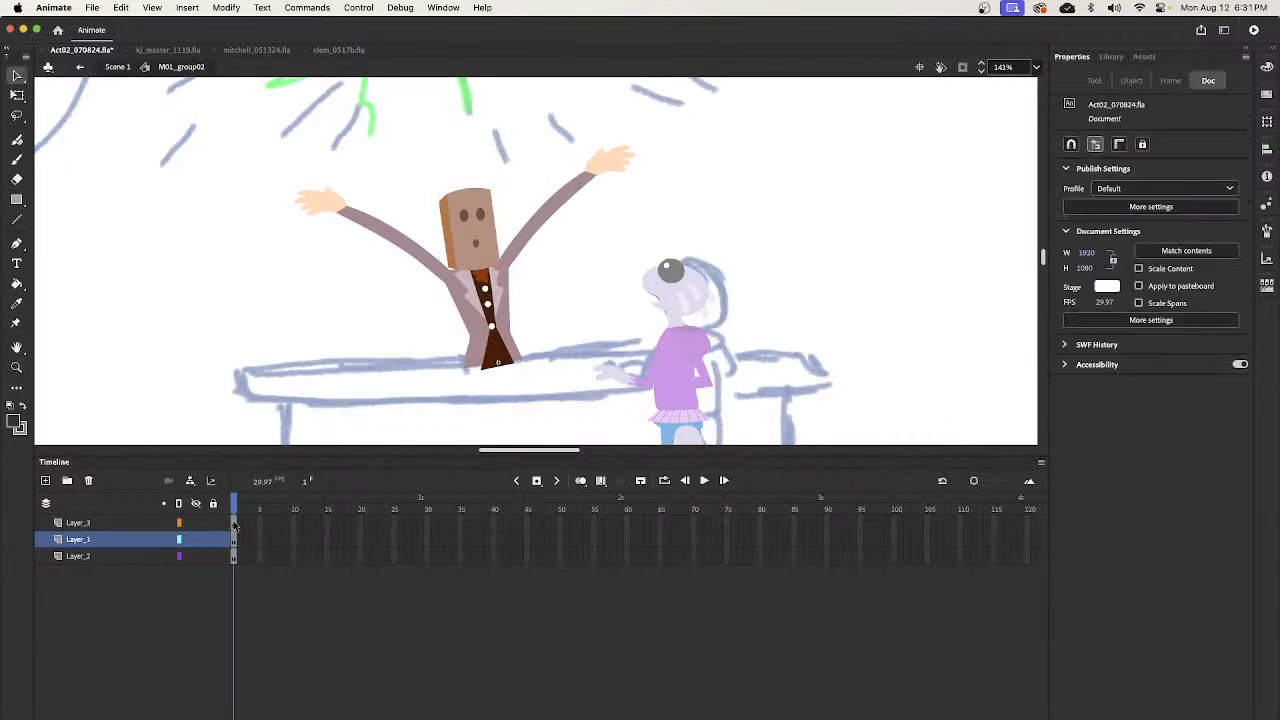
# - Extend all three layers of M01_group02 to frame 5 and return to Scene 1
pyautogui.click(238, 556)
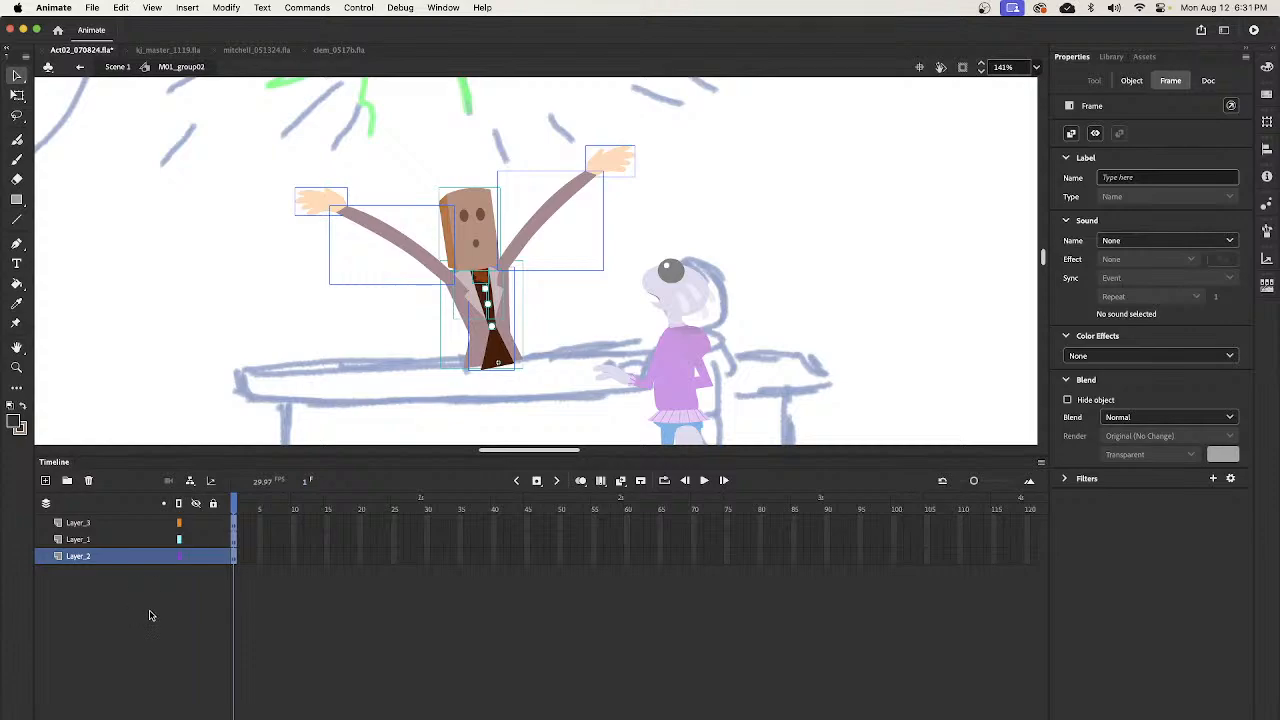
pyautogui.click(263, 535)
pyautogui.click(261, 586)
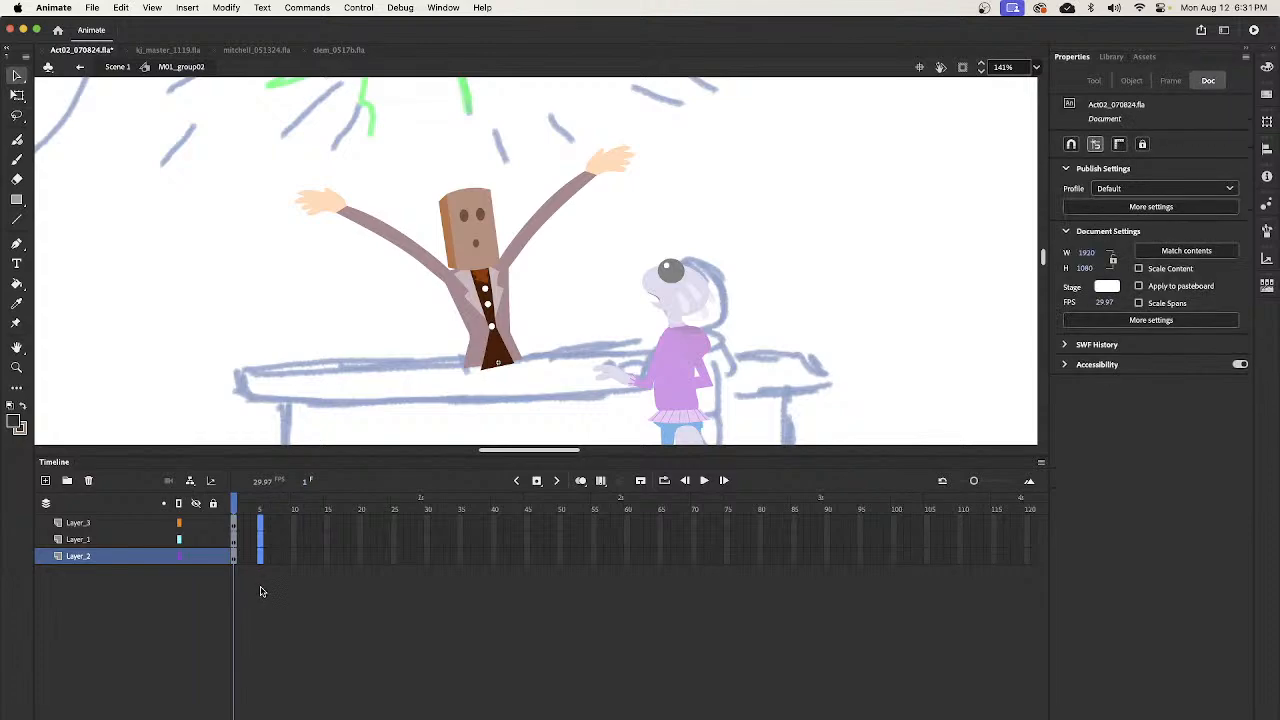
pyautogui.press('F6')
pyautogui.moveTo(260, 510); pyautogui.dragTo(224, 514)
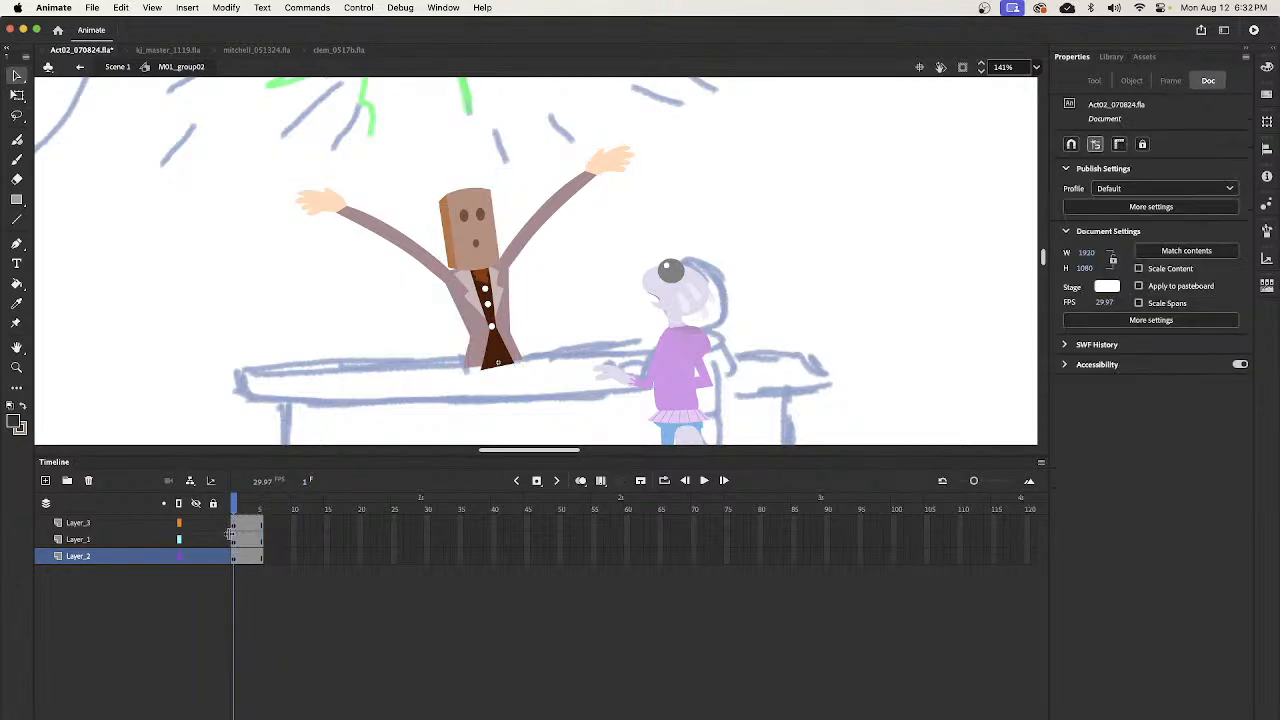
pyautogui.press('z')
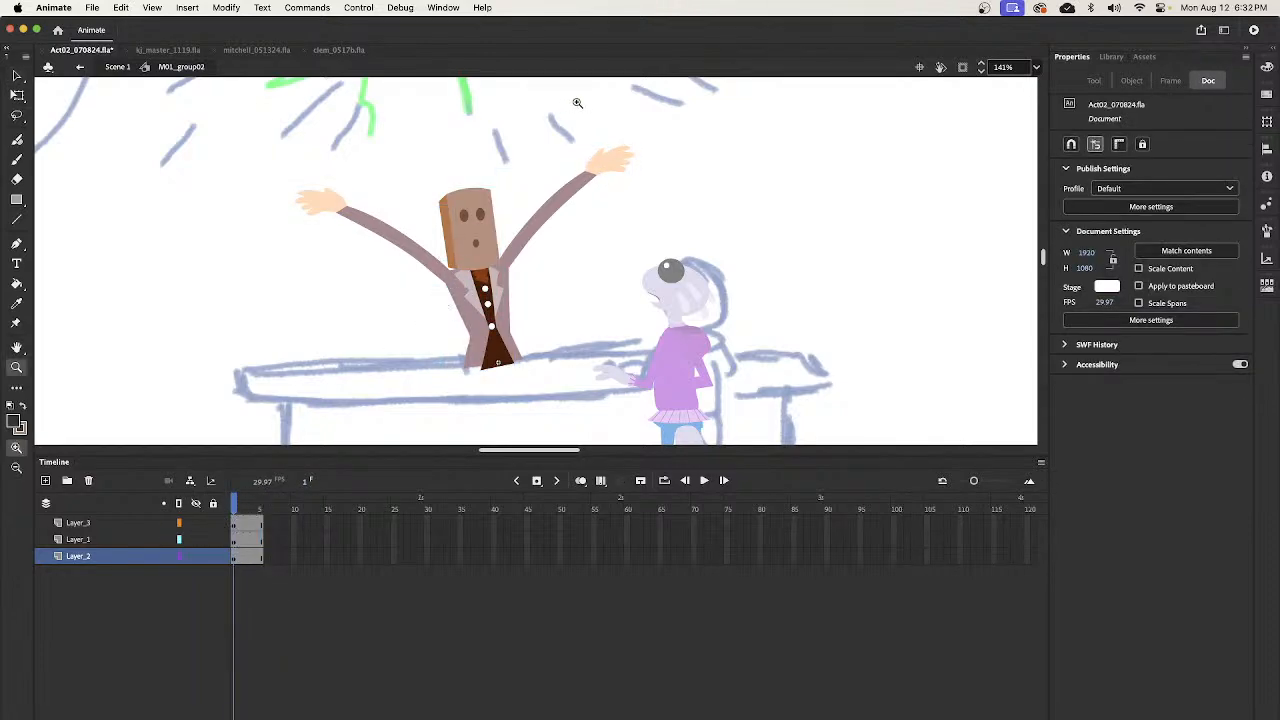
pyautogui.keyDown('alt'); pyautogui.click(552, 258); pyautogui.keyUp('alt')
pyautogui.keyDown('alt'); pyautogui.click(535, 323); pyautogui.keyUp('alt')
pyautogui.press('v')
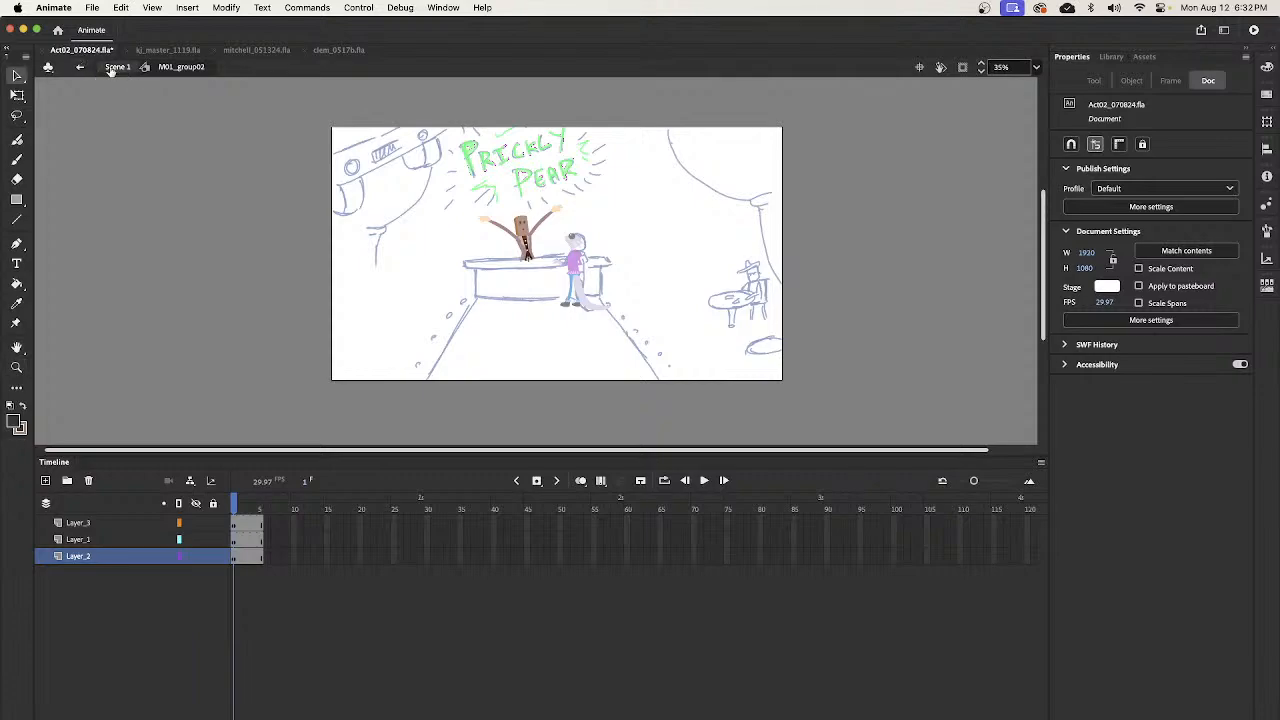
pyautogui.click(114, 67)
# - Copy the bartender's M01_group01 frame from frame 1738 to frame 1731 on layer _6
pyautogui.moveTo(642, 510); pyautogui.dragTo(714, 510)
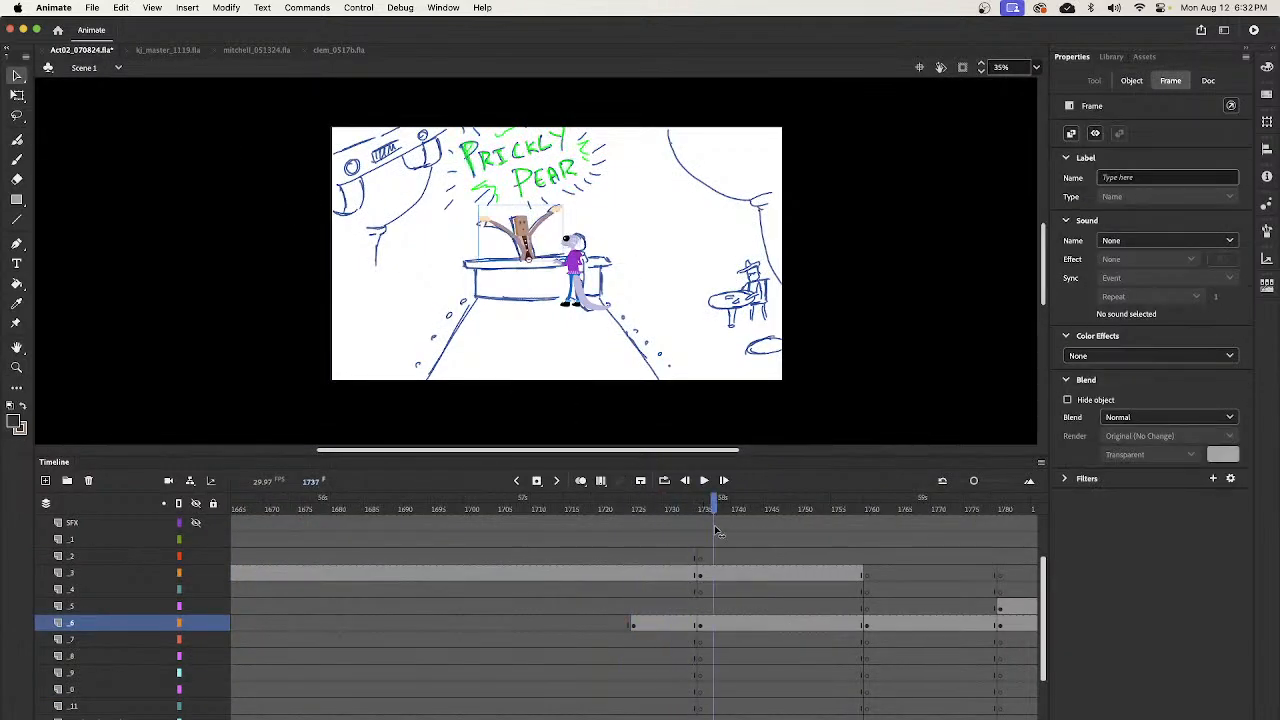
pyautogui.click(700, 556)
pyautogui.click(718, 638)
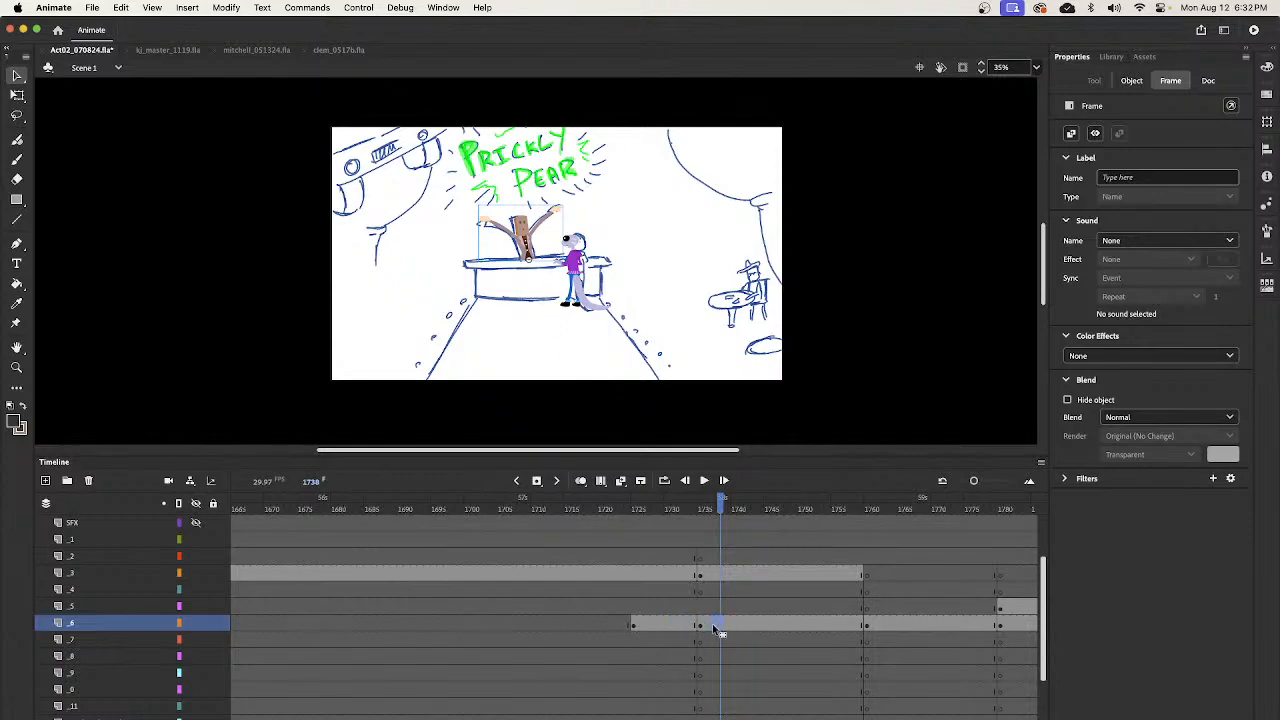
pyautogui.click(675, 622)
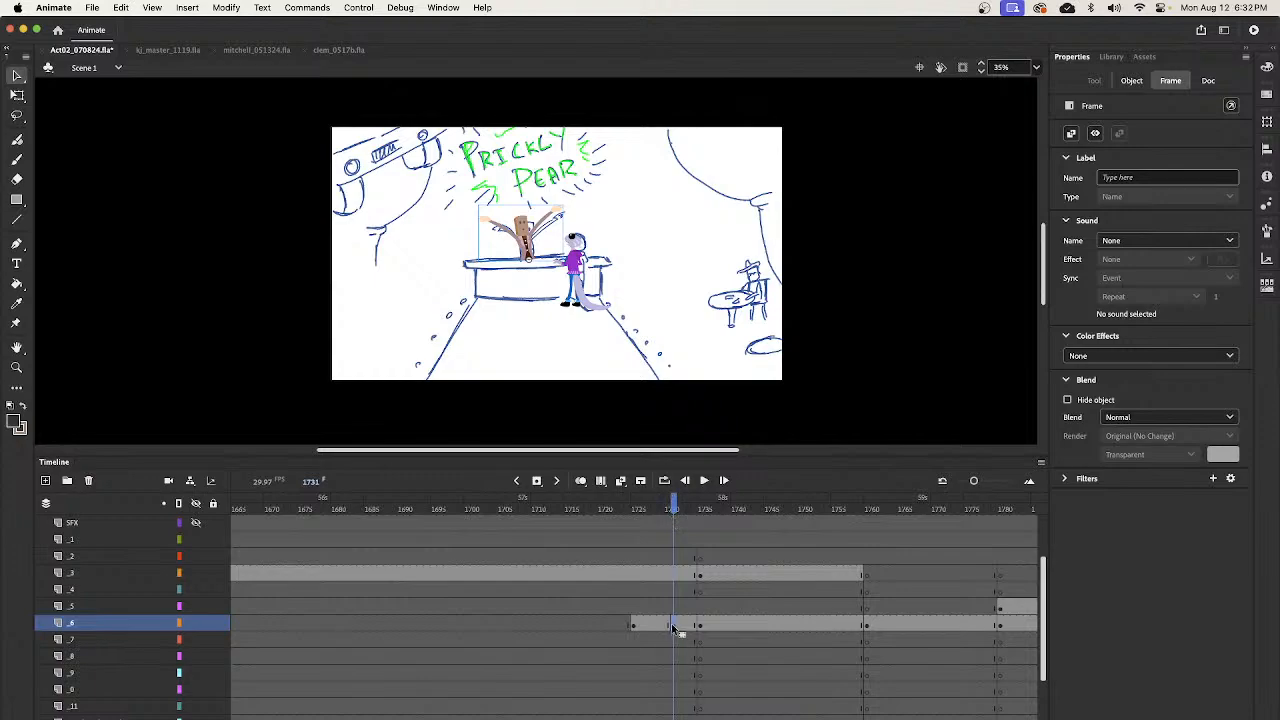
# - Paint a wavy black Classic Brush stroke across the bartender inside M01_group01 and return to Scene 1
pyautogui.click(527, 248)
pyautogui.doubleClick(528, 250)
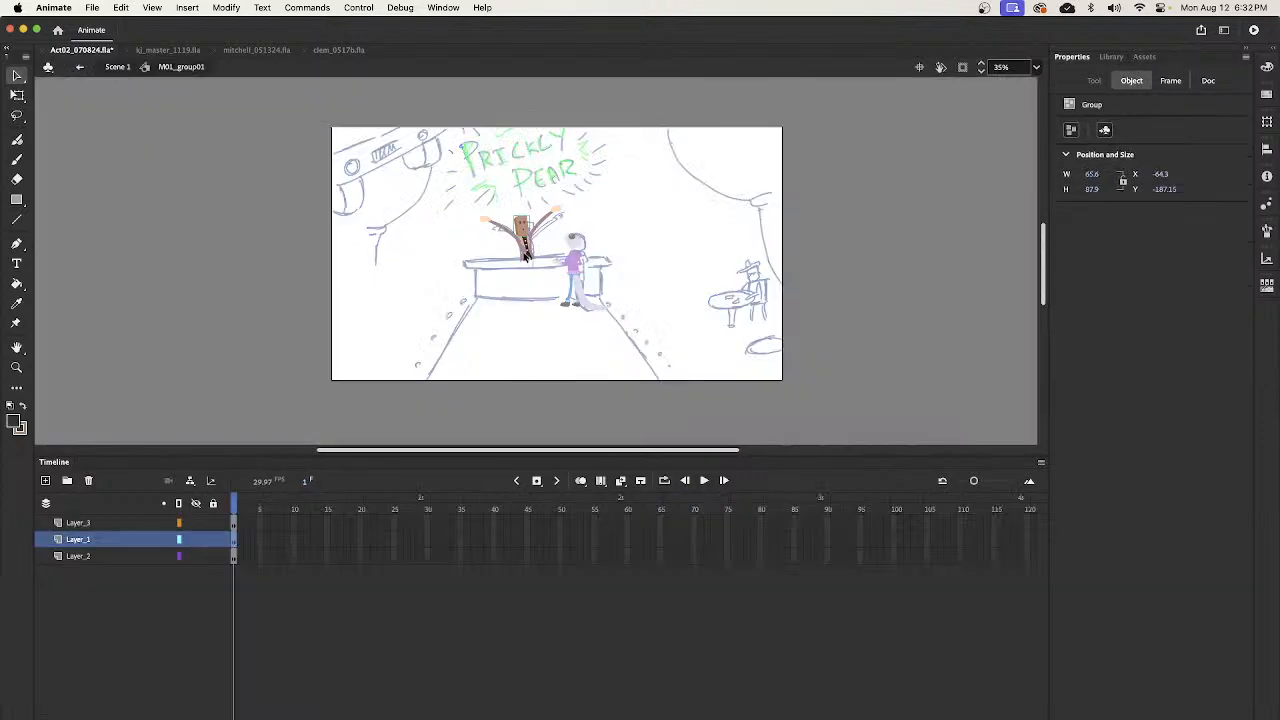
pyautogui.press('b')
pyautogui.moveTo(500, 262)
pyautogui.mouseDown()
pyautogui.moveTo(517, 228)
pyautogui.moveTo(530, 250)
pyautogui.moveTo(608, 200)
pyautogui.mouseUp()
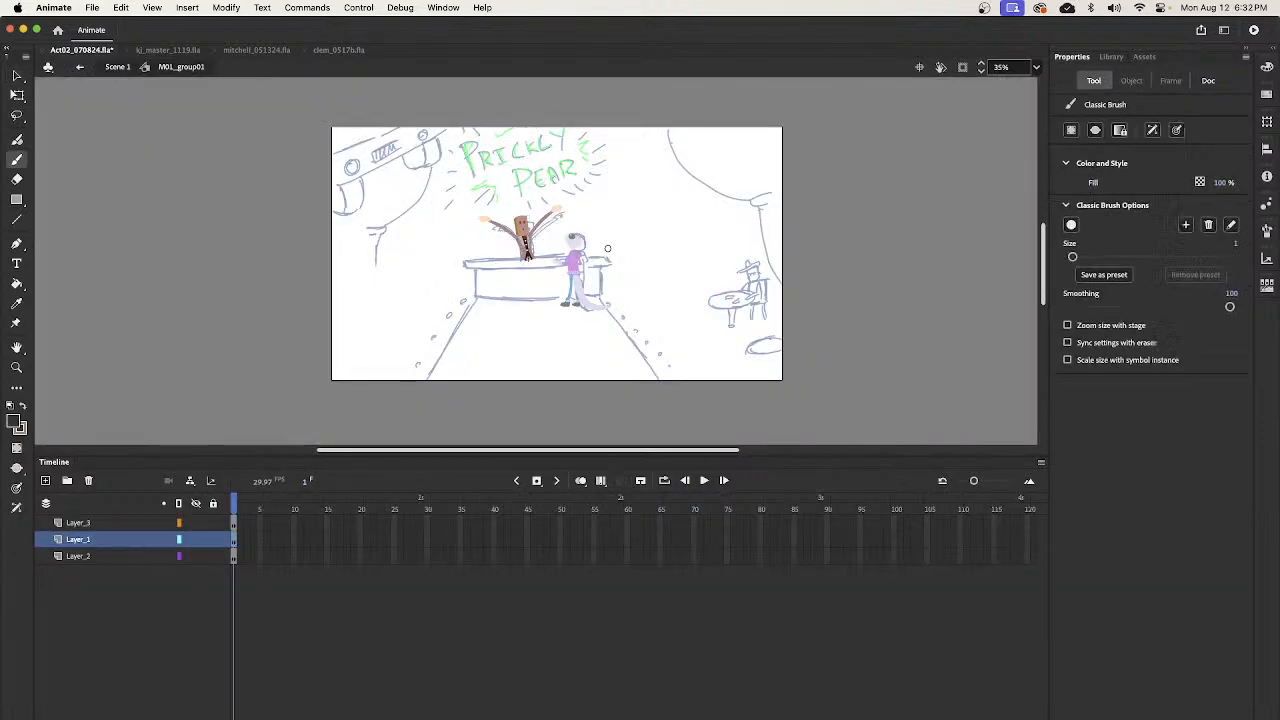
pyautogui.press('v')
pyautogui.click(117, 66)
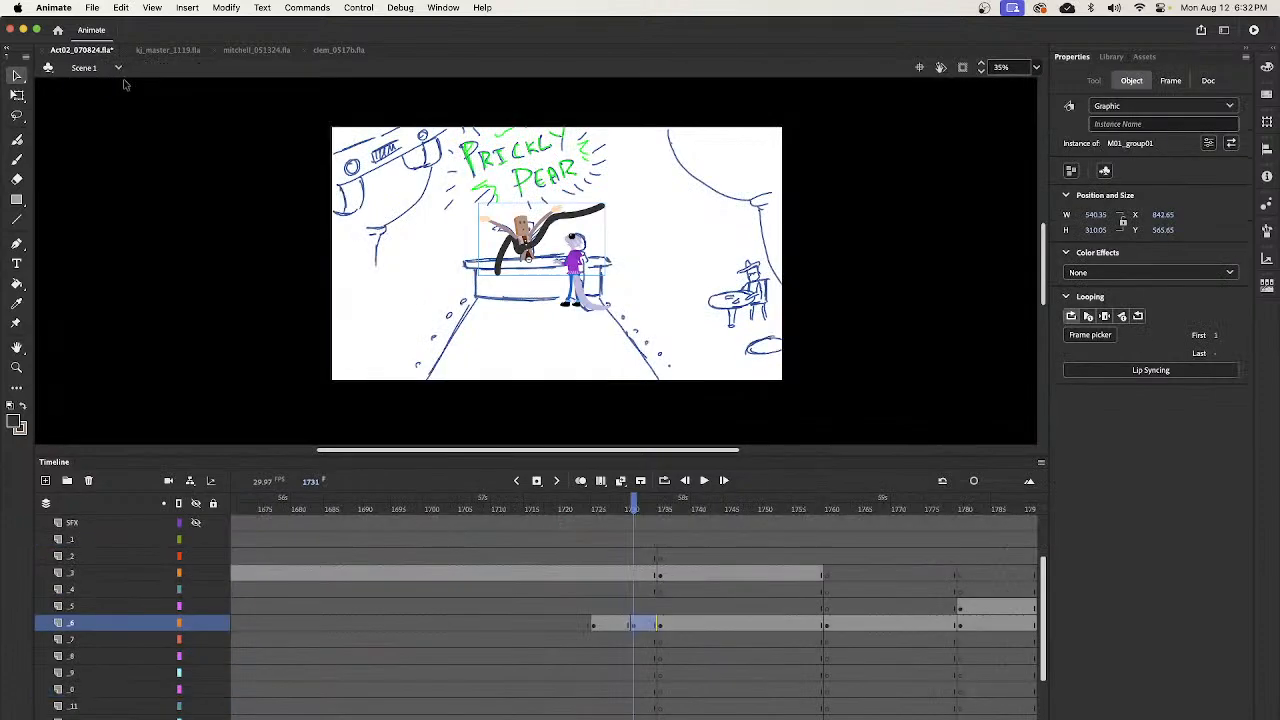
# - Compare the M01_group01 instances at frames 1737, 1735 and 1731 on layer _6 for the painted stroke
pyautogui.moveTo(645, 507); pyautogui.dragTo(676, 526)
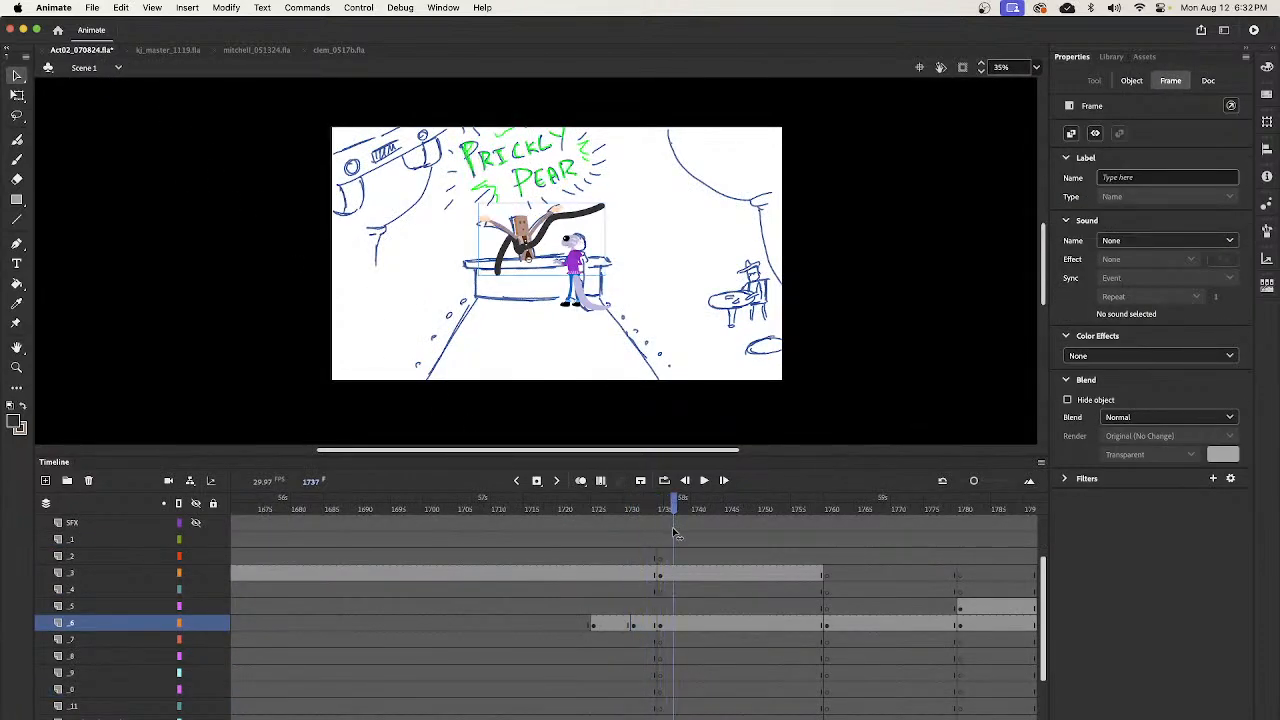
pyautogui.click(661, 627)
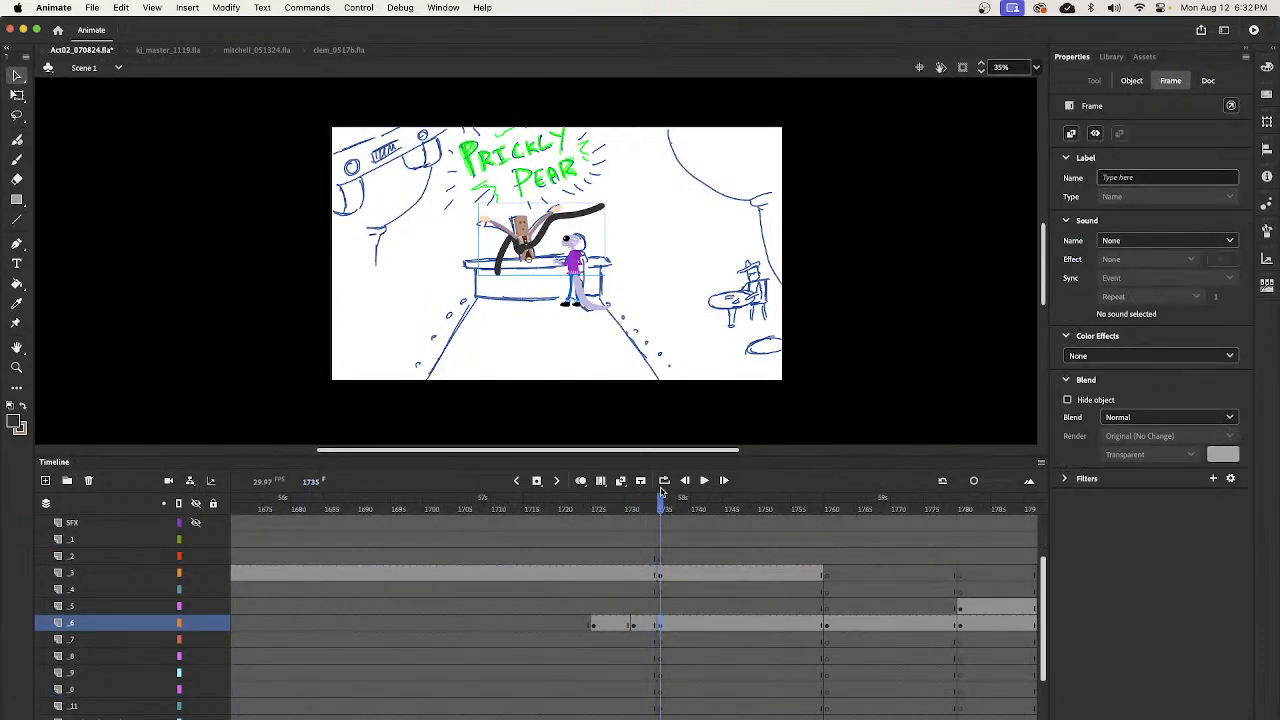
pyautogui.click(631, 627)
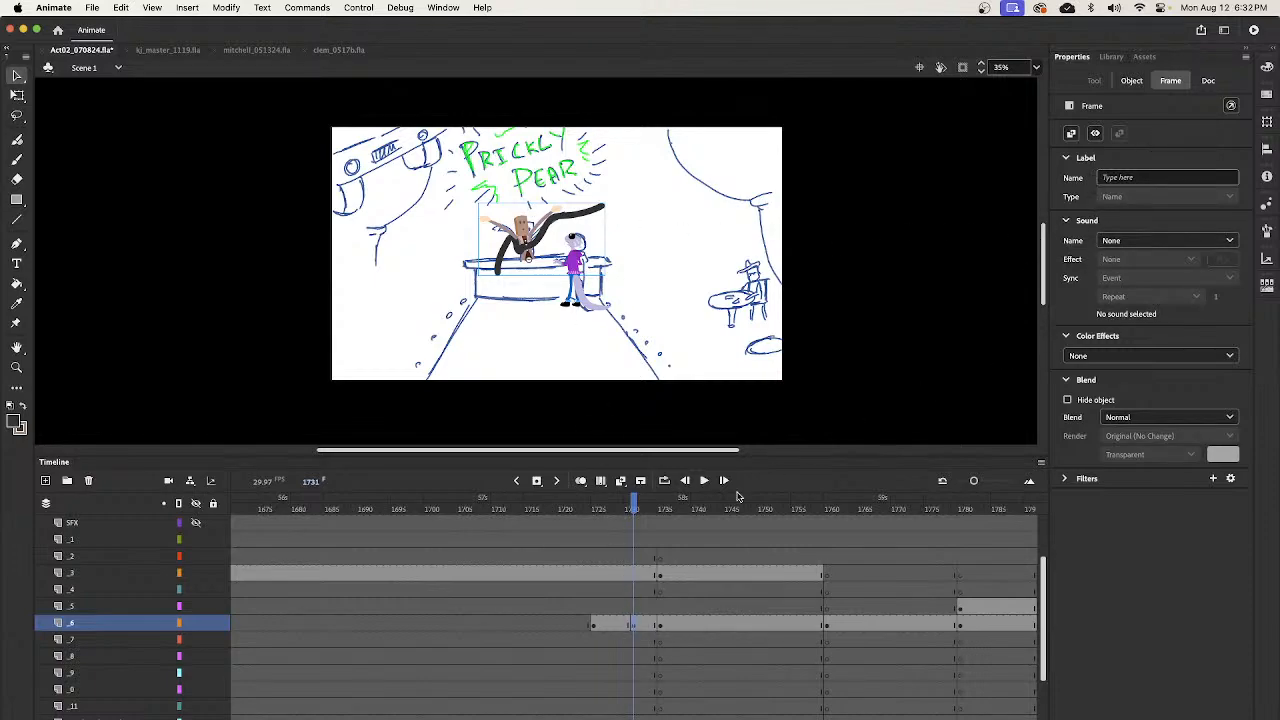
pyautogui.click(528, 232)
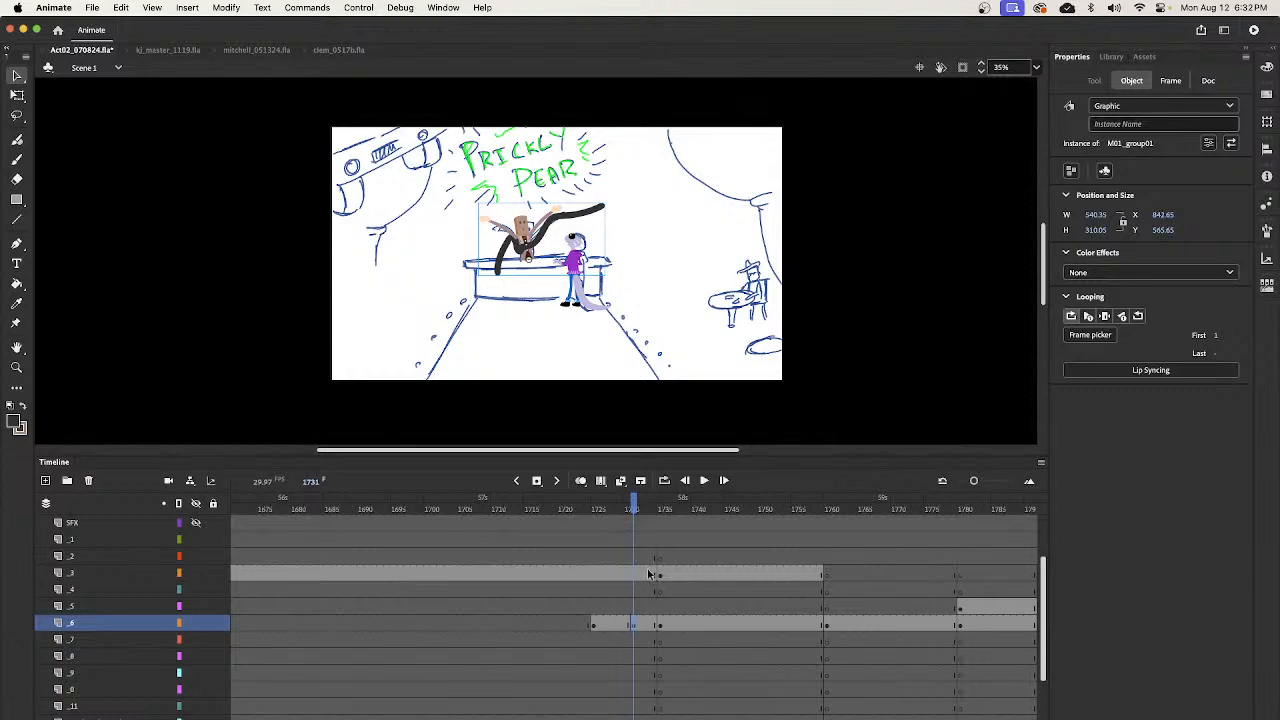
# - Delete the black brush stroke from the bartender inside M01_group01 at frame 1732 and return to Scene 1
pyautogui.click(597, 513)
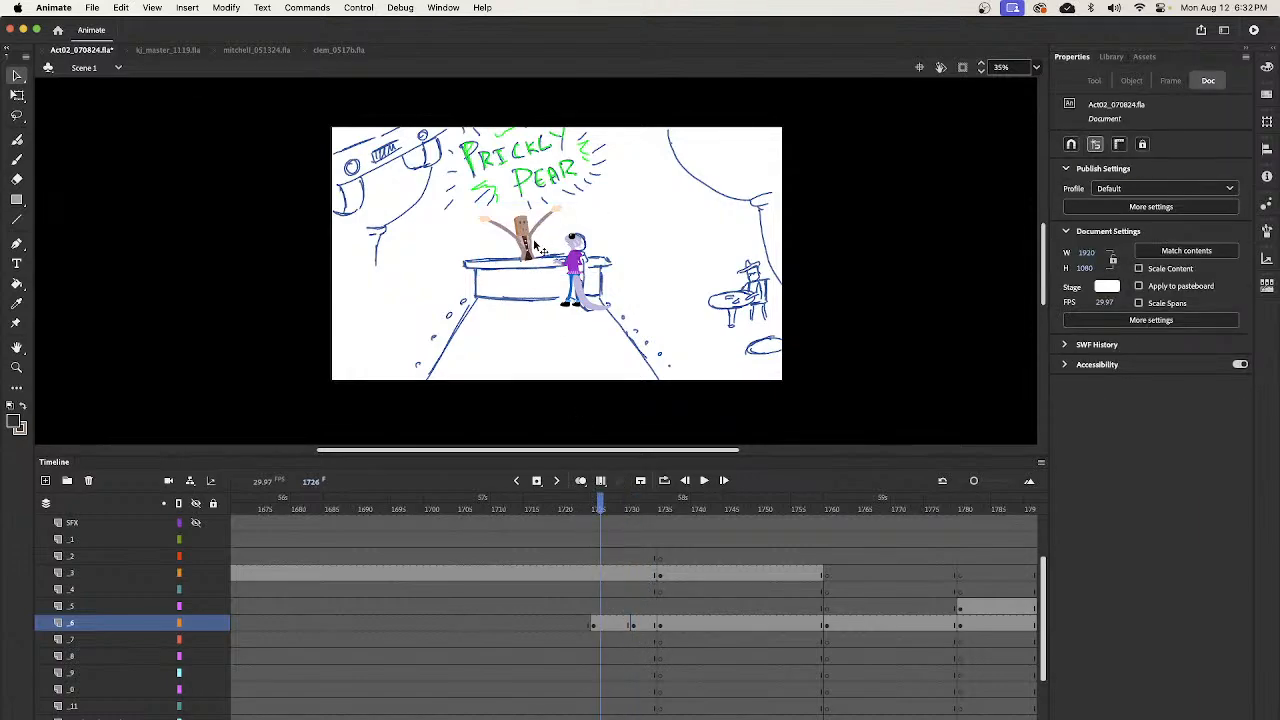
pyautogui.click(638, 512)
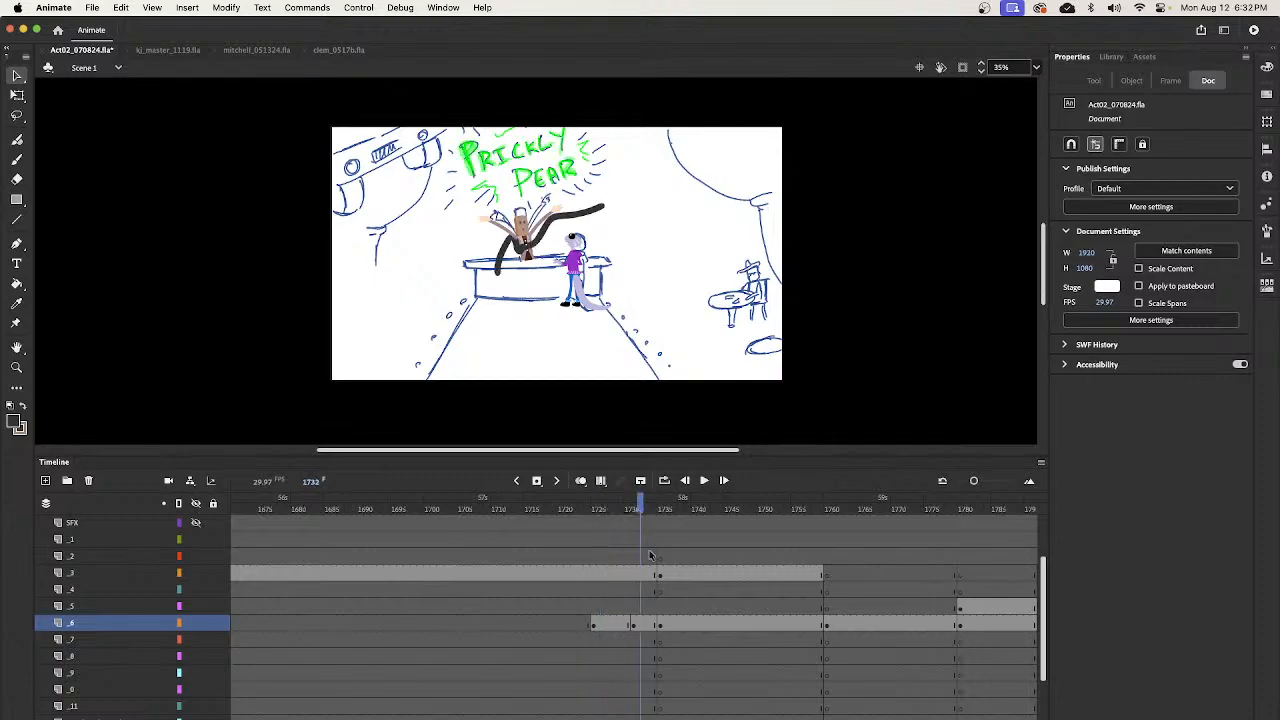
pyautogui.doubleClick(529, 252)
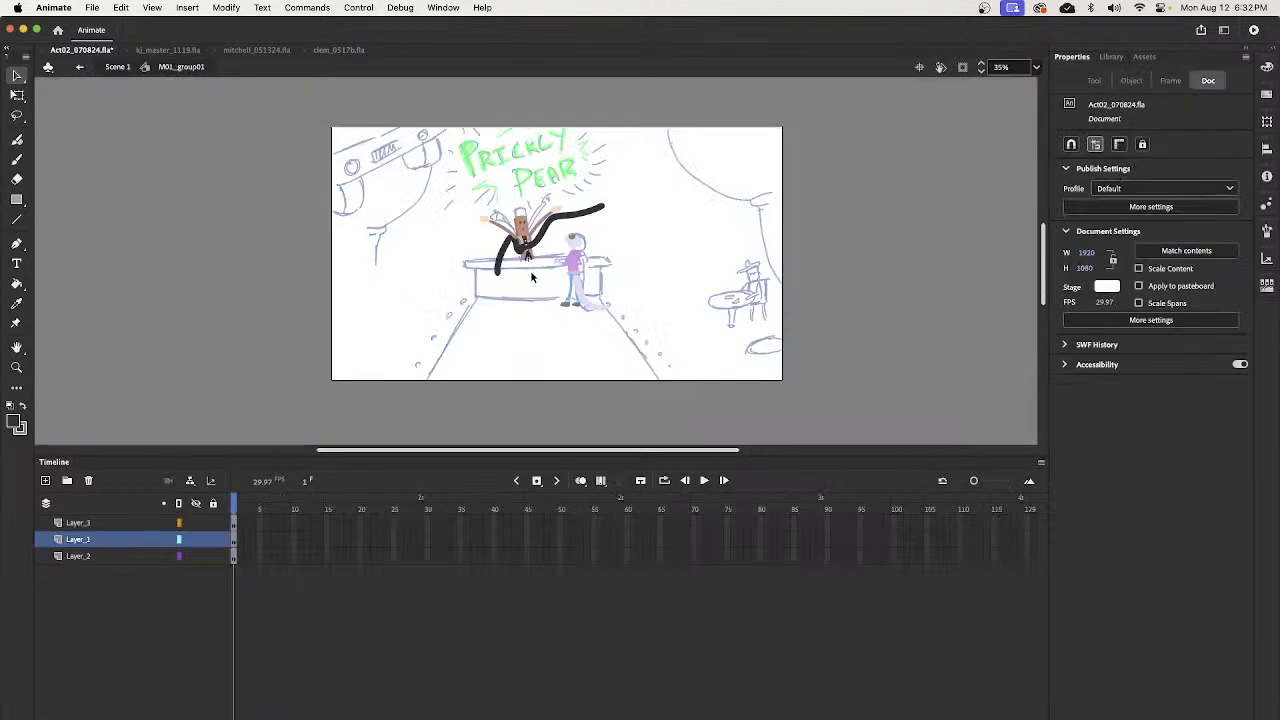
pyautogui.click(581, 215)
pyautogui.press('Delete')
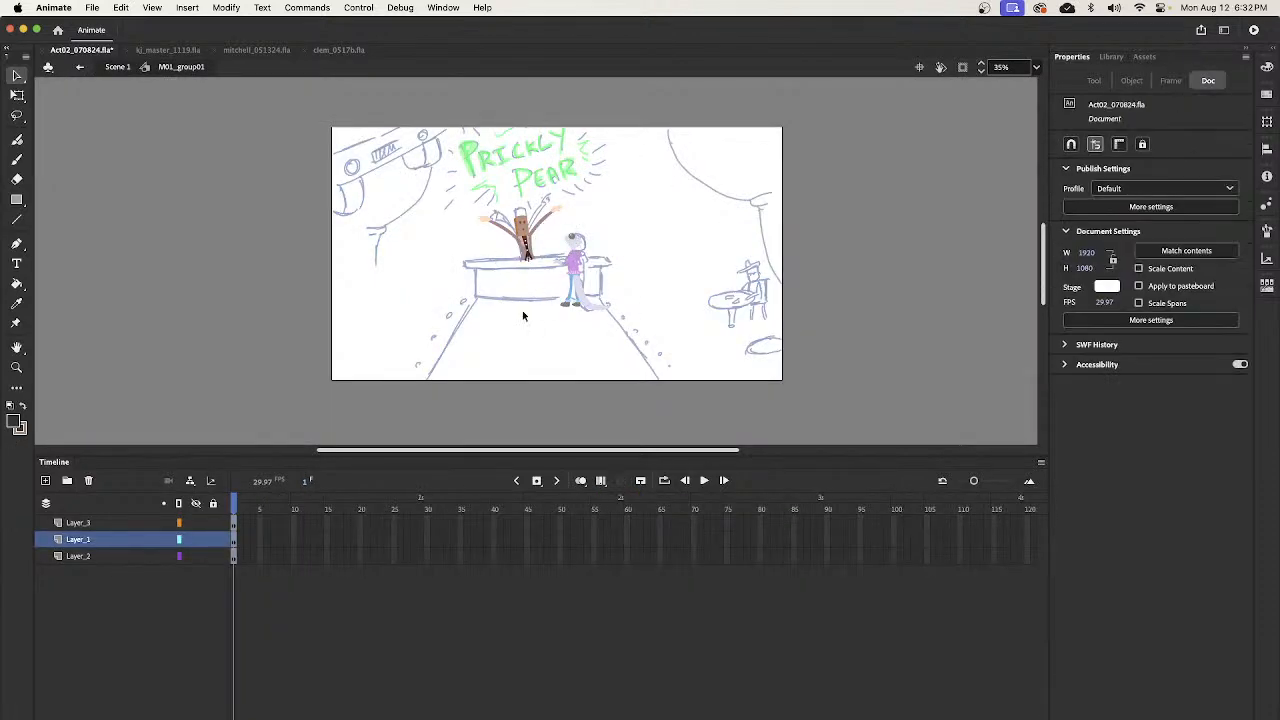
pyautogui.click(117, 67)
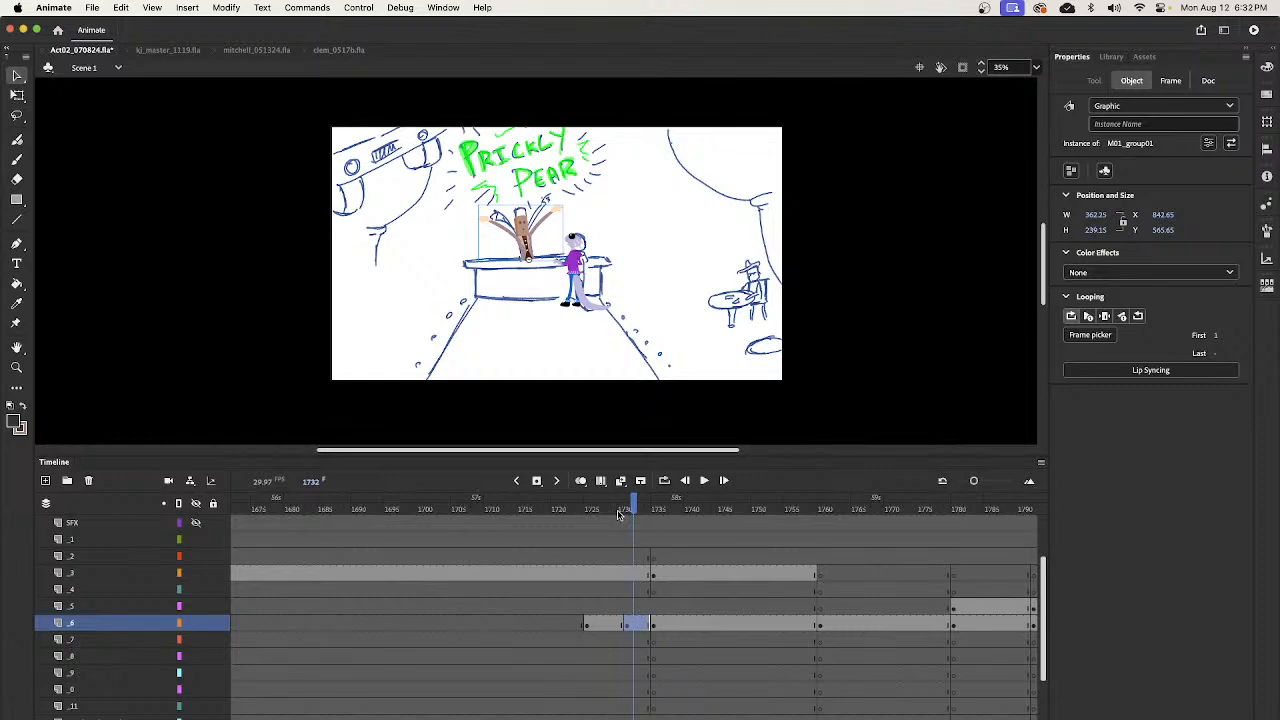
# - Clear the copied M01_group01 keyframe at frame 1731 on layer _6
pyautogui.moveTo(620, 515); pyautogui.dragTo(597, 524)
pyautogui.click(624, 626)
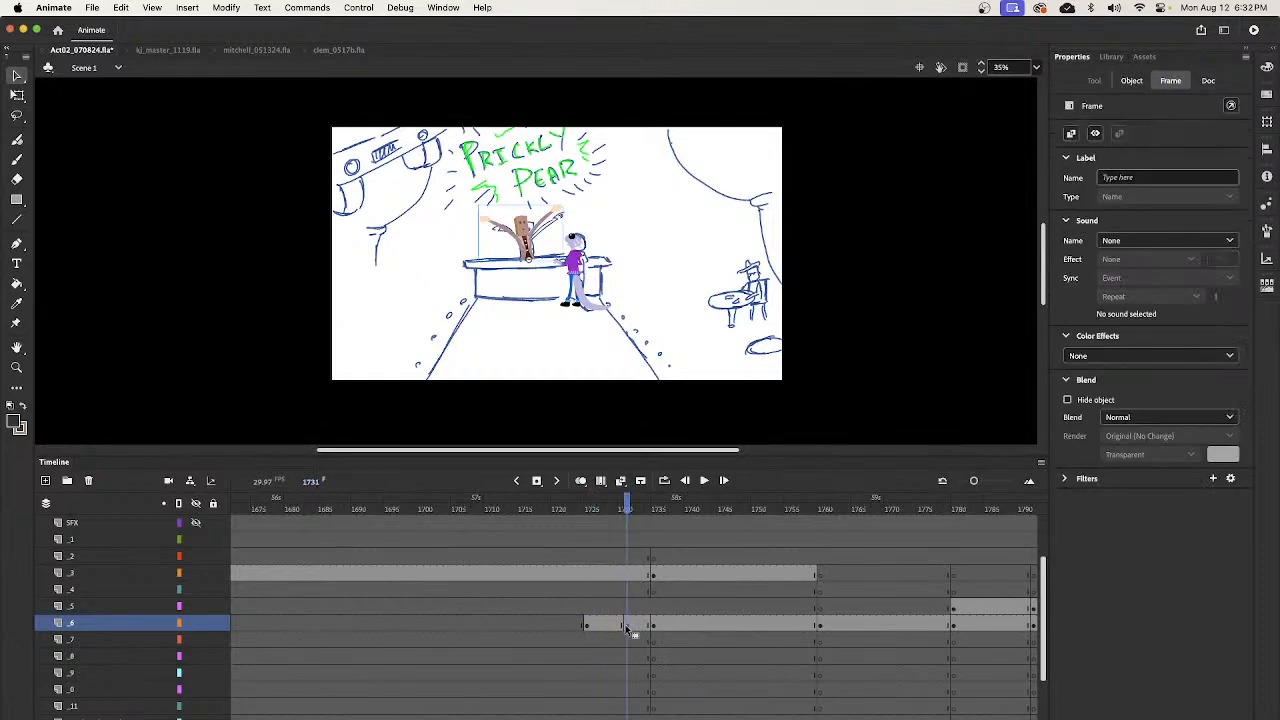
pyautogui.hotkey('shift', 'F6')
# - Open the bartender's M01_group02 symbol at frame 1726 for editing in place
pyautogui.click(591, 627)
pyautogui.click(531, 243)
pyautogui.press('z')
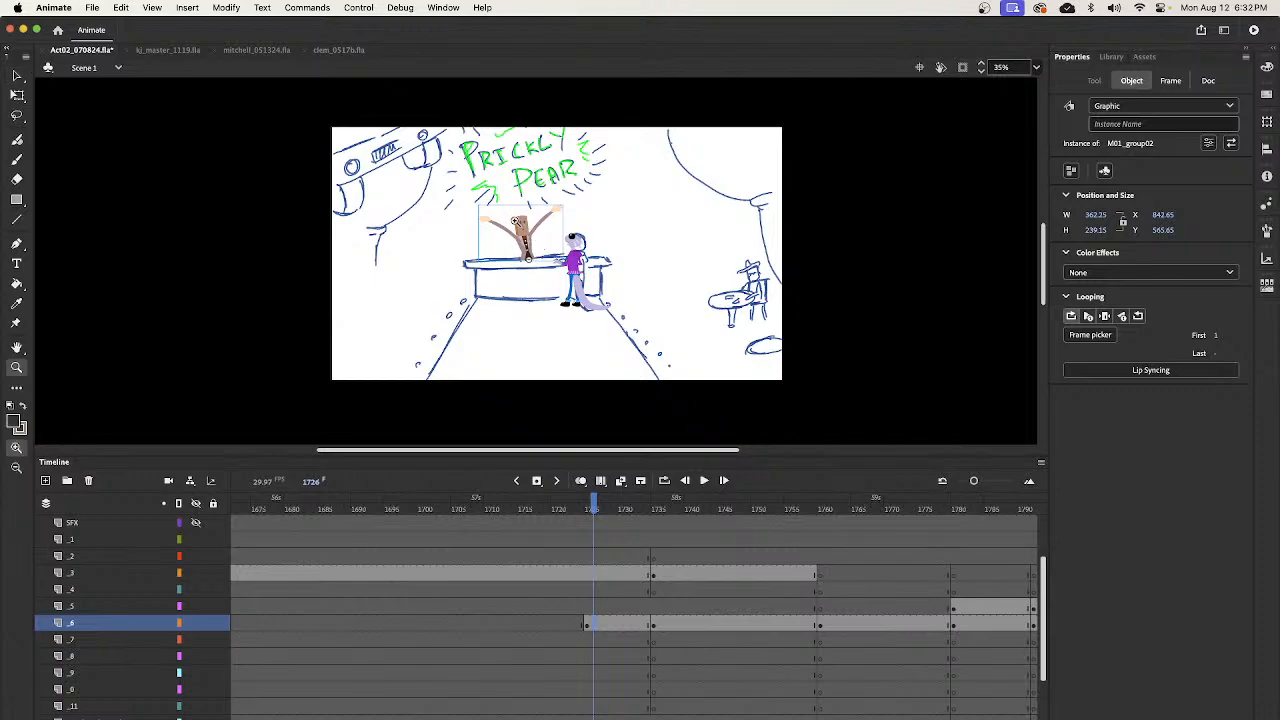
pyautogui.moveTo(492, 181); pyautogui.dragTo(595, 295)
pyautogui.press('v')
pyautogui.doubleClick(494, 312)
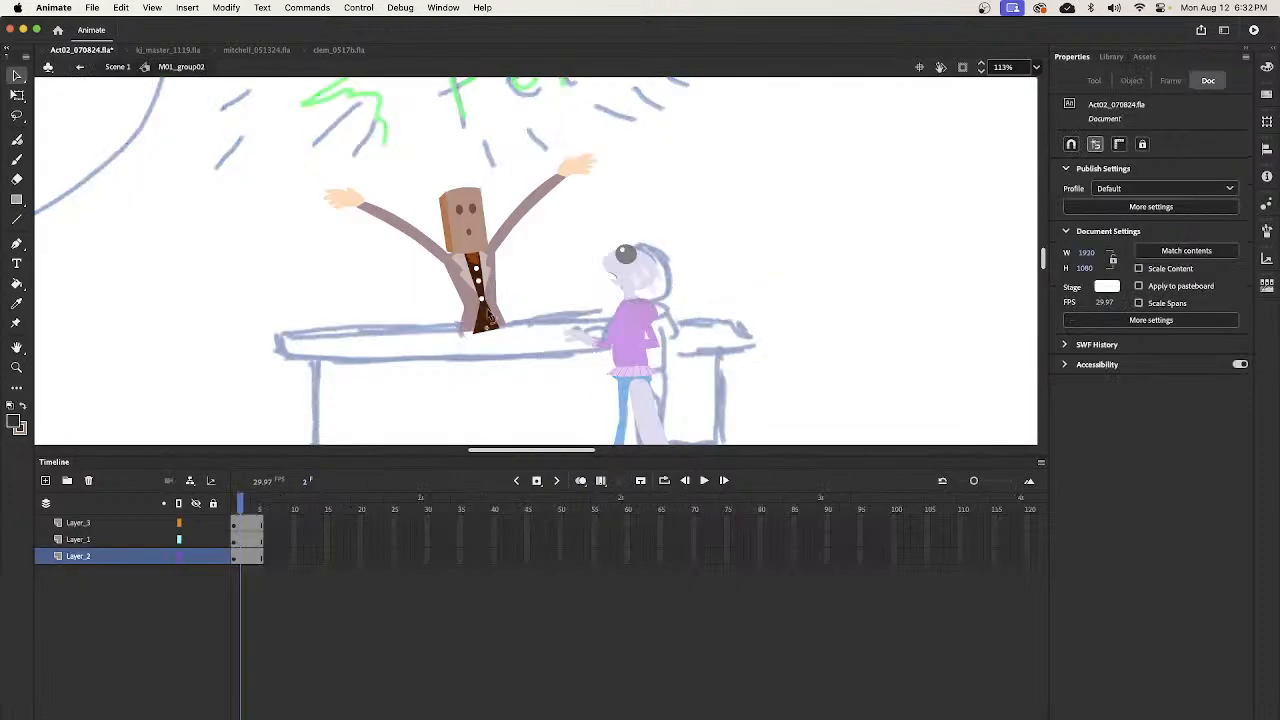
pyautogui.click(234, 523)
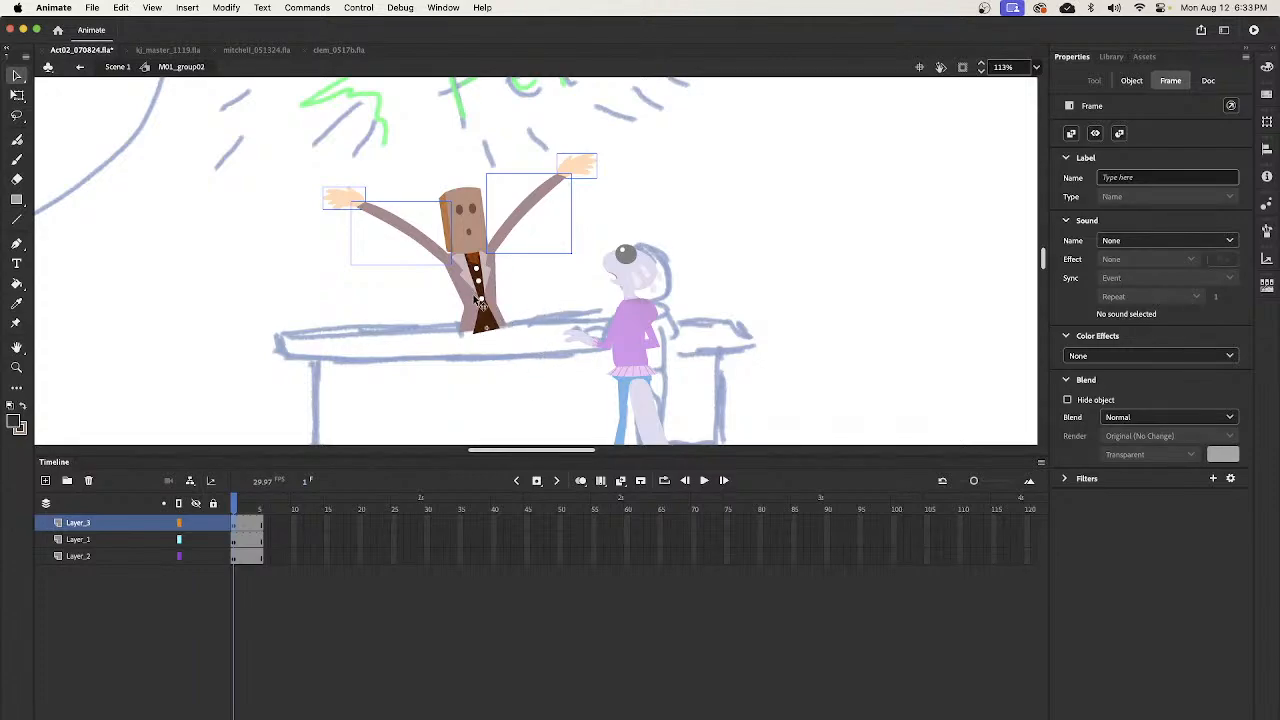
pyautogui.moveTo(484, 303); pyautogui.dragTo(335, 296)
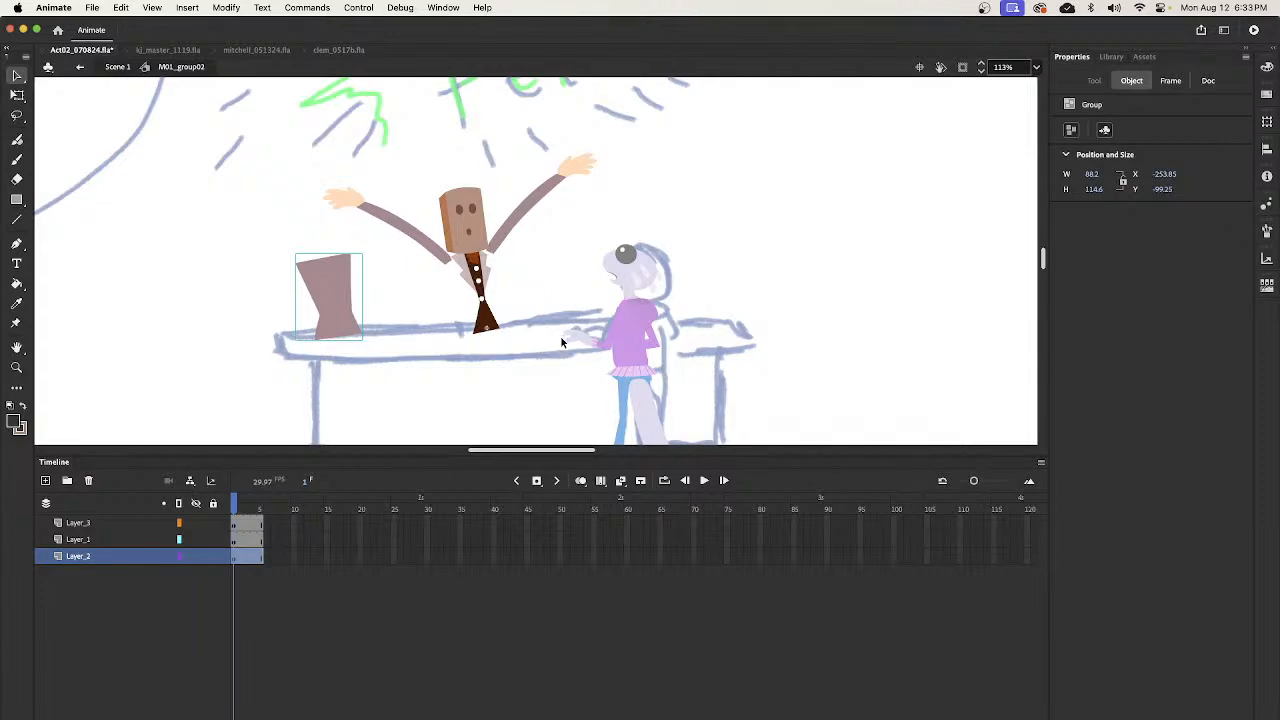
pyautogui.press('super+z')
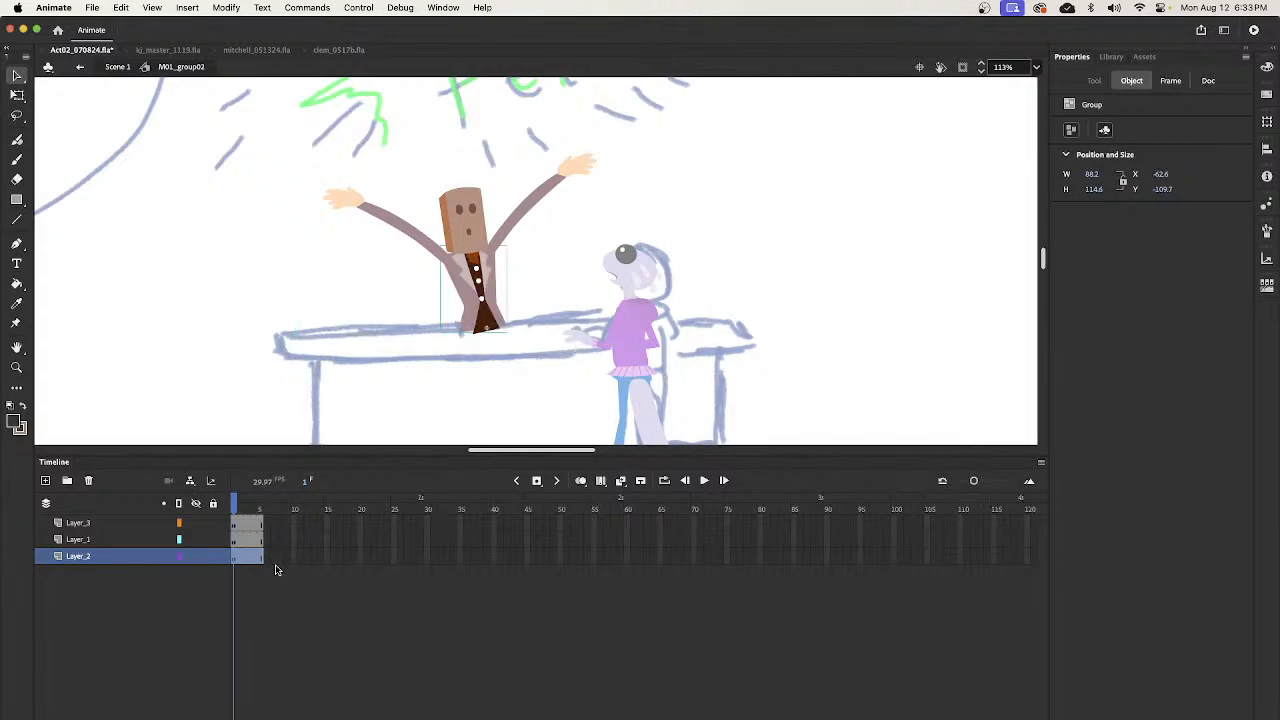
# - Add a layer above Layer_3 in M01_group02 and set the Classic Brush to red #FF0000 fill with size 15
pyautogui.click(90, 523)
pyautogui.click(45, 480)
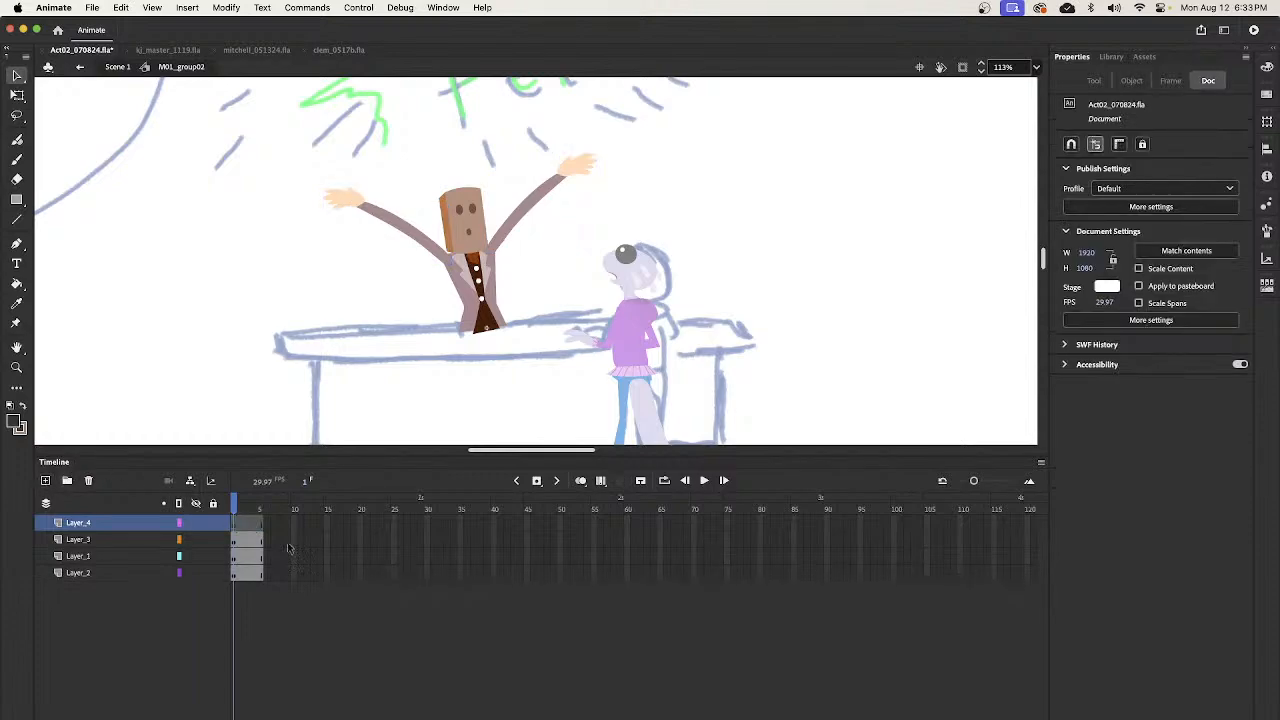
pyautogui.press('b')
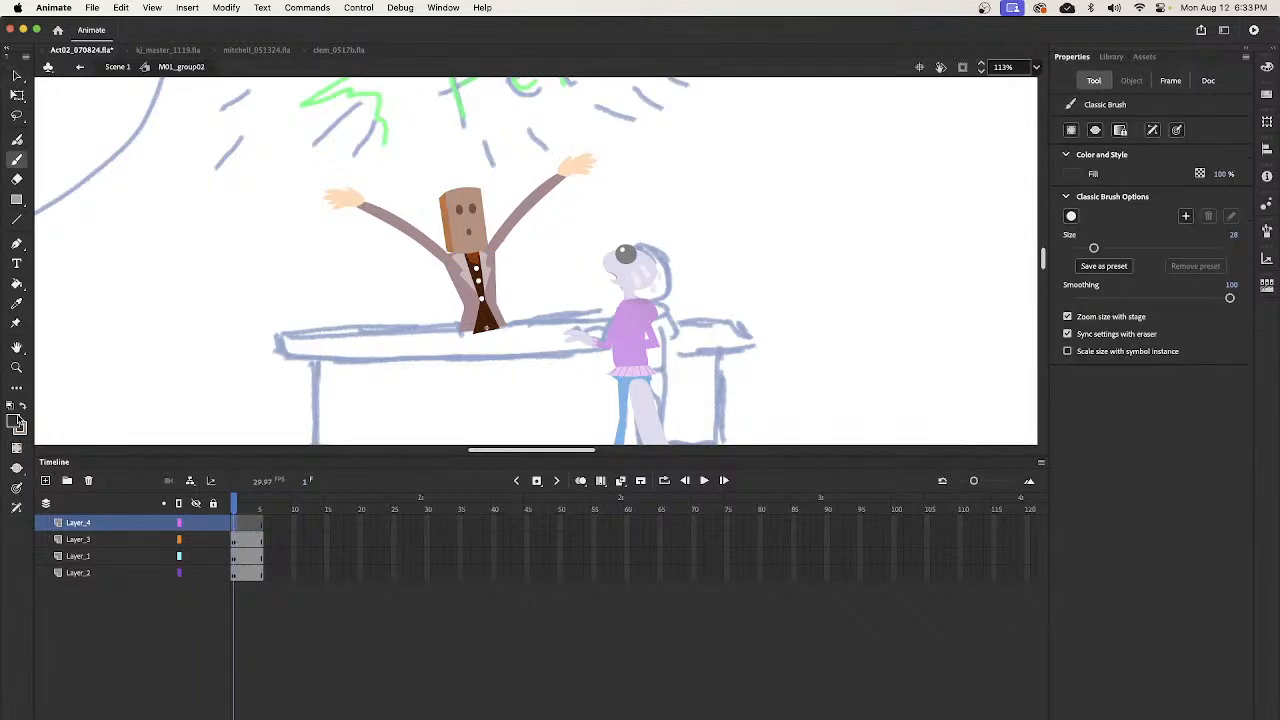
pyautogui.click(17, 424)
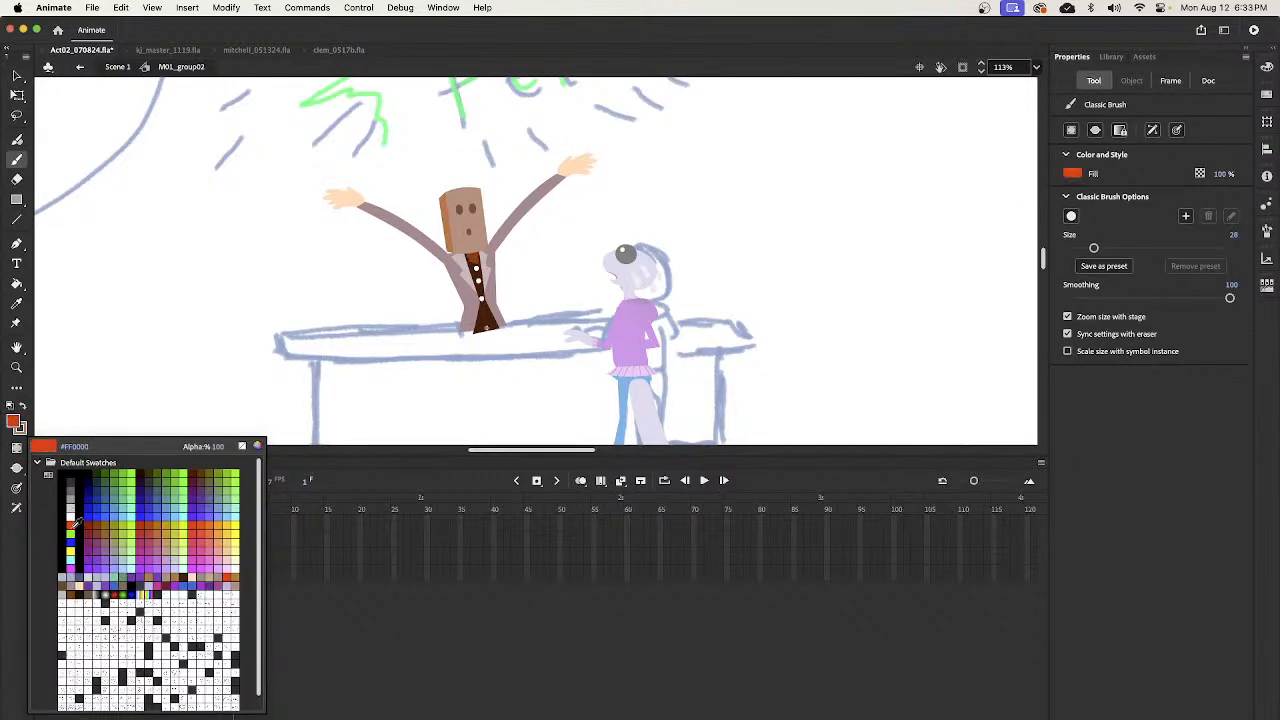
pyautogui.click(70, 523)
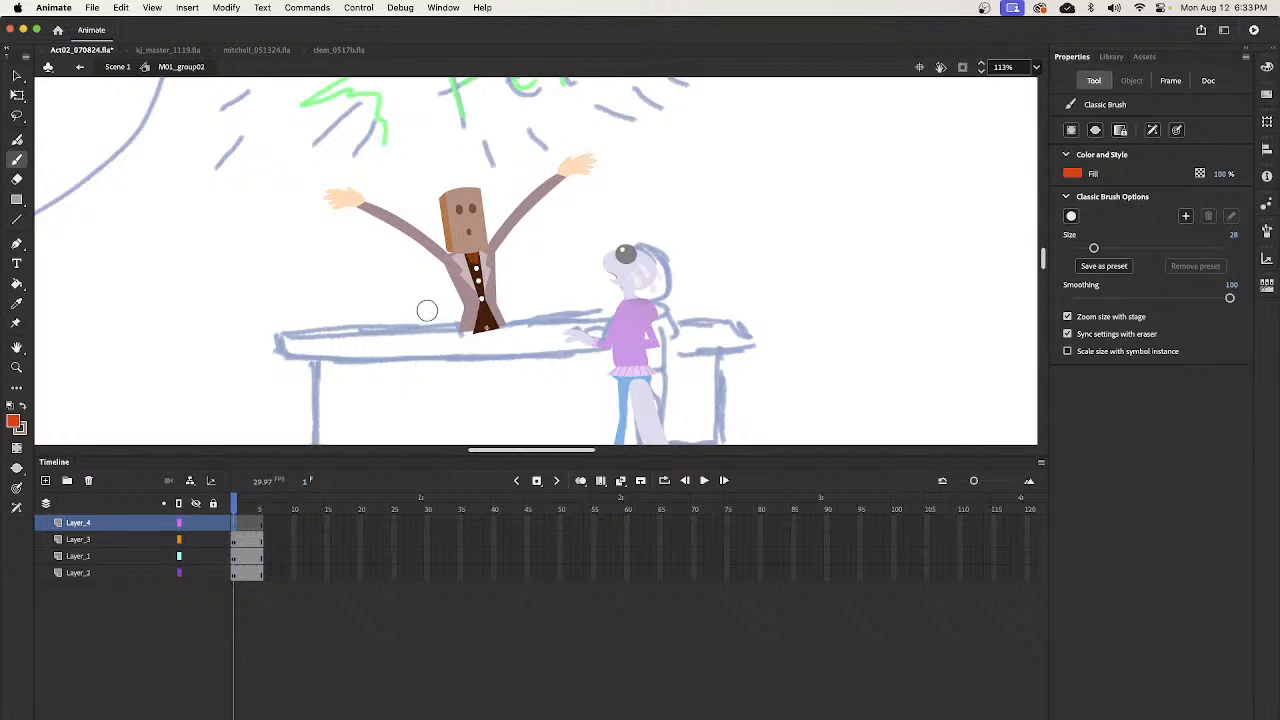
pyautogui.press('[')
pyautogui.press('[')
pyautogui.press('[')
pyautogui.press('[')
pyautogui.press('[')
pyautogui.press('[')
pyautogui.press('[')
pyautogui.press('[')
pyautogui.press('[')
pyautogui.press('z')
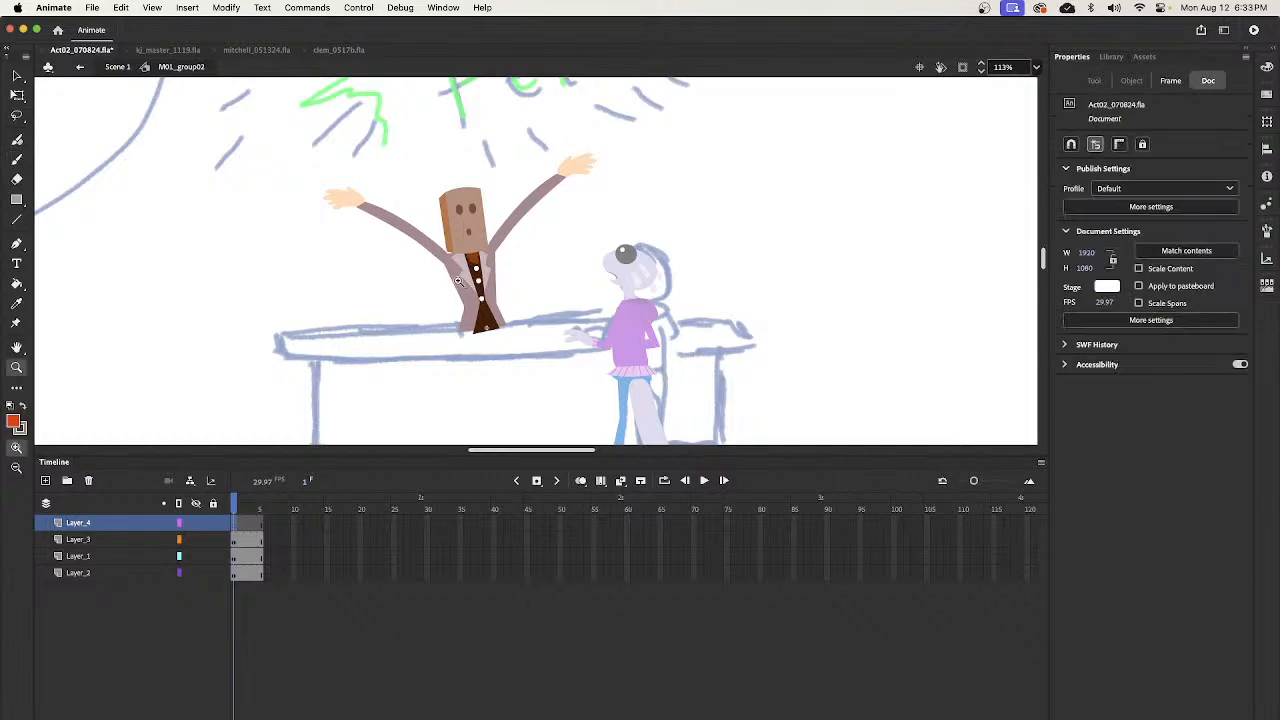
pyautogui.click(447, 273)
pyautogui.moveTo(434, 238); pyautogui.dragTo(427, 228)
pyautogui.keyDown('alt'); pyautogui.click(543, 286); pyautogui.keyUp('alt')
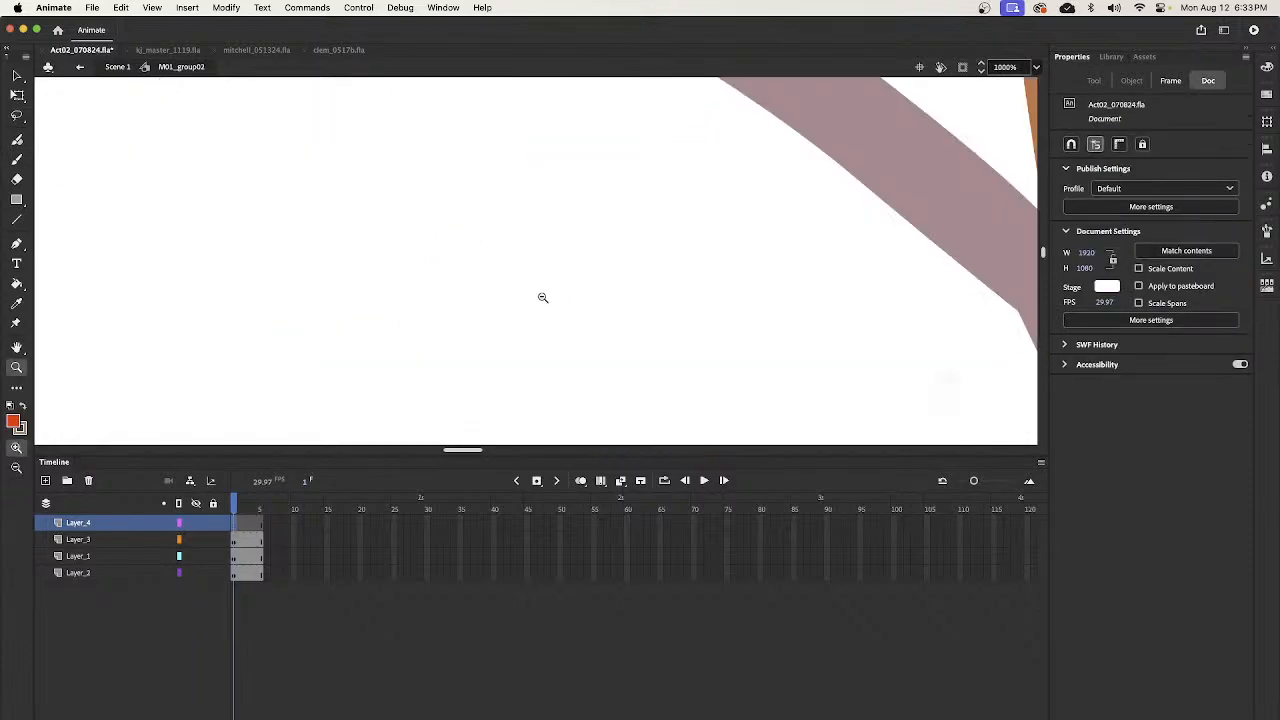
pyautogui.keyDown('alt'); pyautogui.click(552, 300); pyautogui.keyUp('alt')
pyautogui.keyDown('alt'); pyautogui.click(566, 316); pyautogui.keyUp('alt')
pyautogui.keyDown('alt'); pyautogui.click(585, 316); pyautogui.keyUp('alt')
pyautogui.hscroll(5, 591, 313)
pyautogui.scroll(3, 591, 313)
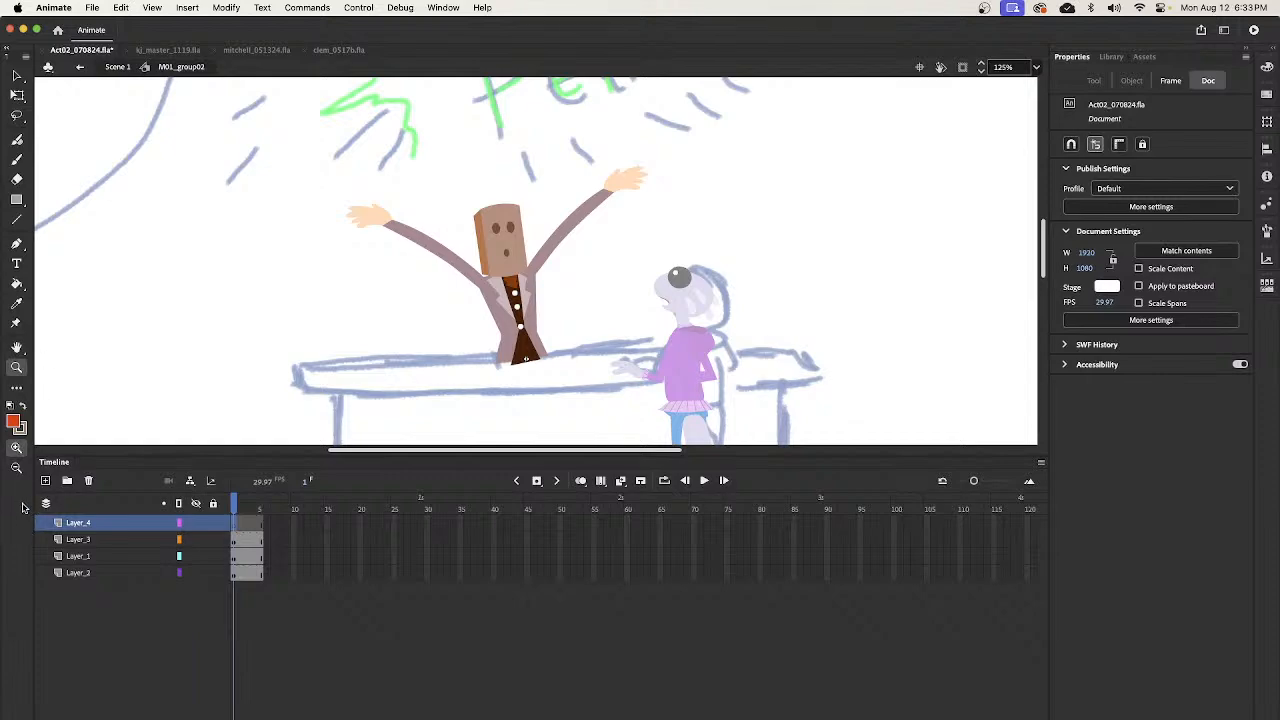
pyautogui.press('b')
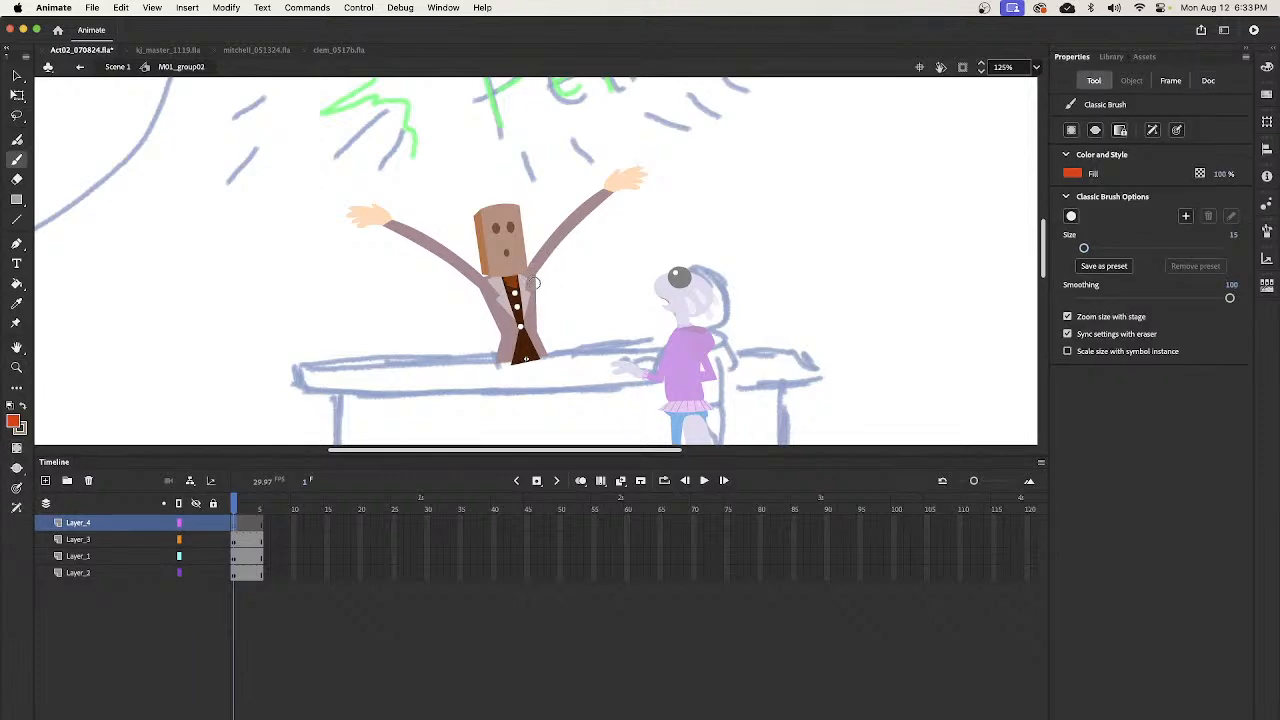
pyautogui.moveTo(537, 287)
pyautogui.mouseDown()
pyautogui.moveTo(478, 276)
pyautogui.moveTo(452, 372)
pyautogui.moveTo(478, 300)
pyautogui.moveTo(547, 283)
pyautogui.mouseUp()
pyautogui.press('super+z')
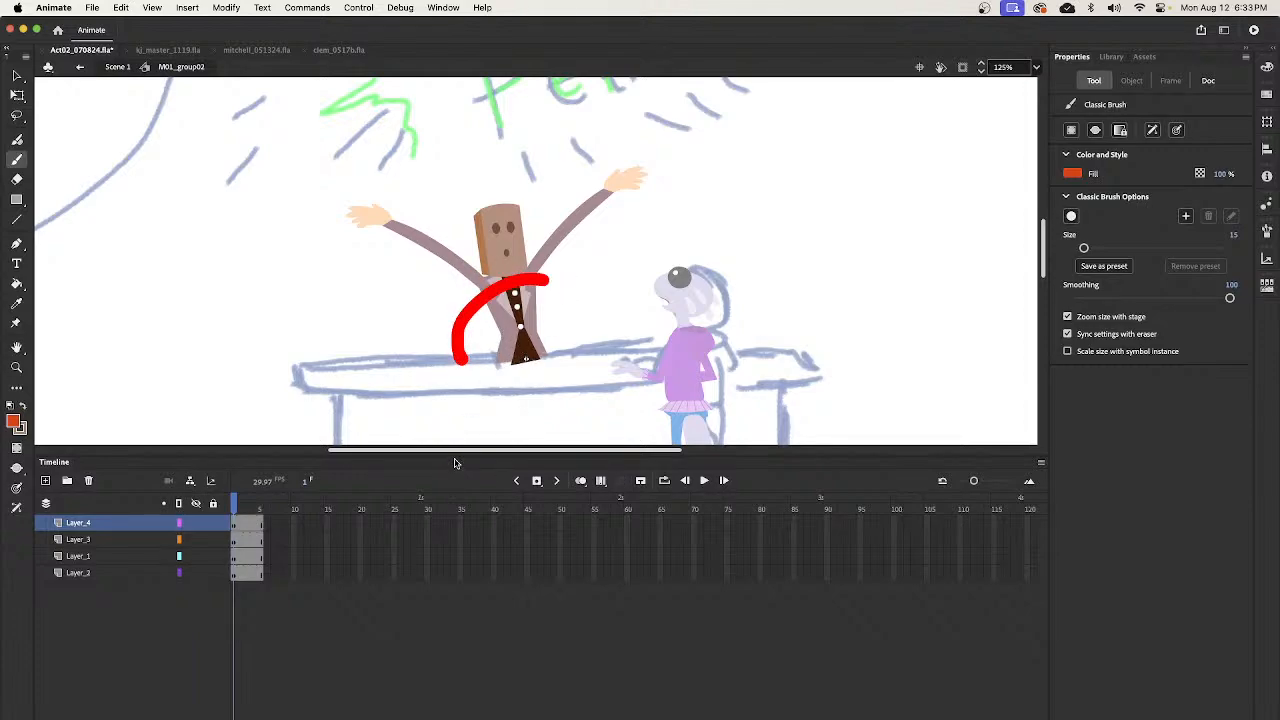
pyautogui.press('super+z')
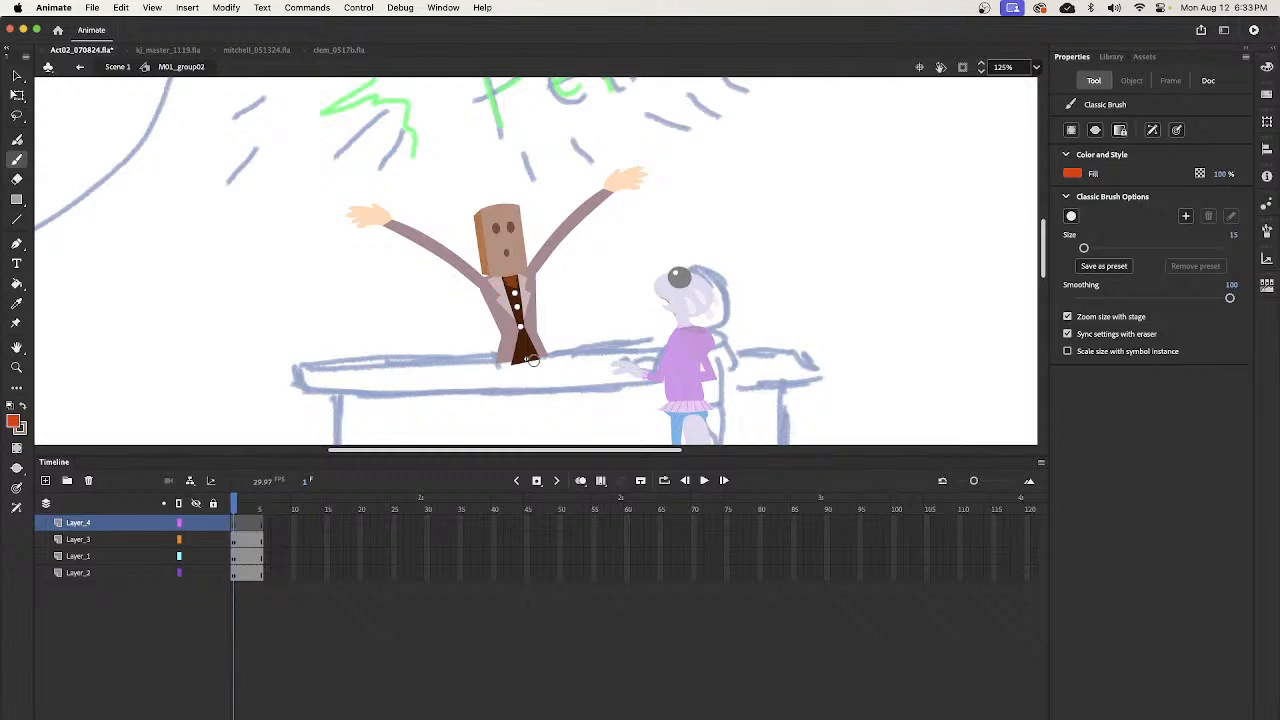
# - Reduce the Classic Brush size to 8 and turn on its pressure and tilt sensitivity
pyautogui.press('[')
pyautogui.press('[')
pyautogui.press('[')
pyautogui.press('[')
pyautogui.press('[')
pyautogui.press('[')
pyautogui.click(18, 488)
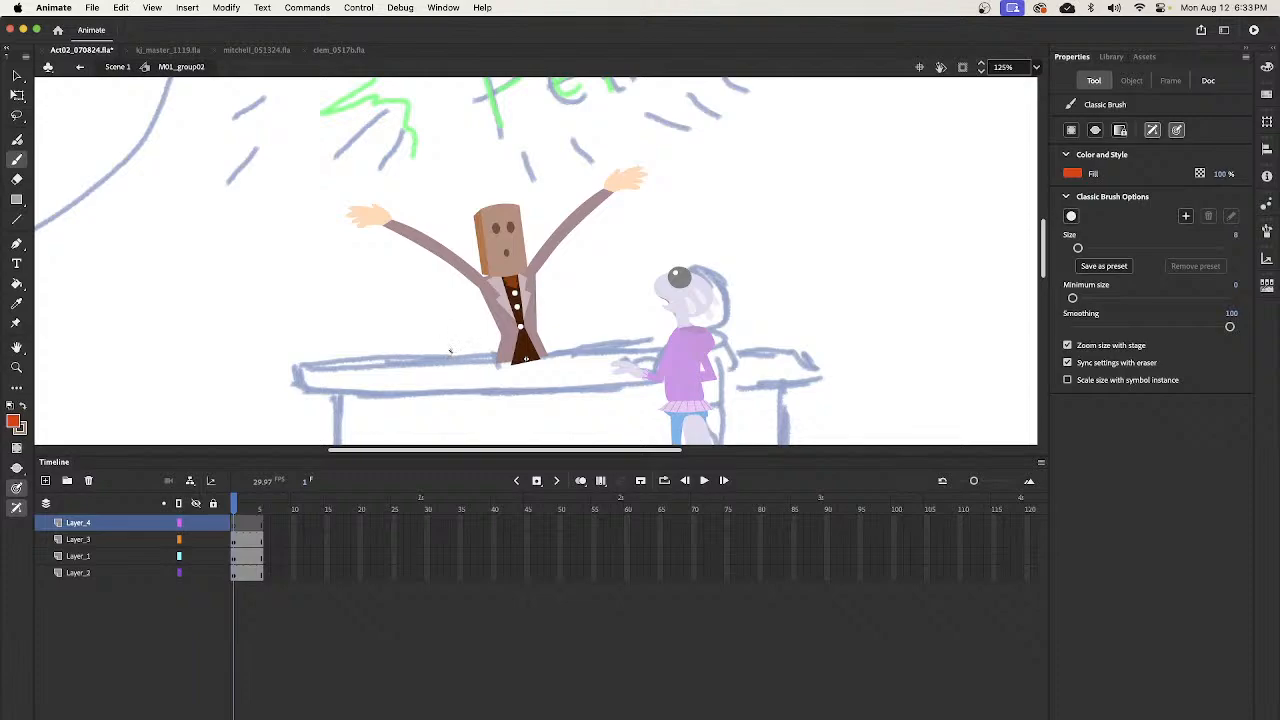
pyautogui.moveTo(451, 352); pyautogui.dragTo(552, 273)
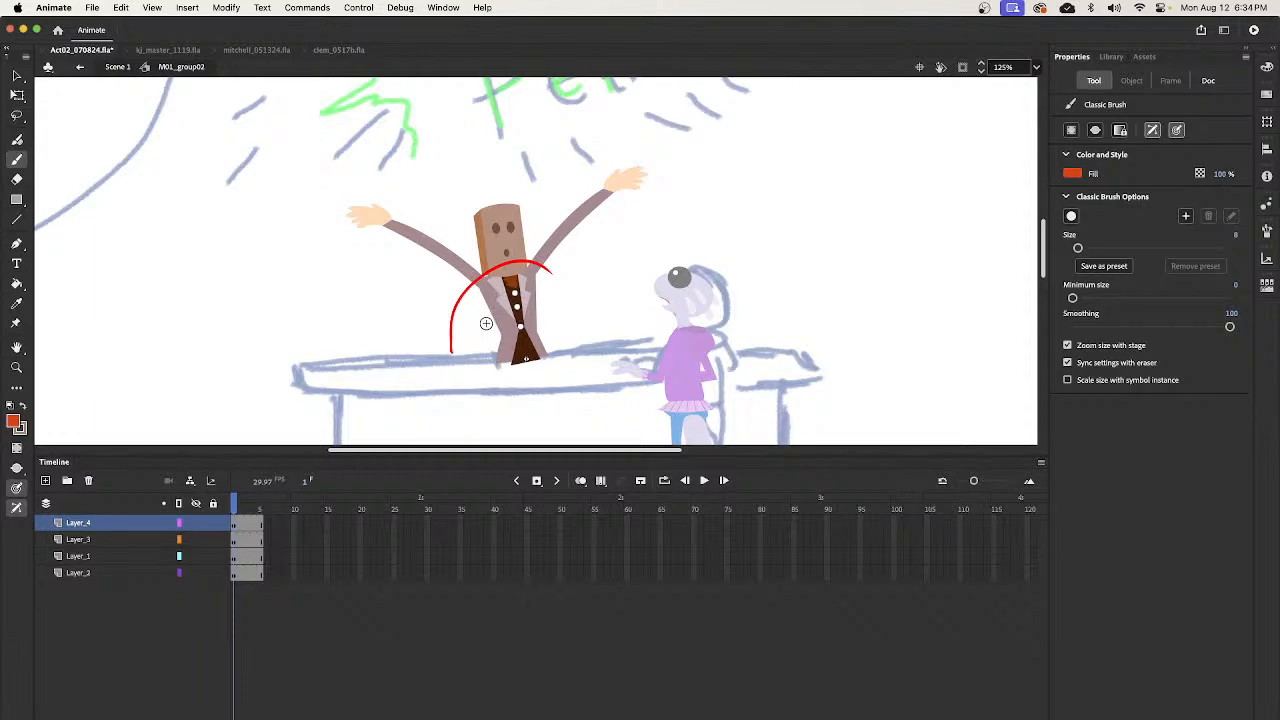
pyautogui.press('super+z')
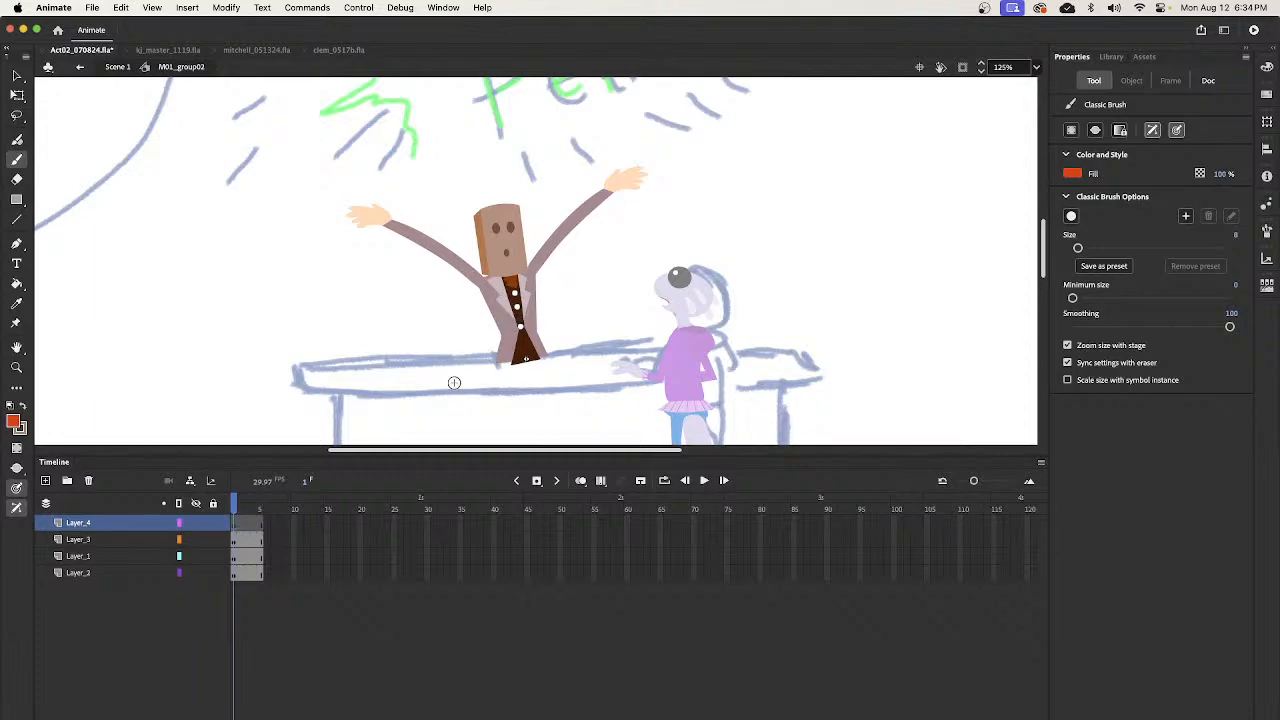
pyautogui.moveTo(456, 414)
pyautogui.mouseDown()
pyautogui.moveTo(453, 356)
pyautogui.moveTo(542, 336)
pyautogui.mouseUp()
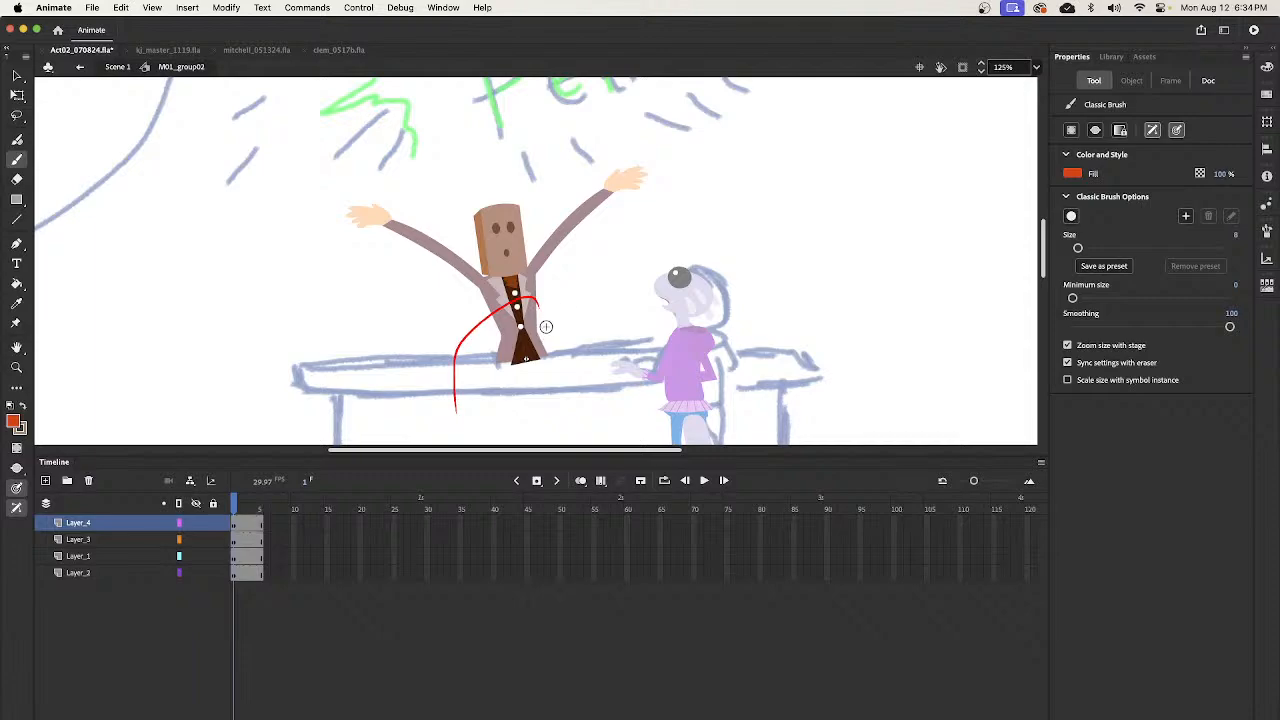
pyautogui.press('super+z')
# - Sketch a rough slumped pose in red over the bartender's torso on Layer_4, with a curved back, face and drooping arms
pyautogui.moveTo(449, 383); pyautogui.dragTo(515, 318)
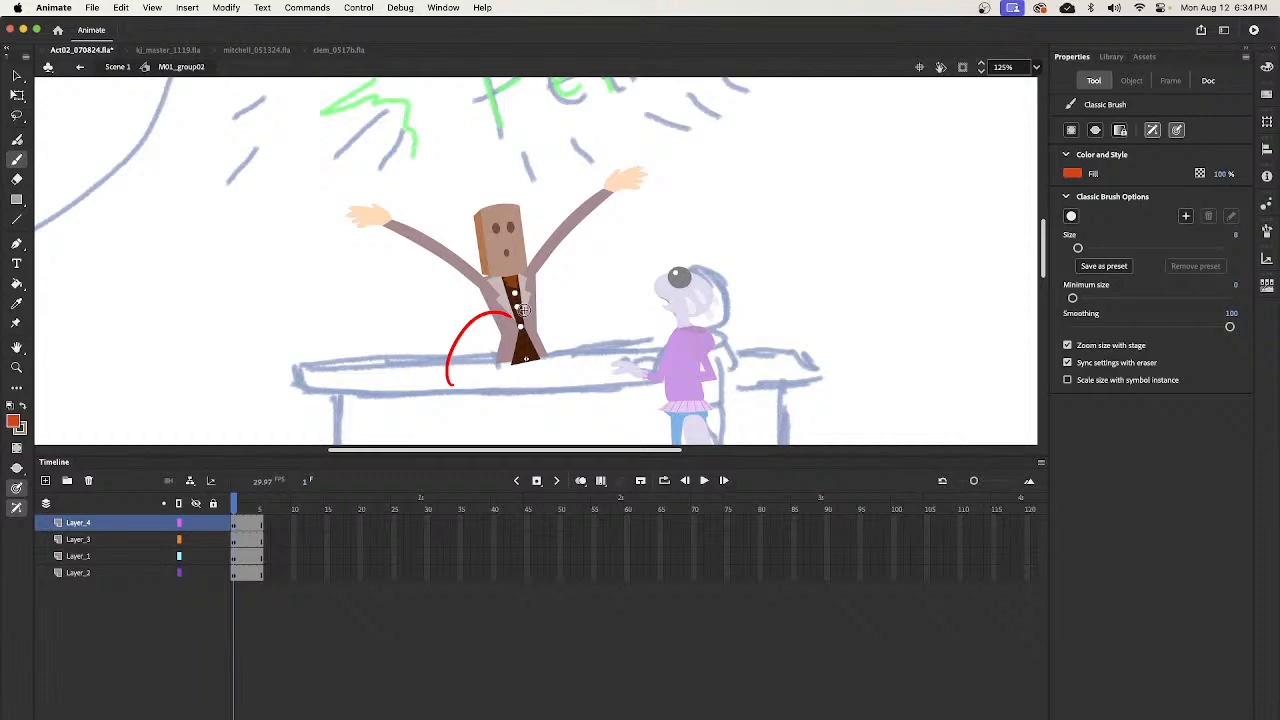
pyautogui.moveTo(520, 313)
pyautogui.mouseDown()
pyautogui.moveTo(543, 305)
pyautogui.moveTo(518, 316)
pyautogui.moveTo(530, 331)
pyautogui.moveTo(494, 343)
pyautogui.moveTo(528, 339)
pyautogui.mouseUp()
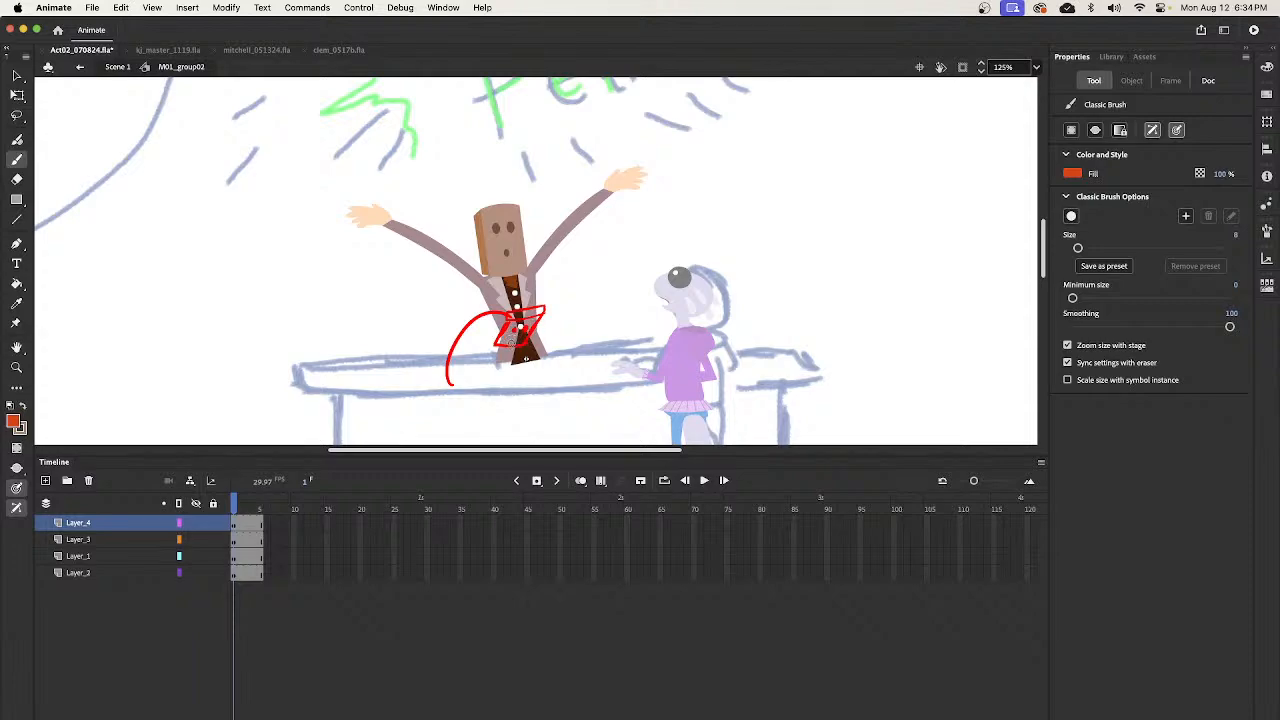
pyautogui.moveTo(492, 315)
pyautogui.mouseDown()
pyautogui.moveTo(440, 317)
pyautogui.moveTo(397, 349)
pyautogui.moveTo(446, 322)
pyautogui.moveTo(470, 326)
pyautogui.moveTo(397, 360)
pyautogui.mouseUp()
pyautogui.moveTo(532, 316)
pyautogui.mouseDown()
pyautogui.moveTo(568, 357)
pyautogui.moveTo(555, 348)
pyautogui.moveTo(491, 374)
pyautogui.moveTo(495, 363)
pyautogui.mouseUp()
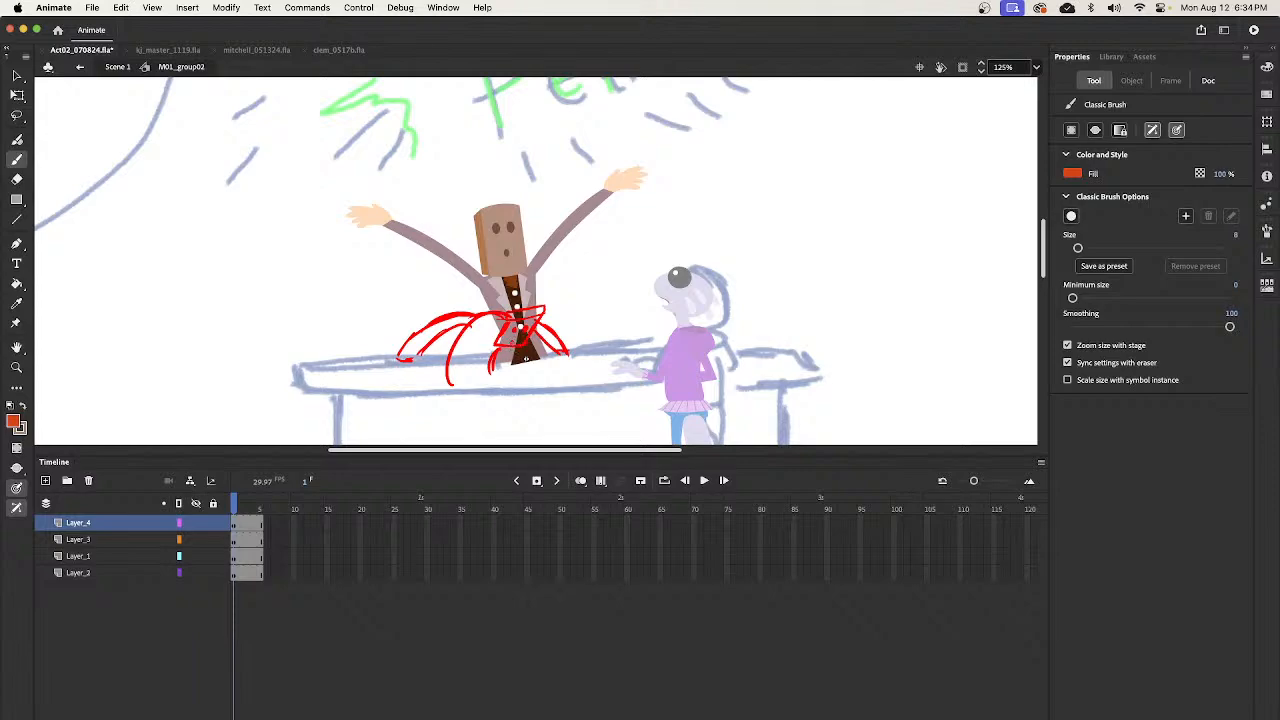
# - Enlarge the red pose sketch to about 239 by 132 with Free Transform and display Layer_4 as outlines
pyautogui.click(230, 524)
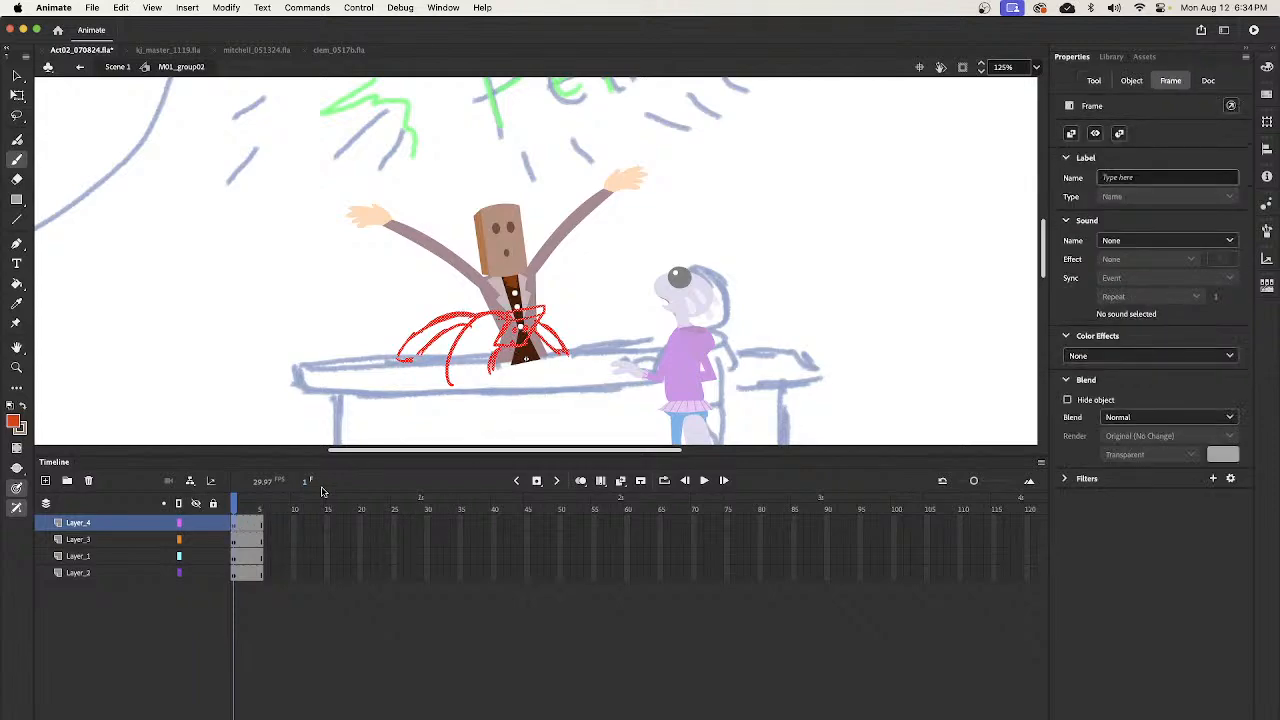
pyautogui.press('q')
pyautogui.moveTo(569, 304)
pyautogui.mouseDown()
pyautogui.moveTo(582, 290)
pyautogui.moveTo(563, 311)
pyautogui.mouseUp()
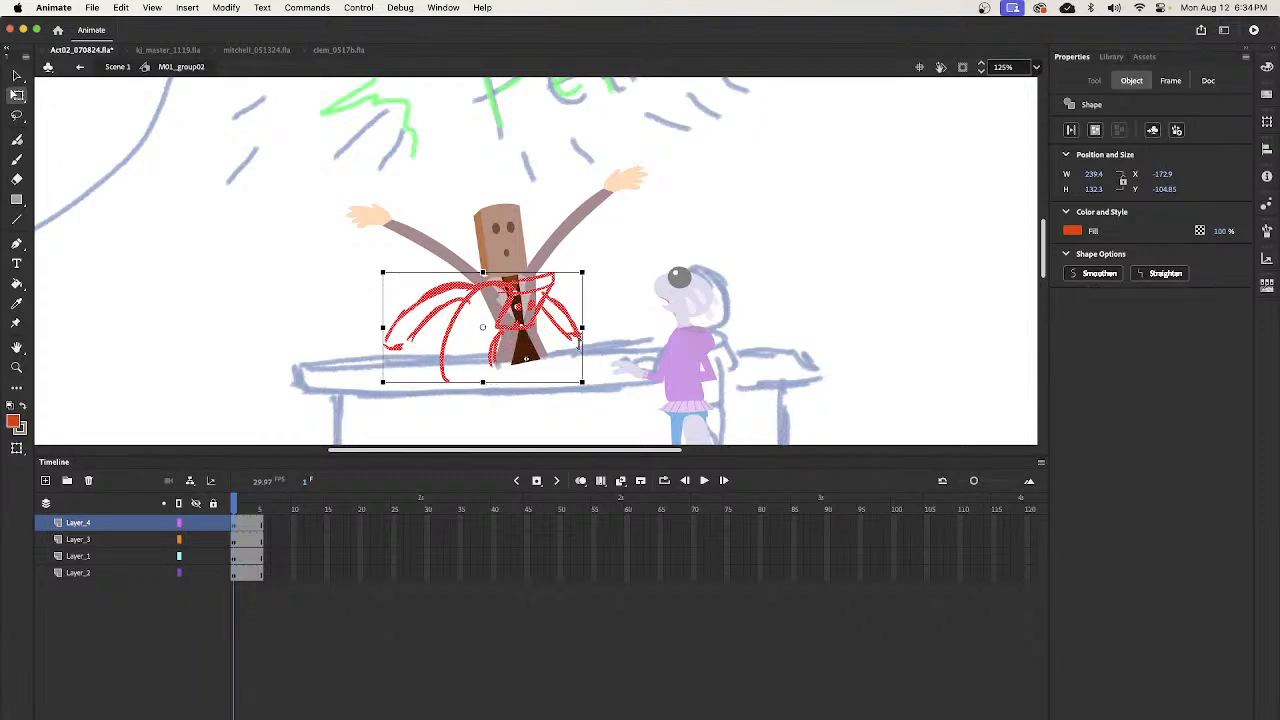
pyautogui.click(620, 320)
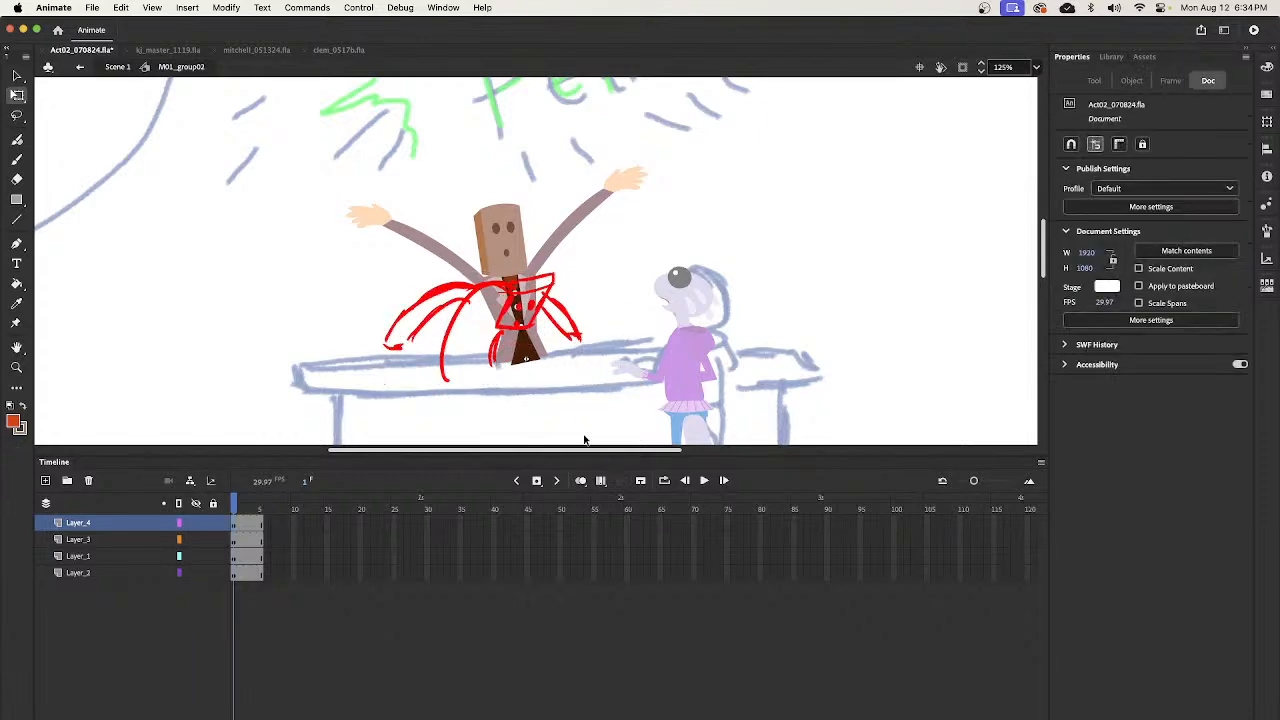
pyautogui.click(179, 523)
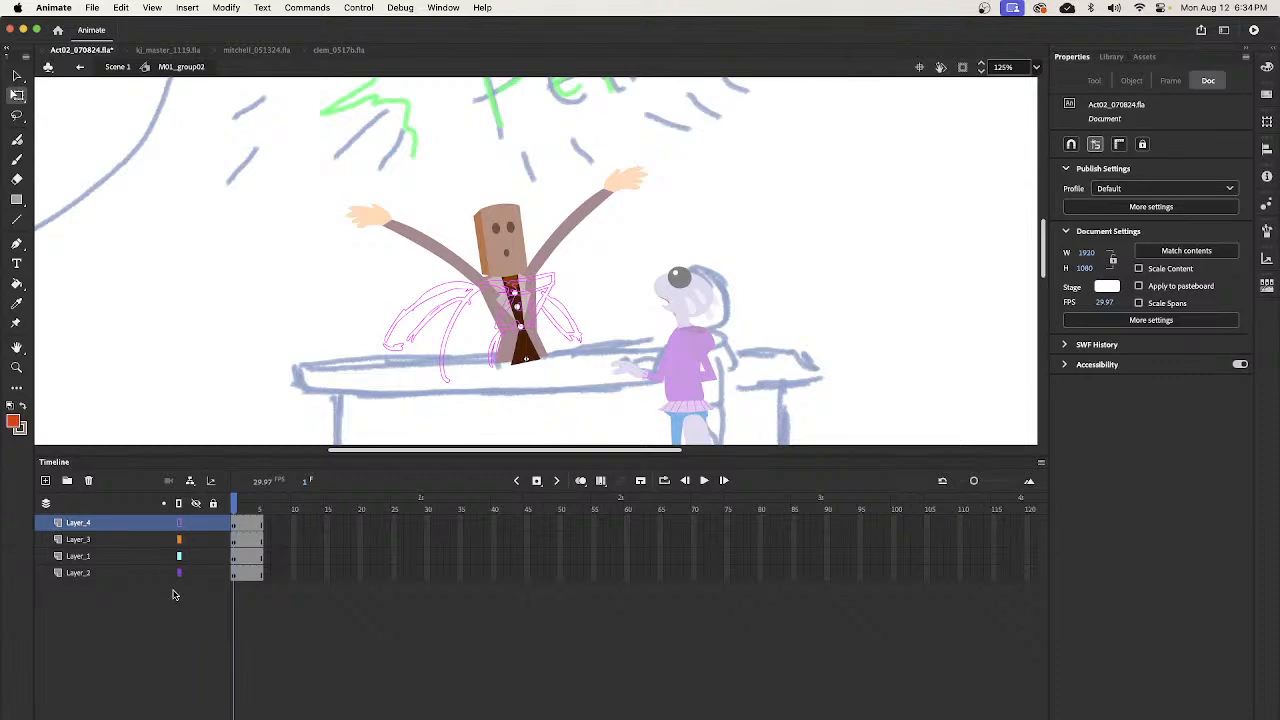
# - On Layer_3, rotate the bartender's raised arm nearest the seated girl downward so it slopes from the shoulder to the bar
pyautogui.click(140, 542)
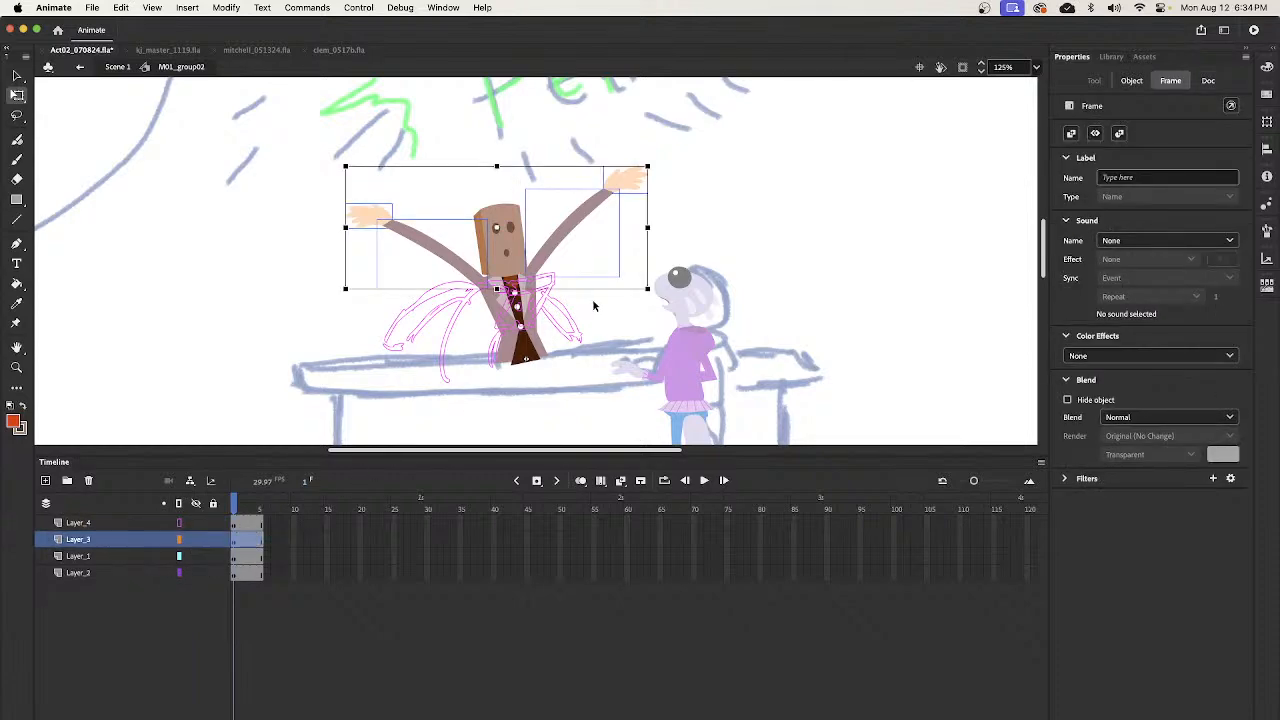
pyautogui.click(593, 305)
pyautogui.press('z')
pyautogui.moveTo(484, 192); pyautogui.dragTo(624, 410)
pyautogui.press('v')
pyautogui.click(250, 547)
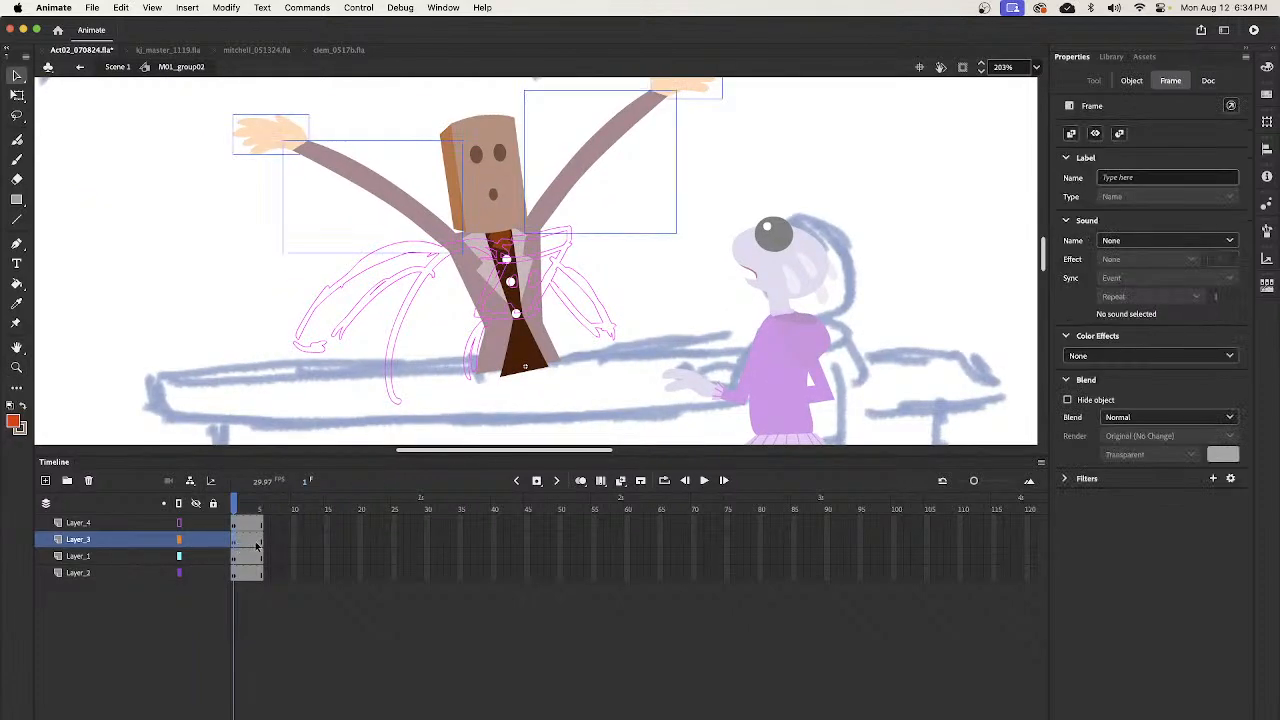
pyautogui.moveTo(640, 330)
pyautogui.mouseDown()
pyautogui.moveTo(643, 251)
pyautogui.moveTo(646, 337)
pyautogui.moveTo(657, 277)
pyautogui.moveTo(653, 304)
pyautogui.mouseUp()
pyautogui.click(651, 291)
pyautogui.click(583, 211)
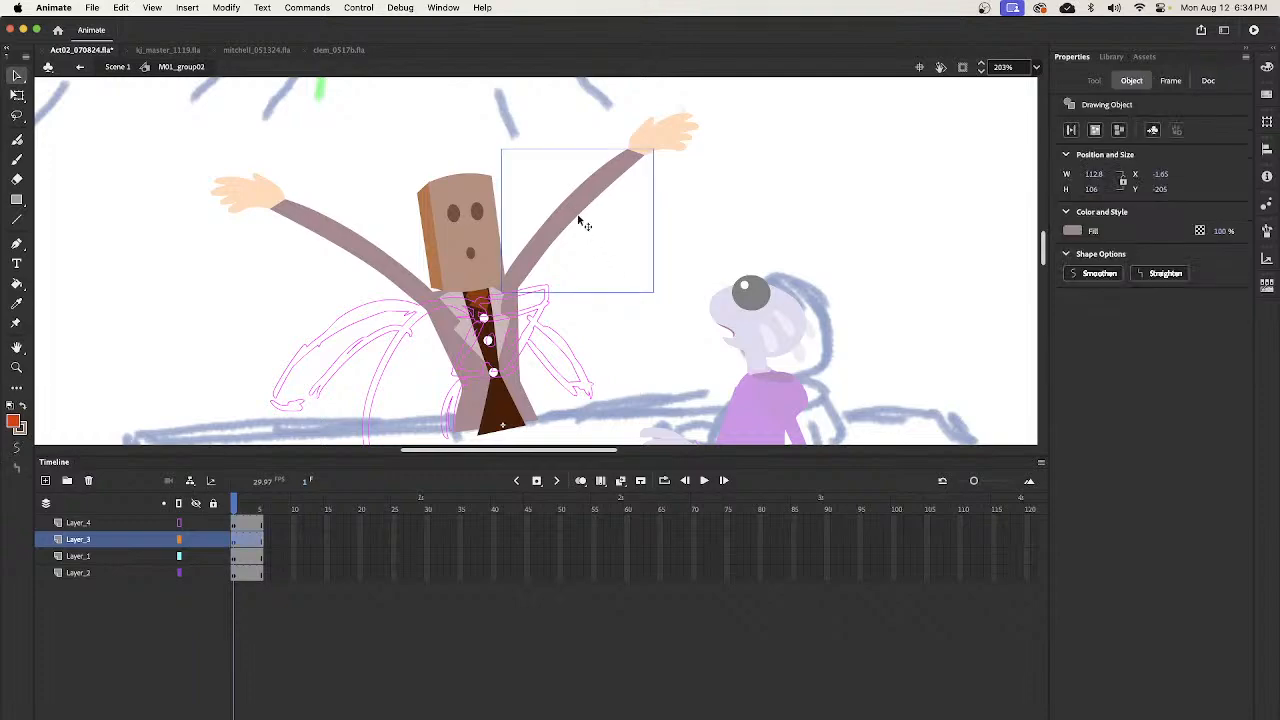
pyautogui.press('q')
pyautogui.moveTo(667, 161); pyautogui.dragTo(610, 405)
pyautogui.press('v')
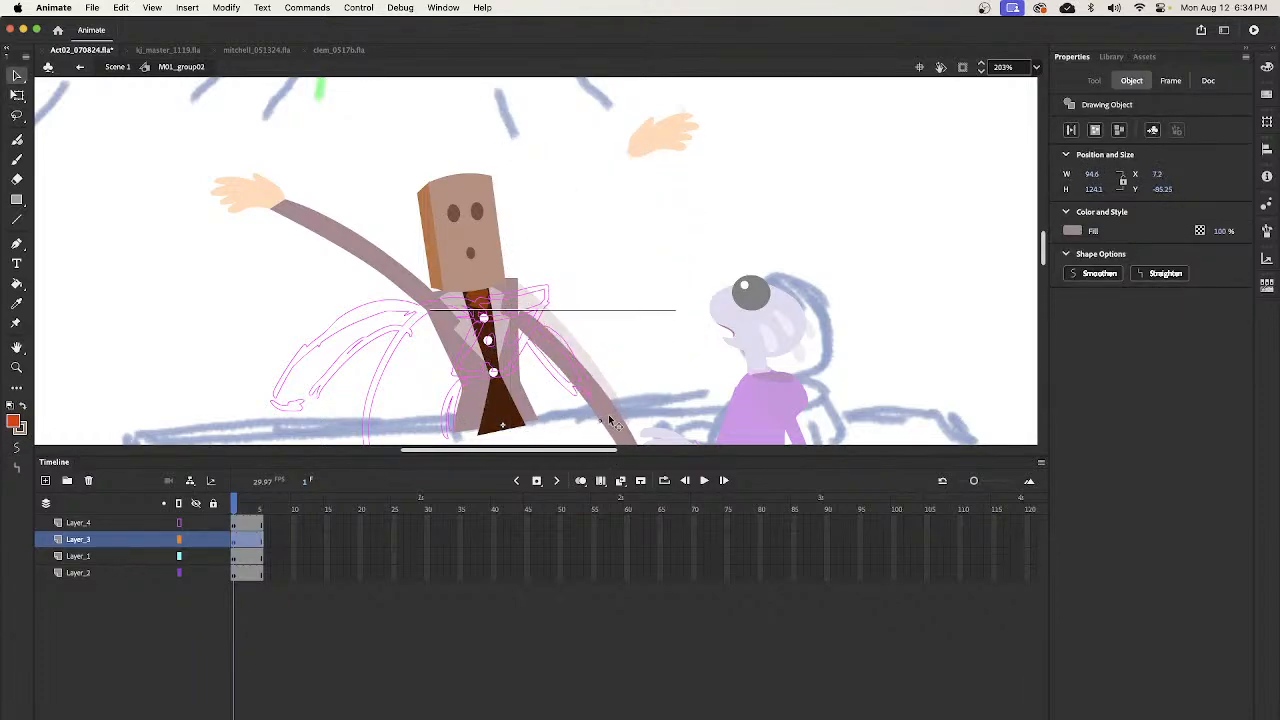
# - Rotate the bartender's other raised arm down toward the bar and fit its upper end against the shoulder
pyautogui.click(398, 273)
pyautogui.press('q')
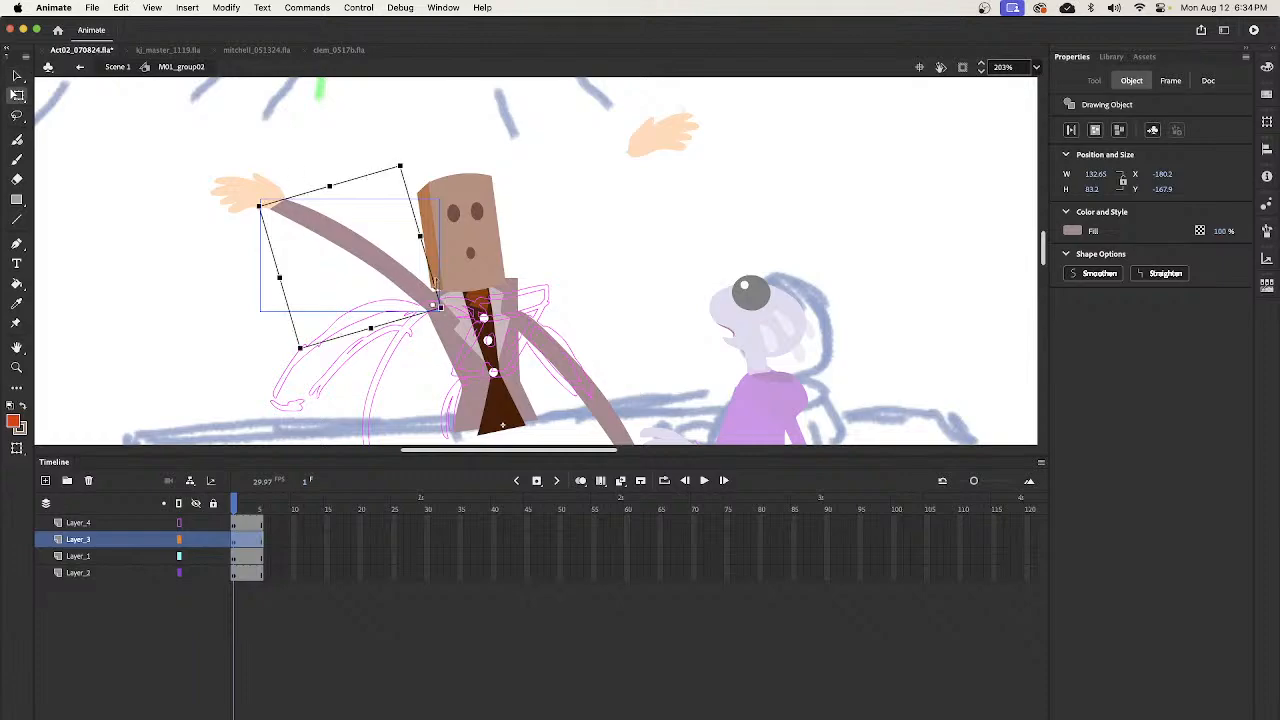
pyautogui.moveTo(411, 172); pyautogui.dragTo(303, 284)
pyautogui.moveTo(601, 293); pyautogui.dragTo(712, 225)
pyautogui.moveTo(488, 276); pyautogui.dragTo(468, 304)
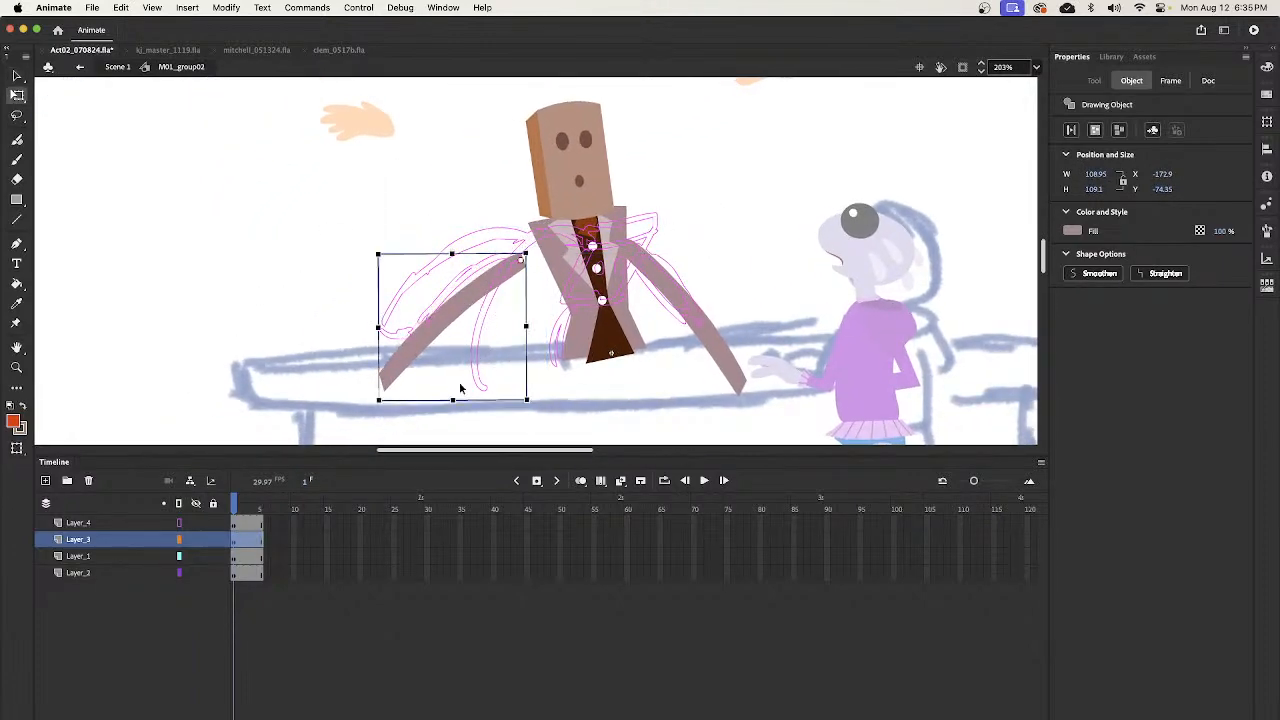
pyautogui.moveTo(387, 419); pyautogui.dragTo(404, 428)
pyautogui.press('v')
pyautogui.moveTo(459, 314); pyautogui.dragTo(468, 300)
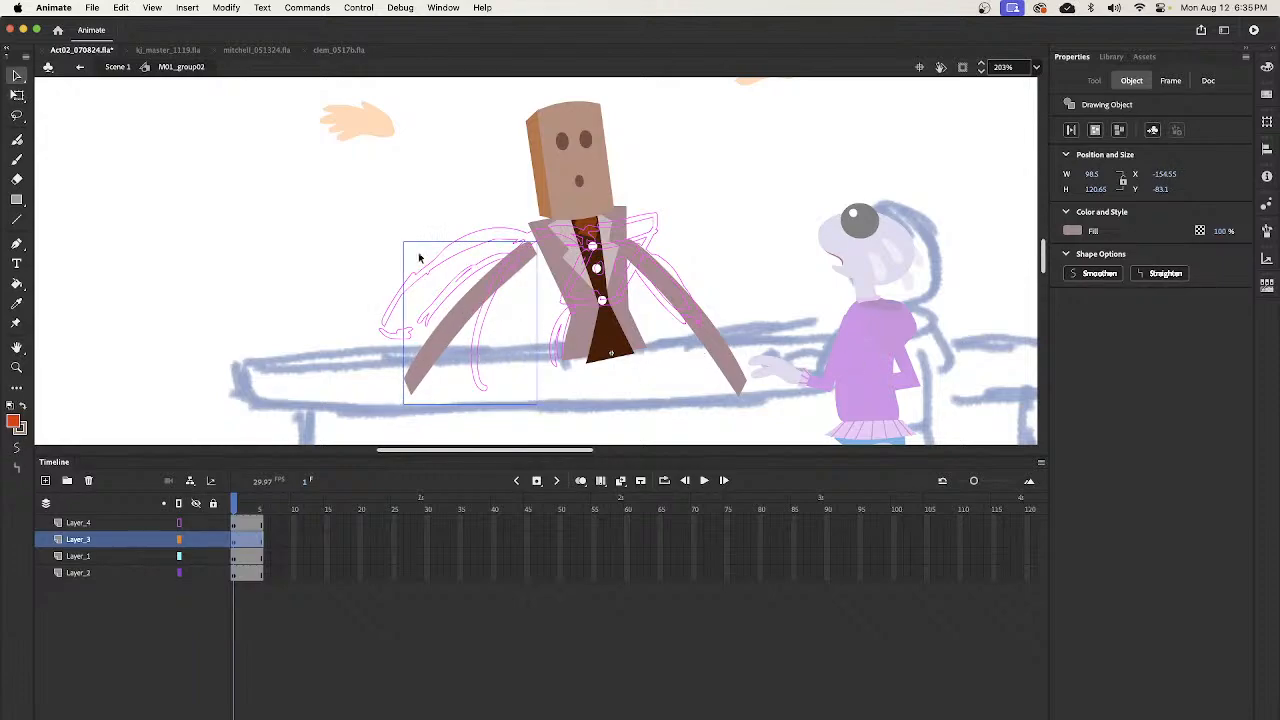
# - Move the hand farther from the girl to the end of its lowered arm and rotate it to point downward
pyautogui.doubleClick(380, 130)
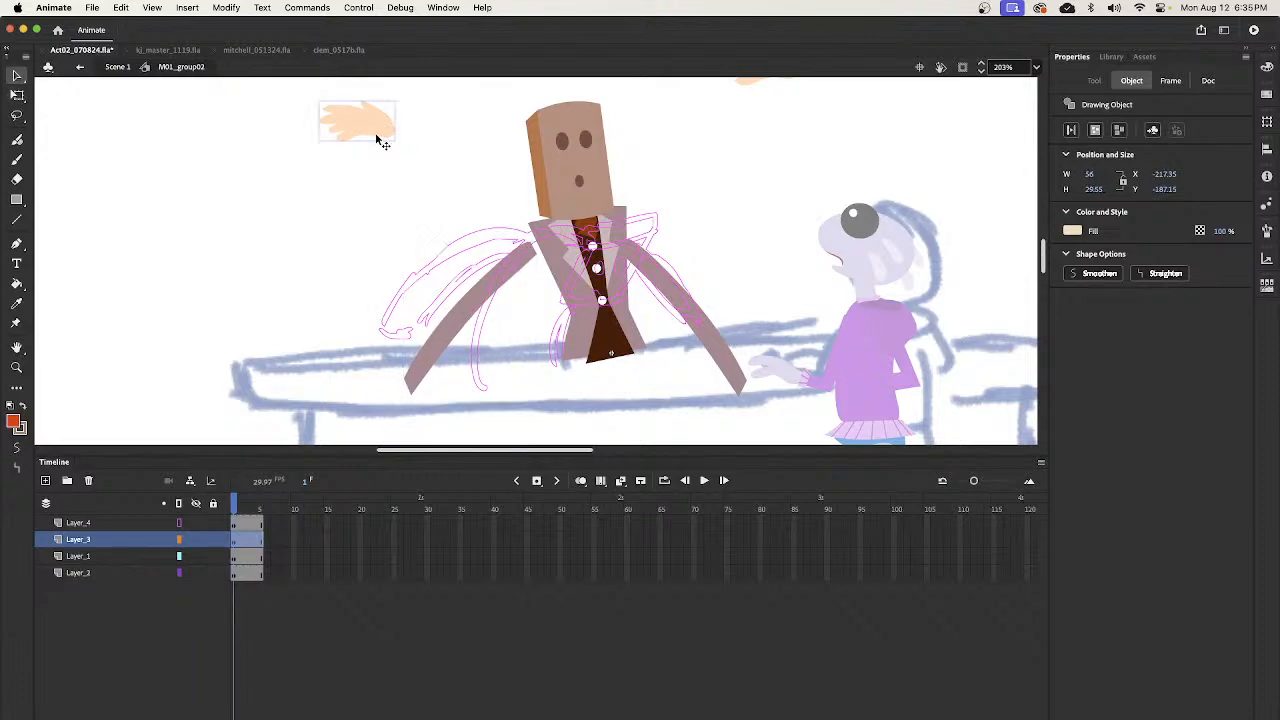
pyautogui.doubleClick(376, 244)
pyautogui.moveTo(370, 123)
pyautogui.mouseDown()
pyautogui.moveTo(347, 206)
pyautogui.moveTo(384, 393)
pyautogui.moveTo(420, 415)
pyautogui.moveTo(410, 403)
pyautogui.mouseUp()
pyautogui.press('q')
pyautogui.press('v')
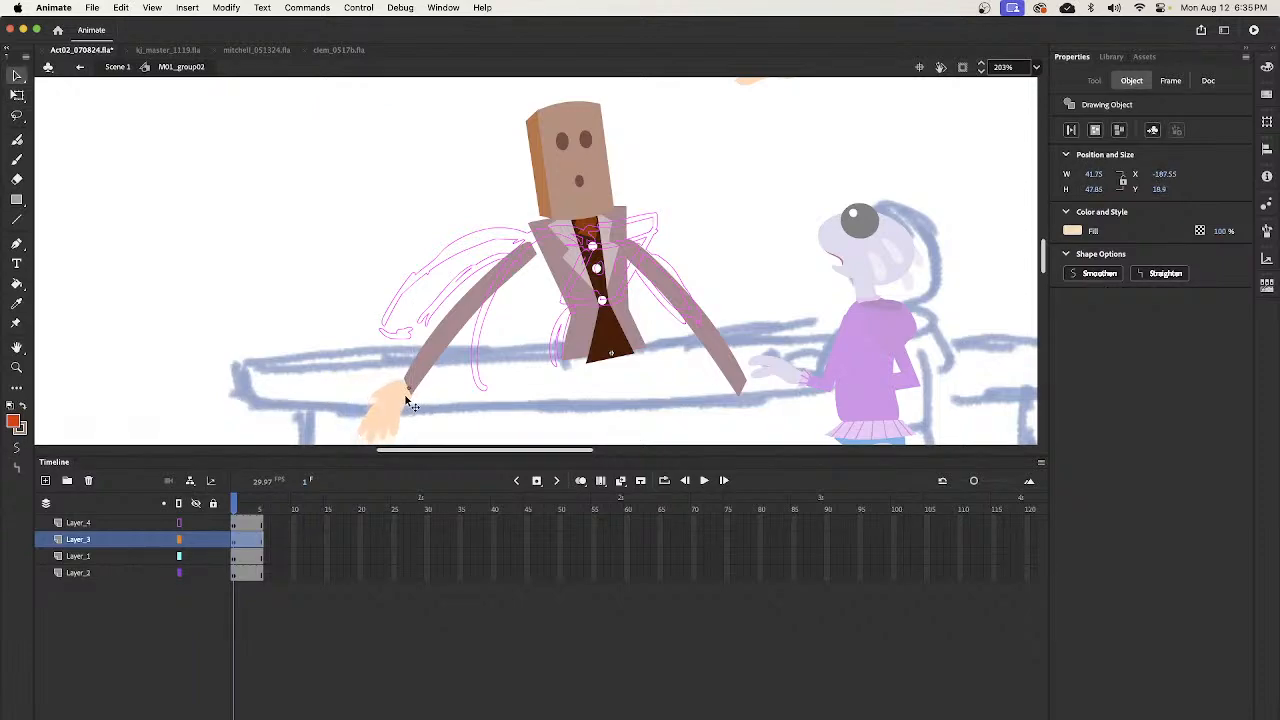
# - Attach the remaining hand to the end of the arm nearest the girl, rotated to point downward
pyautogui.moveTo(694, 163); pyautogui.dragTo(557, 224)
pyautogui.moveTo(629, 91); pyautogui.dragTo(625, 425)
pyautogui.press('q')
pyautogui.press('v')
pyautogui.moveTo(614, 312); pyautogui.dragTo(681, 300)
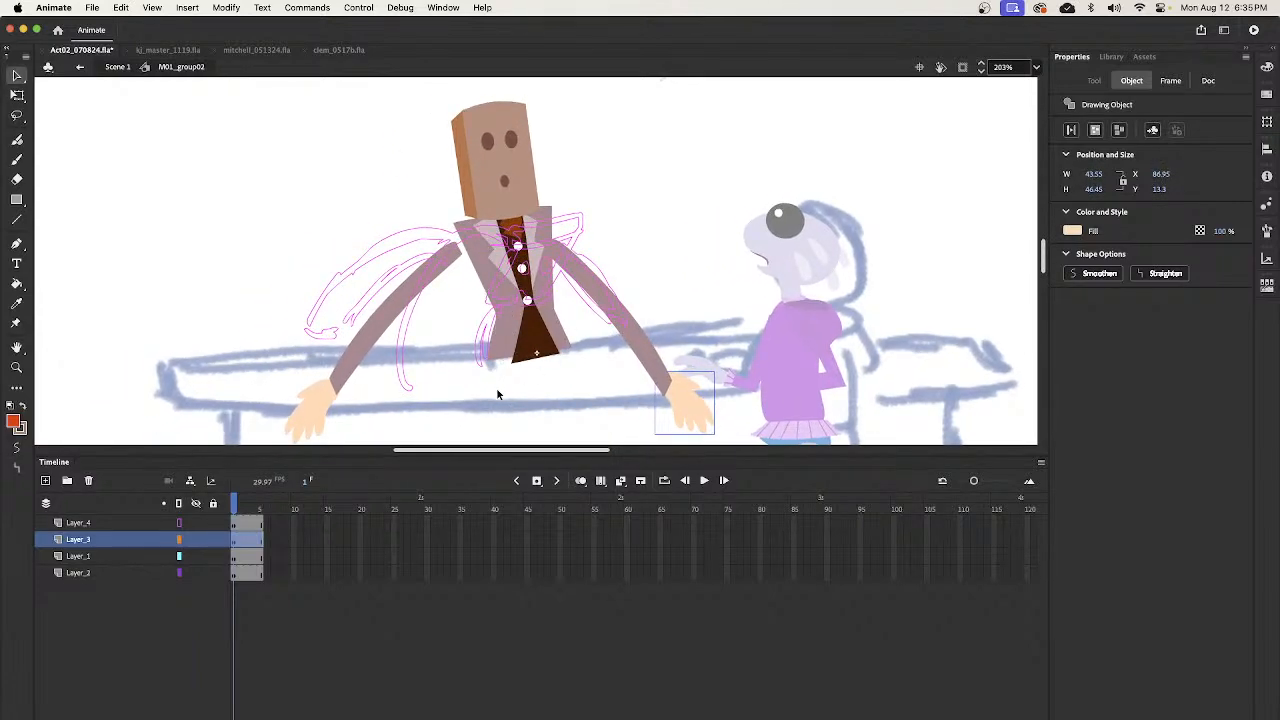
# - Lock Layer_4 so the pose sketch cannot be selected while editing the torso
pyautogui.click(512, 357)
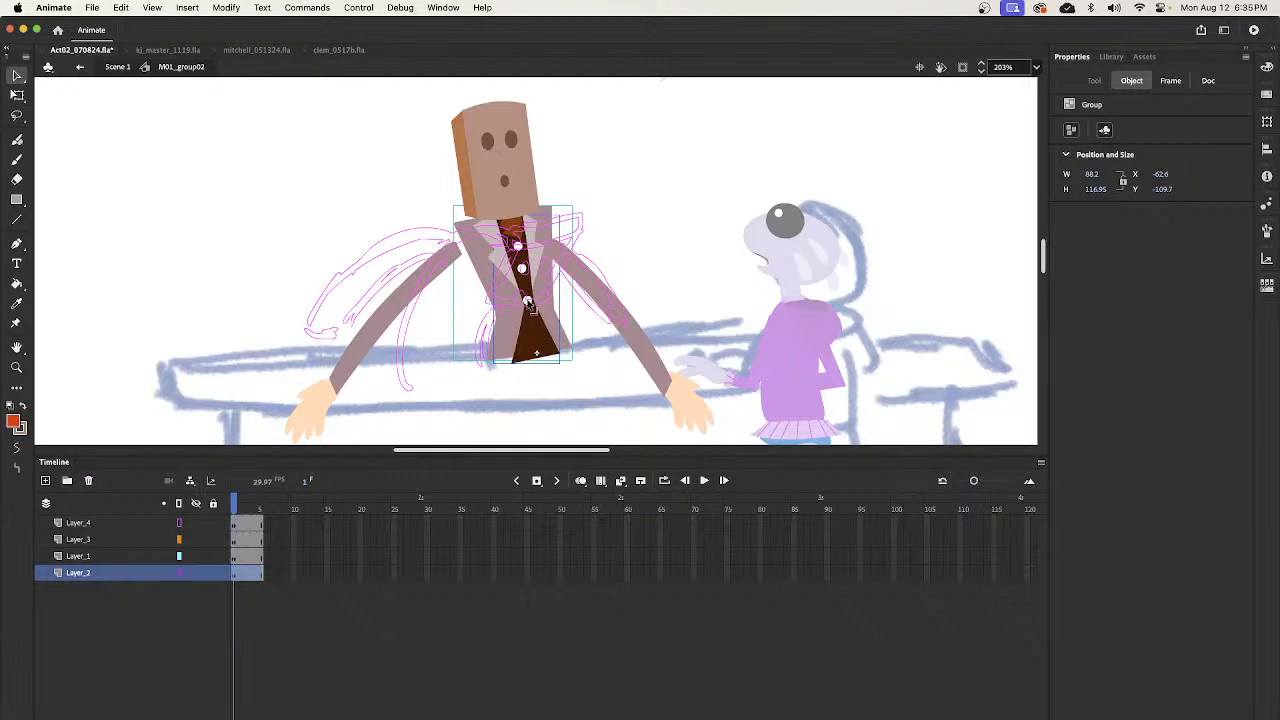
pyautogui.click(527, 303)
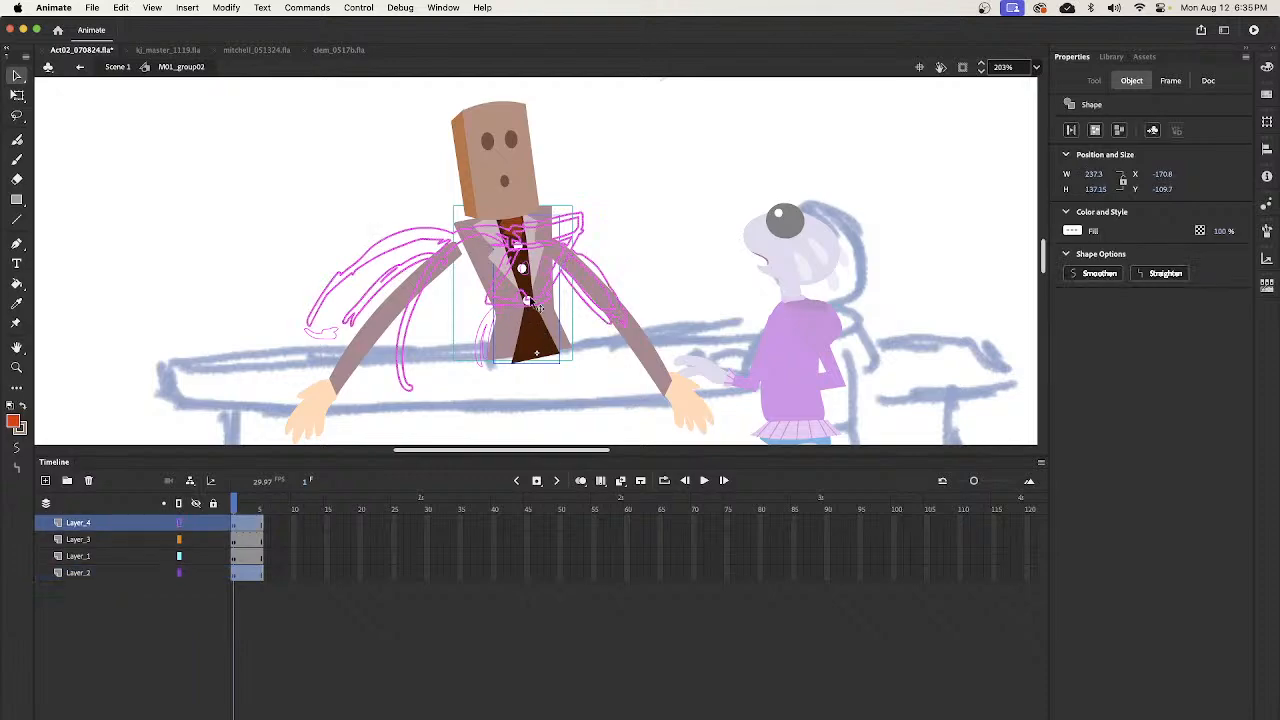
pyautogui.click(212, 522)
# - Move the jacket, shirt, collar and tie groups off the figure into the empty area beside the bartender
pyautogui.click(557, 363)
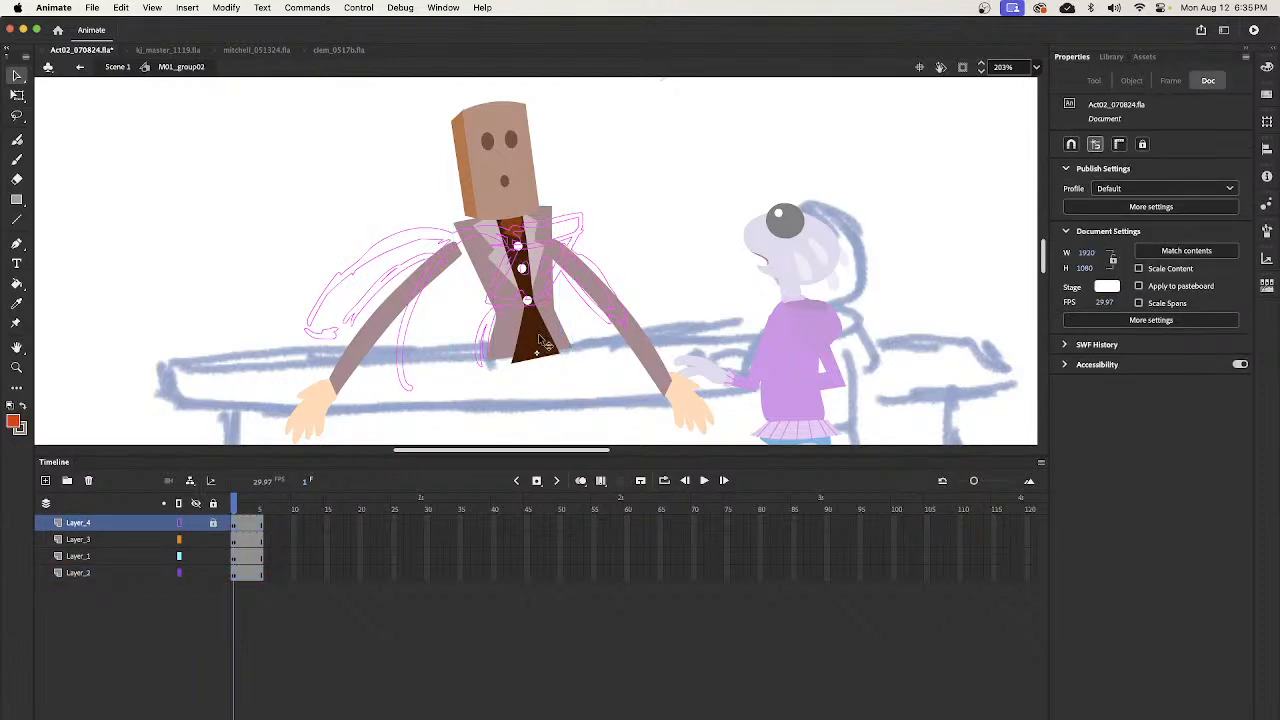
pyautogui.click(543, 344)
pyautogui.click(530, 306)
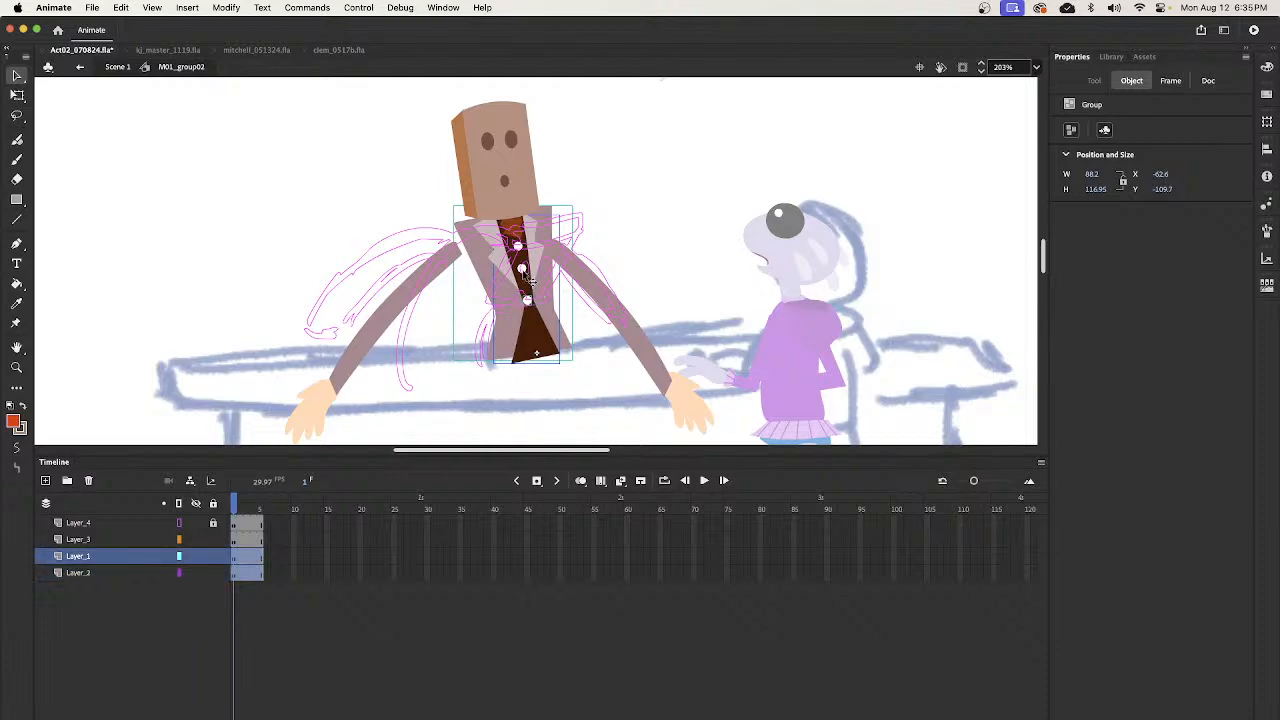
pyautogui.moveTo(563, 337); pyautogui.dragTo(236, 336)
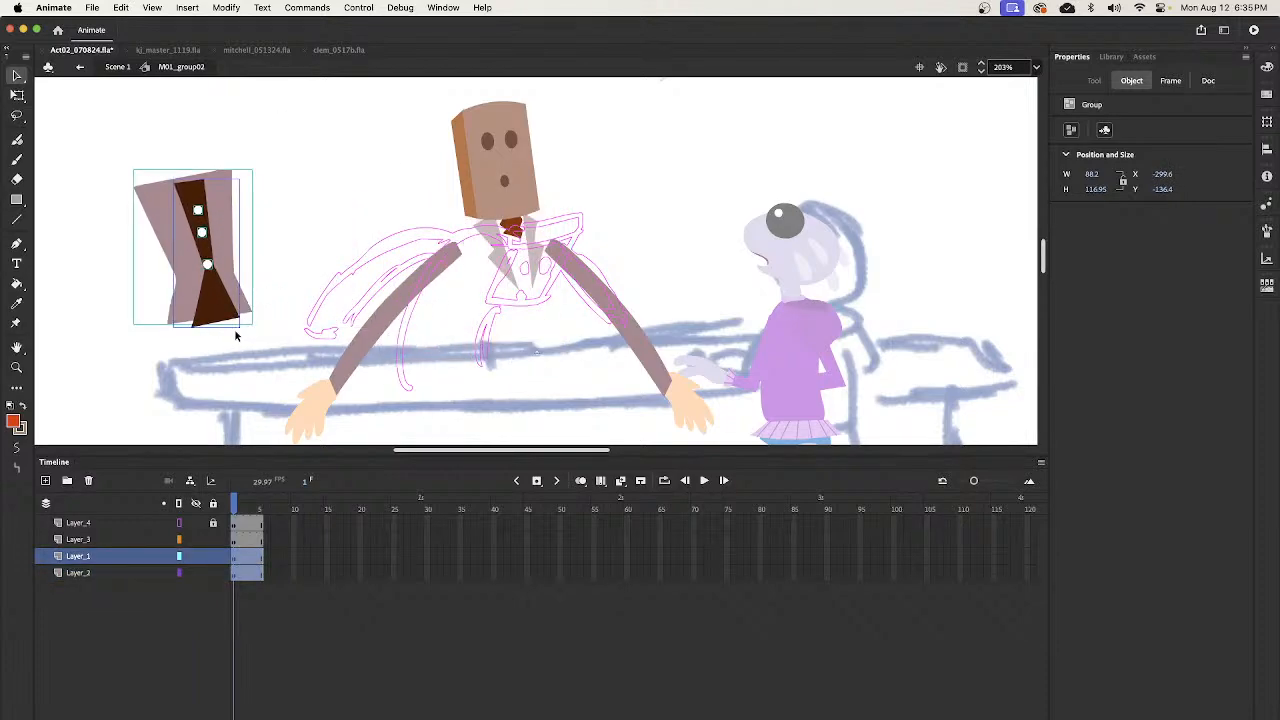
pyautogui.click(537, 270)
pyautogui.keyDown('shift'); pyautogui.click(505, 270); pyautogui.keyUp('shift')
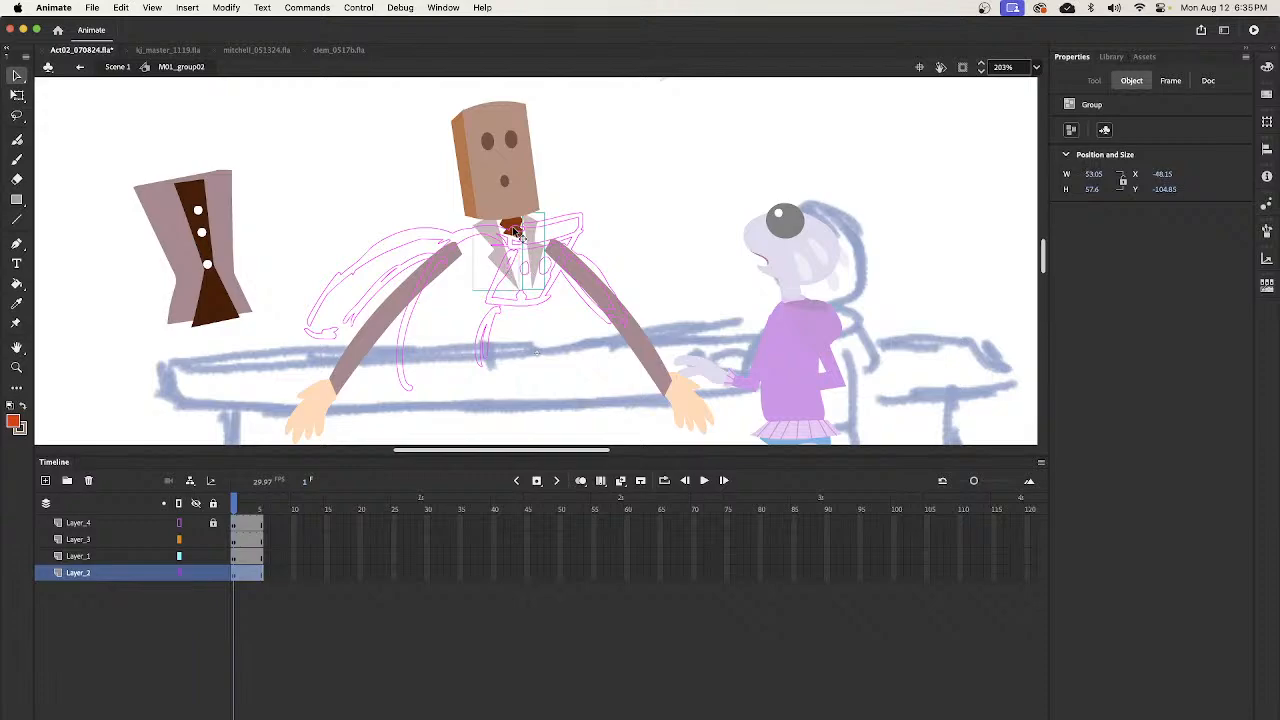
pyautogui.moveTo(528, 277); pyautogui.dragTo(277, 222)
# - Paint a curved, slumped torso on Layer_2 along the sketch with the Classic Brush and fill it with the jacket color
pyautogui.click(630, 238)
pyautogui.press('b')
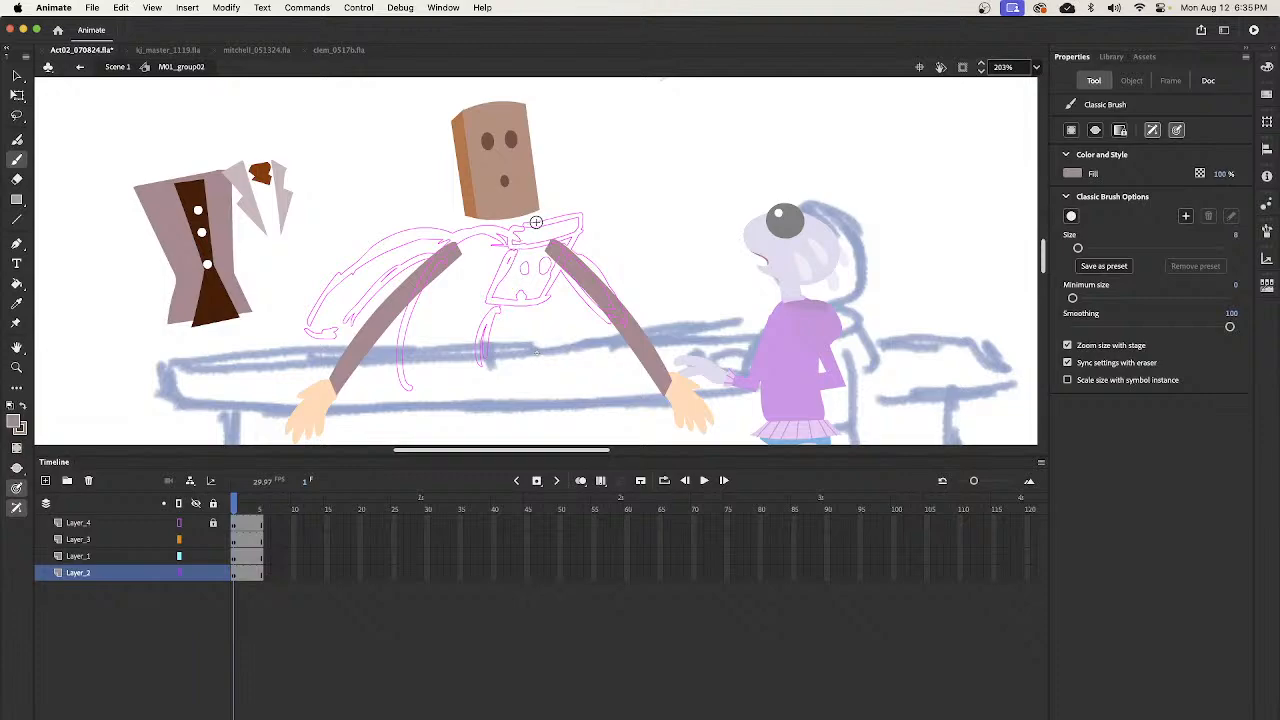
pyautogui.moveTo(528, 277)
pyautogui.mouseDown()
pyautogui.moveTo(494, 322)
pyautogui.moveTo(486, 368)
pyautogui.moveTo(408, 386)
pyautogui.moveTo(398, 352)
pyautogui.moveTo(440, 272)
pyautogui.moveTo(518, 238)
pyautogui.moveTo(488, 315)
pyautogui.mouseUp()
pyautogui.press('k')
pyautogui.click(478, 346)
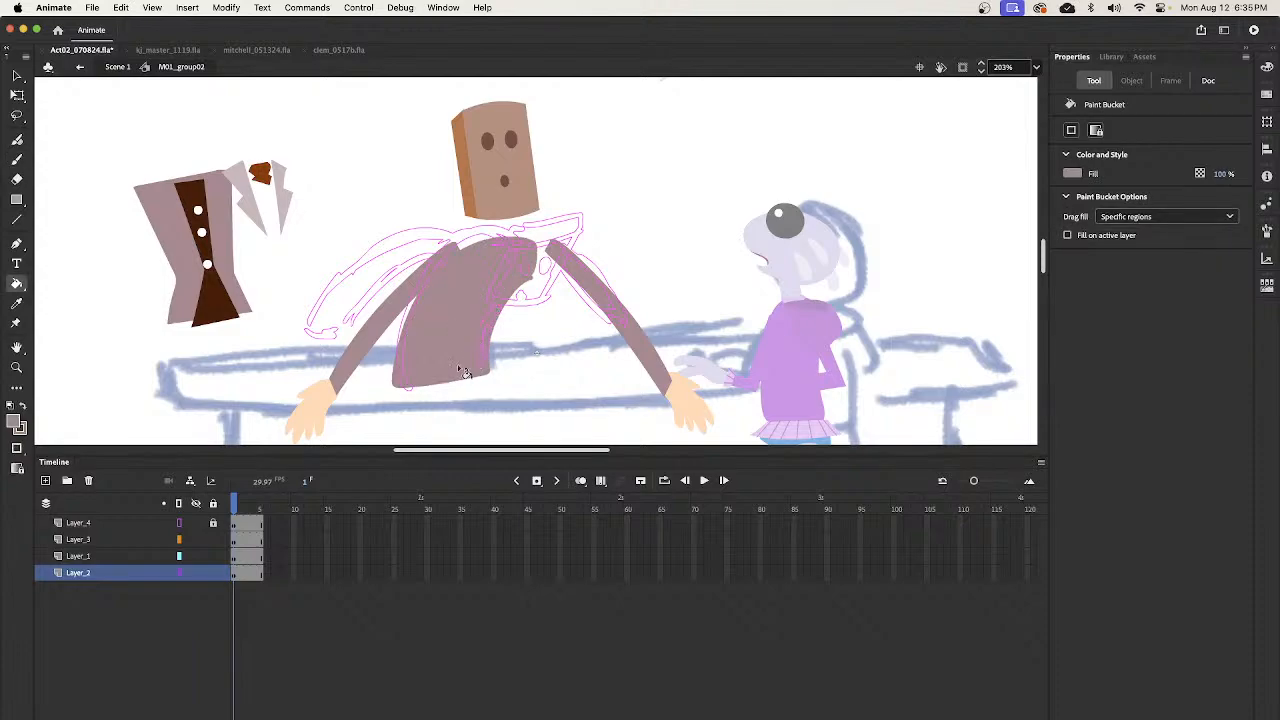
# - Shift the arm and hand nearest the girl together so the arm joins the shoulder of the new torso
pyautogui.press('v')
pyautogui.click(650, 354)
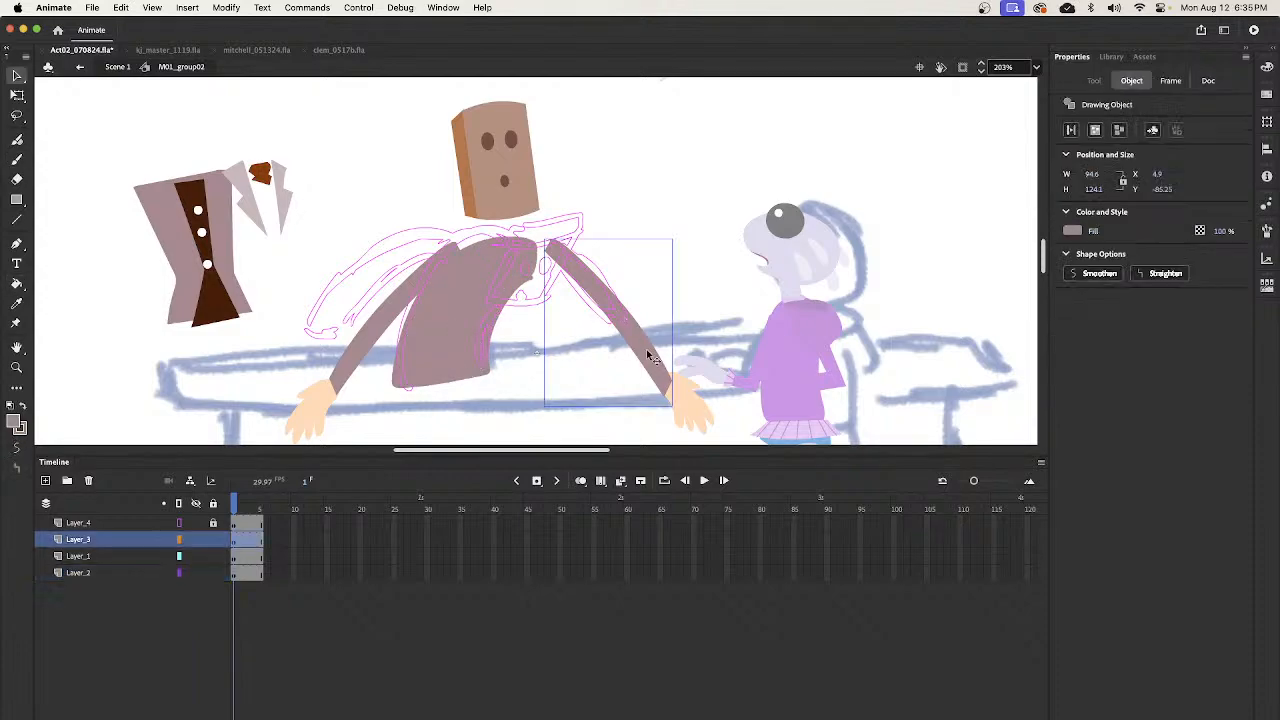
pyautogui.keyDown('shift'); pyautogui.click(686, 406); pyautogui.keyUp('shift')
pyautogui.moveTo(658, 370); pyautogui.dragTo(641, 377)
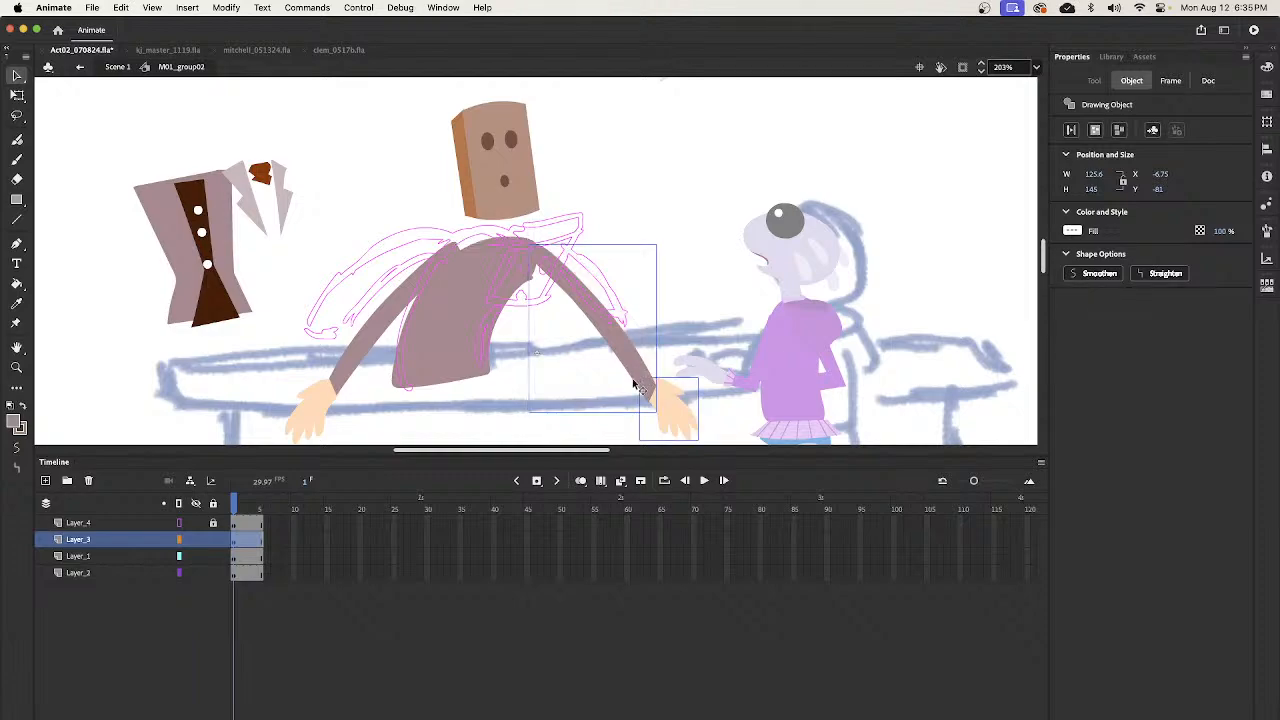
# - Move the bartender's head group off the torso to the empty area near the seated girl
pyautogui.click(668, 219)
pyautogui.click(530, 200)
pyautogui.moveTo(516, 222); pyautogui.dragTo(670, 230)
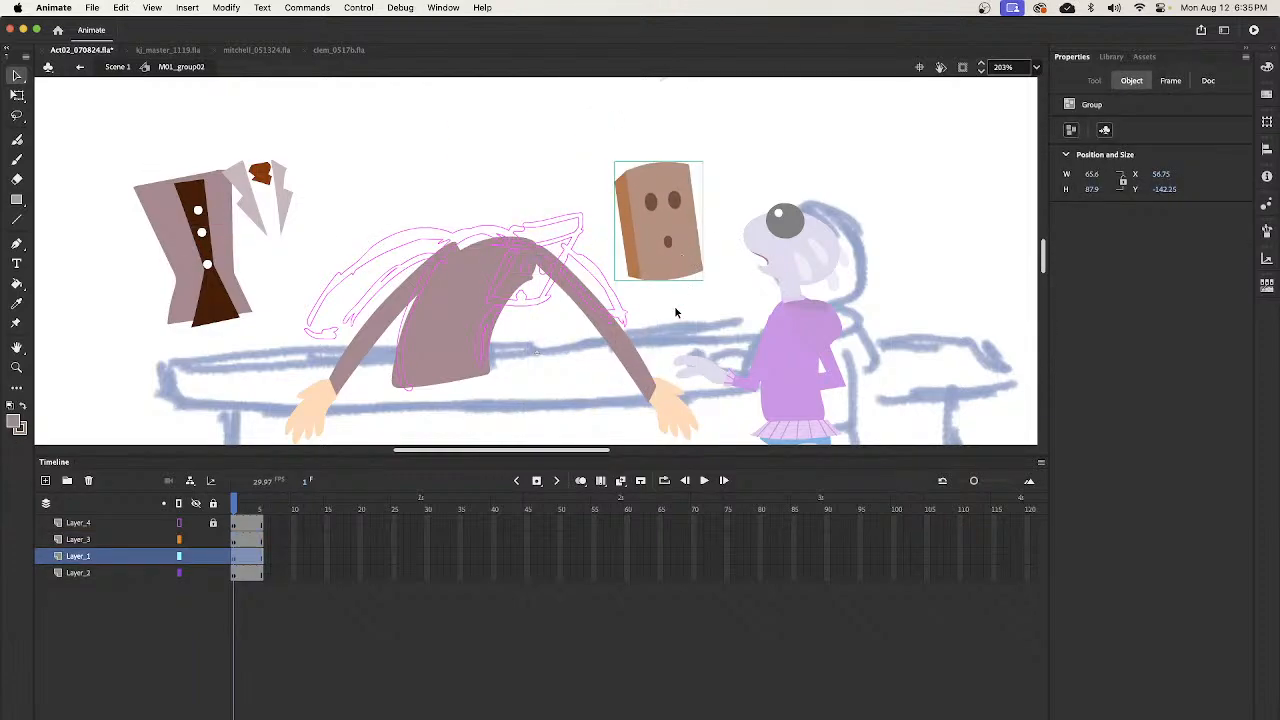
# - Check which artwork sits on Layer_3, Layer_1 and Layer_2 by selecting their first frames
pyautogui.click(238, 541)
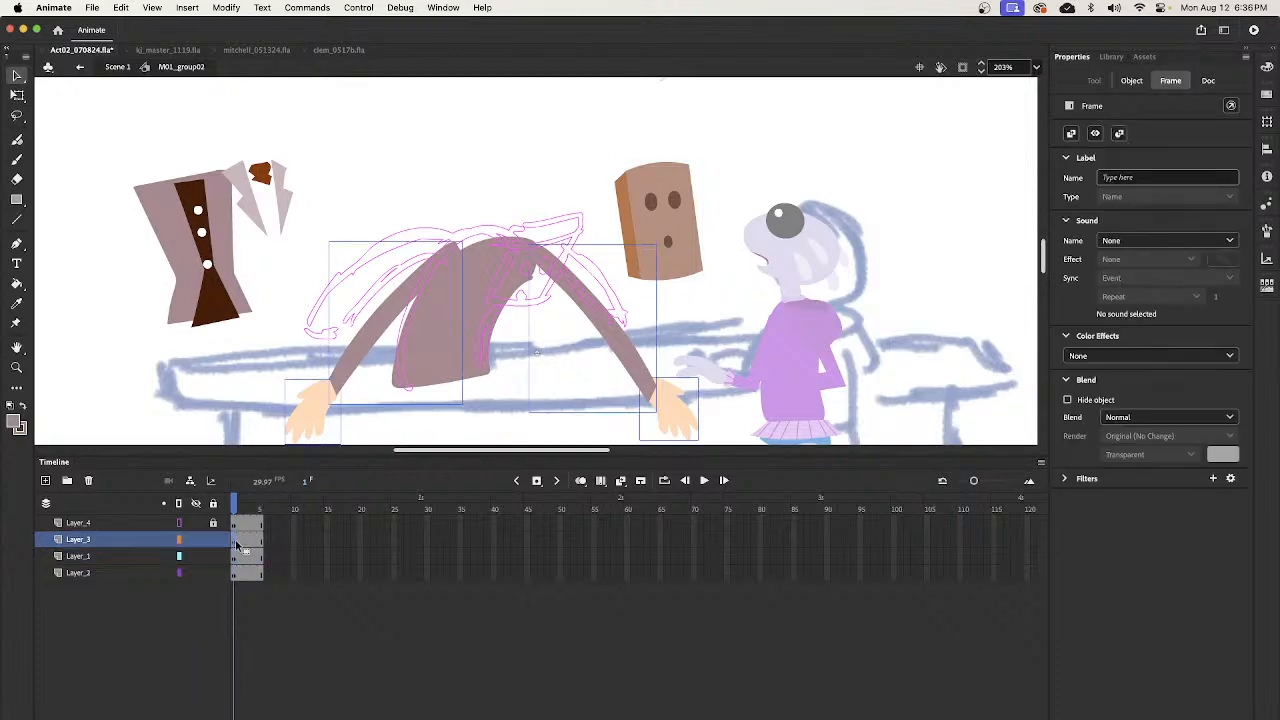
pyautogui.click(234, 557)
pyautogui.click(236, 573)
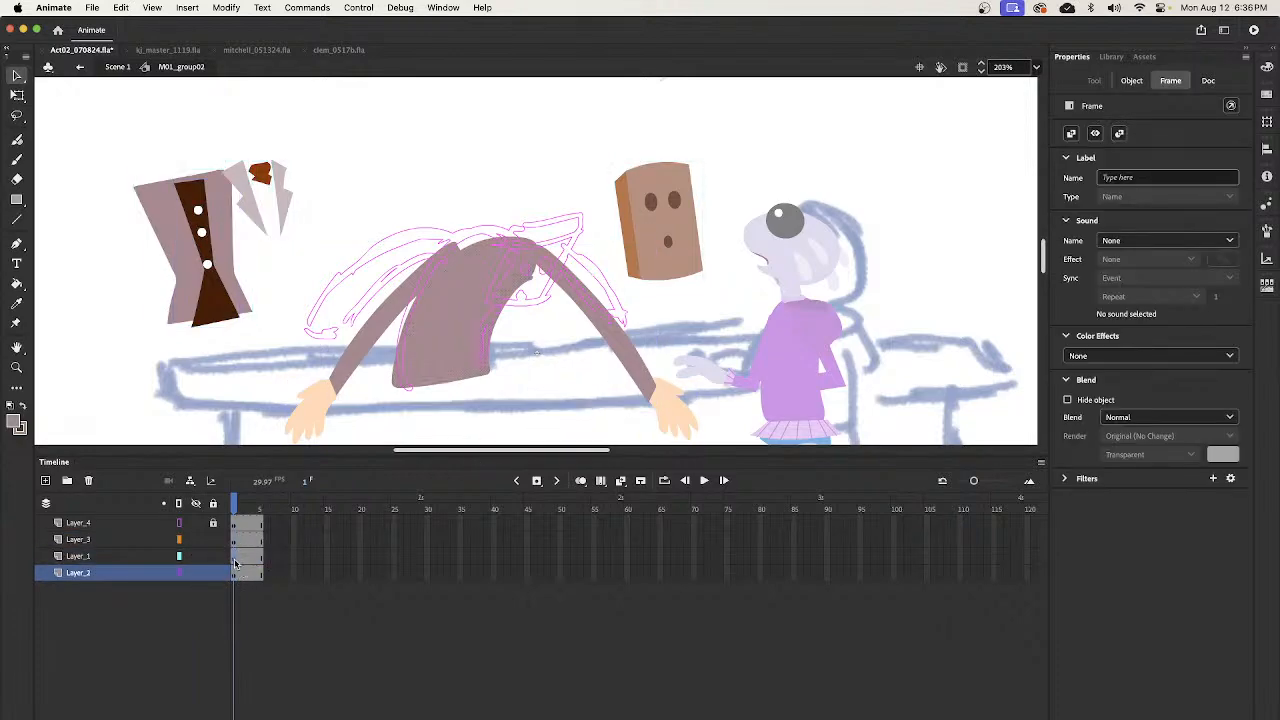
pyautogui.click(236, 558)
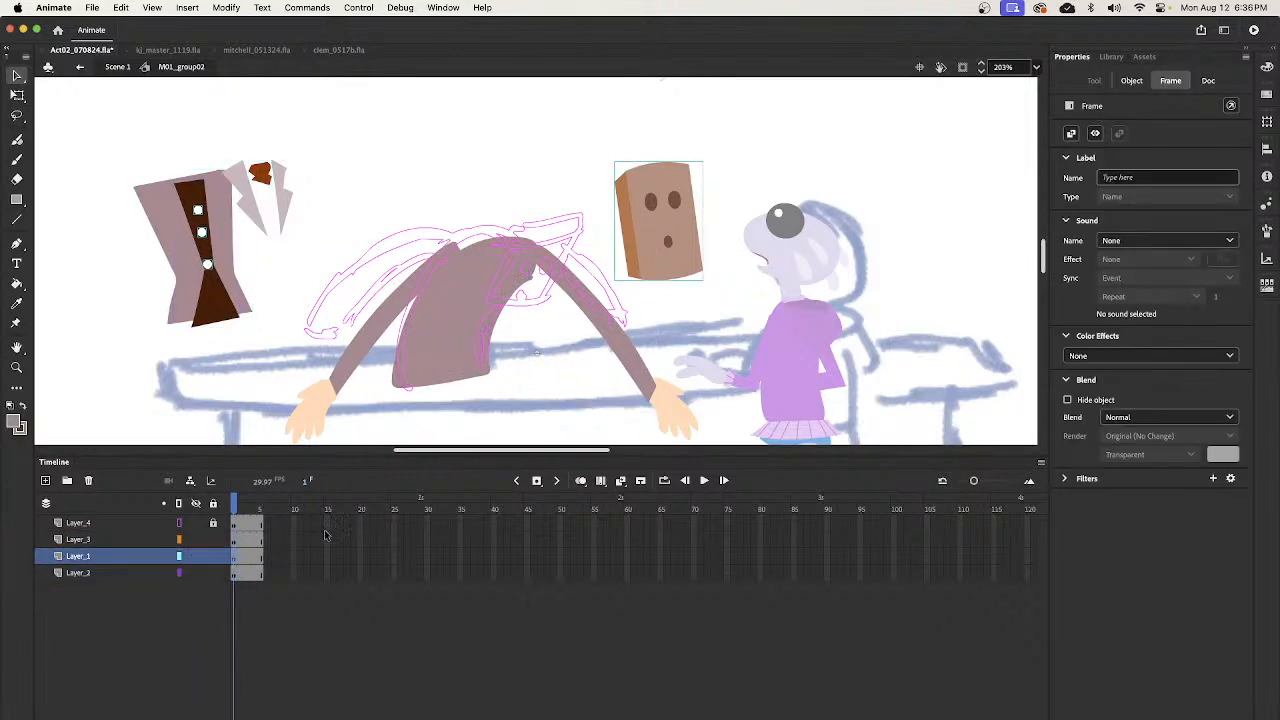
pyautogui.click(238, 574)
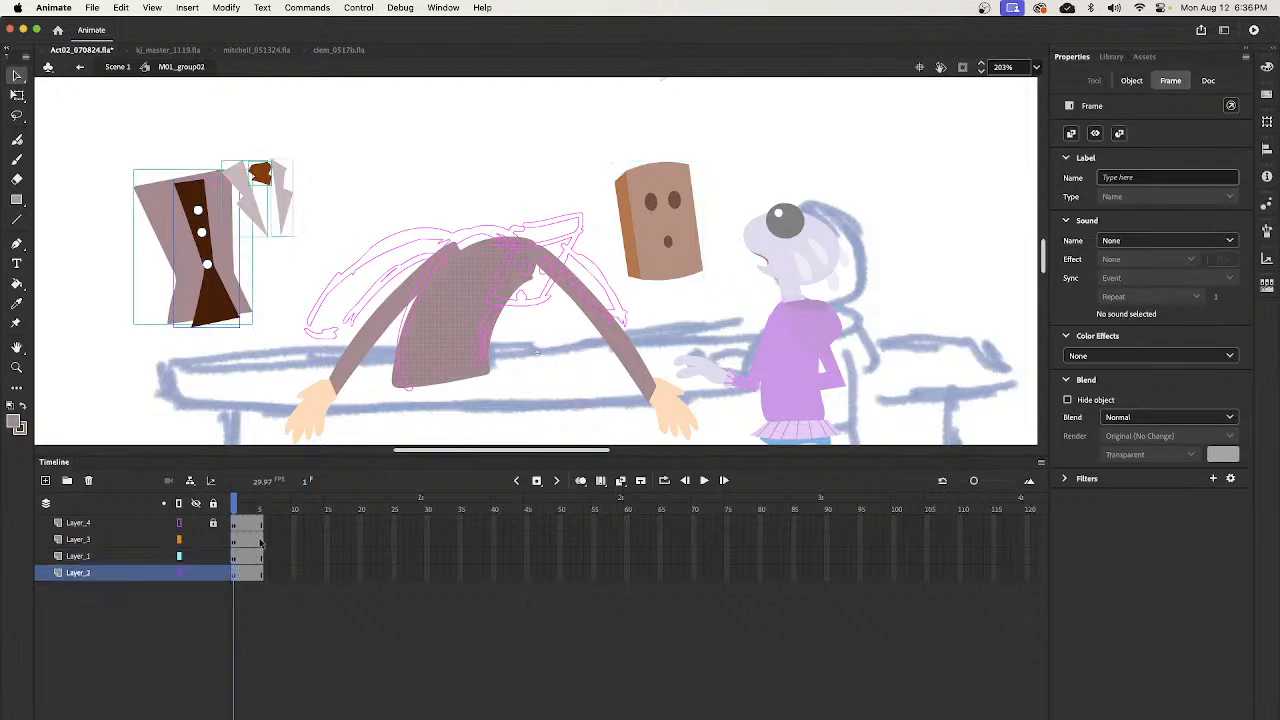
# - Rotate the box-shaped head clockwise and place it above the end of the sketched shoulder line
pyautogui.click(697, 280)
pyautogui.press('q')
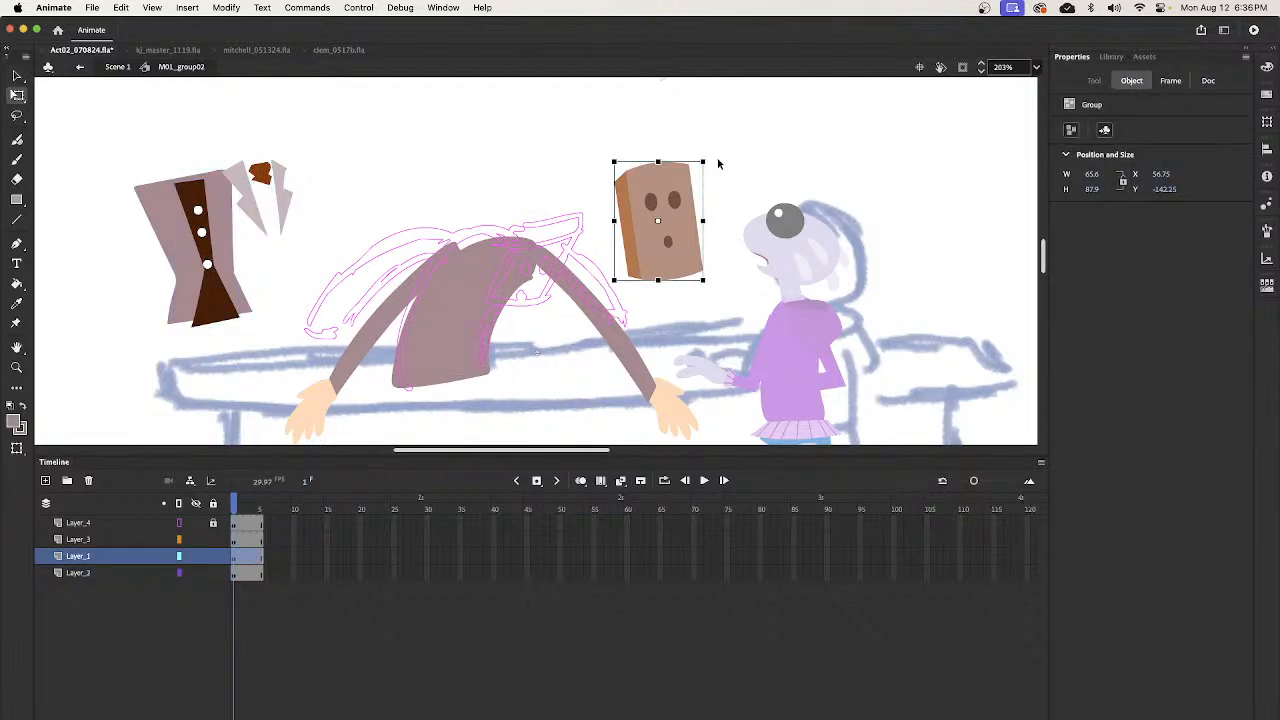
pyautogui.moveTo(709, 168); pyautogui.dragTo(740, 197)
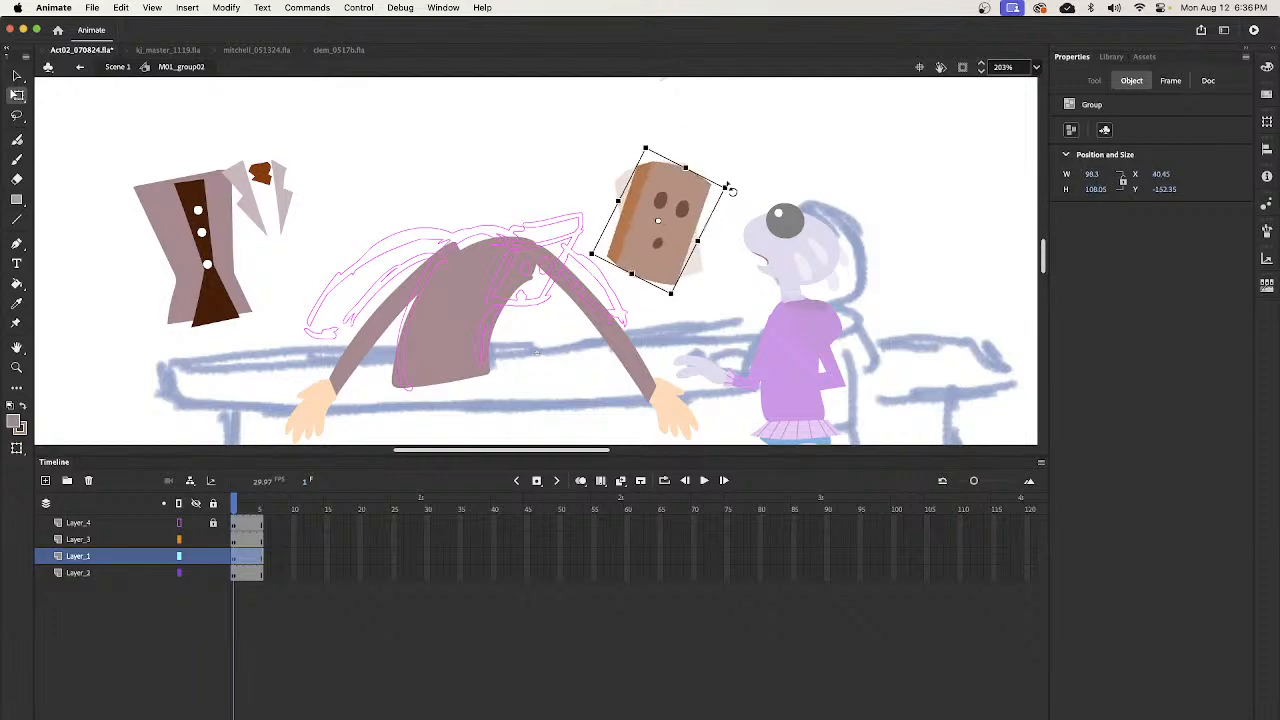
pyautogui.press('super+z')
pyautogui.press('v')
pyautogui.moveTo(699, 285); pyautogui.dragTo(659, 241)
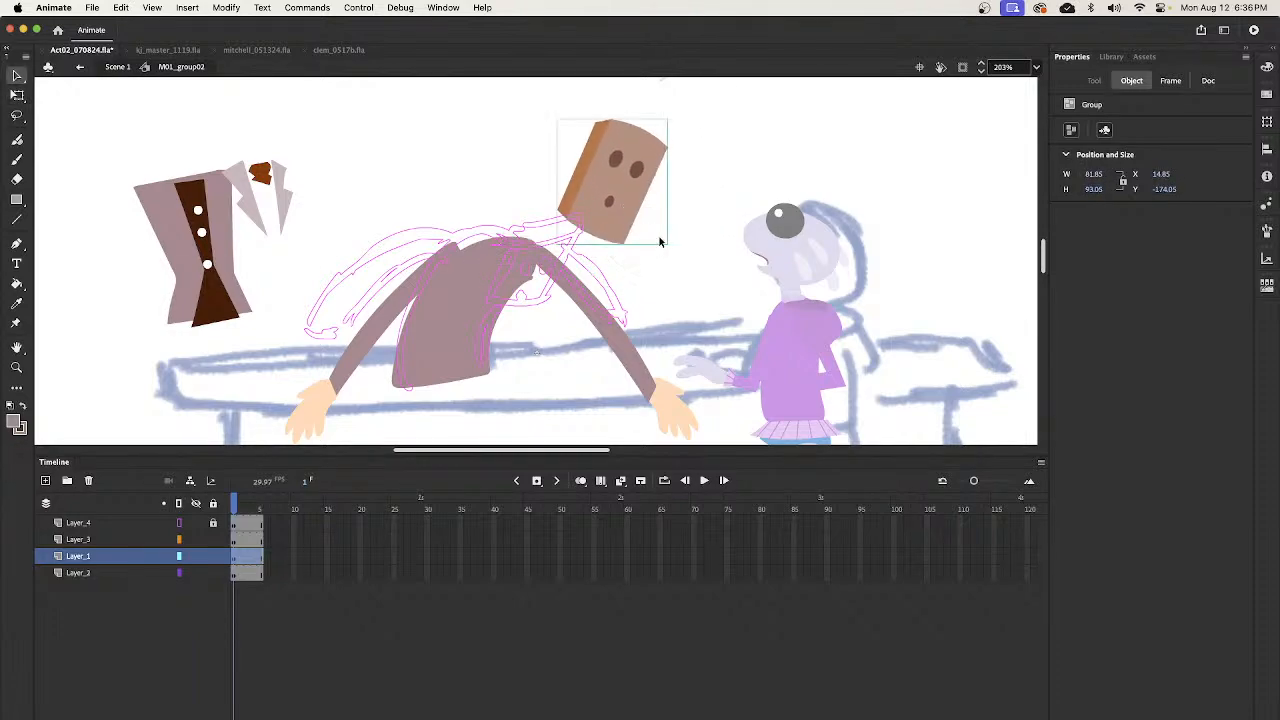
pyautogui.click(665, 251)
# - Paint and fill a light brown face panel on Layer_1 over the sketched head, and move it clear of the torso
pyautogui.press('b')
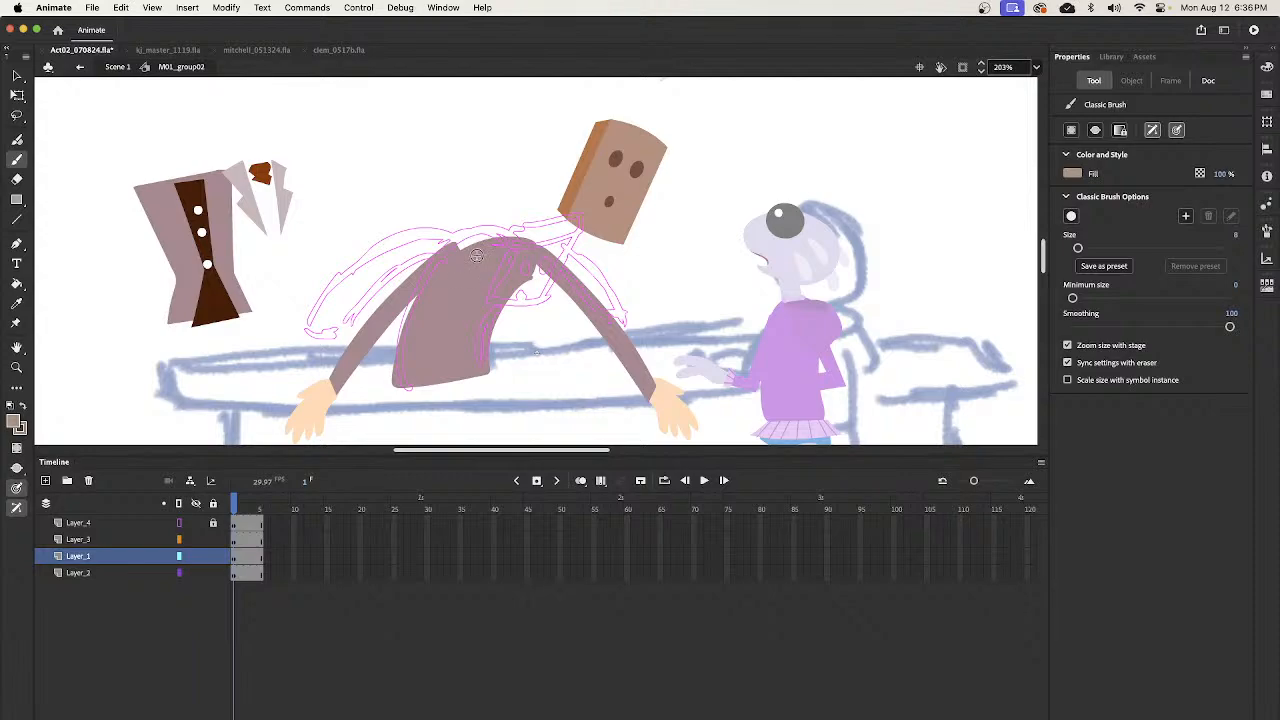
pyautogui.moveTo(536, 264); pyautogui.dragTo(511, 328)
pyautogui.press('k')
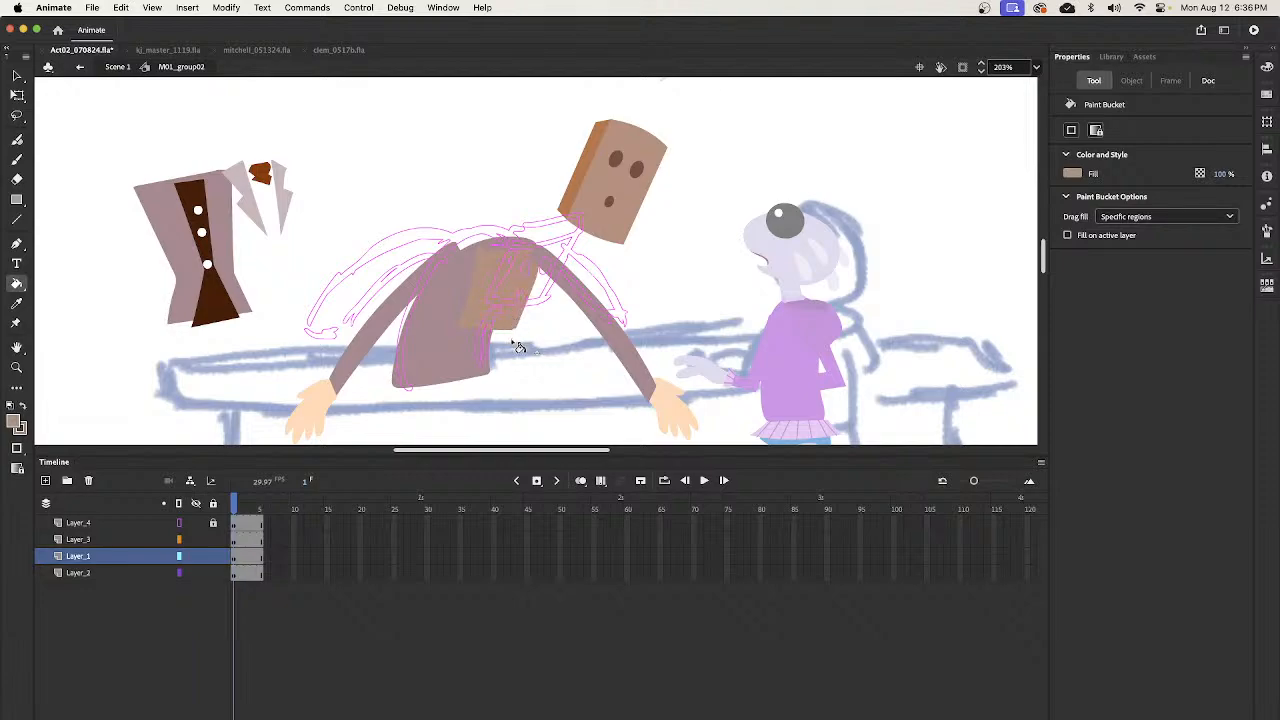
pyautogui.press('v')
pyautogui.moveTo(514, 330); pyautogui.dragTo(688, 292)
pyautogui.click(728, 232)
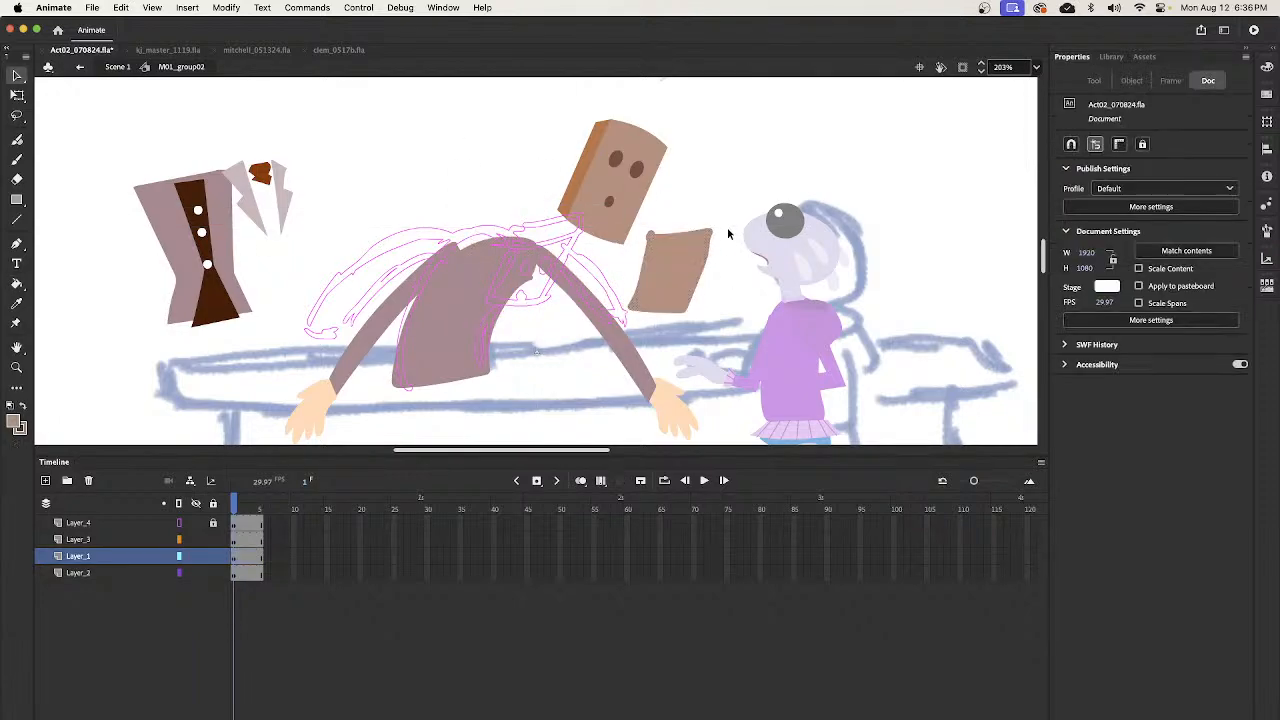
# - Cut the rough top strip off the face panel and bend its side edges into slight curves
pyautogui.moveTo(648, 235); pyautogui.dragTo(719, 247)
pyautogui.press('Delete')
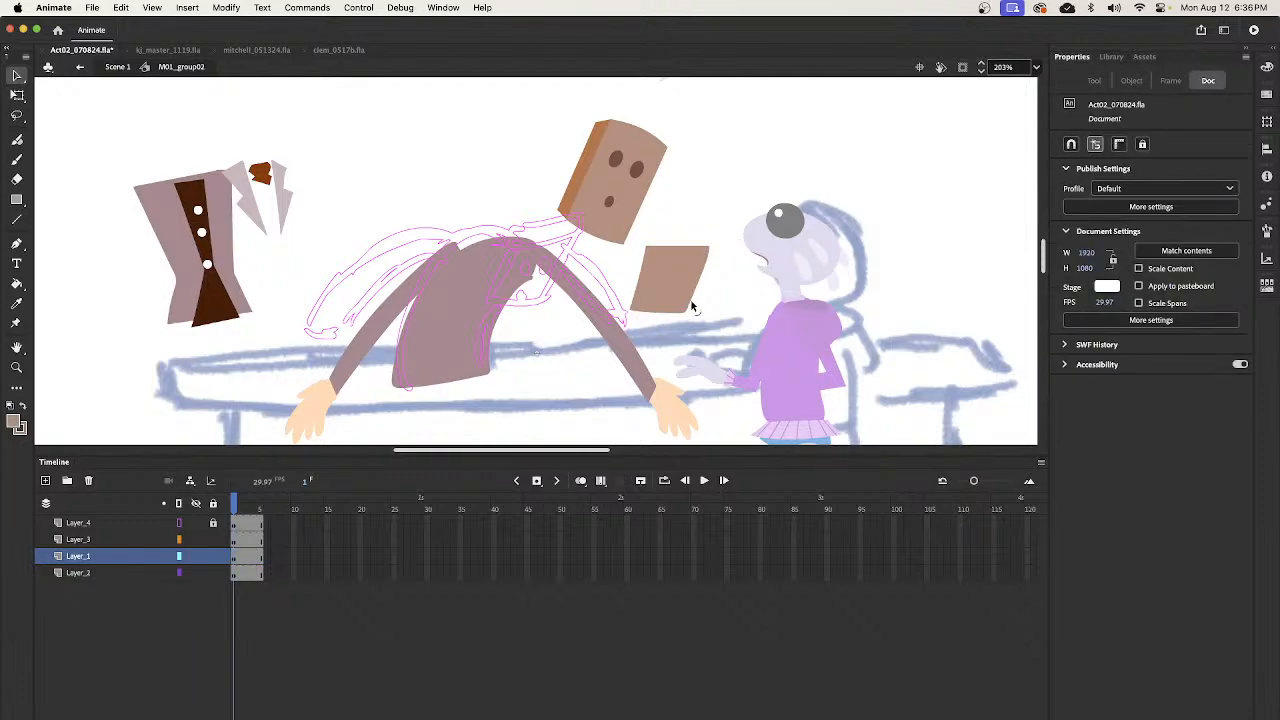
pyautogui.moveTo(699, 278); pyautogui.dragTo(688, 303)
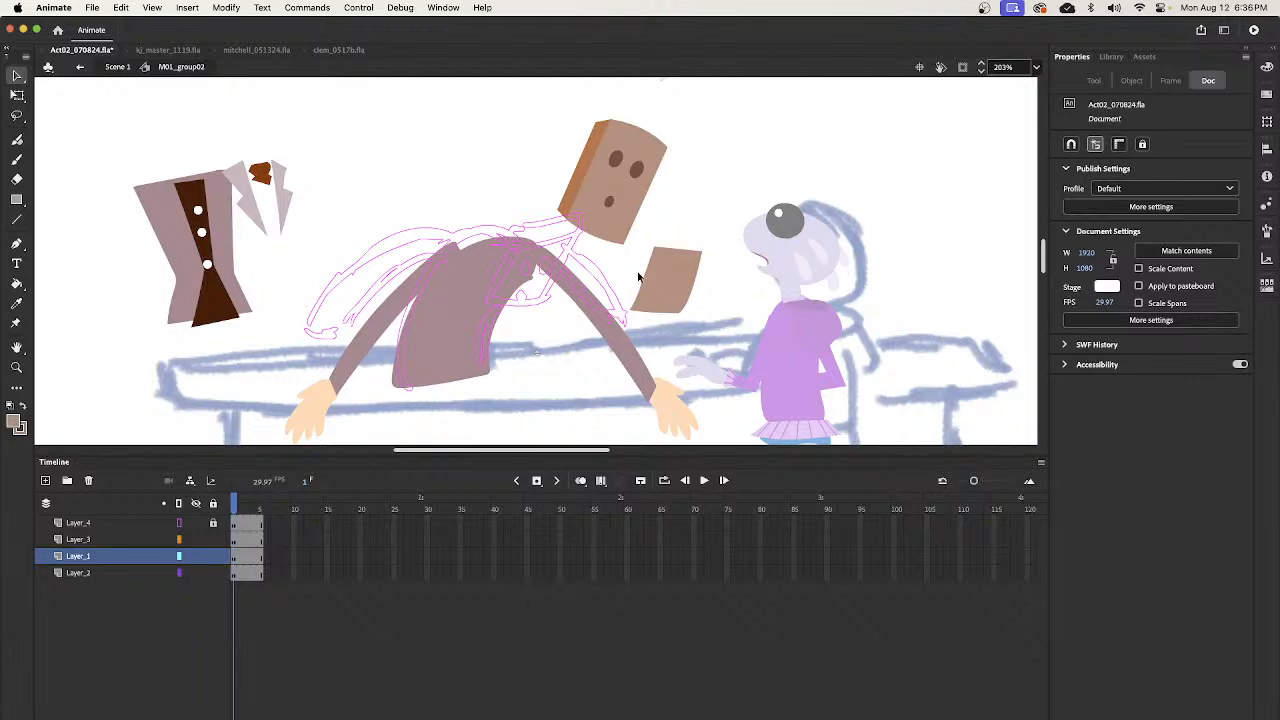
# - Reshape the top of the face panel so it measures about 52 by 44, and group the shape
pyautogui.moveTo(692, 292); pyautogui.dragTo(650, 256)
pyautogui.click(673, 307)
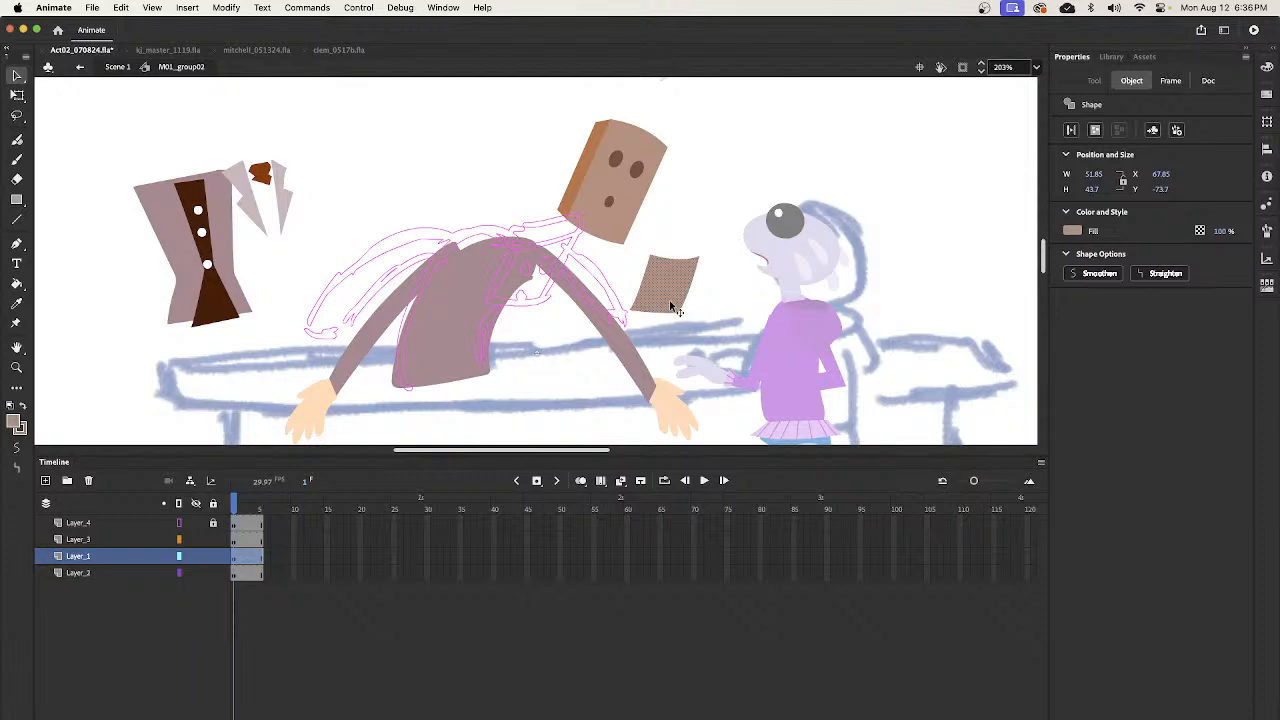
pyautogui.press('super+g')
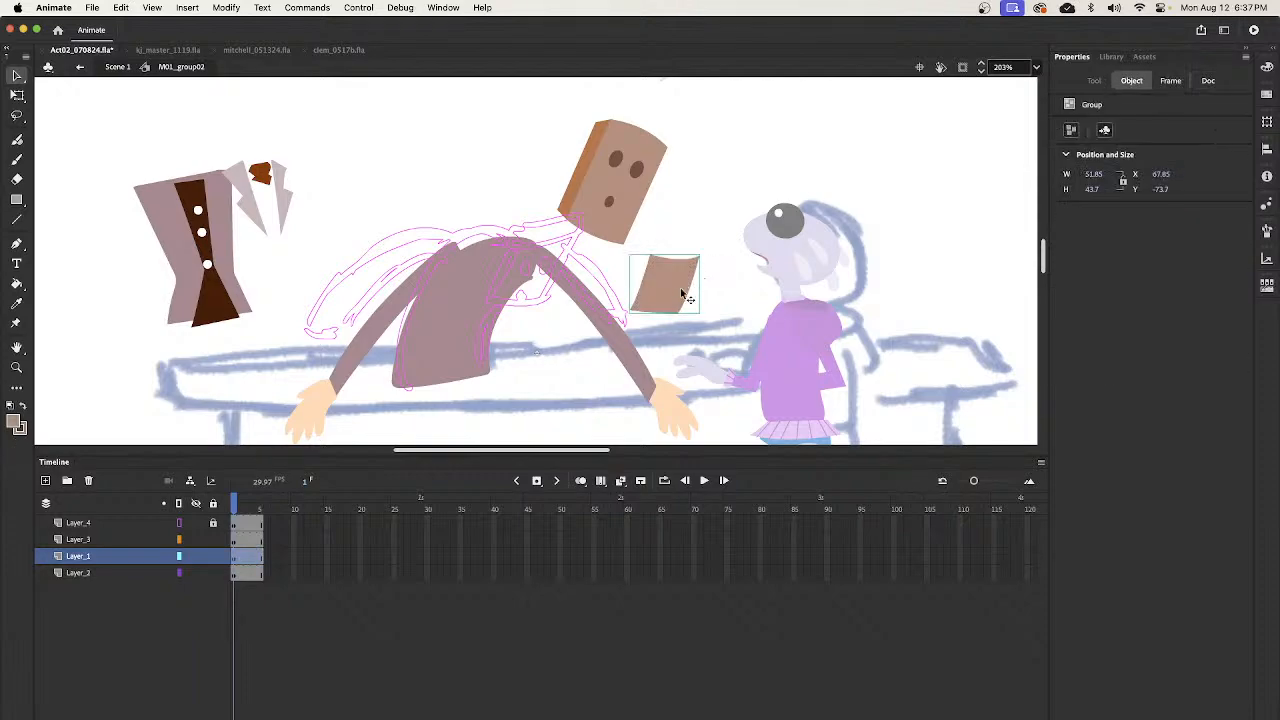
# - Copy the eyes and mouth group from inside the box-shaped head and paste it onto the small face panel
pyautogui.click(702, 217)
pyautogui.click(638, 181)
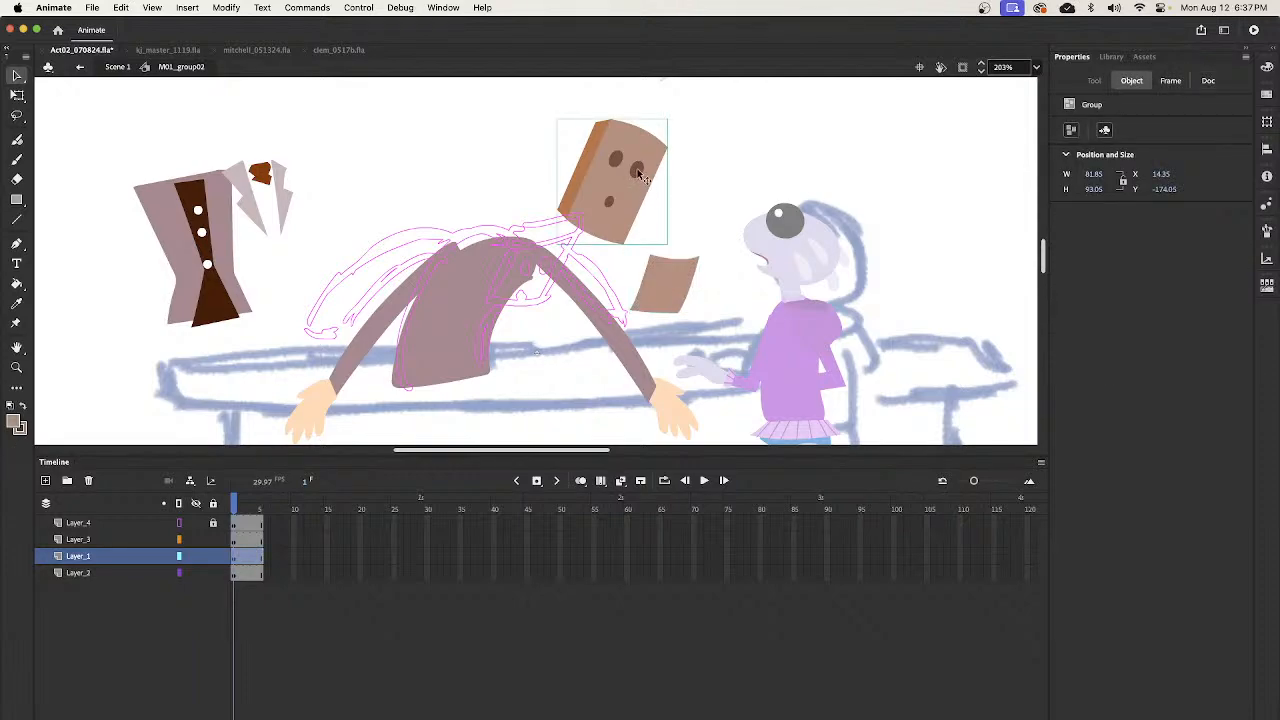
pyautogui.doubleClick(638, 177)
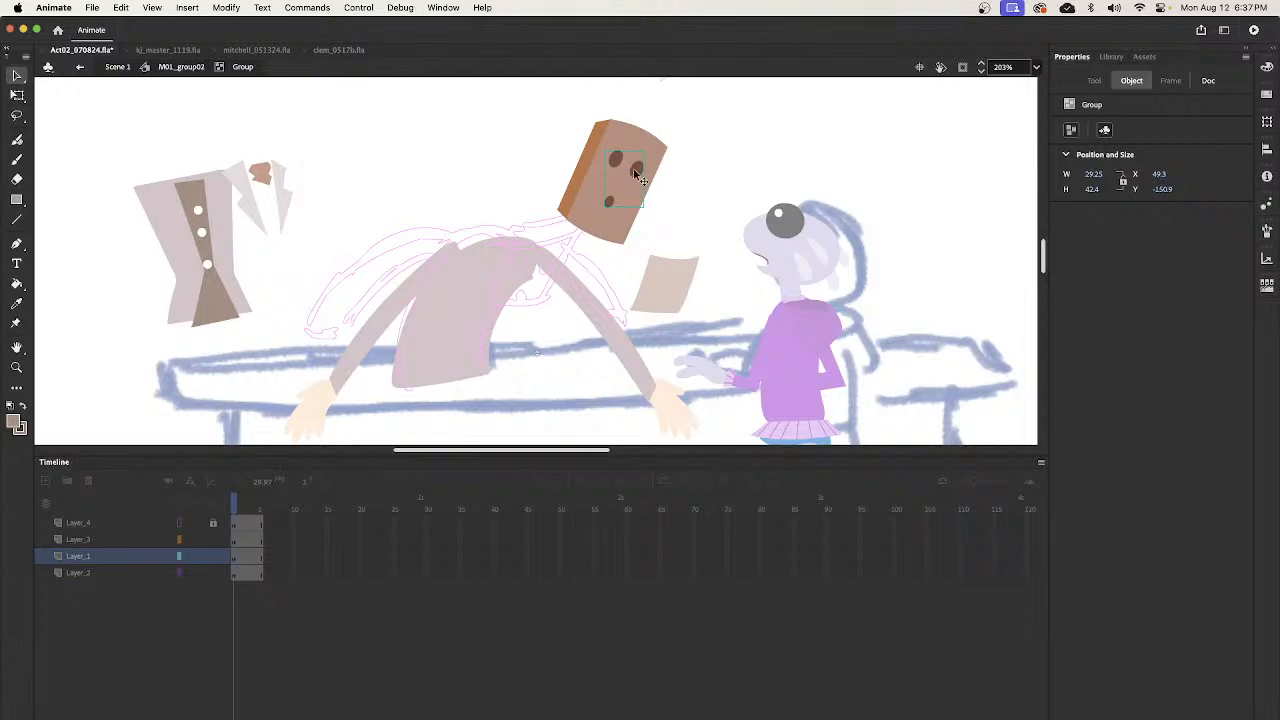
pyautogui.doubleClick(686, 206)
pyautogui.click(688, 292)
pyautogui.press('super+v')
pyautogui.moveTo(521, 303); pyautogui.dragTo(659, 315)
# - Rotate and squash the pasted eyes and mouth to about 28 by 24, and centre them on the small face panel
pyautogui.press('q')
pyautogui.moveTo(681, 246); pyautogui.dragTo(682, 289)
pyautogui.press('v')
pyautogui.press('q')
pyautogui.press('v')
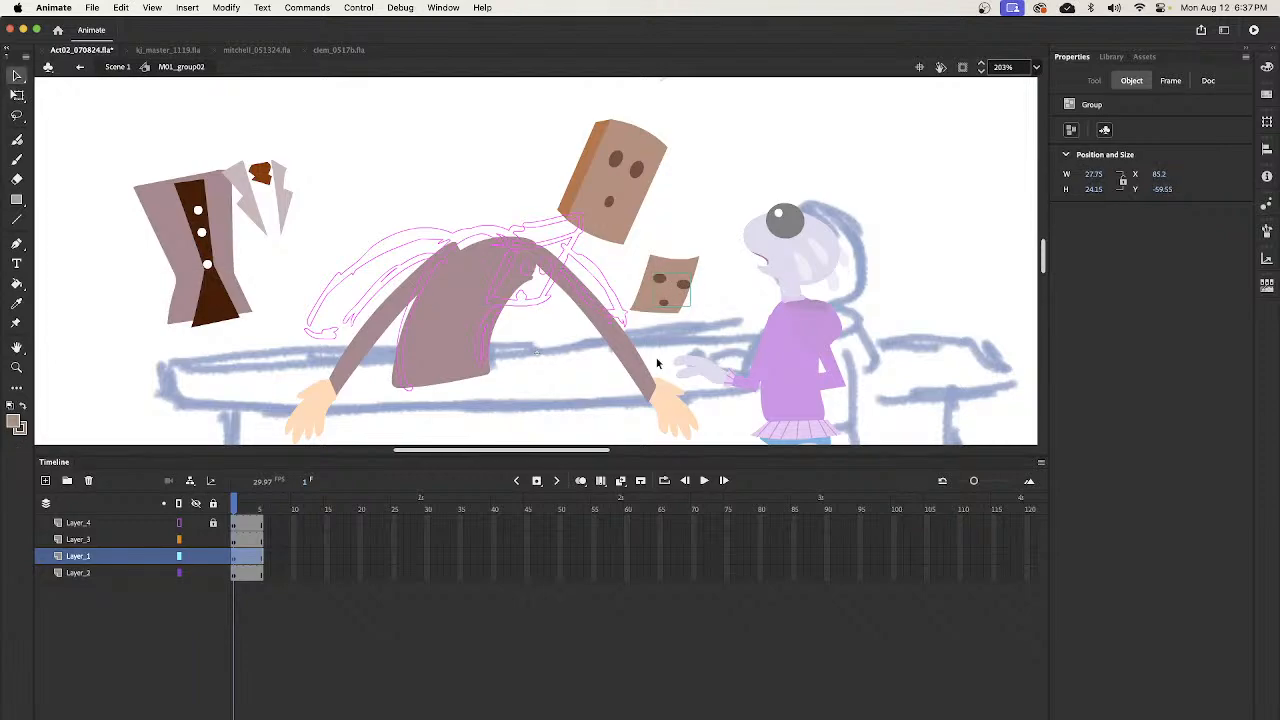
pyautogui.press('z')
pyautogui.moveTo(628, 211); pyautogui.dragTo(717, 364)
pyautogui.moveTo(706, 296); pyautogui.dragTo(836, 381)
pyautogui.press('v')
pyautogui.moveTo(694, 346); pyautogui.dragTo(690, 333)
pyautogui.moveTo(766, 284)
pyautogui.mouseDown()
pyautogui.moveTo(749, 357)
pyautogui.moveTo(768, 286)
pyautogui.mouseUp()
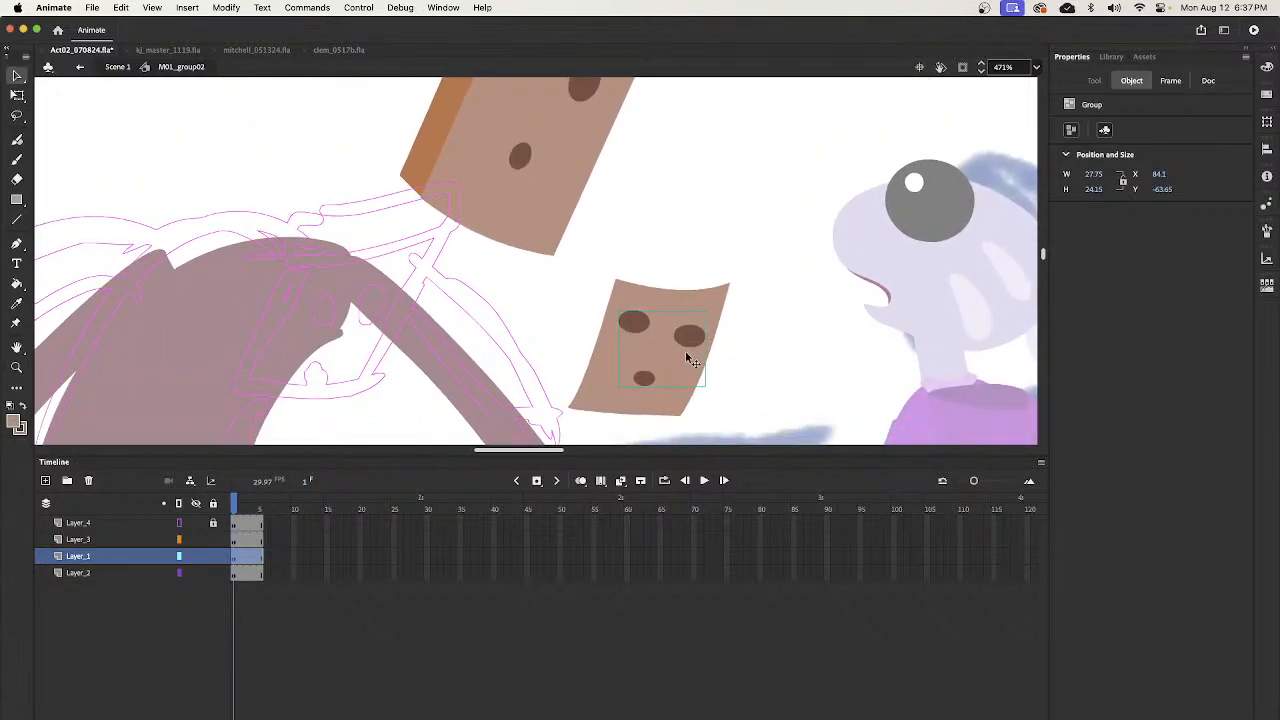
# - Enter the pasted eyes and mouth group and break all three nested ovals apart into editable shapes
pyautogui.scroll(2, 688, 361)
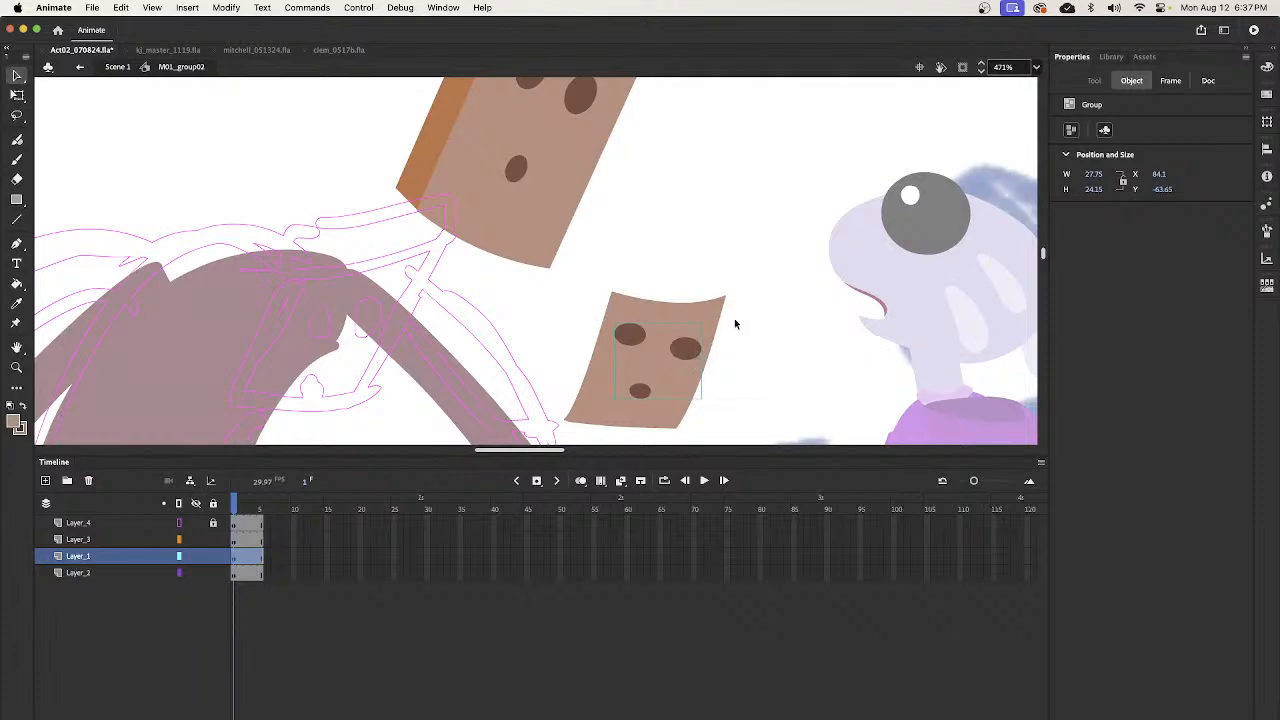
pyautogui.moveTo(664, 183); pyautogui.dragTo(660, 212)
pyautogui.moveTo(714, 290); pyautogui.dragTo(725, 214)
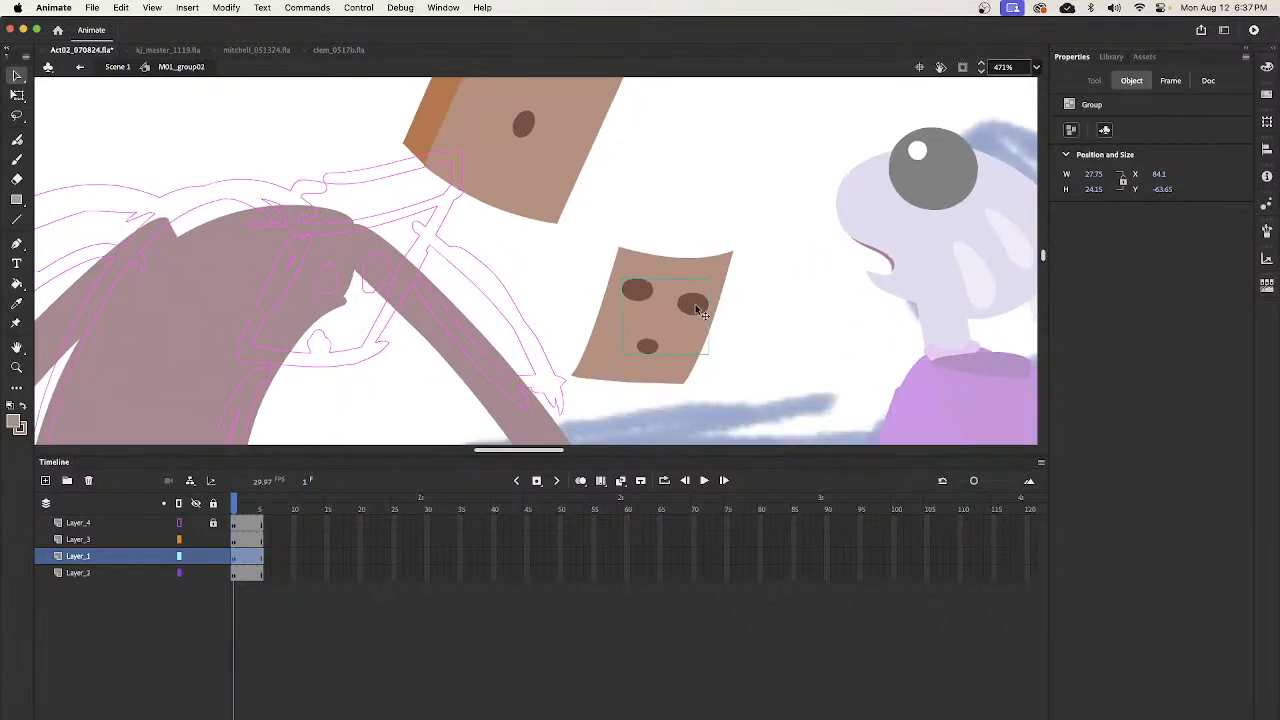
pyautogui.doubleClick(695, 304)
pyautogui.click(704, 305)
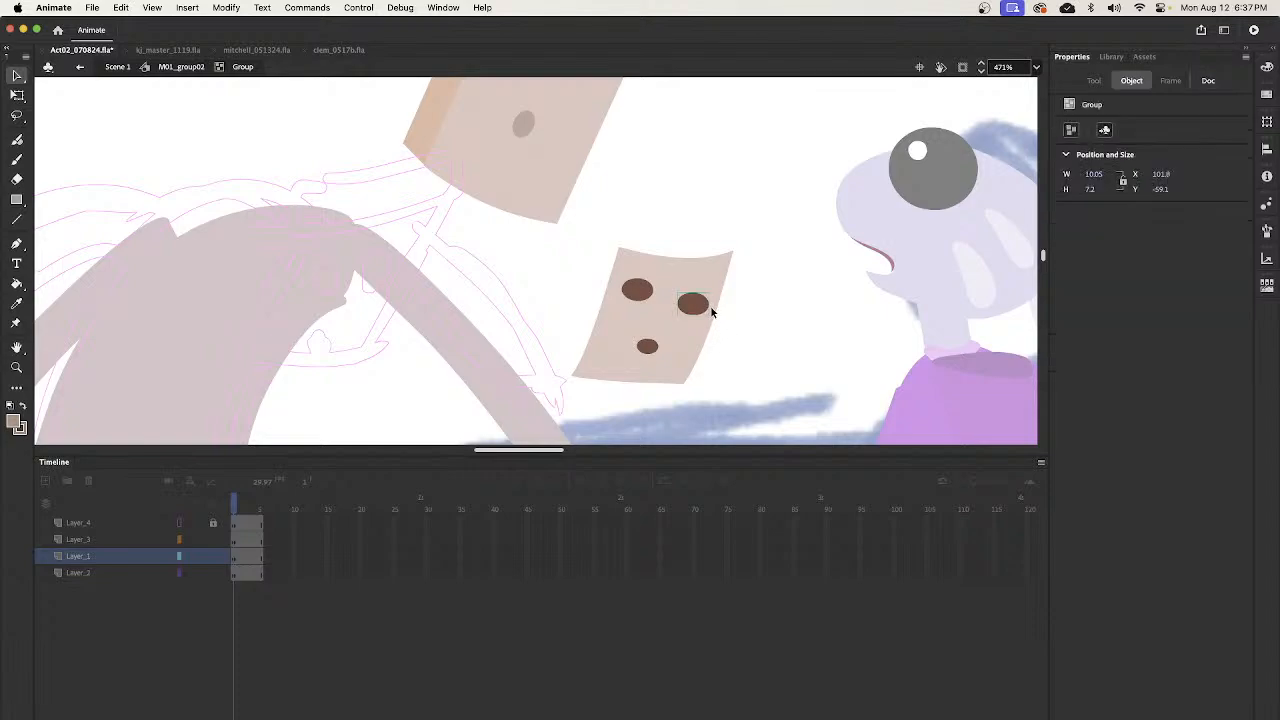
pyautogui.press('q')
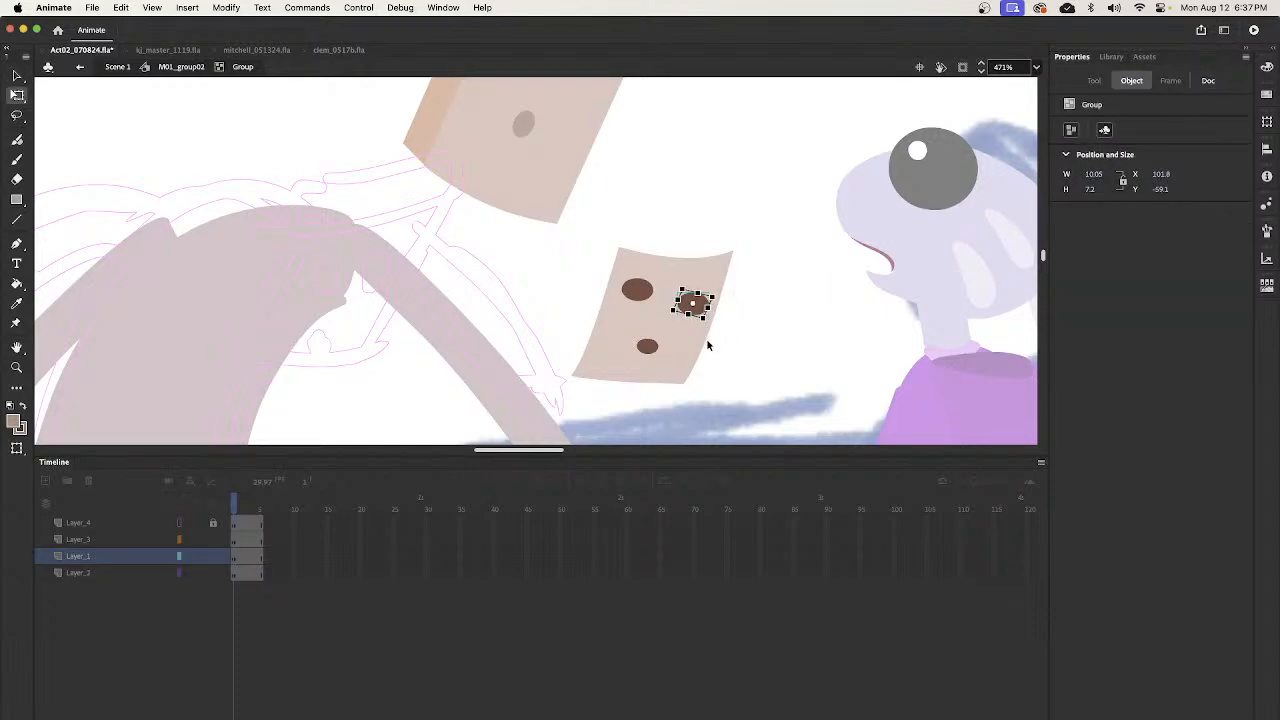
pyautogui.click(731, 260)
pyautogui.moveTo(603, 234); pyautogui.dragTo(734, 420)
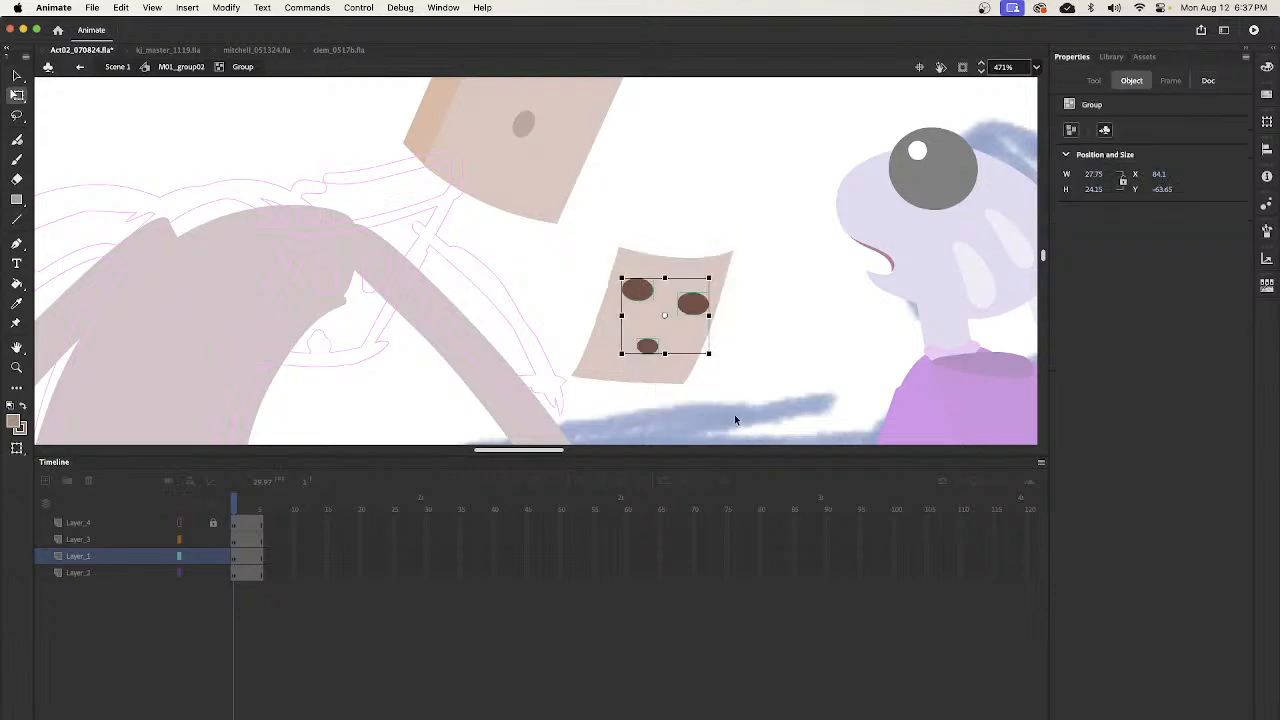
pyautogui.press('super+b')
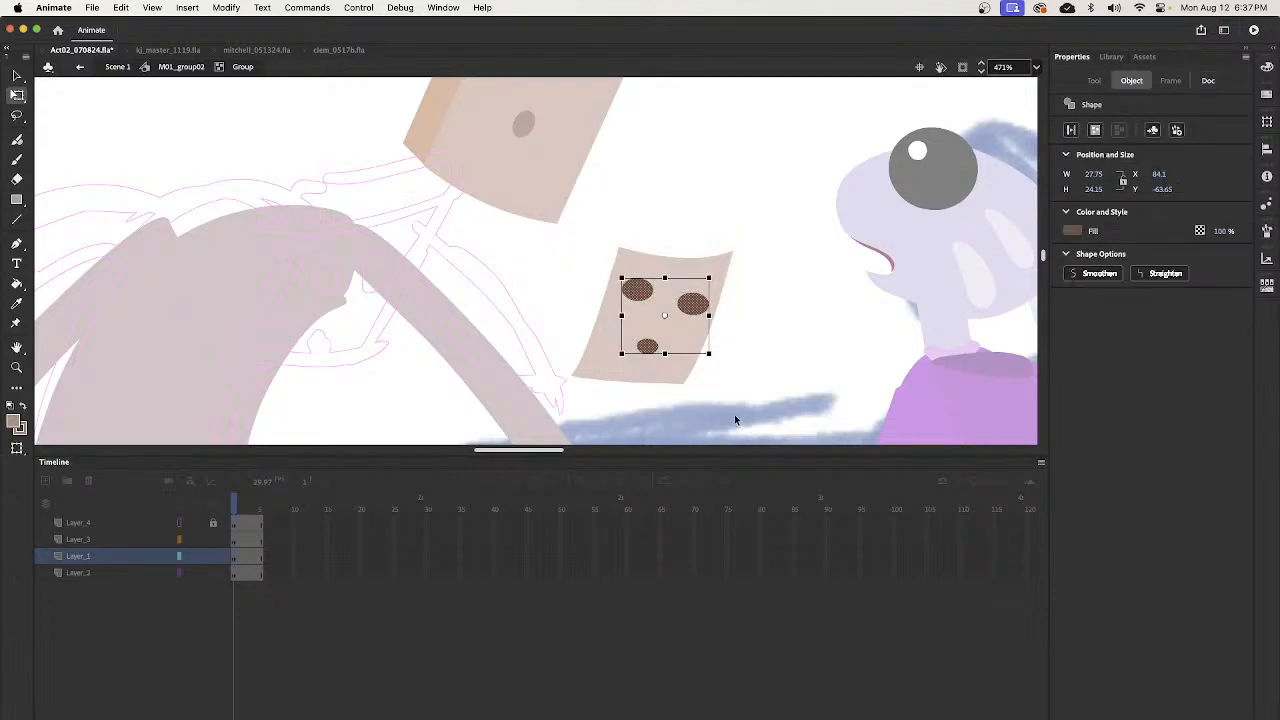
# - Reshape the small face's right eye into an upright, slightly tilted oval about 7 wide and 9 high
pyautogui.click(694, 304)
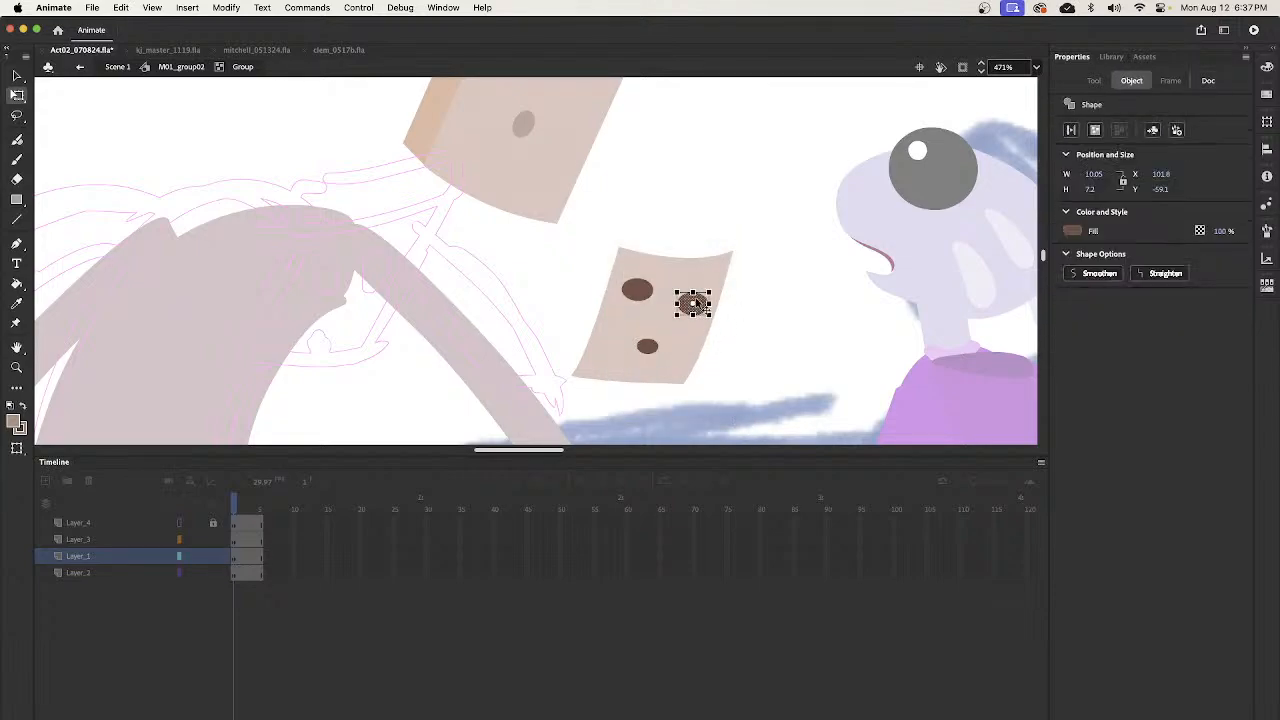
pyautogui.moveTo(693, 292); pyautogui.dragTo(704, 303)
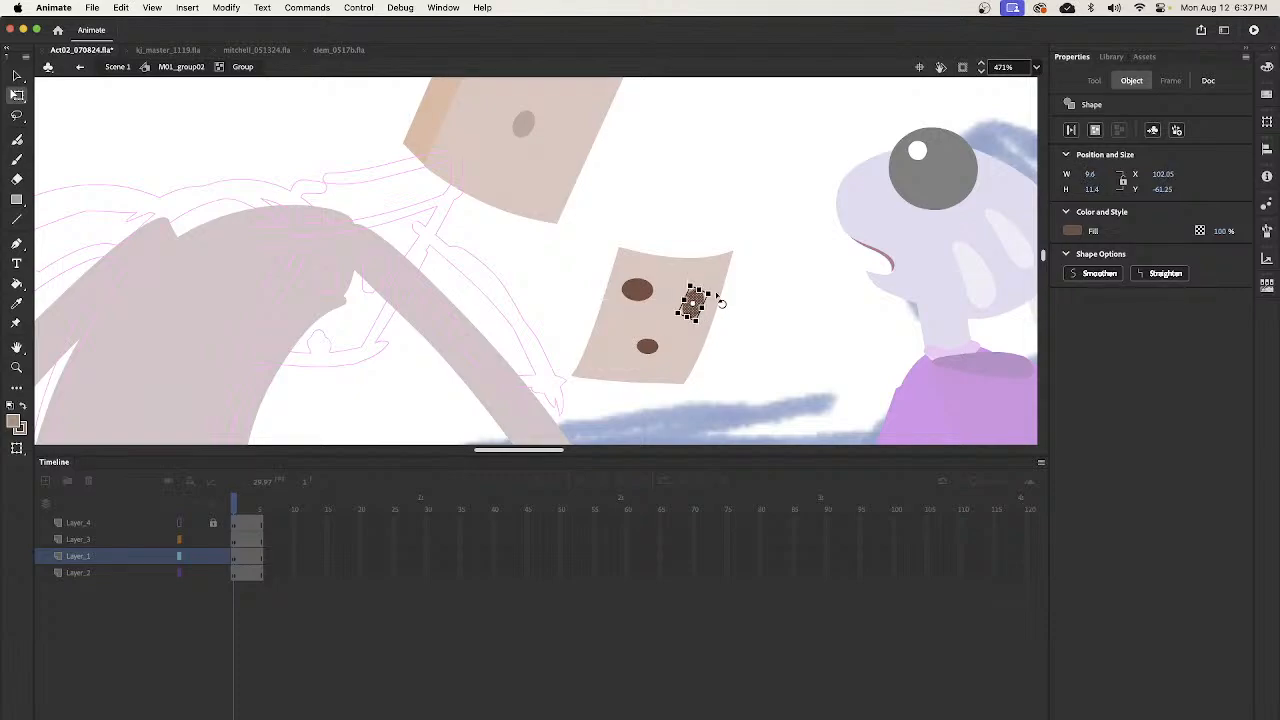
pyautogui.press('v')
pyautogui.click(645, 297)
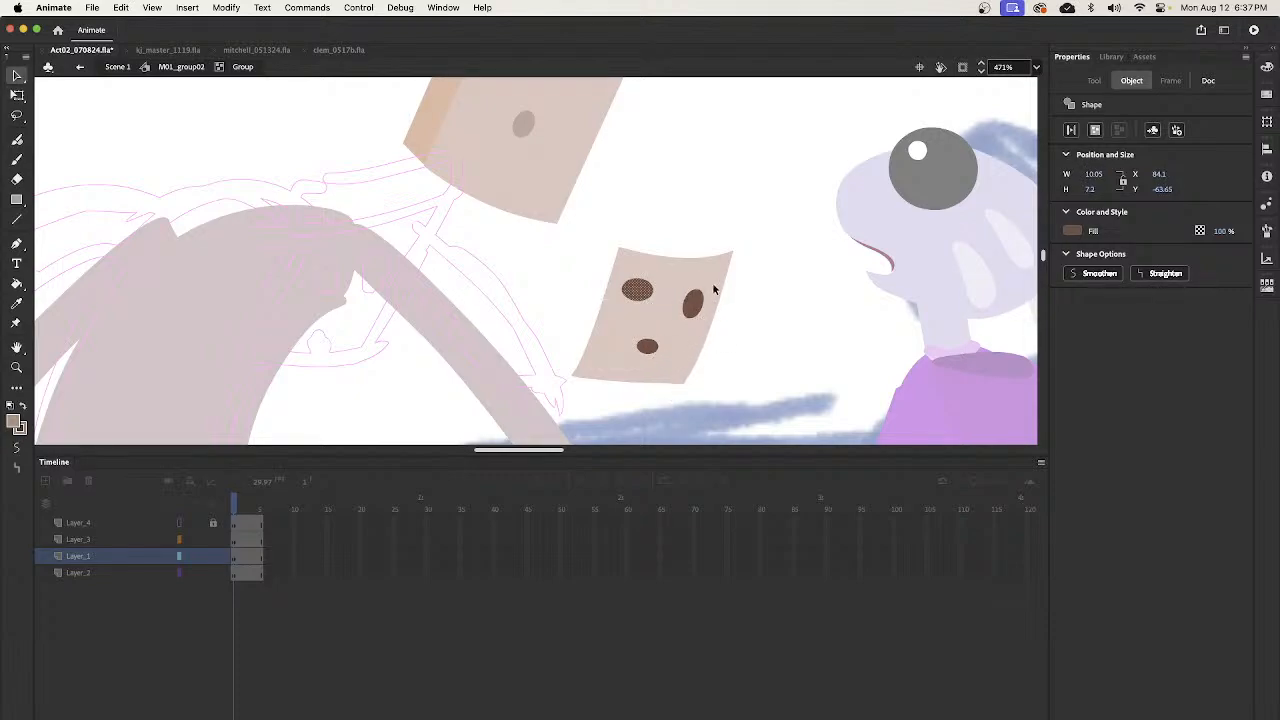
pyautogui.click(698, 318)
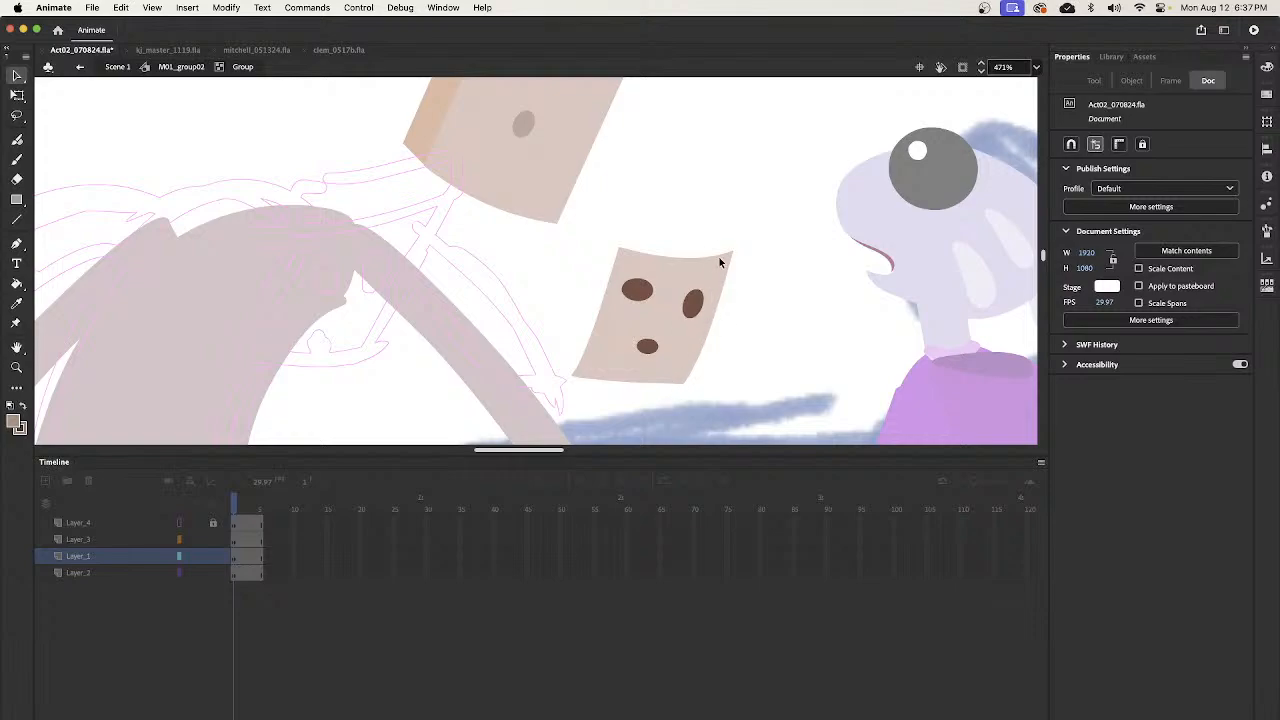
# - Narrow the small face's left eye, move it inward, and stretch it into a tall, slightly tilted oval matching the right eye
pyautogui.click(637, 290)
pyautogui.press('q')
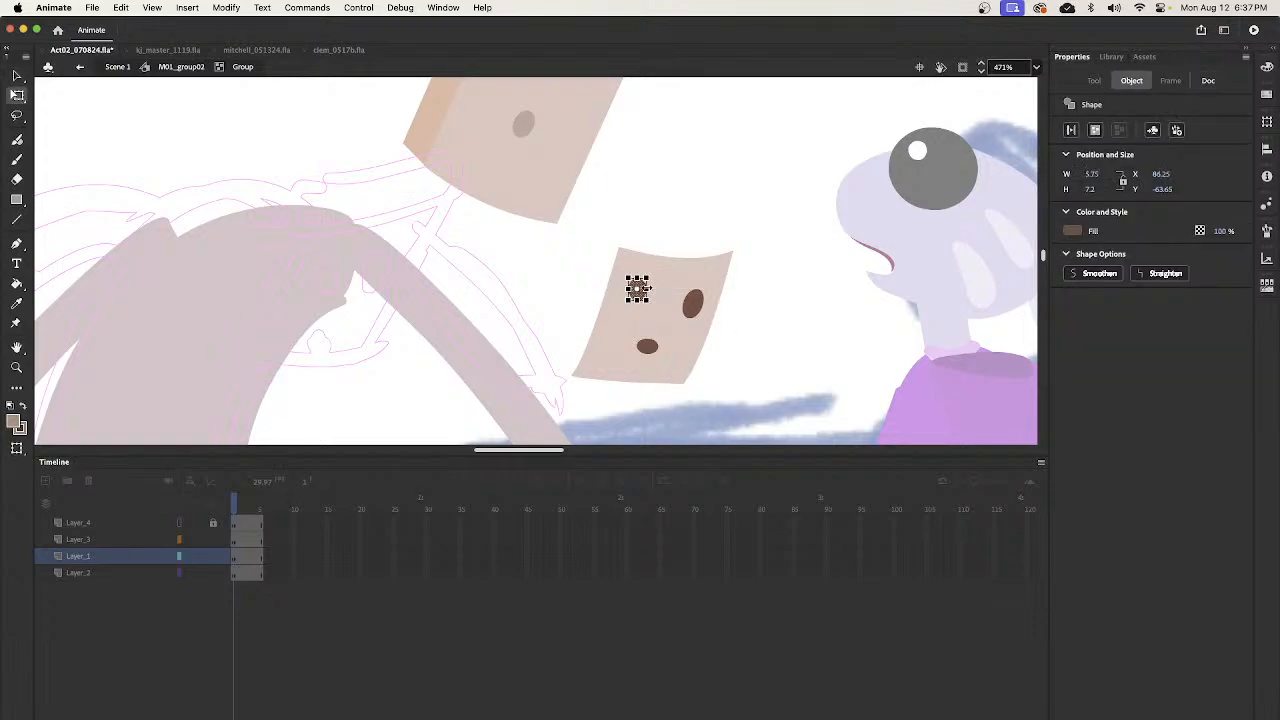
pyautogui.press('v')
pyautogui.moveTo(645, 300); pyautogui.dragTo(638, 318)
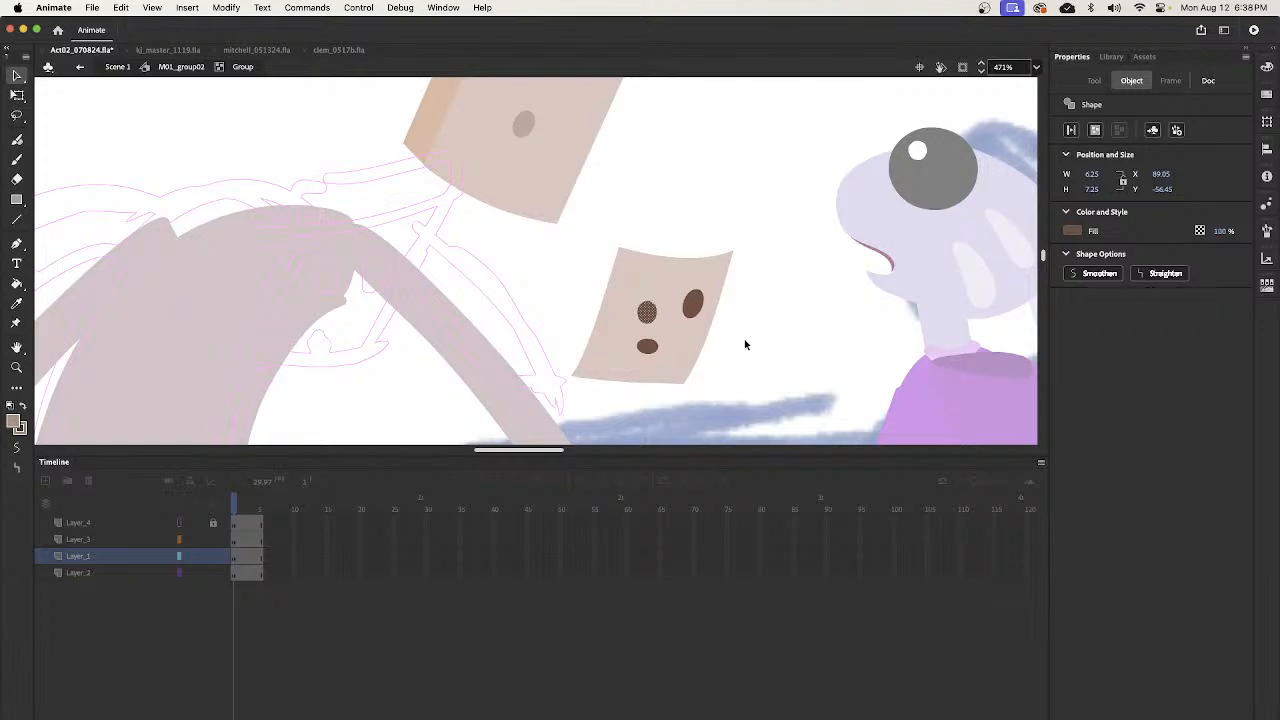
pyautogui.press('q')
pyautogui.moveTo(649, 299)
pyautogui.mouseDown()
pyautogui.moveTo(643, 320)
pyautogui.moveTo(651, 308)
pyautogui.mouseUp()
pyautogui.press('v')
pyautogui.press('q')
pyautogui.press('v')
# - Shift the right eye inward, reshape the mouth into an upright tilted oval about 5 by 7, and leave the group
pyautogui.click(694, 315)
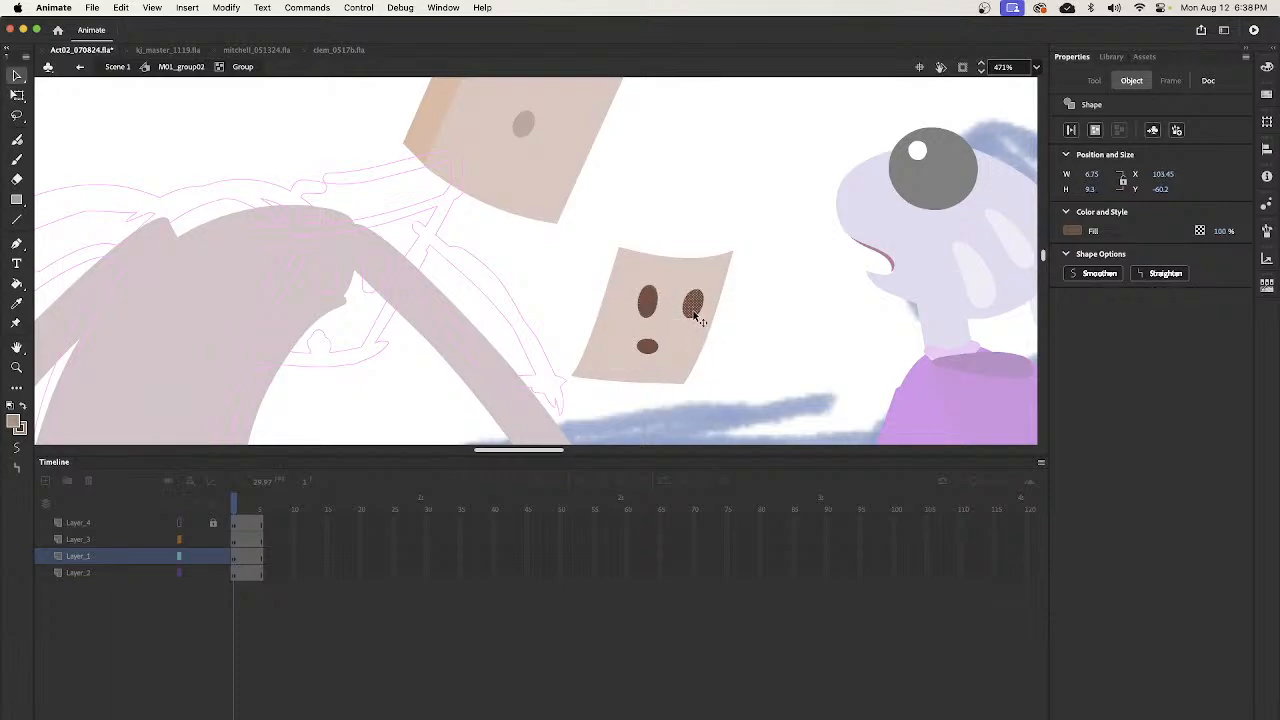
pyautogui.click(647, 347)
pyautogui.press('q')
pyautogui.moveTo(643, 362)
pyautogui.mouseDown()
pyautogui.moveTo(669, 341)
pyautogui.moveTo(657, 351)
pyautogui.mouseUp()
pyautogui.press('v')
pyautogui.press('q')
pyautogui.press('v')
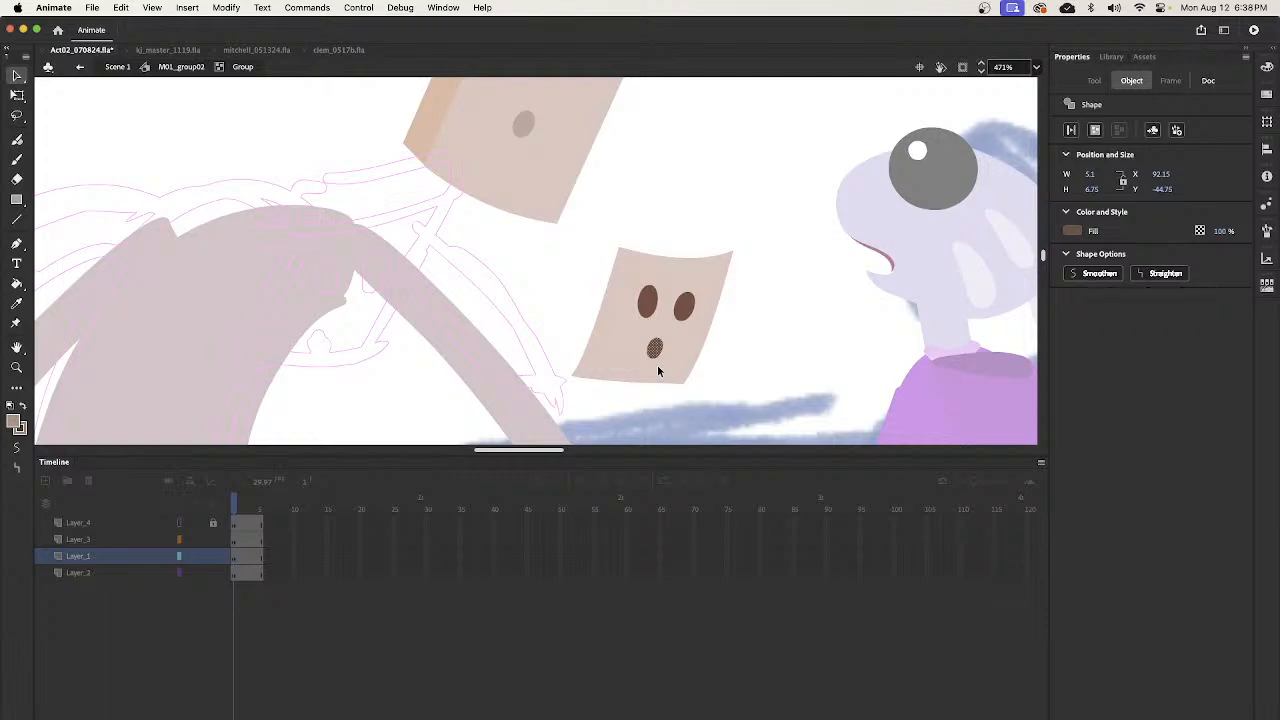
pyautogui.doubleClick(780, 257)
# - Sample the orange-brown side colour of the original head and paint a filled side face along the small panel's left edge
pyautogui.moveTo(798, 217)
pyautogui.mouseDown()
pyautogui.moveTo(763, 331)
pyautogui.moveTo(790, 204)
pyautogui.mouseUp()
pyautogui.press('z')
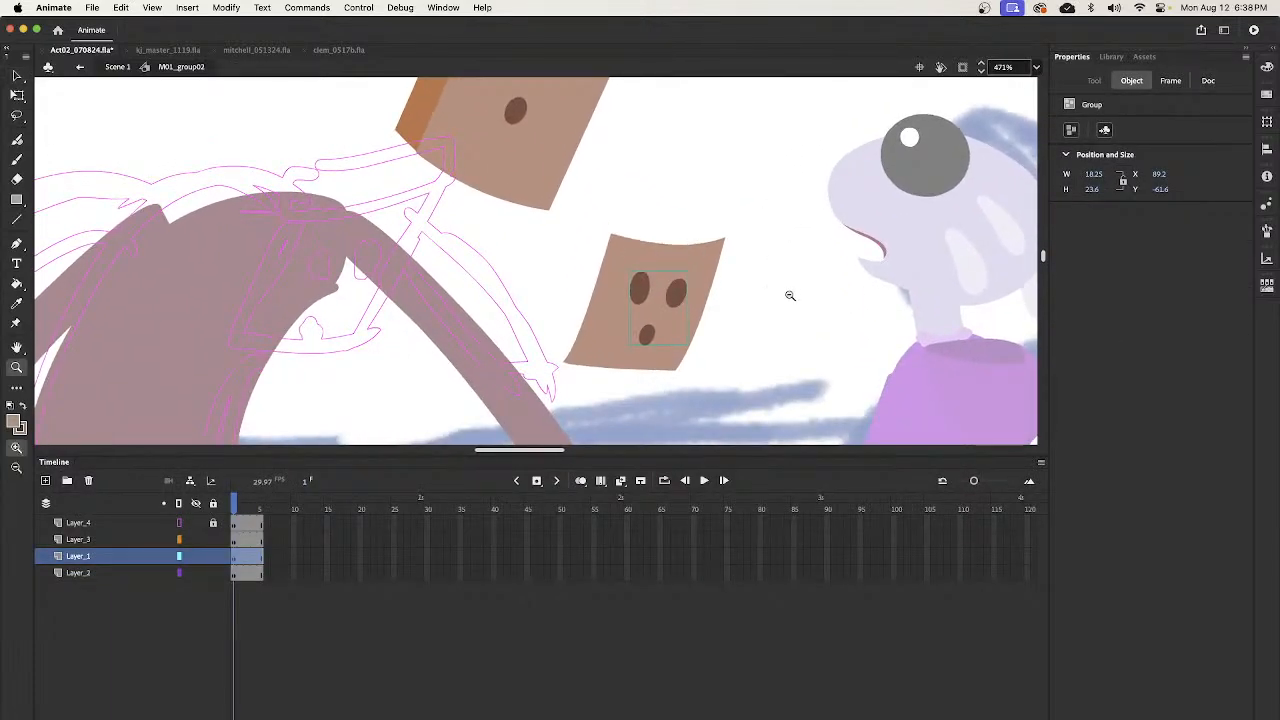
pyautogui.keyDown('alt'); pyautogui.click(785, 292); pyautogui.keyUp('alt')
pyautogui.moveTo(506, 167); pyautogui.dragTo(546, 194)
pyautogui.press('v')
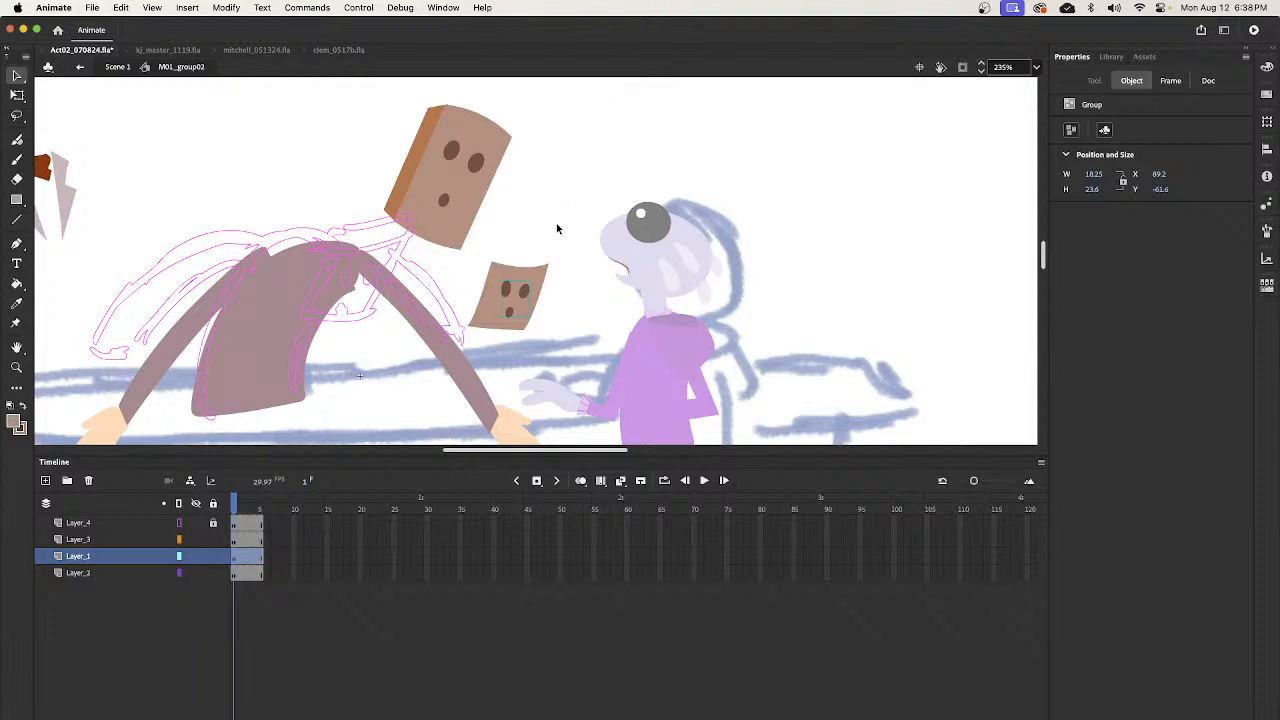
pyautogui.click(556, 231)
pyautogui.press('k')
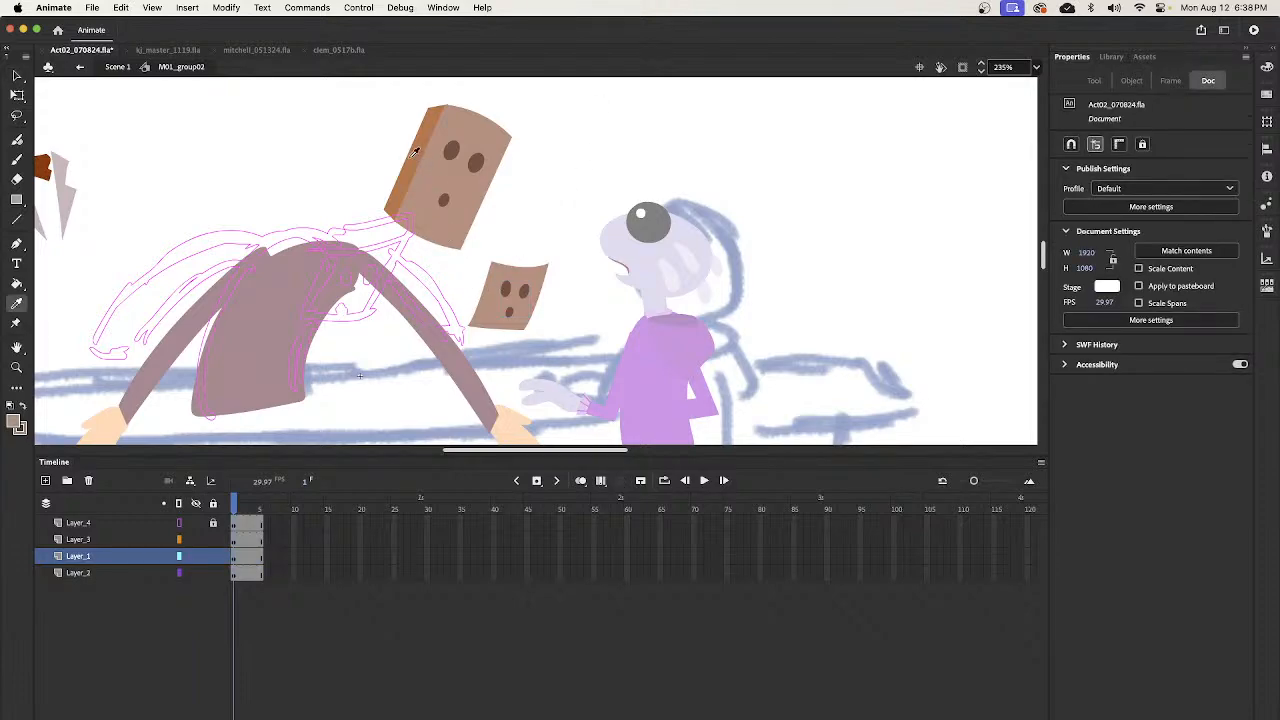
pyautogui.press('b')
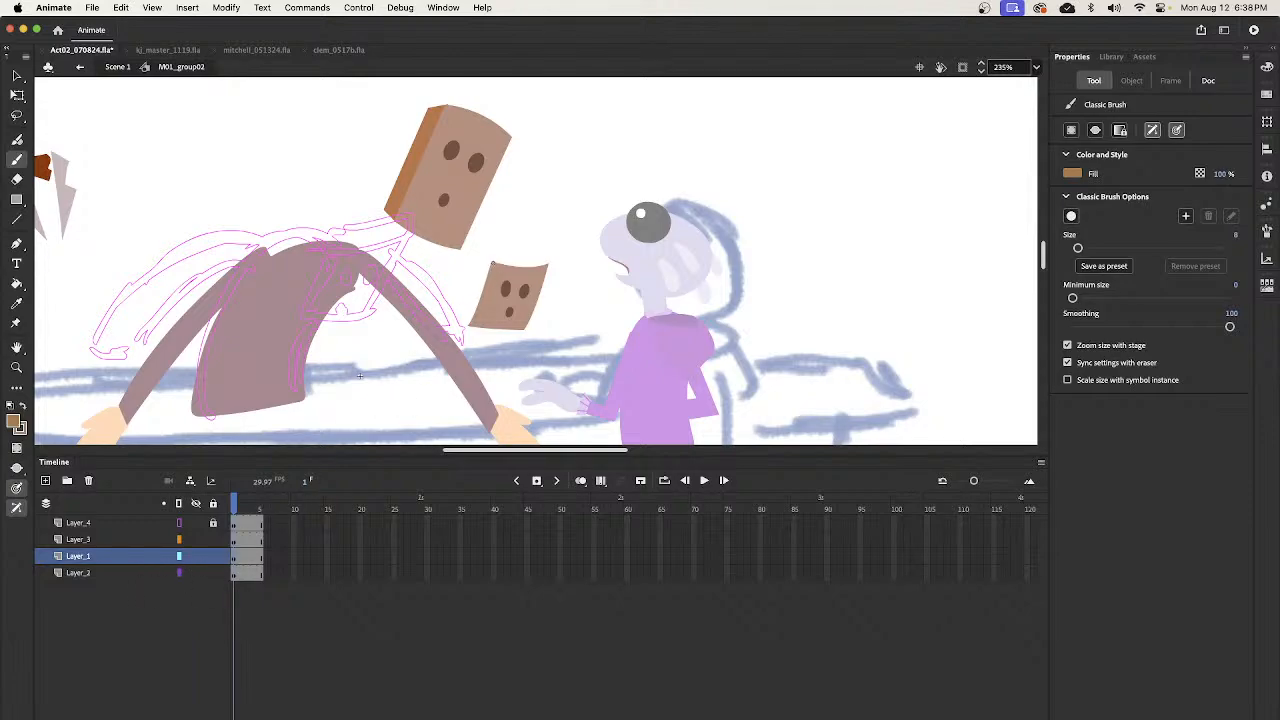
pyautogui.moveTo(482, 254)
pyautogui.mouseDown()
pyautogui.moveTo(459, 305)
pyautogui.moveTo(470, 322)
pyautogui.moveTo(486, 263)
pyautogui.moveTo(465, 316)
pyautogui.mouseUp()
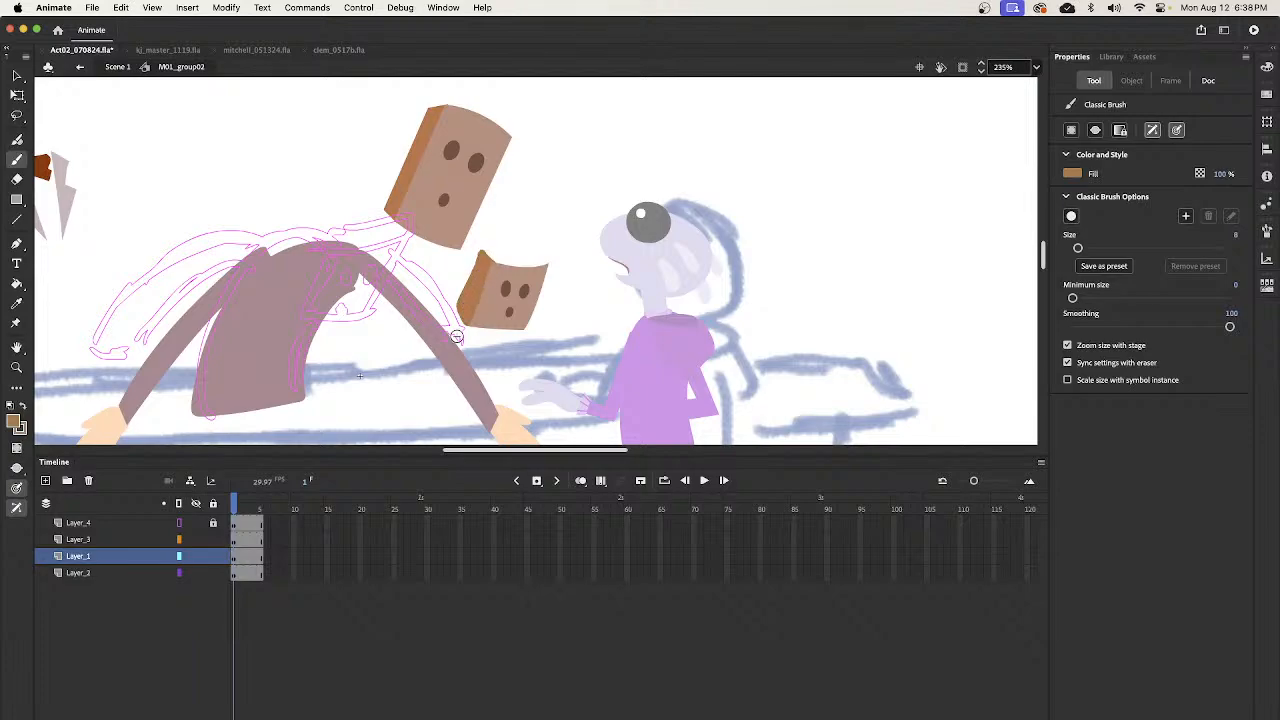
# - Straighten the outer edge of the orange-brown side face and adjust its upper and lower corners to form a clean box side
pyautogui.press('z')
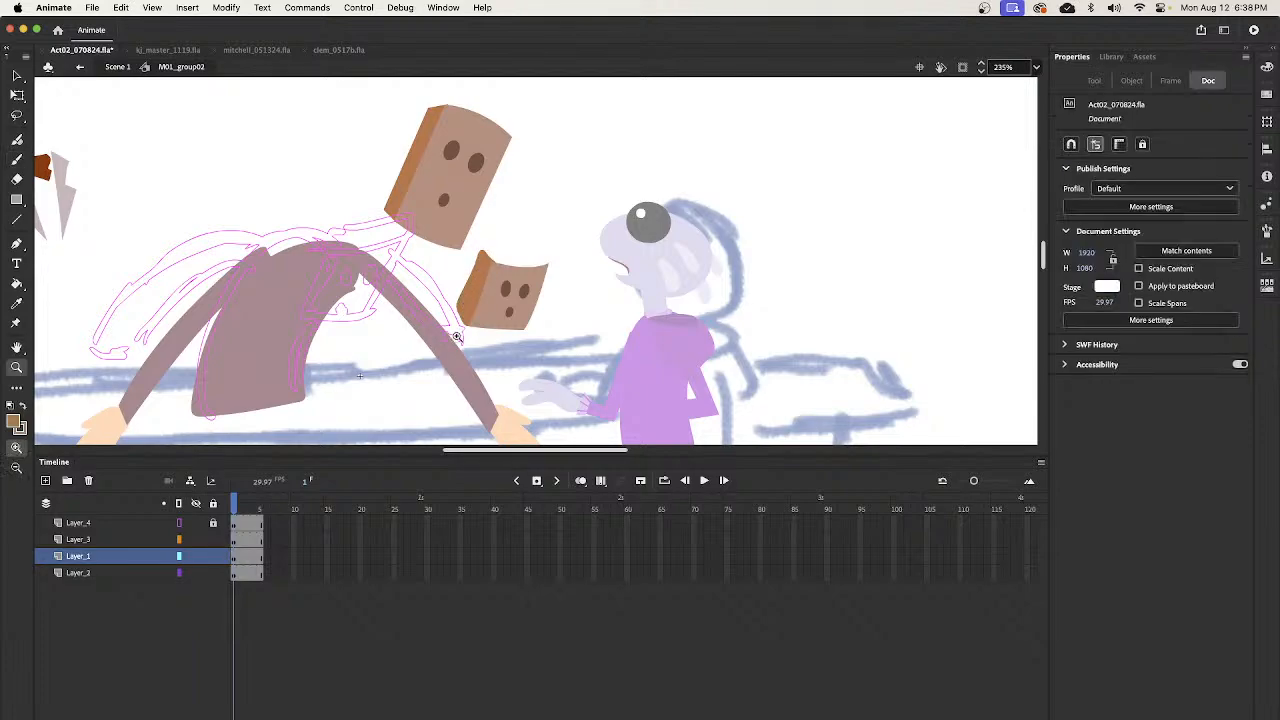
pyautogui.moveTo(418, 184); pyautogui.dragTo(567, 377)
pyautogui.press('v')
pyautogui.moveTo(533, 220)
pyautogui.mouseDown()
pyautogui.moveTo(508, 197)
pyautogui.moveTo(512, 208)
pyautogui.mouseUp()
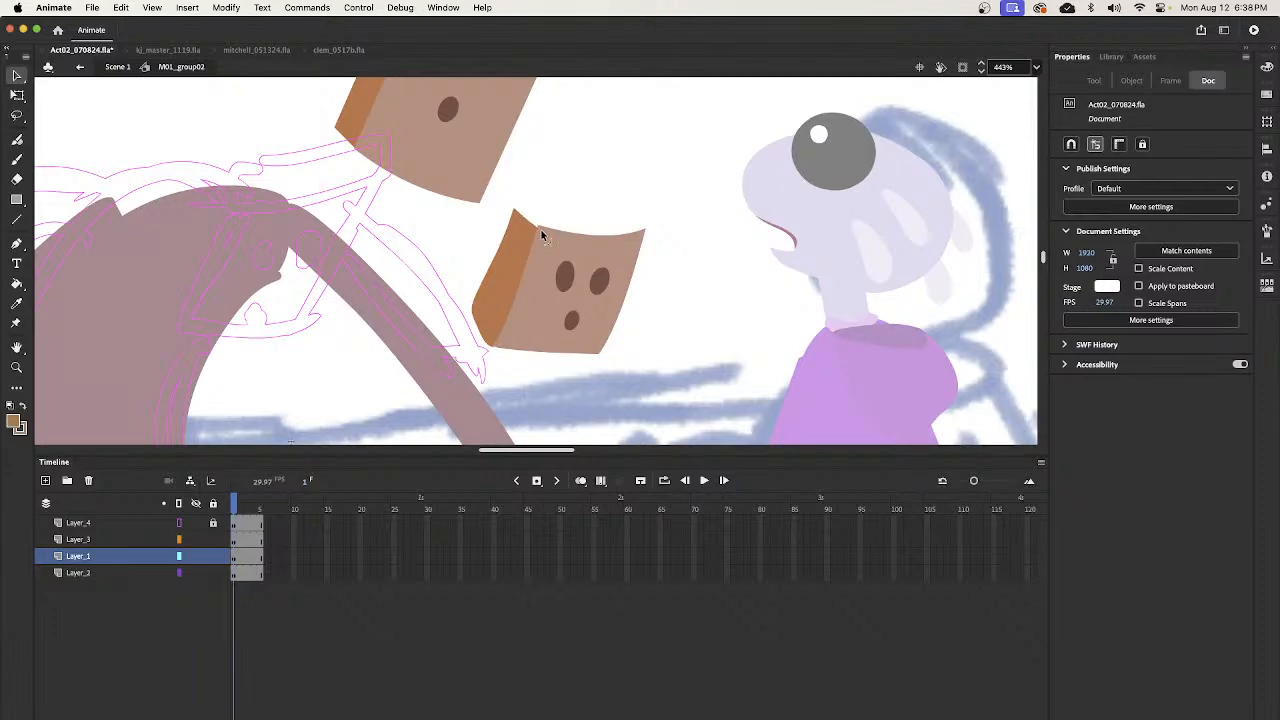
pyautogui.moveTo(492, 267); pyautogui.dragTo(494, 268)
pyautogui.moveTo(475, 317); pyautogui.dragTo(473, 316)
pyautogui.moveTo(514, 208)
pyautogui.mouseDown()
pyautogui.moveTo(520, 196)
pyautogui.moveTo(517, 211)
pyautogui.mouseUp()
pyautogui.moveTo(493, 268); pyautogui.dragTo(497, 271)
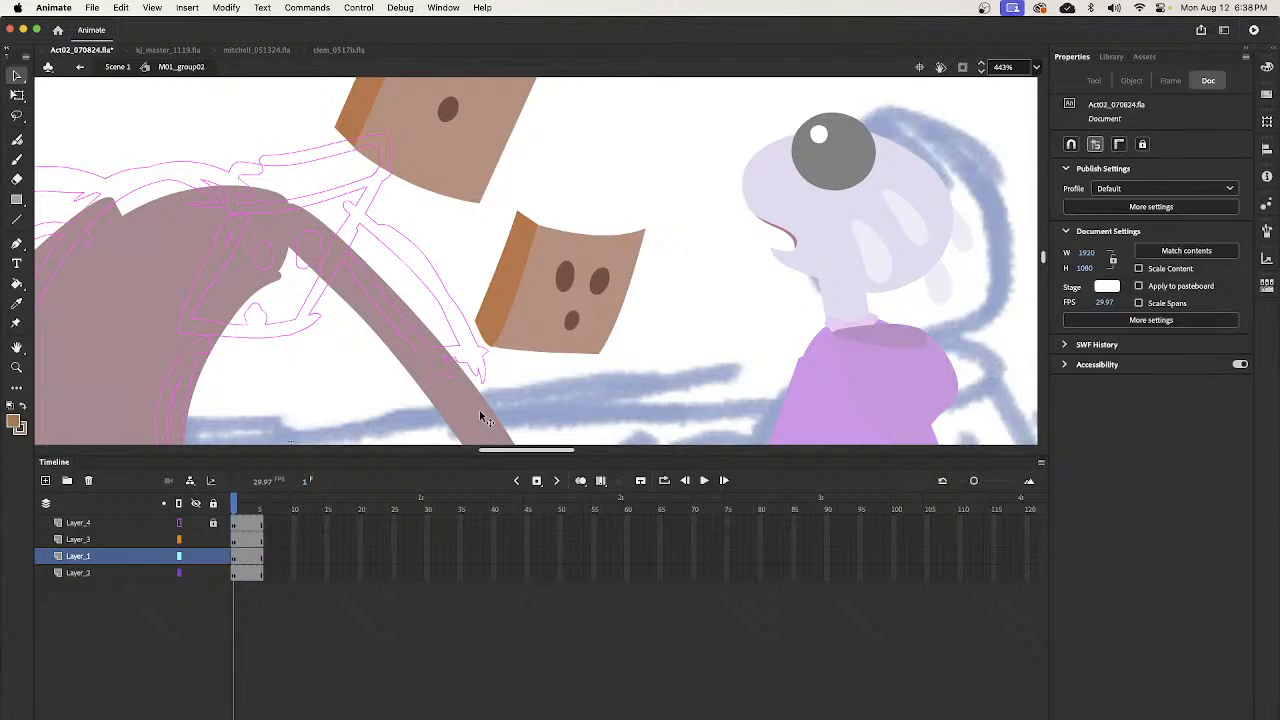
pyautogui.moveTo(517, 211); pyautogui.dragTo(514, 206)
# - Lighten the face panel's fill colour to #DCBBAC and paint a filled top face above the small head's front
pyautogui.scroll(5, 482, 358)
pyautogui.hscroll(2, 482, 358)
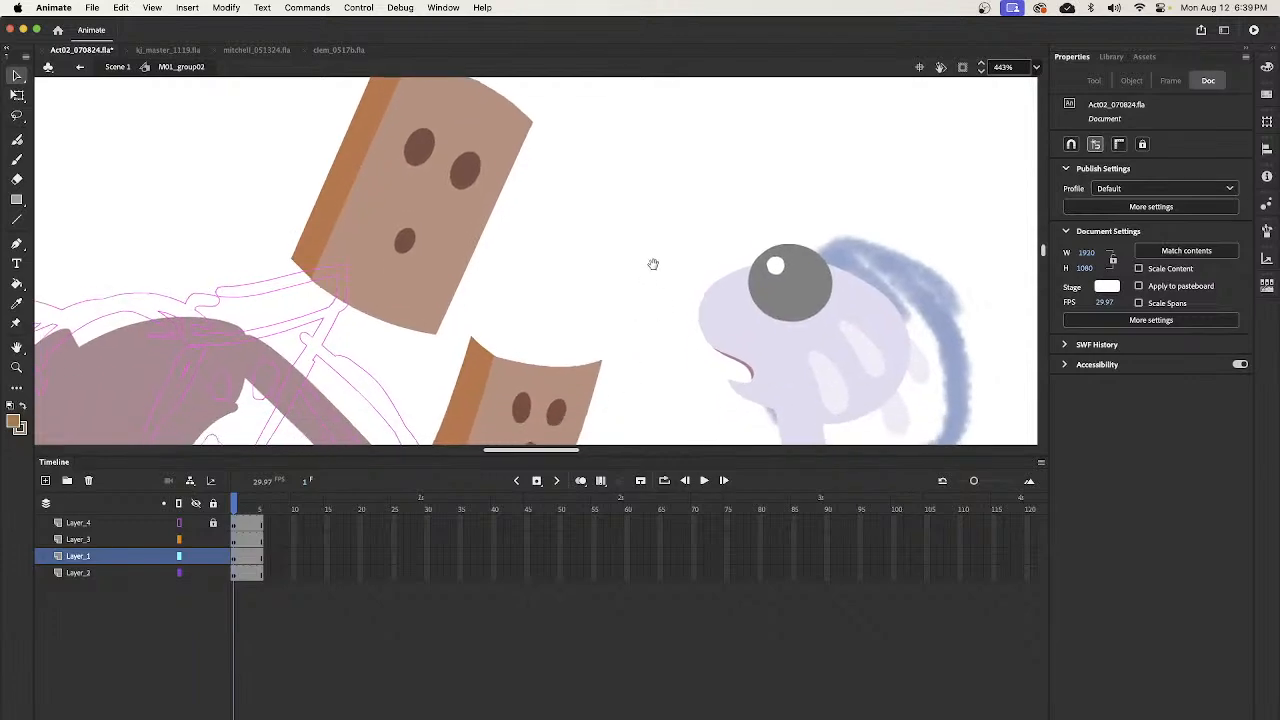
pyautogui.scroll(-2, 588, 340)
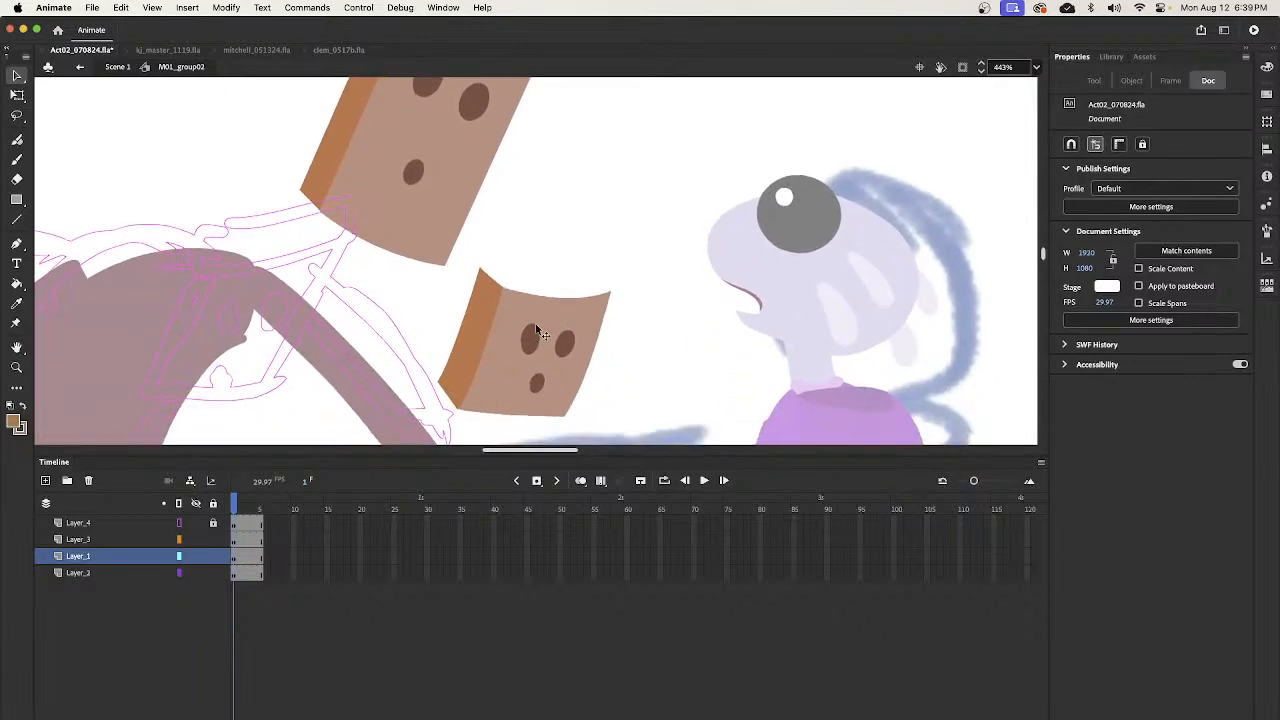
pyautogui.press('k')
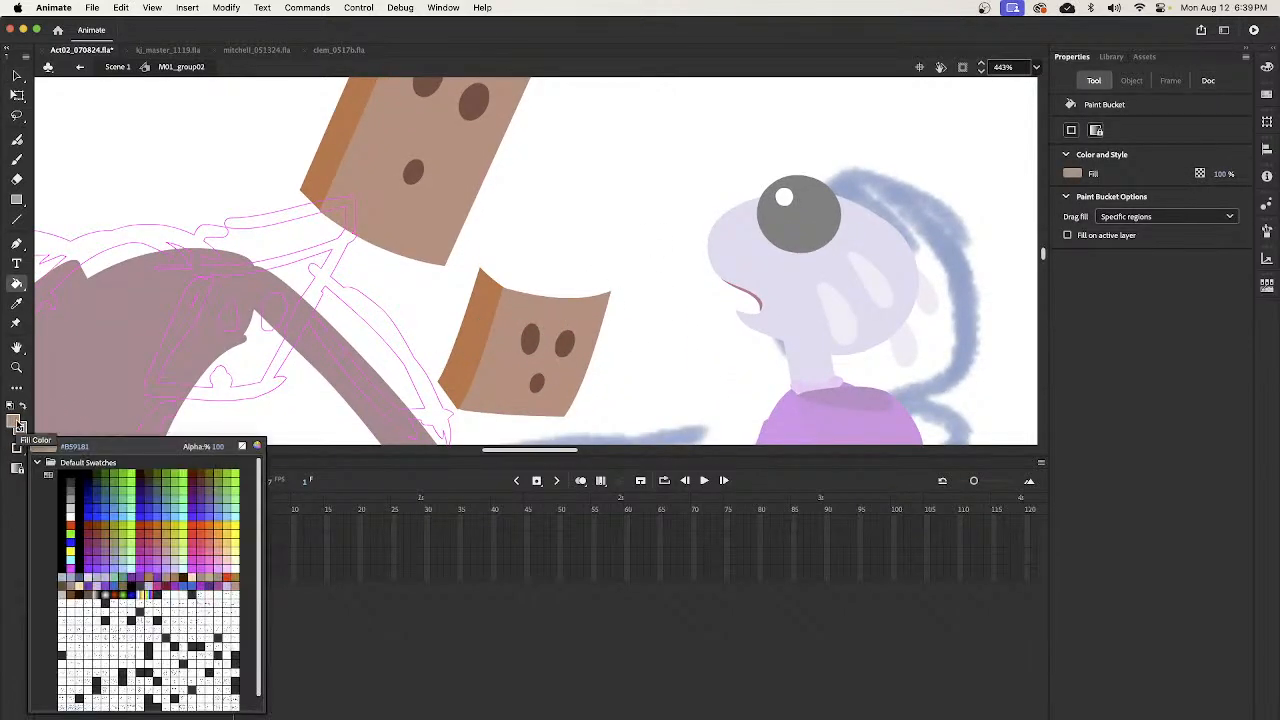
pyautogui.click(257, 445)
pyautogui.moveTo(298, 215); pyautogui.dragTo(291, 192)
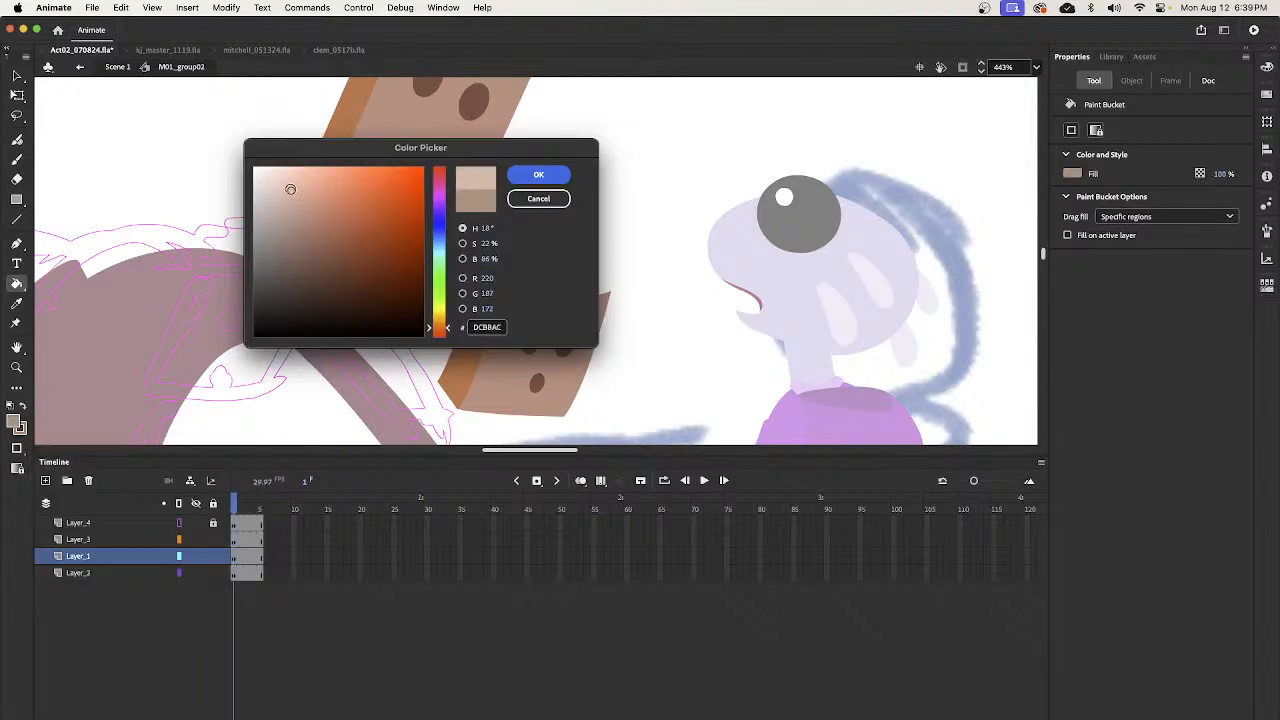
pyautogui.click(538, 174)
pyautogui.press('b')
pyautogui.moveTo(480, 270)
pyautogui.mouseDown()
pyautogui.moveTo(601, 279)
pyautogui.moveTo(603, 292)
pyautogui.moveTo(505, 295)
pyautogui.mouseUp()
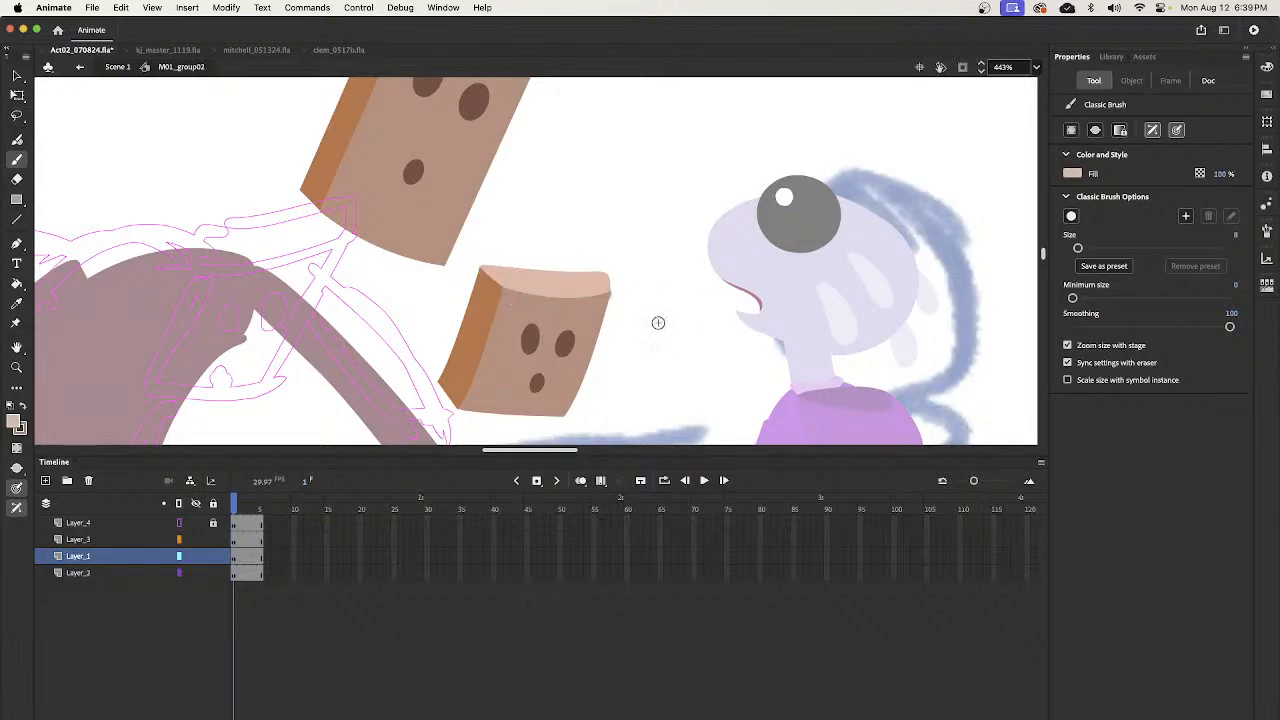
# - Trim the right end of the small head's top face into a straight slanted edge meeting the front face's upper corner
pyautogui.press('v')
pyautogui.click(608, 282)
pyautogui.press('super+space')
pyautogui.moveTo(574, 227); pyautogui.dragTo(634, 334)
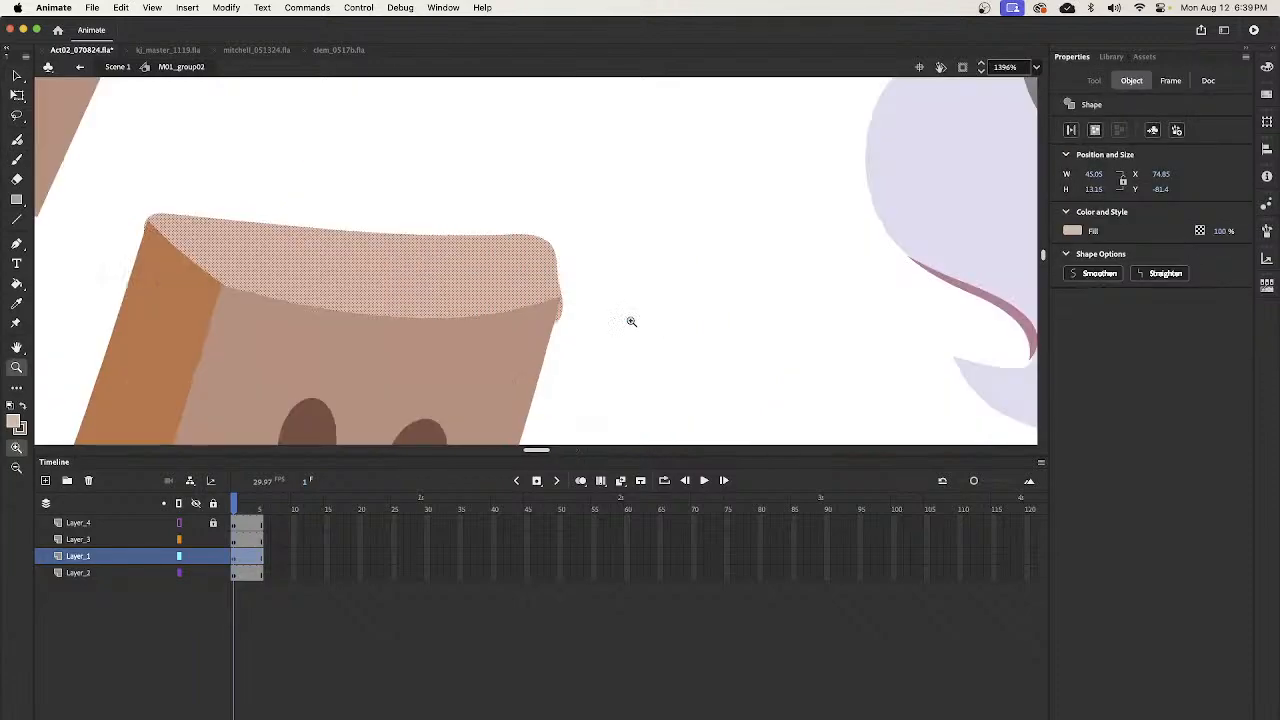
pyautogui.click(630, 322)
pyautogui.moveTo(557, 276)
pyautogui.mouseDown()
pyautogui.moveTo(506, 209)
pyautogui.moveTo(558, 282)
pyautogui.moveTo(567, 353)
pyautogui.moveTo(538, 302)
pyautogui.moveTo(555, 288)
pyautogui.mouseUp()
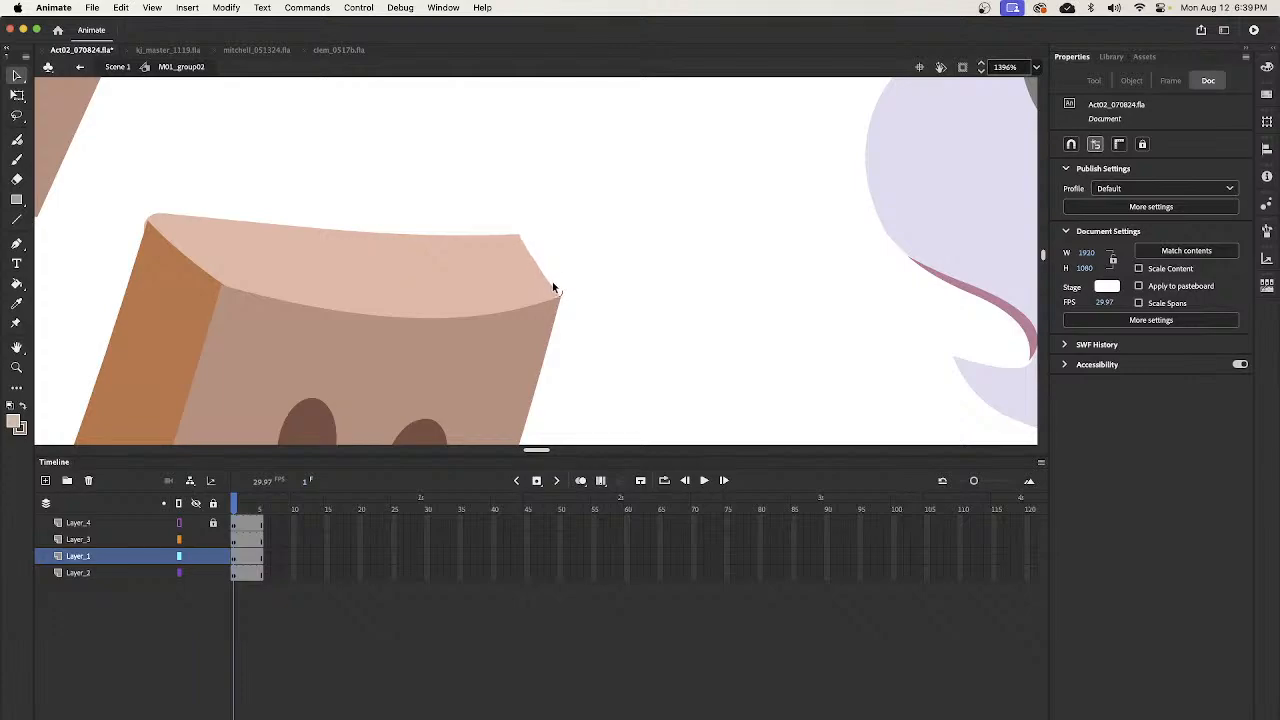
# - Sharpen the top face's left corner against the orange-brown side and give its rear edge a slight sag
pyautogui.hscroll(-4, 520, 255)
pyautogui.moveTo(278, 218); pyautogui.dragTo(268, 234)
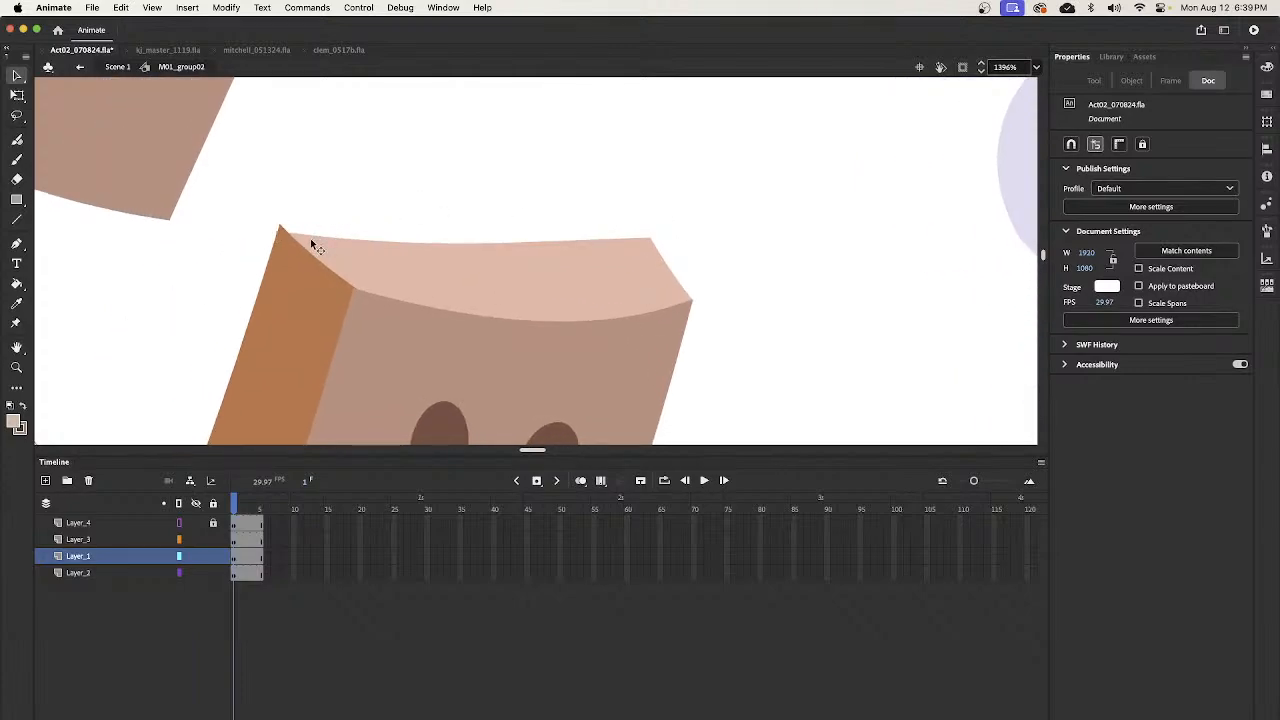
pyautogui.moveTo(296, 232); pyautogui.dragTo(573, 234)
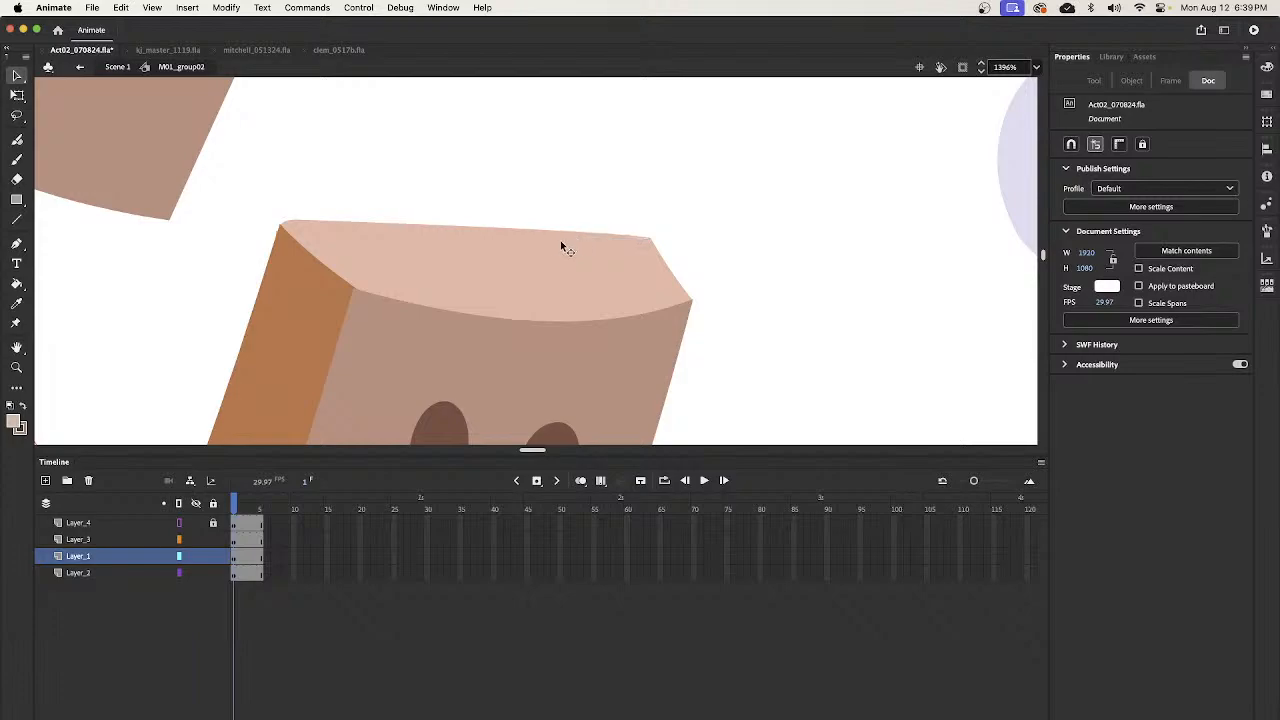
pyautogui.moveTo(495, 226); pyautogui.dragTo(276, 236)
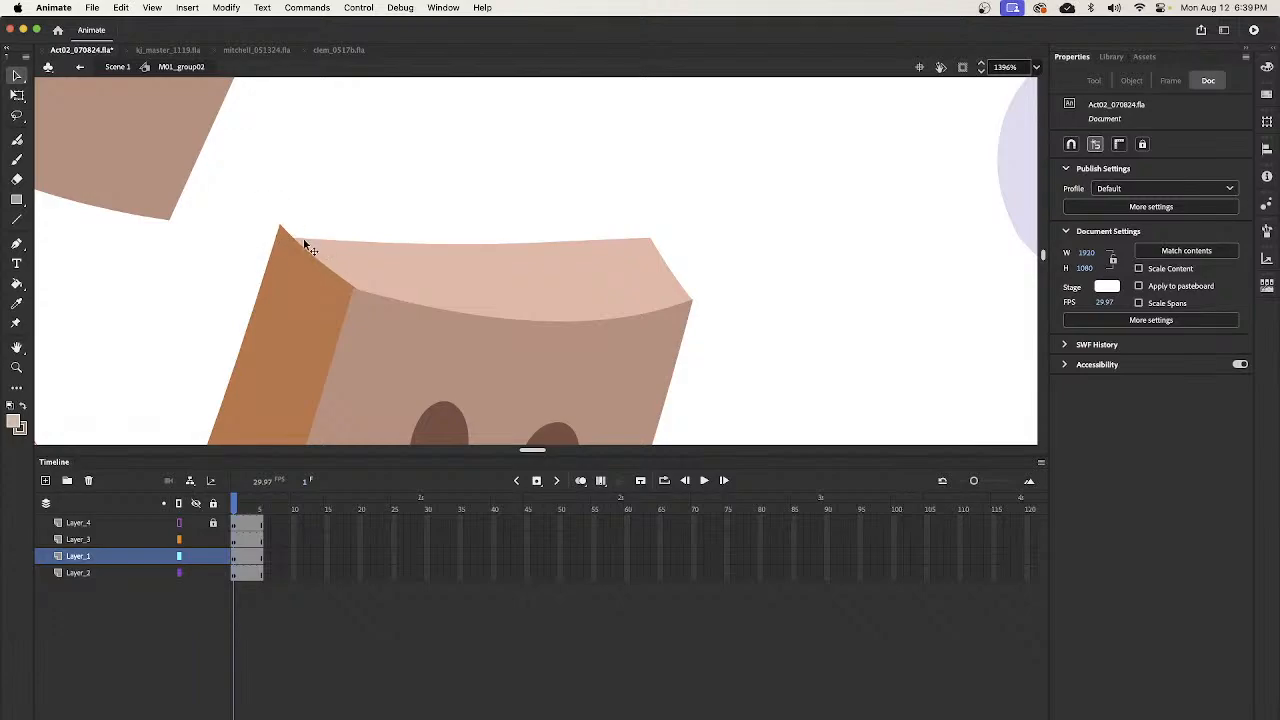
pyautogui.moveTo(303, 243)
pyautogui.mouseDown()
pyautogui.moveTo(288, 232)
pyautogui.moveTo(305, 219)
pyautogui.mouseUp()
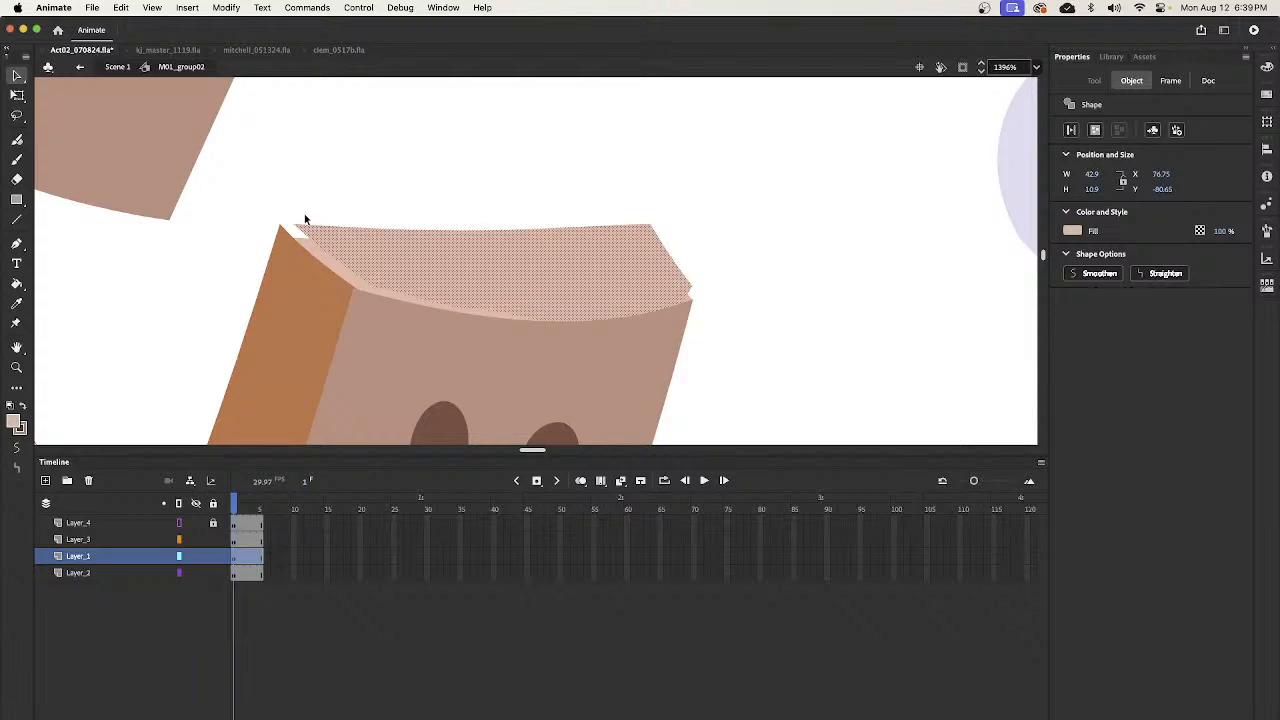
pyautogui.press('super+z')
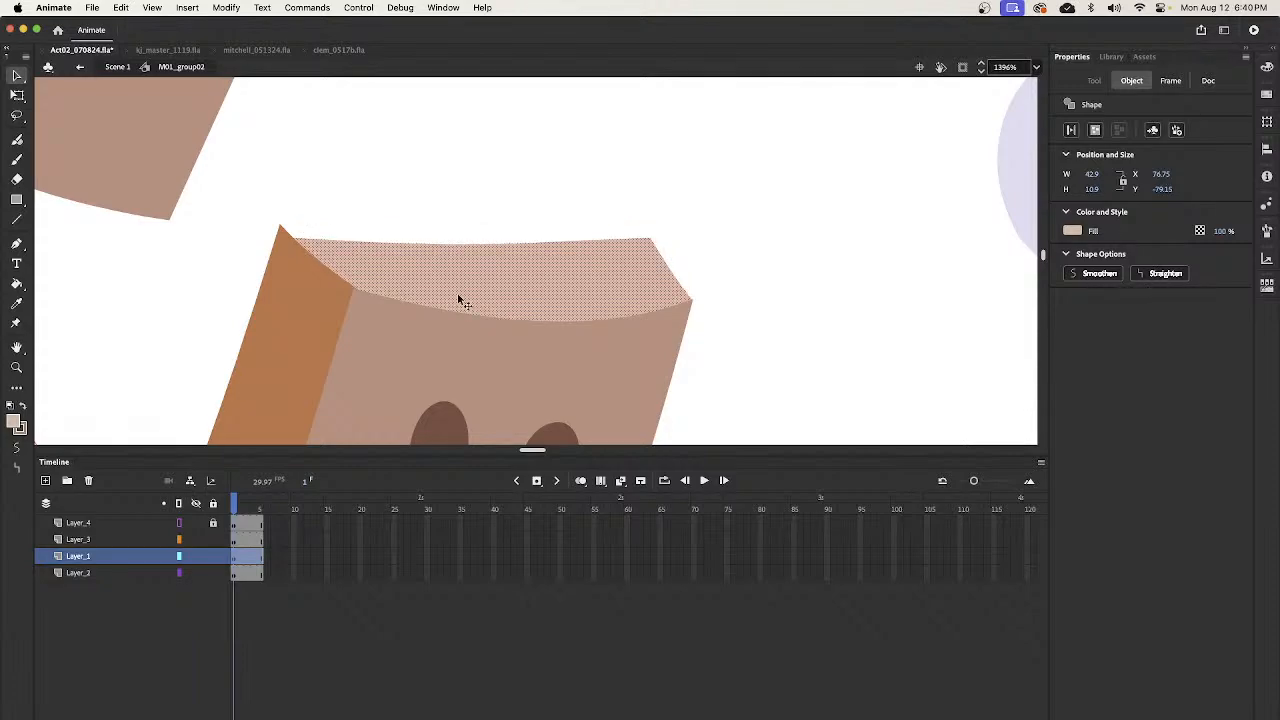
# - Group the top face, enter the group, and pull its left and lower-right corners onto the adjoining box corners
pyautogui.press('super+g')
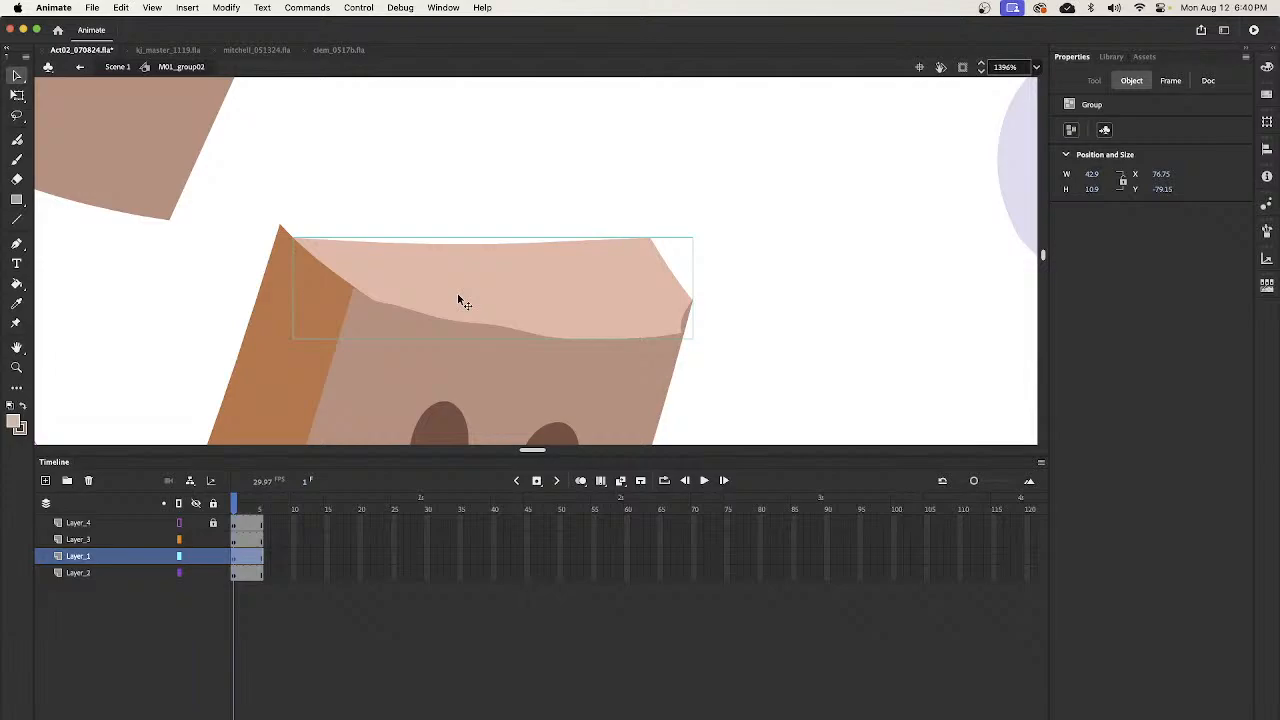
pyautogui.doubleClick(366, 251)
pyautogui.click(328, 226)
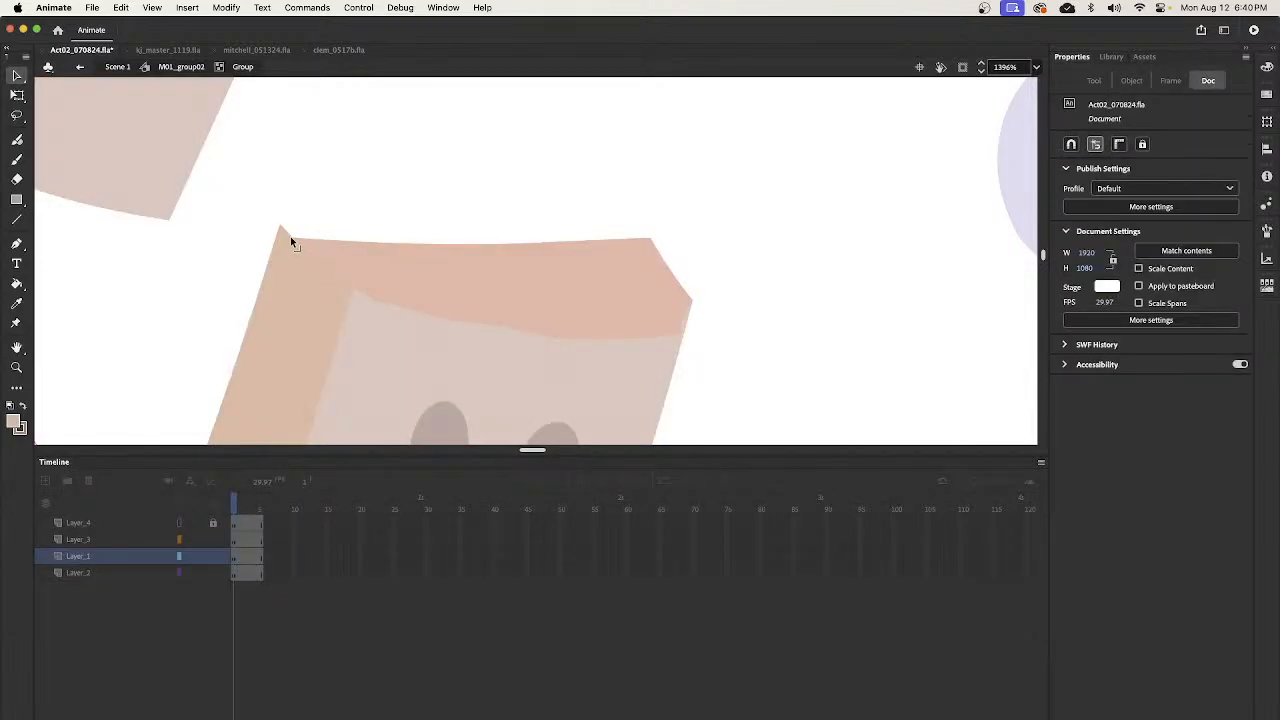
pyautogui.moveTo(685, 333); pyautogui.dragTo(678, 304)
# - Smooth the top face's lower edge into one even curve along the front face and leave the group
pyautogui.moveTo(581, 313); pyautogui.dragTo(623, 323)
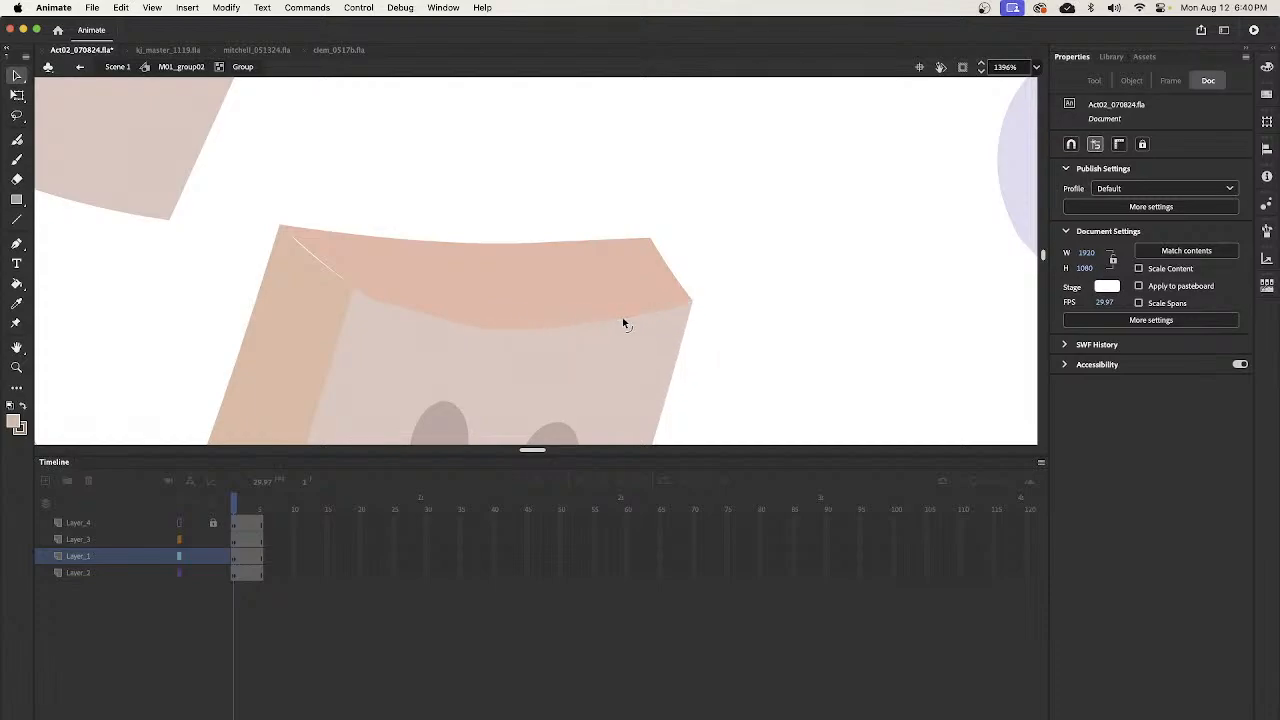
pyautogui.moveTo(375, 299); pyautogui.dragTo(371, 302)
pyautogui.moveTo(455, 321); pyautogui.dragTo(614, 325)
pyautogui.moveTo(426, 326); pyautogui.dragTo(695, 305)
pyautogui.moveTo(518, 297); pyautogui.dragTo(476, 337)
pyautogui.doubleClick(778, 329)
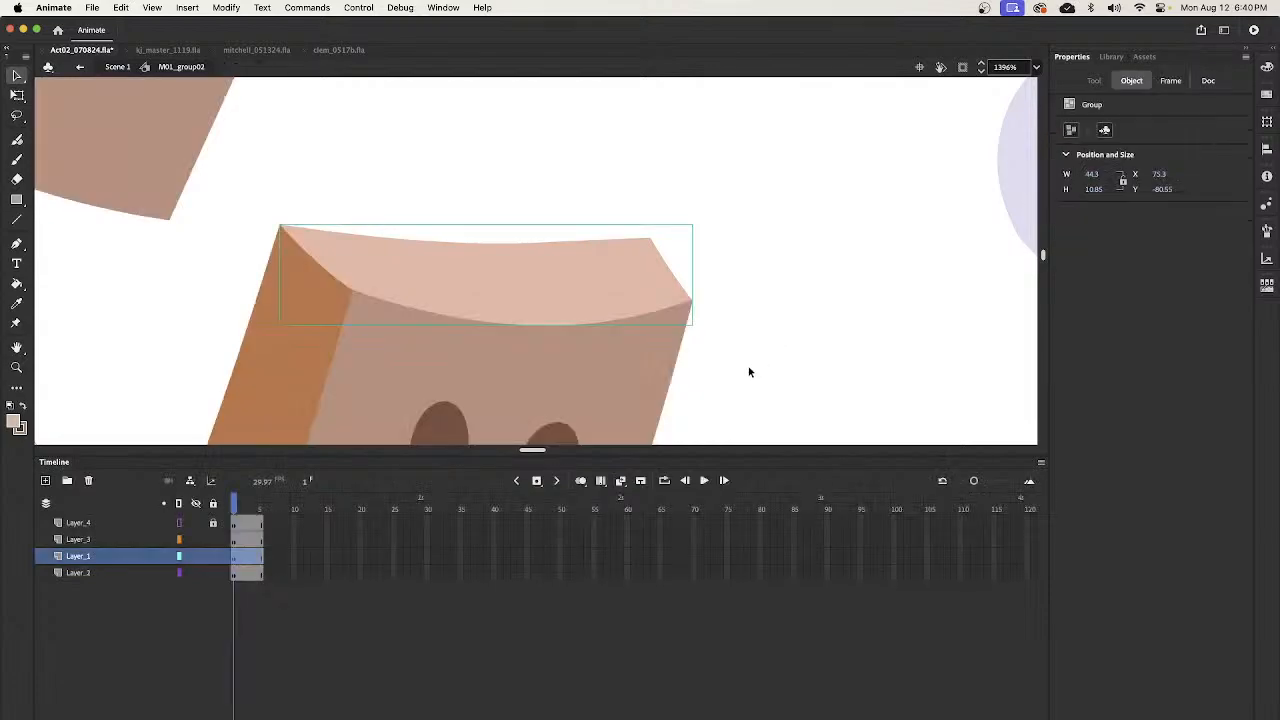
# - Delete the original large box head above the bartender's shoulders
pyautogui.press('z')
pyautogui.keyDown('alt'); pyautogui.click(688, 318); pyautogui.keyUp('alt')
pyautogui.keyDown('alt'); pyautogui.click(674, 330); pyautogui.keyUp('alt')
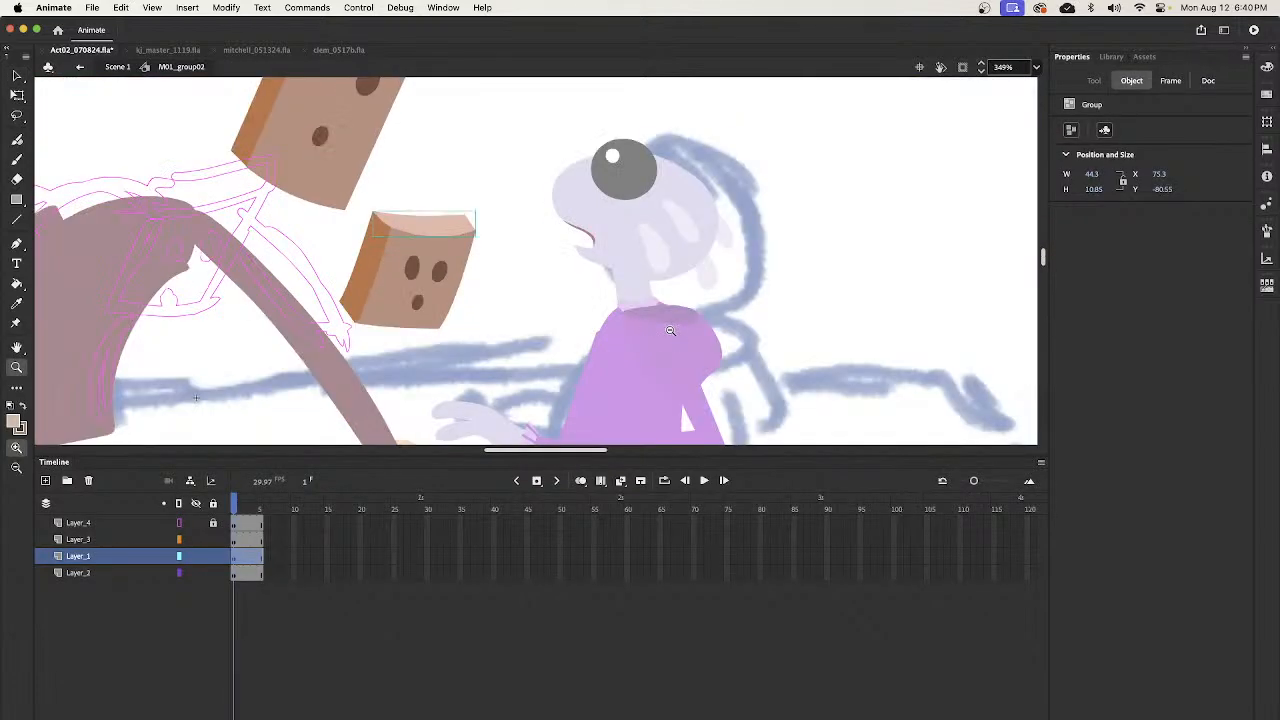
pyautogui.keyDown('alt'); pyautogui.click(531, 329); pyautogui.keyUp('alt')
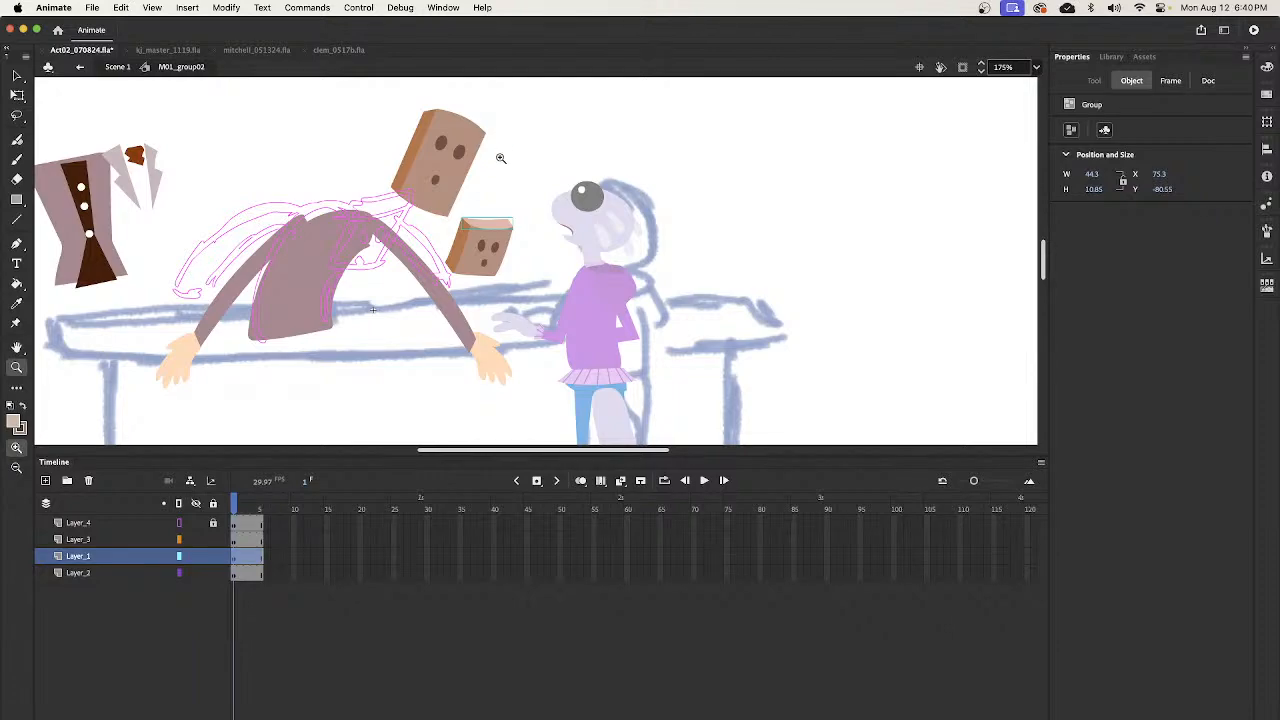
pyautogui.press('v')
pyautogui.click(468, 186)
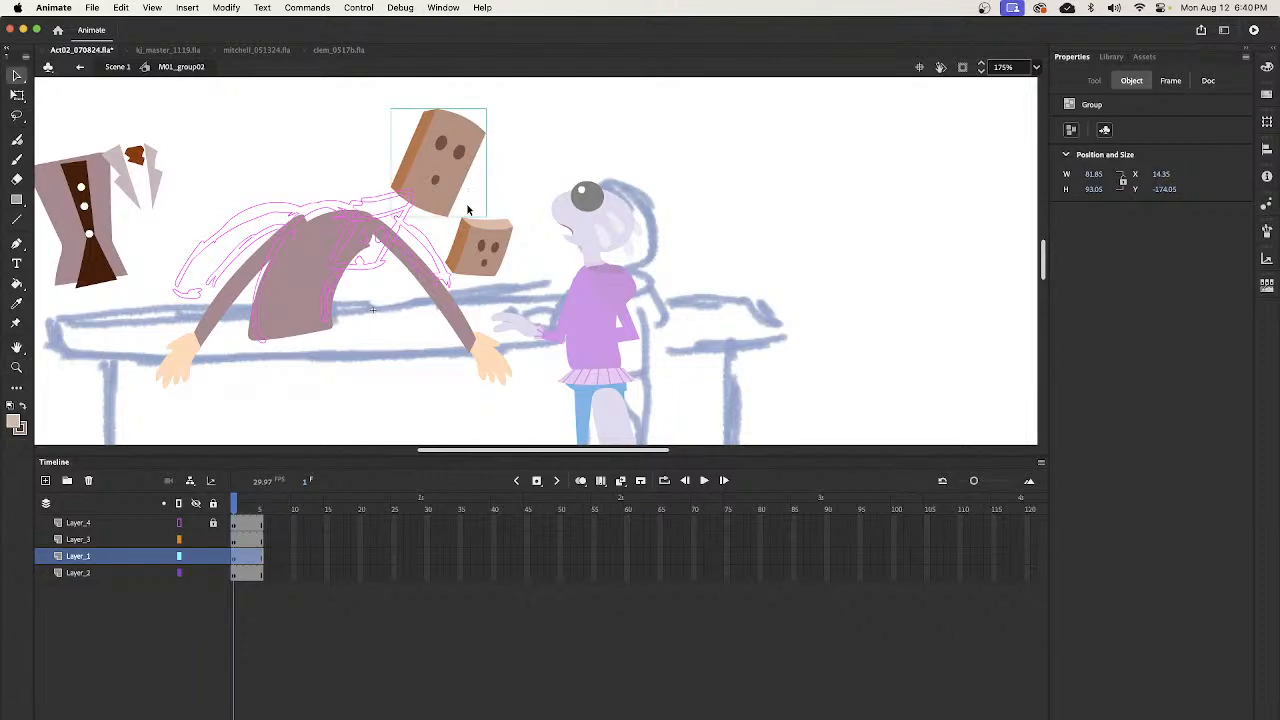
pyautogui.press('Delete')
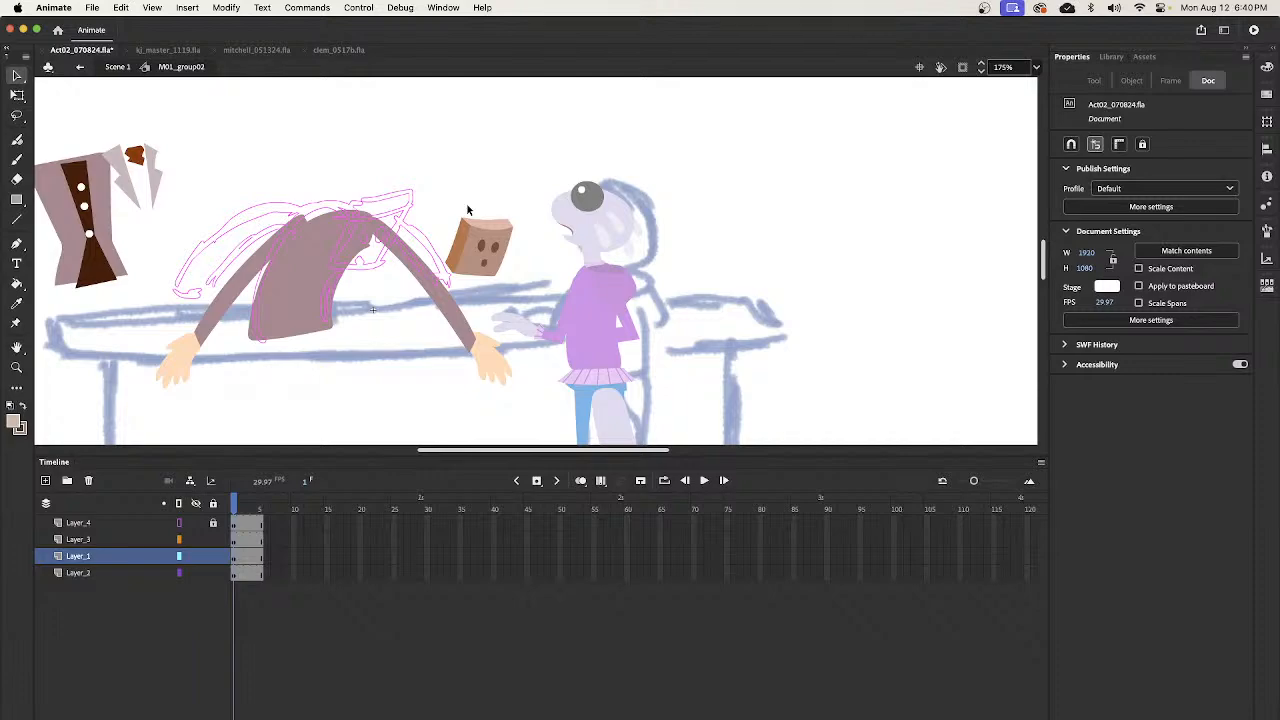
# - Group the orange-brown side face, and combine all parts of the small head into one group
pyautogui.click(497, 243)
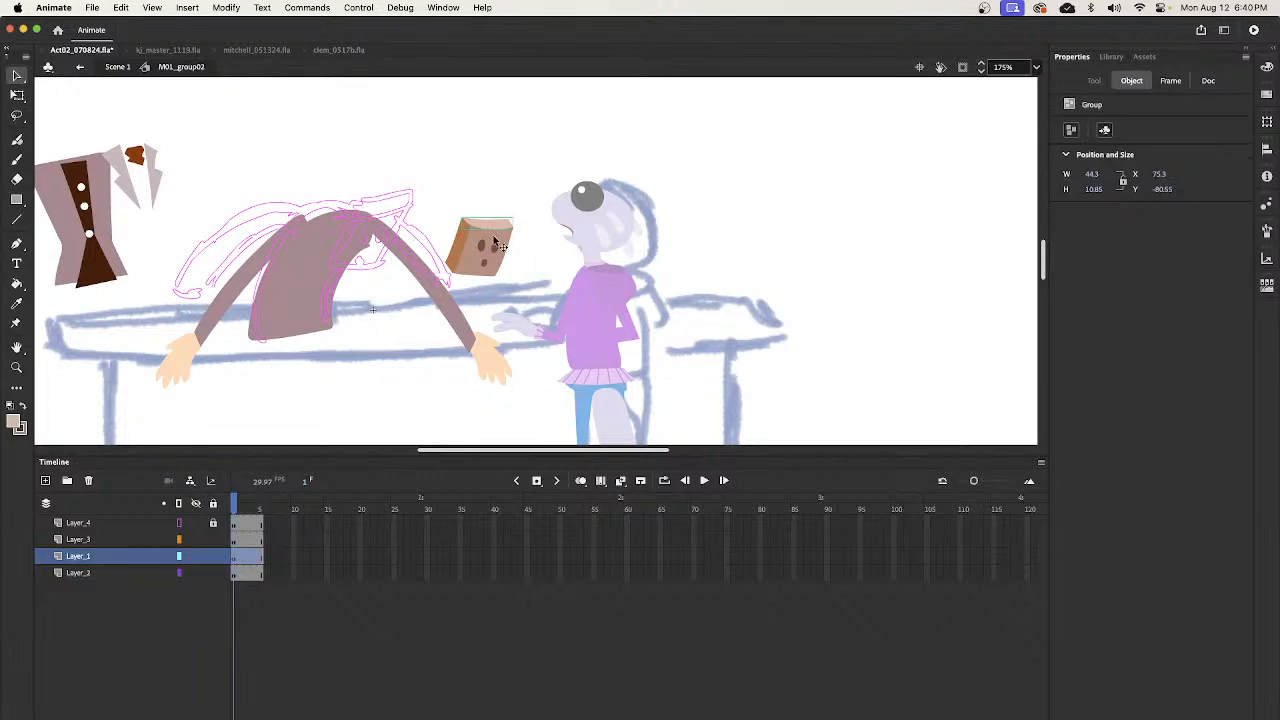
pyautogui.click(454, 256)
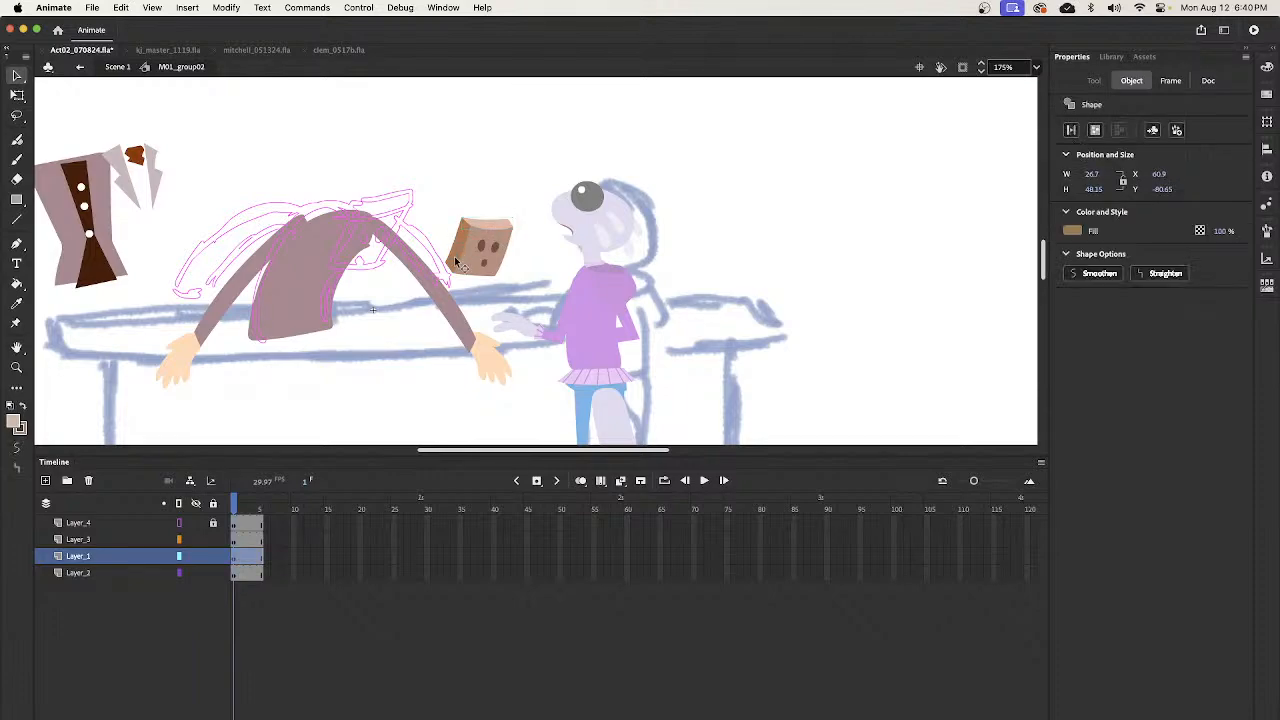
pyautogui.press('super+g')
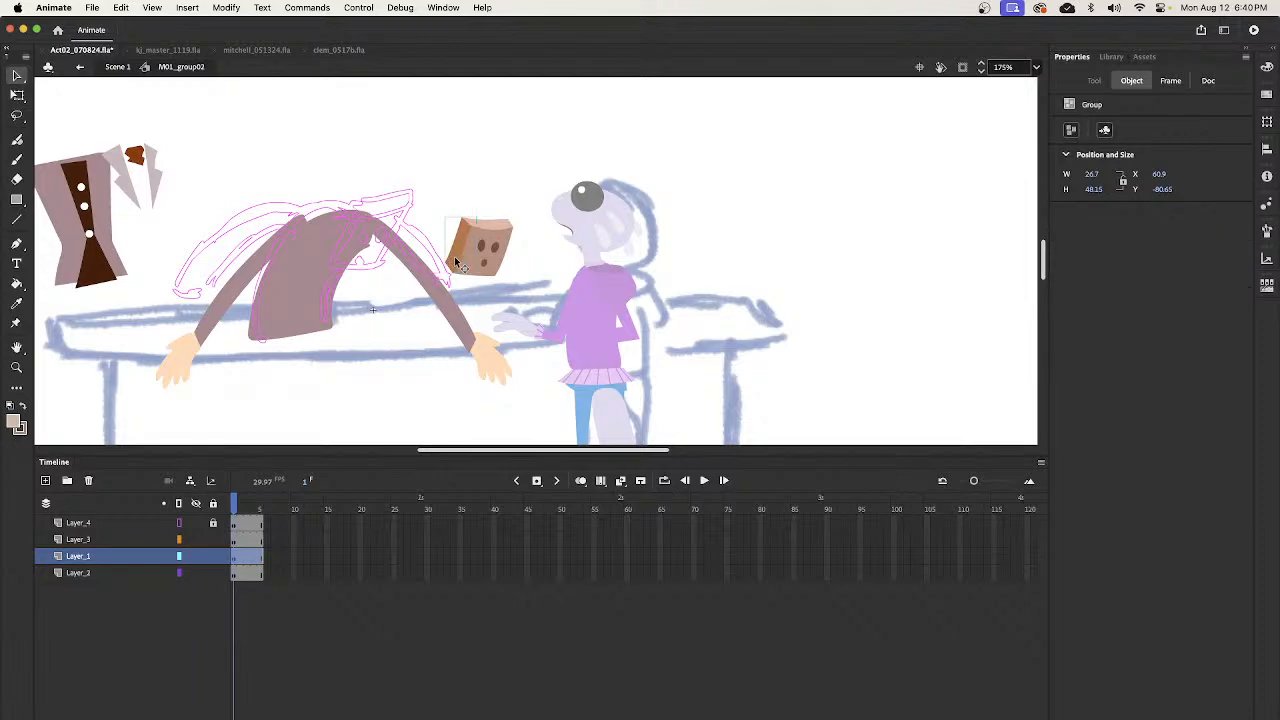
pyautogui.moveTo(537, 193); pyautogui.dragTo(451, 284)
pyautogui.press('super+g')
# - Enlarge the grouped head to about 75 by 78 and place it over the bartender's slumped shoulders
pyautogui.moveTo(496, 265); pyautogui.dragTo(514, 197)
pyautogui.press('q')
pyautogui.press('v')
pyautogui.press('q')
pyautogui.press('v')
pyautogui.moveTo(485, 268); pyautogui.dragTo(363, 274)
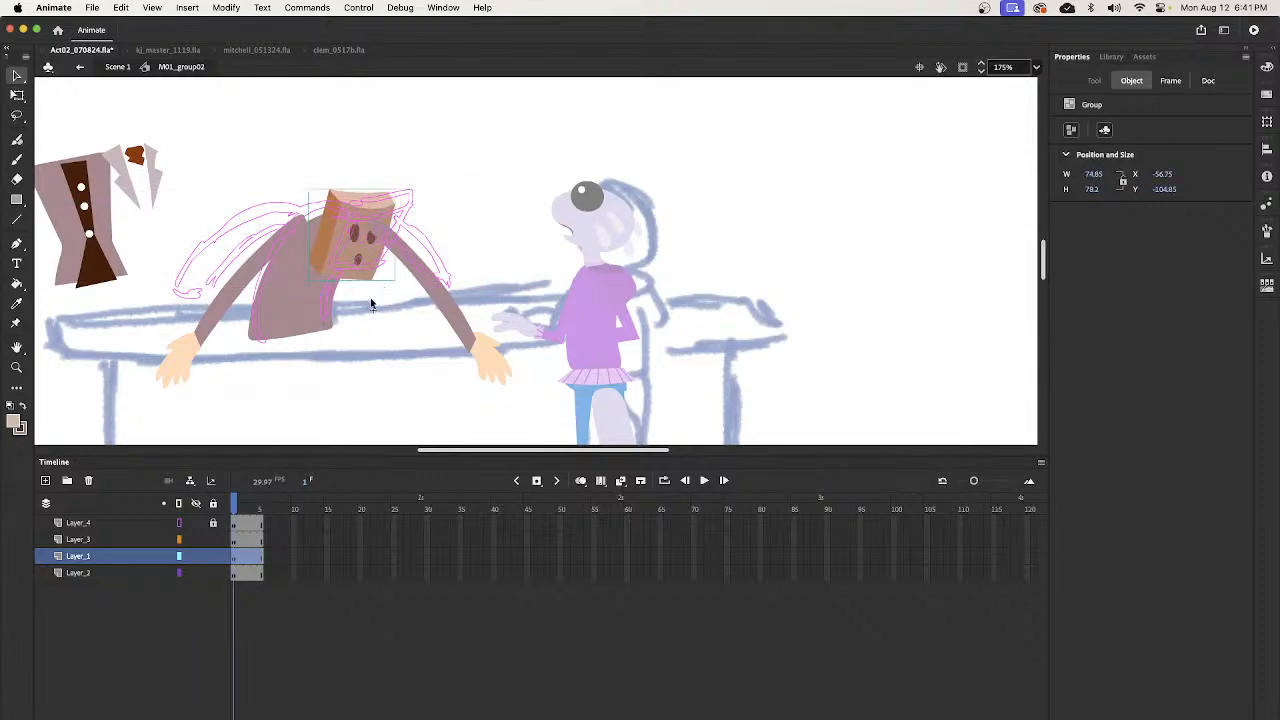
# - Reorder Layer_1 above Layer_3 and shift the head slightly left so it sits in front of the arms
pyautogui.click(137, 557)
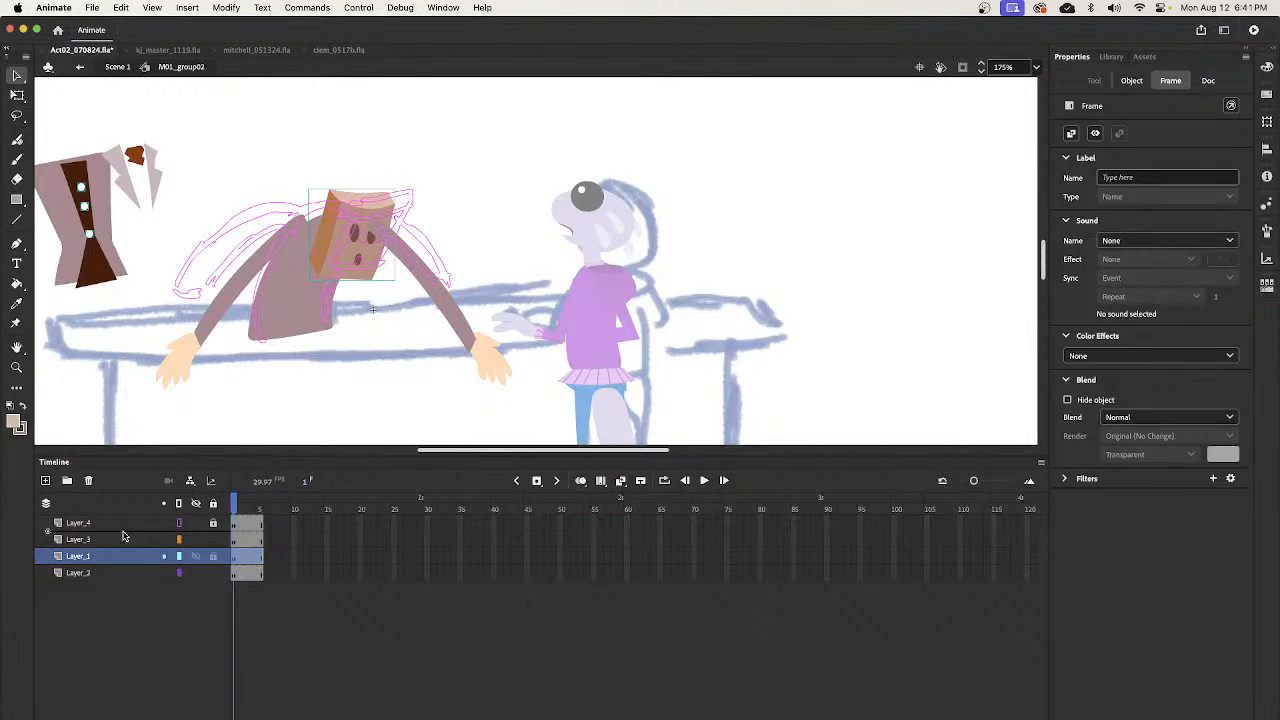
pyautogui.moveTo(123, 537); pyautogui.dragTo(124, 531)
pyautogui.moveTo(380, 276); pyautogui.dragTo(361, 283)
pyautogui.moveTo(480, 240); pyautogui.dragTo(581, 254)
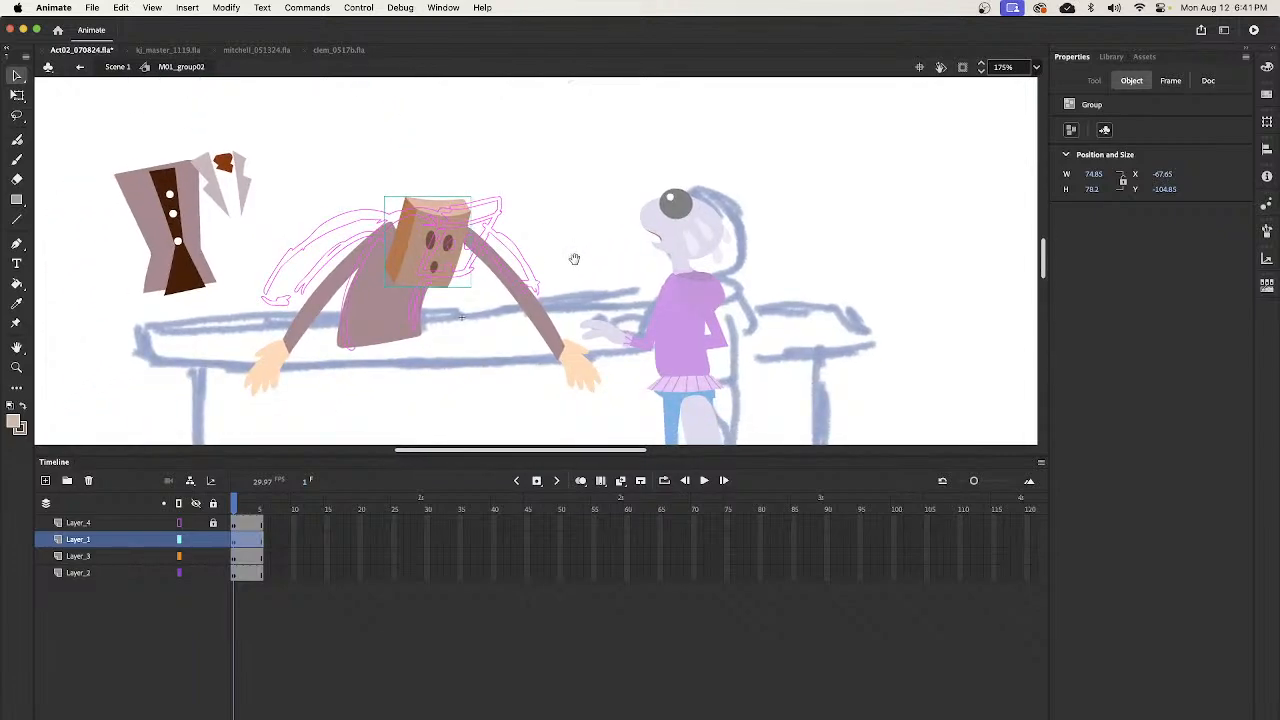
pyautogui.click(569, 230)
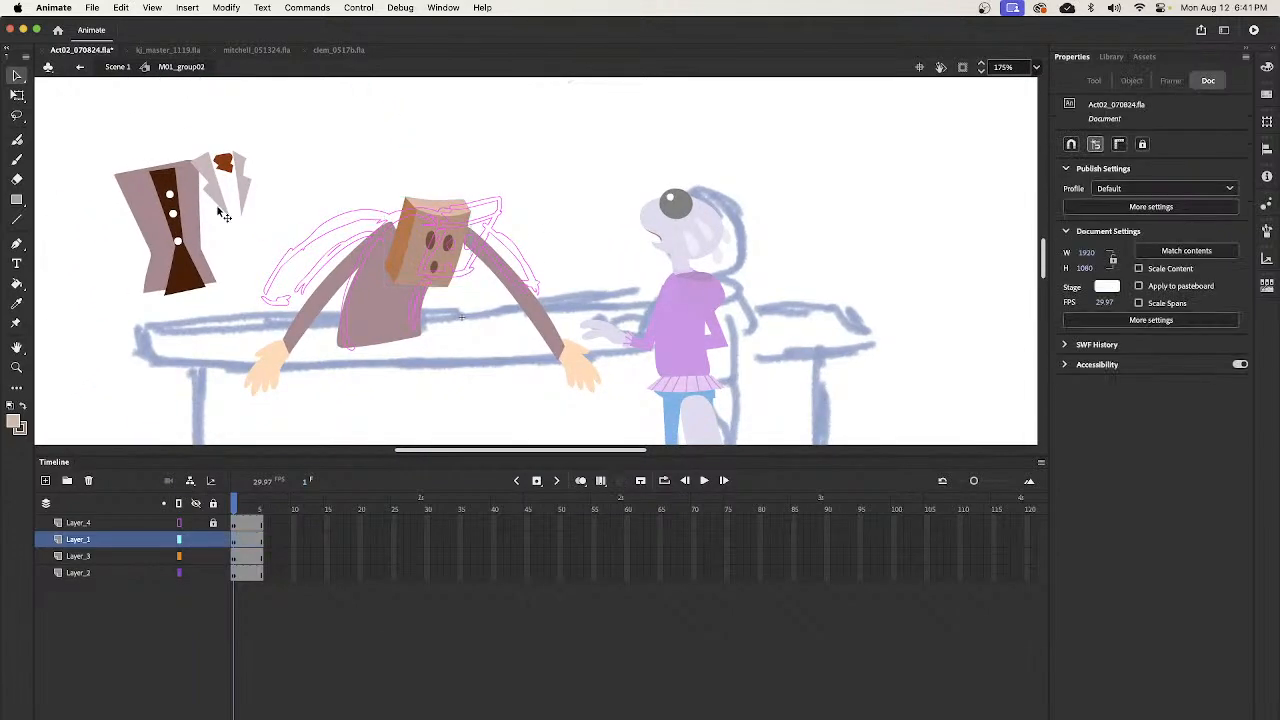
# - Group the dark brown tie with its three white buttons and cut it from the spare vest
pyautogui.click(200, 278)
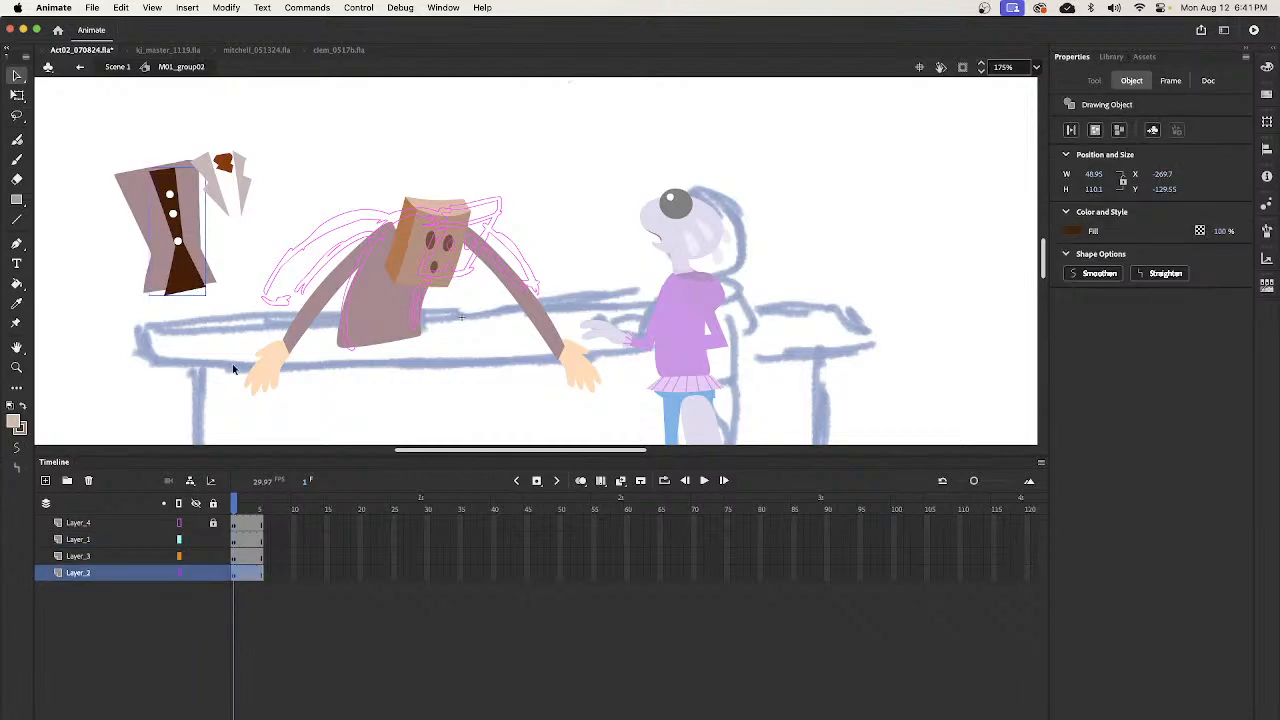
pyautogui.click(184, 250)
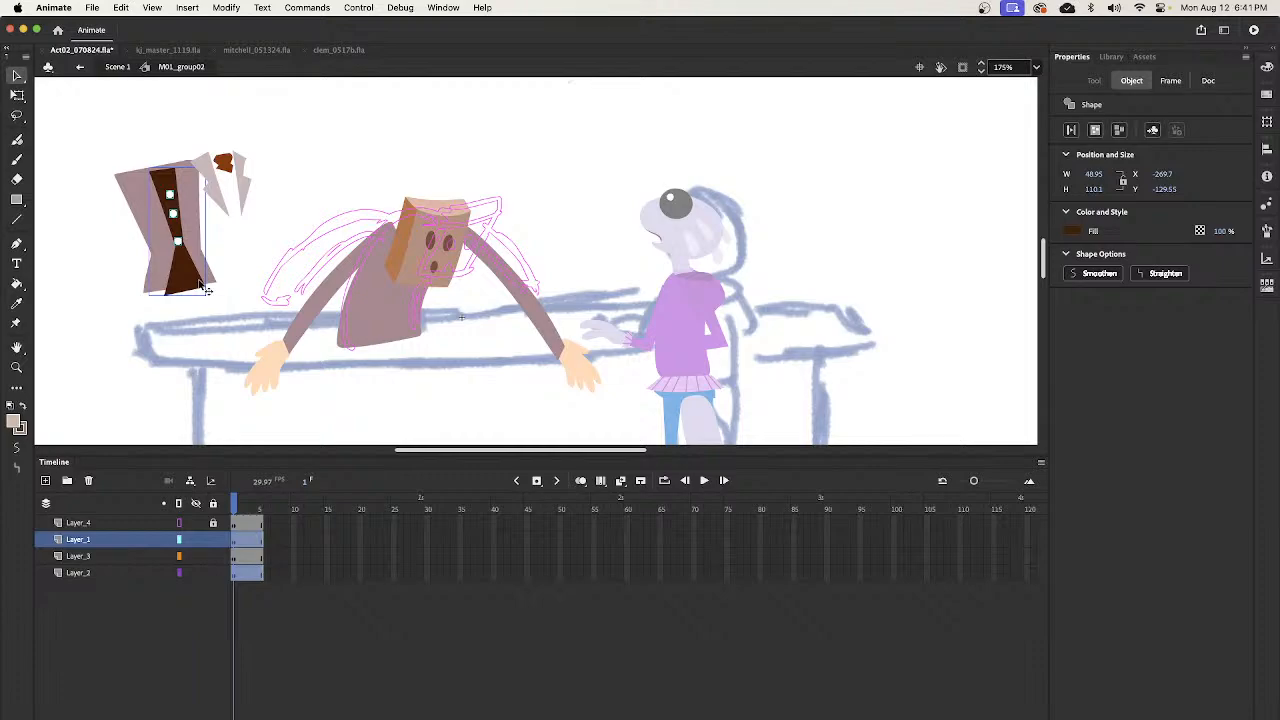
pyautogui.moveTo(192, 280)
pyautogui.mouseDown()
pyautogui.moveTo(277, 229)
pyautogui.moveTo(193, 290)
pyautogui.mouseUp()
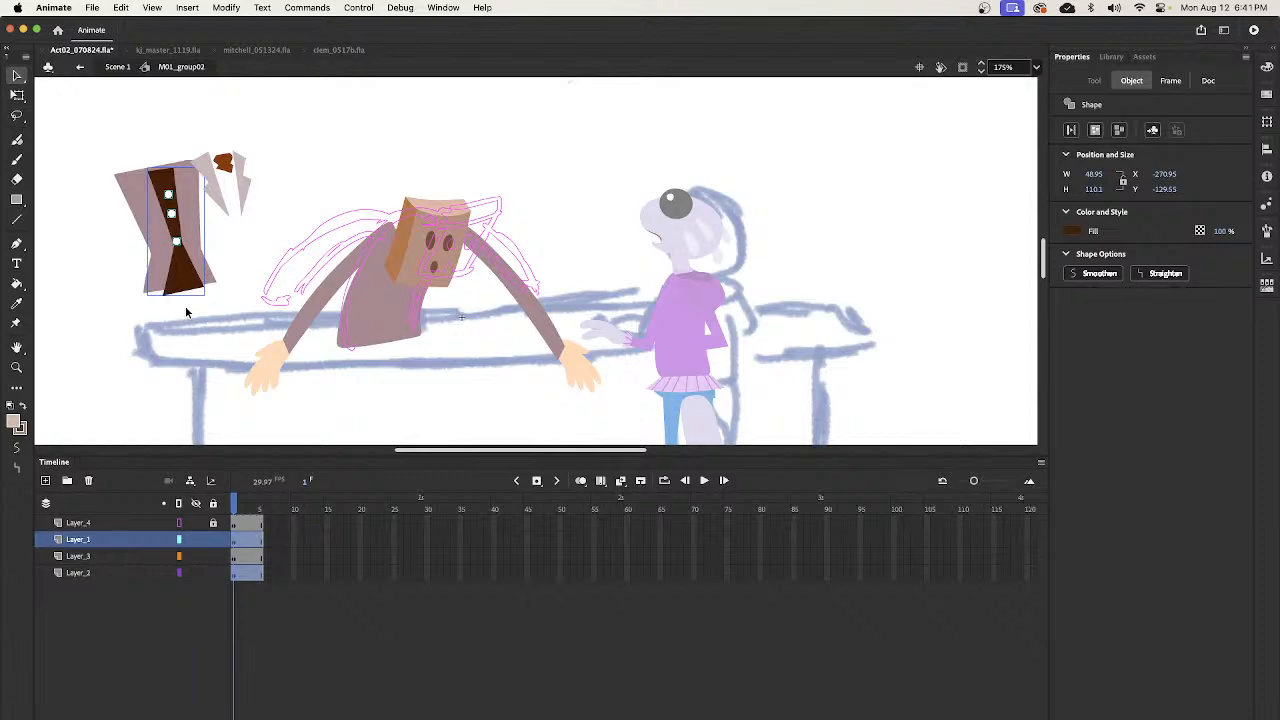
pyautogui.press('super+g')
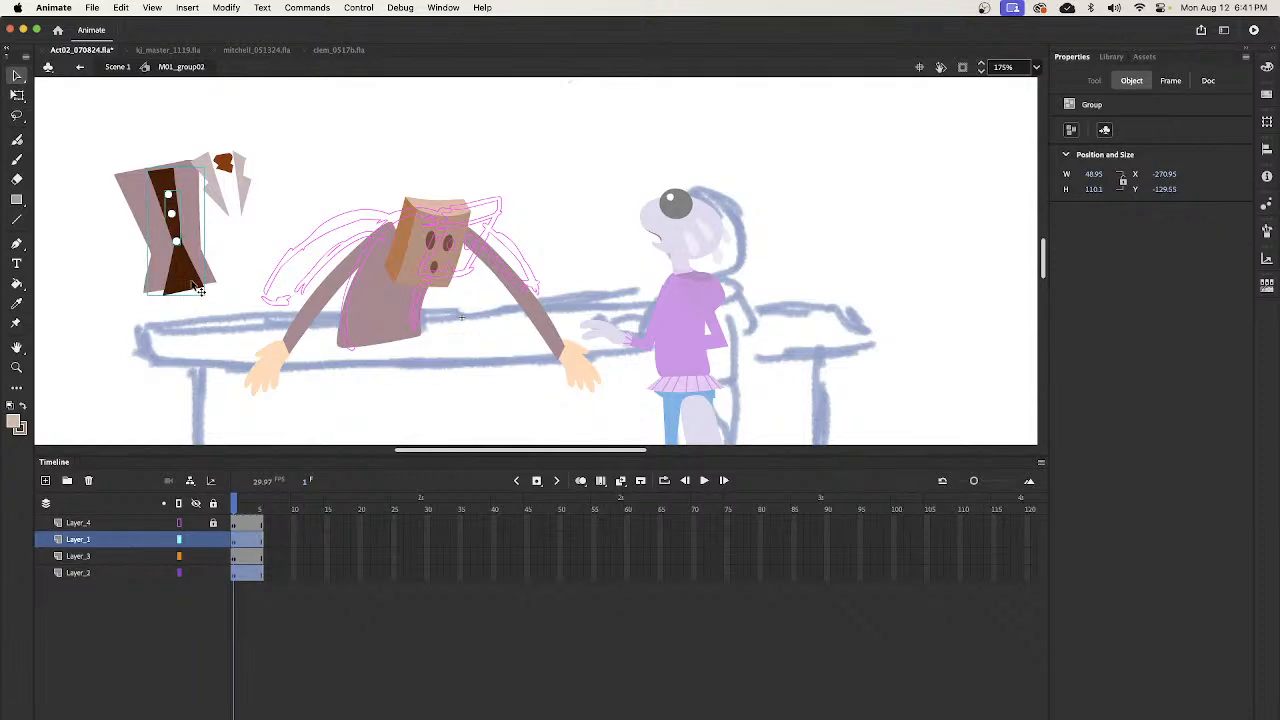
pyautogui.click(314, 375)
# - Group the slumped torso, paste the tie into Layer_2, and move it over the torso
pyautogui.click(387, 333)
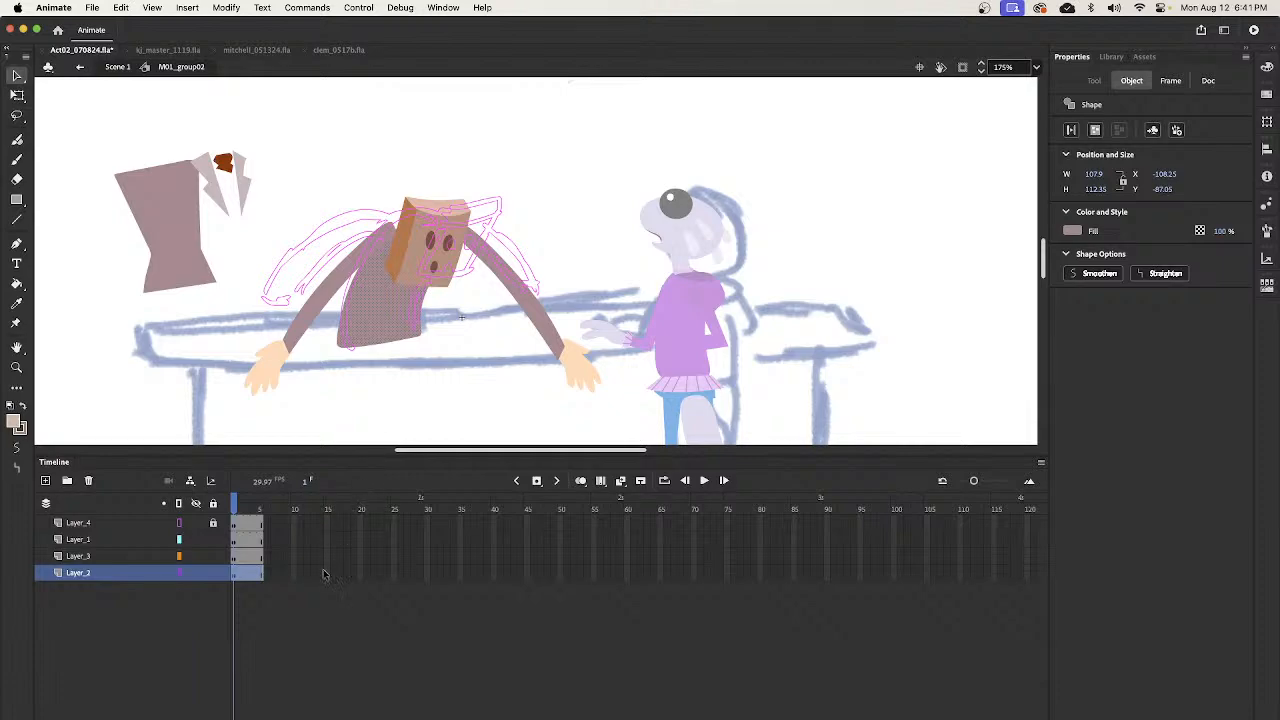
pyautogui.press('super+g')
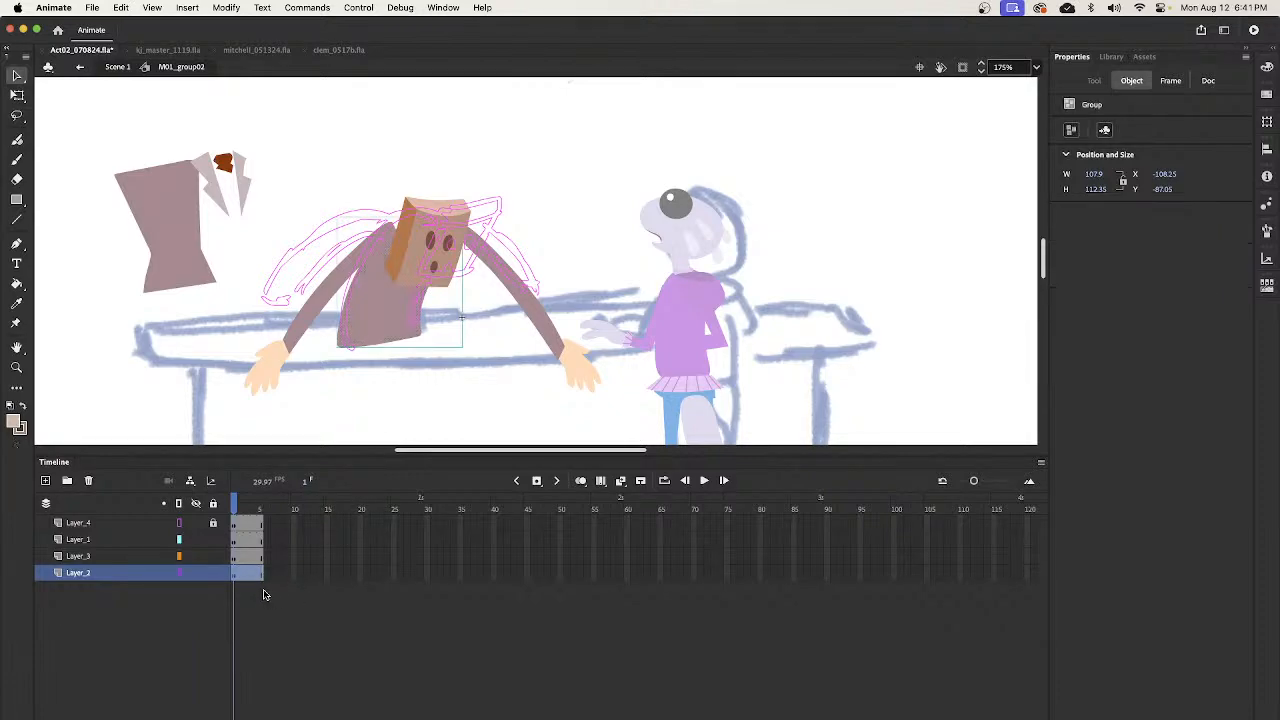
pyautogui.press('super+v')
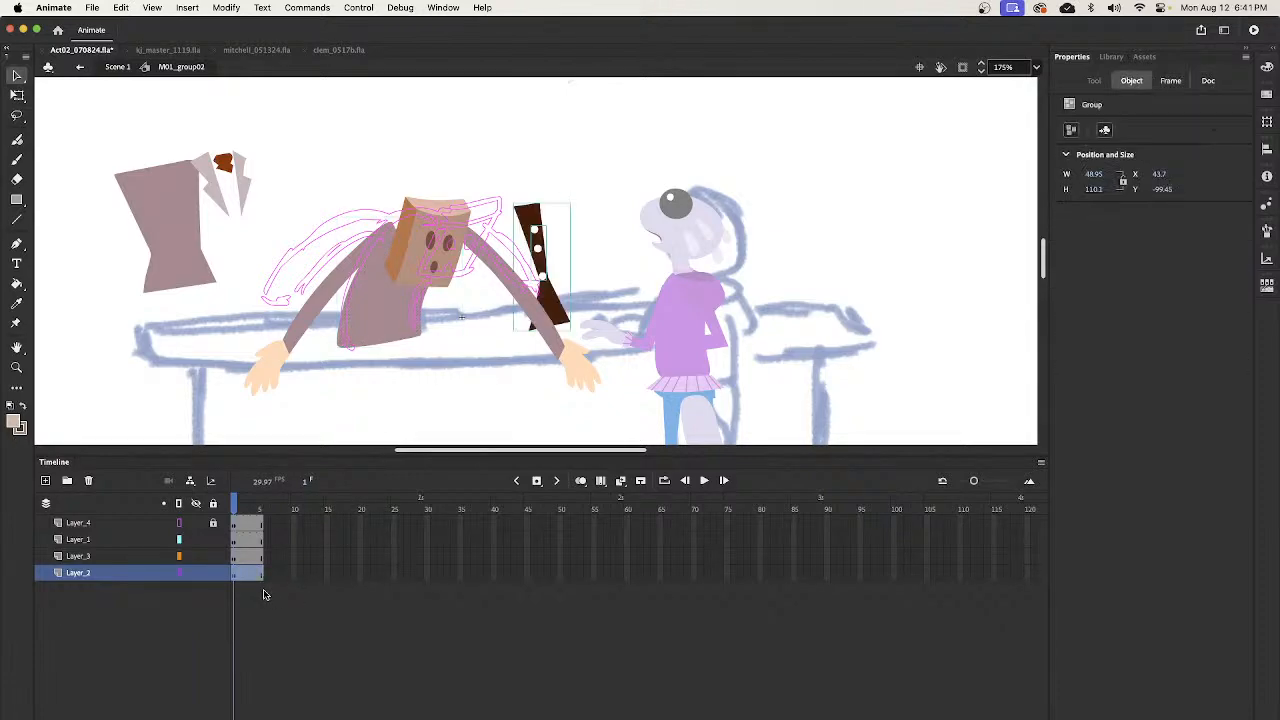
pyautogui.moveTo(554, 306); pyautogui.dragTo(393, 327)
# - Rotate the tie so its wide end swings to the left and position it hanging below the head over the torso
pyautogui.press('q')
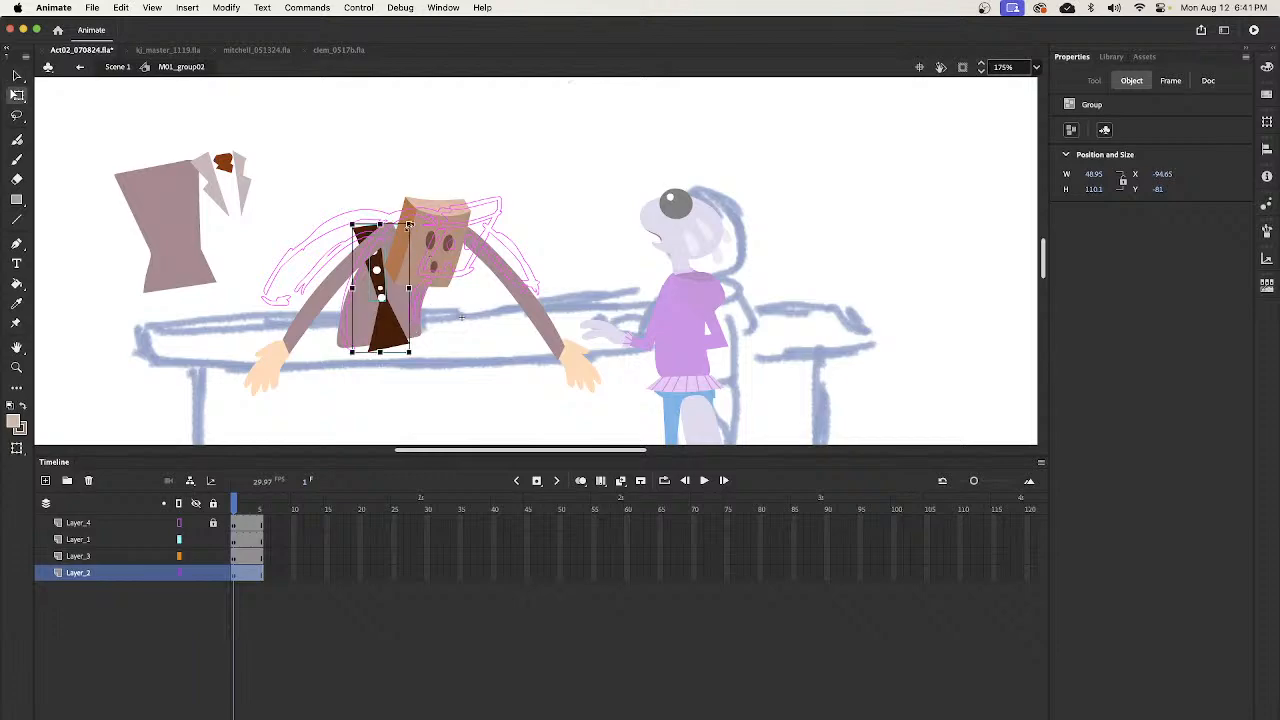
pyautogui.moveTo(416, 228); pyautogui.dragTo(466, 245)
pyautogui.press('v')
pyautogui.moveTo(377, 337); pyautogui.dragTo(393, 379)
pyautogui.press('q')
pyautogui.press('v')
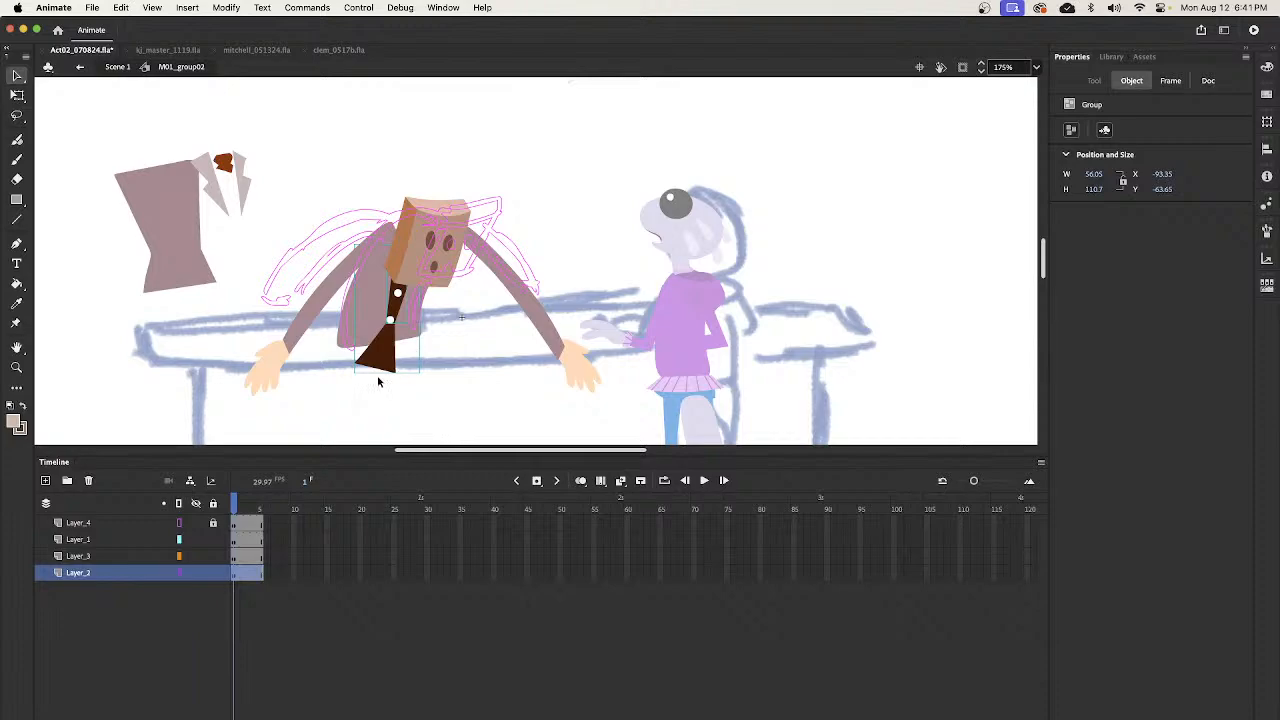
pyautogui.click(463, 346)
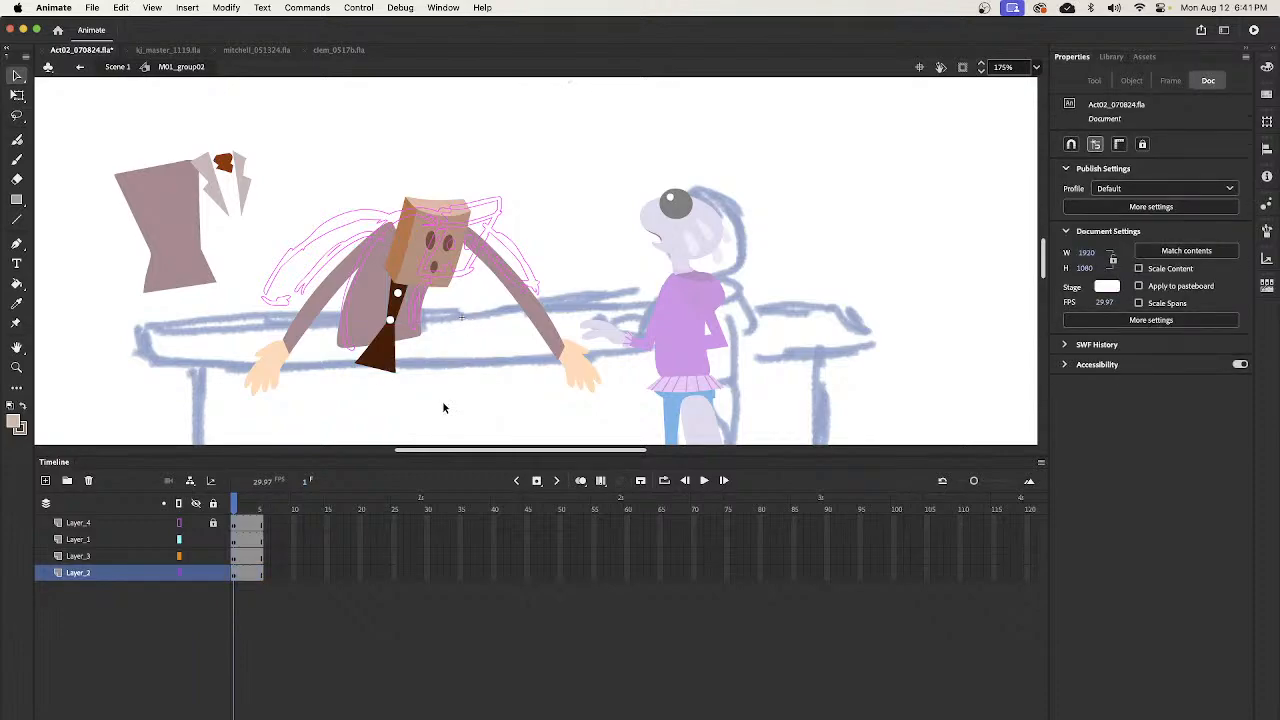
pyautogui.click(391, 365)
pyautogui.click(455, 398)
pyautogui.moveTo(275, 127); pyautogui.dragTo(97, 311)
pyautogui.click(291, 185)
# - Turn off outline display for the rough pose sketch on Layer_4 and delete that layer
pyautogui.click(108, 524)
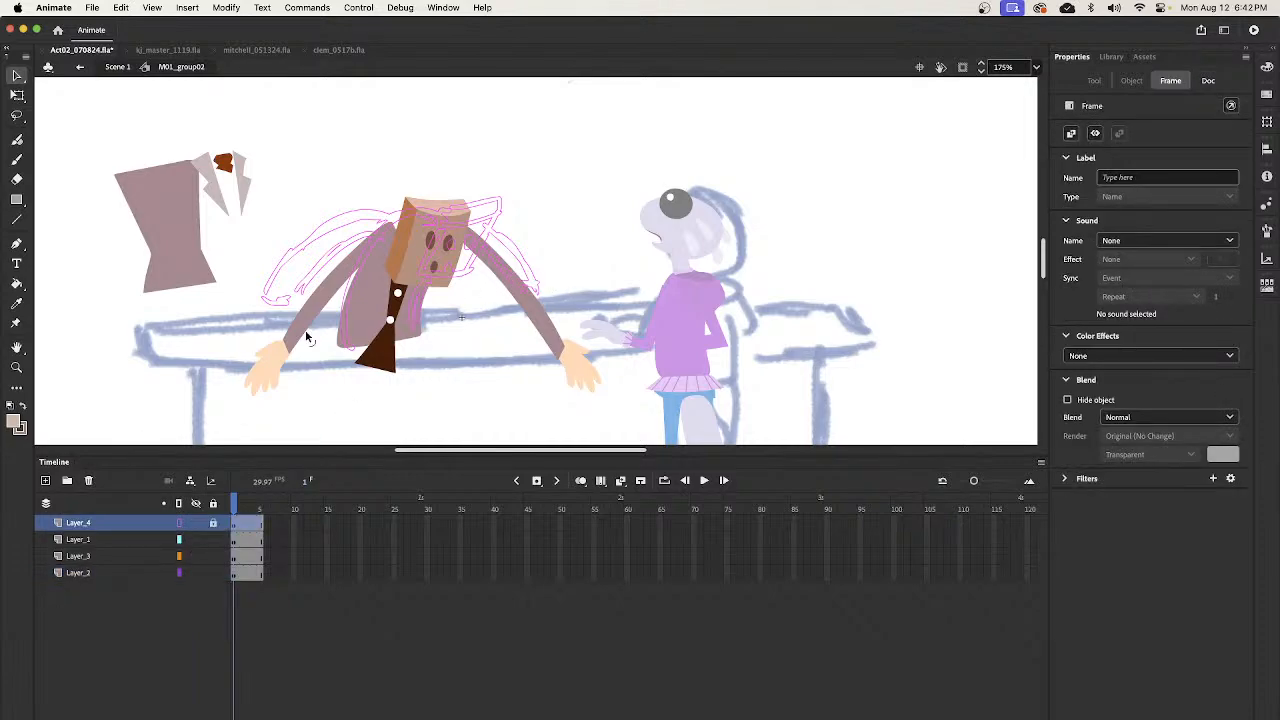
pyautogui.click(179, 522)
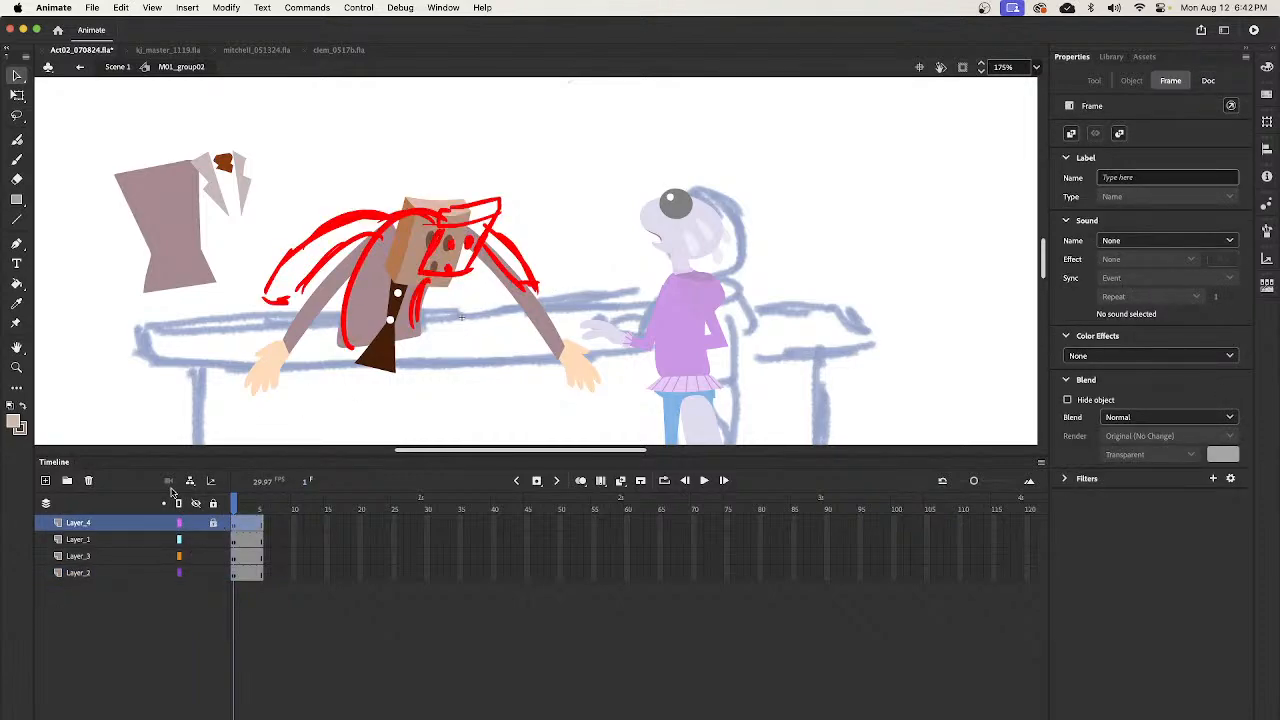
pyautogui.click(88, 480)
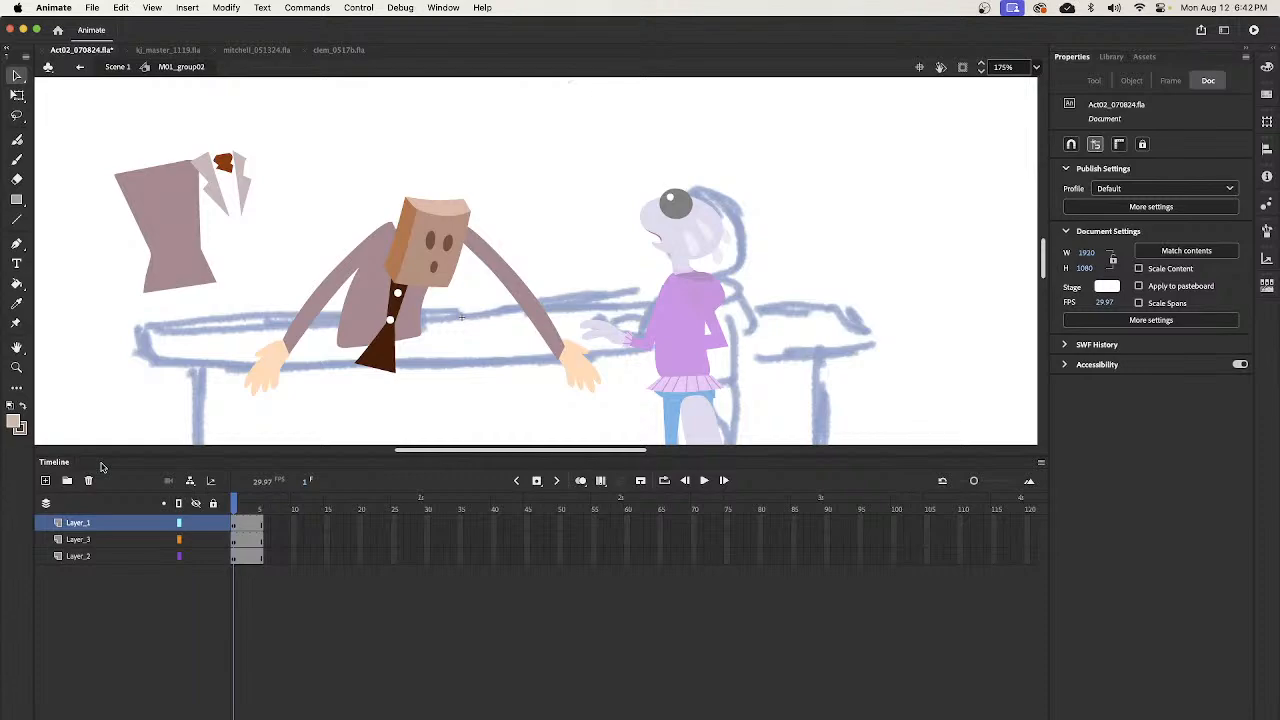
# - Return to Scene 1 and compare the bartender's slumped pose at frame 1725 with the raised-arms pose at frame 1735 on layer _6
pyautogui.doubleClick(578, 245)
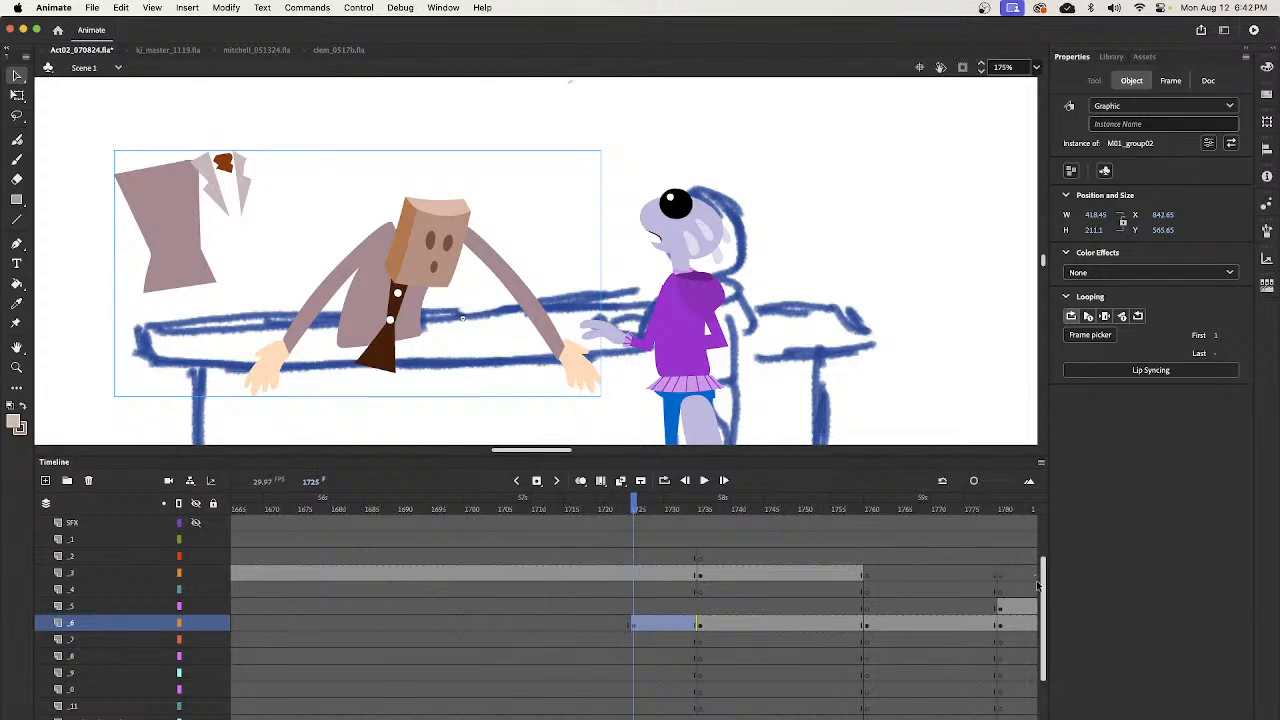
pyautogui.moveTo(1037, 585); pyautogui.dragTo(1038, 663)
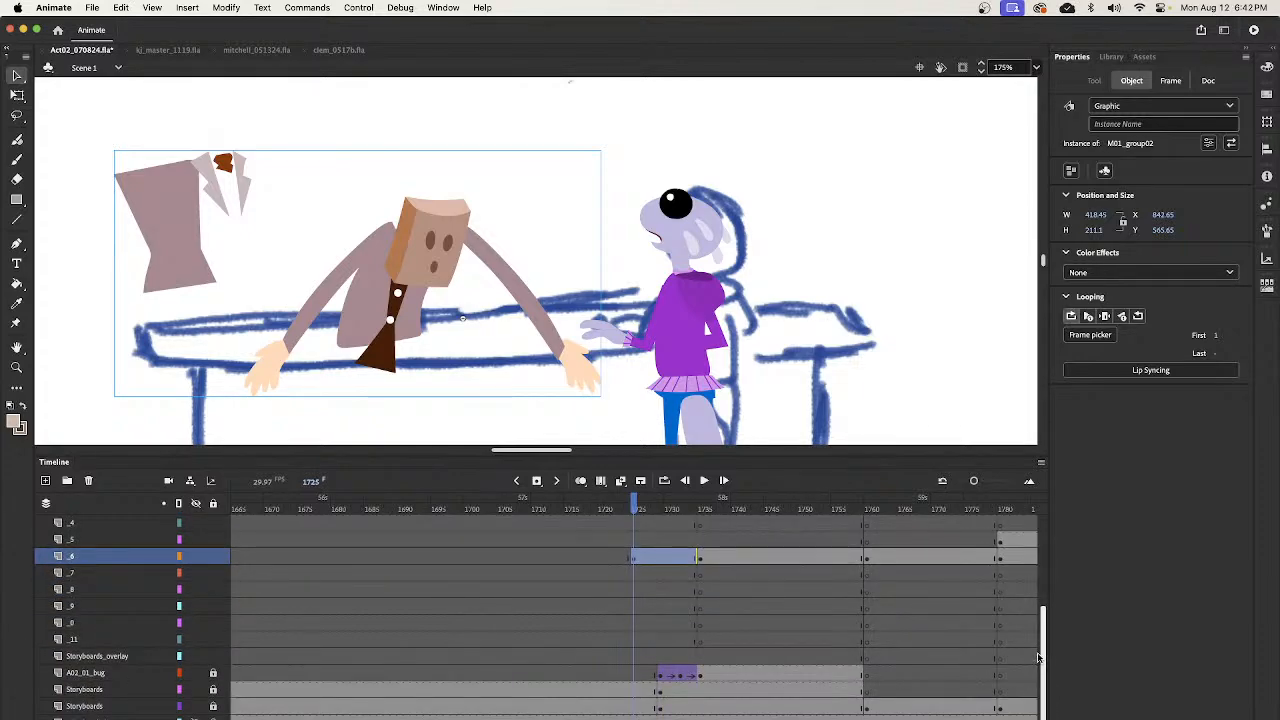
pyautogui.press('z')
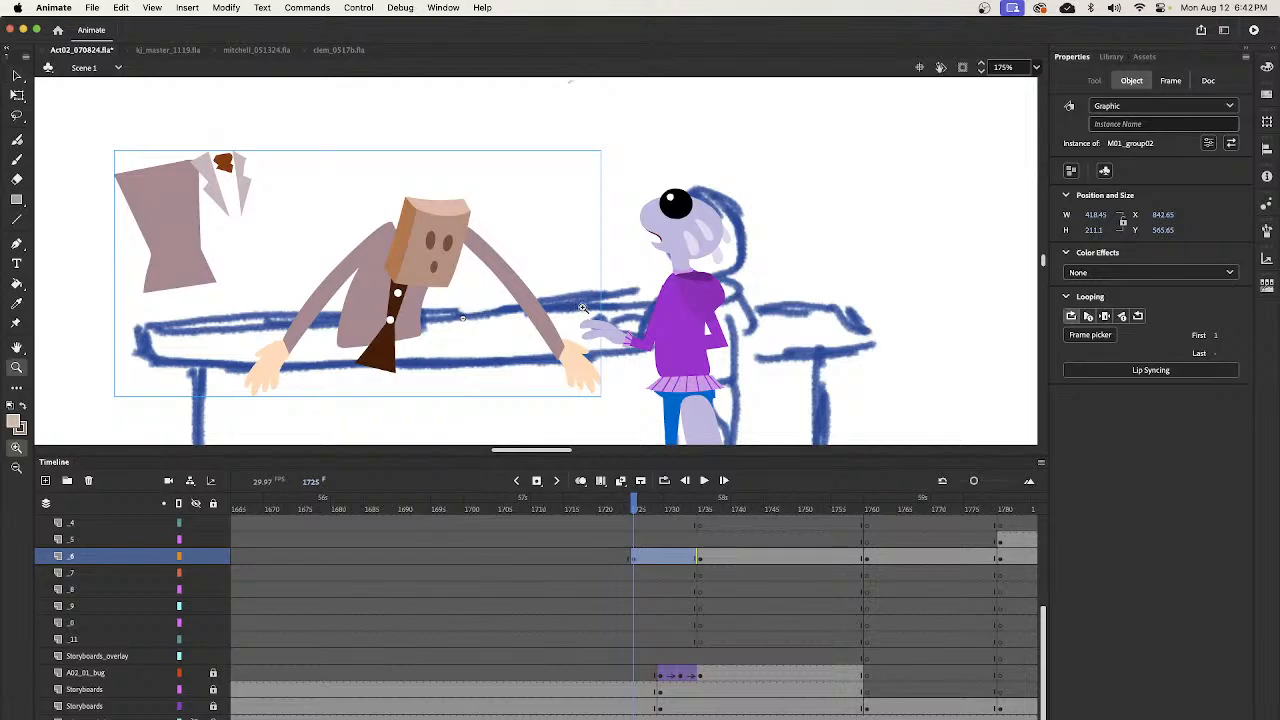
pyautogui.keyDown('alt'); pyautogui.click(580, 309); pyautogui.keyUp('alt')
pyautogui.keyDown('alt'); pyautogui.click(584, 300); pyautogui.keyUp('alt')
pyautogui.moveTo(637, 508); pyautogui.dragTo(692, 548)
pyautogui.press('v')
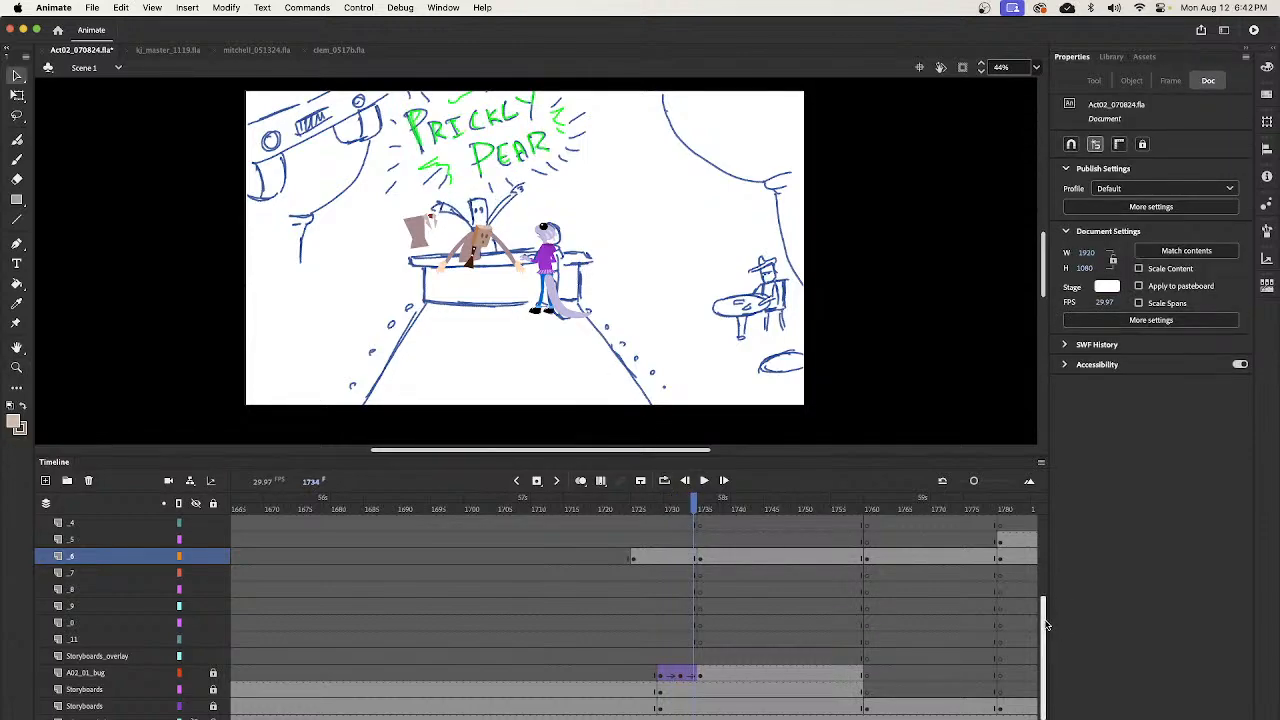
pyautogui.scroll(1, 1047, 620)
pyautogui.click(700, 517)
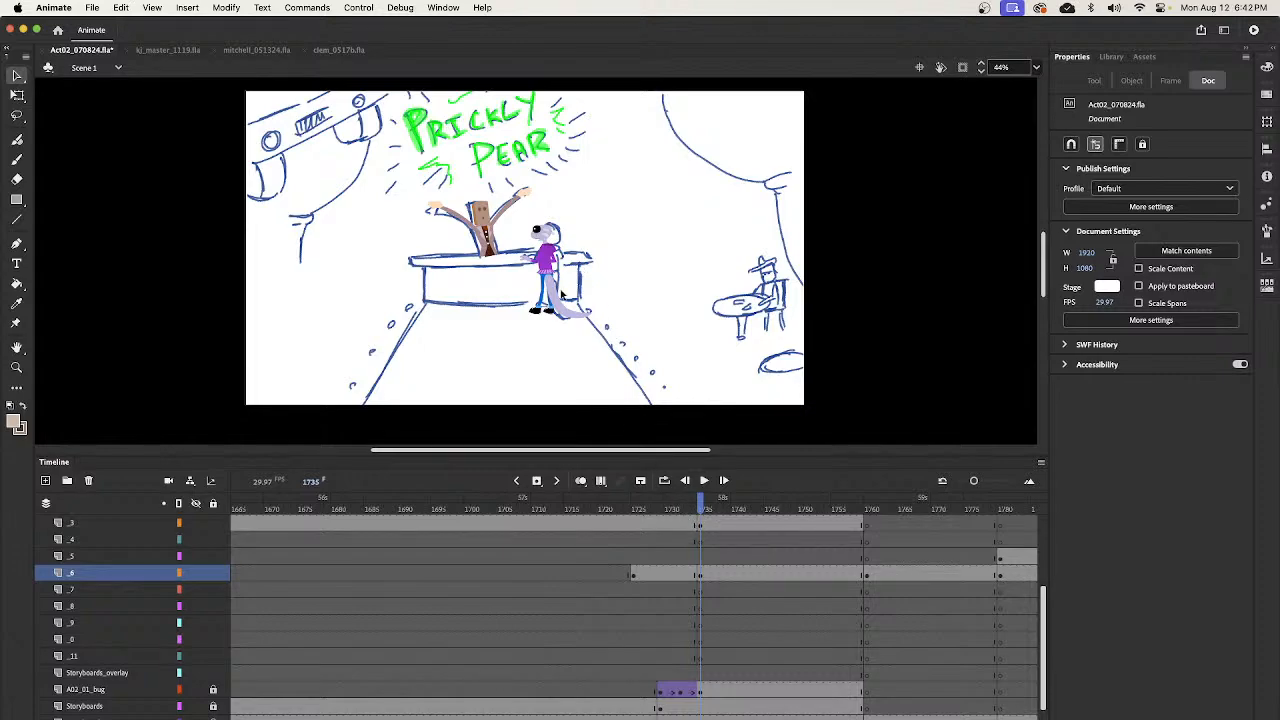
pyautogui.click(634, 575)
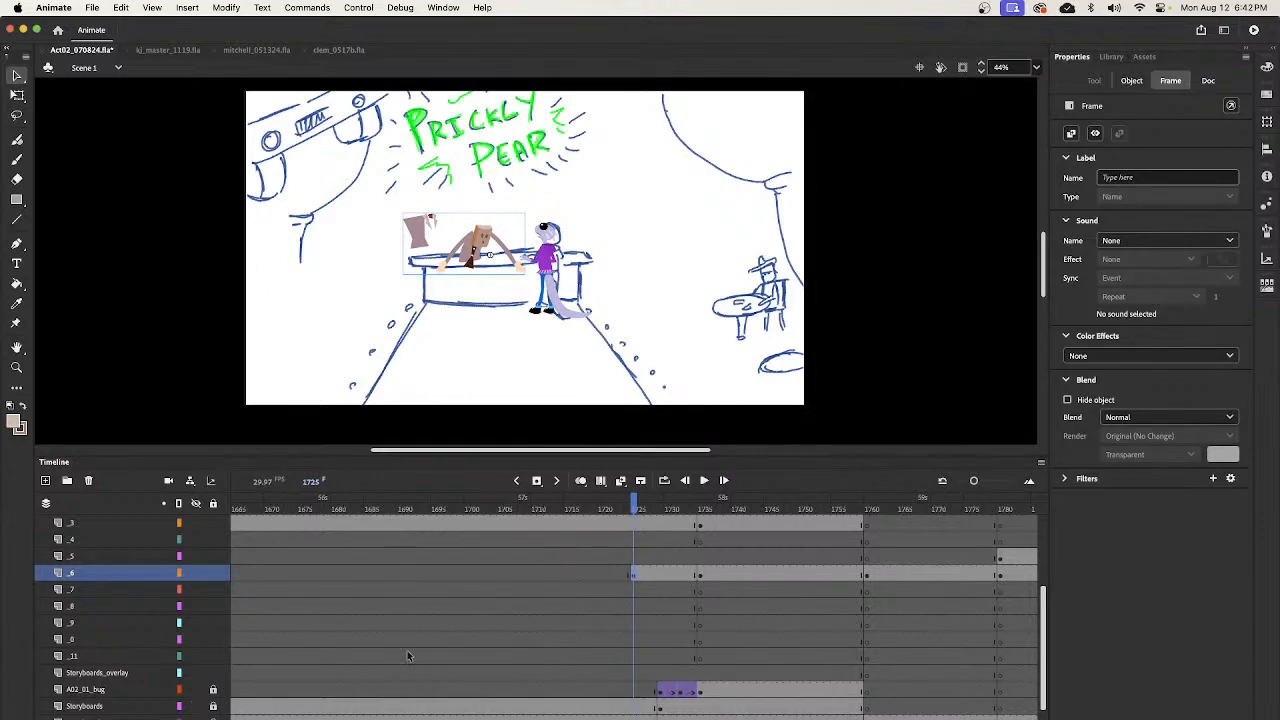
# - Toggle the visibility of the lower Storyboards layer off and on to compare the bartender with and without its sketch
pyautogui.scroll(-1, 1045, 667)
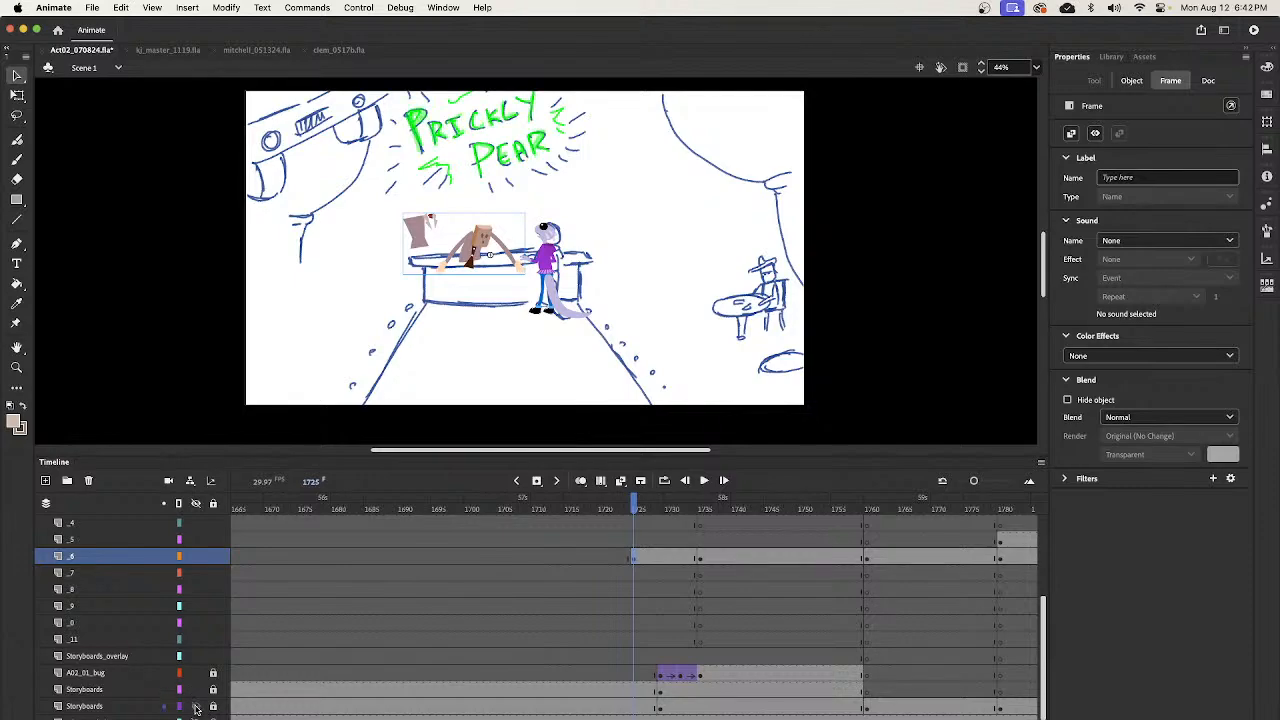
pyautogui.click(195, 706)
pyautogui.click(195, 707)
pyautogui.click(195, 707)
pyautogui.click(195, 707)
pyautogui.moveTo(1044, 610); pyautogui.dragTo(1045, 593)
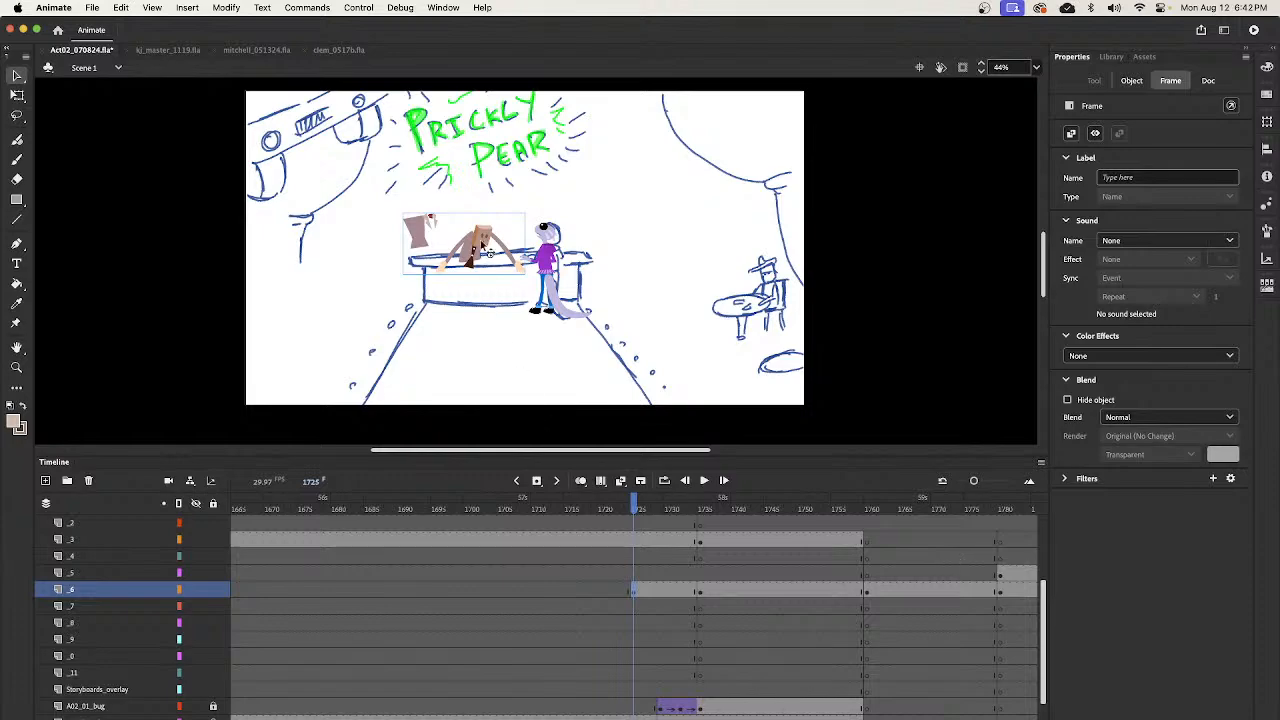
# - Open the M01_group02 bartender symbol for editing and add a new top layer named MASK
pyautogui.doubleClick(490, 252)
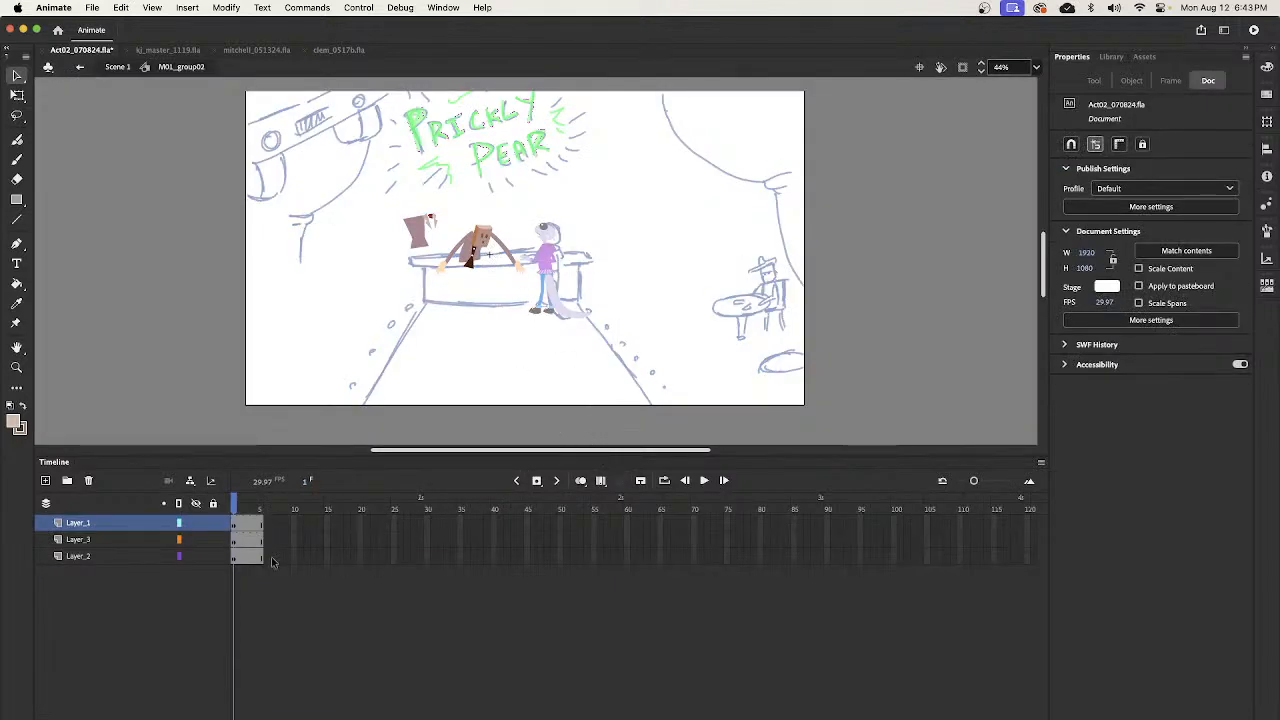
pyautogui.click(45, 481)
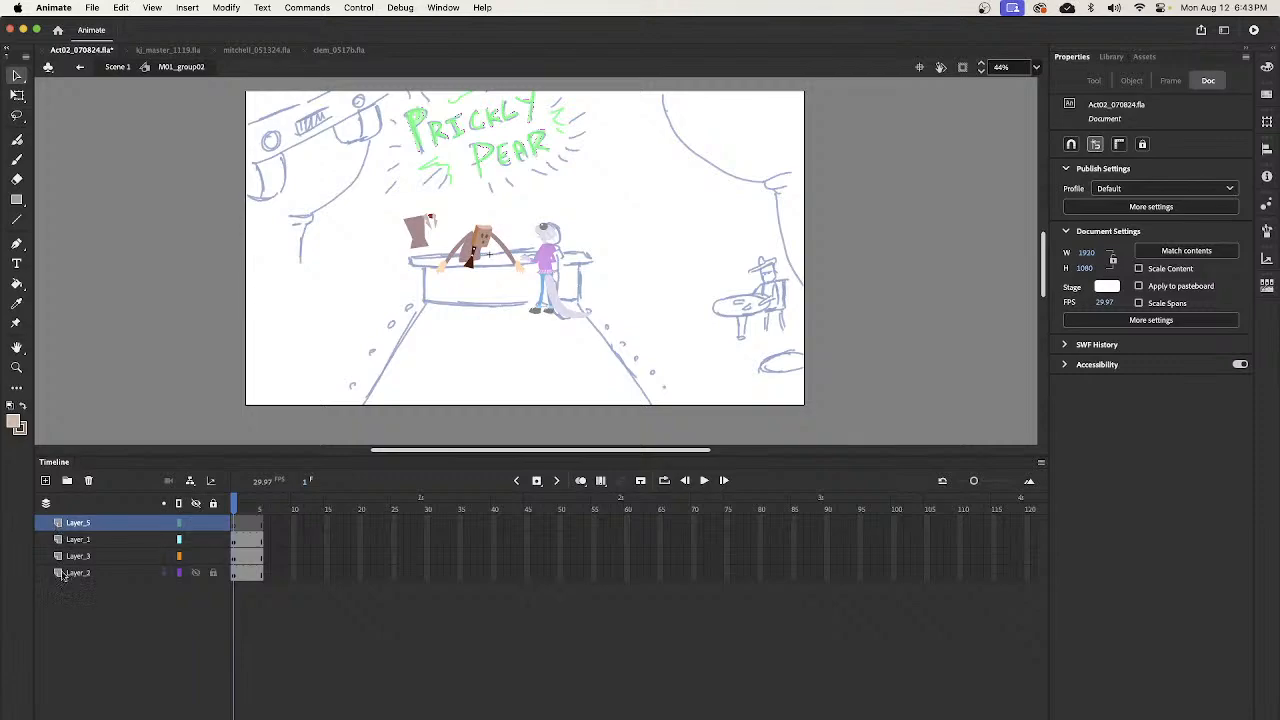
pyautogui.doubleClick(84, 523)
pyautogui.write('M')
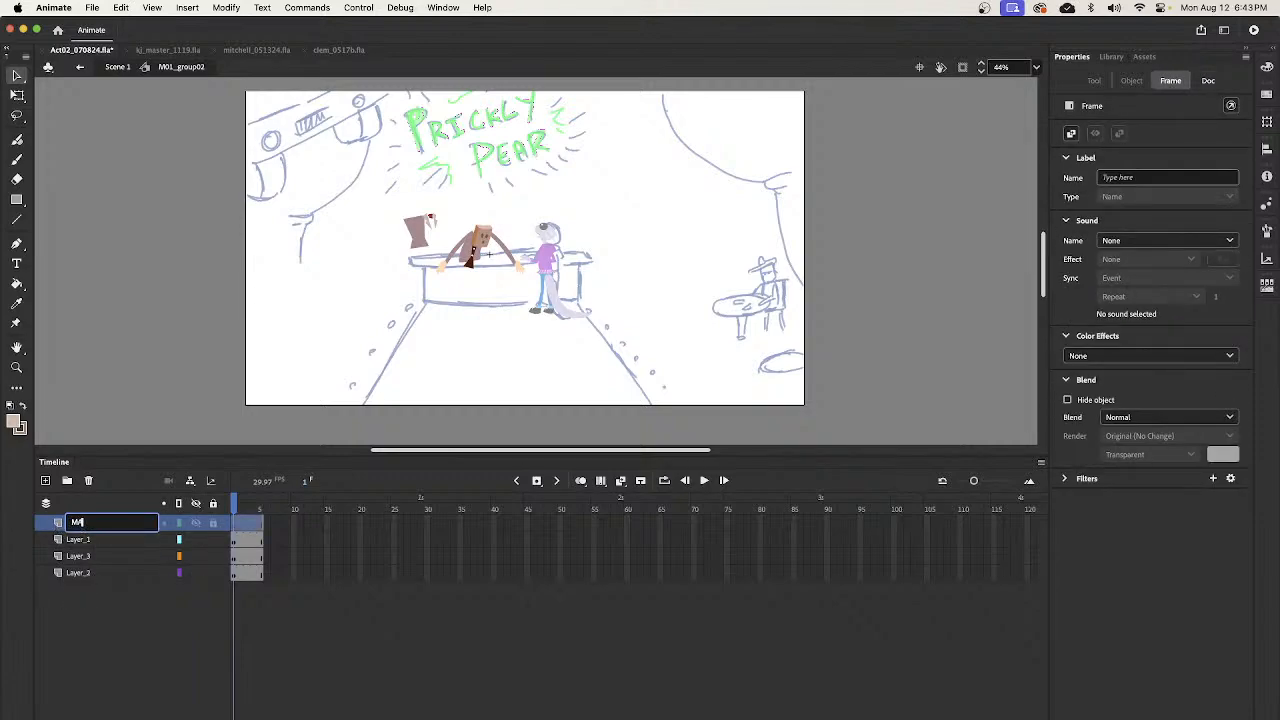
pyautogui.write('ASK')
pyautogui.press('Return')
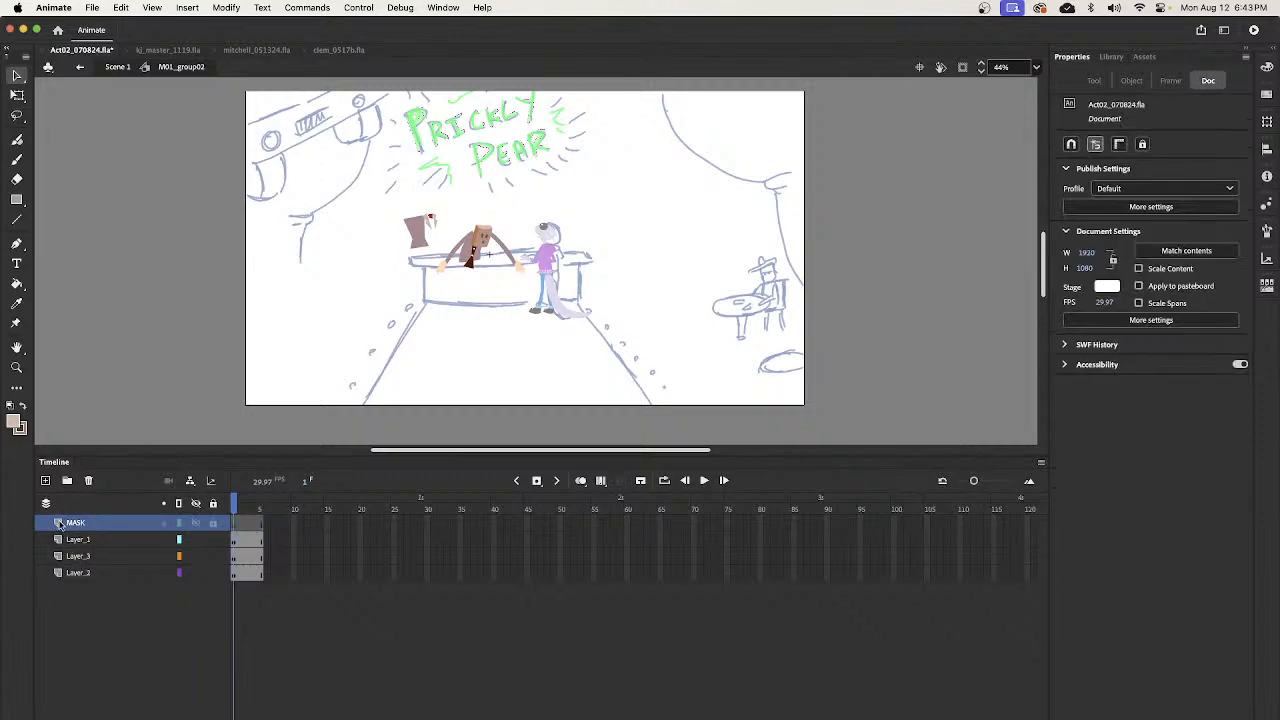
# - Set the MASK layer's type to Mask and nest Layer_1, Layer_3 and Layer_2 under it as masked layers
pyautogui.doubleClick(57, 522)
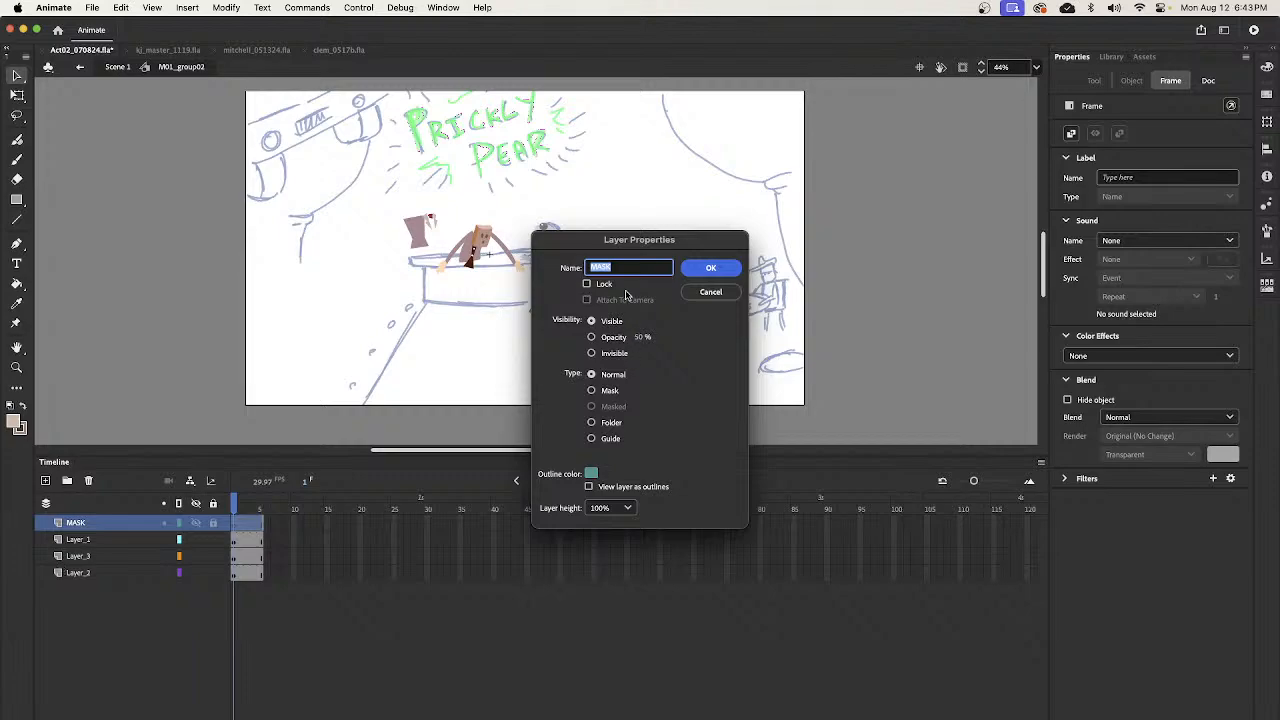
pyautogui.click(590, 391)
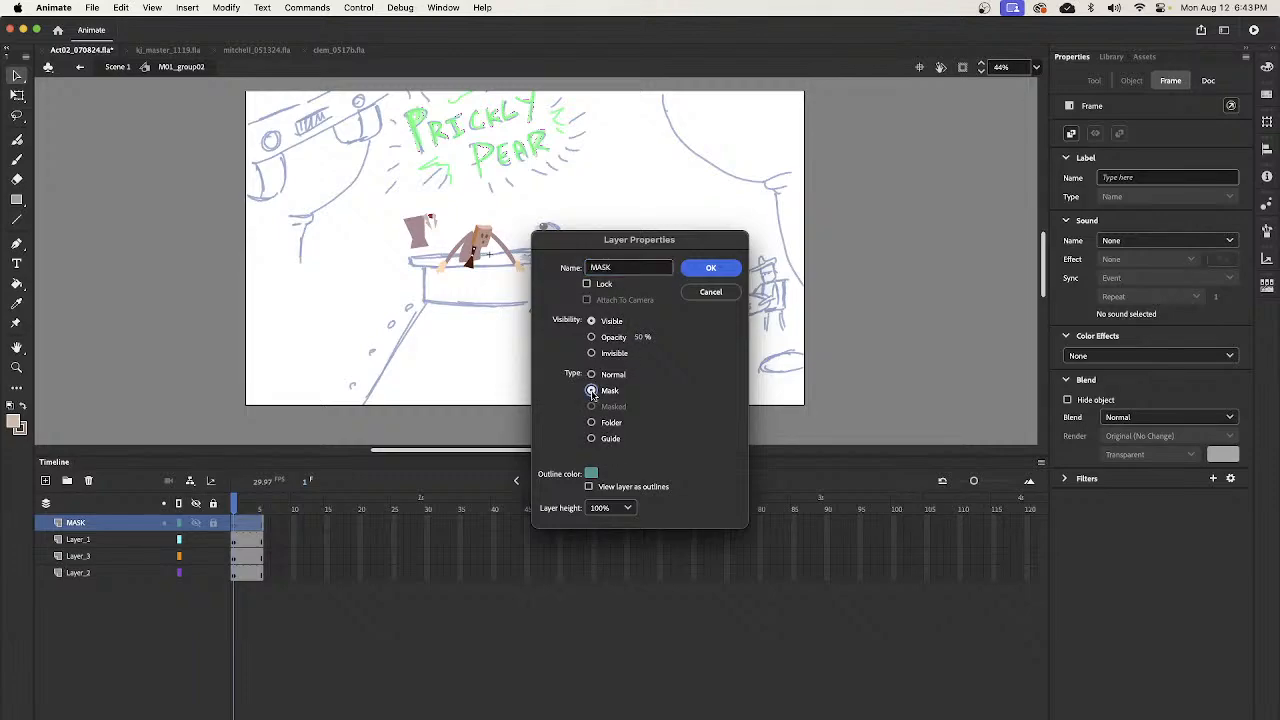
pyautogui.click(705, 268)
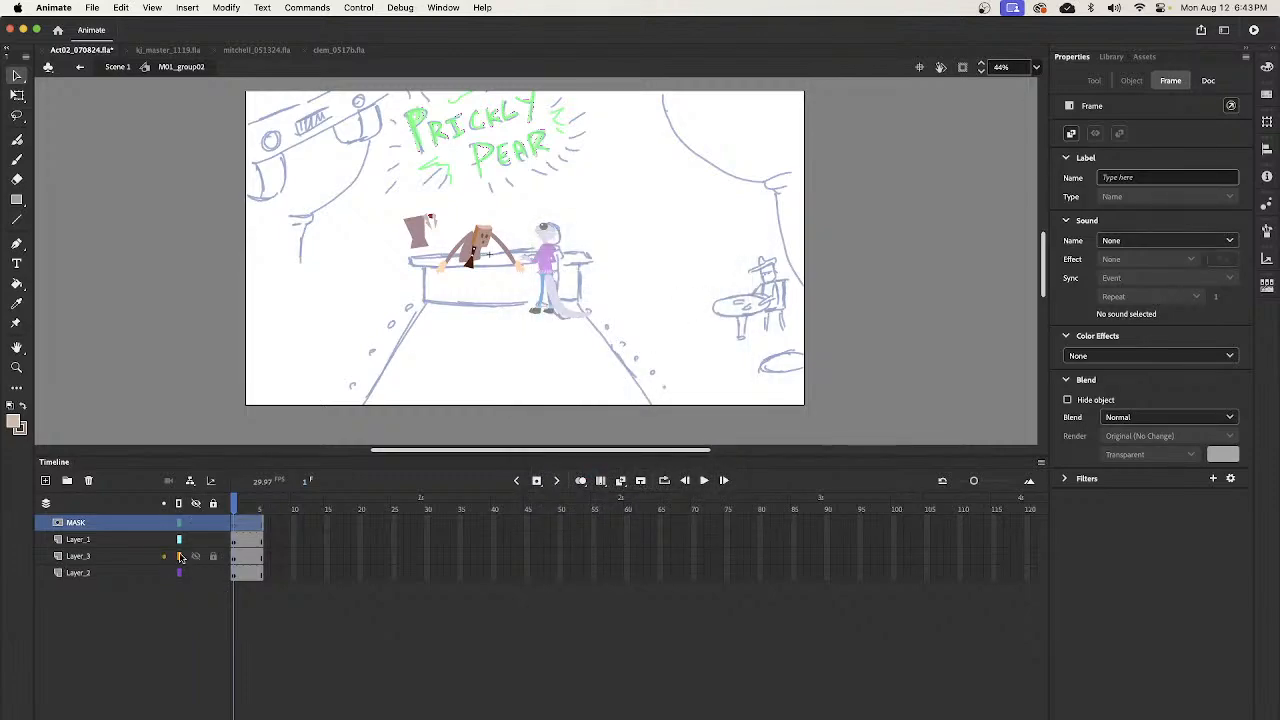
pyautogui.click(130, 539)
pyautogui.keyDown('shift'); pyautogui.click(126, 572); pyautogui.keyUp('shift')
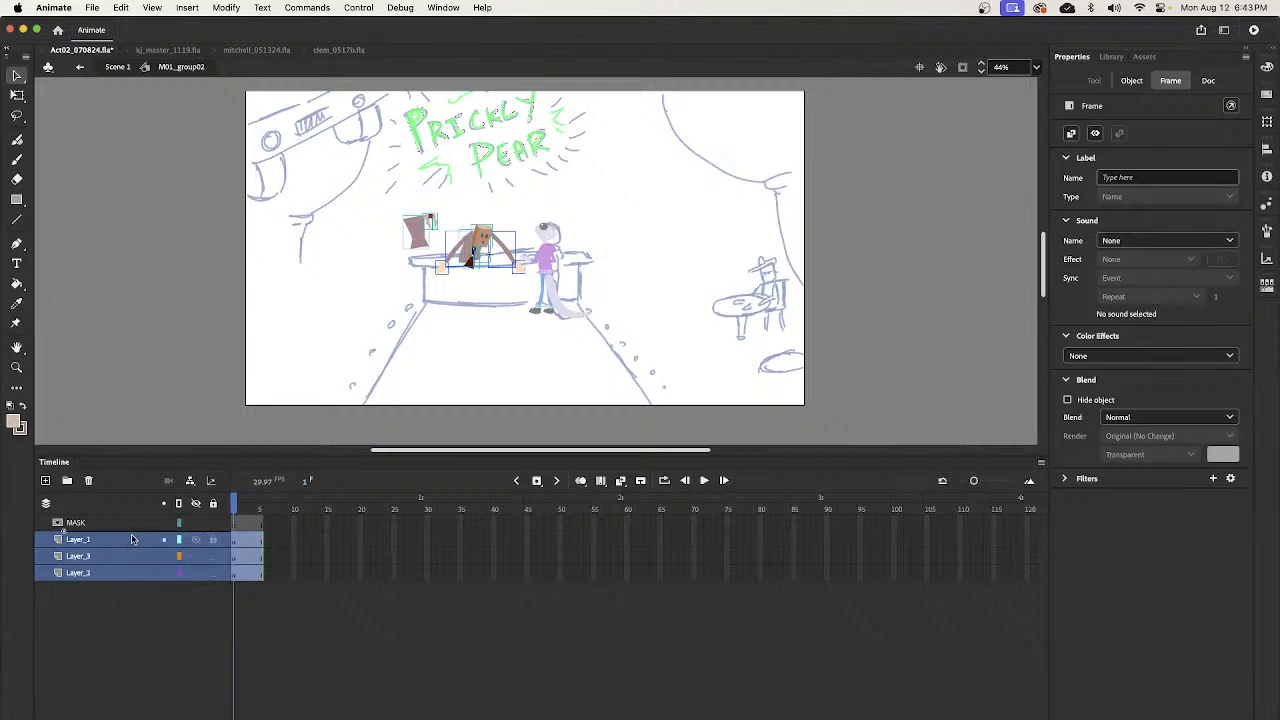
pyautogui.moveTo(139, 533); pyautogui.dragTo(142, 524)
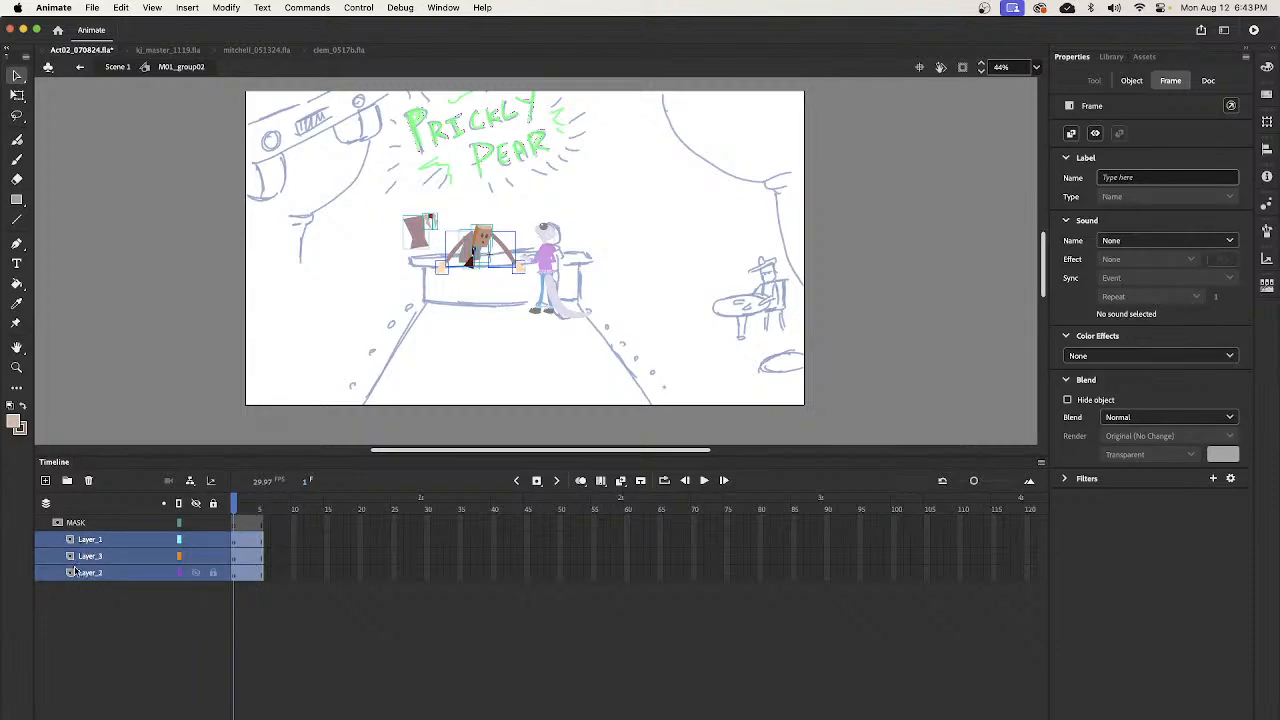
# - Draw a bright green rectangle about 529 by 188 px on MASK over the bartender above the counter edge, and remove its outline
pyautogui.click(237, 523)
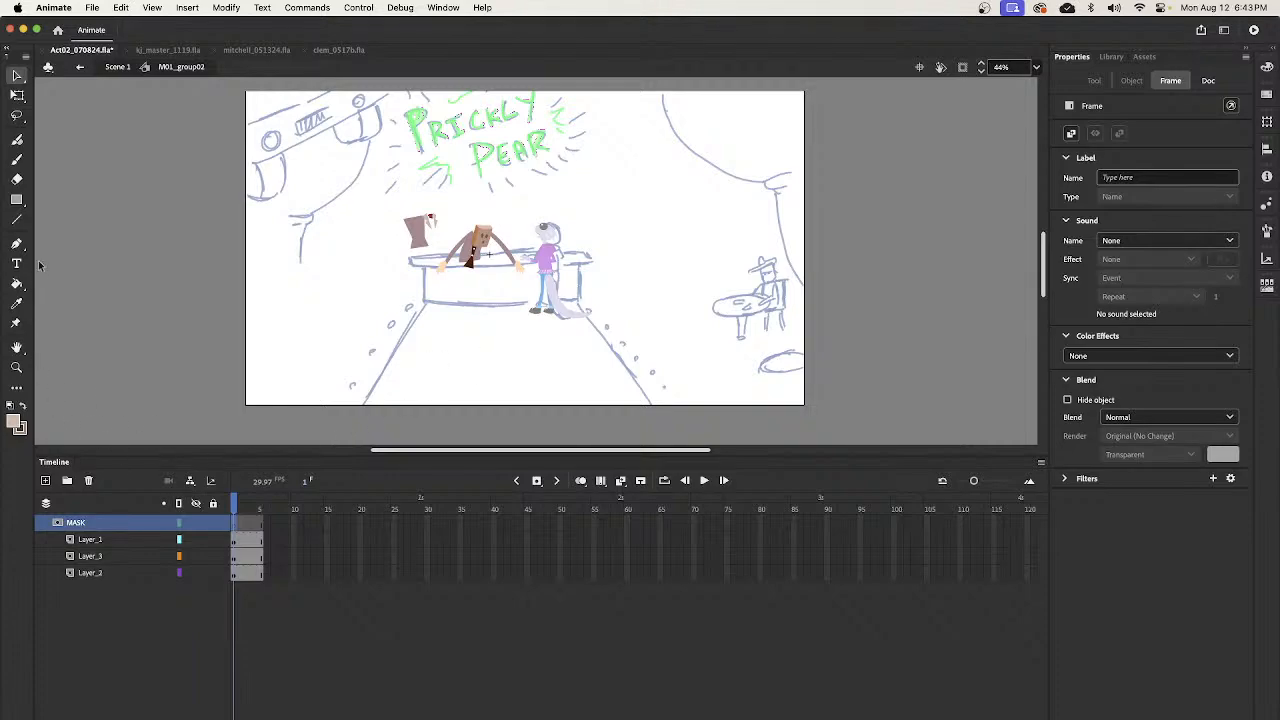
pyautogui.click(17, 200)
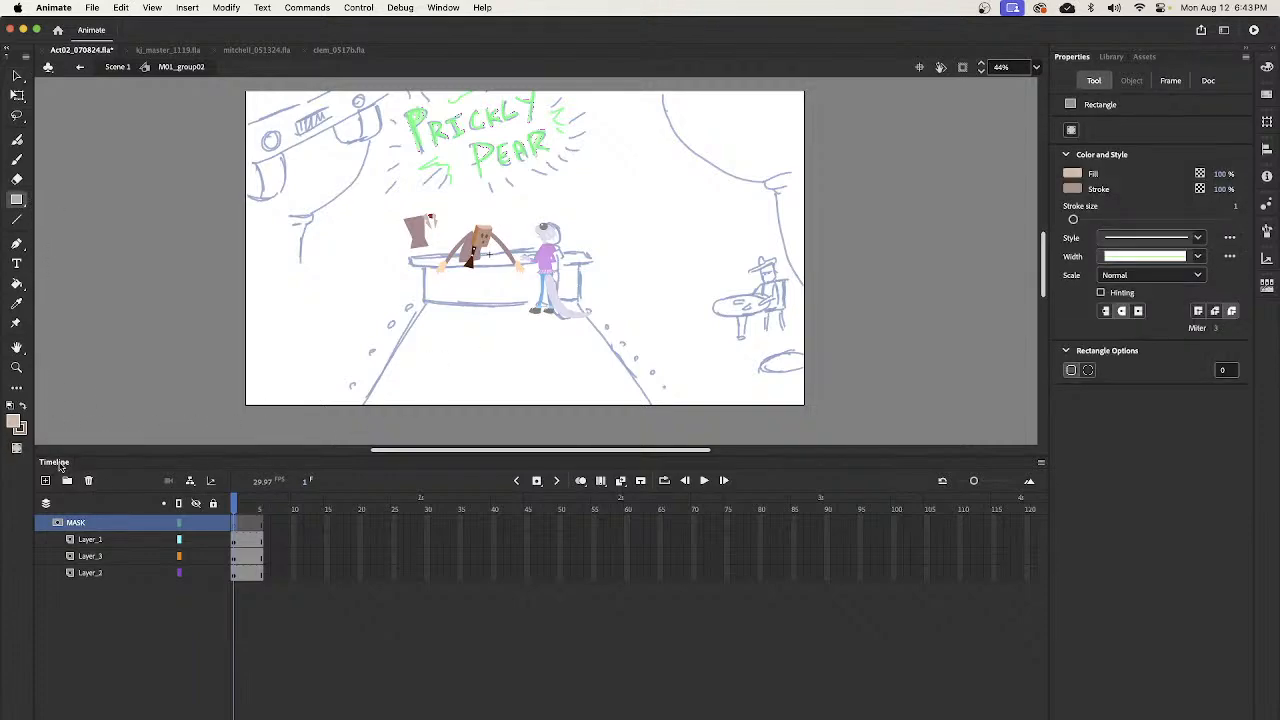
pyautogui.click(13, 421)
pyautogui.click(184, 468)
pyautogui.moveTo(432, 204)
pyautogui.mouseDown()
pyautogui.moveTo(544, 256)
pyautogui.moveTo(587, 257)
pyautogui.mouseUp()
pyautogui.press('v')
pyautogui.click(587, 248)
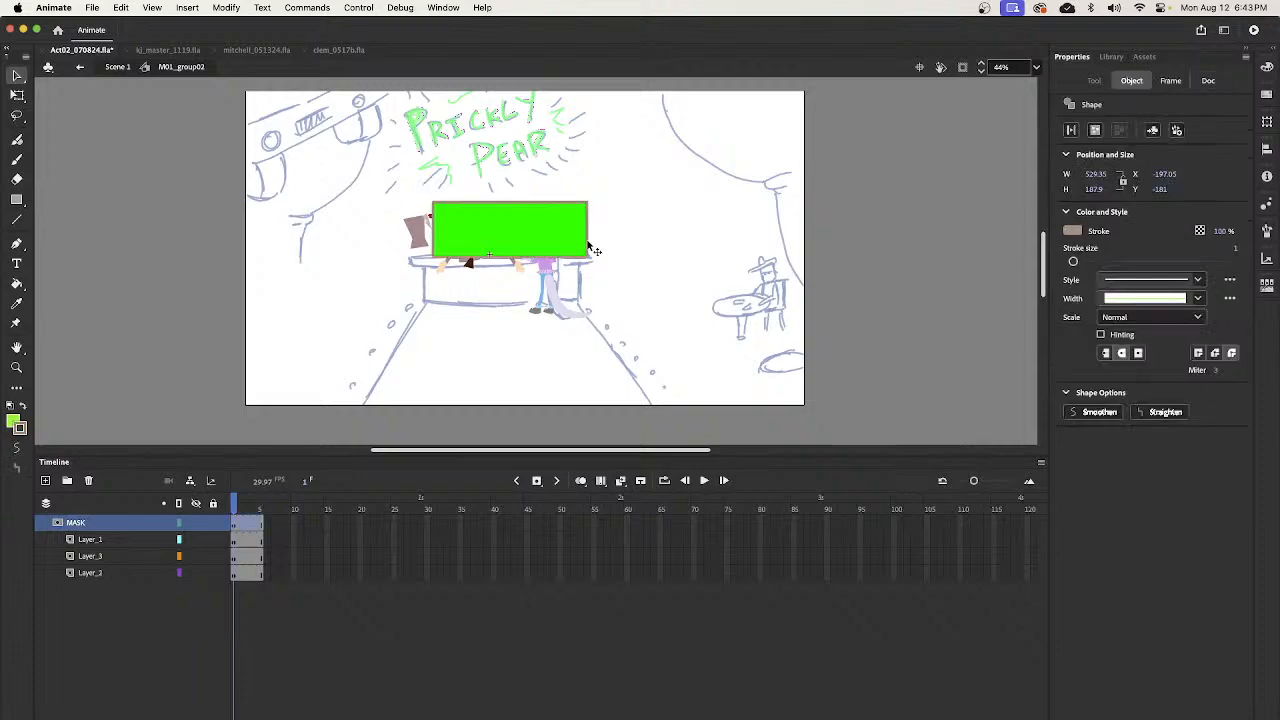
pyautogui.click(582, 298)
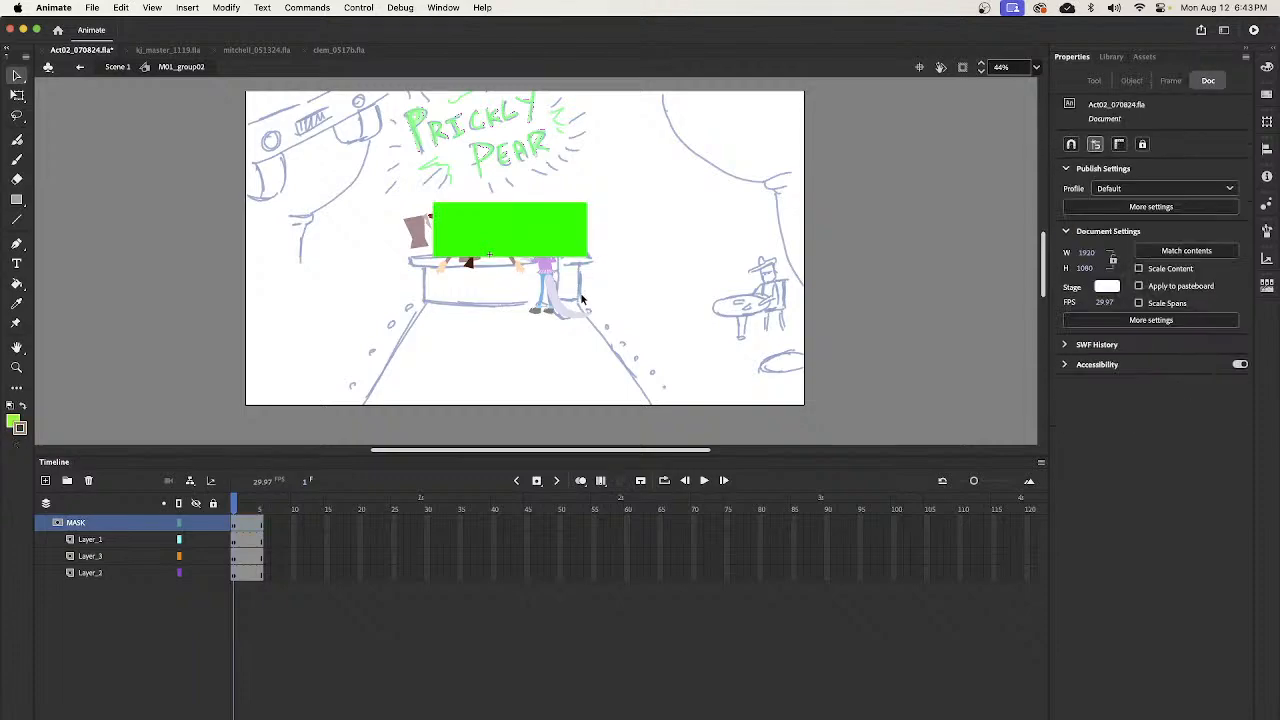
# - Delete the spare vest and collar pieces beside the bartender and lock all layers to apply the mask
pyautogui.click(212, 503)
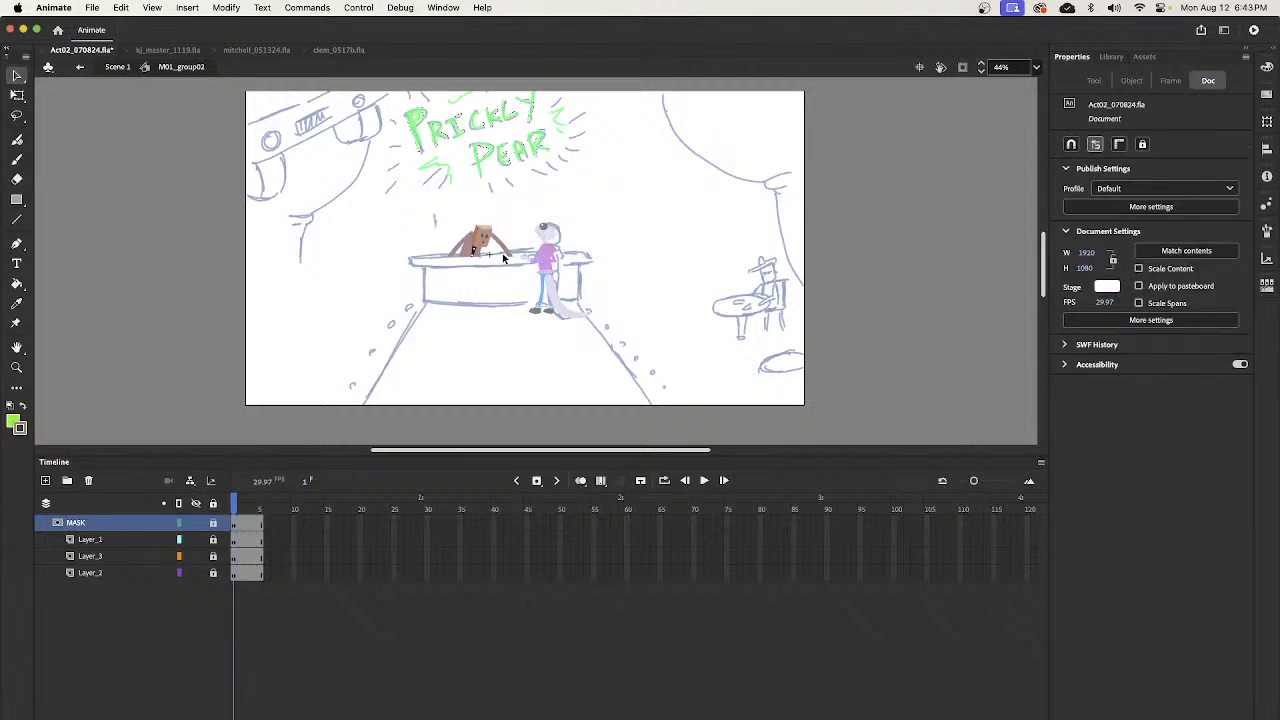
pyautogui.click(212, 503)
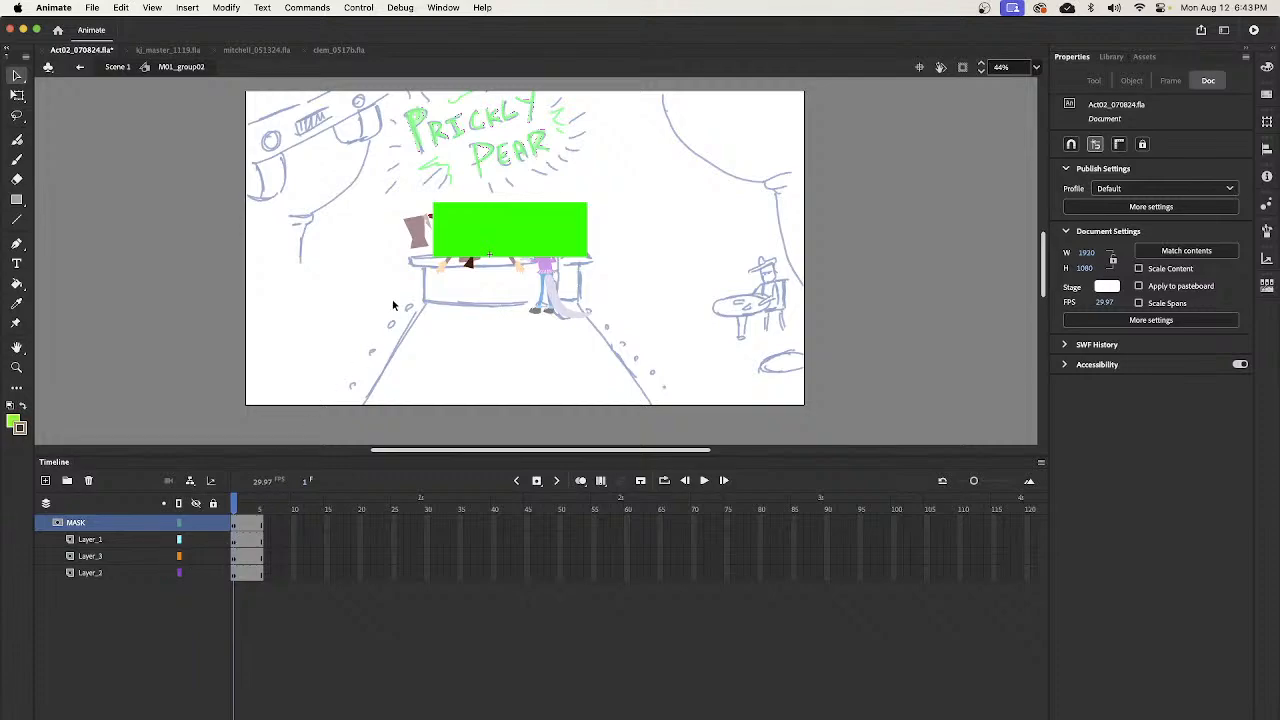
pyautogui.click(421, 243)
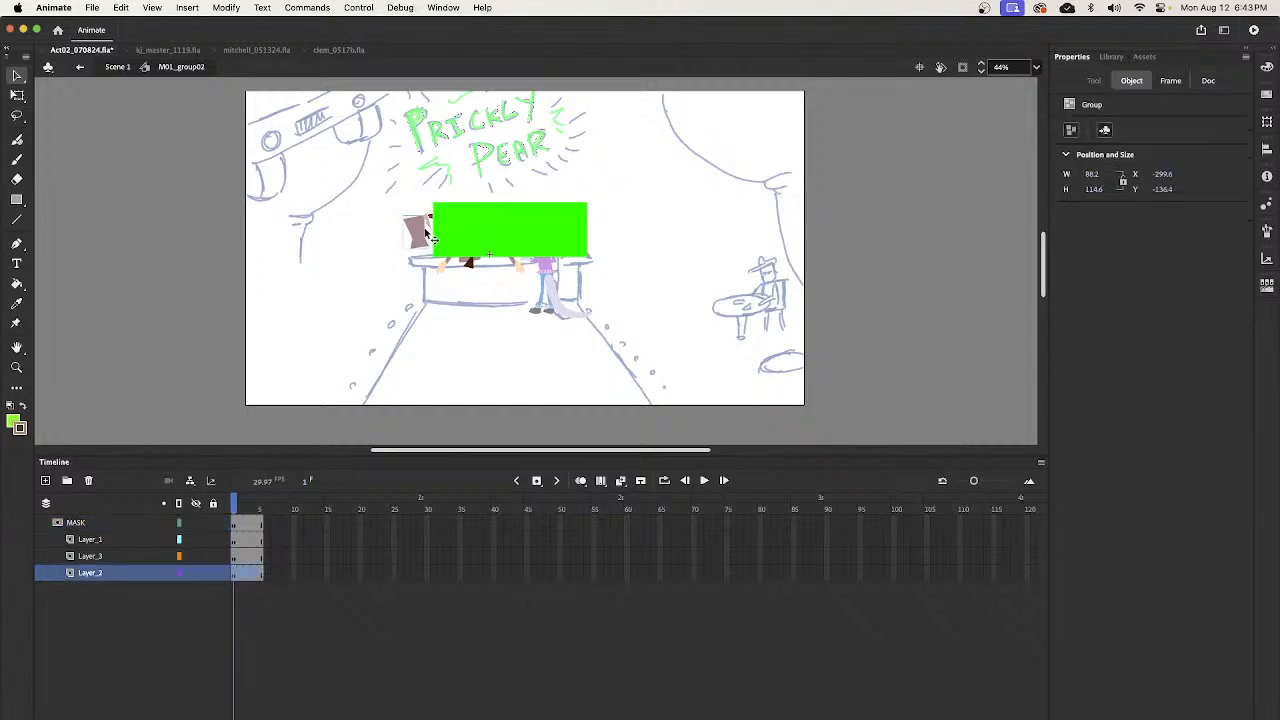
pyautogui.click(196, 527)
pyautogui.moveTo(377, 207); pyautogui.dragTo(446, 258)
pyautogui.press('Delete')
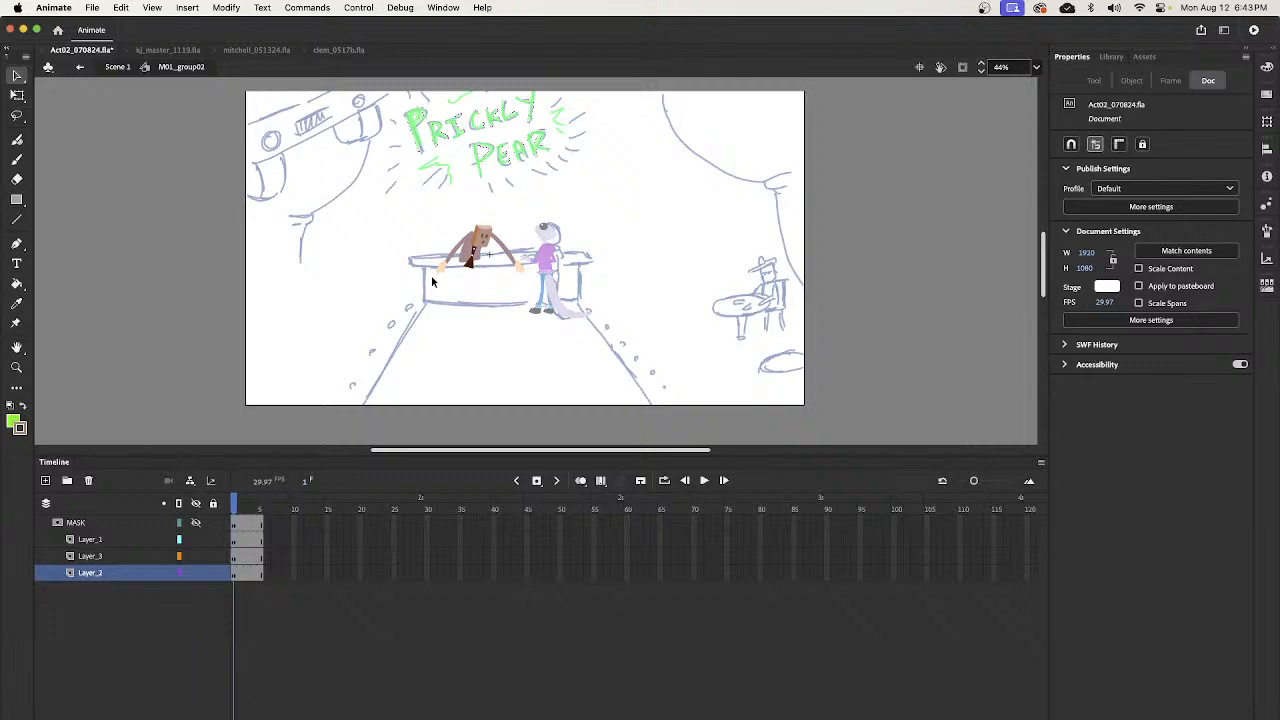
pyautogui.click(196, 522)
pyautogui.click(213, 504)
# - Return to Scene 1 and move the slumped-pose keyframe on layer _6 to frame 1732
pyautogui.click(117, 67)
pyautogui.moveTo(636, 509)
pyautogui.mouseDown()
pyautogui.moveTo(743, 509)
pyautogui.moveTo(640, 509)
pyautogui.mouseUp()
pyautogui.click(635, 631)
pyautogui.moveTo(635, 631); pyautogui.dragTo(674, 626)
pyautogui.moveTo(1034, 590)
pyautogui.mouseDown()
pyautogui.moveTo(1038, 560)
pyautogui.moveTo(1035, 575)
pyautogui.mouseUp()
pyautogui.click(368, 510)
pyautogui.moveTo(370, 512)
pyautogui.mouseDown()
pyautogui.moveTo(323, 530)
pyautogui.moveTo(366, 550)
pyautogui.moveTo(331, 565)
pyautogui.moveTo(345, 580)
pyautogui.moveTo(373, 580)
pyautogui.mouseUp()
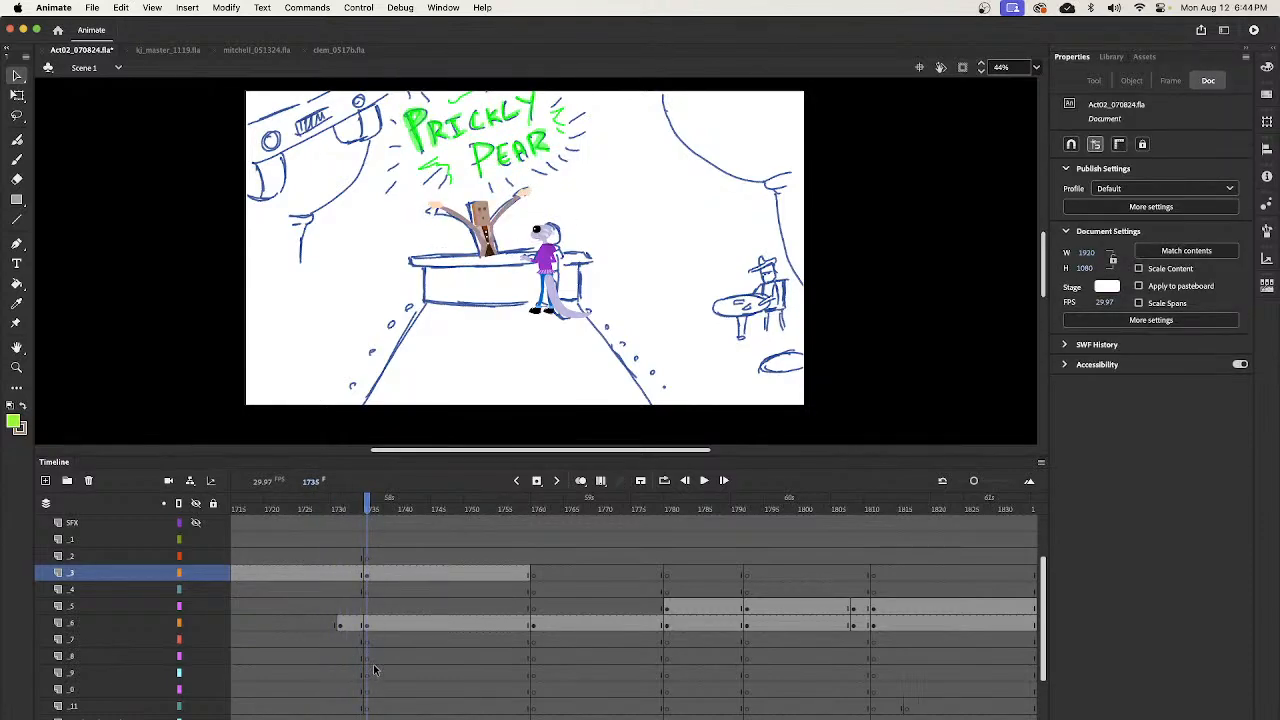
pyautogui.click(369, 627)
pyautogui.click(342, 627)
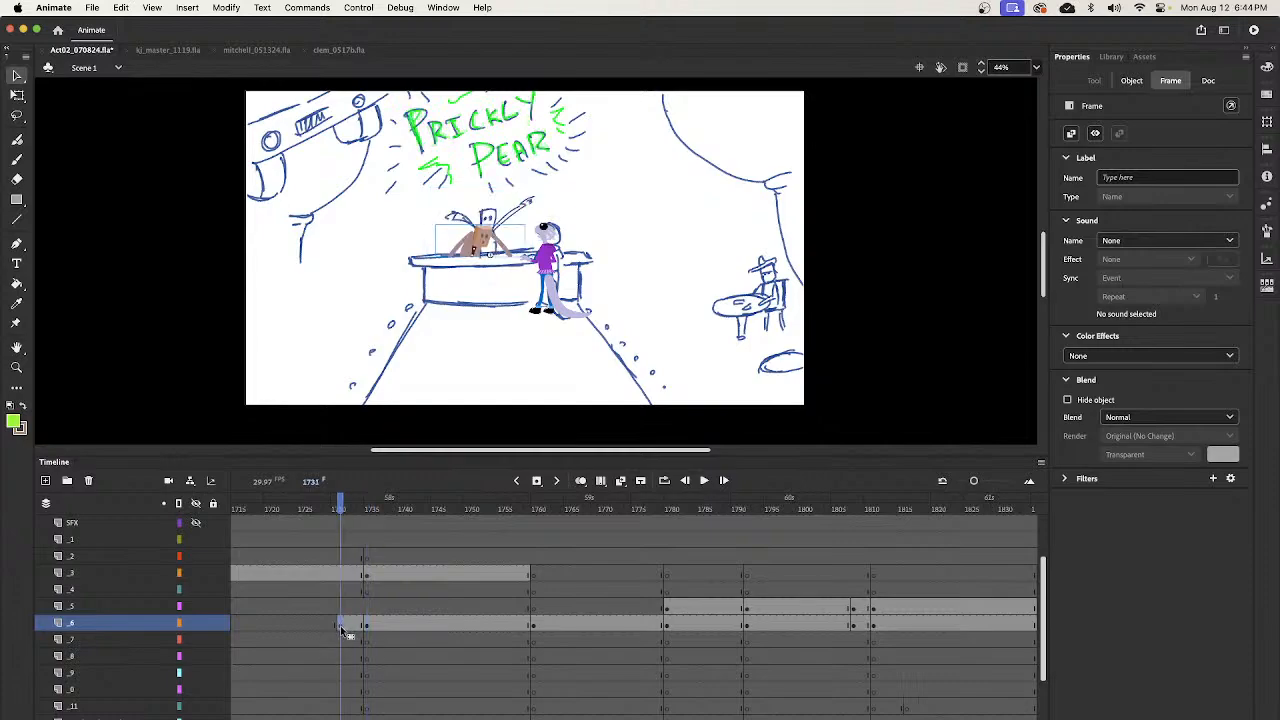
pyautogui.click(348, 628)
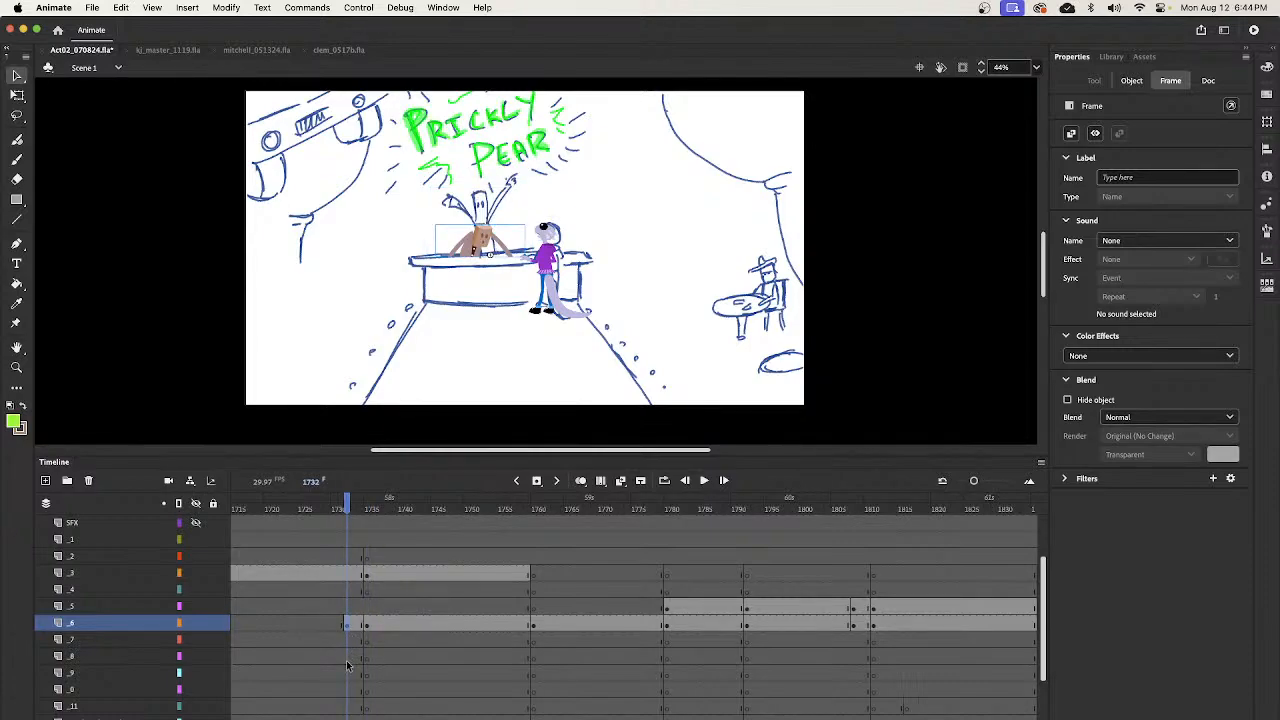
# - Scrub between frames 1732 and 1735 to examine the change from the slumped pose to the raised-arms pose
pyautogui.click(366, 627)
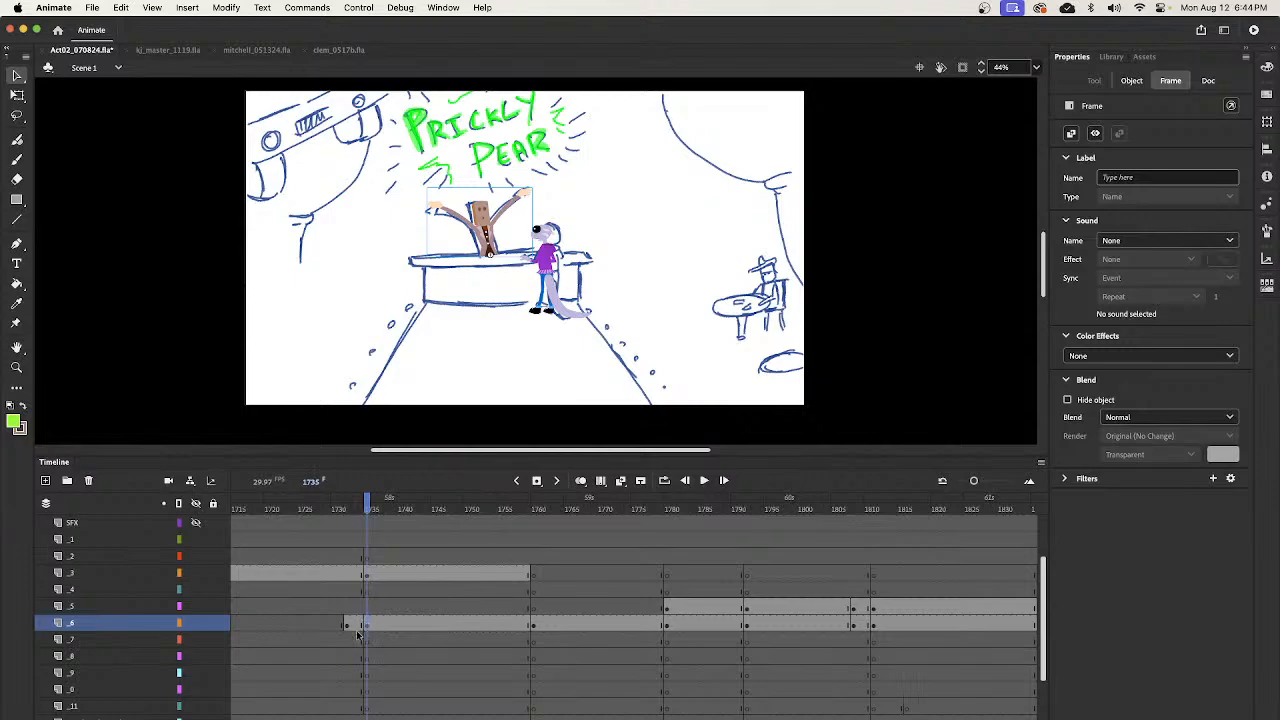
pyautogui.click(348, 625)
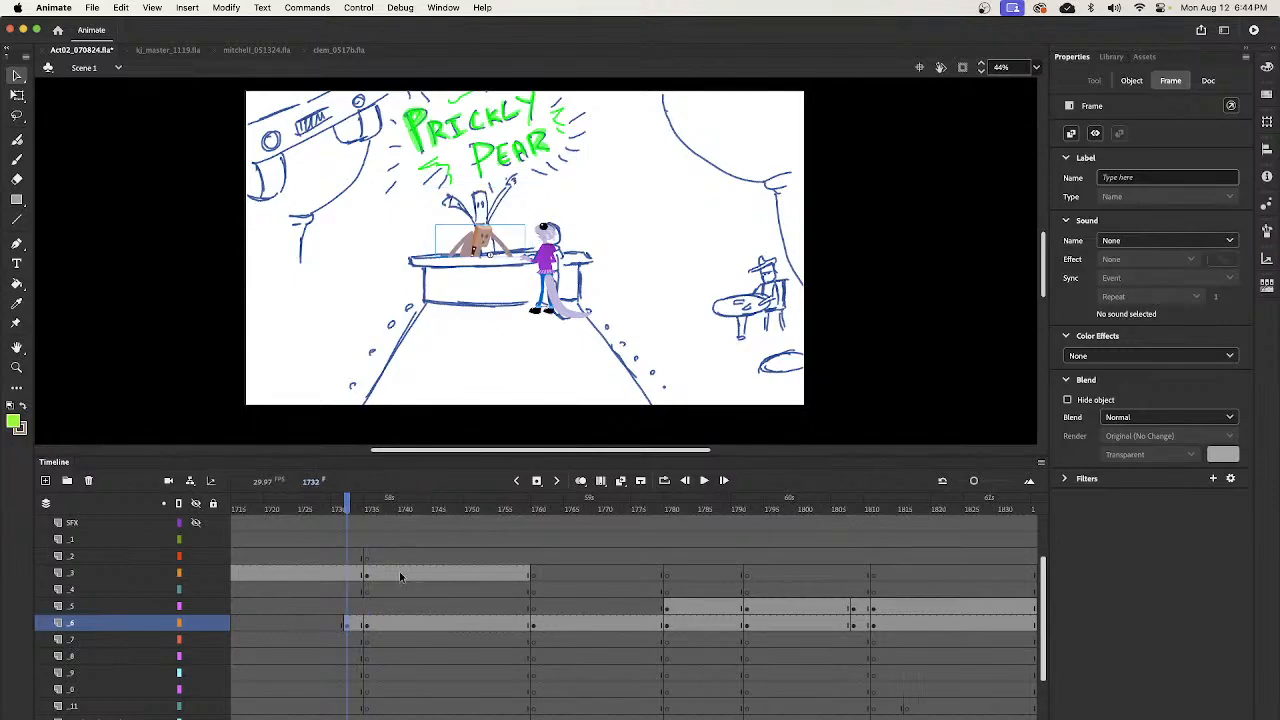
pyautogui.click(366, 505)
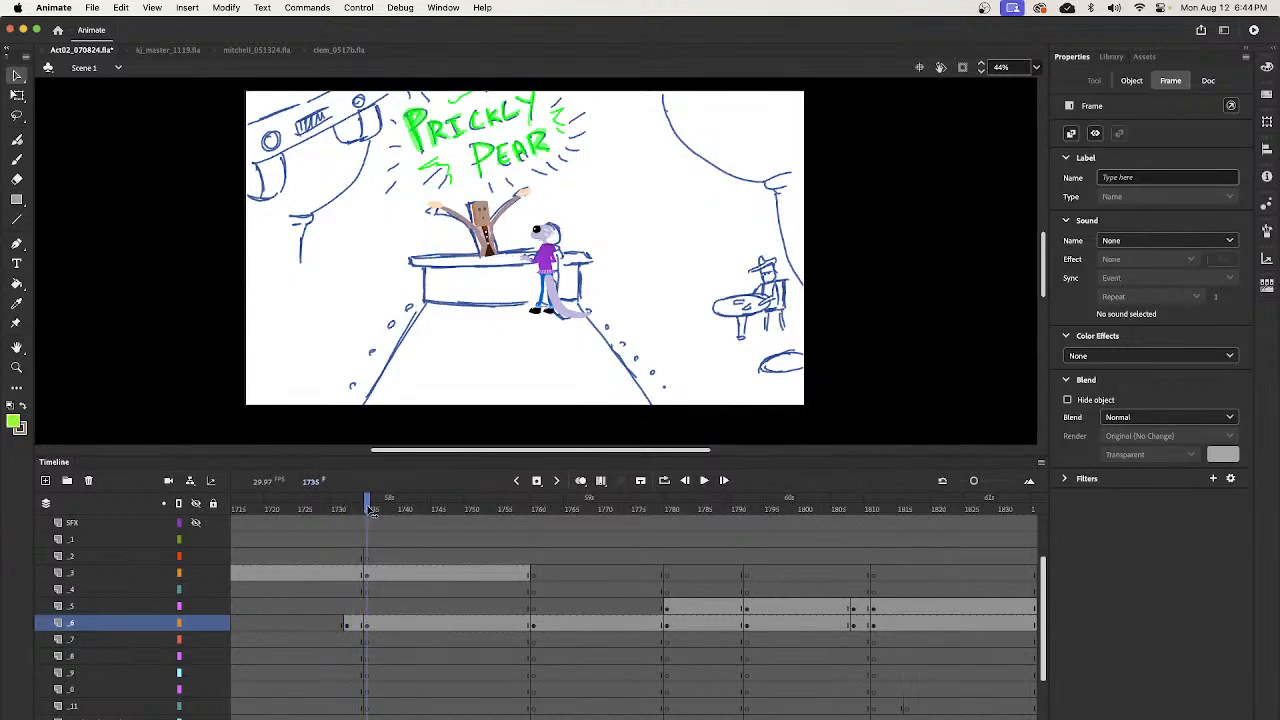
pyautogui.click(363, 510)
pyautogui.click(371, 512)
pyautogui.click(360, 514)
pyautogui.click(369, 514)
pyautogui.click(360, 516)
pyautogui.click(367, 516)
pyautogui.moveTo(367, 527); pyautogui.dragTo(348, 528)
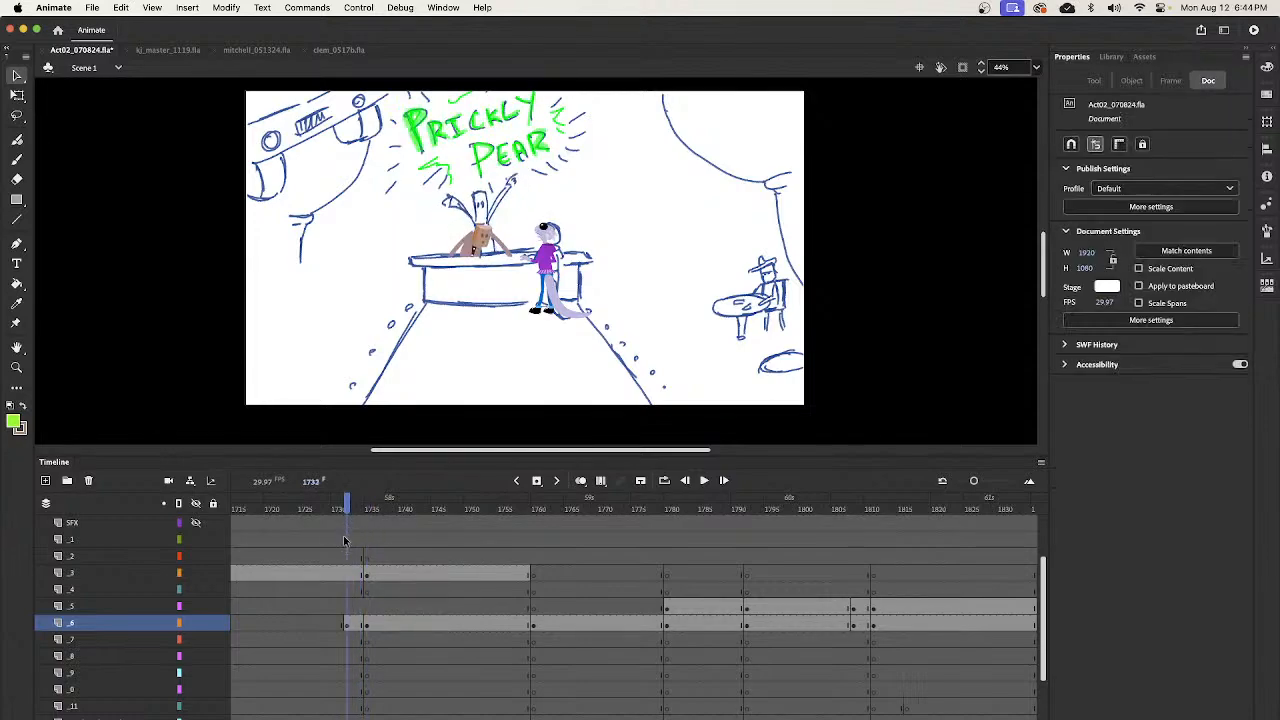
# - In M01_group02, unlock the three artwork layers, insert keyframes at frame 4, outline MASK, and nudge the bartender slightly up and left
pyautogui.click(347, 627)
pyautogui.click(489, 247)
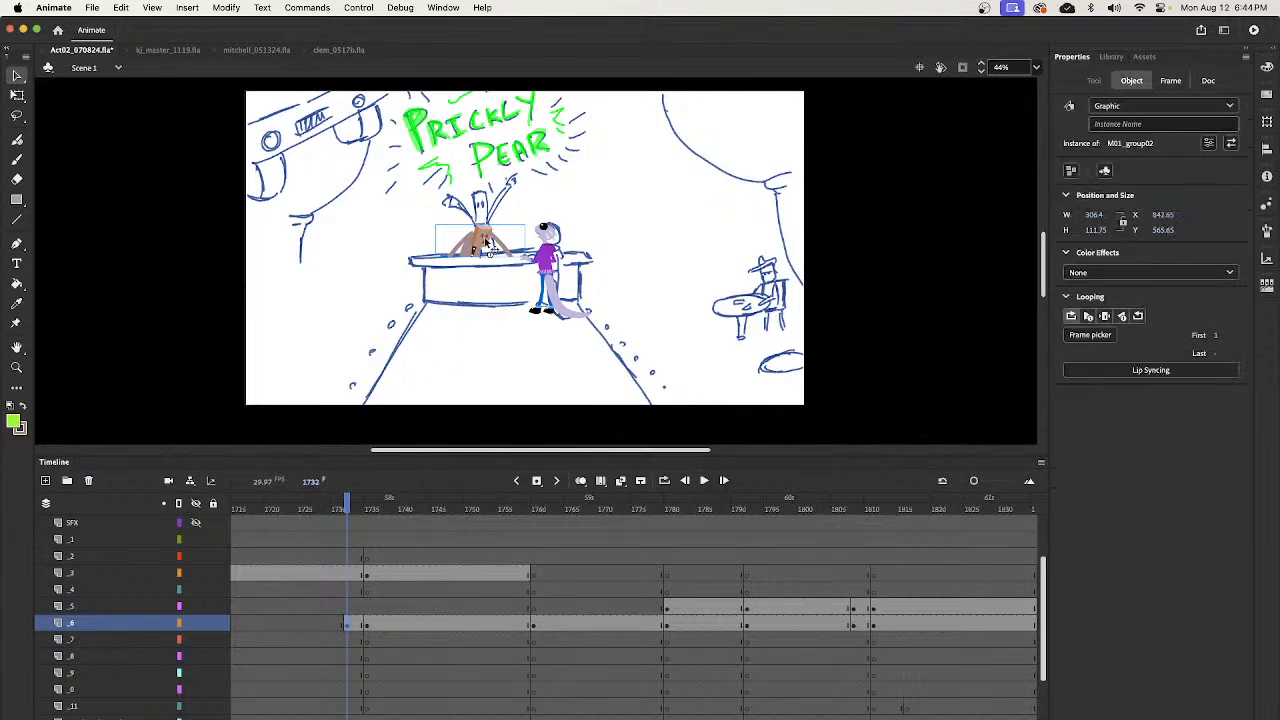
pyautogui.doubleClick(486, 250)
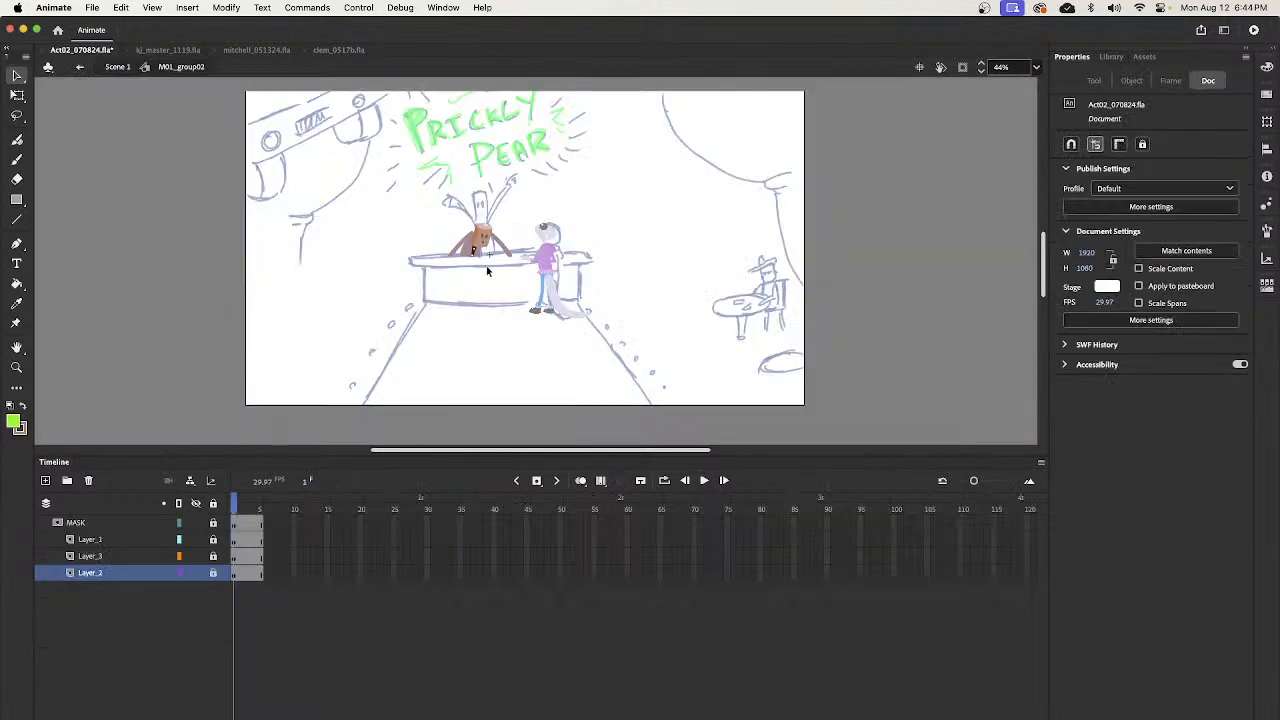
pyautogui.click(252, 543)
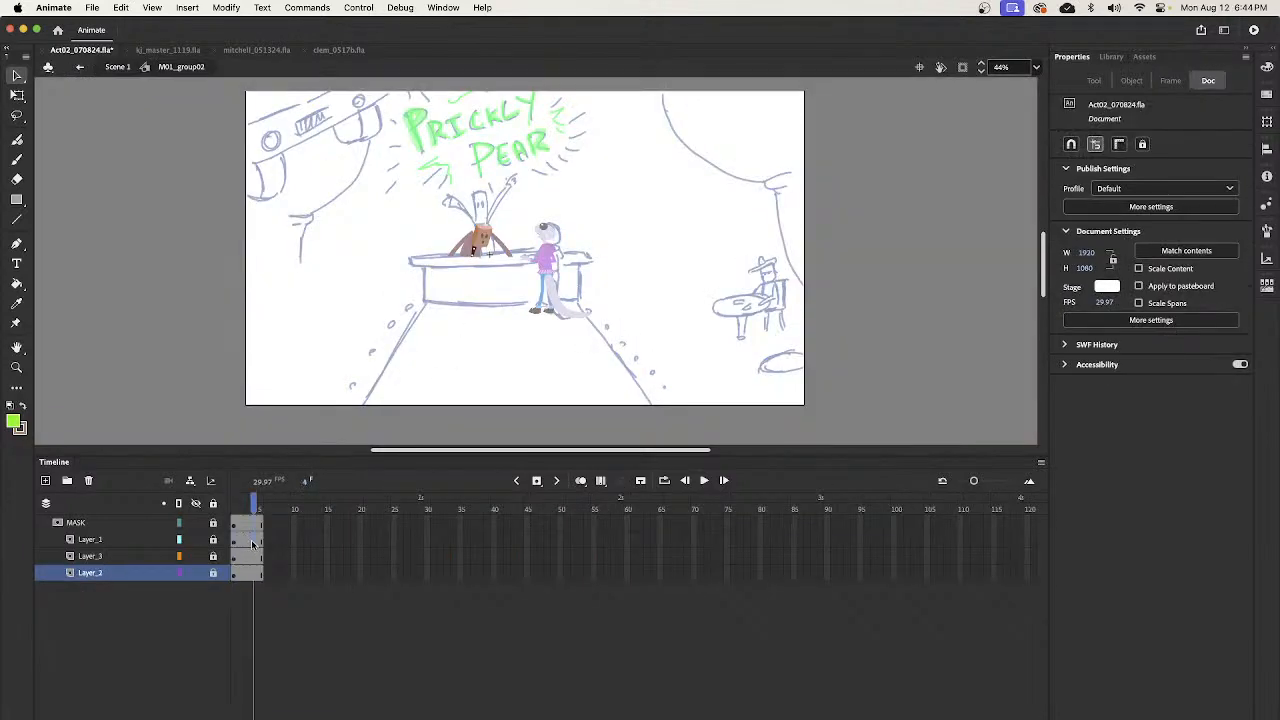
pyautogui.moveTo(252, 586); pyautogui.dragTo(250, 604)
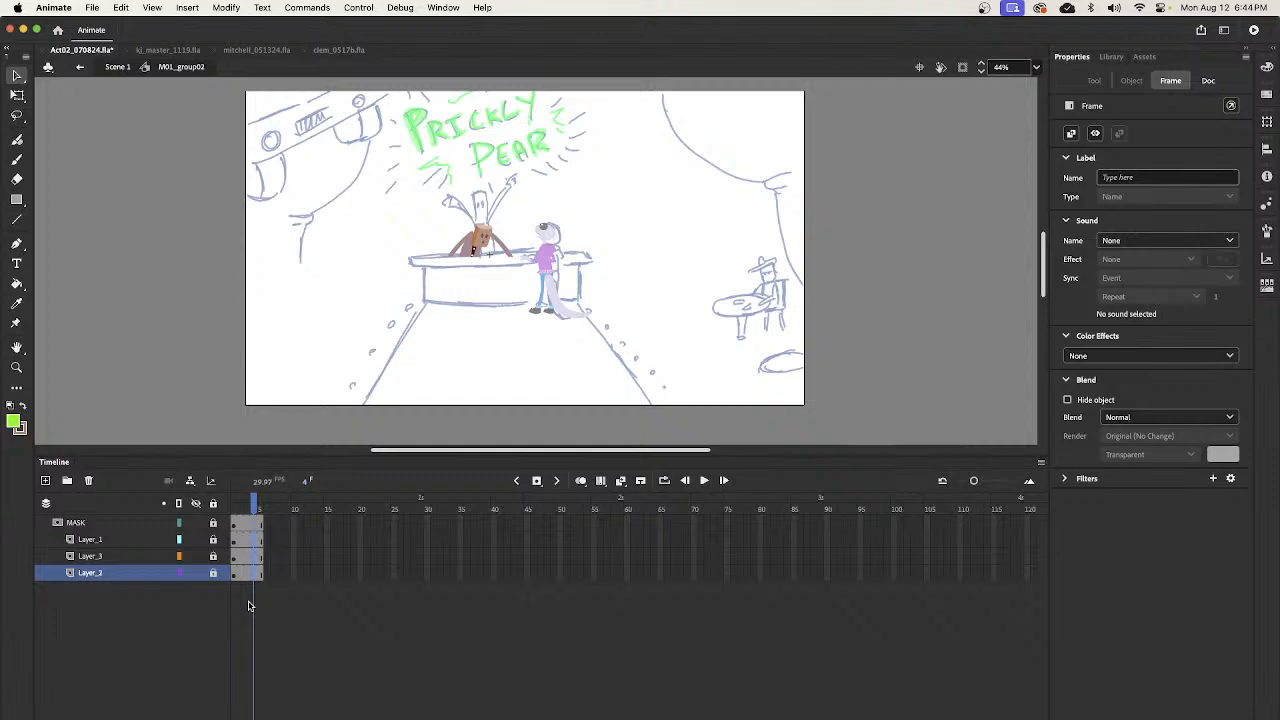
pyautogui.moveTo(213, 540); pyautogui.dragTo(213, 573)
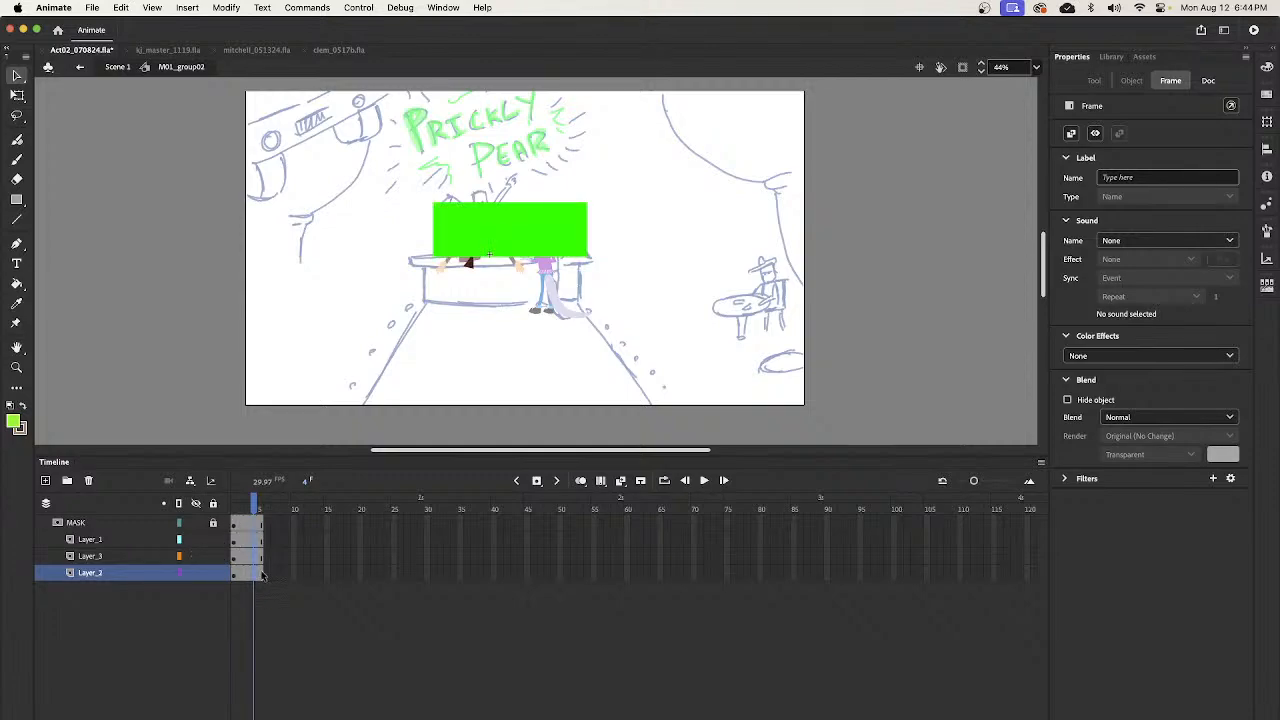
pyautogui.press('F6')
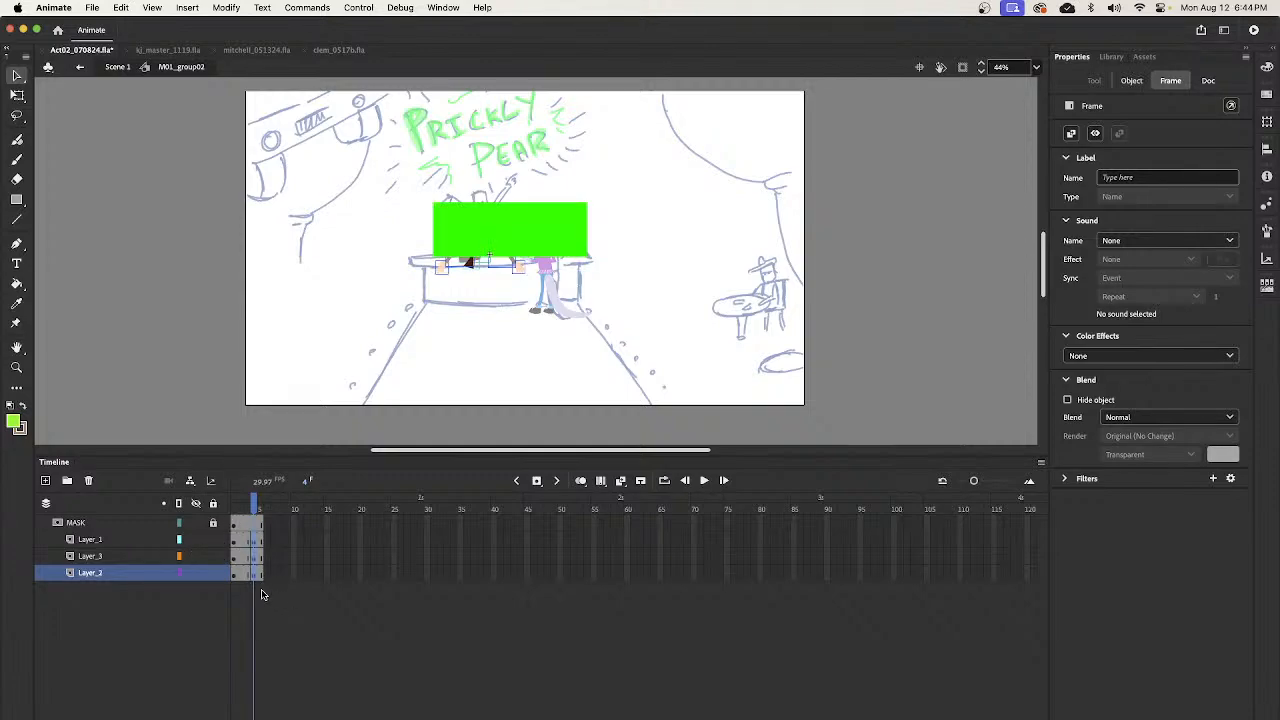
pyautogui.click(180, 524)
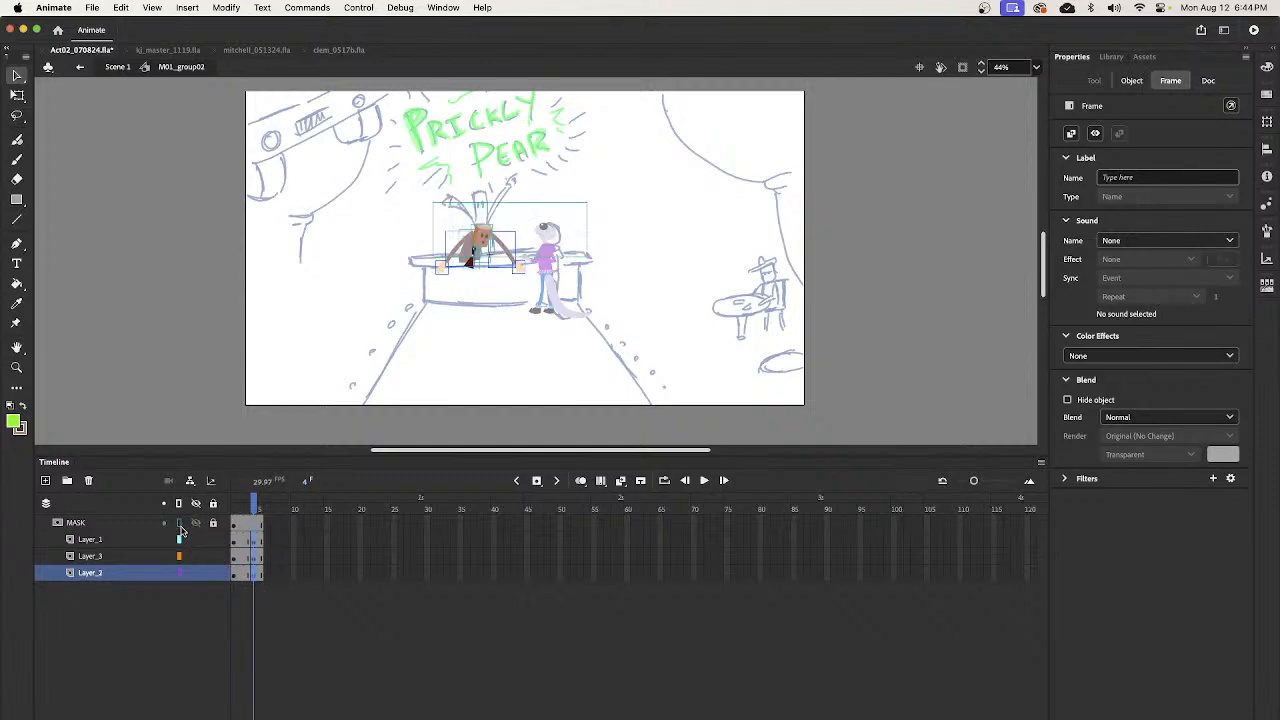
pyautogui.click(510, 256)
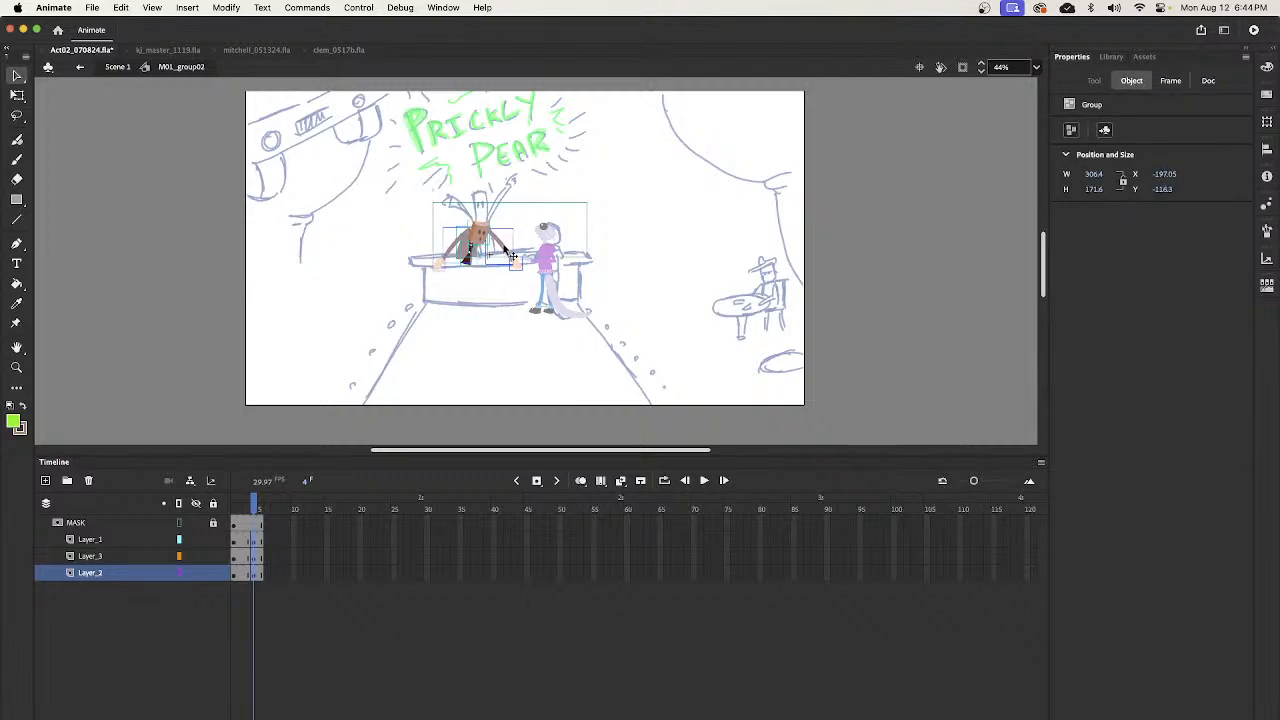
# - Add a frame 3 pose shifted slightly down and left, and lower the bartender at frame 1 to about Y -61.3
pyautogui.moveTo(247, 548); pyautogui.dragTo(247, 575)
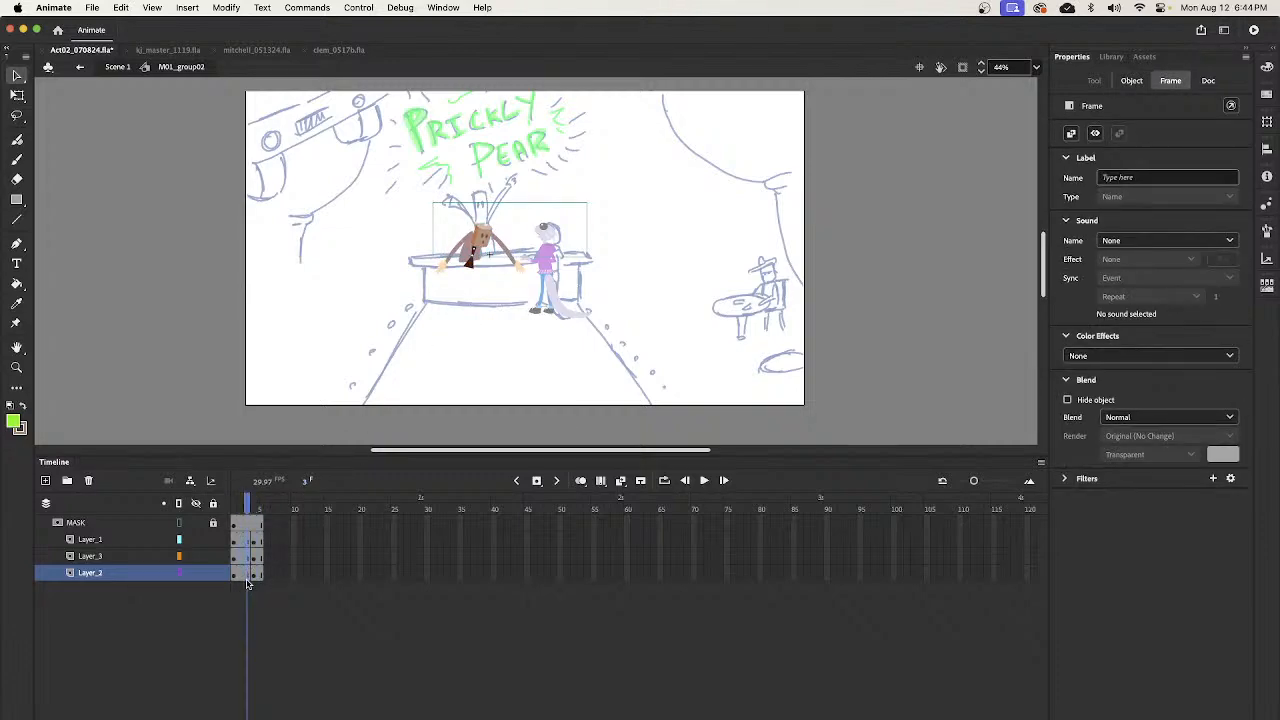
pyautogui.moveTo(507, 255); pyautogui.dragTo(499, 263)
pyautogui.moveTo(233, 538); pyautogui.dragTo(240, 576)
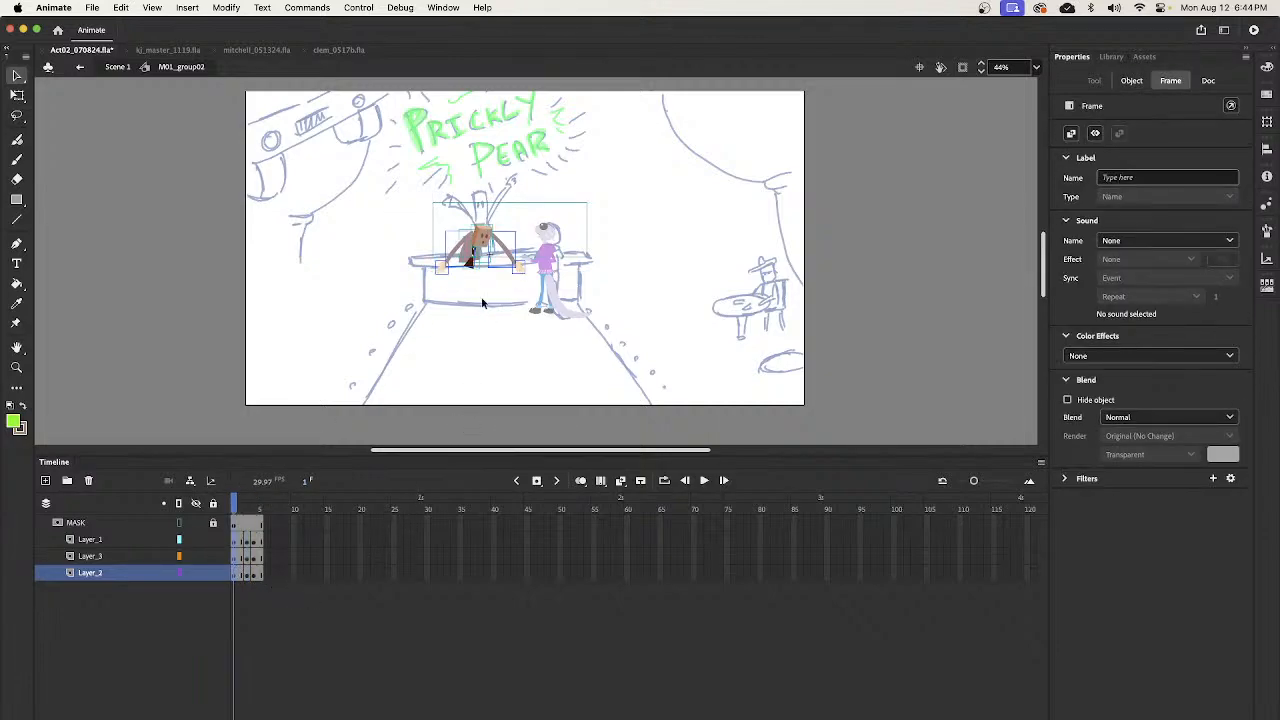
pyautogui.moveTo(501, 244); pyautogui.dragTo(500, 256)
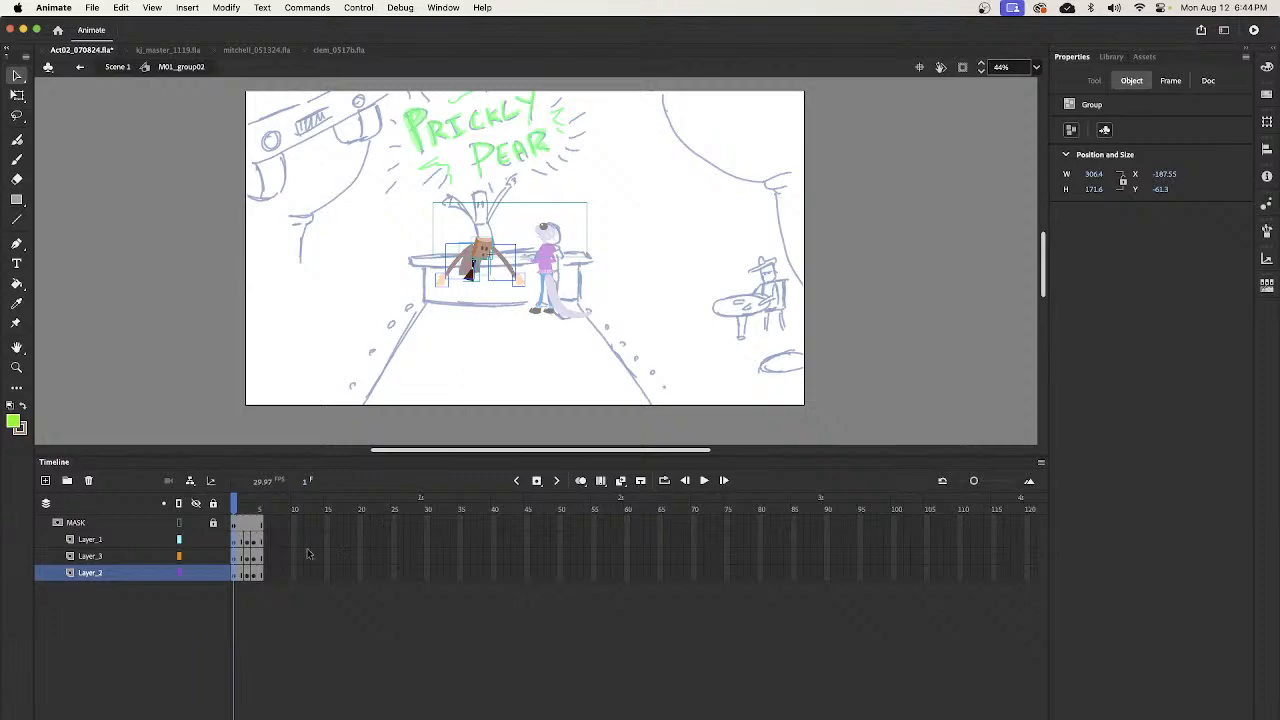
# - Lock all layers to apply the mask, with the three bartender poses spaced onto frames 1, 3 and 5
pyautogui.click(179, 503)
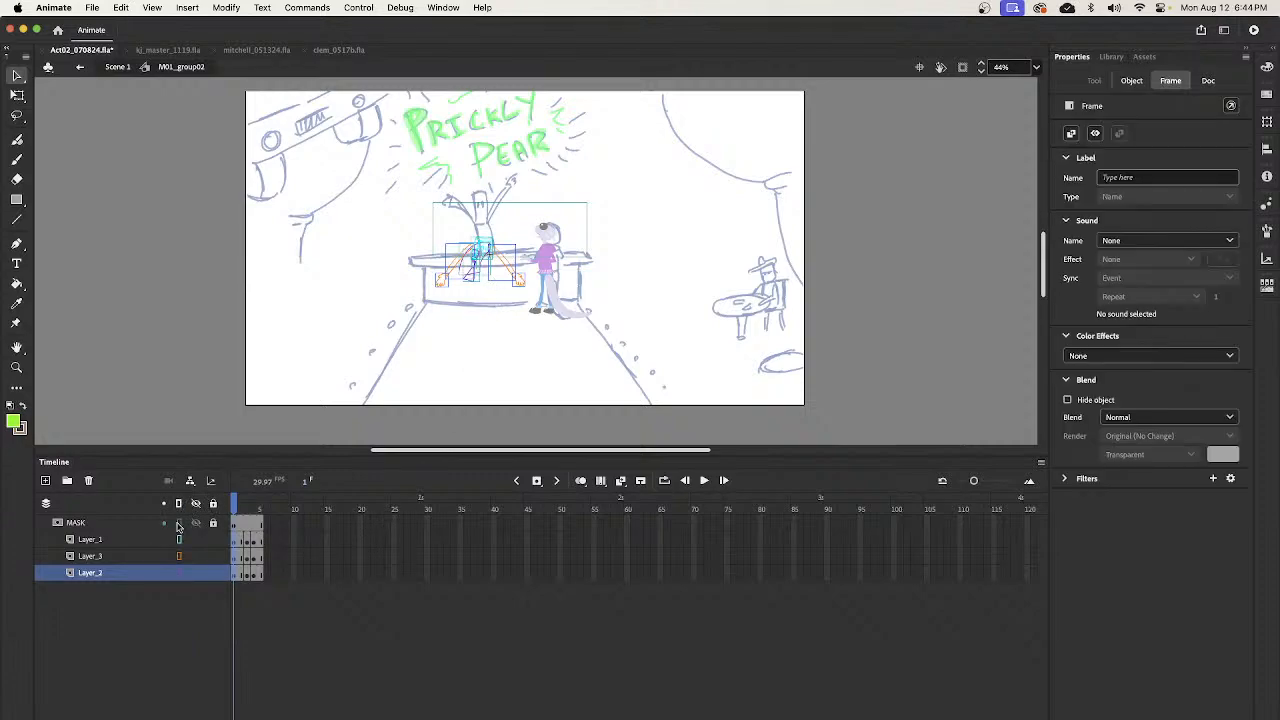
pyautogui.click(179, 503)
pyautogui.click(213, 503)
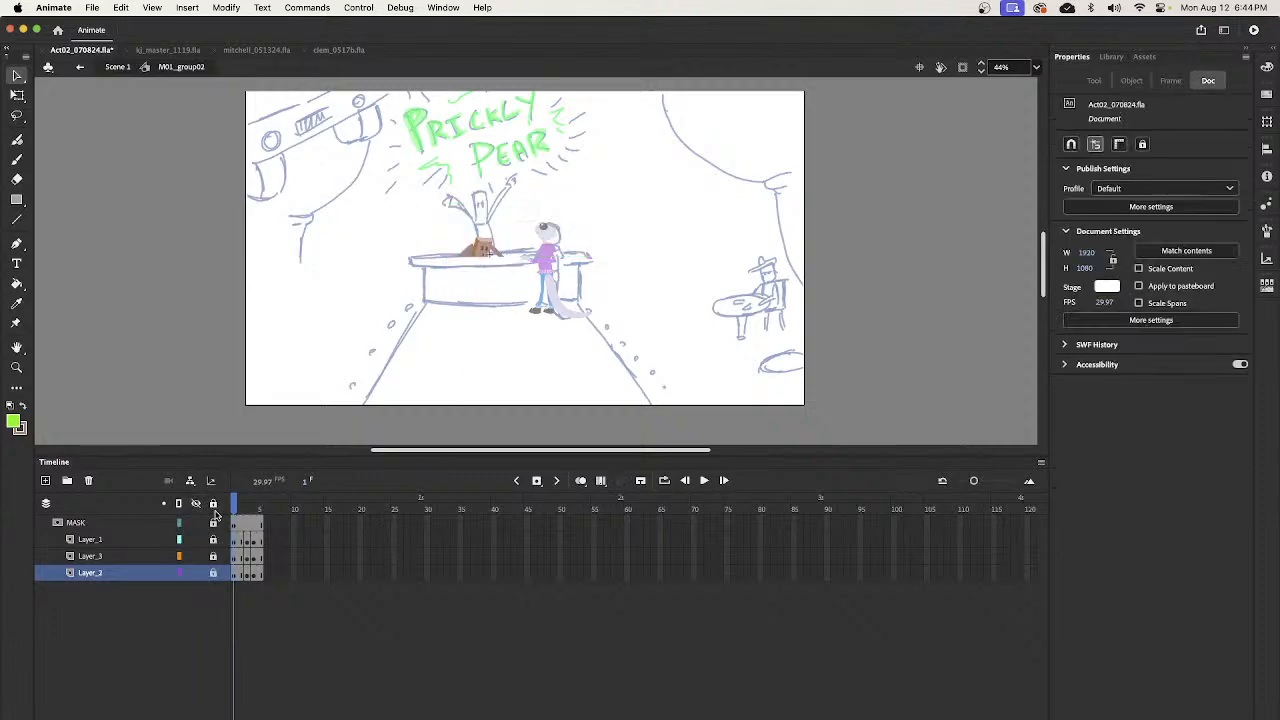
pyautogui.moveTo(238, 512); pyautogui.dragTo(250, 547)
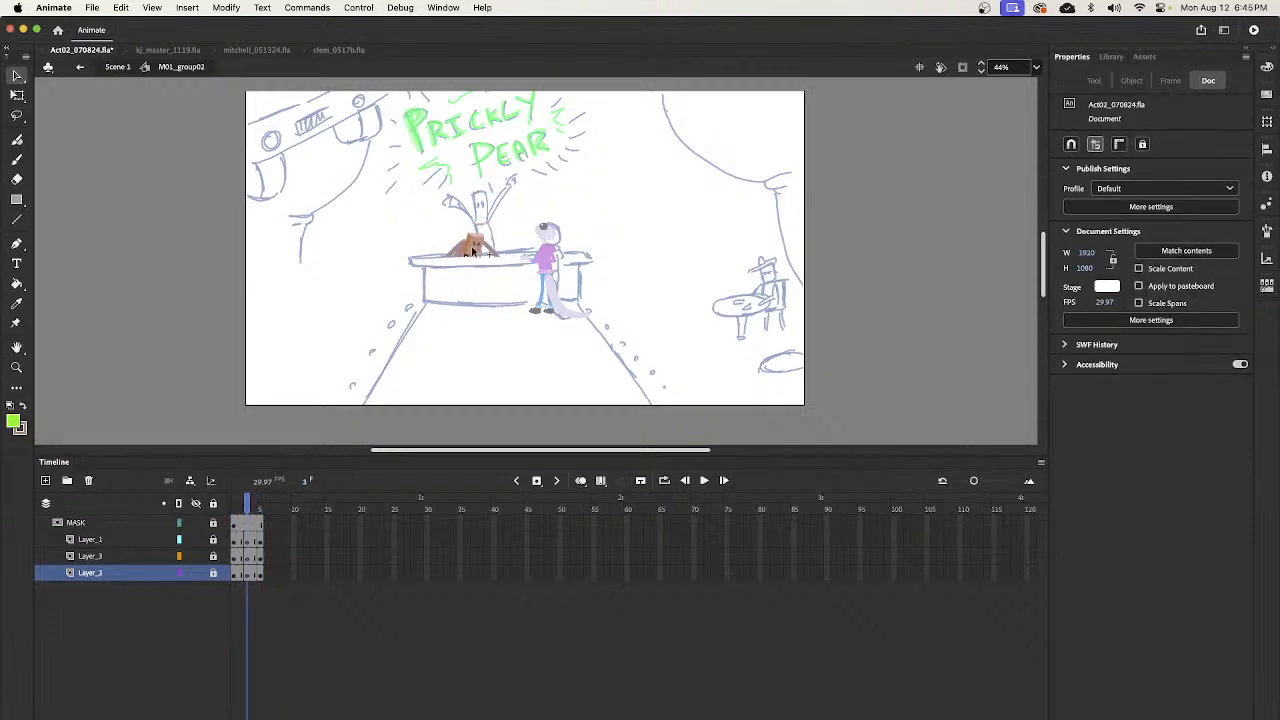
# - Unlock the artwork layers, outline MASK, and reposition the bartender at frame 3 to about X -173.8, Y -77.35
pyautogui.click(247, 577)
pyautogui.moveTo(213, 540); pyautogui.dragTo(213, 590)
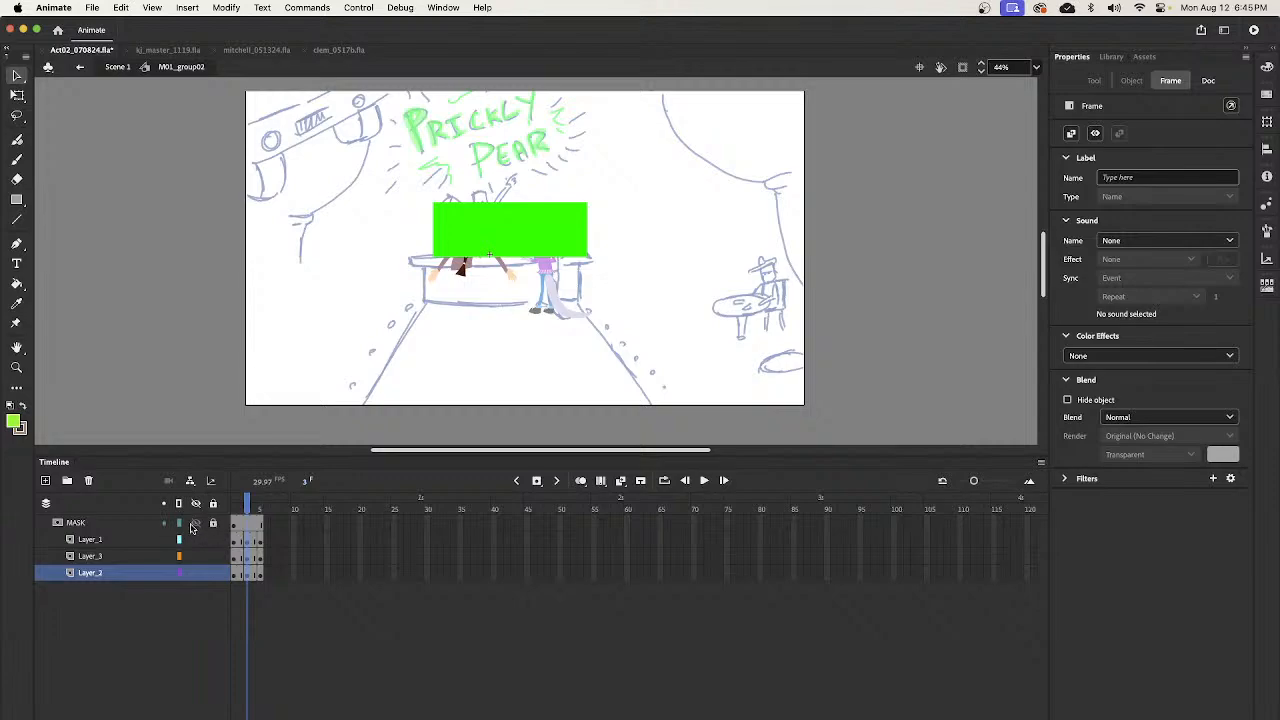
pyautogui.click(181, 523)
pyautogui.click(240, 556)
pyautogui.moveTo(247, 576); pyautogui.dragTo(248, 544)
pyautogui.click(508, 268)
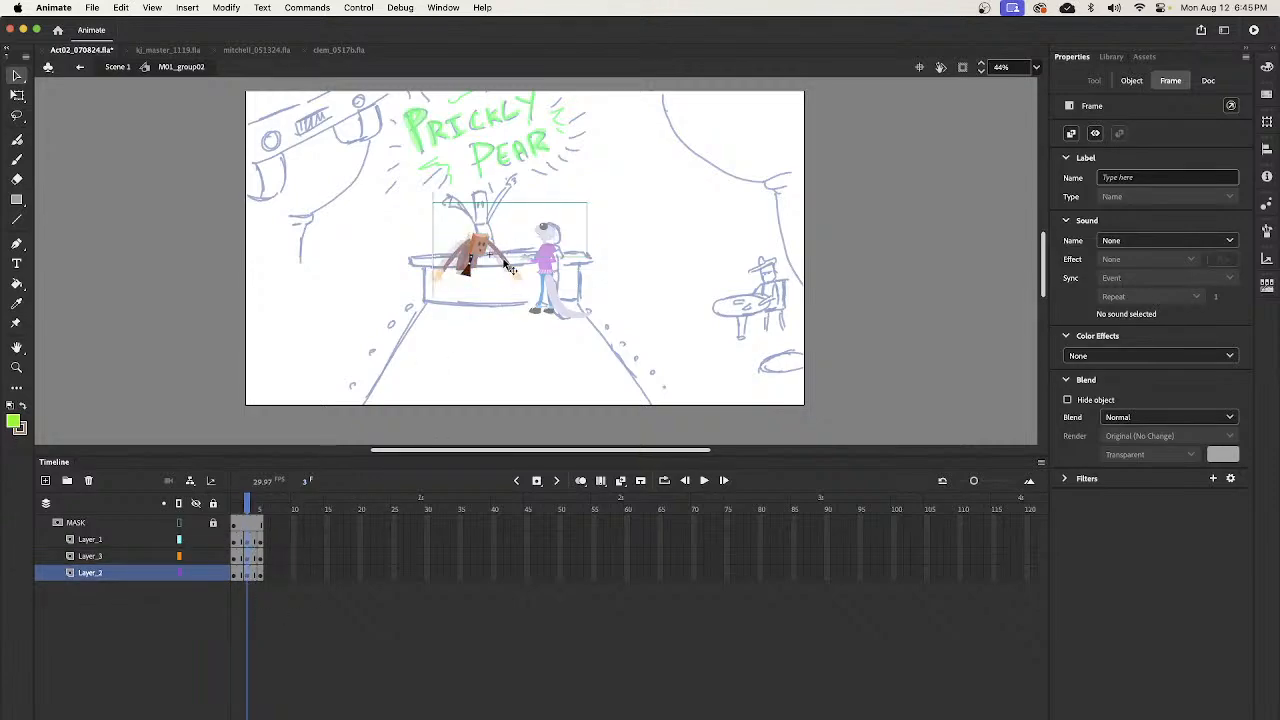
pyautogui.click(242, 503)
pyautogui.moveTo(242, 503); pyautogui.dragTo(249, 576)
pyautogui.click(512, 272)
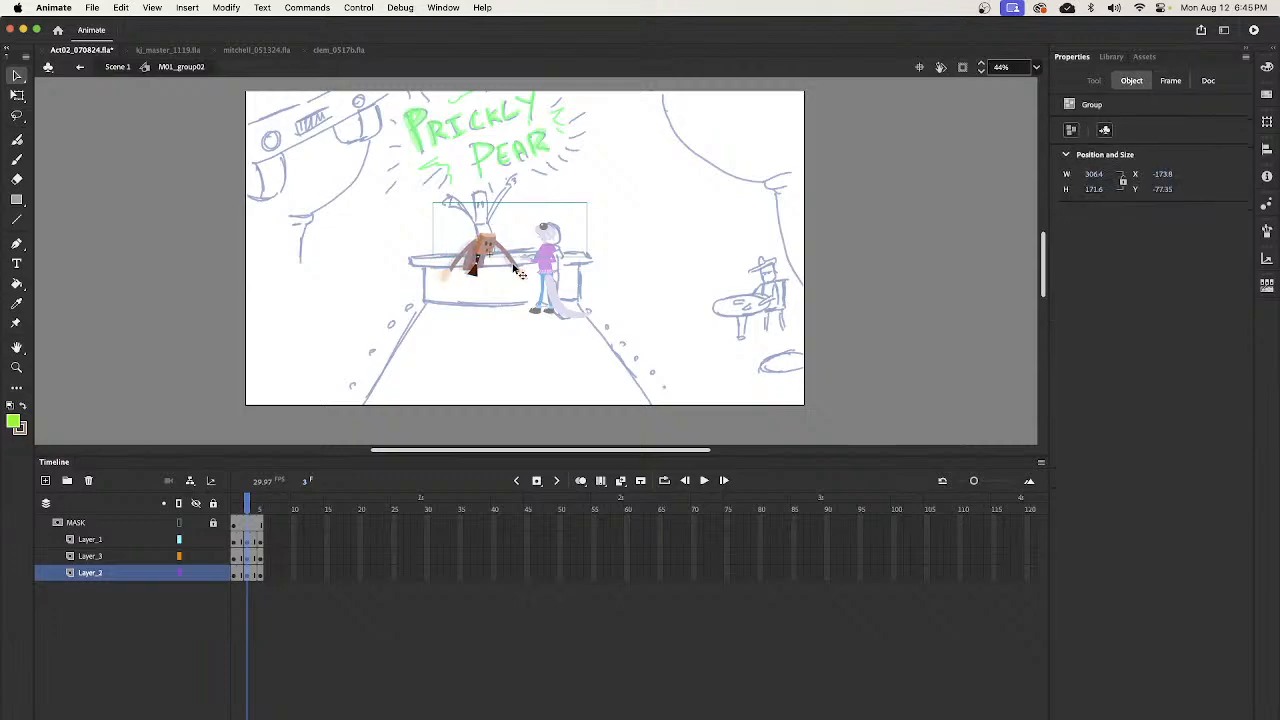
# - At frame 5, rotate the bartender slightly and move it right to about X -162, Y -119
pyautogui.click(233, 508)
pyautogui.moveTo(232, 510); pyautogui.dragTo(261, 510)
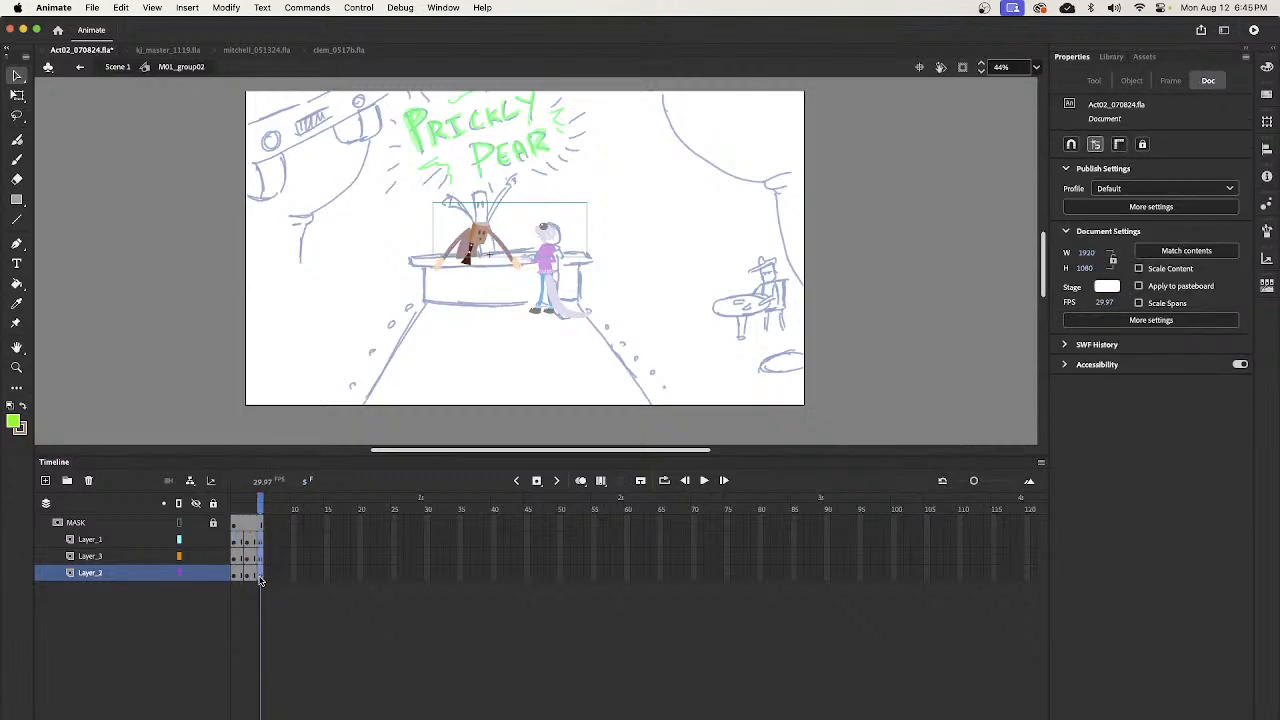
pyautogui.click(522, 270)
pyautogui.moveTo(531, 275); pyautogui.dragTo(519, 254)
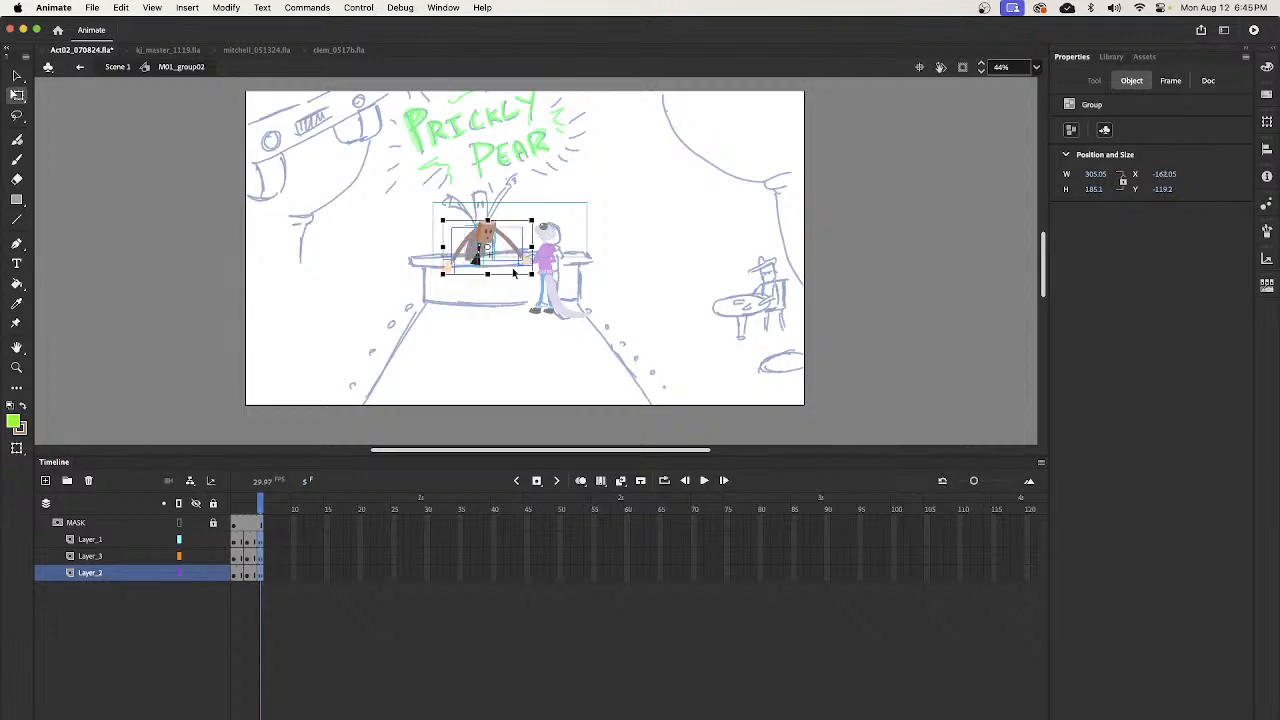
pyautogui.click(462, 300)
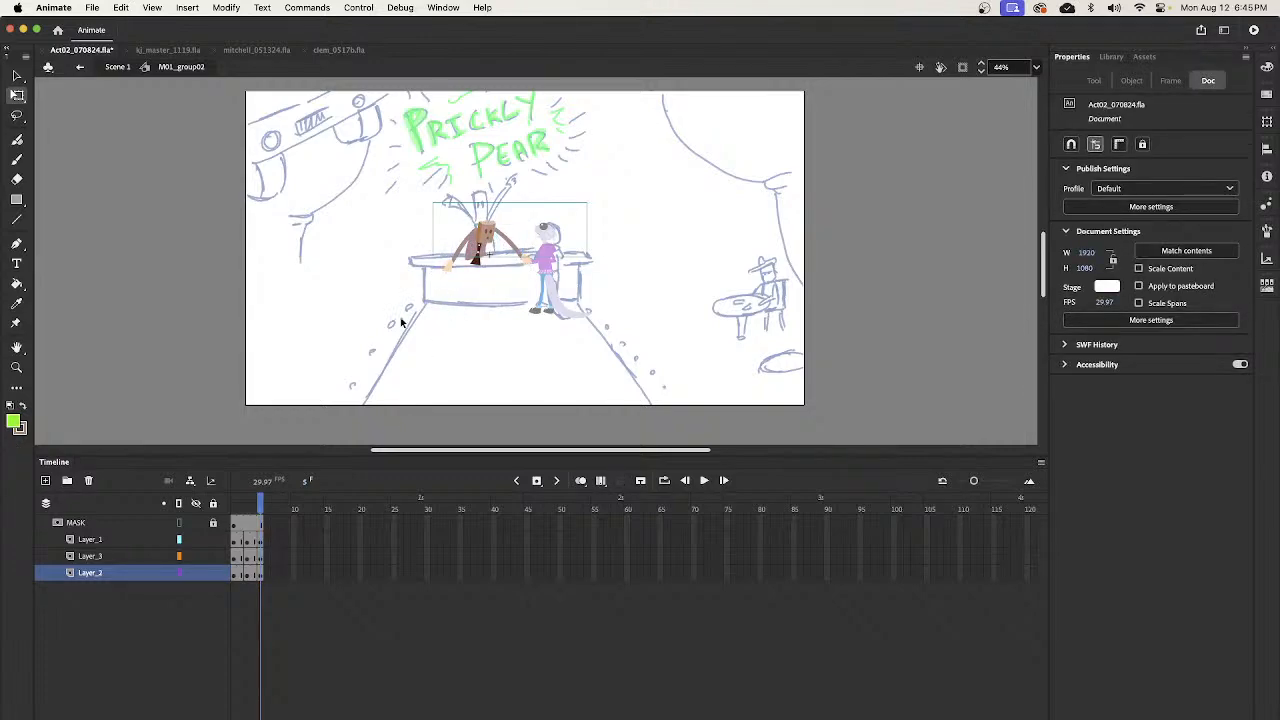
# - Brush a green curved motion arc past the bartender on a new layer above MASK, and delete that layer
pyautogui.click(116, 524)
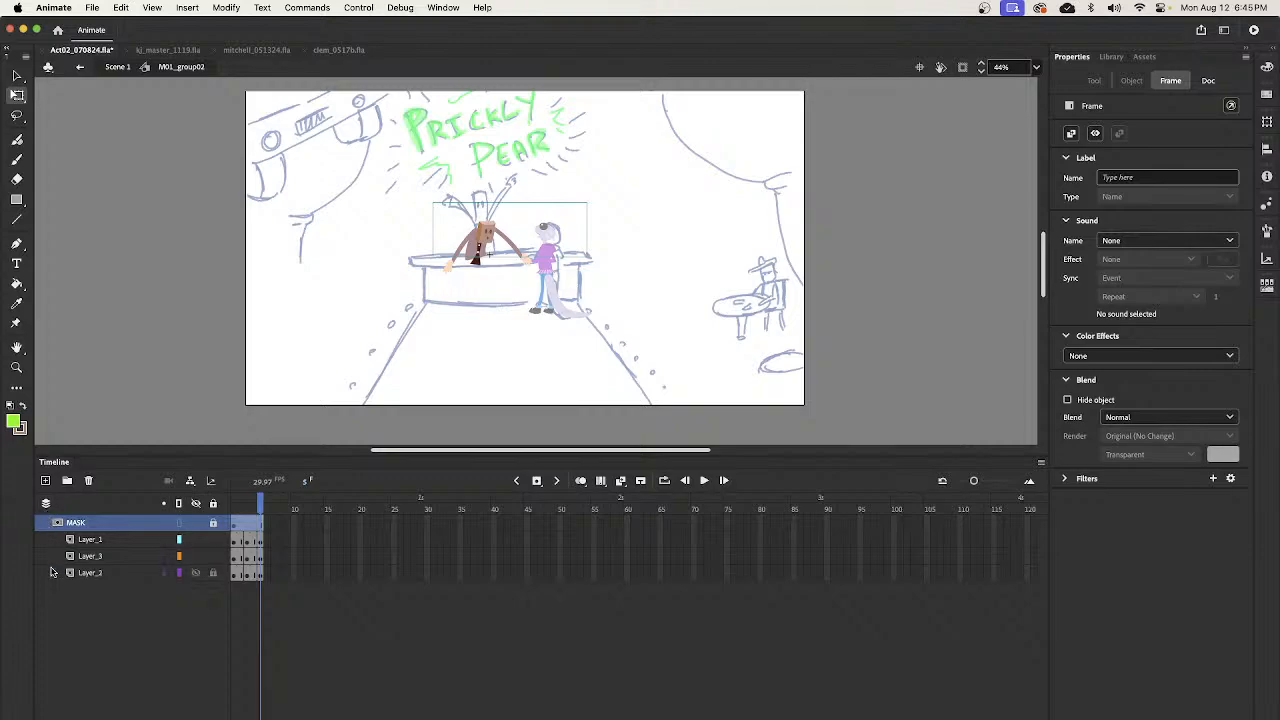
pyautogui.click(45, 480)
pyautogui.press('b')
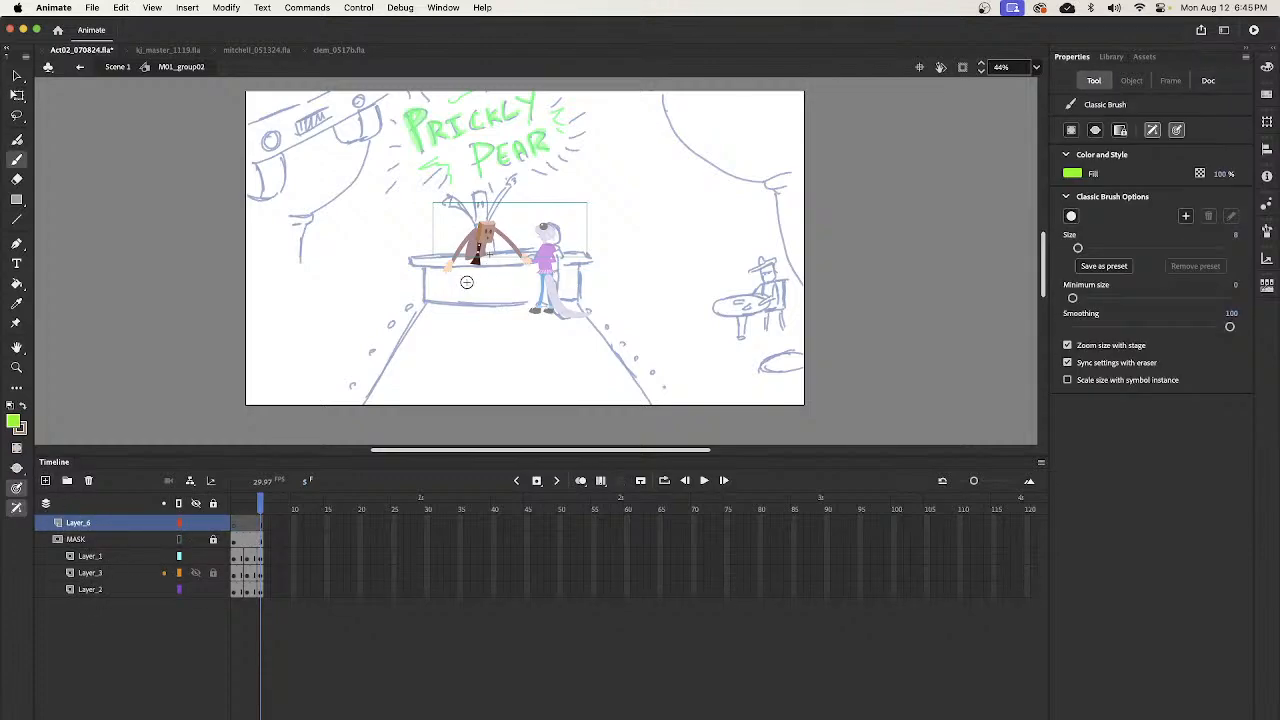
pyautogui.moveTo(468, 282); pyautogui.dragTo(512, 200)
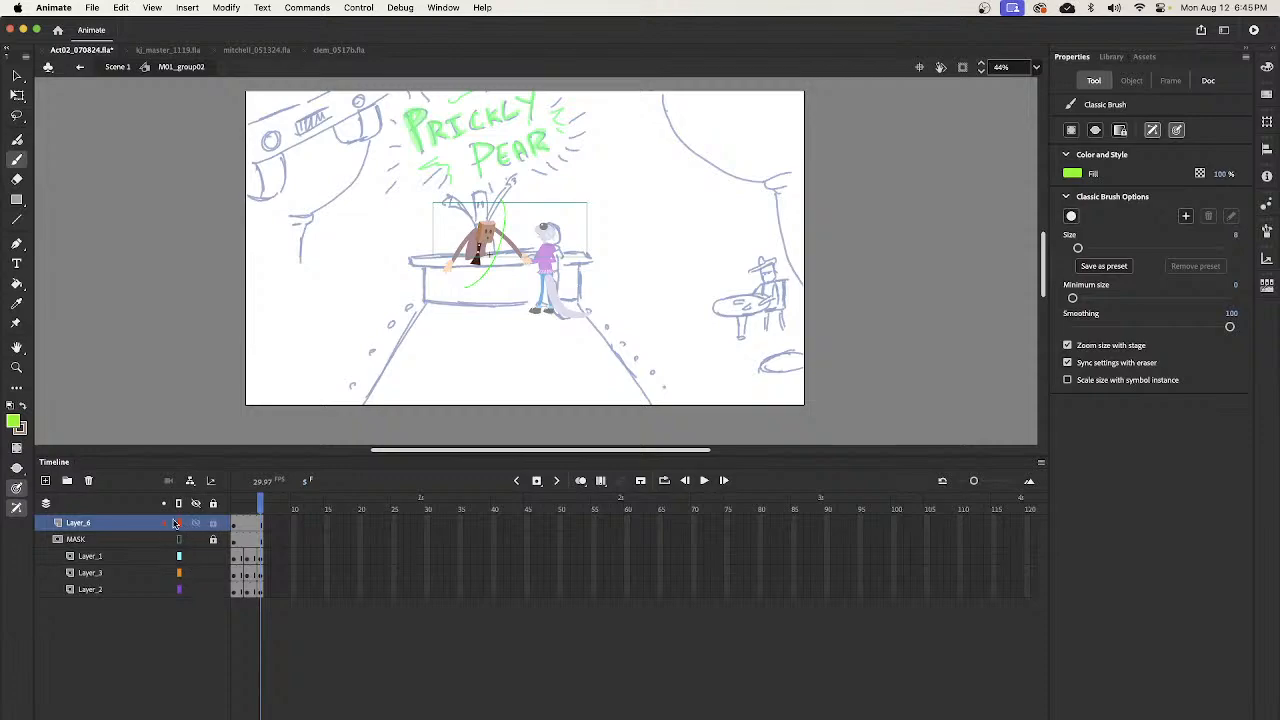
pyautogui.click(141, 526)
pyautogui.click(88, 480)
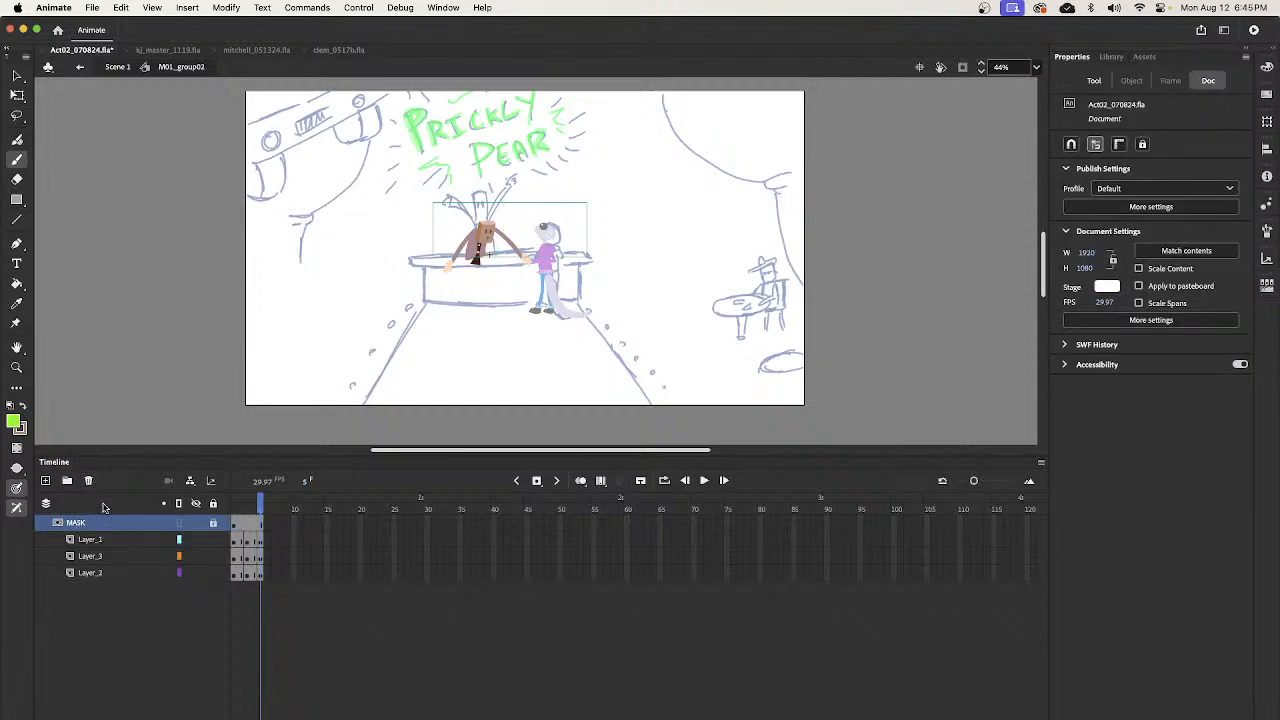
# - Lock all layers in the symbol, return to Scene 1, and start the slumped pose on layer _6 at frame 1730
pyautogui.click(212, 503)
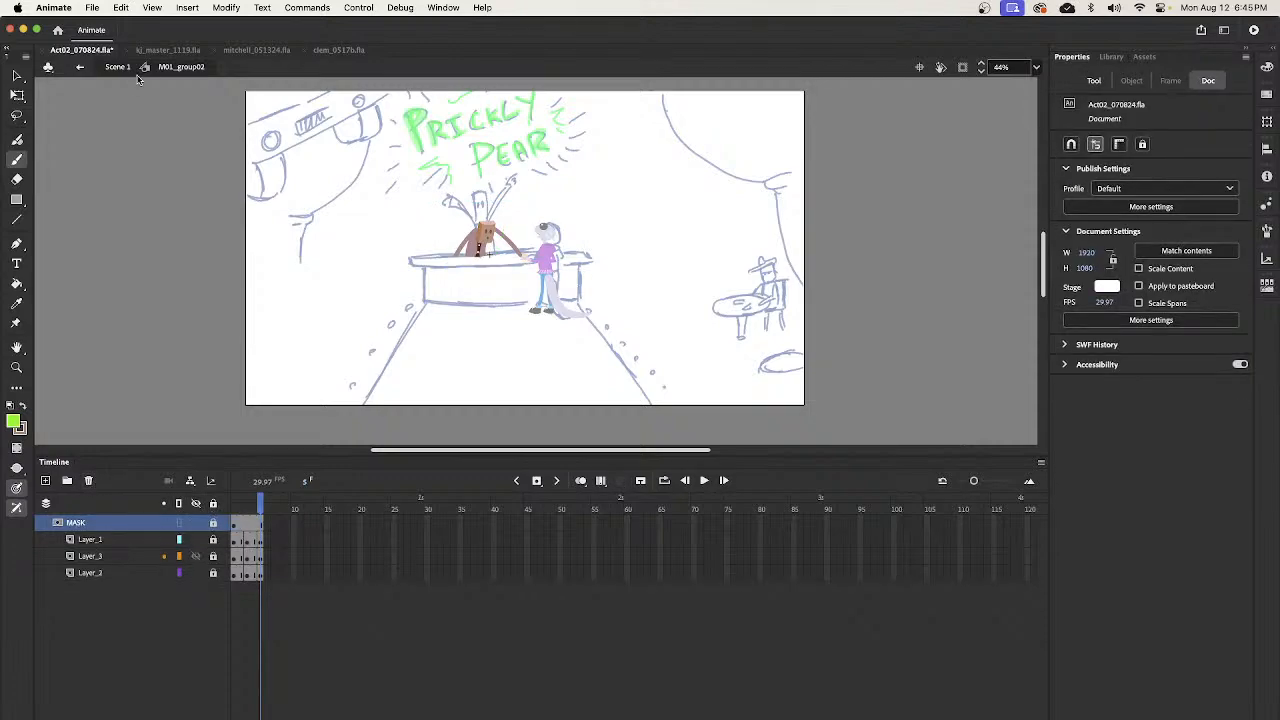
pyautogui.click(117, 67)
pyautogui.moveTo(633, 513); pyautogui.dragTo(629, 546)
pyautogui.click(633, 627)
pyautogui.moveTo(633, 628); pyautogui.dragTo(627, 628)
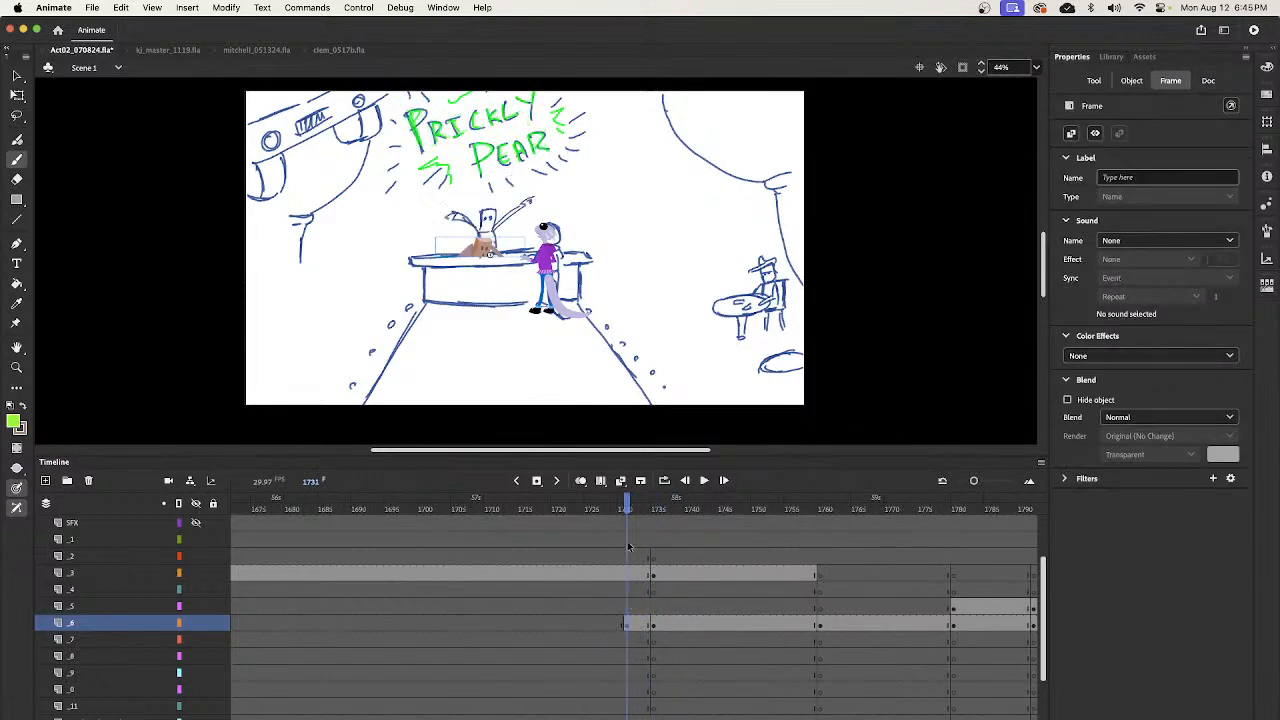
pyautogui.moveTo(628, 509); pyautogui.dragTo(652, 513)
pyautogui.click(625, 621)
pyautogui.click(621, 622)
pyautogui.press('v')
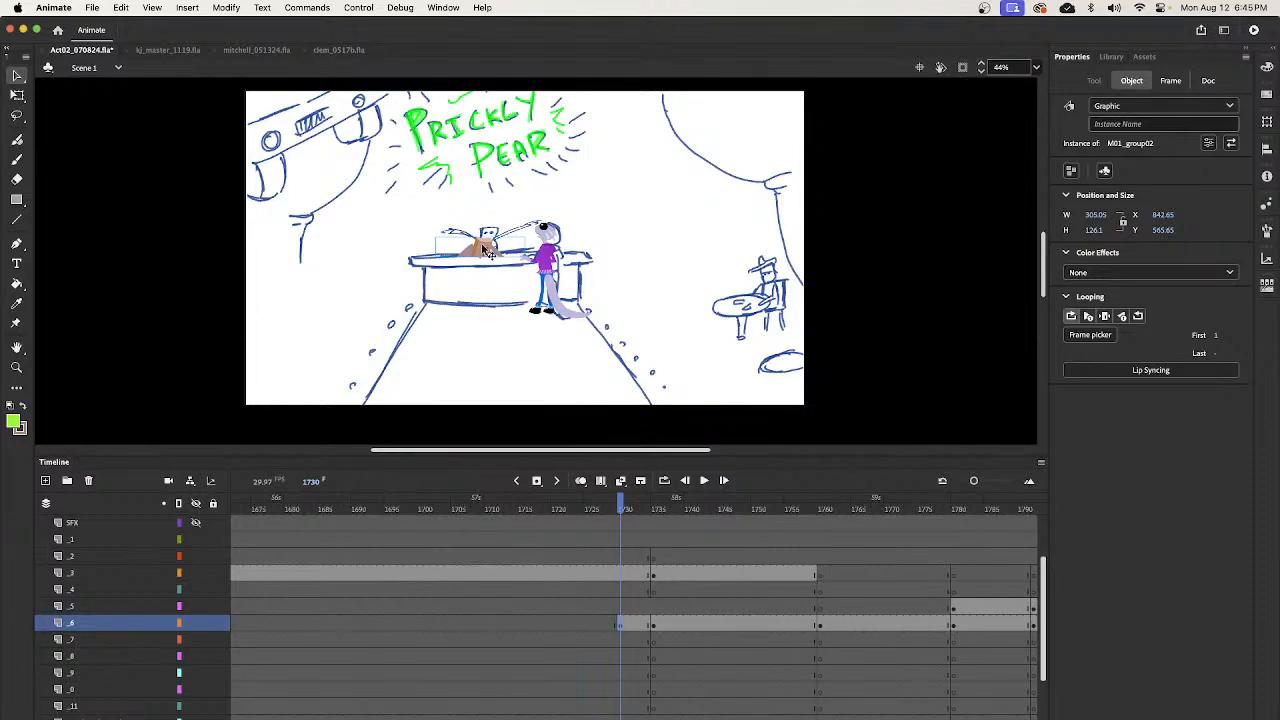
# - Scrub and play the frames around 1730 to review the rise into the raised-arms pose
pyautogui.click(625, 505)
pyautogui.moveTo(648, 510); pyautogui.dragTo(604, 537)
pyautogui.press('Return')
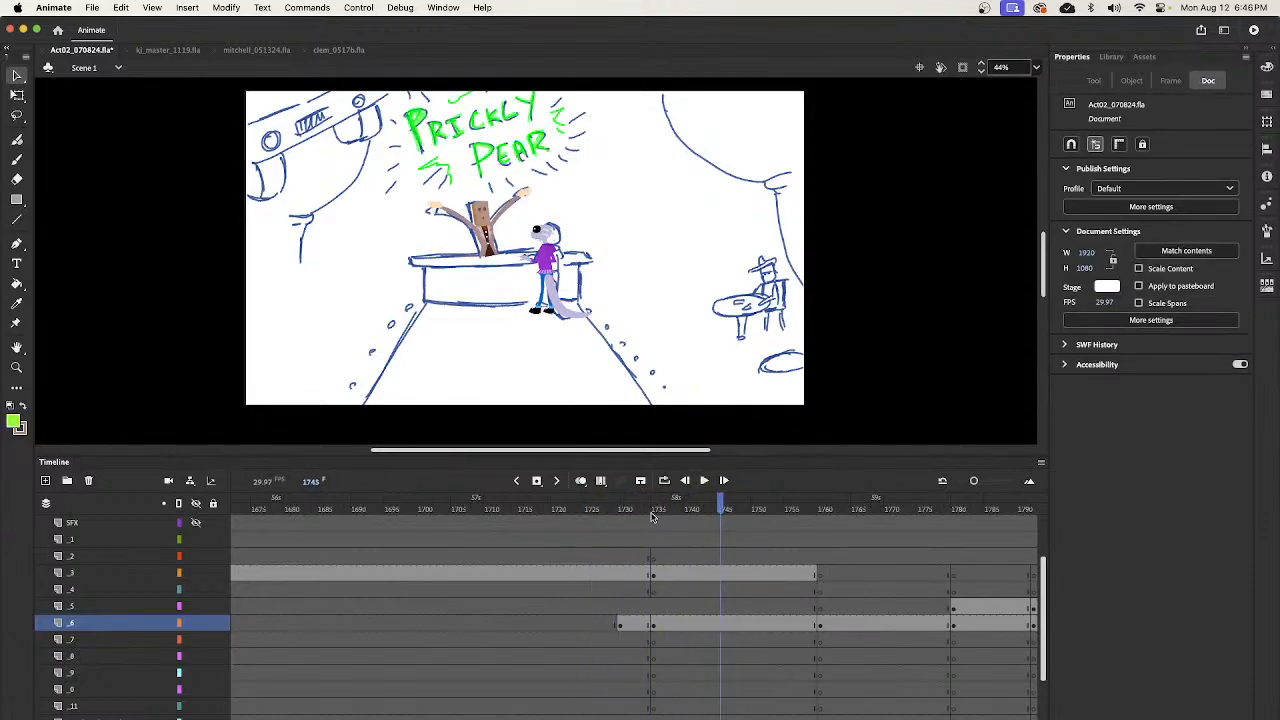
# - Reopen M01_group02, remove the held frames so the three poses occupy frames 1, 2 and 3, and play it back
pyautogui.click(625, 509)
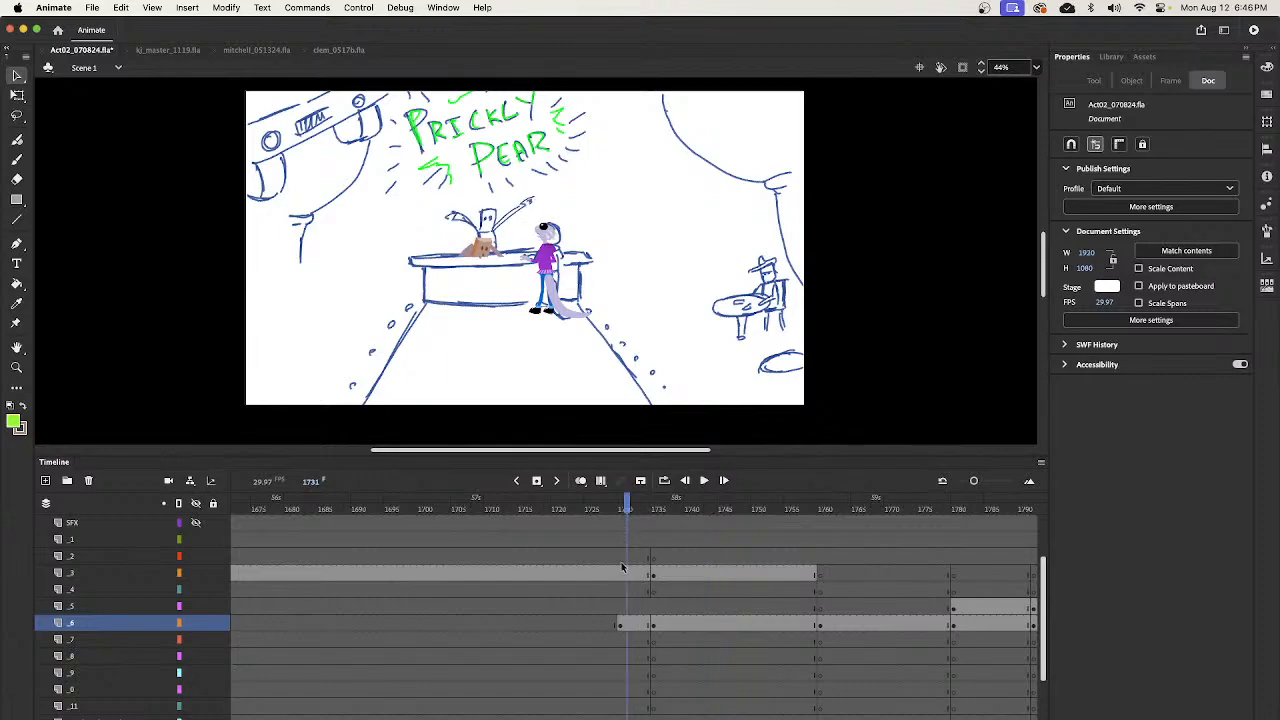
pyautogui.doubleClick(486, 248)
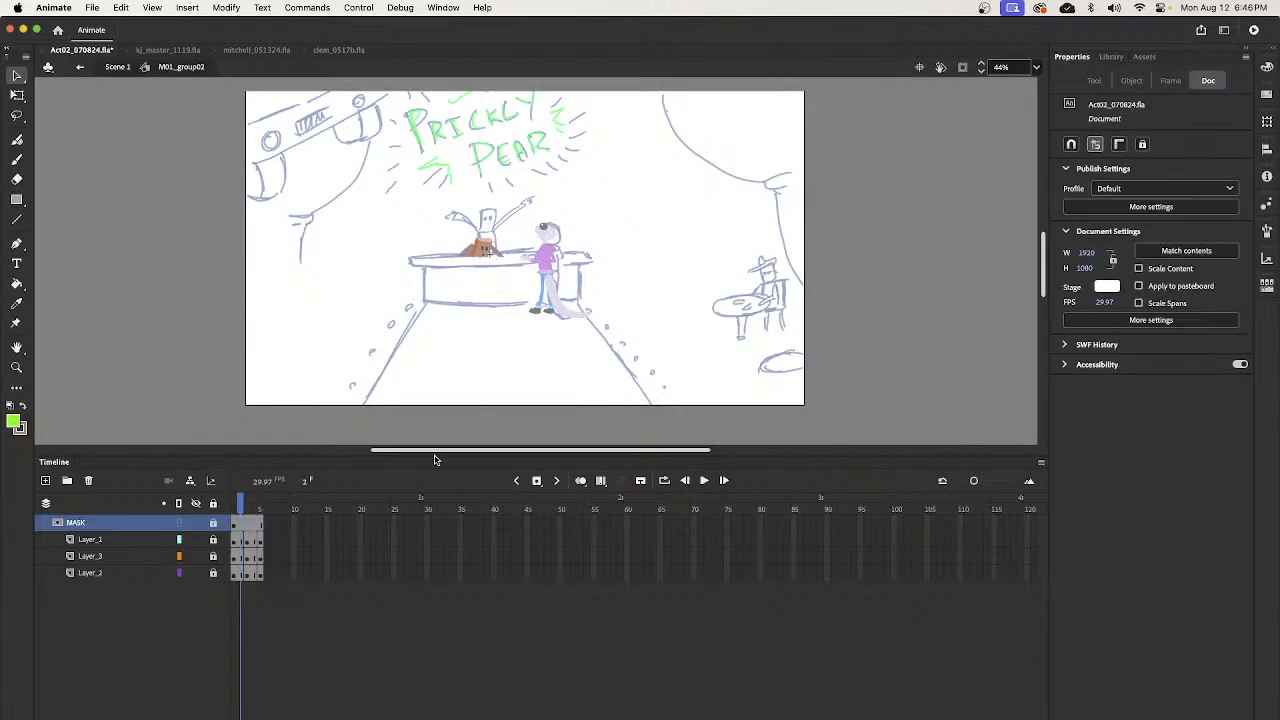
pyautogui.click(245, 510)
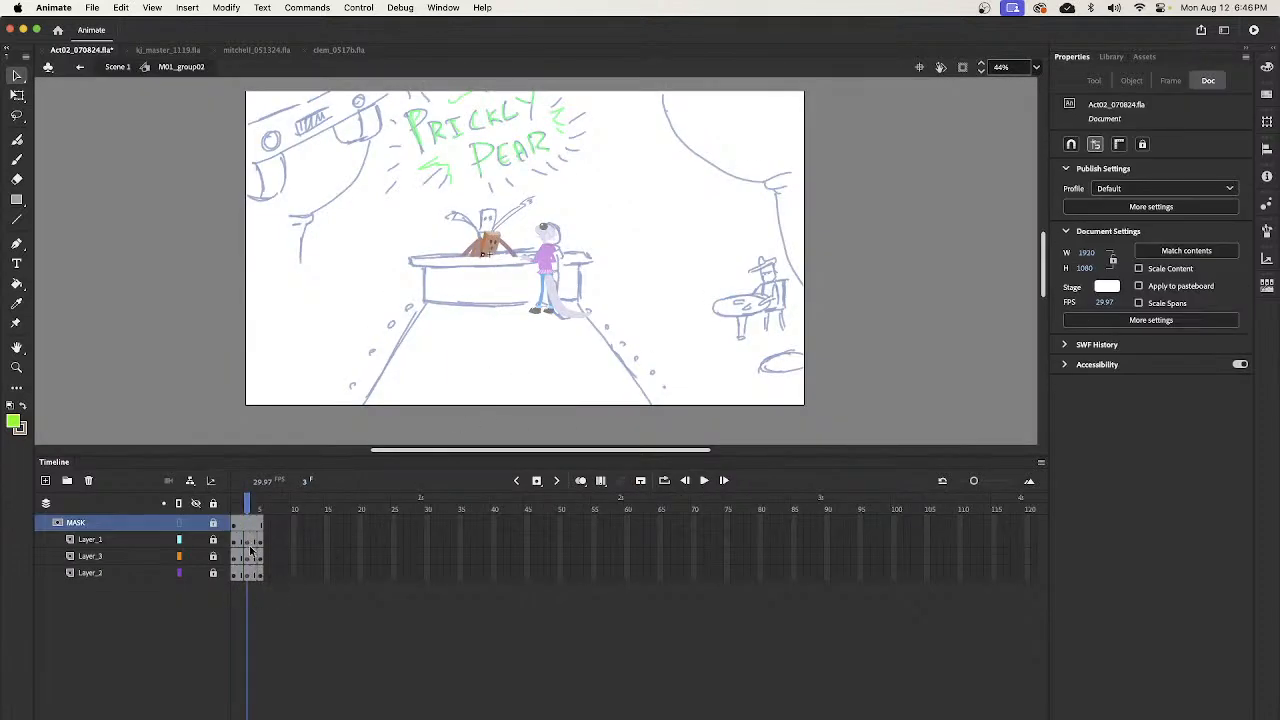
pyautogui.click(241, 524)
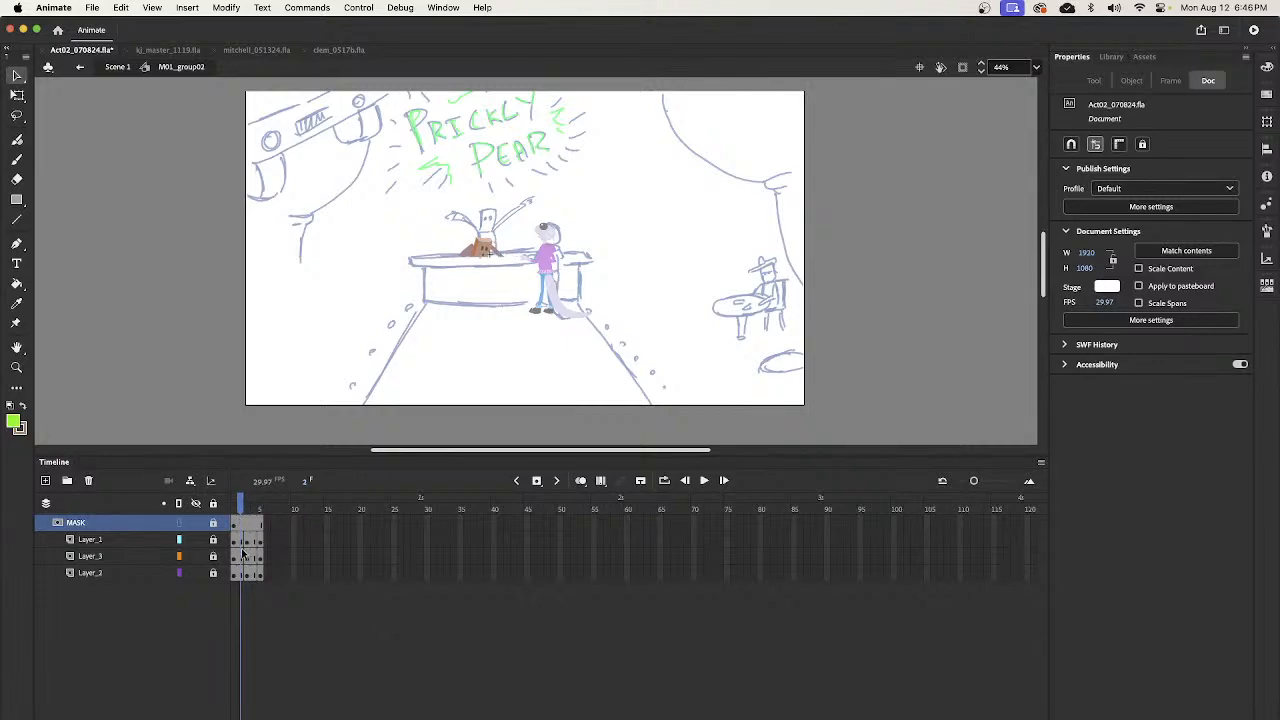
pyautogui.hotkey('shift', 'F5')
pyautogui.click(249, 507)
pyautogui.hotkey('shift', 'F5')
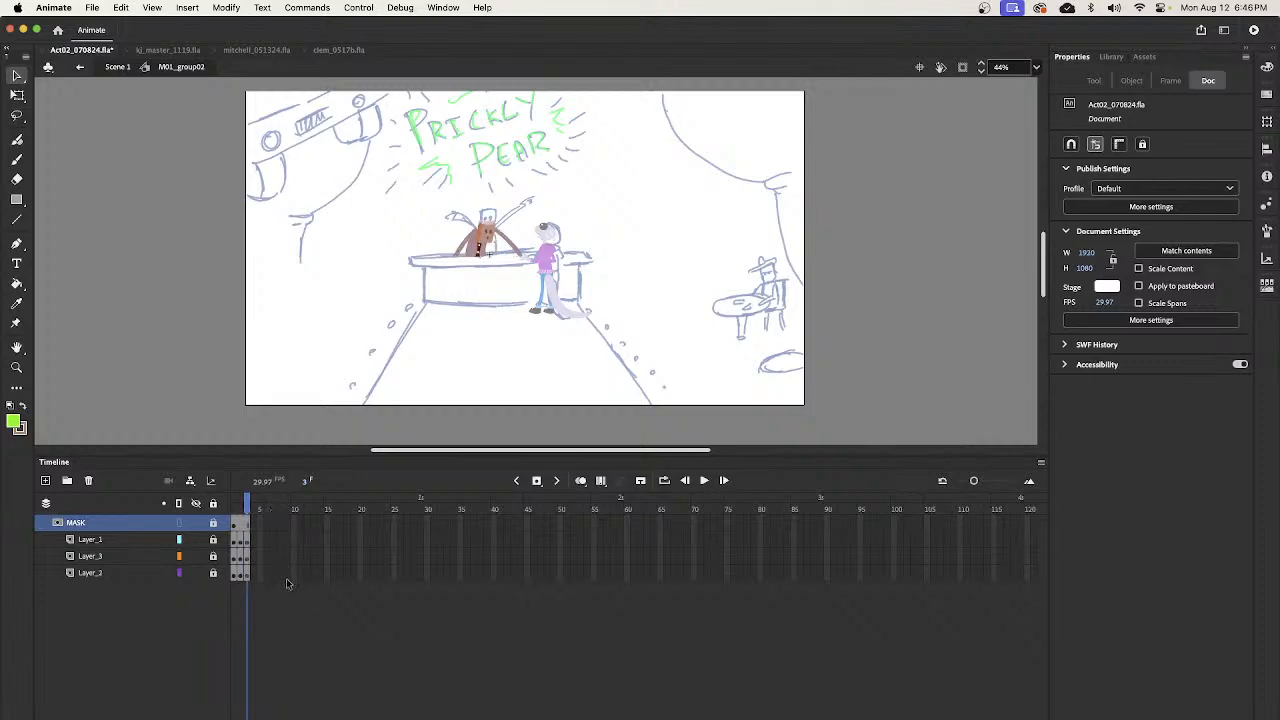
pyautogui.click(237, 510)
pyautogui.press('Return')
# - Return to Scene 1 and move the start of the bartender's rise on layer _6 to frame 1732
pyautogui.click(116, 67)
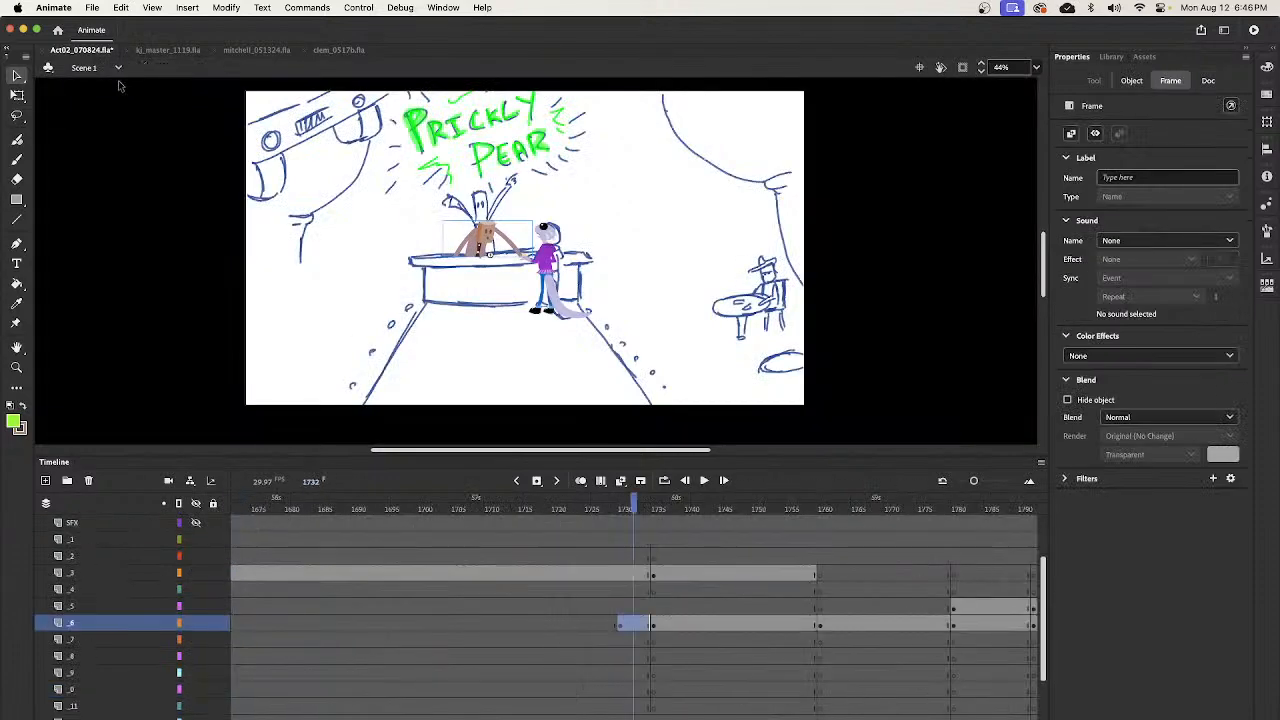
pyautogui.click(634, 626)
pyautogui.moveTo(632, 512)
pyautogui.mouseDown()
pyautogui.moveTo(672, 517)
pyautogui.moveTo(588, 516)
pyautogui.moveTo(681, 521)
pyautogui.moveTo(628, 535)
pyautogui.moveTo(652, 549)
pyautogui.mouseUp()
# - Play the rise into the raised-arms pose repeatedly to judge its timing
pyautogui.press('Return')
pyautogui.press('Return')
pyautogui.press('Return')
pyautogui.press('Return')
pyautogui.press('Return')
pyautogui.press('Return')
pyautogui.press('Return')
pyautogui.press('Return')
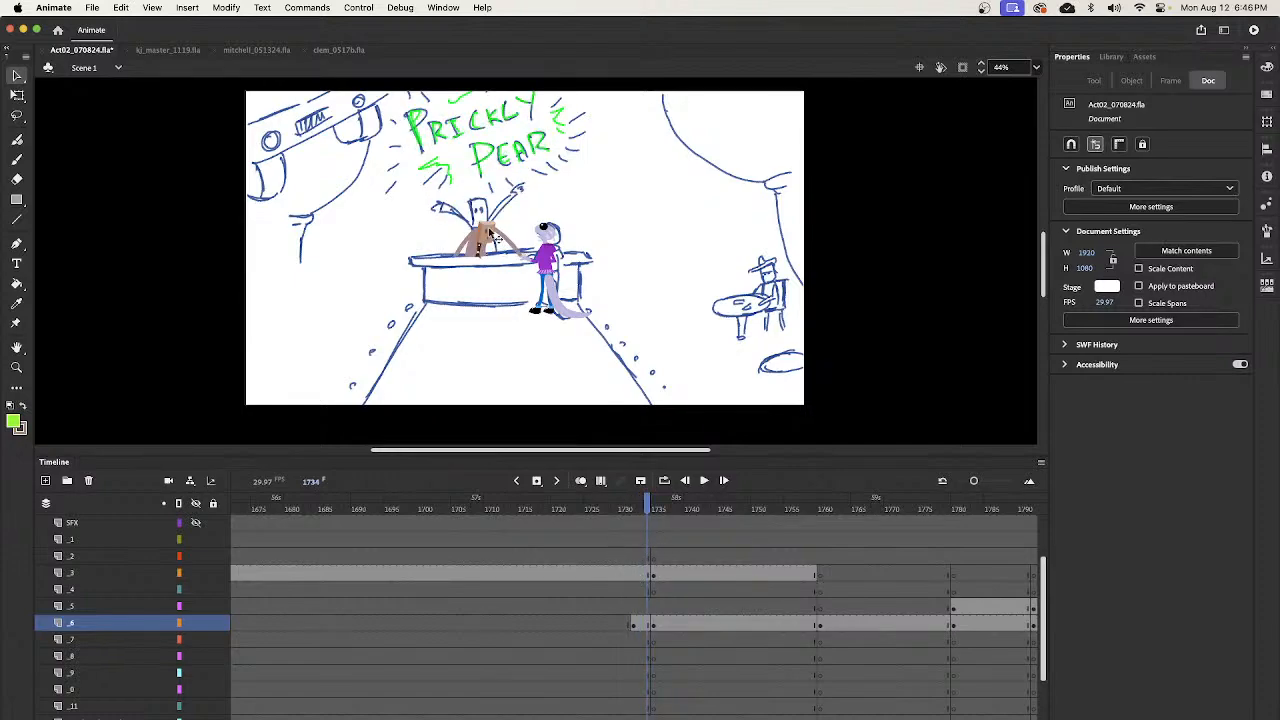
# - Open M01_group02, remove its third frame so only the first two rising poses remain, and return to Scene 1
pyautogui.click(485, 252)
pyautogui.doubleClick(484, 256)
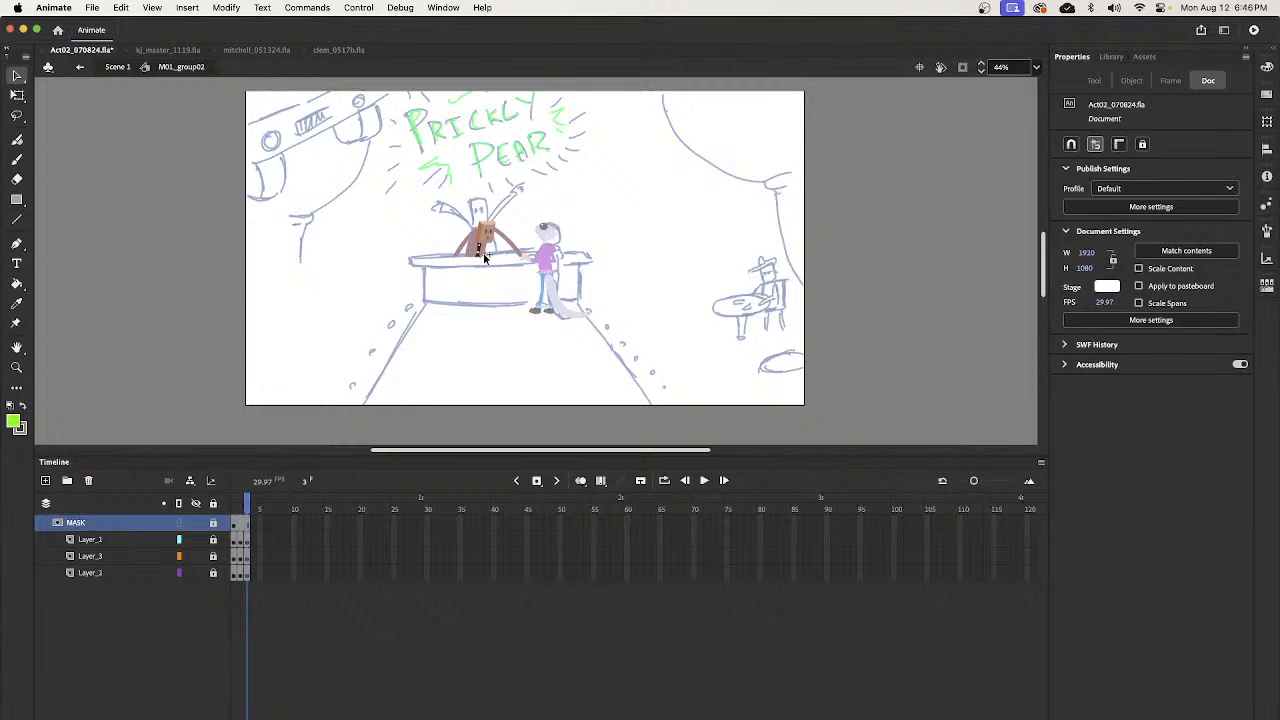
pyautogui.press(',')
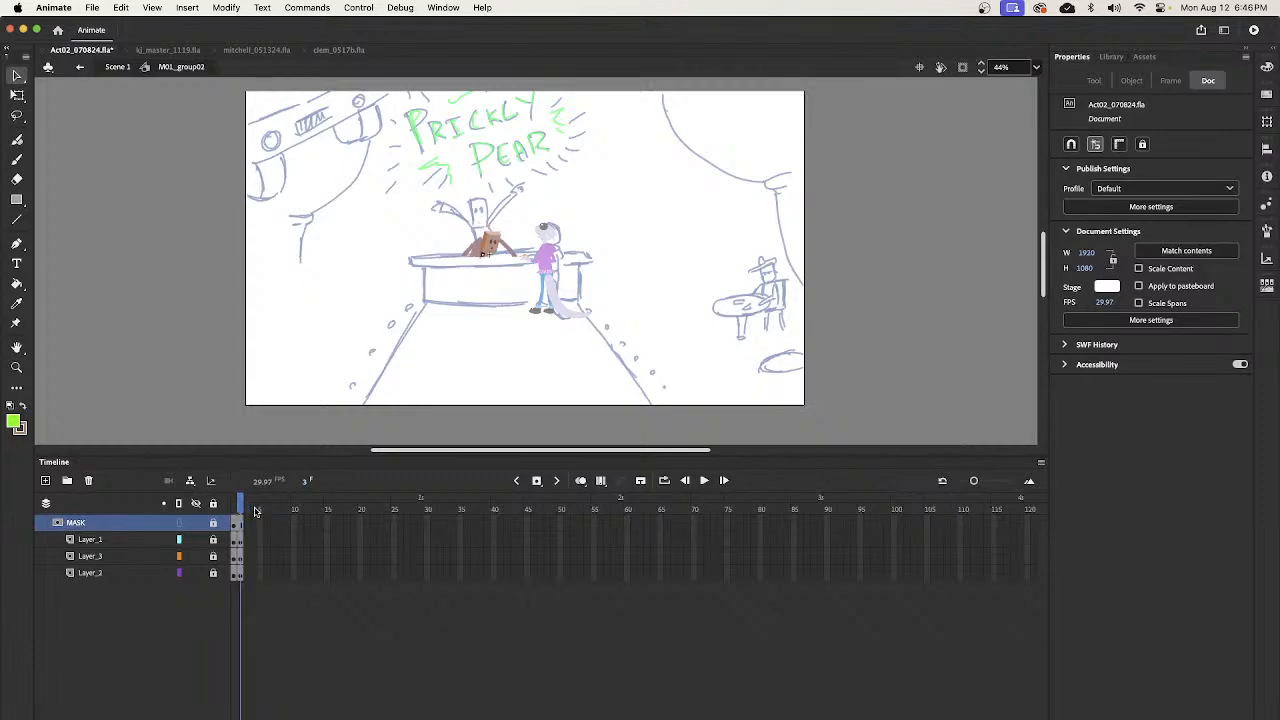
pyautogui.click(117, 67)
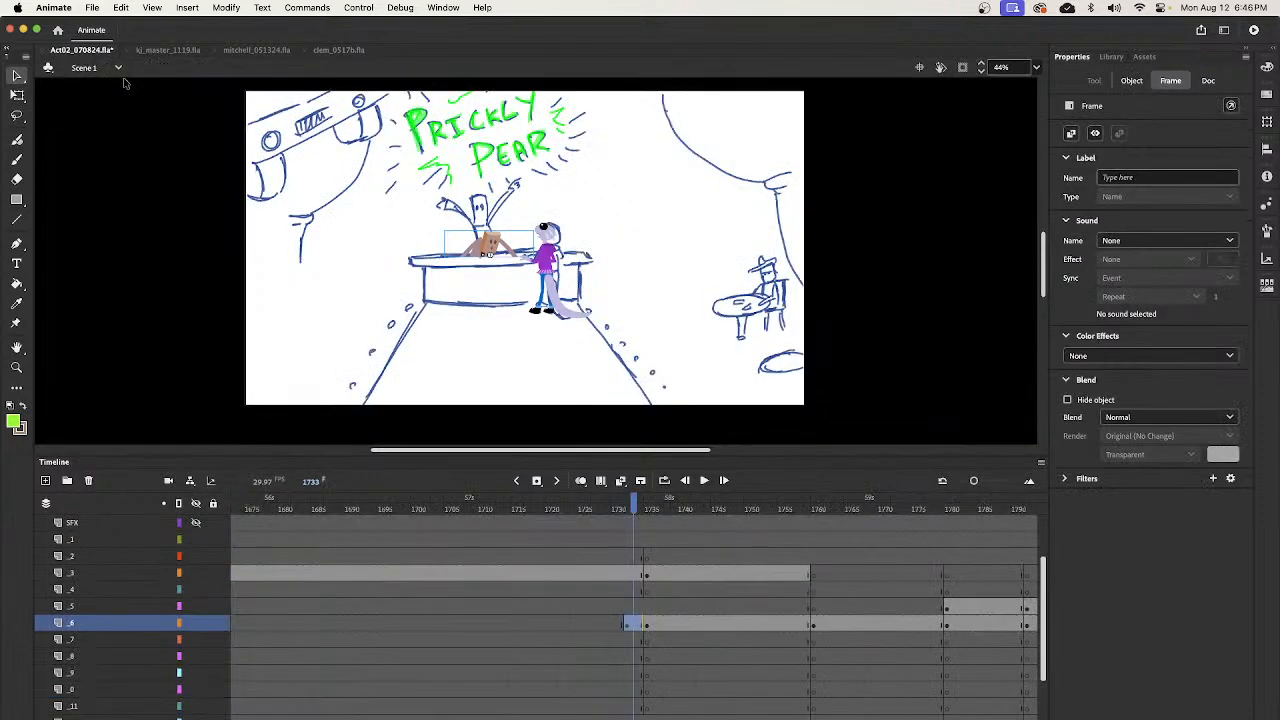
# - Move the start of the bartender's rise on layer _6 to frame 1733 and play it back from before the entrance
pyautogui.click(628, 628)
pyautogui.moveTo(628, 629); pyautogui.dragTo(634, 628)
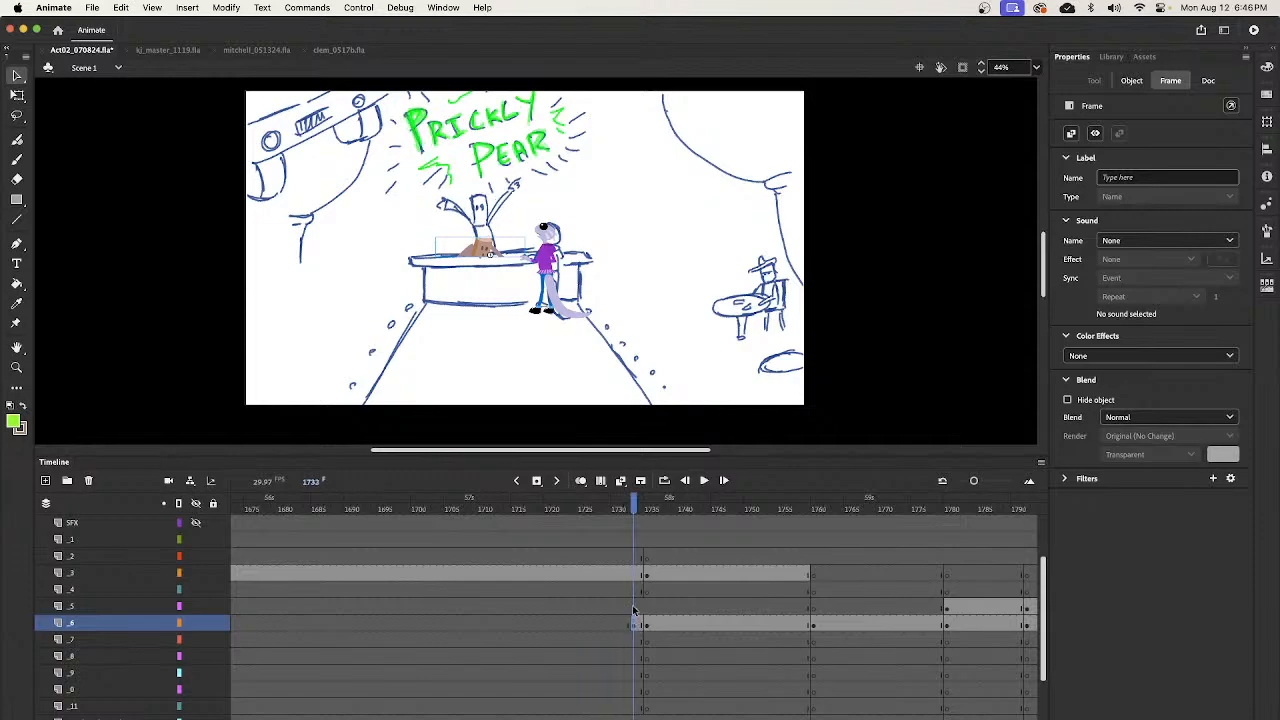
pyautogui.click(627, 510)
pyautogui.moveTo(628, 510); pyautogui.dragTo(596, 550)
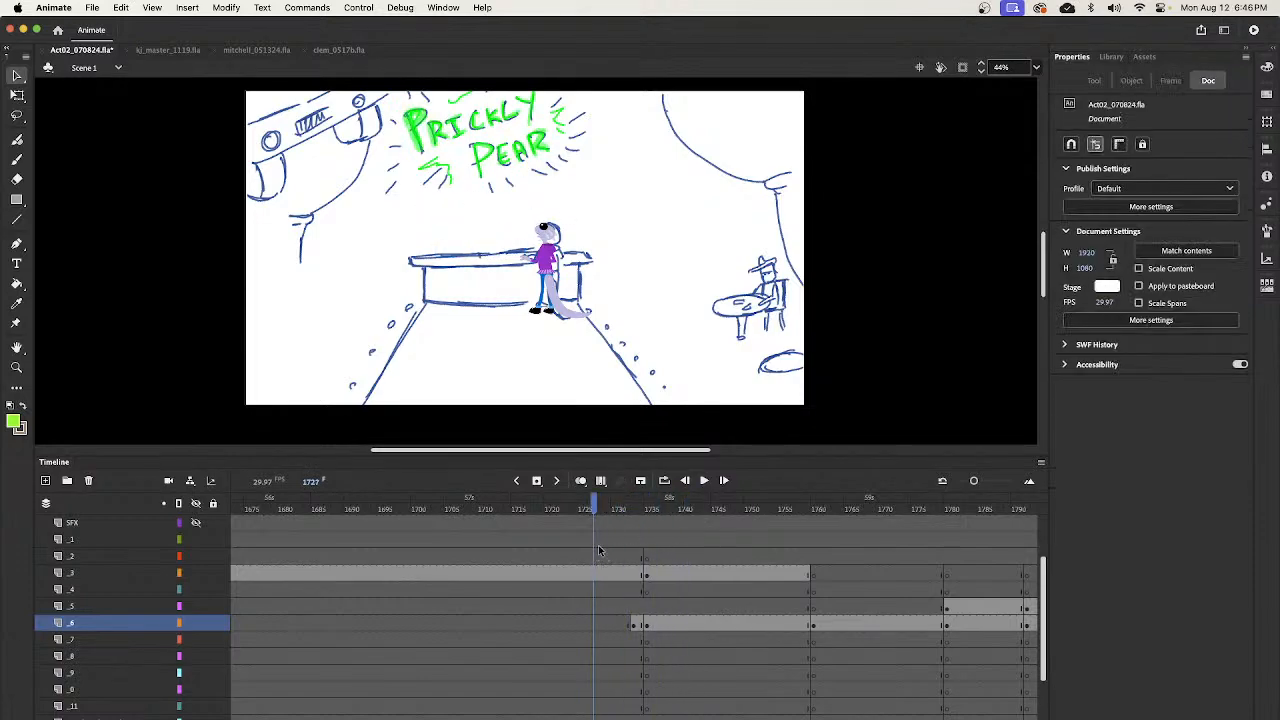
pyautogui.press('Return')
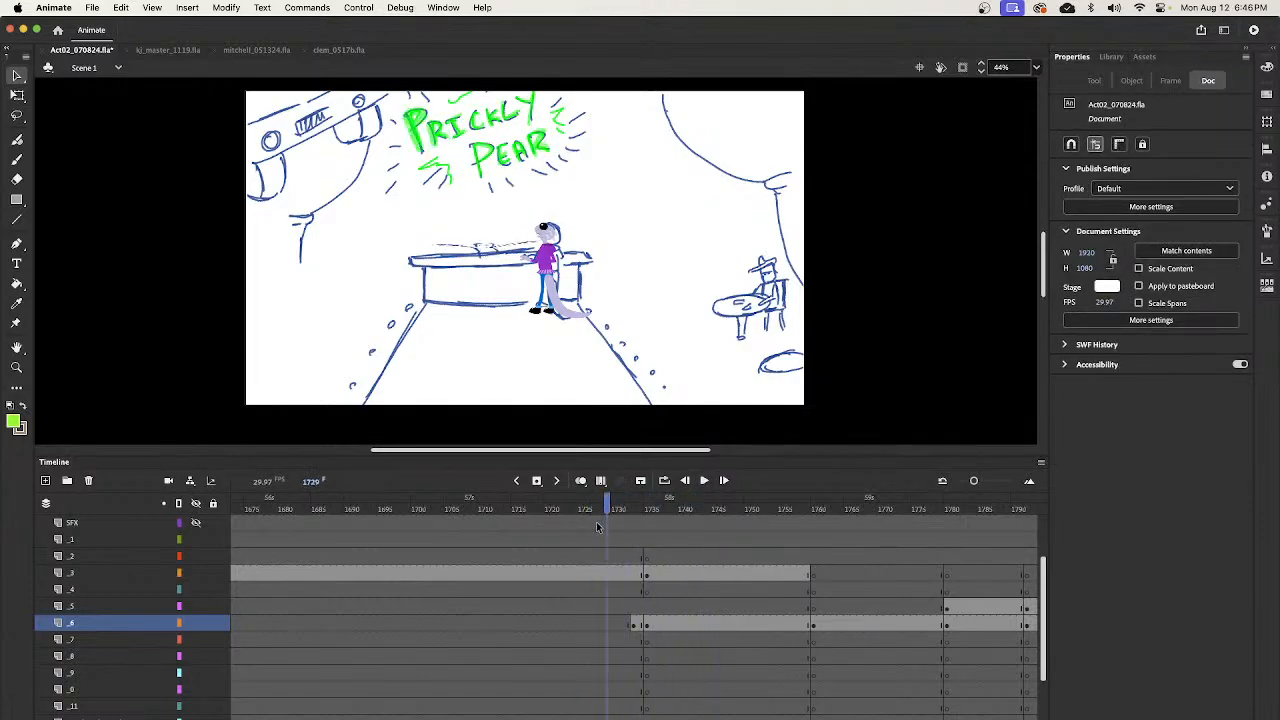
pyautogui.press('Return')
# - Add a keyframe on layer _6 at frame 1737, two frames after the raised-arms pose begins
pyautogui.click(647, 625)
pyautogui.press('.')
pyautogui.press('.')
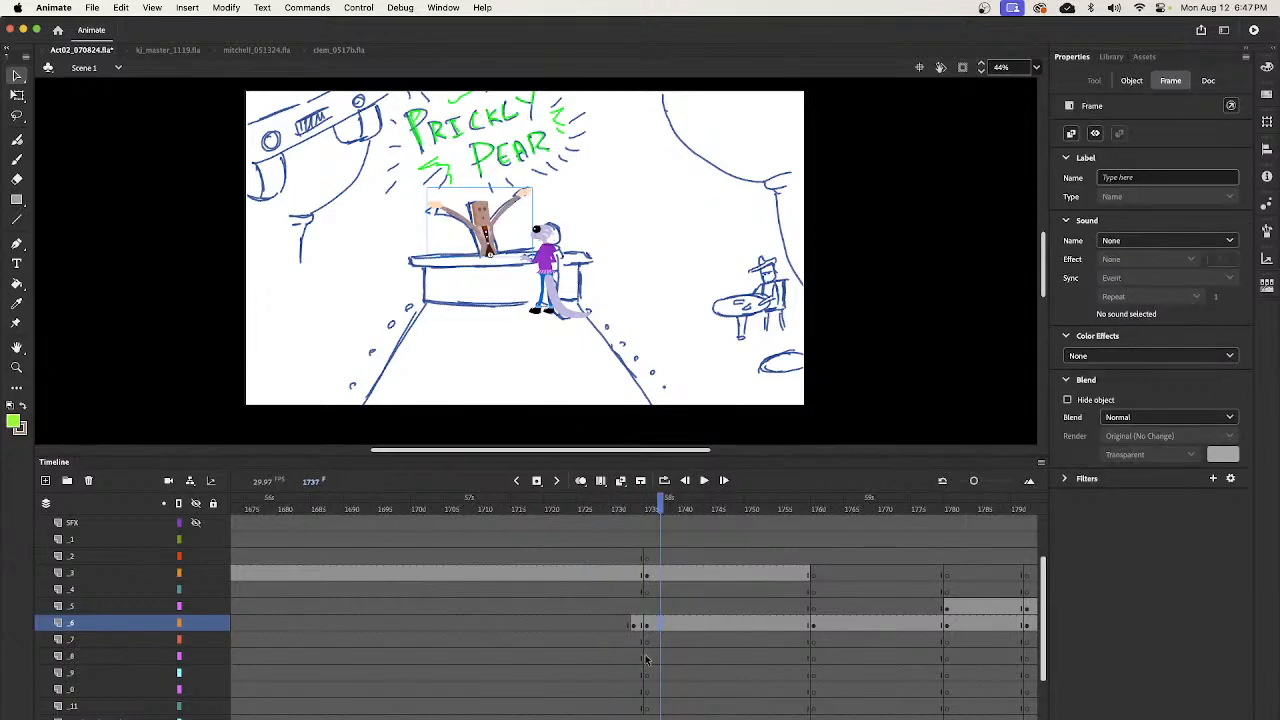
pyautogui.click(647, 625)
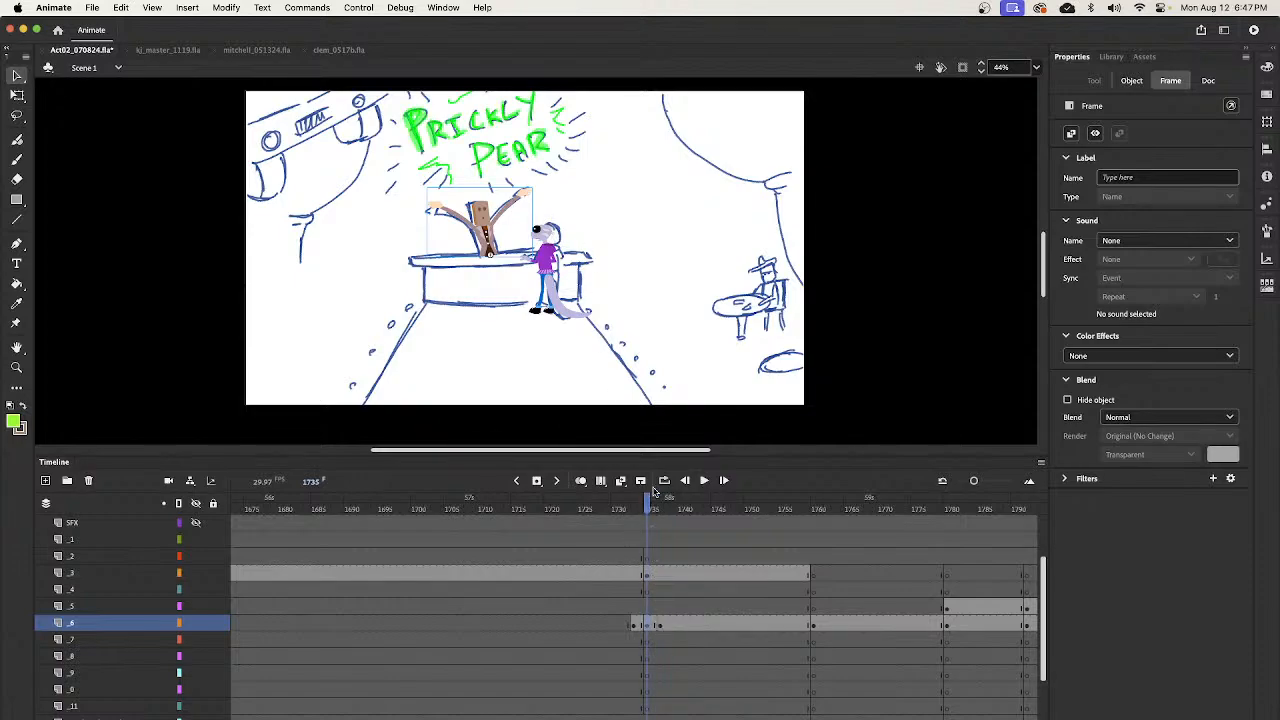
# - Select the raised-arms bartender in the short span starting at frame 1735 and activate Free Transform on him
pyautogui.moveTo(650, 507); pyautogui.dragTo(644, 556)
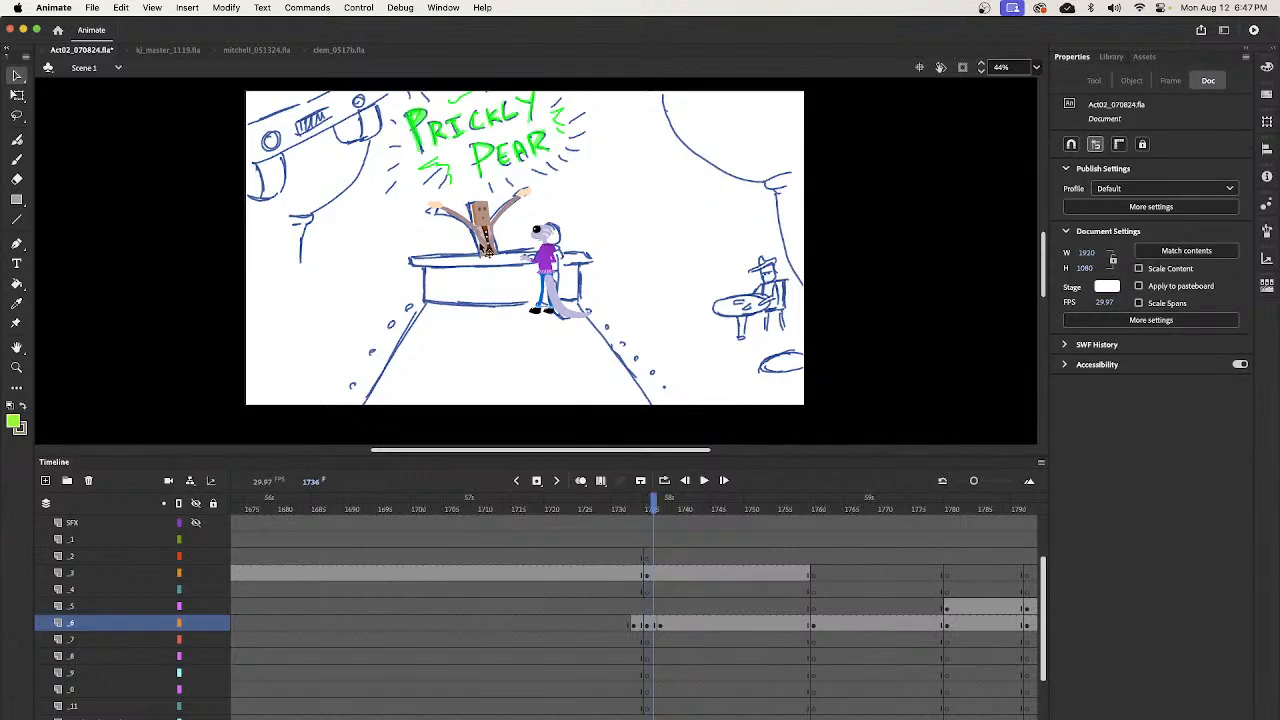
pyautogui.click(488, 246)
pyautogui.press('q')
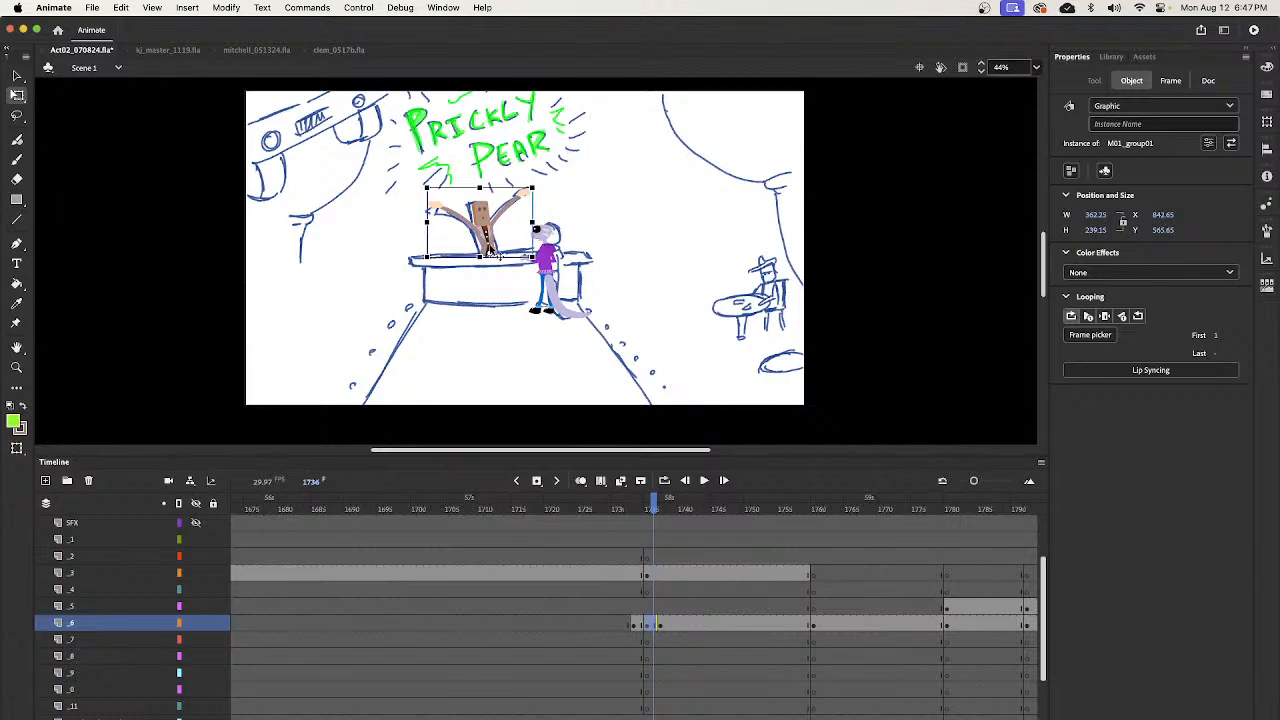
# - Stretch the raised-arms bartender at frame 1735 on layer _6 taller and narrower, to about 345.6 wide by 254.75 high
pyautogui.click(676, 627)
pyautogui.click(656, 626)
pyautogui.doubleClick(660, 627)
pyautogui.click(656, 627)
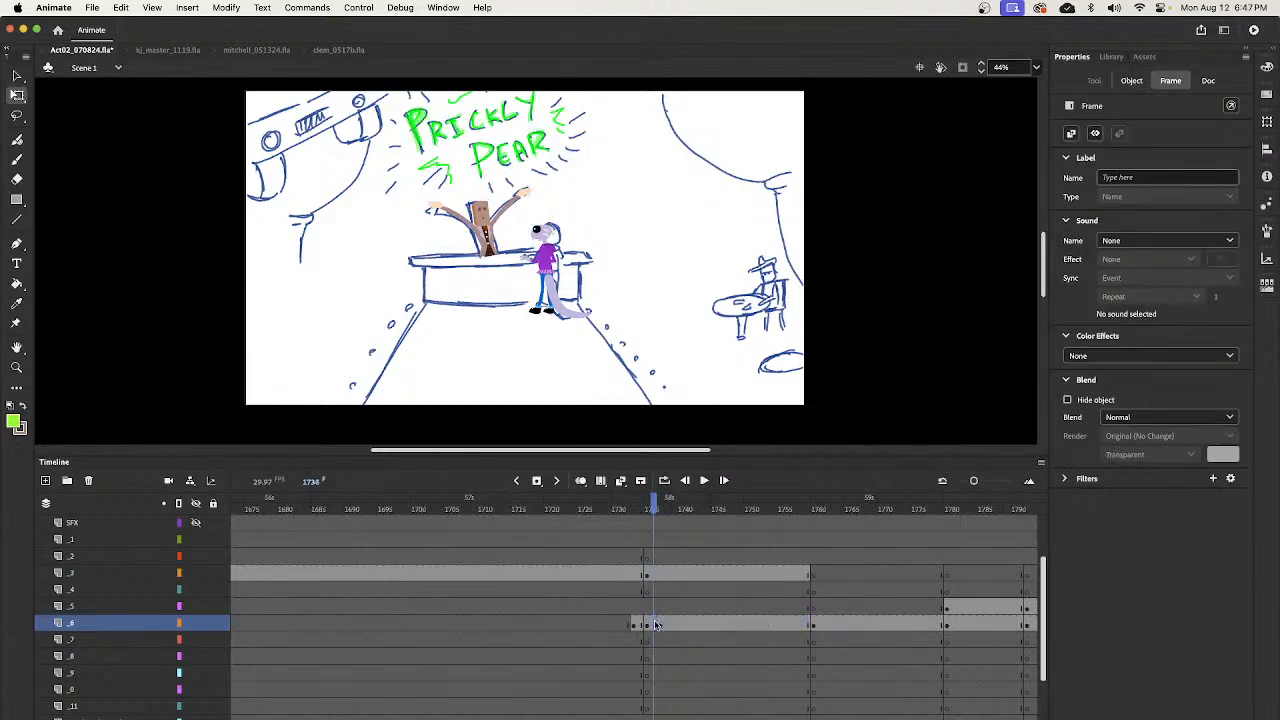
pyautogui.moveTo(656, 627)
pyautogui.mouseDown()
pyautogui.moveTo(659, 614)
pyautogui.moveTo(662, 628)
pyautogui.mouseUp()
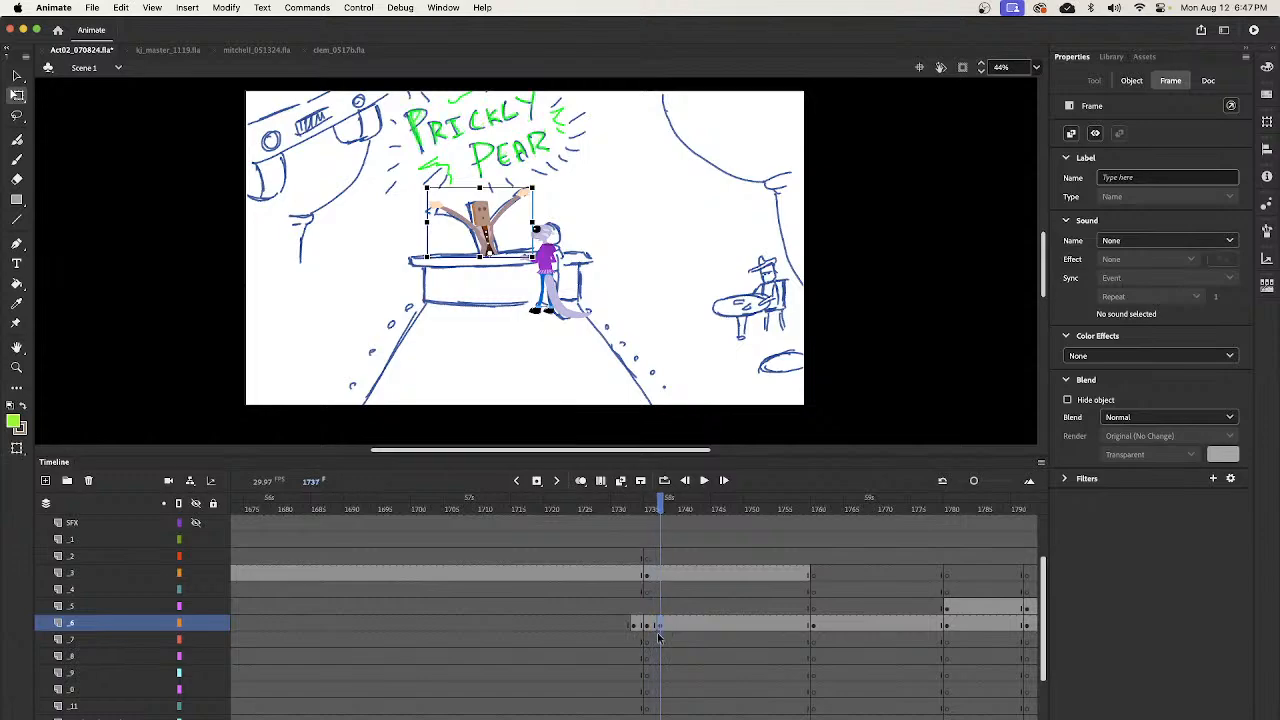
pyautogui.click(655, 628)
pyautogui.click(661, 628)
pyautogui.click(648, 627)
pyautogui.click(558, 335)
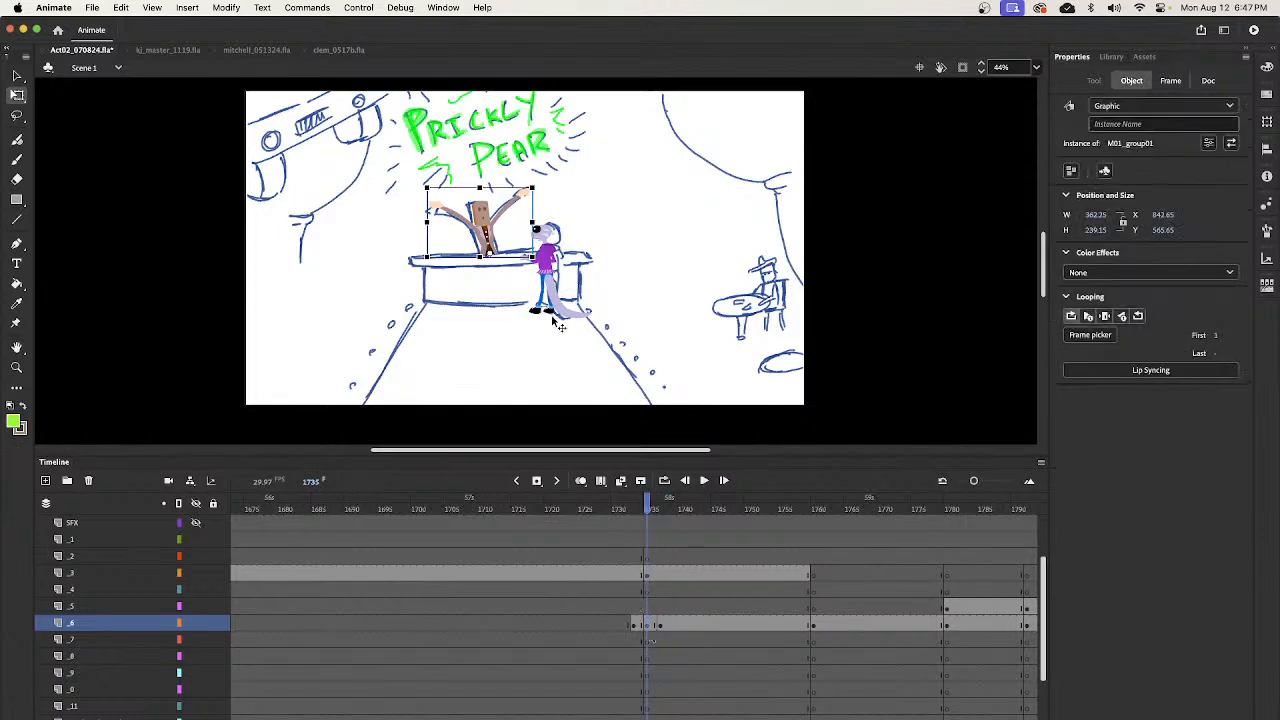
pyautogui.moveTo(480, 187); pyautogui.dragTo(480, 183)
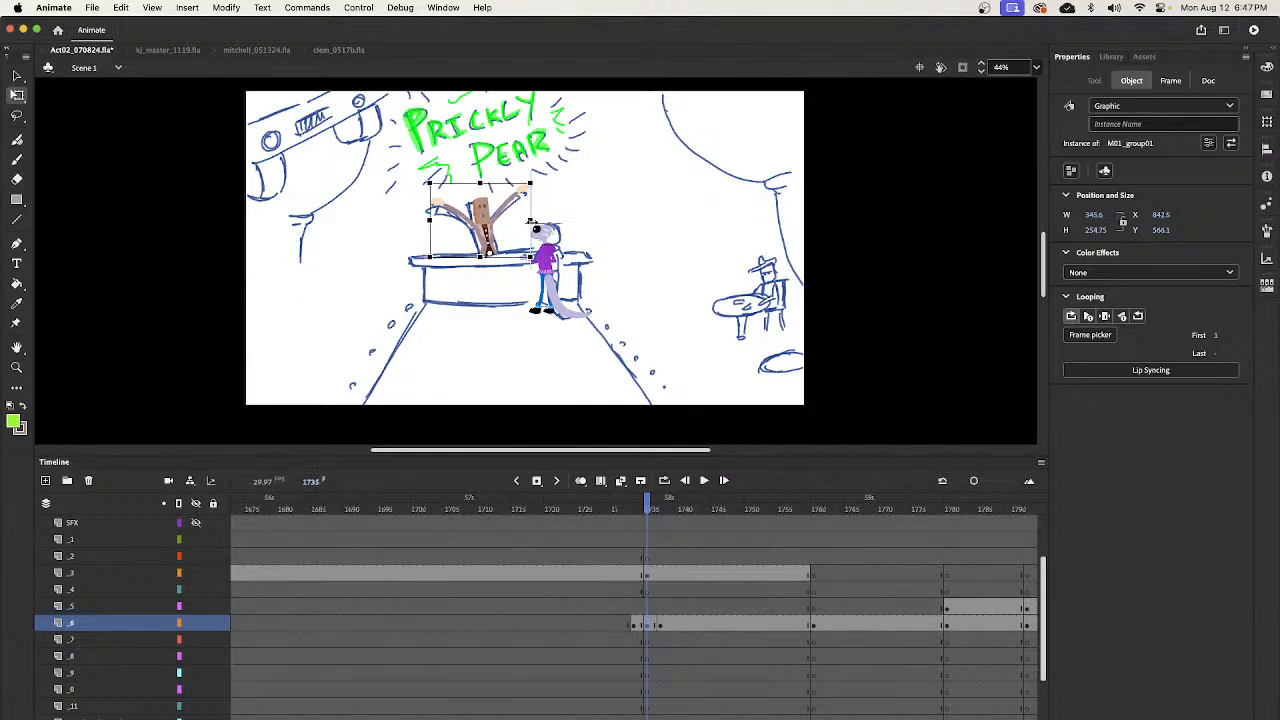
# - Create a classic tween on layer _6 between the bartender's keyframes at frames 1735 and 1737
pyautogui.click(648, 520)
pyautogui.moveTo(648, 522); pyautogui.dragTo(673, 510)
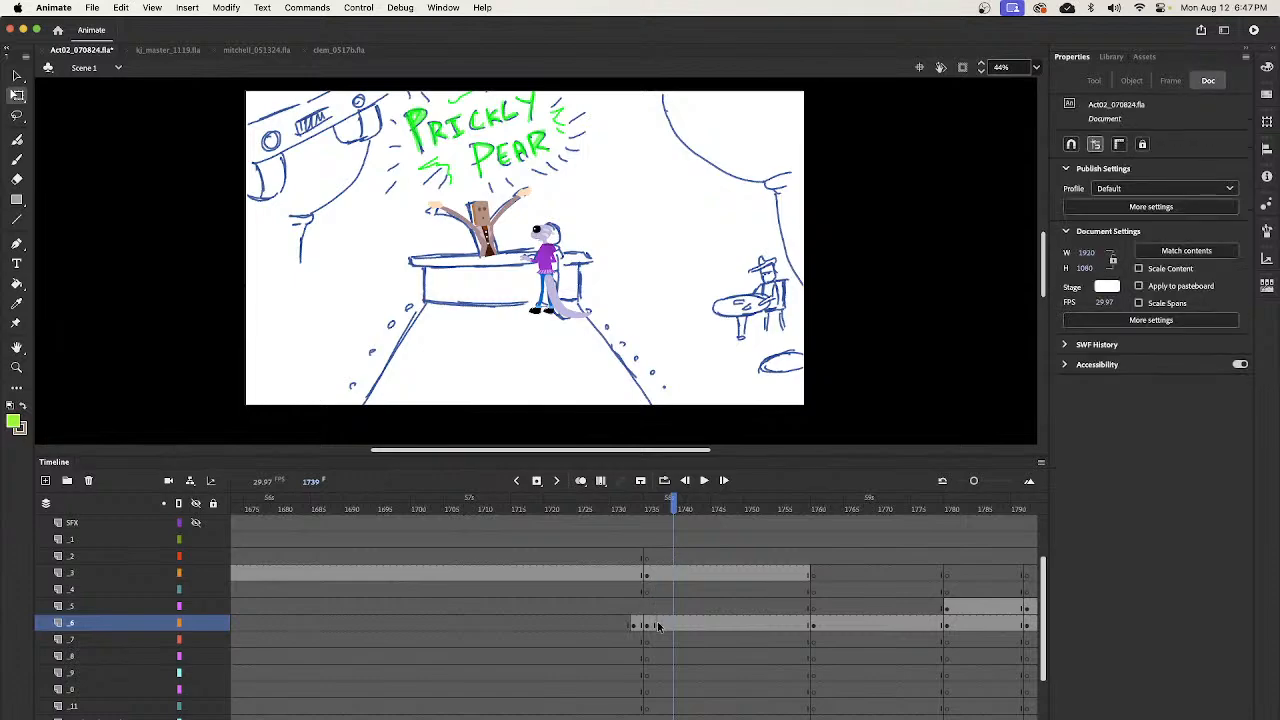
pyautogui.click(651, 626)
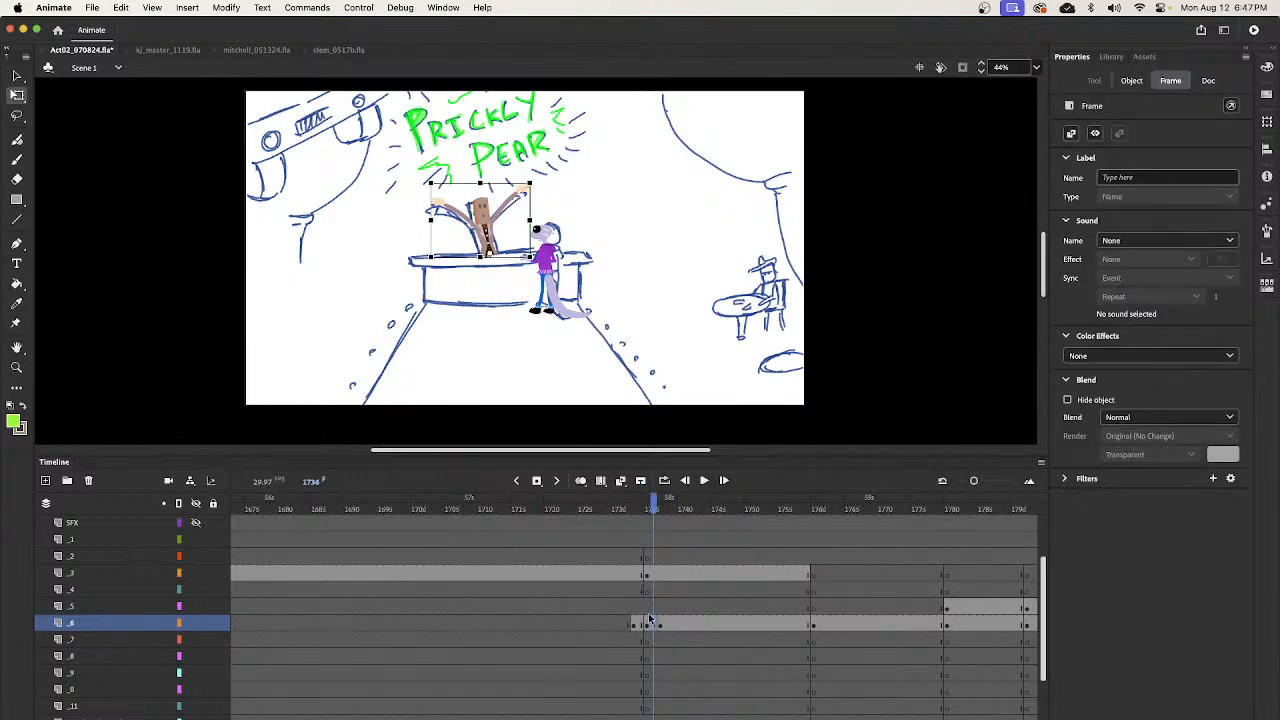
pyautogui.rightClick(655, 626)
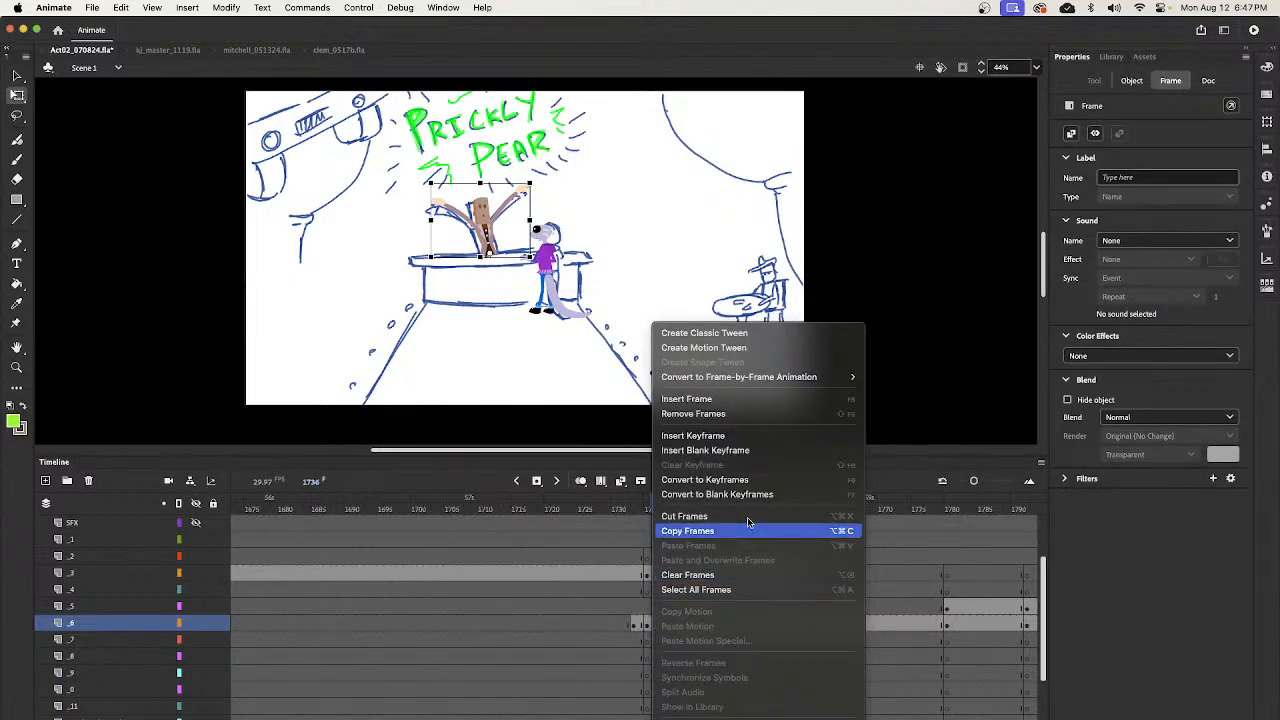
pyautogui.click(716, 334)
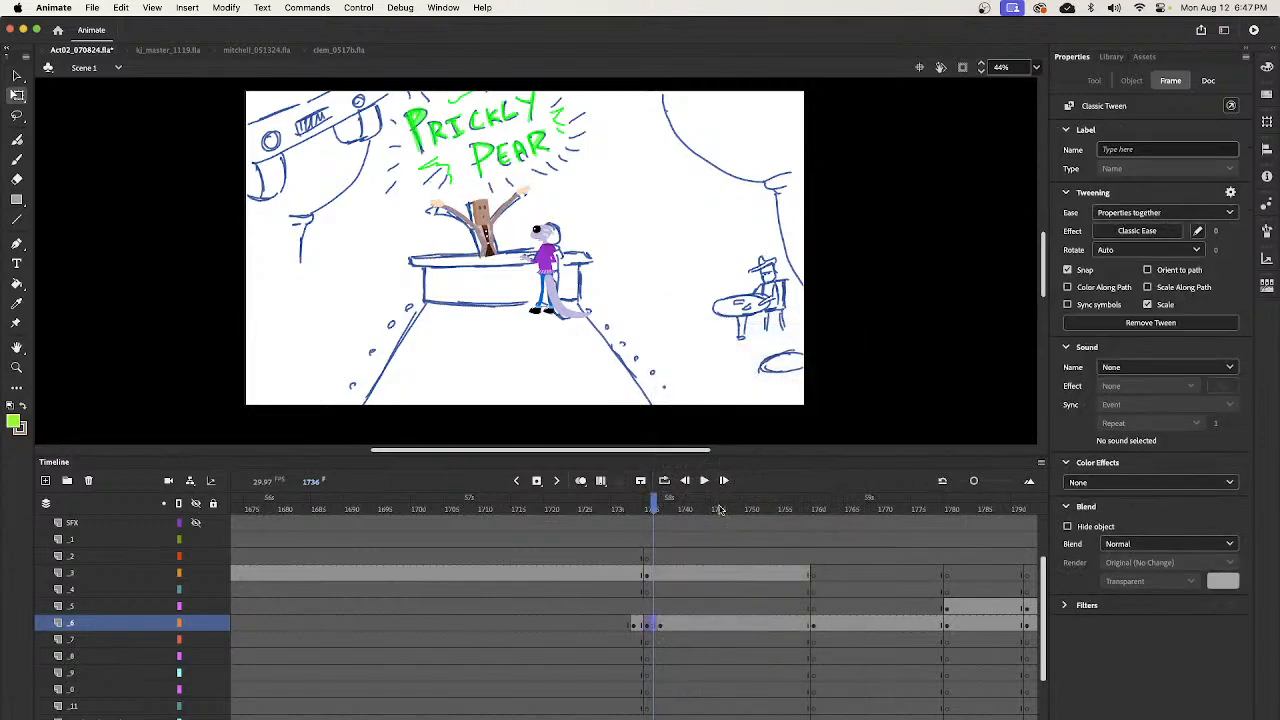
# - Play the bartender's entrance several times from before his rise and scrub through the stretched pose
pyautogui.moveTo(656, 505); pyautogui.dragTo(600, 522)
pyautogui.press('Return')
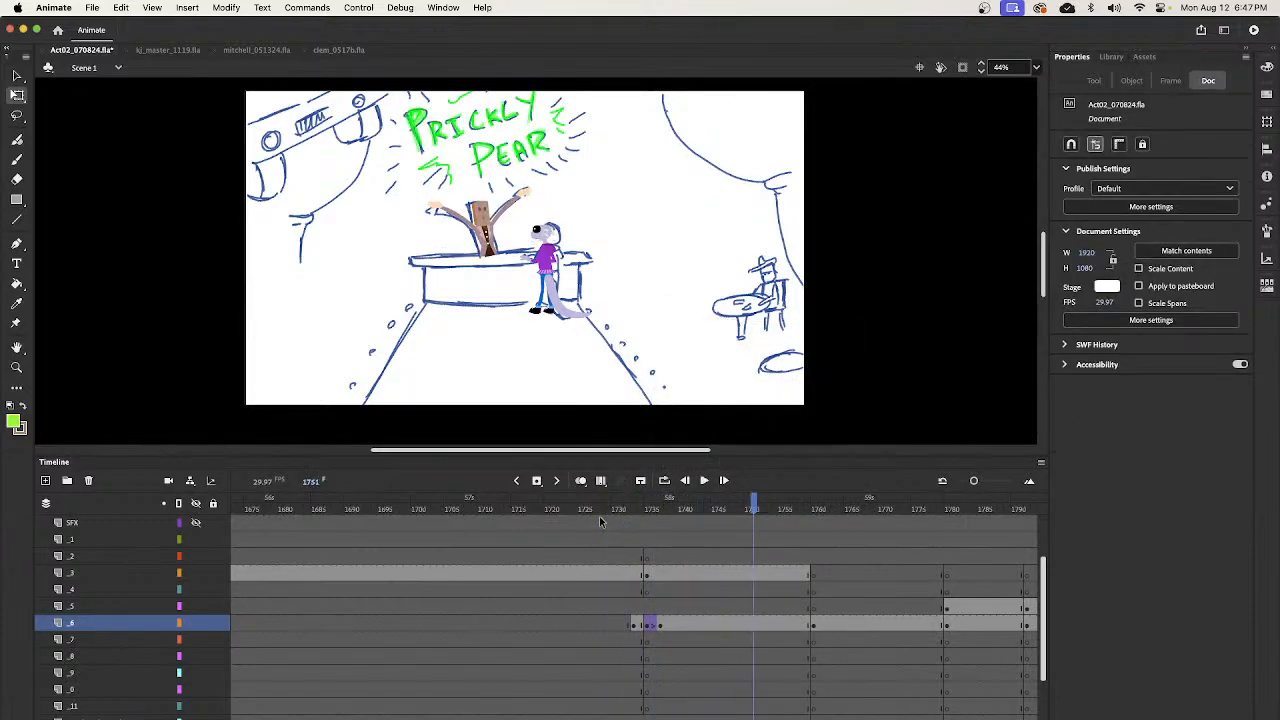
pyautogui.click(600, 521)
pyautogui.press('Return')
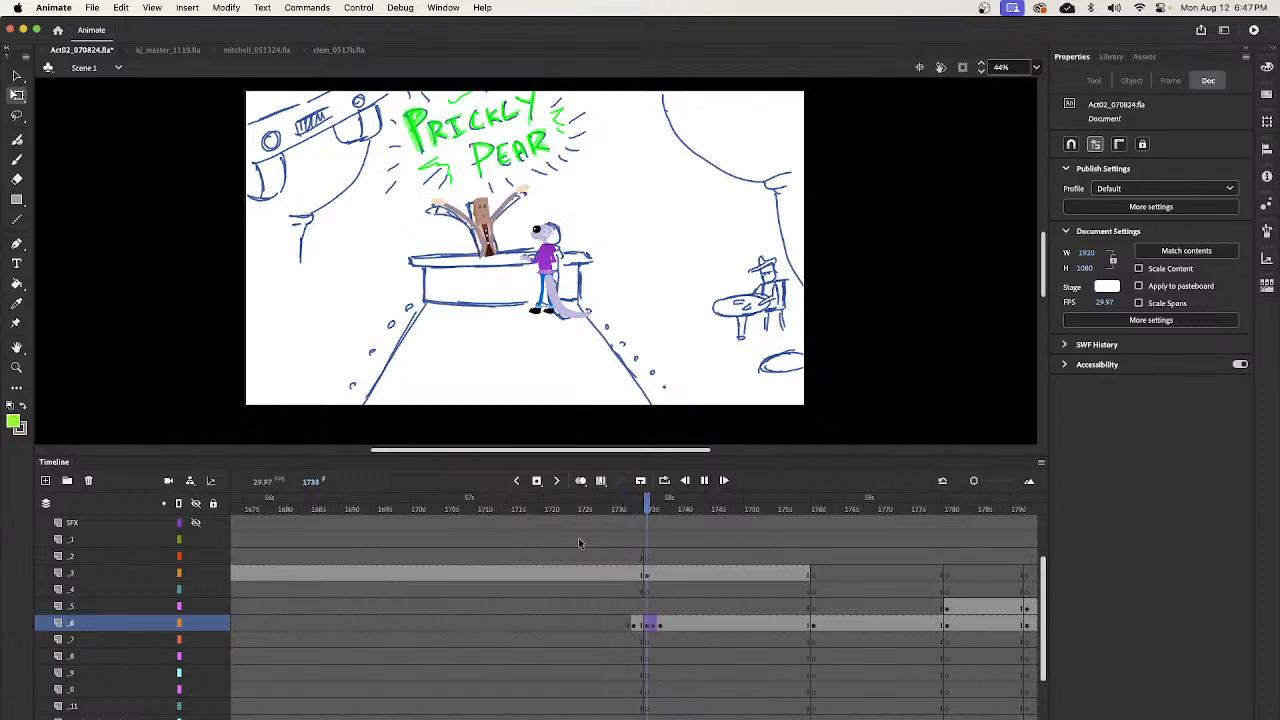
pyautogui.click(592, 520)
pyautogui.press('Return')
pyautogui.moveTo(652, 513); pyautogui.dragTo(691, 532)
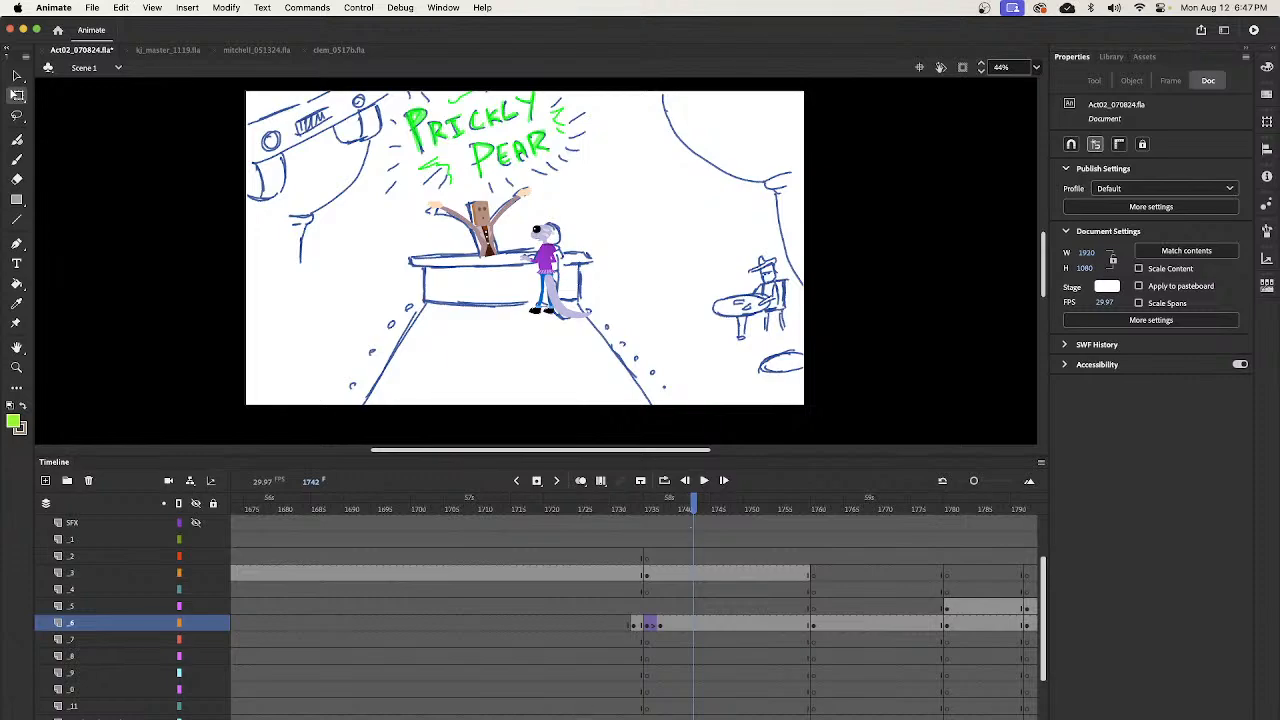
# - Go back to frame 1352 and copy the group with the seated customer and red table from layer _11
pyautogui.hscroll(5, 417, 504)
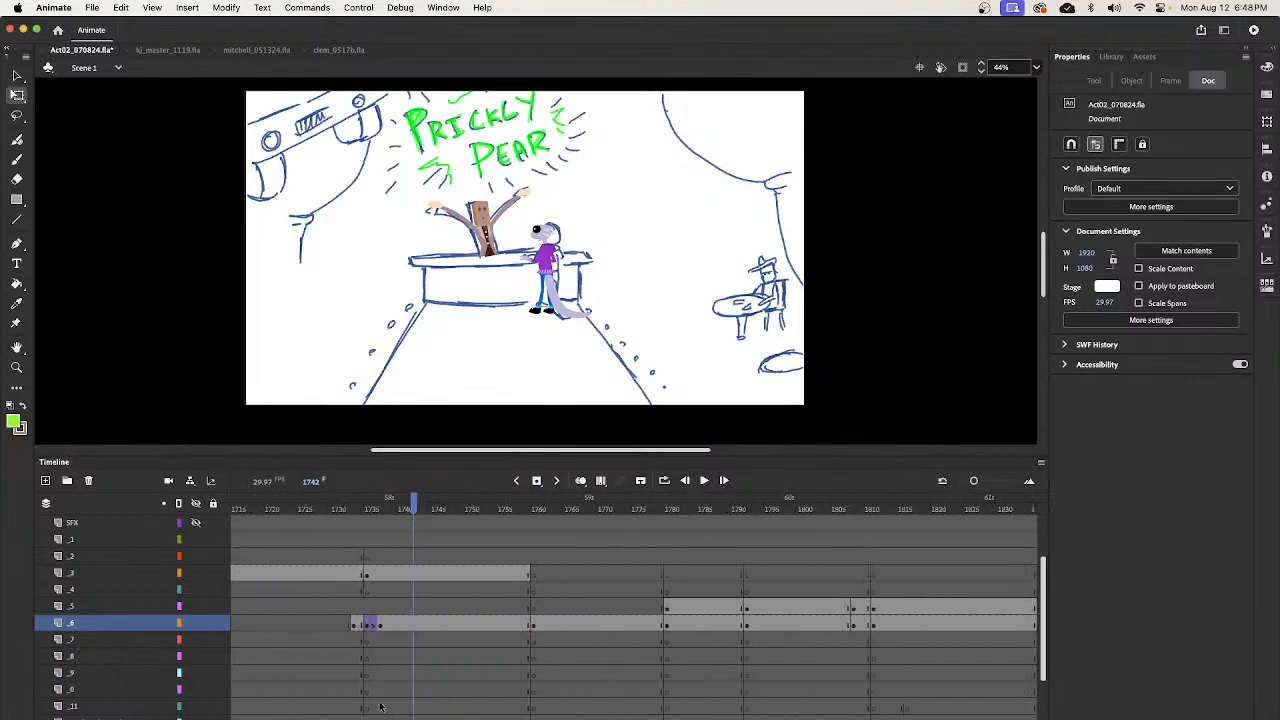
pyautogui.moveTo(417, 504); pyautogui.dragTo(472, 510)
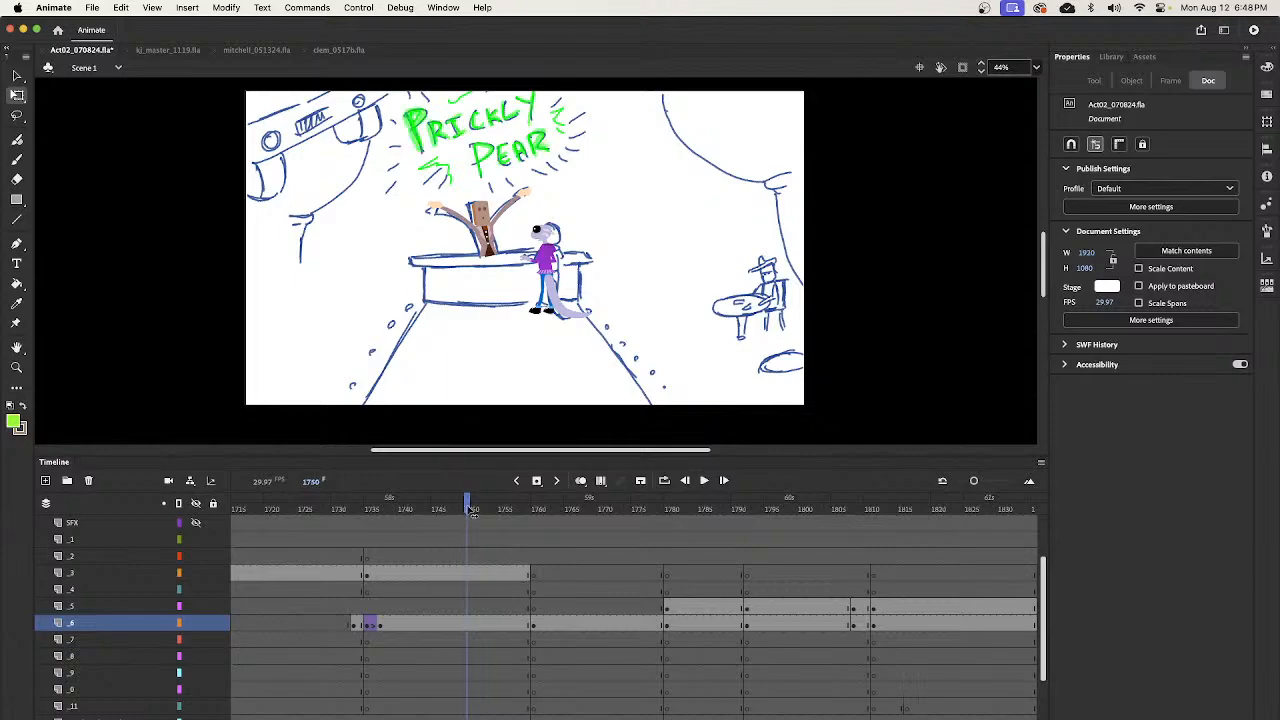
pyautogui.press('z')
pyautogui.keyDown('alt'); pyautogui.click(654, 321); pyautogui.keyUp('alt')
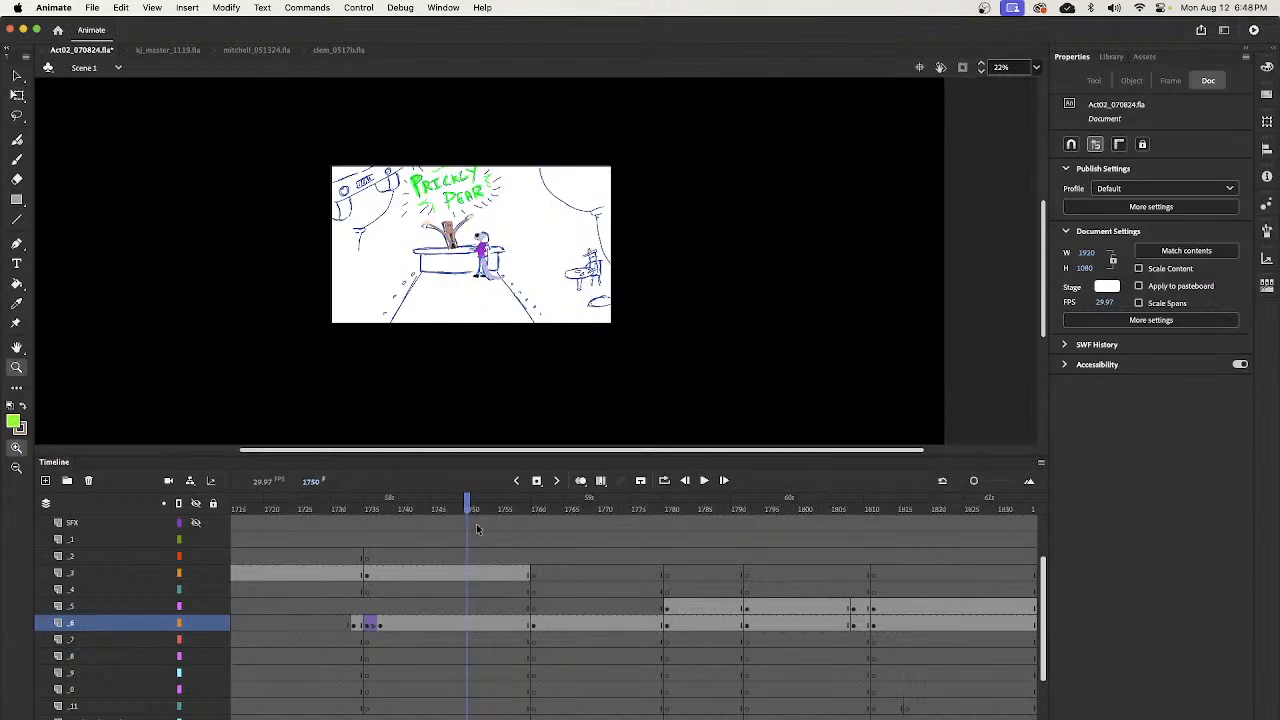
pyautogui.moveTo(468, 508); pyautogui.dragTo(446, 612)
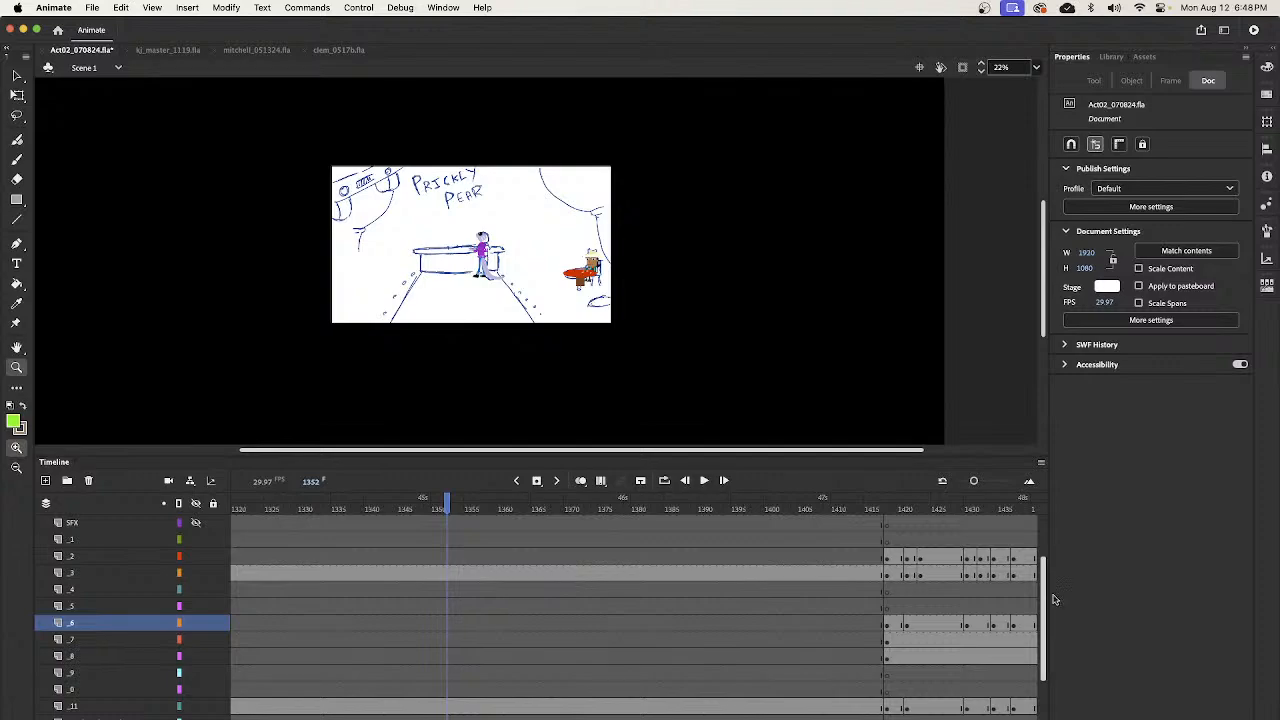
pyautogui.moveTo(1043, 604)
pyautogui.mouseDown()
pyautogui.moveTo(1042, 562)
pyautogui.moveTo(1041, 642)
pyautogui.moveTo(1041, 610)
pyautogui.mouseUp()
pyautogui.press('v')
pyautogui.click(584, 272)
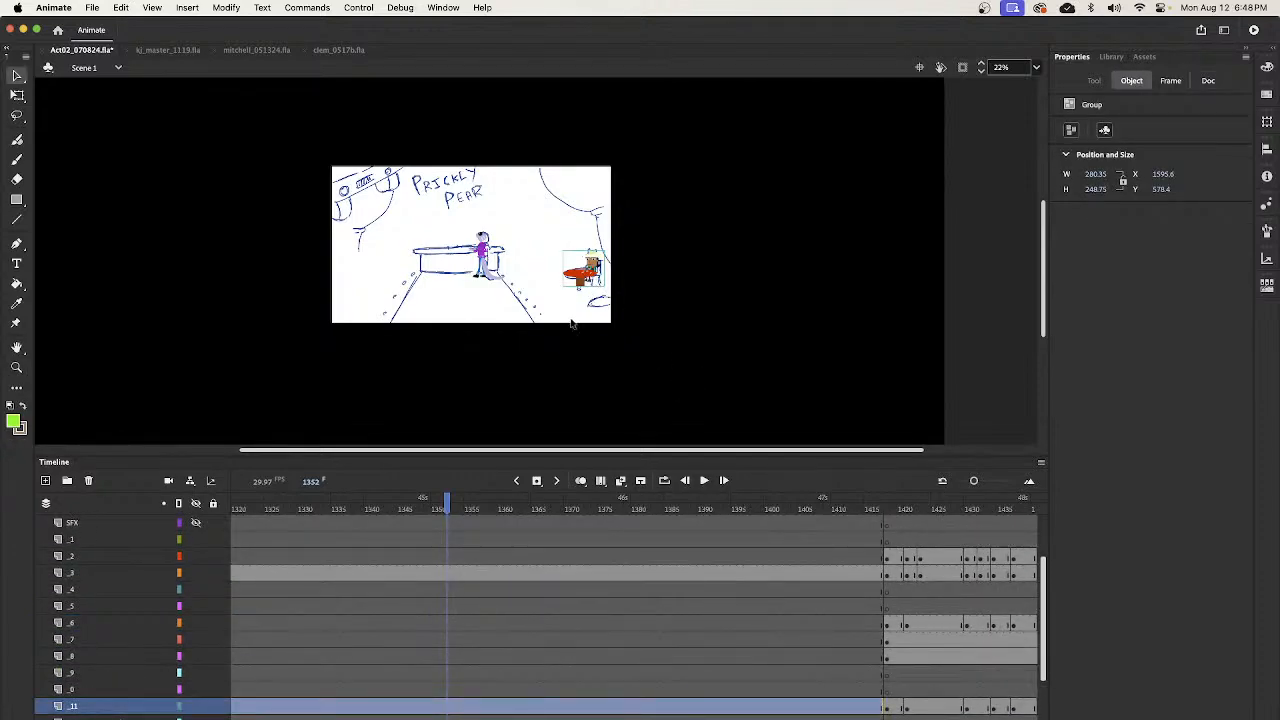
pyautogui.click(448, 710)
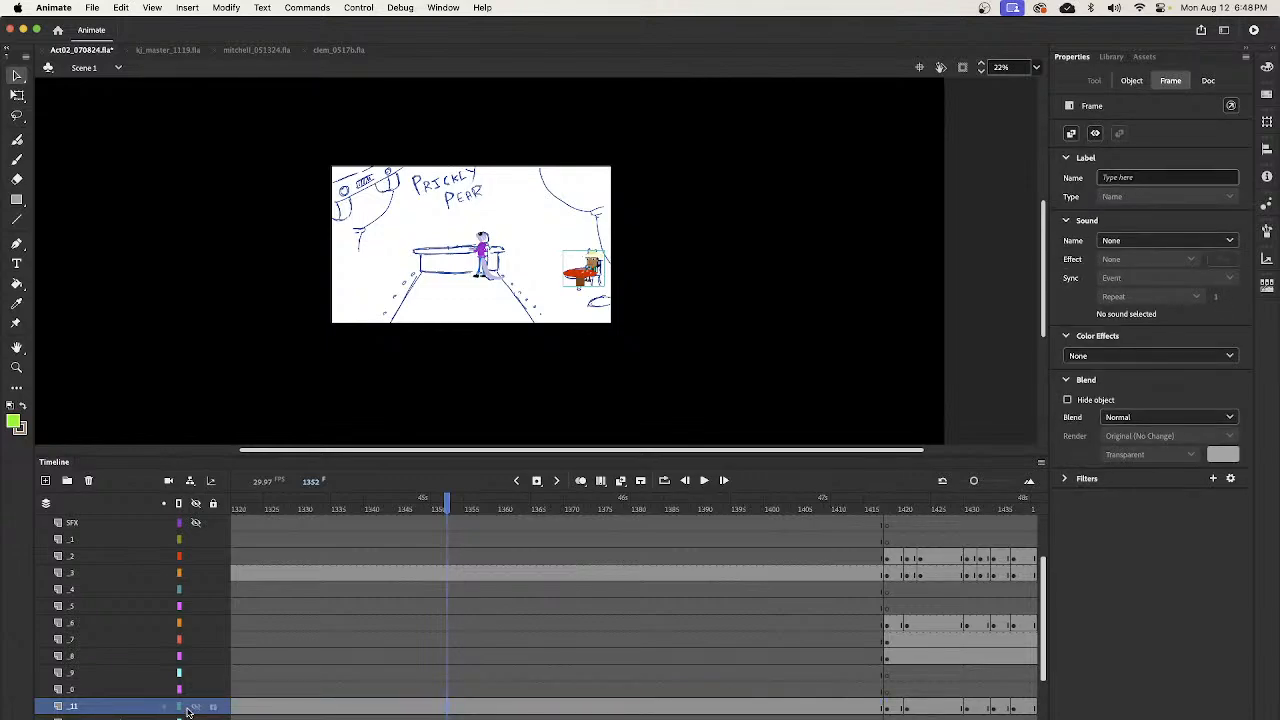
pyautogui.click(195, 709)
pyautogui.click(197, 711)
# - Paste the seated customer and table in place on layer _11 at frame 1461
pyautogui.moveTo(453, 509)
pyautogui.mouseDown()
pyautogui.moveTo(1014, 512)
pyautogui.moveTo(1037, 540)
pyautogui.moveTo(640, 548)
pyautogui.moveTo(686, 565)
pyautogui.mouseUp()
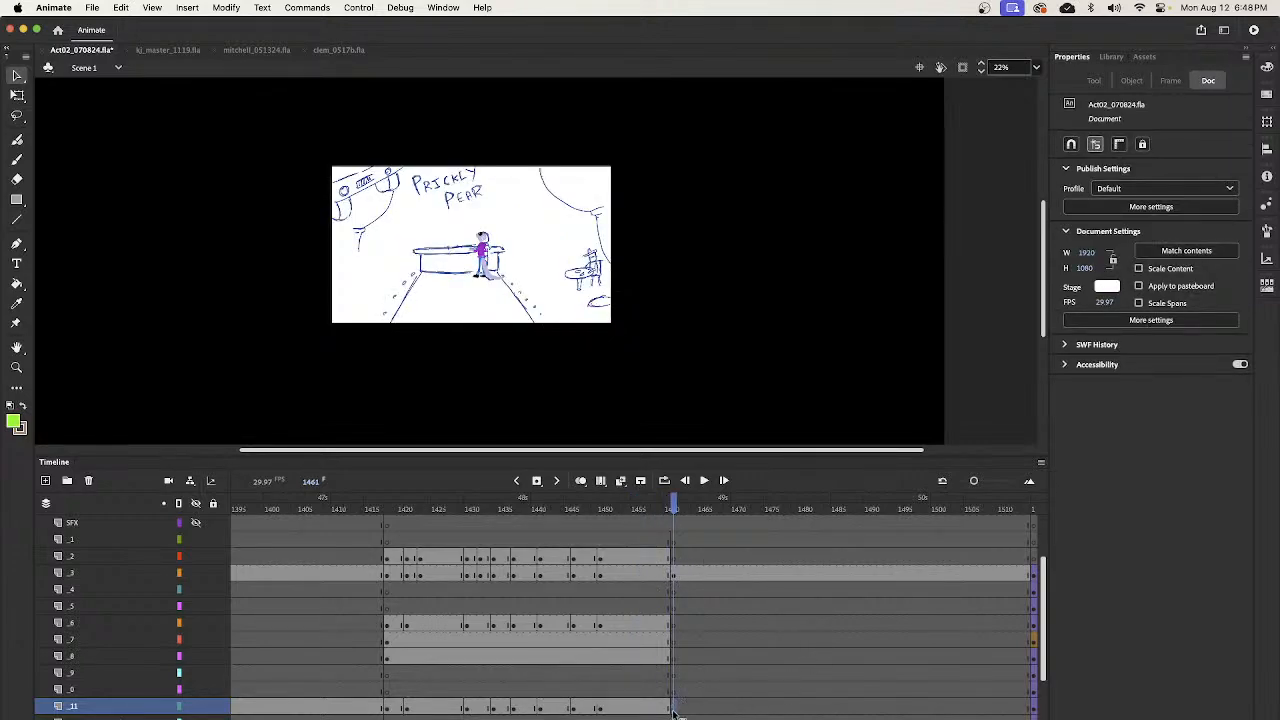
pyautogui.click(674, 706)
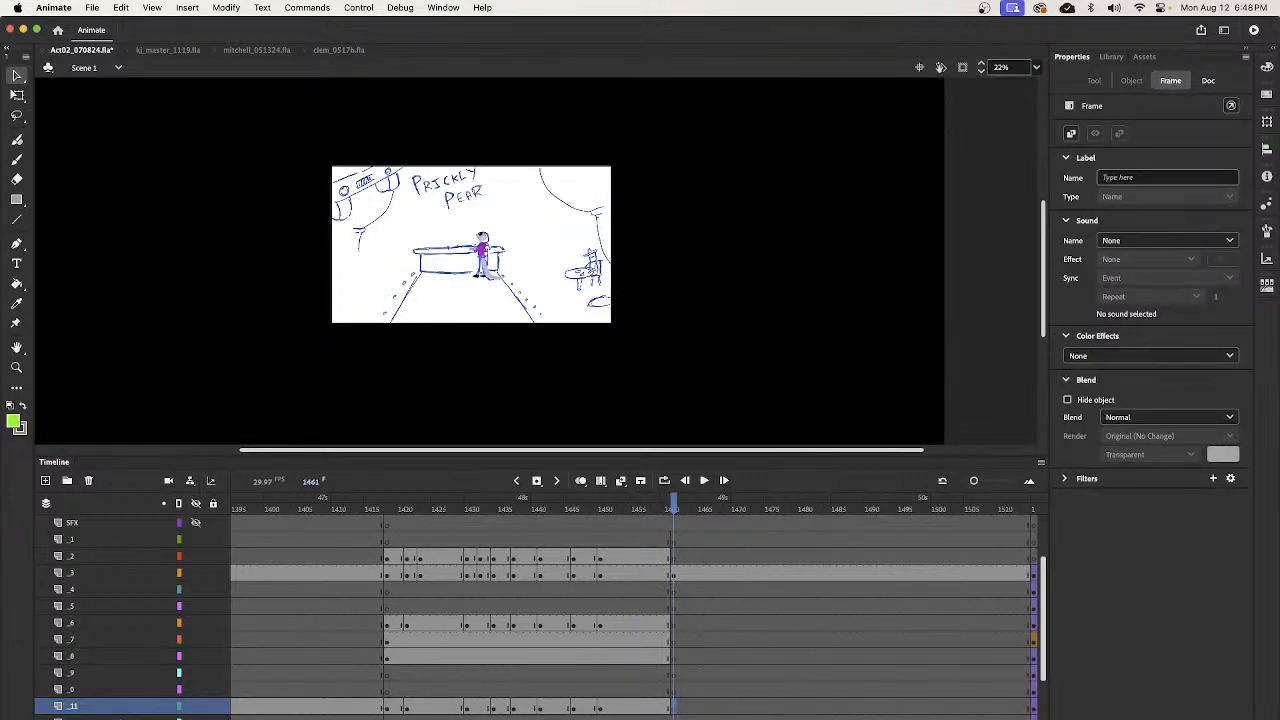
pyautogui.press('super+shift+v')
# - Paste the seated customer and table in place on layer _11 at frame 1565, after the tweened shot
pyautogui.moveTo(685, 513)
pyautogui.mouseDown()
pyautogui.moveTo(1030, 556)
pyautogui.moveTo(794, 615)
pyautogui.moveTo(880, 630)
pyautogui.moveTo(449, 650)
pyautogui.moveTo(793, 660)
pyautogui.moveTo(1036, 626)
pyautogui.moveTo(703, 643)
pyautogui.moveTo(767, 643)
pyautogui.mouseUp()
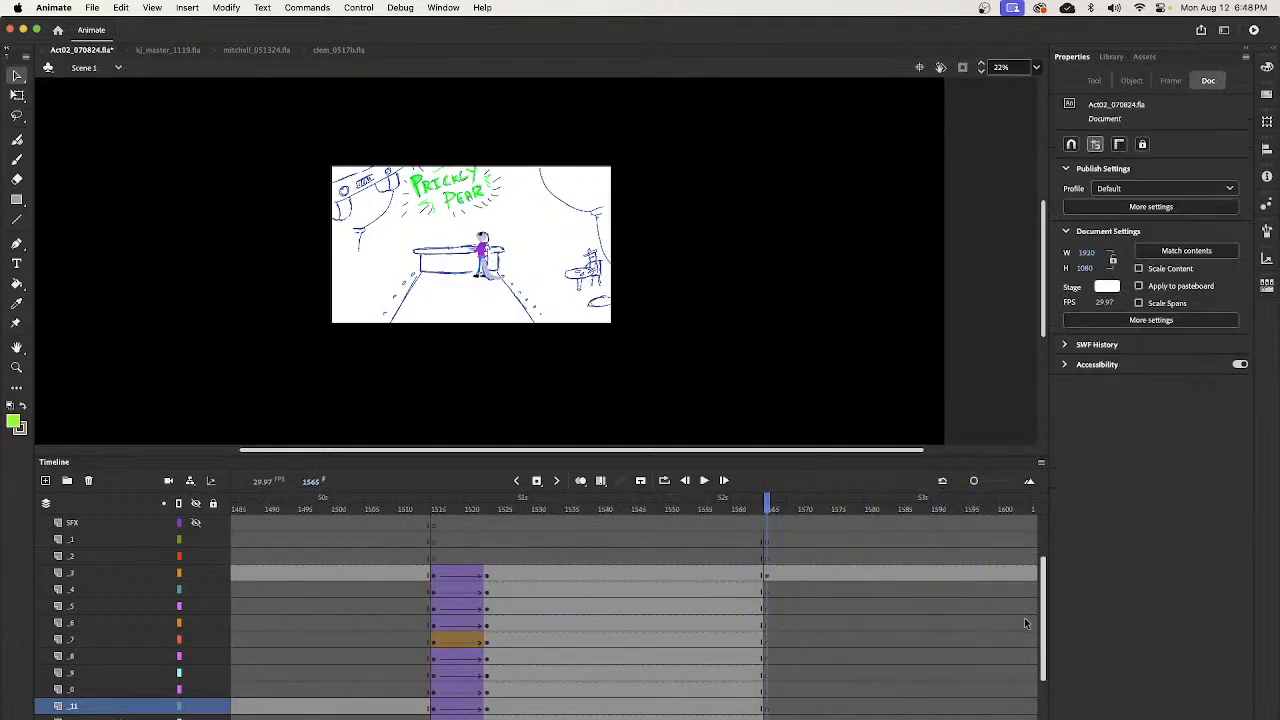
pyautogui.moveTo(1043, 632); pyautogui.dragTo(1043, 665)
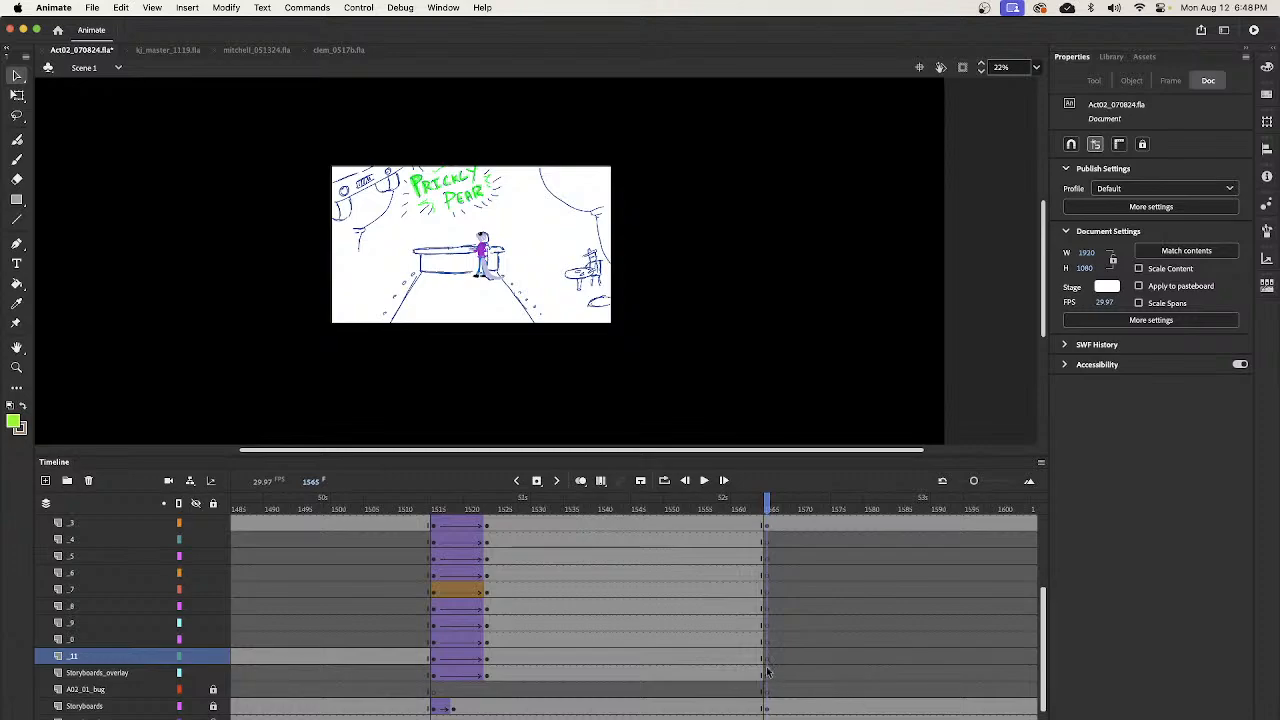
pyautogui.click(98, 658)
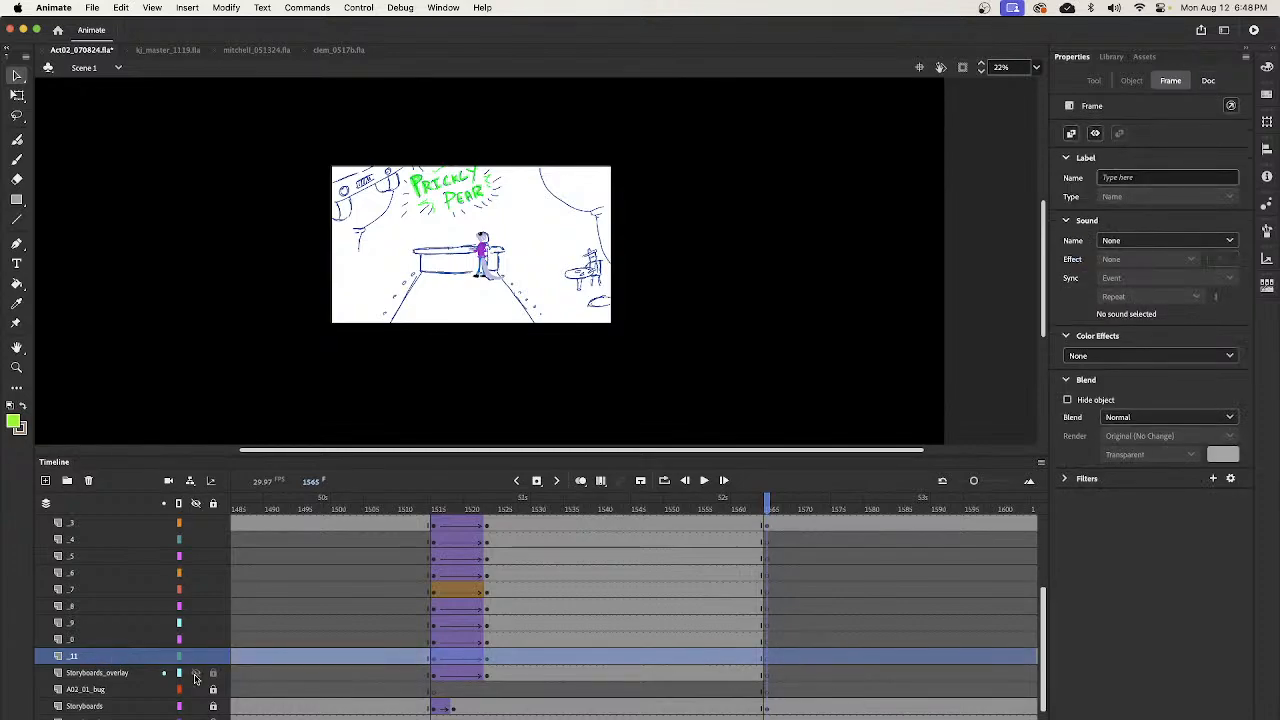
pyautogui.click(769, 664)
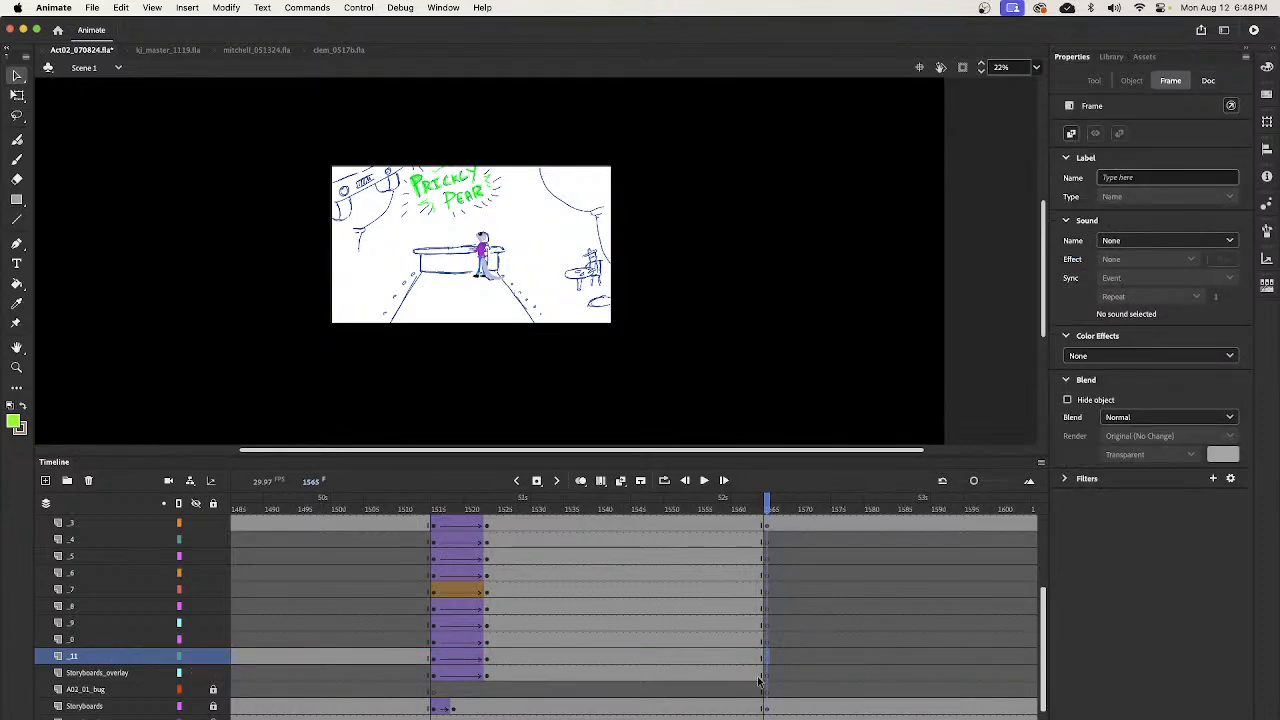
pyautogui.press('super+shift+v')
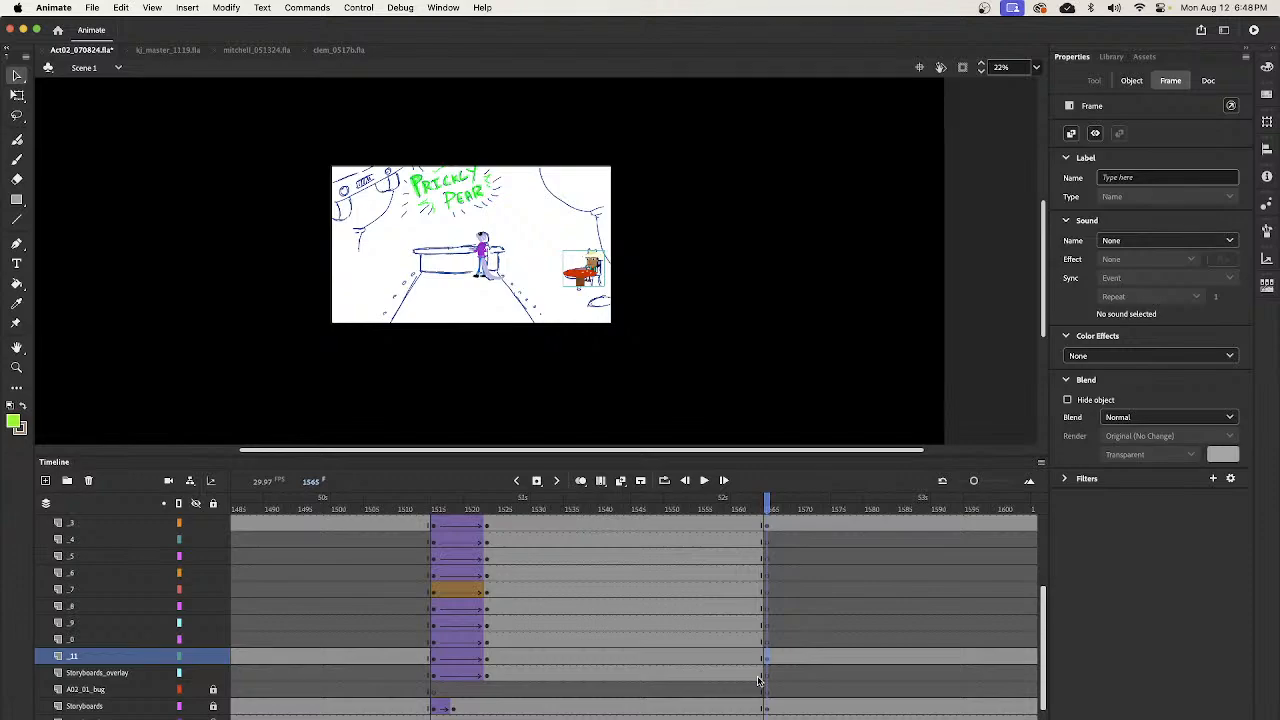
# - Clear the blank keyframe on layer _11 at frame 1735 to extend the seated customer and table through the bartender's entrance
pyautogui.hscroll(5, 758, 681)
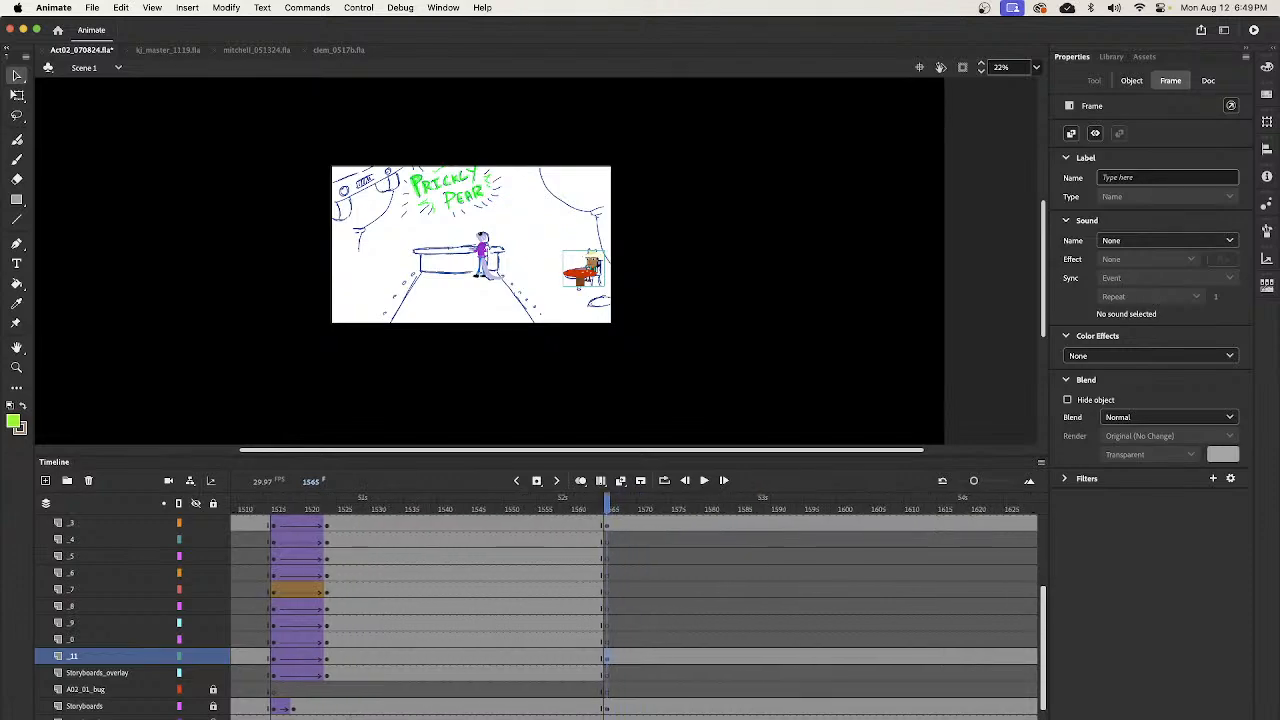
pyautogui.hscroll(2, 634, 610)
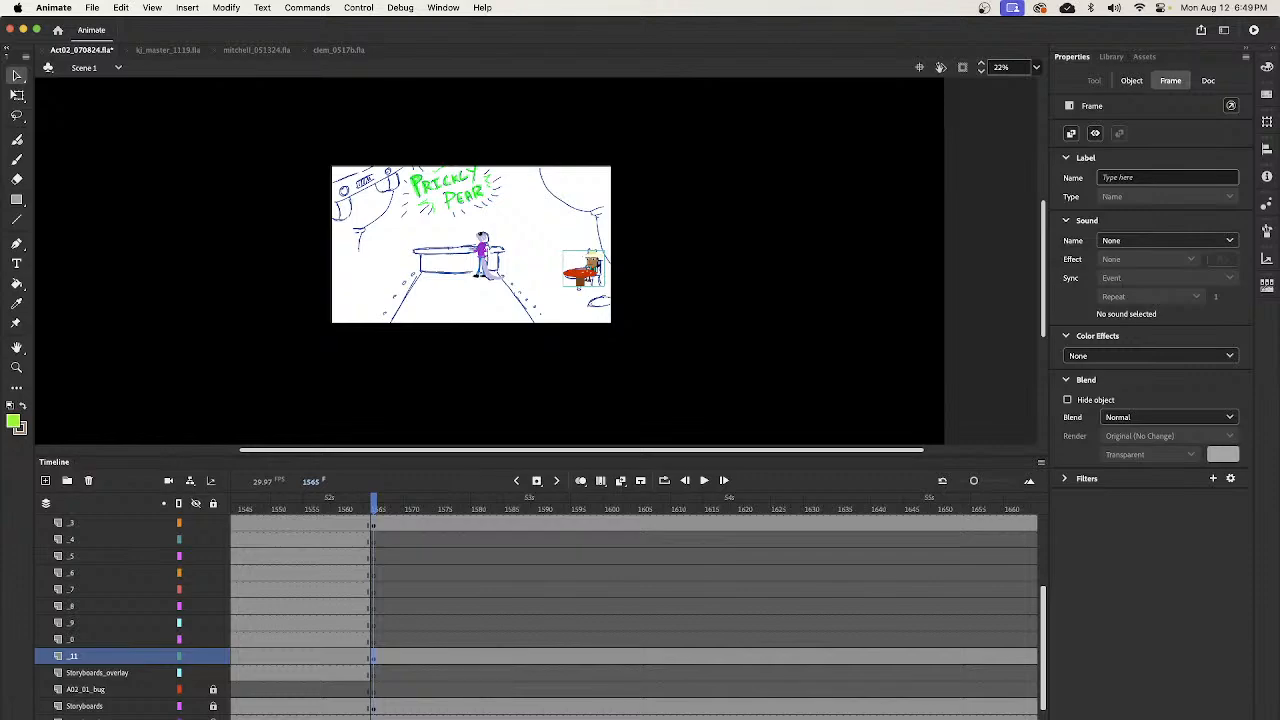
pyautogui.hscroll(2, 634, 610)
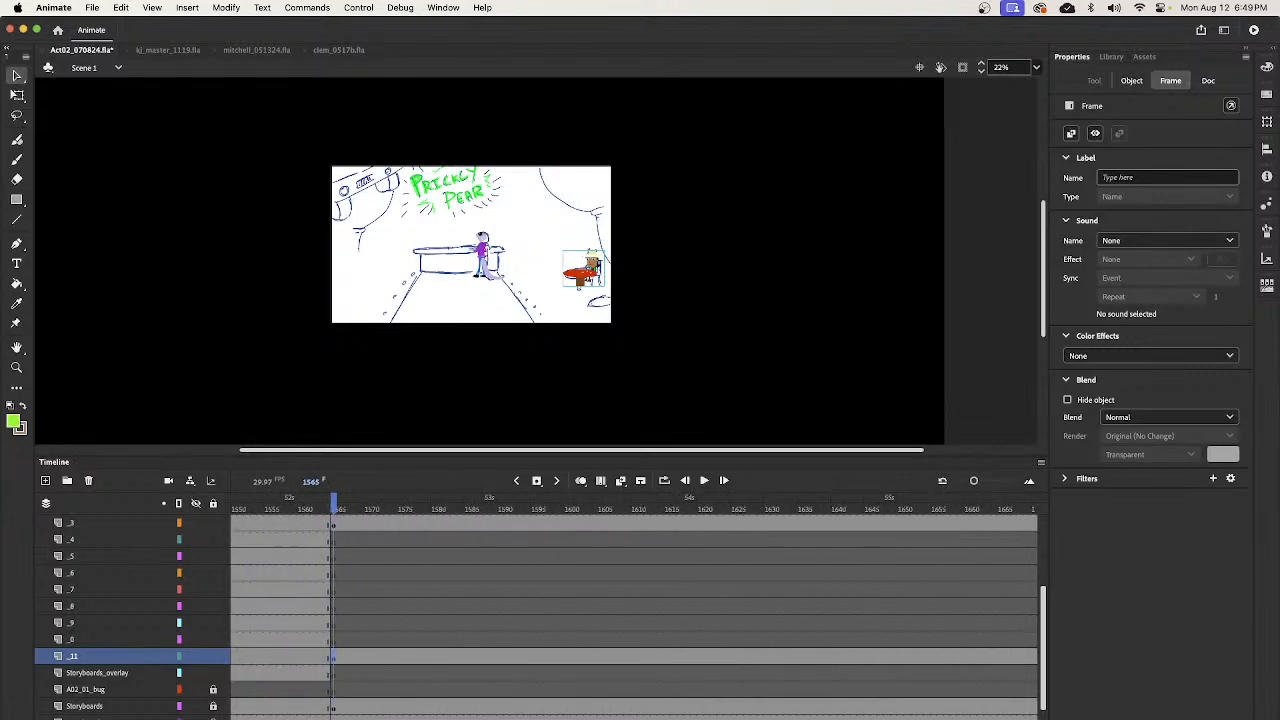
pyautogui.moveTo(335, 503); pyautogui.dragTo(860, 550)
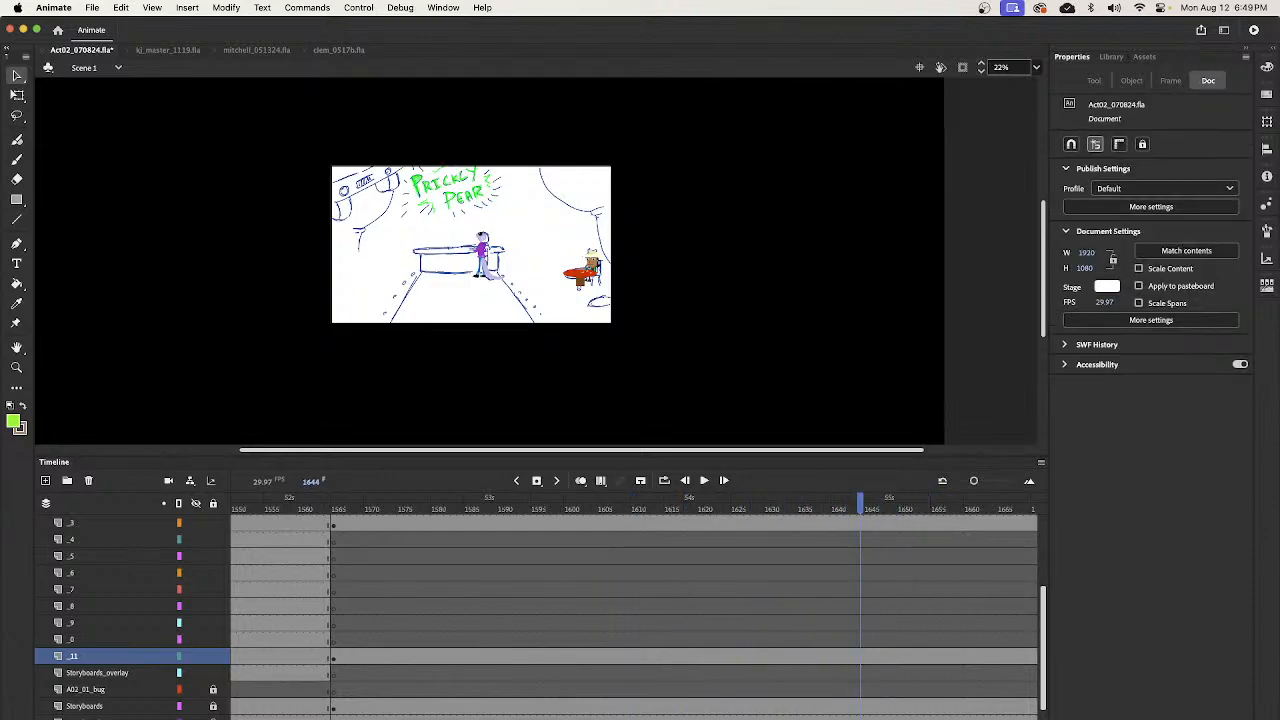
pyautogui.hscroll(10, 680, 535)
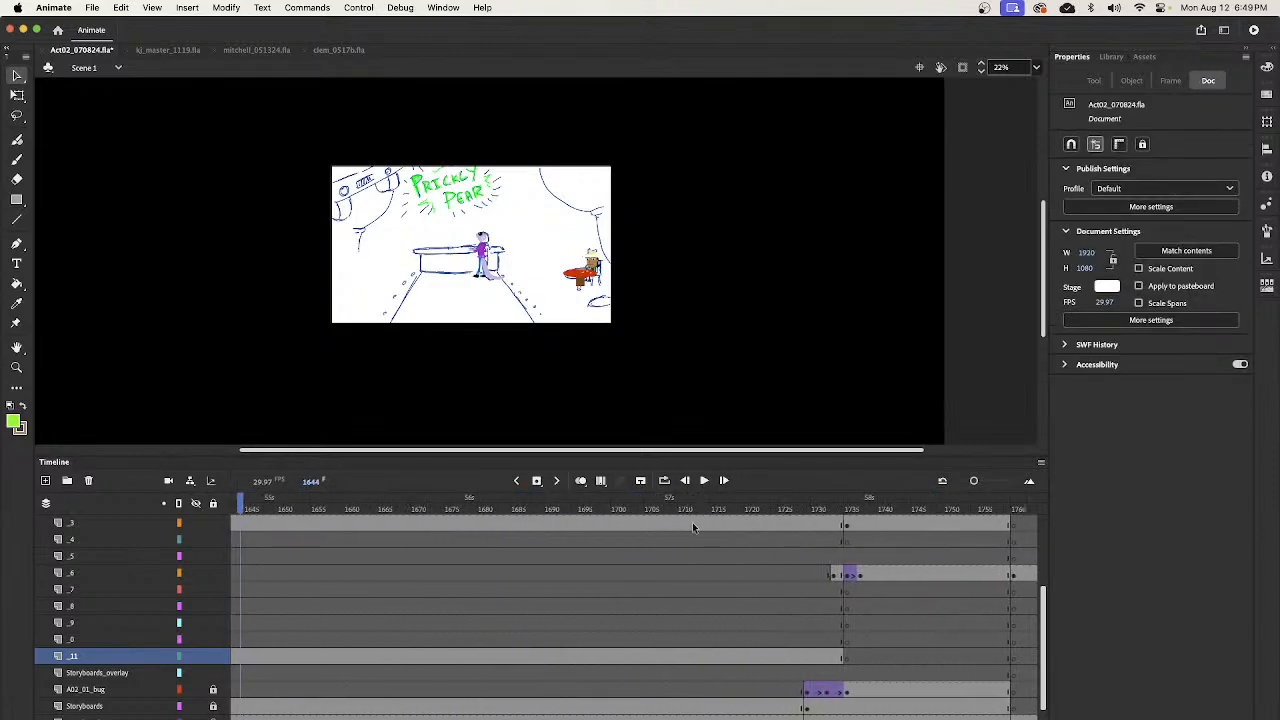
pyautogui.moveTo(710, 511); pyautogui.dragTo(744, 537)
pyautogui.moveTo(820, 553)
pyautogui.mouseDown()
pyautogui.moveTo(851, 571)
pyautogui.moveTo(775, 580)
pyautogui.moveTo(889, 574)
pyautogui.moveTo(840, 598)
pyautogui.mouseUp()
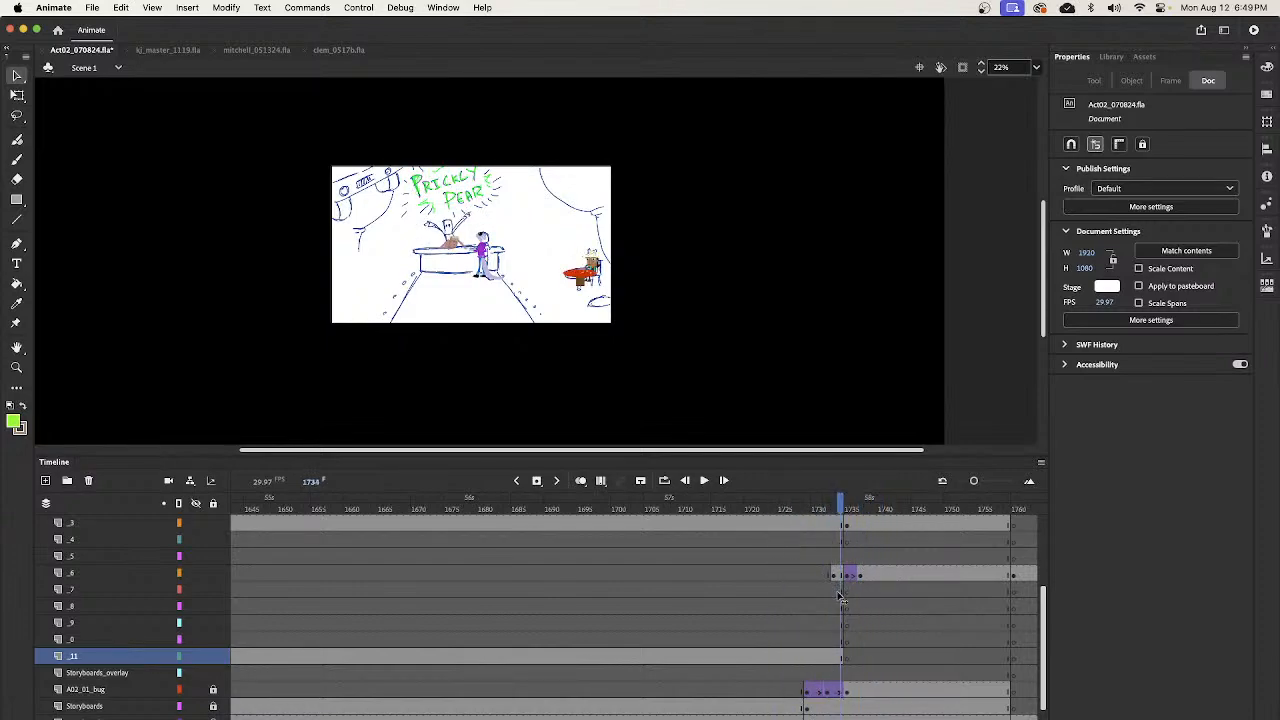
pyautogui.click(843, 662)
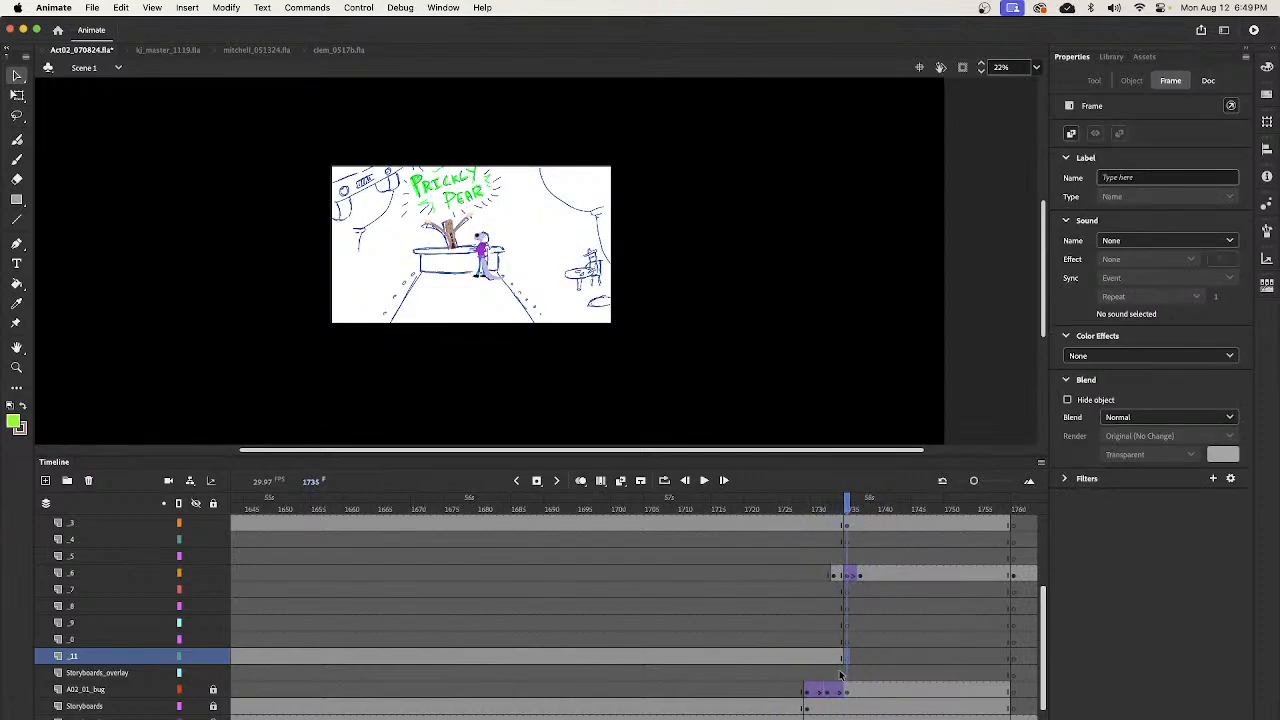
pyautogui.hotkey('shift', 'F6')
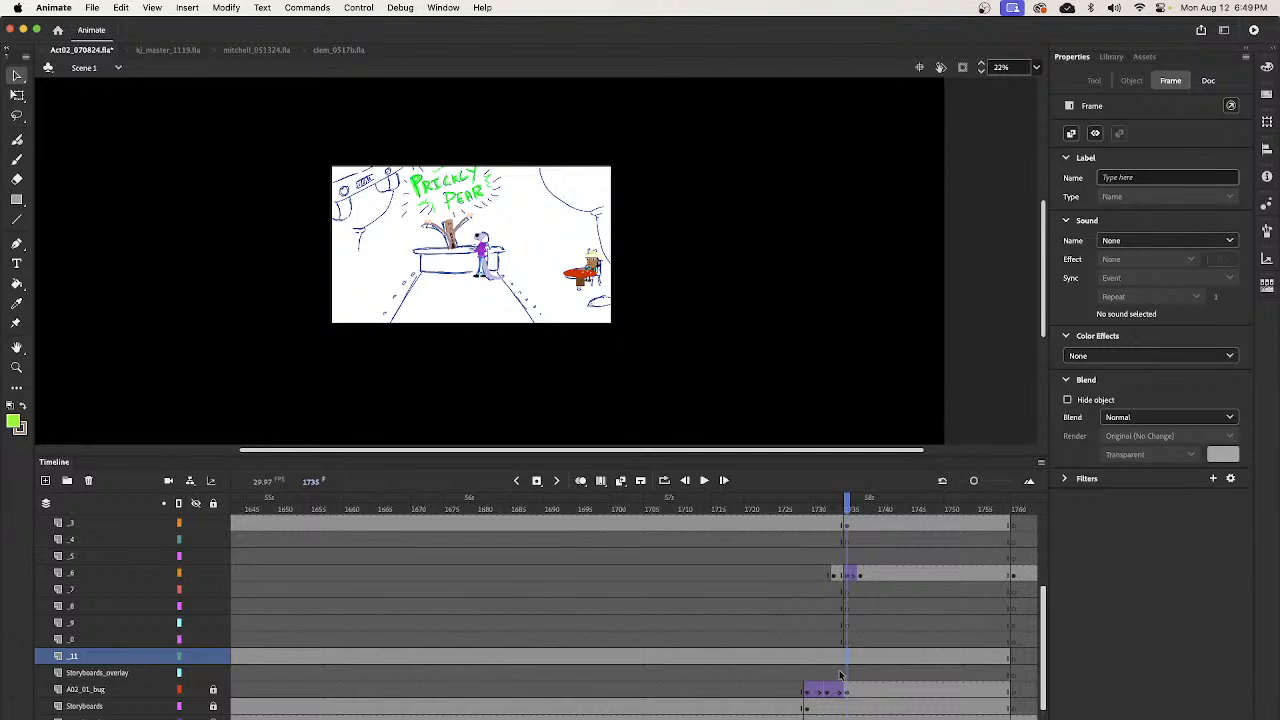
# - Play the scene from frame 1297 through the bar shots and stop in the speaker close-up near frame 1986
pyautogui.moveTo(846, 510)
pyautogui.mouseDown()
pyautogui.moveTo(824, 515)
pyautogui.moveTo(1020, 552)
pyautogui.moveTo(795, 585)
pyautogui.moveTo(992, 594)
pyautogui.moveTo(206, 608)
pyautogui.moveTo(590, 610)
pyautogui.moveTo(228, 660)
pyautogui.moveTo(471, 614)
pyautogui.moveTo(835, 628)
pyautogui.moveTo(1016, 614)
pyautogui.moveTo(203, 628)
pyautogui.moveTo(509, 609)
pyautogui.moveTo(1016, 609)
pyautogui.moveTo(958, 595)
pyautogui.mouseUp()
pyautogui.click(448, 225)
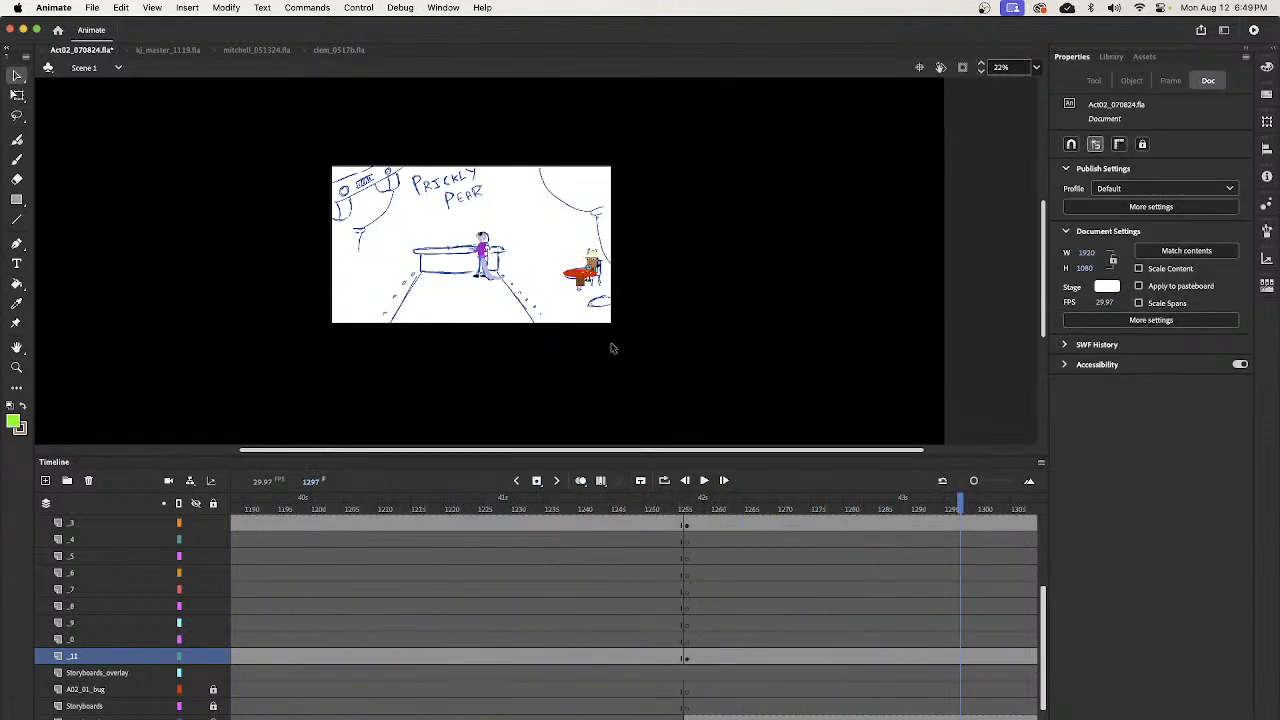
pyautogui.press('Return')
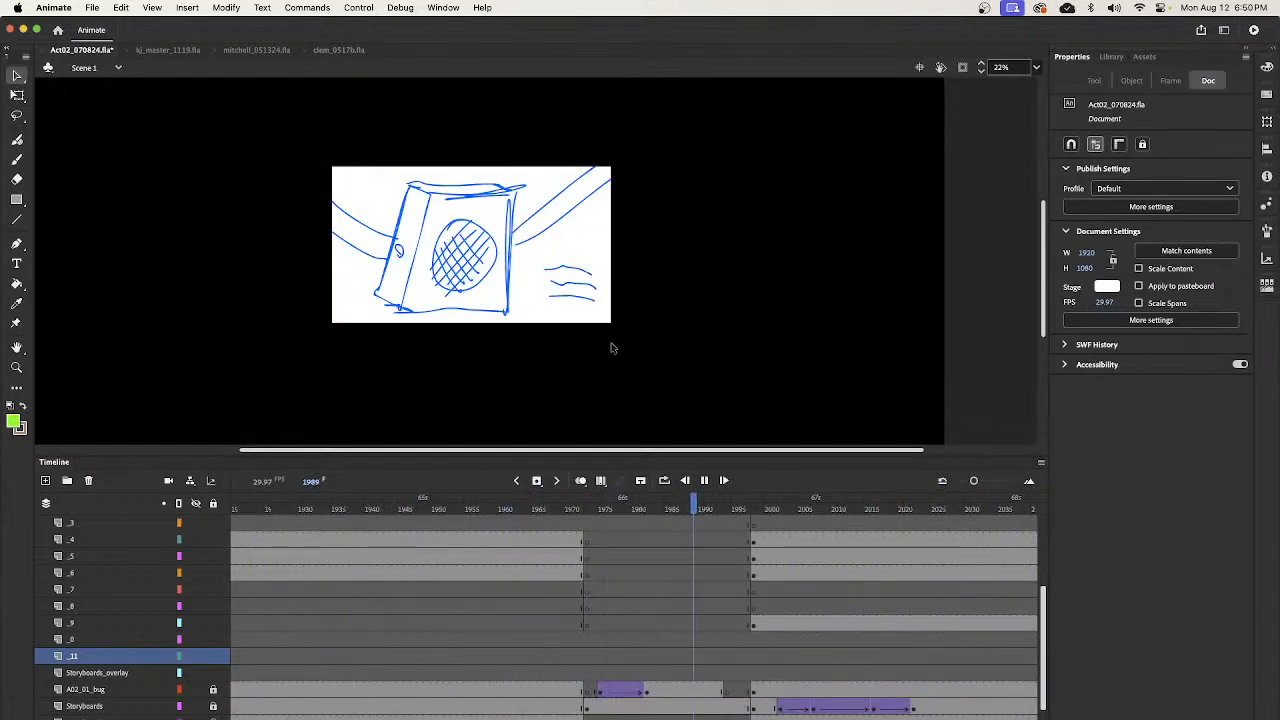
pyautogui.press('Return')
pyautogui.click(672, 510)
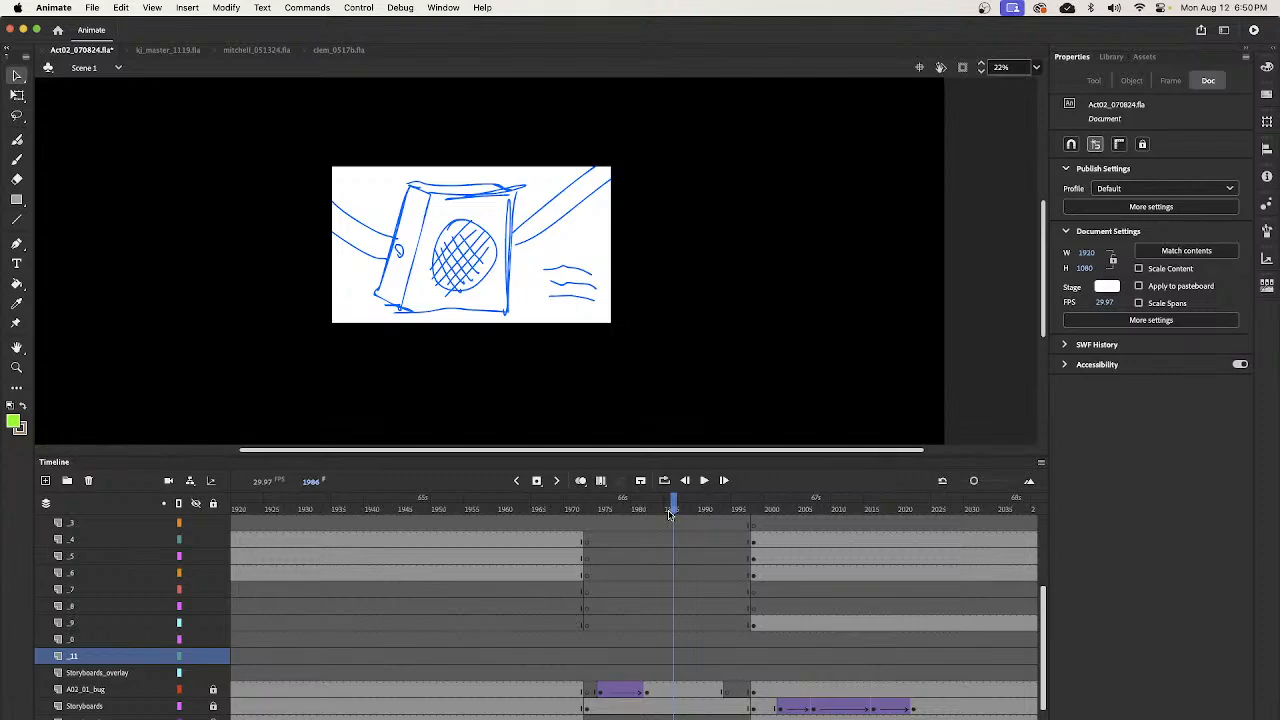
# - Play the scene from frame 1986 through the bar shots, then review backward to the bartender close-up at frame 2094
pyautogui.press('Return')
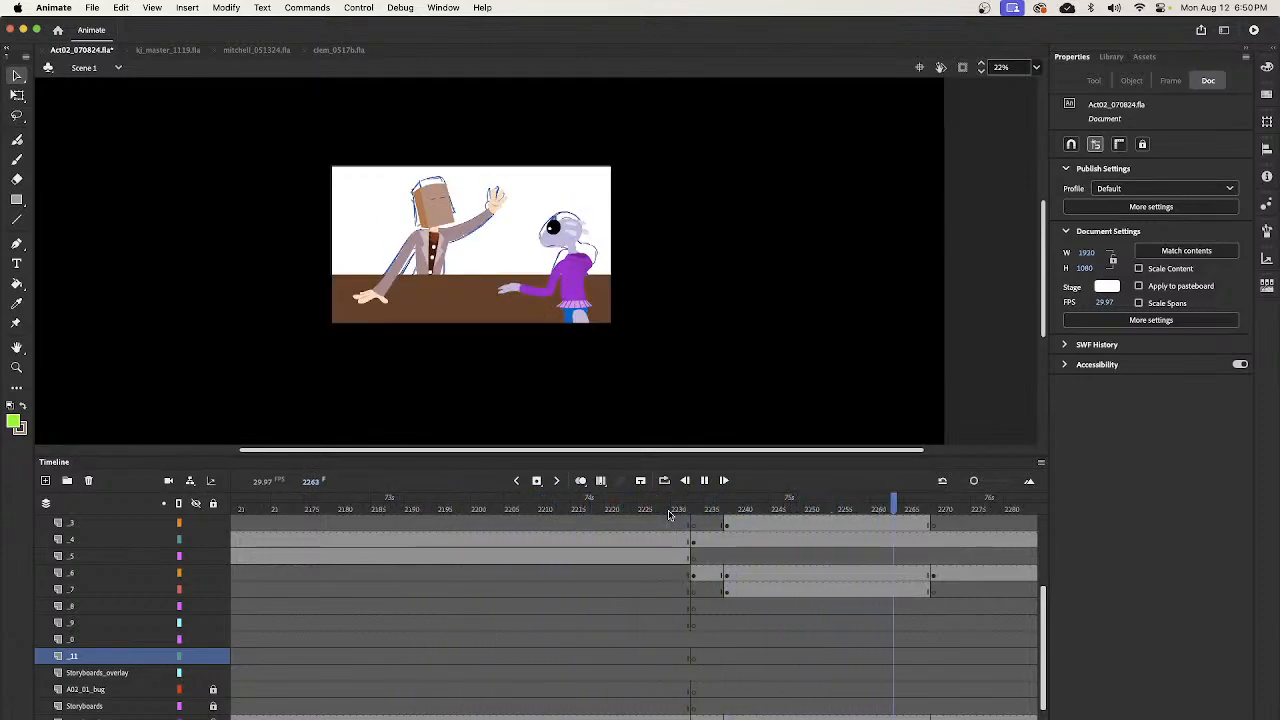
pyautogui.press('Return')
pyautogui.moveTo(535, 511); pyautogui.dragTo(402, 450)
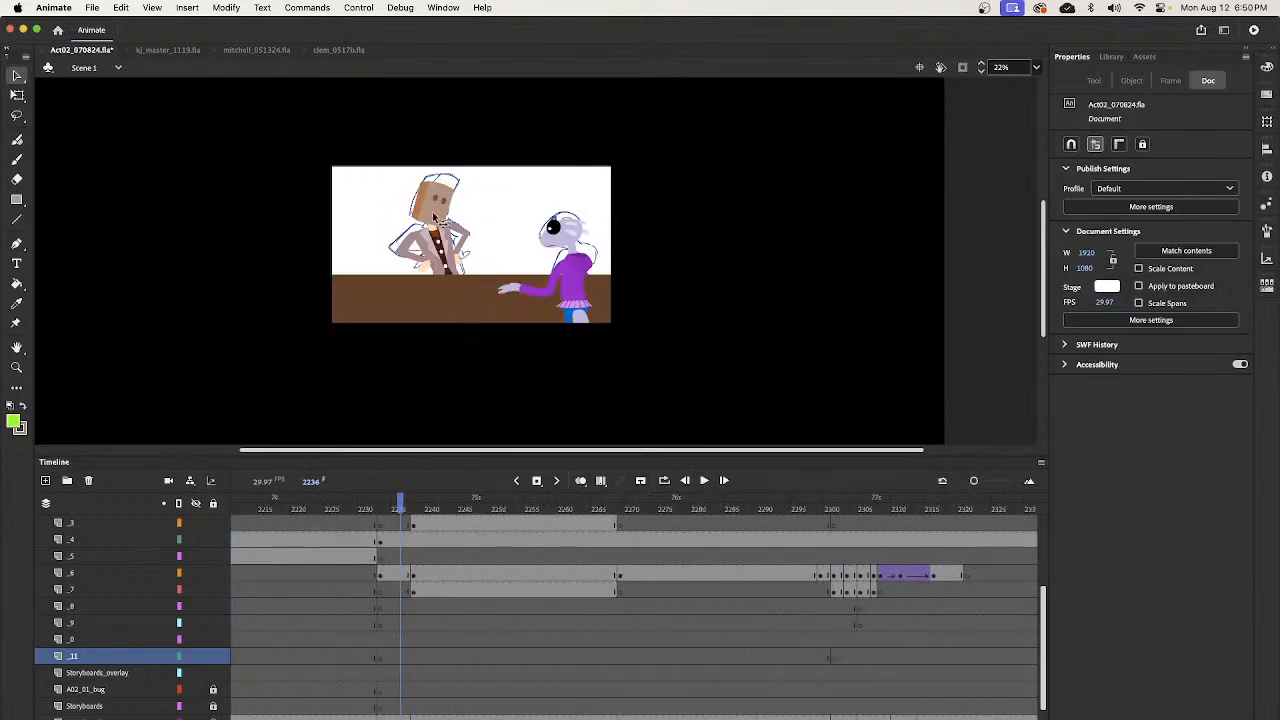
pyautogui.moveTo(425, 558); pyautogui.dragTo(416, 527)
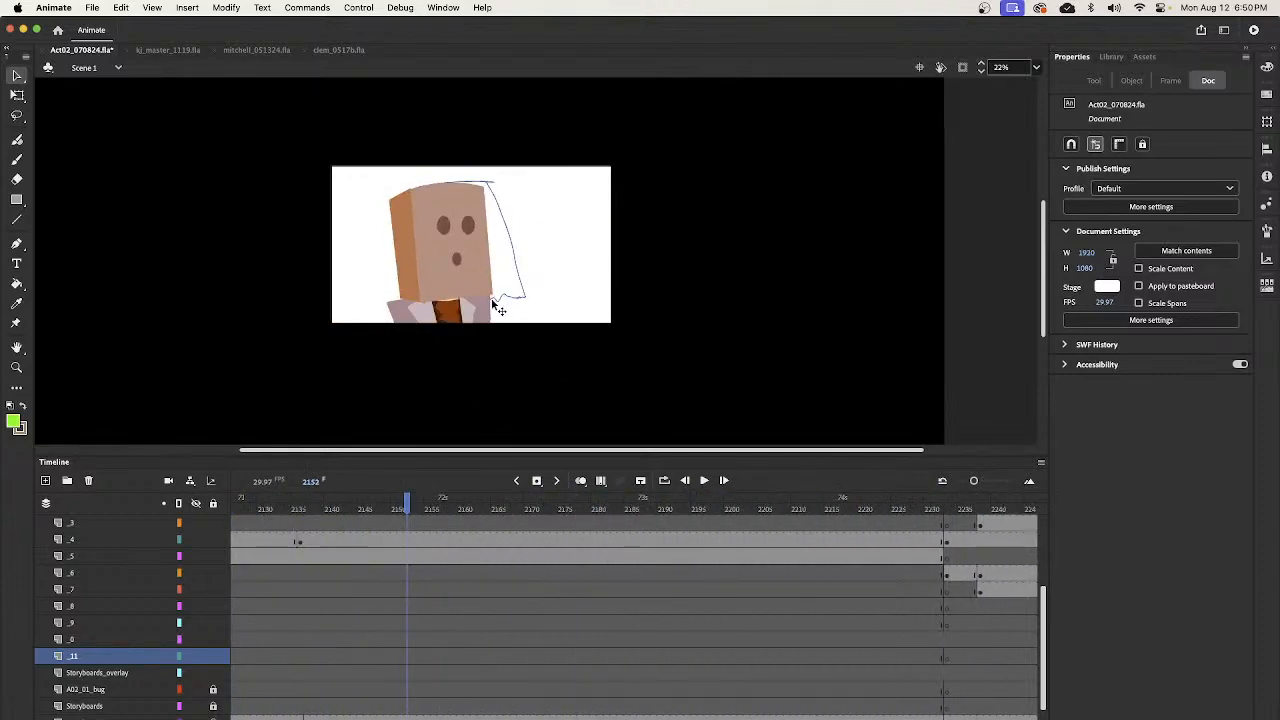
pyautogui.scroll(3, 1020, 590)
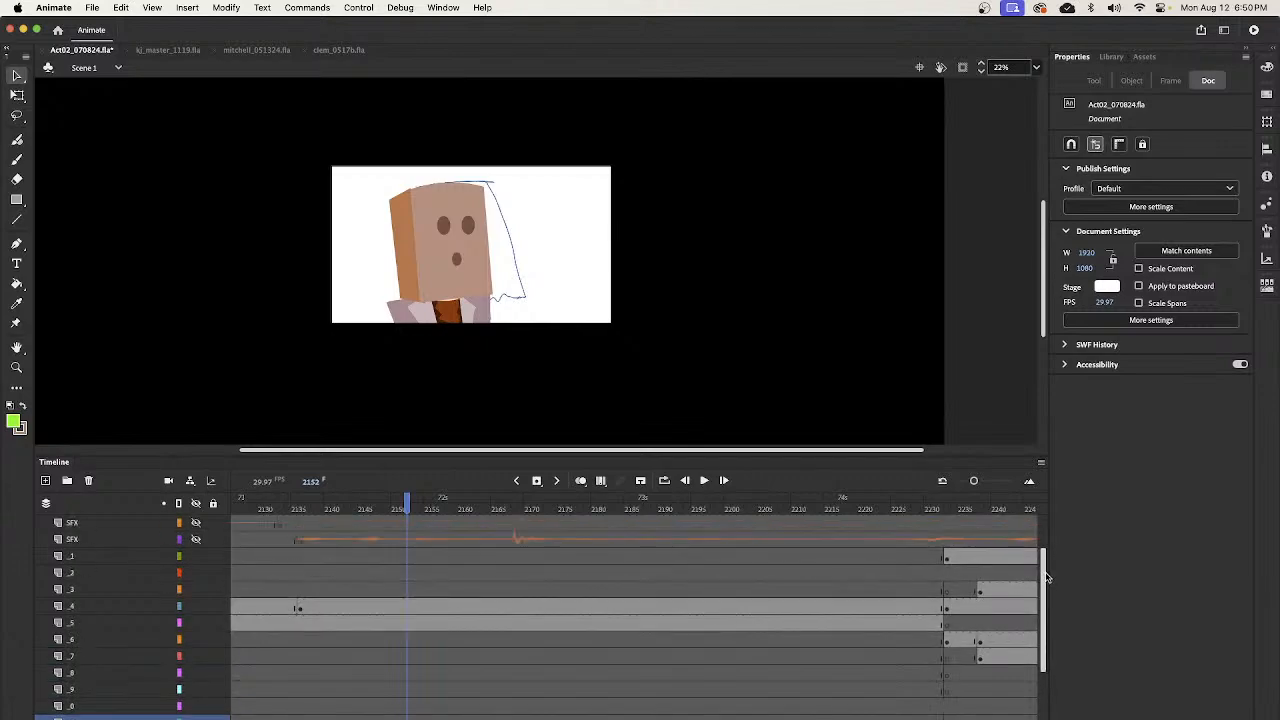
pyautogui.hscroll(-5, 472, 640)
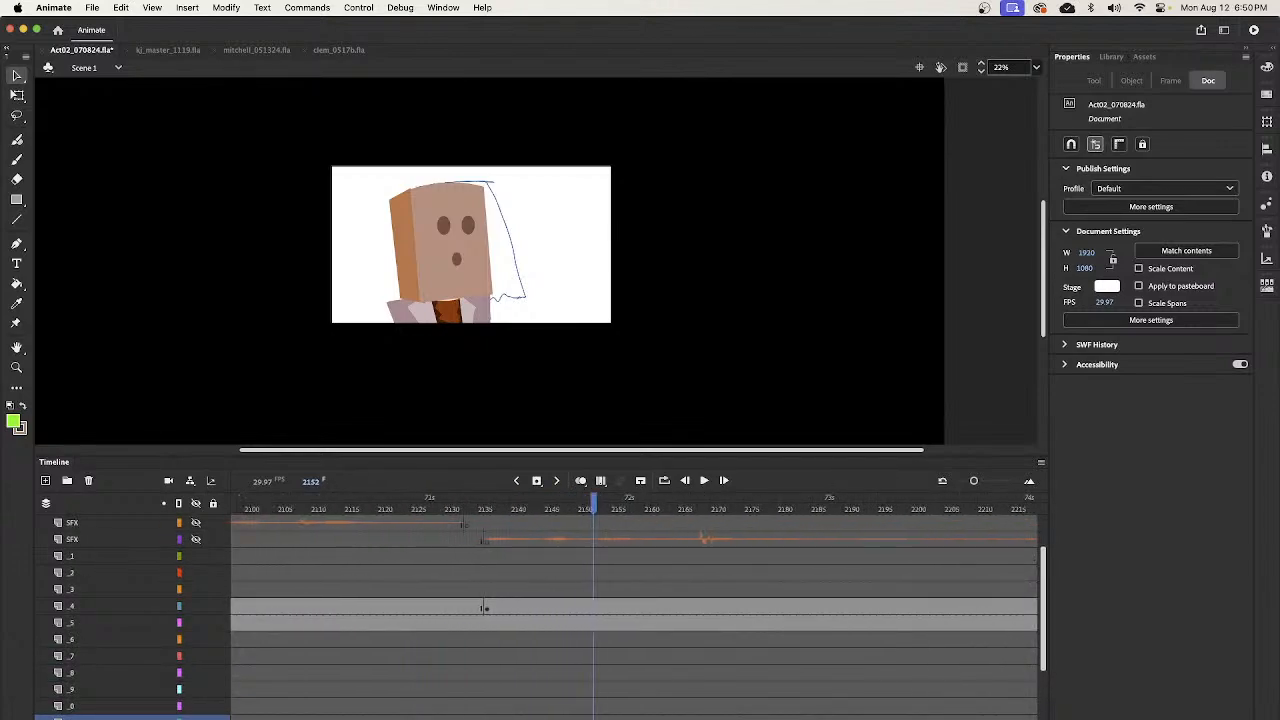
pyautogui.moveTo(593, 510); pyautogui.dragTo(499, 667)
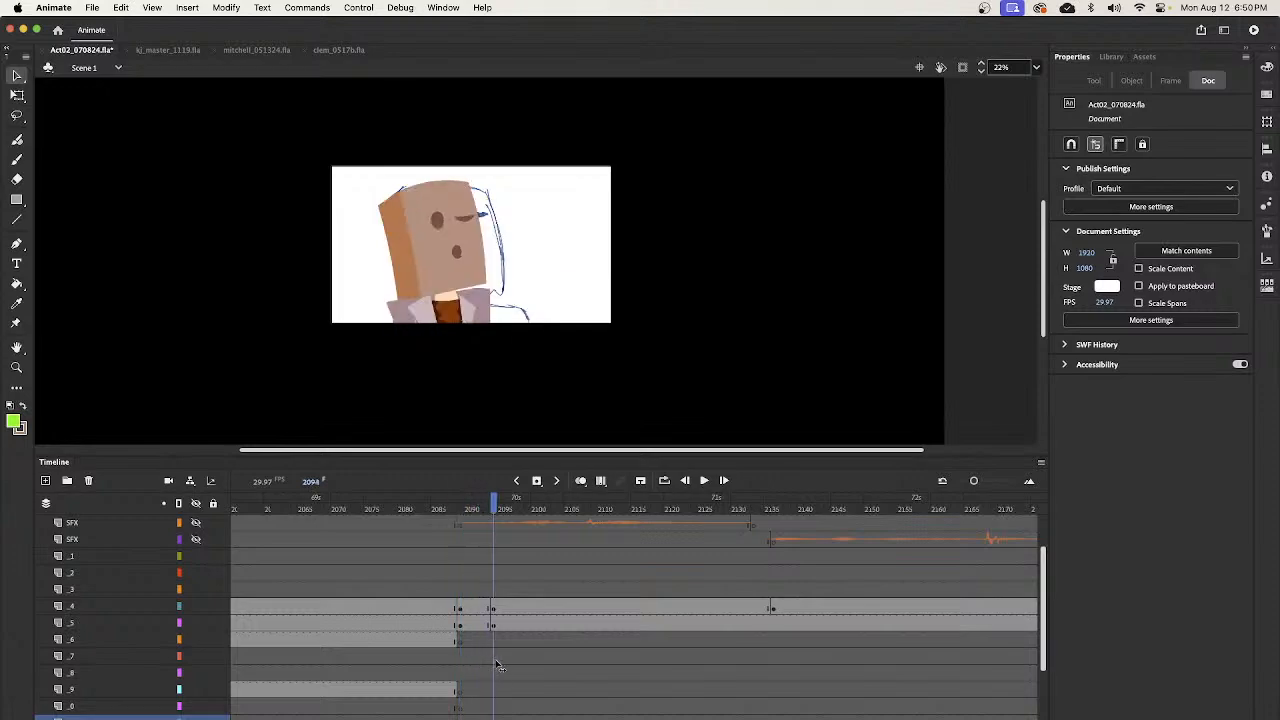
# - Copy the bartender's bent arm from frame 2082 and paste it in place on layer _6 at frame 2089
pyautogui.moveTo(497, 508); pyautogui.dragTo(418, 558)
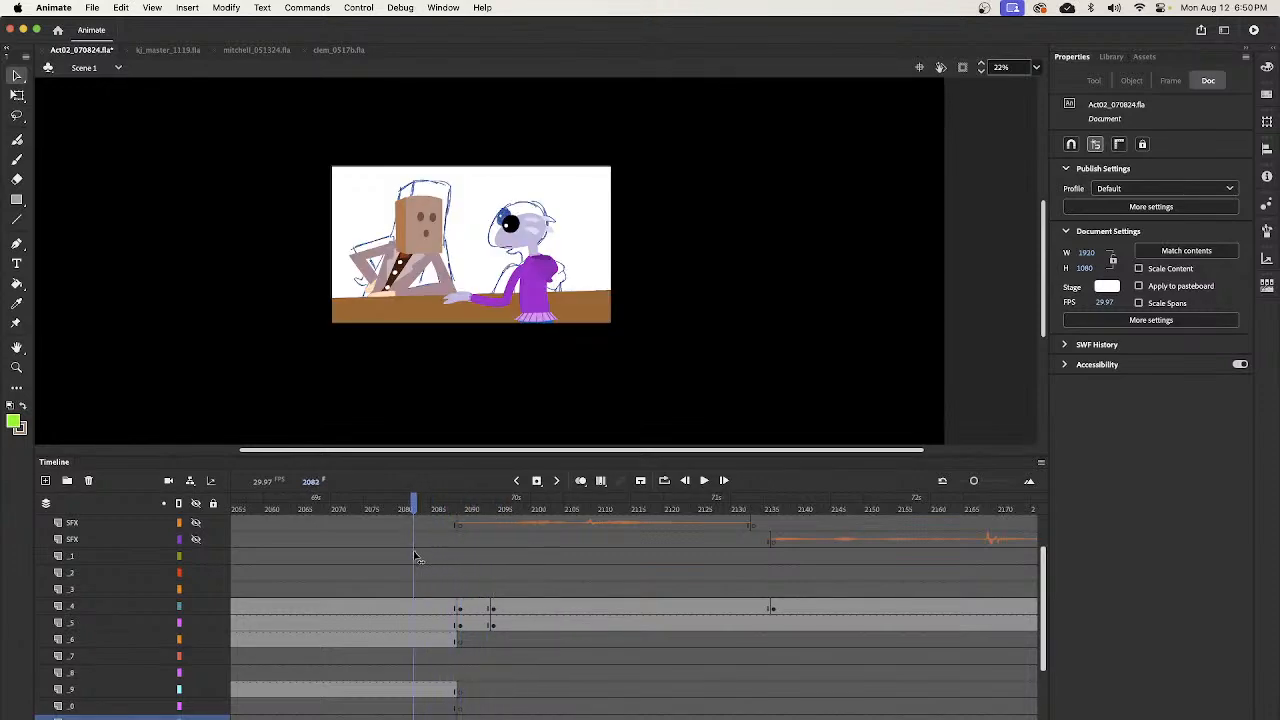
pyautogui.click(375, 264)
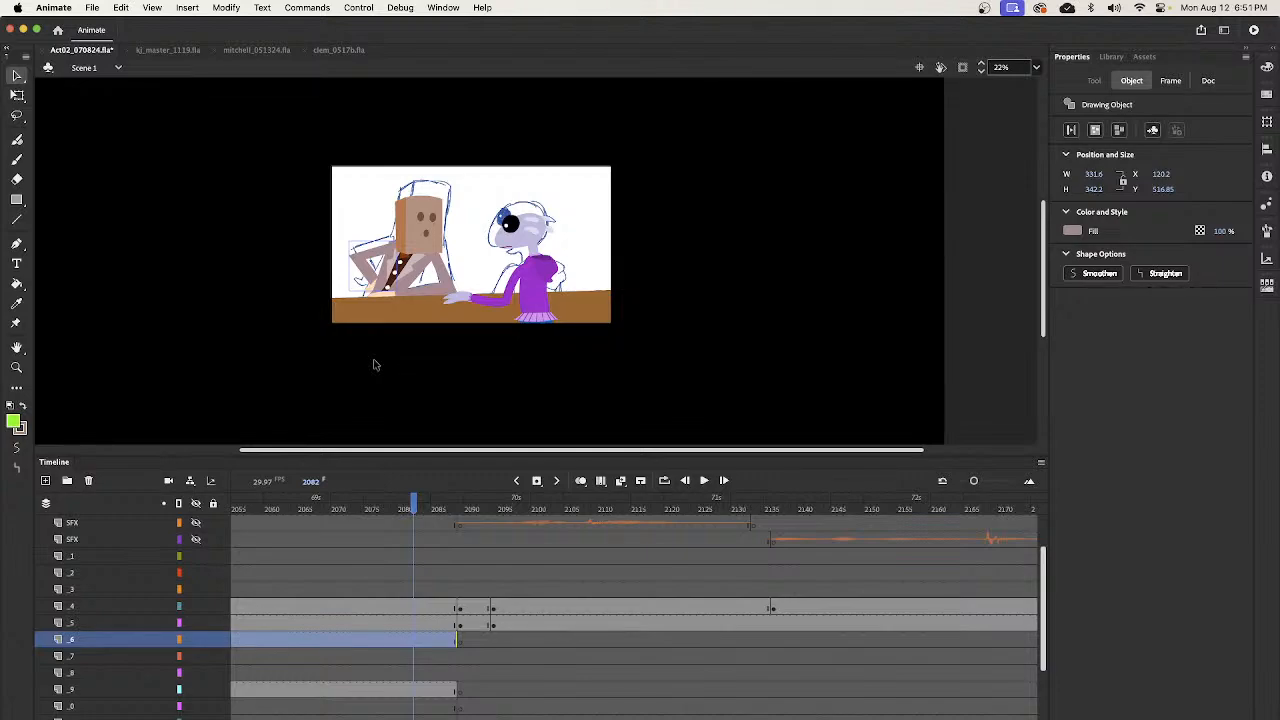
pyautogui.click(463, 511)
pyautogui.click(447, 313)
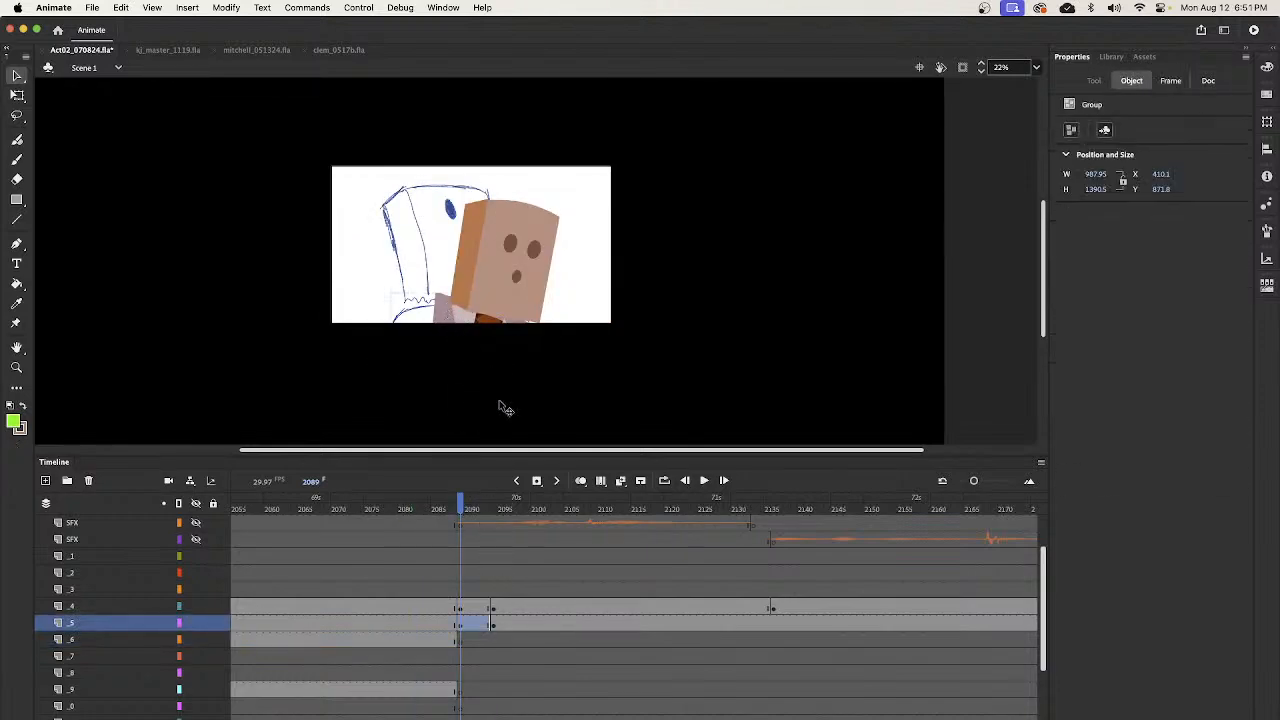
pyautogui.moveTo(474, 513); pyautogui.dragTo(461, 634)
pyautogui.click(460, 627)
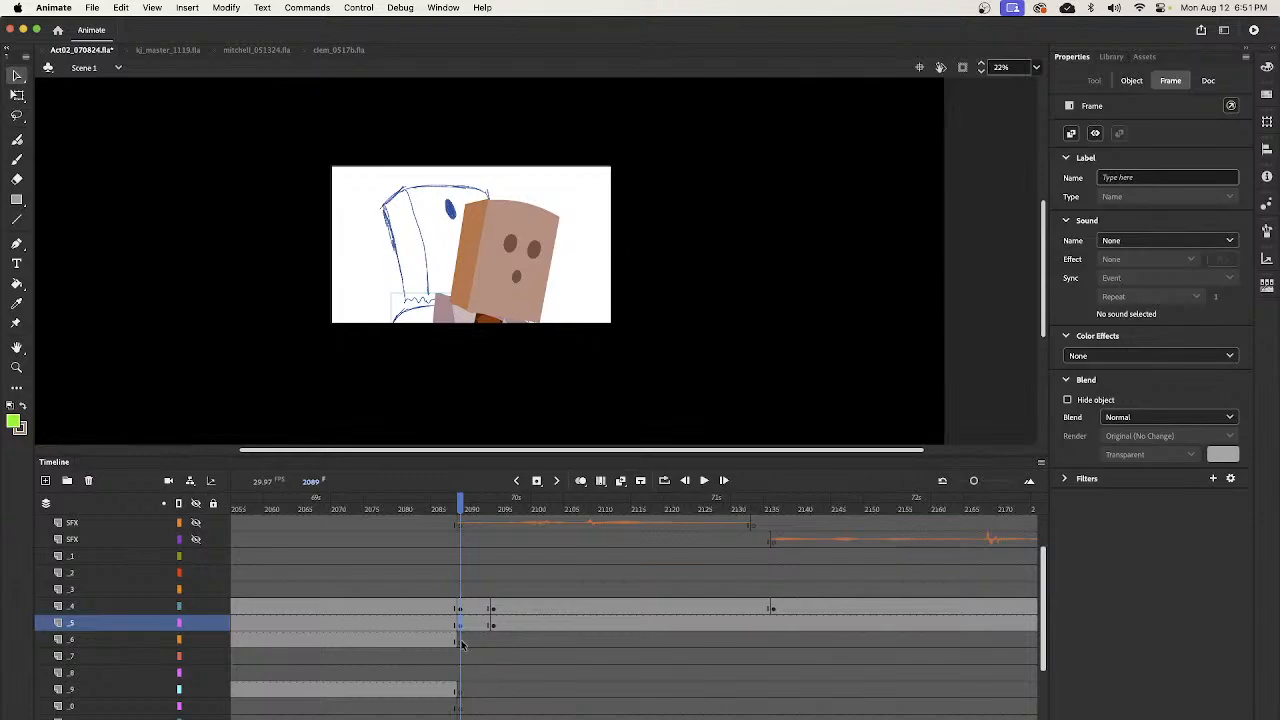
pyautogui.click(462, 642)
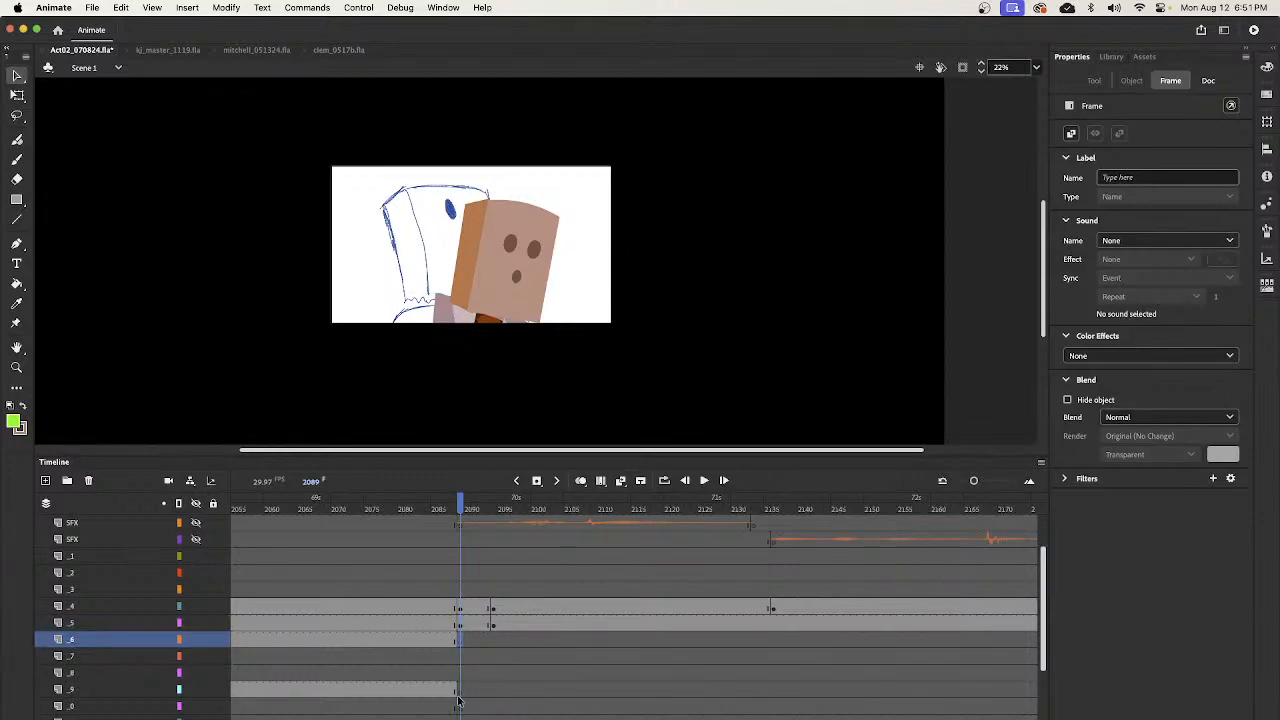
pyautogui.press('super+shift+v')
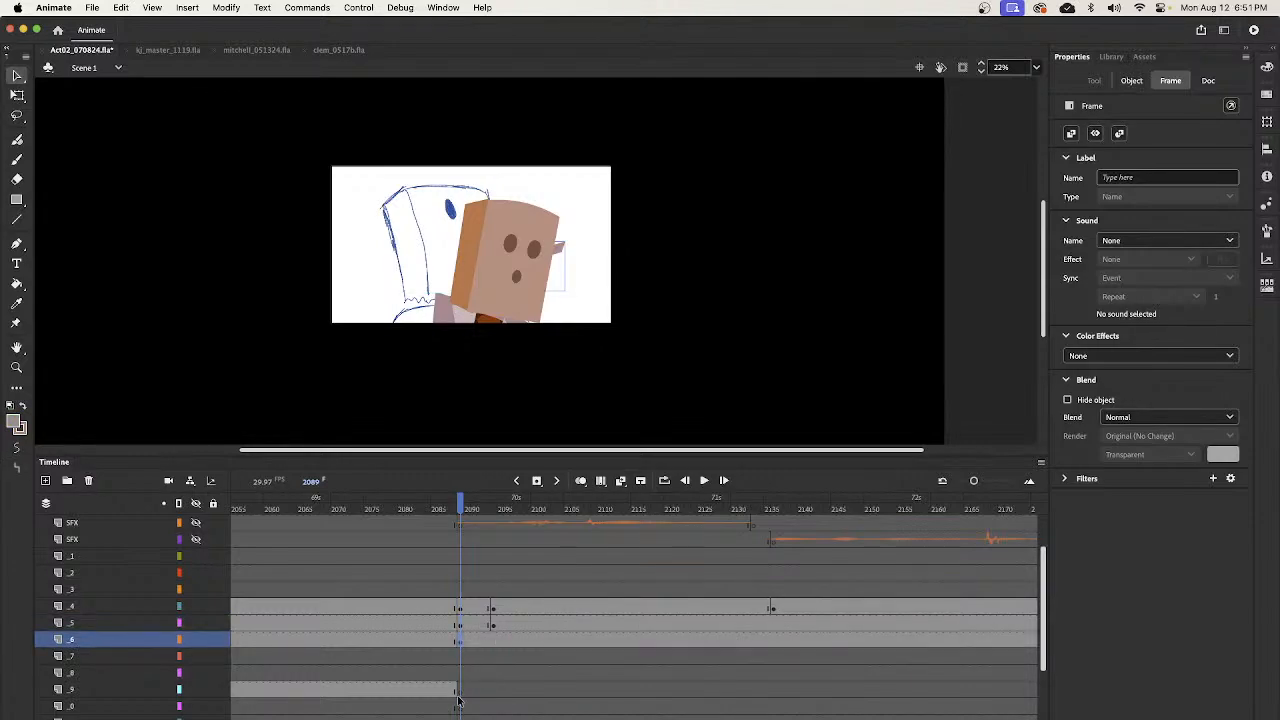
# - Move, enlarge and rotate the pasted arm at frame 2089 to extend the jacket's left shoulder, sized about 581 by 896
pyautogui.moveTo(563, 257)
pyautogui.mouseDown()
pyautogui.moveTo(410, 265)
pyautogui.moveTo(449, 326)
pyautogui.mouseUp()
pyautogui.press('q')
pyautogui.moveTo(424, 218); pyautogui.dragTo(418, 316)
pyautogui.moveTo(325, 433); pyautogui.dragTo(362, 452)
pyautogui.press('v')
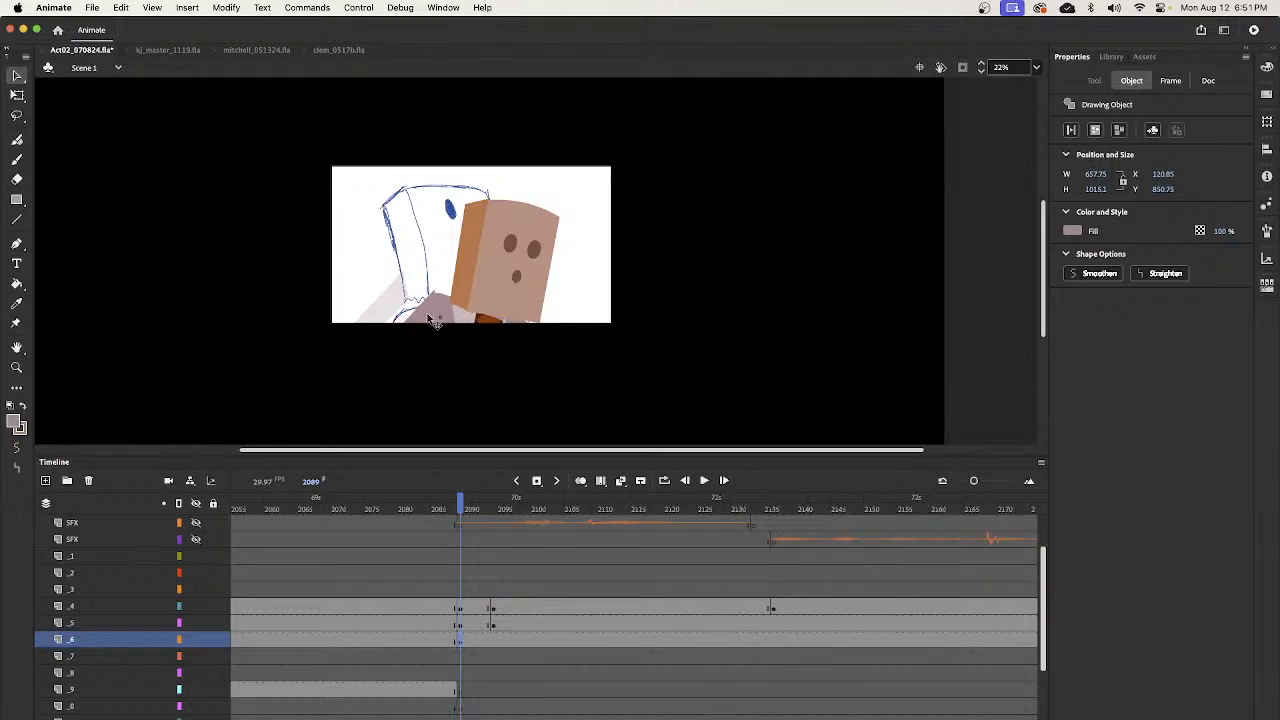
pyautogui.moveTo(433, 320); pyautogui.dragTo(434, 325)
pyautogui.press('q')
pyautogui.moveTo(498, 399); pyautogui.dragTo(482, 380)
pyautogui.press('v')
pyautogui.moveTo(425, 320); pyautogui.dragTo(428, 310)
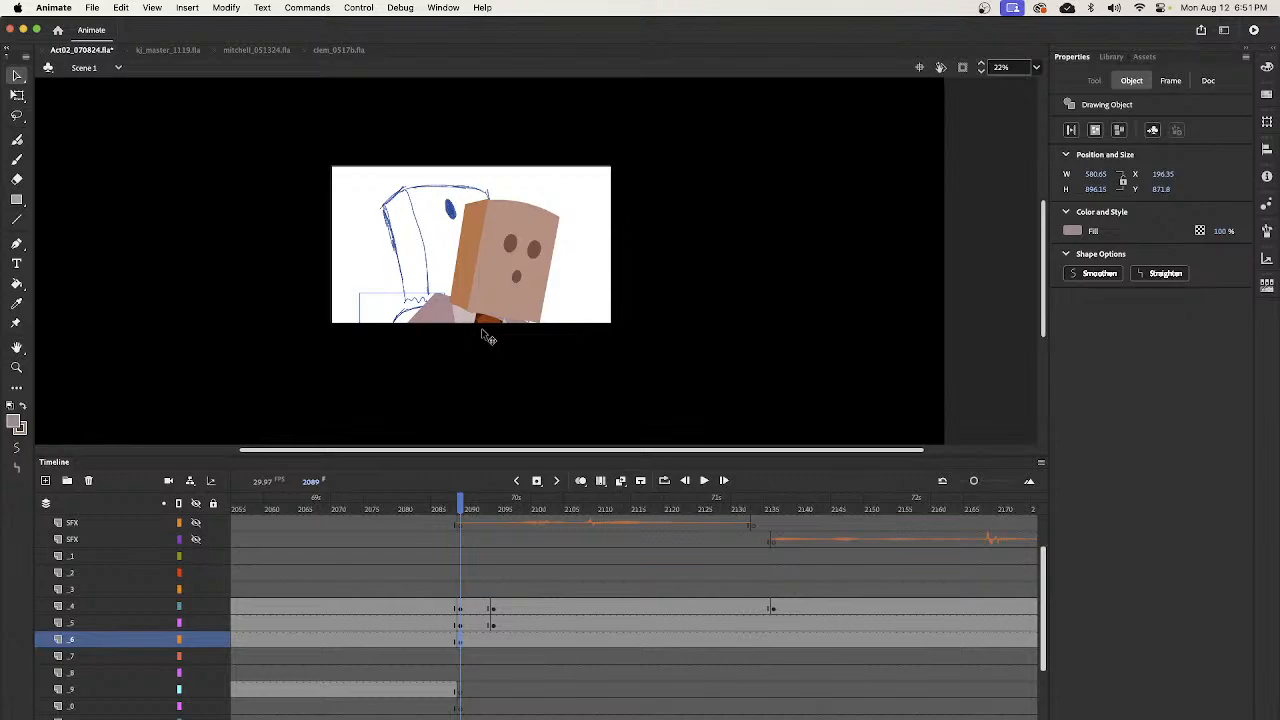
# - Add a keyframe on layer _6 at frame 2094 and rotate the arm onto the left shoulder, about 586 by 886
pyautogui.moveTo(461, 508); pyautogui.dragTo(500, 510)
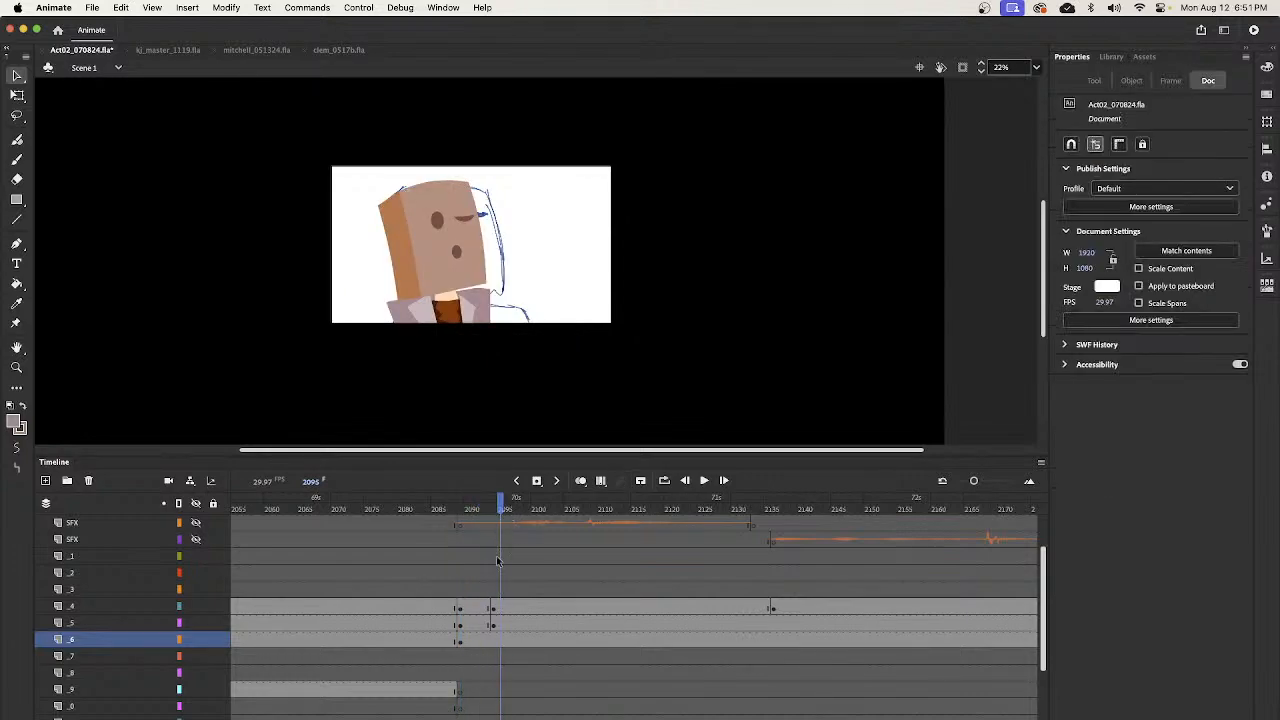
pyautogui.click(500, 643)
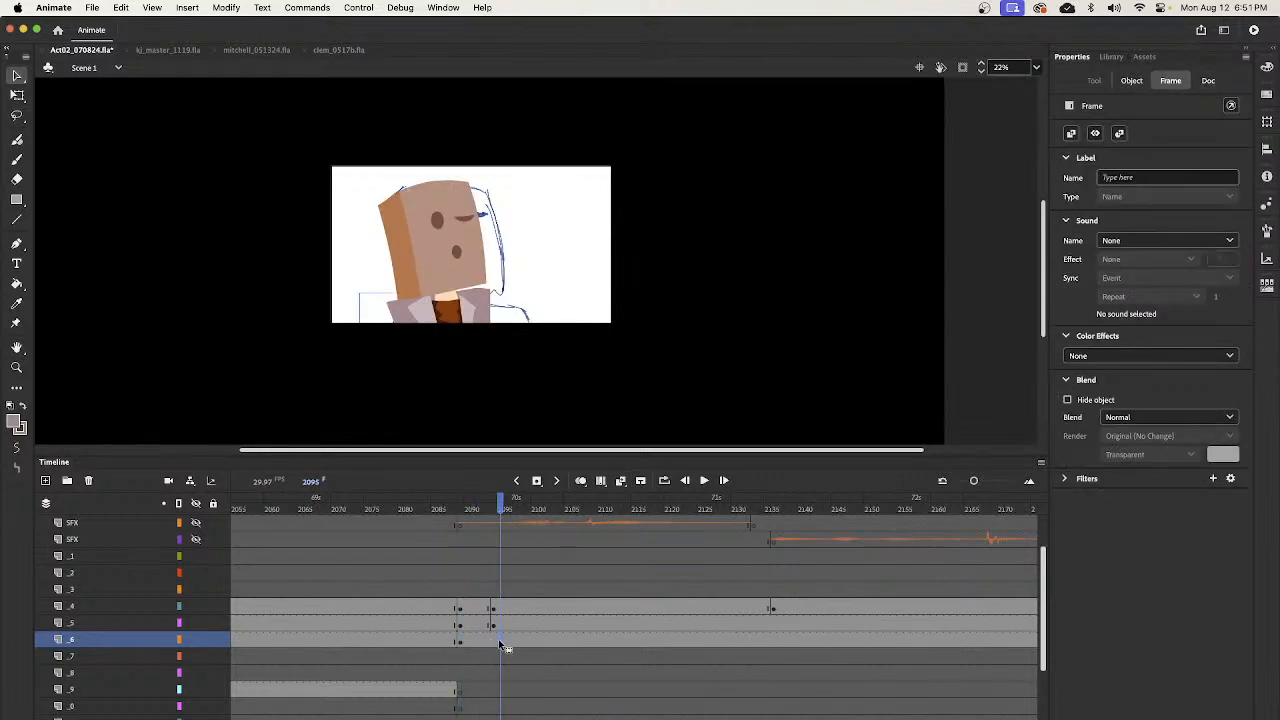
pyautogui.click(490, 643)
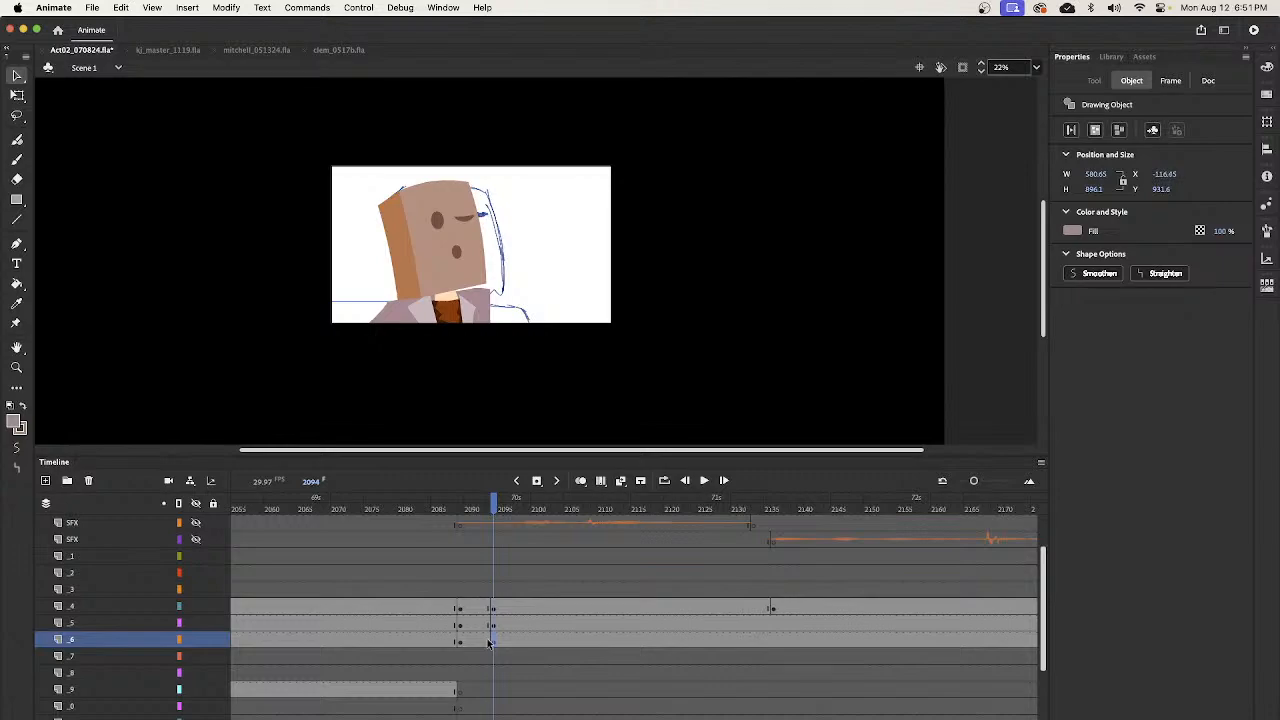
pyautogui.press('q')
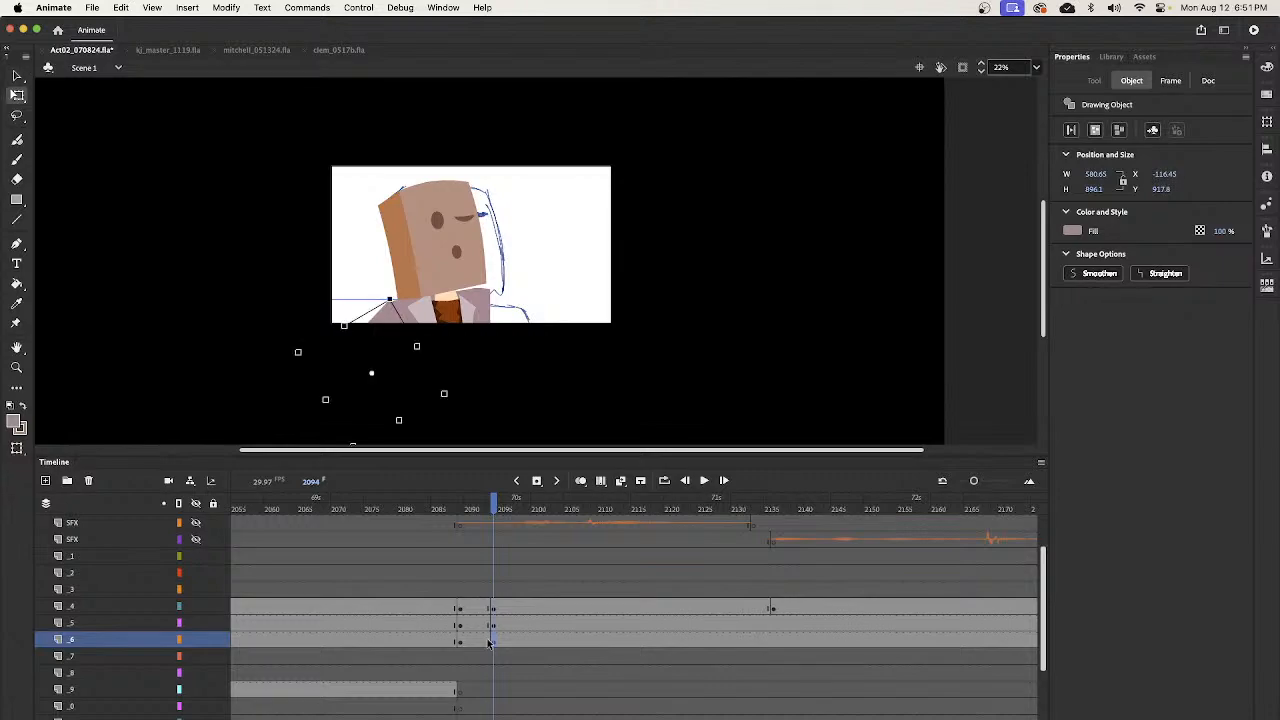
pyautogui.moveTo(455, 405)
pyautogui.mouseDown()
pyautogui.moveTo(471, 400)
pyautogui.moveTo(466, 389)
pyautogui.mouseUp()
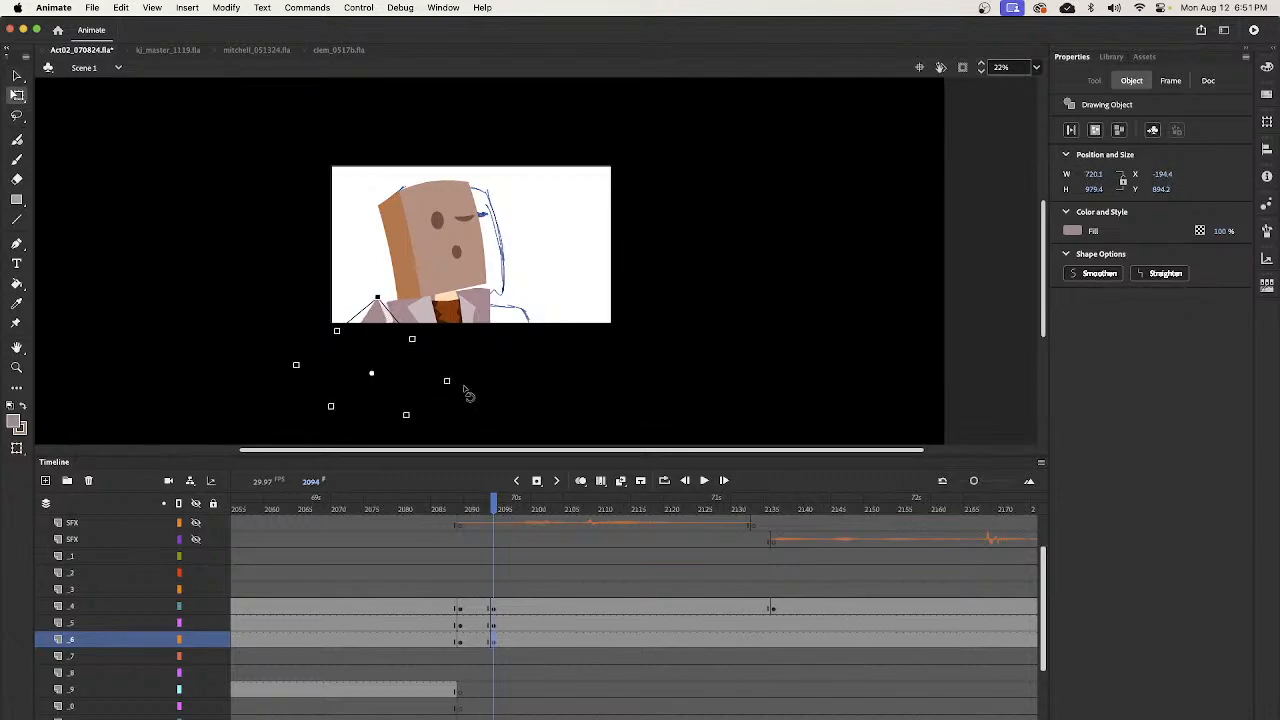
pyautogui.press('v')
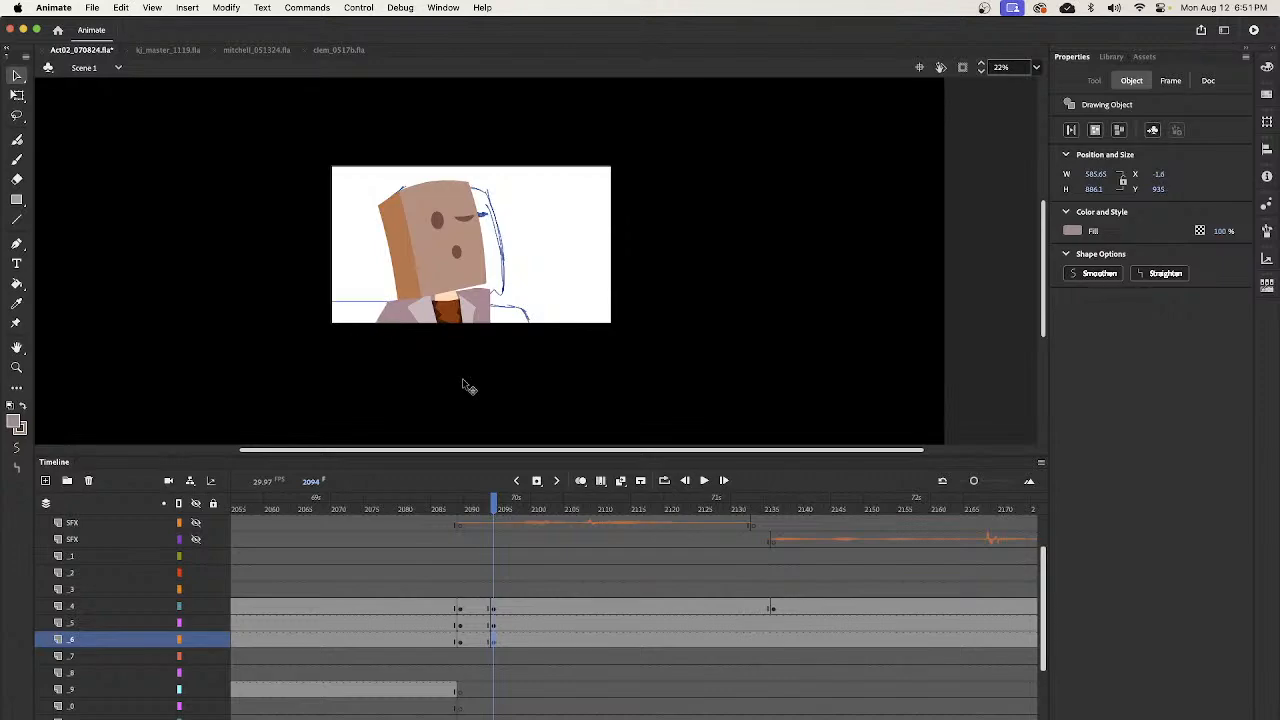
# - Duplicate the left arm at frame 2094 and shift the copy across to the bartender's other side, at about X 1006
pyautogui.moveTo(493, 505); pyautogui.dragTo(488, 586)
pyautogui.click(389, 325)
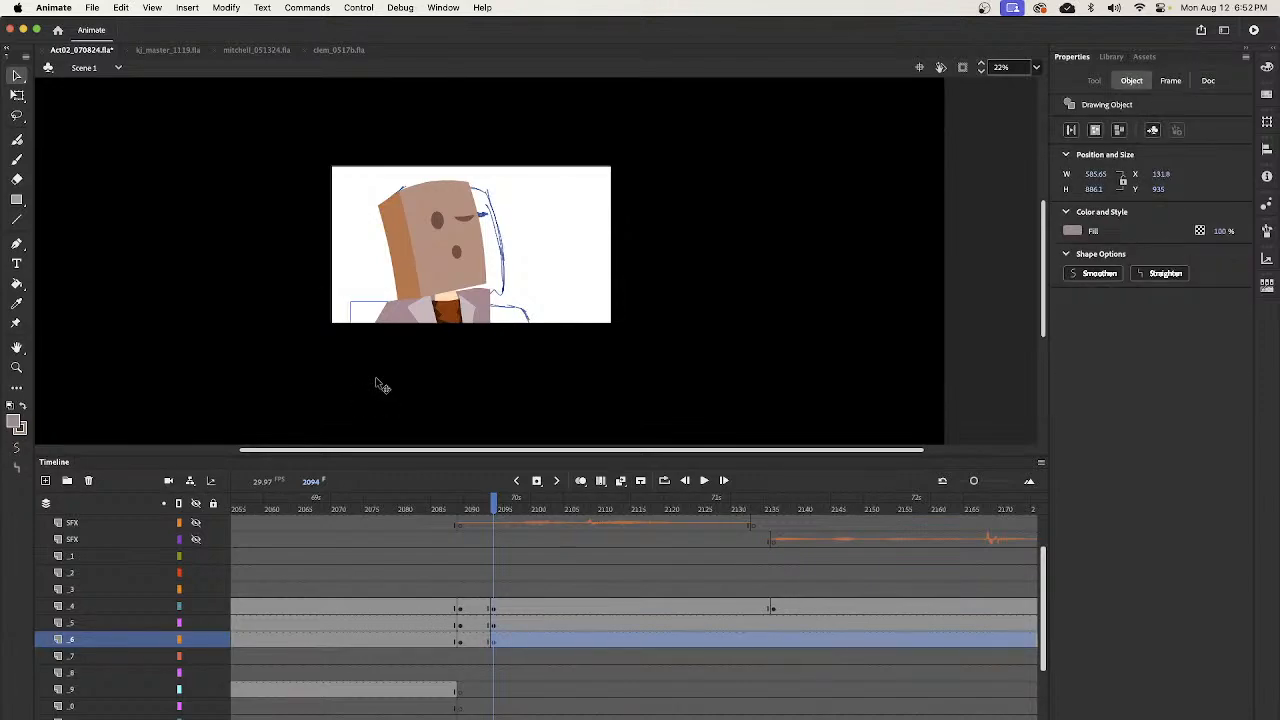
pyautogui.hotkey('shift', 'Right')
pyautogui.hotkey('shift', 'Right')
pyautogui.hotkey('shift', 'Right')
# - Flip the duplicated arm horizontally and fit it to the right shoulder, at about X 891, Y 838
pyautogui.moveTo(535, 316); pyautogui.dragTo(496, 312)
pyautogui.press('q')
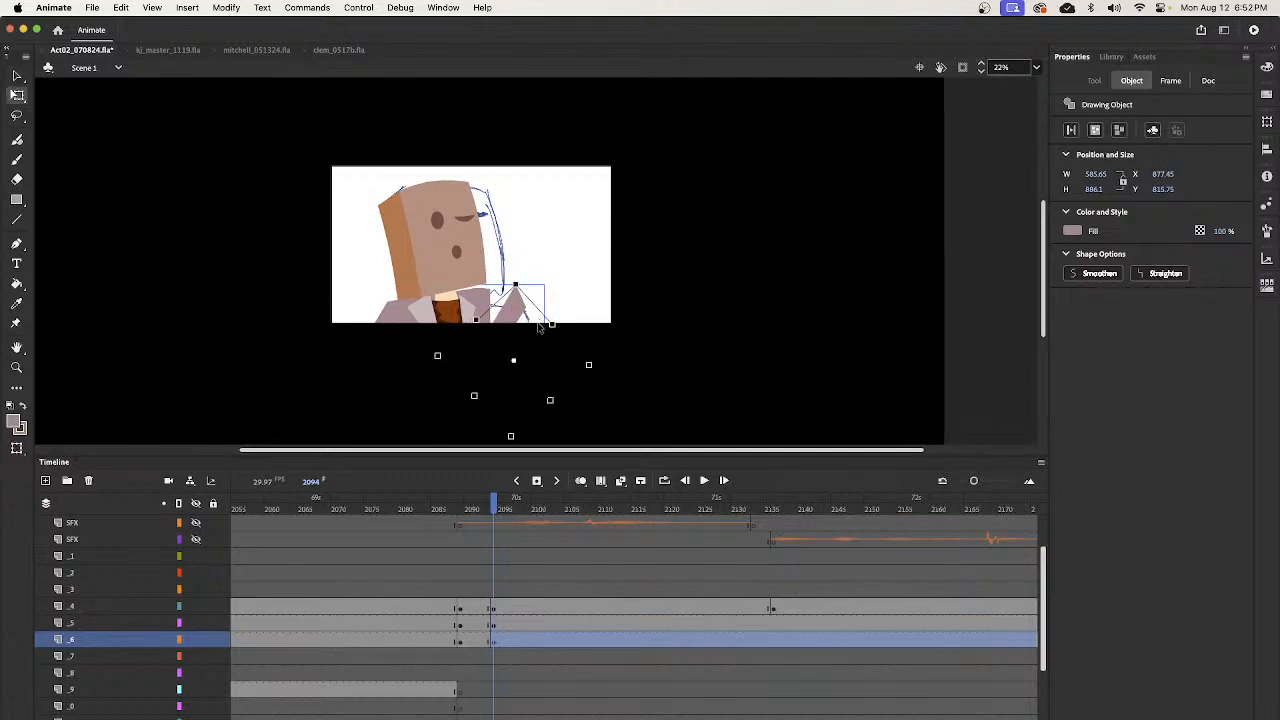
pyautogui.click(226, 7)
pyautogui.moveTo(316, 207)
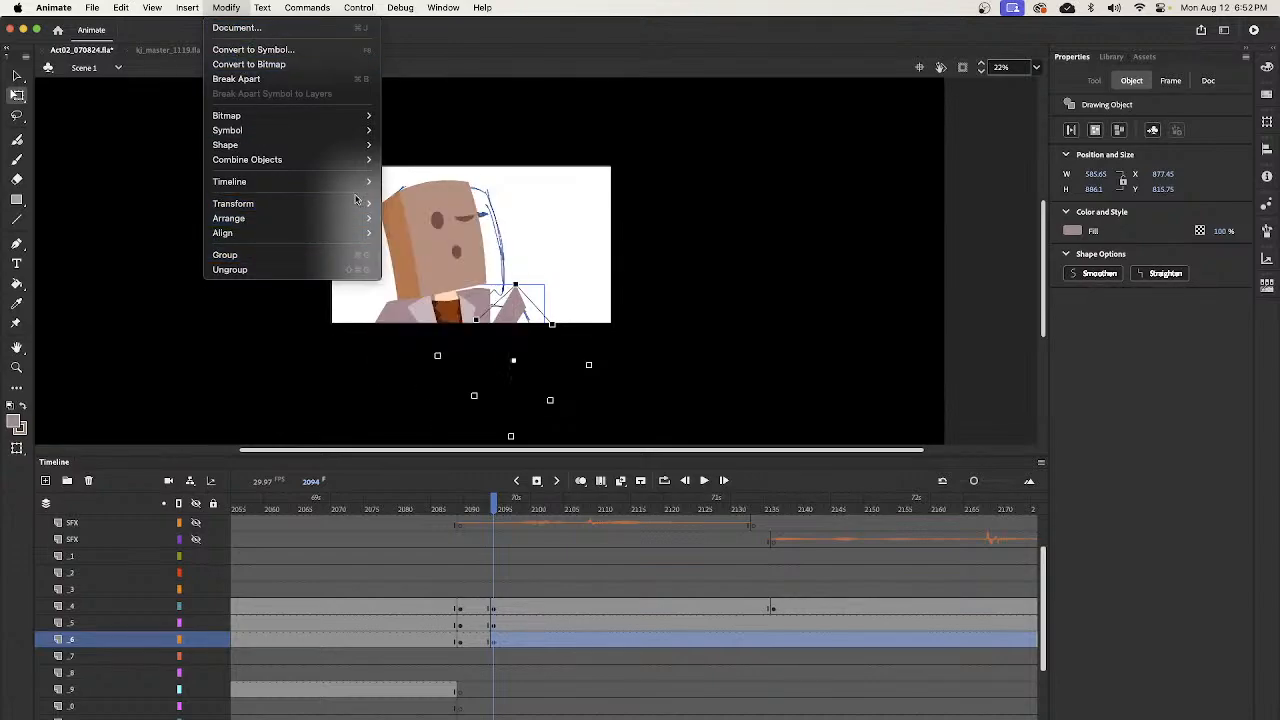
pyautogui.click(445, 350)
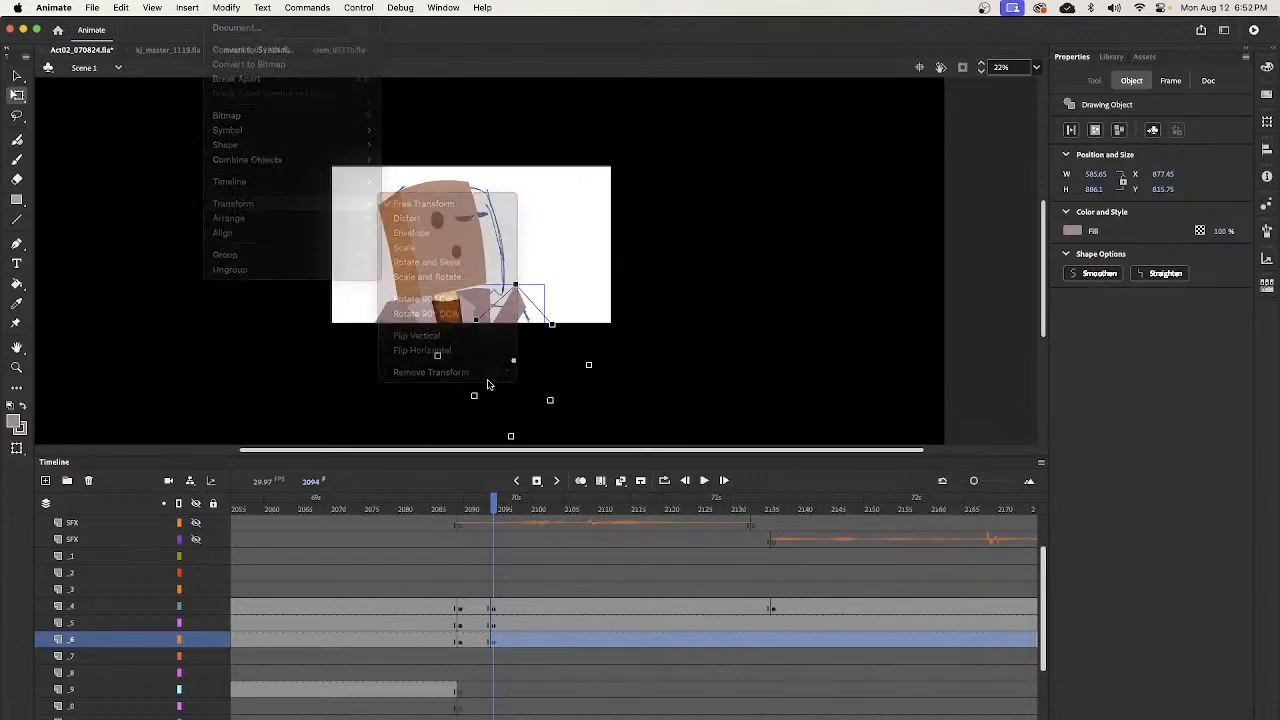
pyautogui.moveTo(502, 318); pyautogui.dragTo(504, 321)
pyautogui.press('v')
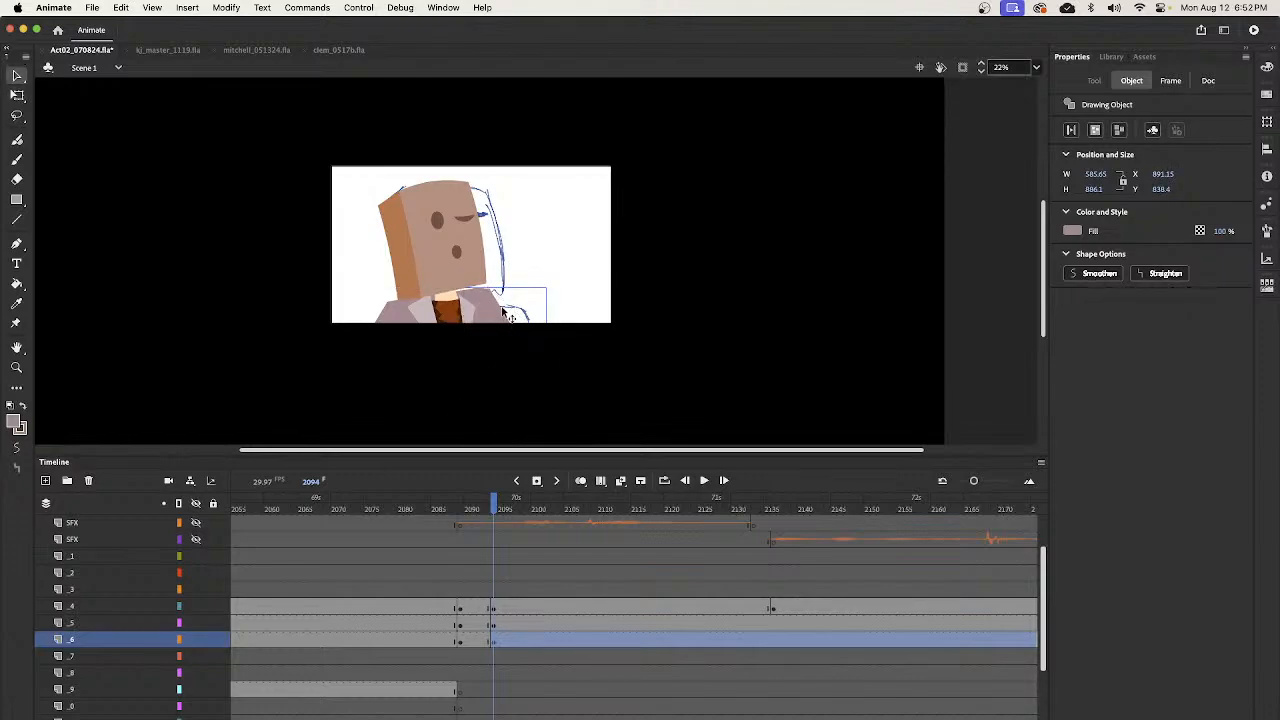
# - Go to frame 2233 and frame the masked bartender behind the bar for close editing
pyautogui.moveTo(493, 509); pyautogui.dragTo(953, 655)
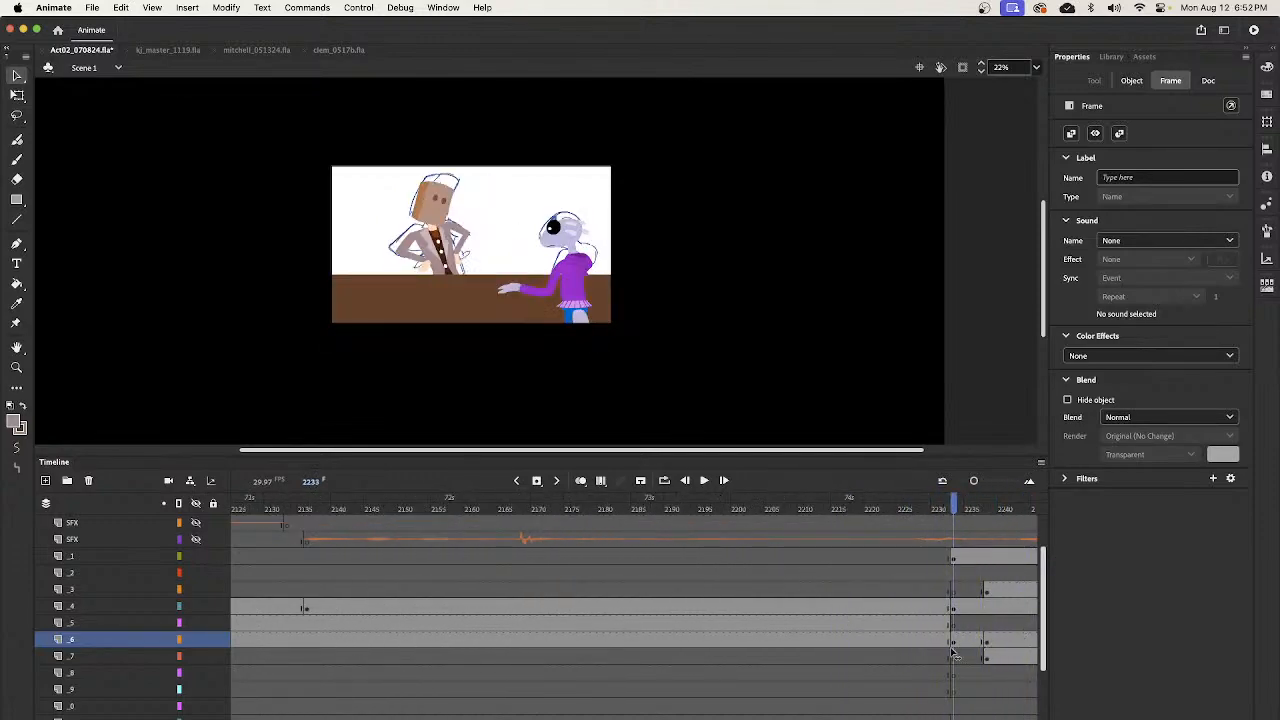
pyautogui.click(602, 429)
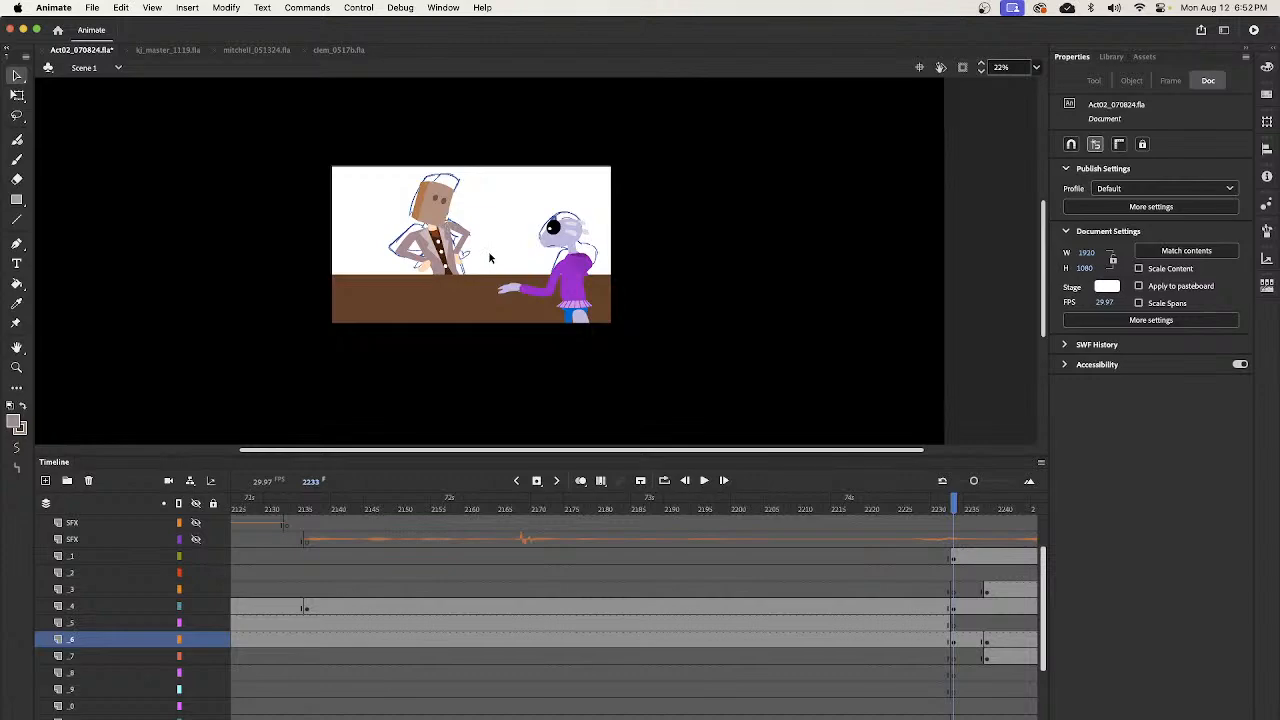
pyautogui.press('z')
pyautogui.moveTo(402, 155); pyautogui.dragTo(523, 297)
pyautogui.moveTo(551, 246); pyautogui.dragTo(612, 241)
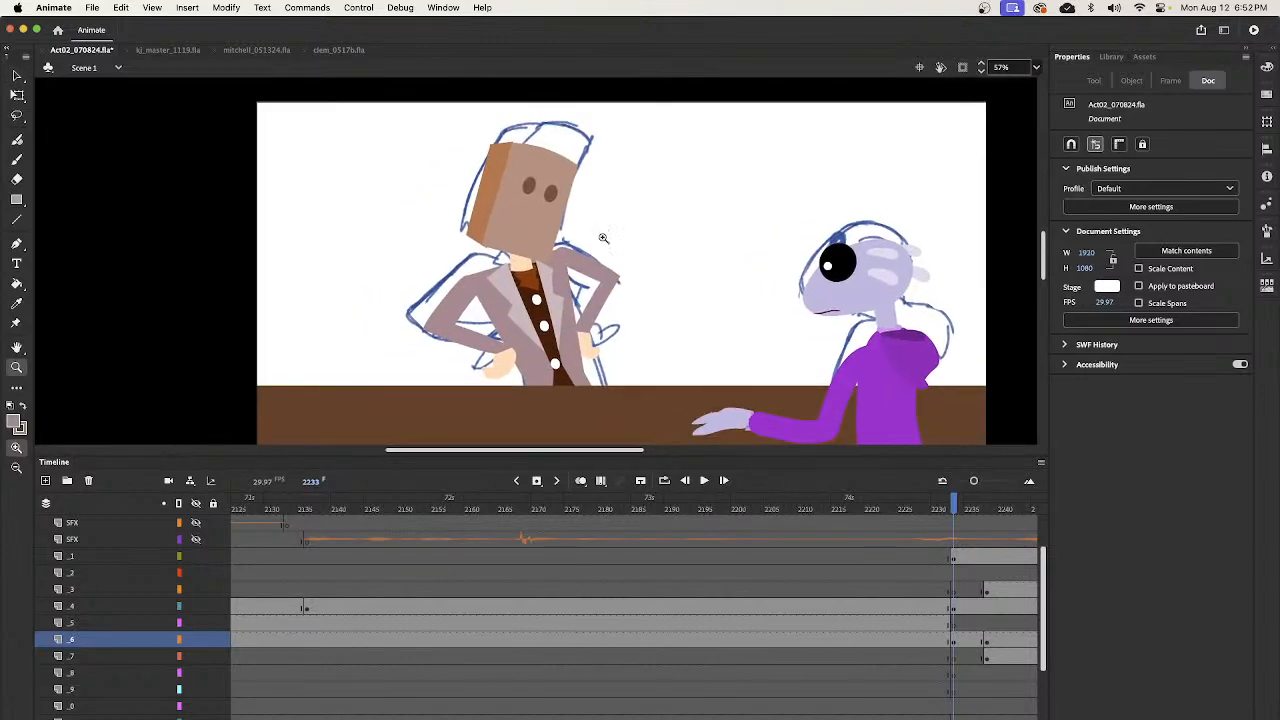
pyautogui.press('v')
pyautogui.click(550, 222)
pyautogui.doubleClick(550, 194)
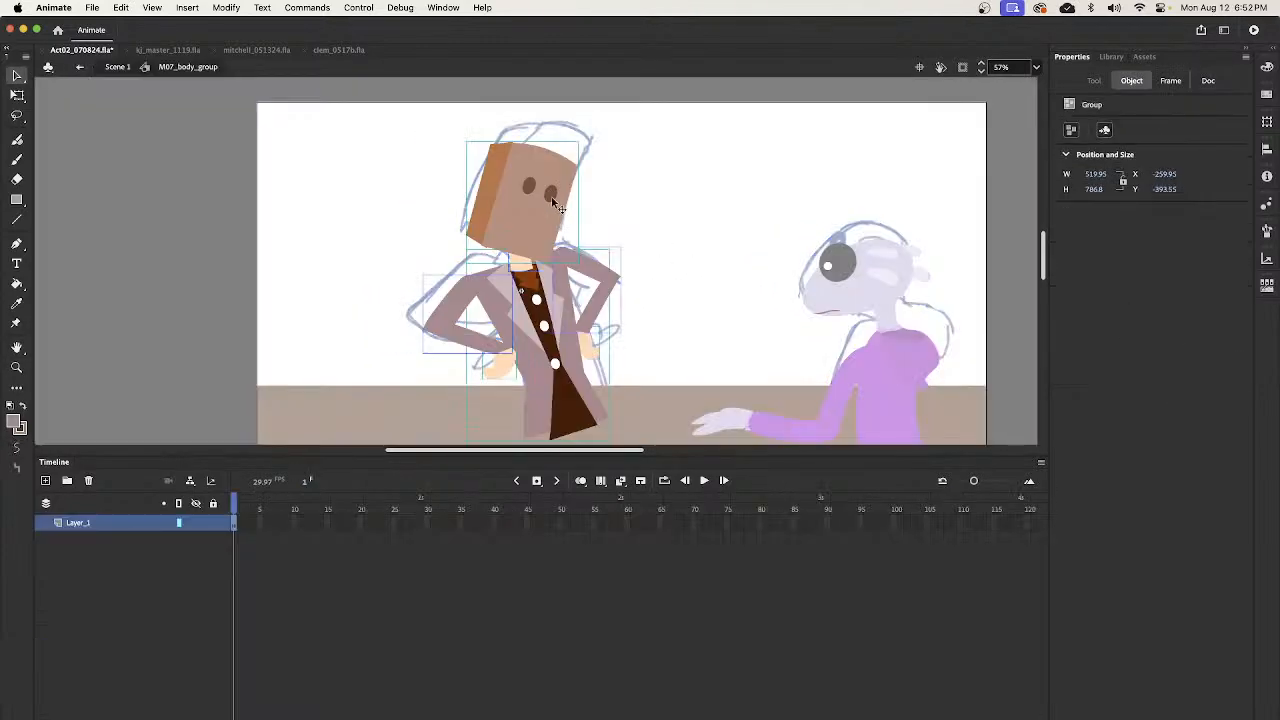
pyautogui.doubleClick(556, 202)
pyautogui.doubleClick(650, 230)
pyautogui.doubleClick(657, 225)
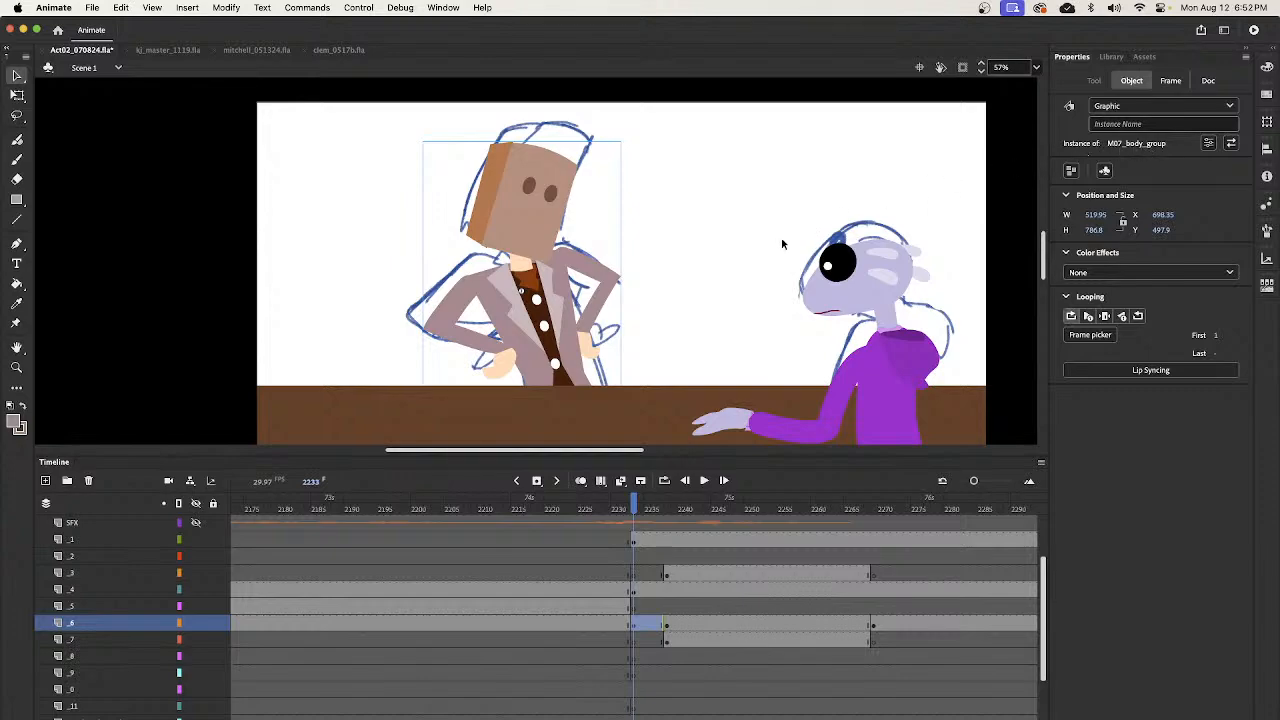
# - Open the bartender's M07_body_group symbol and enter the head group down to its nested eyes group
pyautogui.doubleClick(548, 216)
pyautogui.click(548, 225)
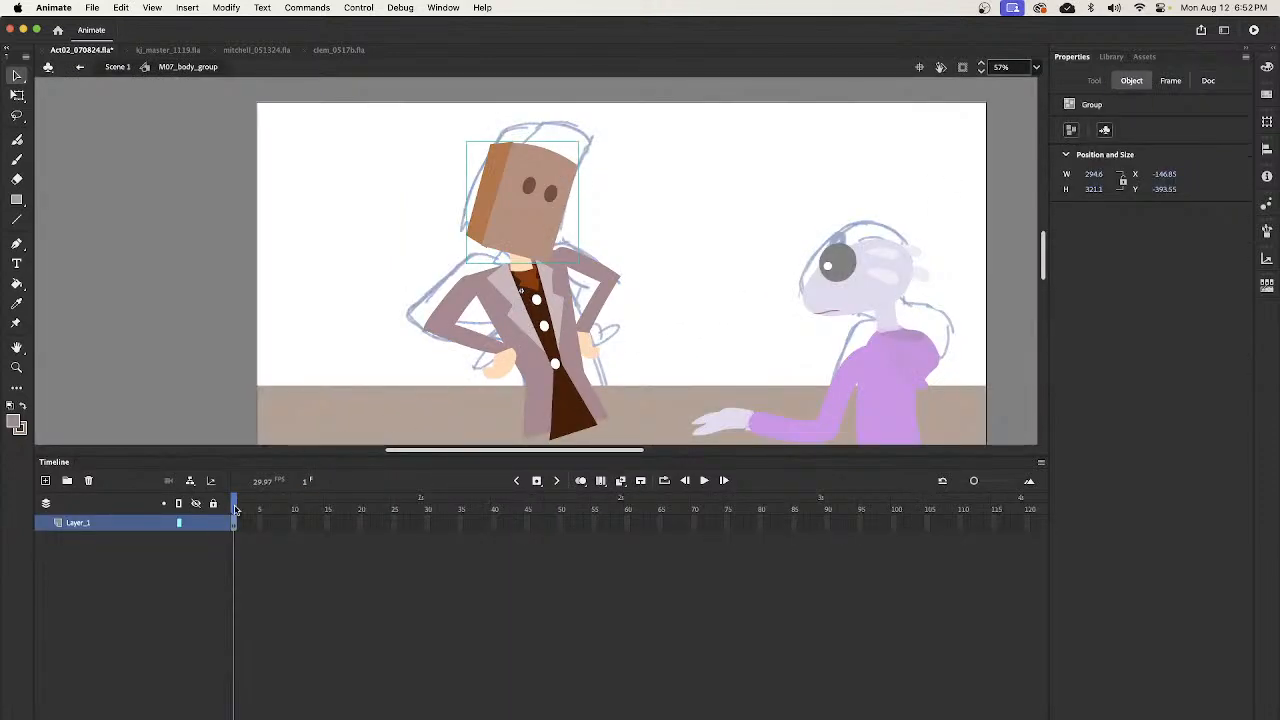
pyautogui.click(600, 263)
pyautogui.click(607, 214)
pyautogui.click(535, 240)
pyautogui.doubleClick(556, 227)
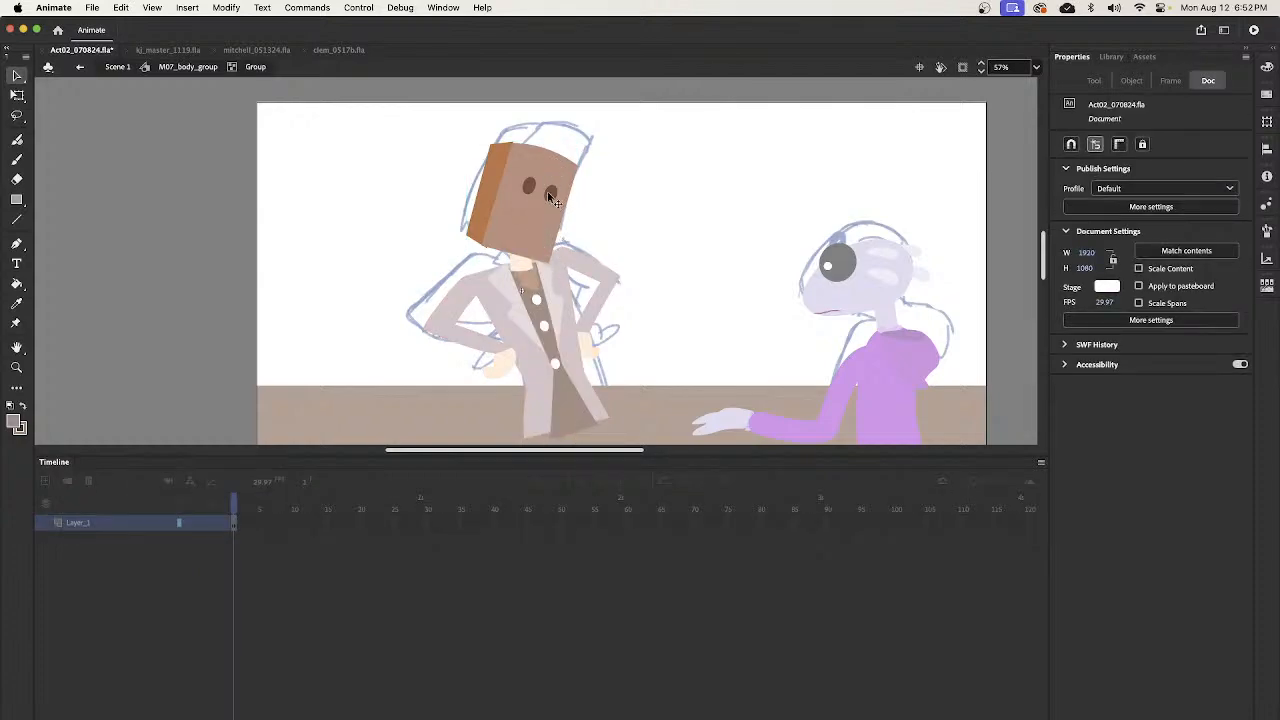
pyautogui.click(546, 220)
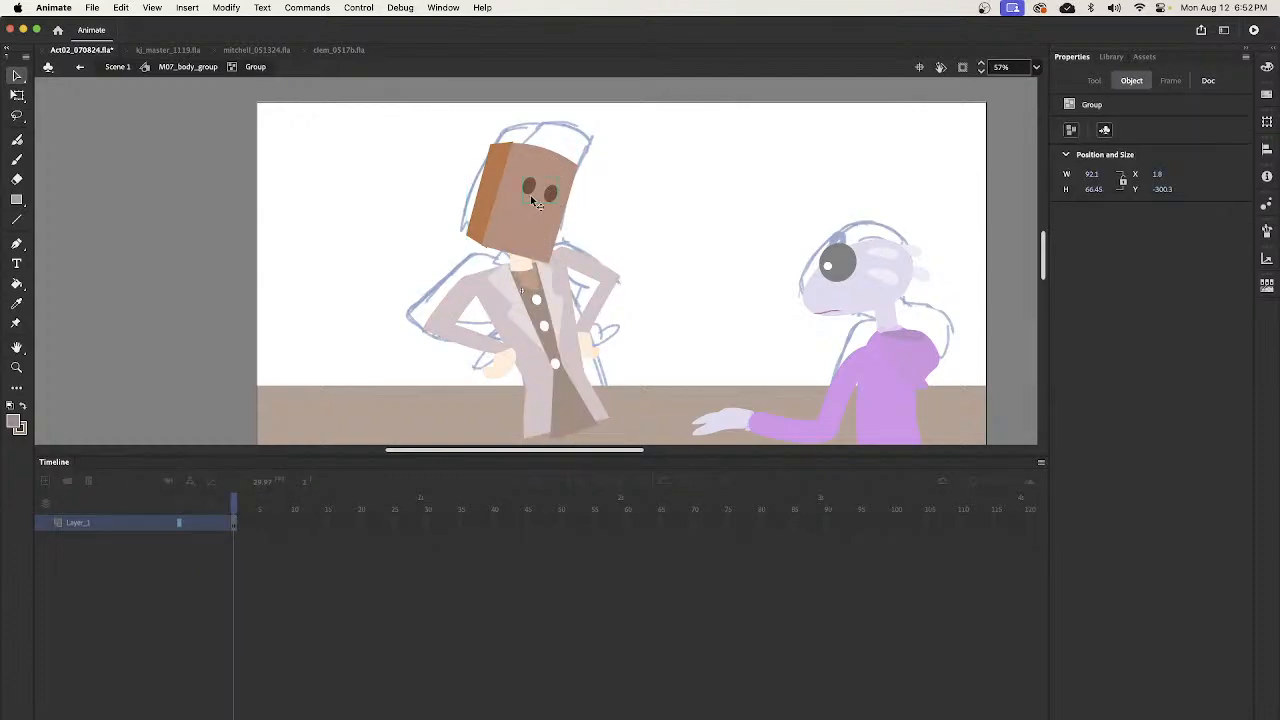
pyautogui.doubleClick(556, 200)
# - Duplicate the right eye below the eyes as a mouth and shrink it to about 28.5 by 37.1
pyautogui.click(550, 198)
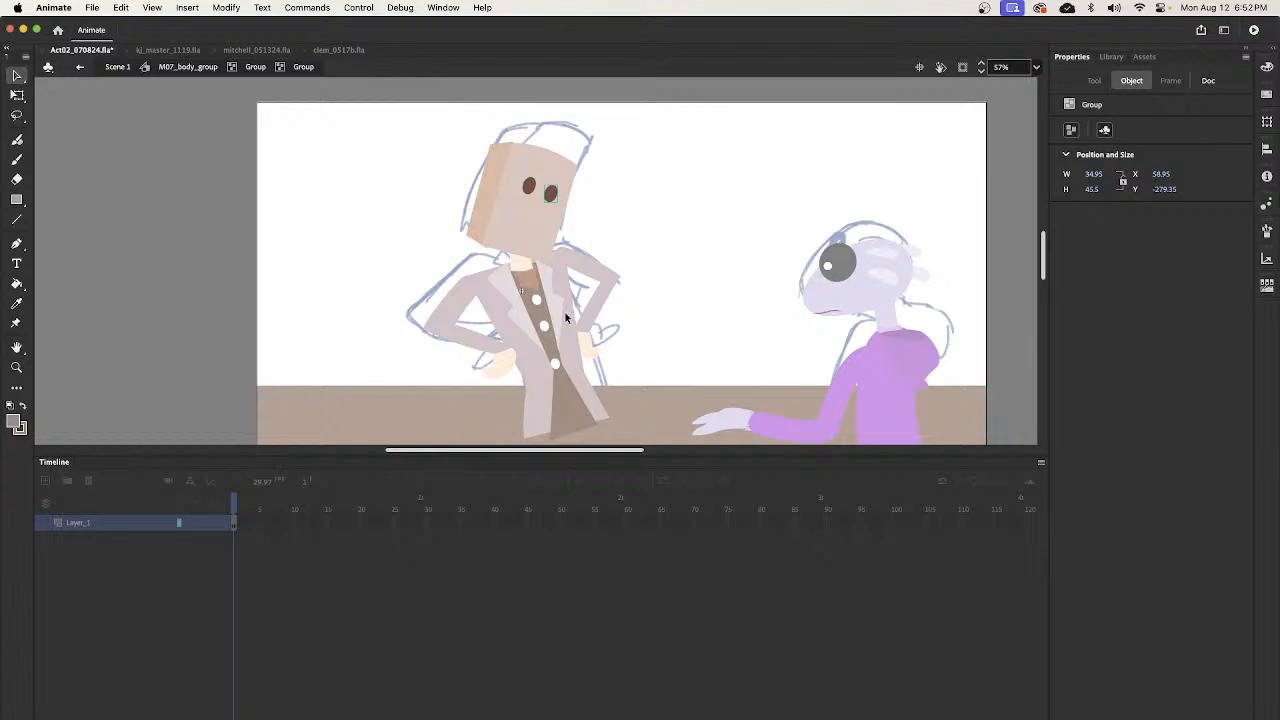
pyautogui.moveTo(550, 193); pyautogui.dragTo(531, 227)
pyautogui.press('z')
pyautogui.moveTo(505, 137); pyautogui.dragTo(527, 308)
pyautogui.press('q')
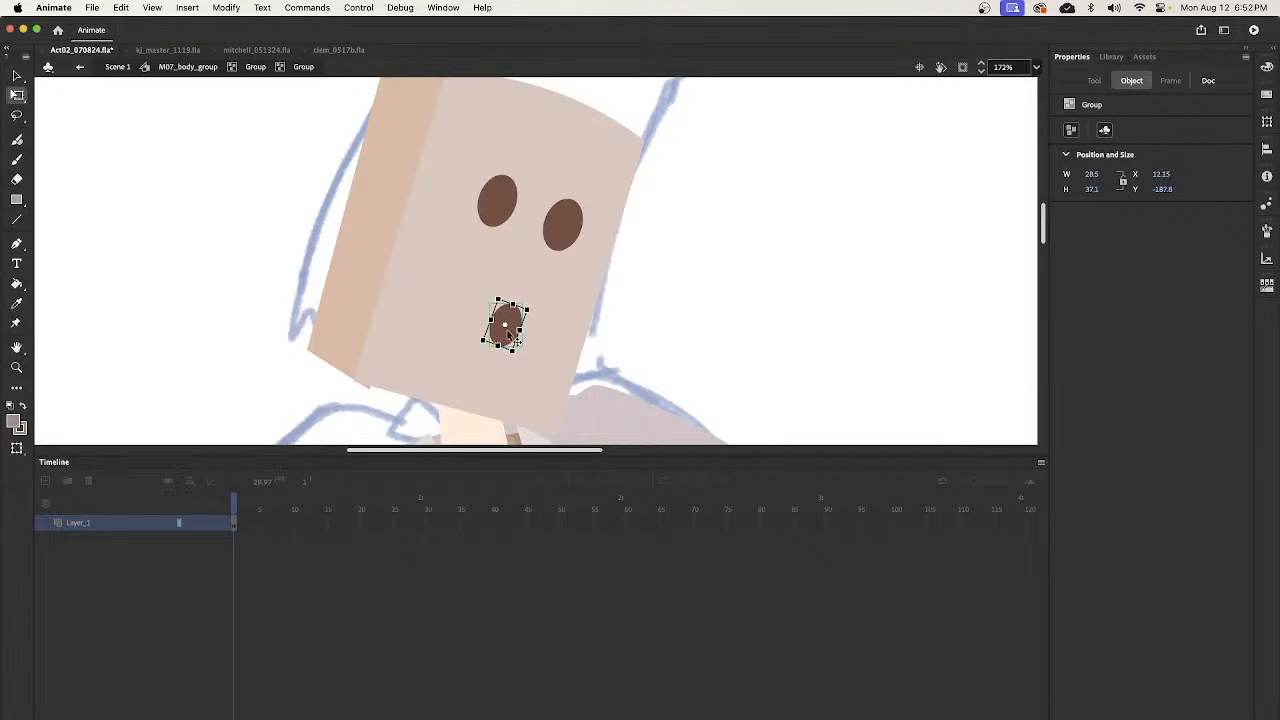
# - Leave the nested head groups, return to Scene 1, and go to frame 2238 with the waving bartender
pyautogui.press('v')
pyautogui.doubleClick(657, 316)
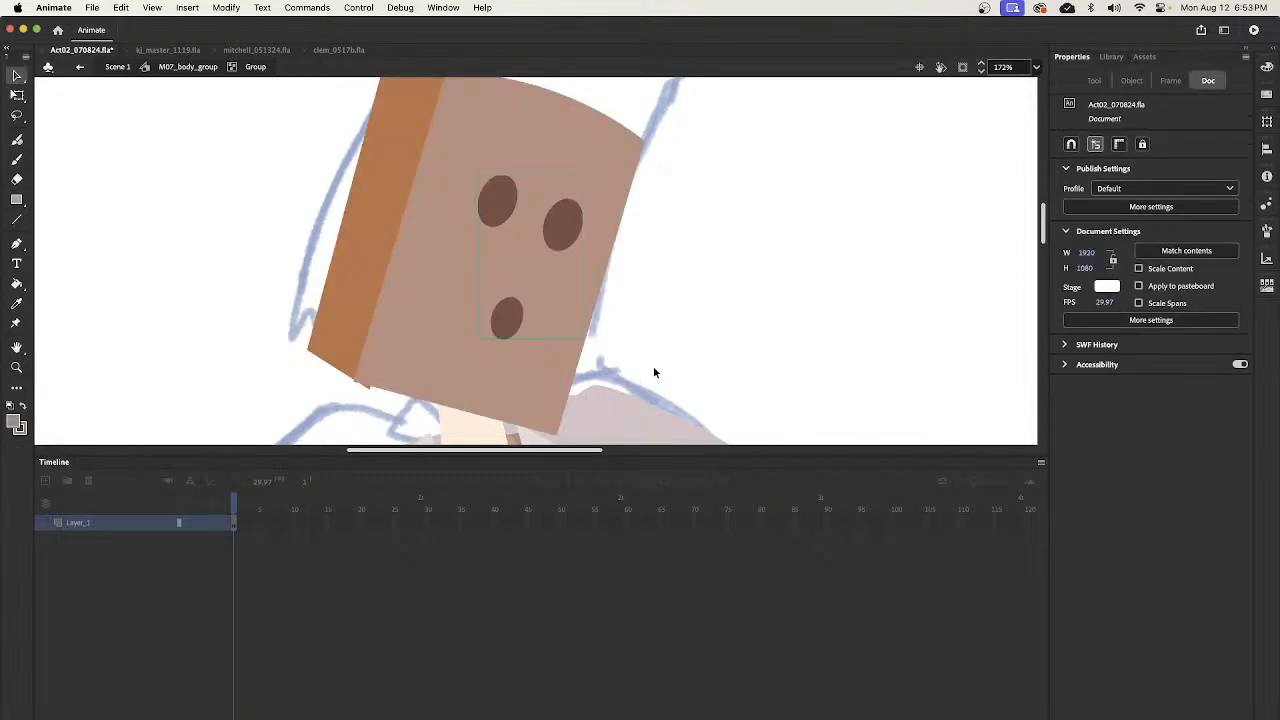
pyautogui.press('z')
pyautogui.keyDown('alt'); pyautogui.click(666, 326); pyautogui.keyUp('alt')
pyautogui.keyDown('alt'); pyautogui.click(667, 337); pyautogui.keyUp('alt')
pyautogui.keyDown('alt'); pyautogui.click(667, 336); pyautogui.keyUp('alt')
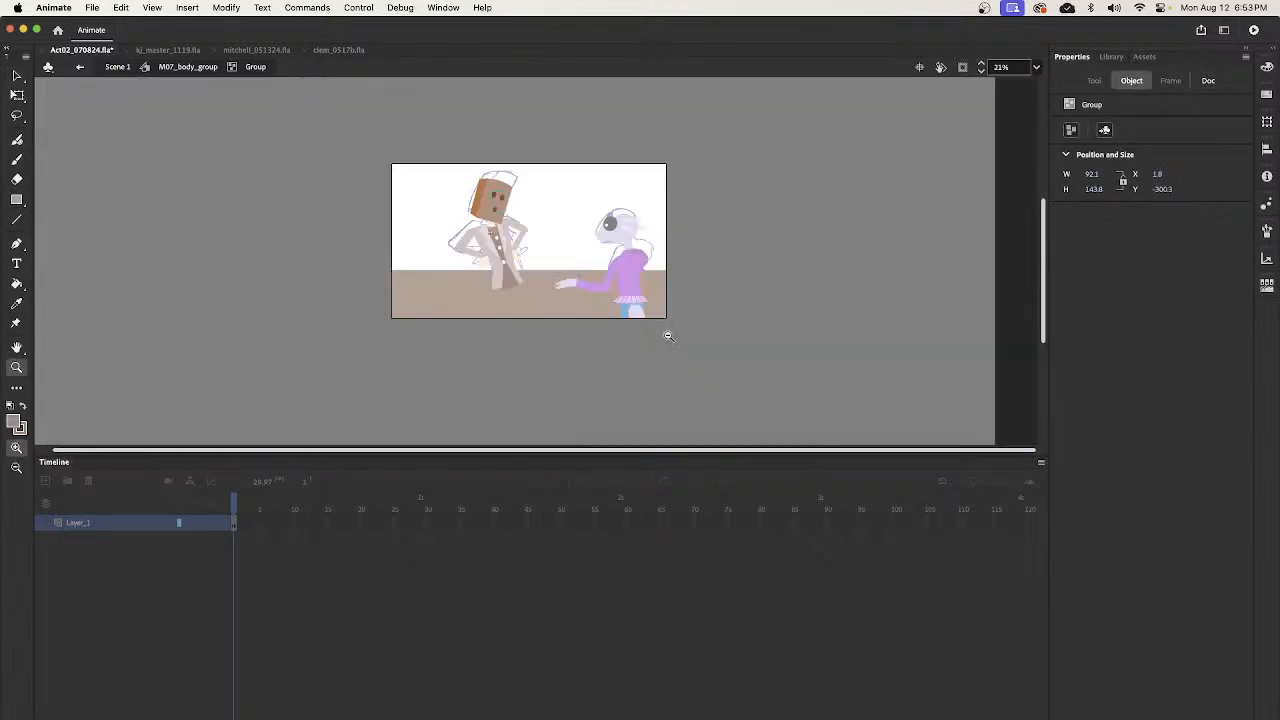
pyautogui.press('v')
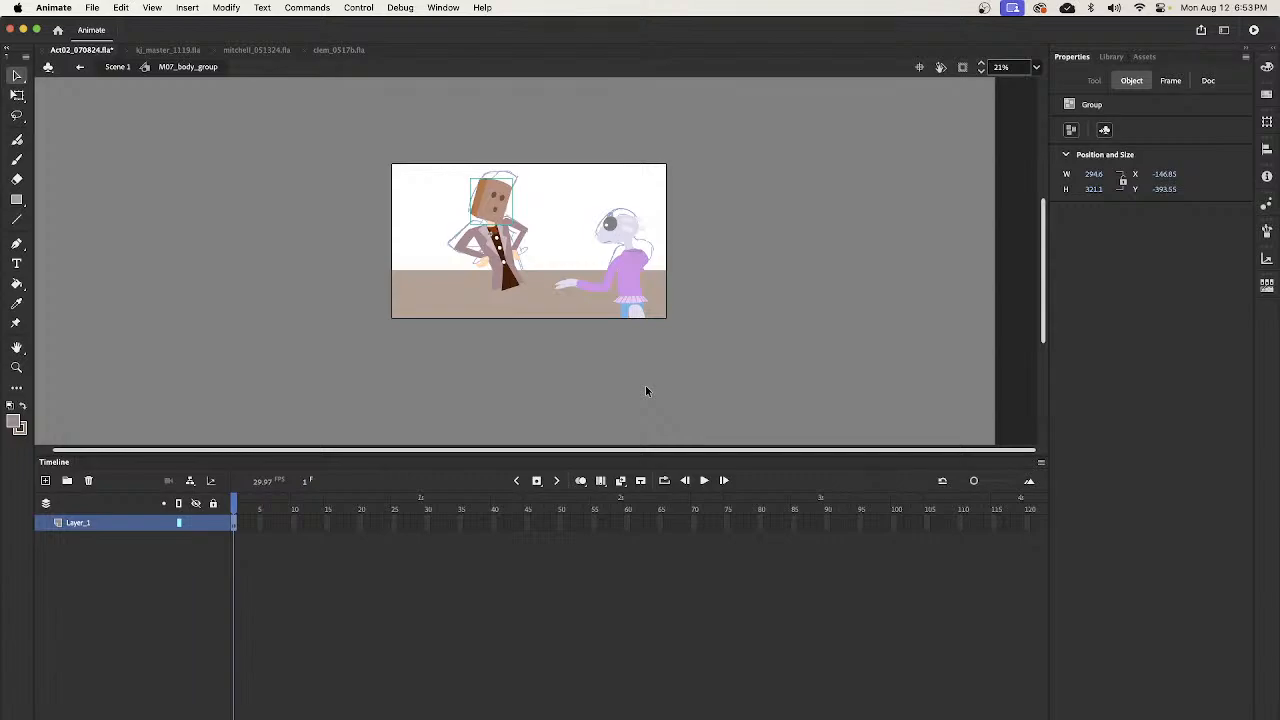
pyautogui.click(117, 67)
pyautogui.moveTo(633, 510); pyautogui.dragTo(671, 523)
pyautogui.click(666, 512)
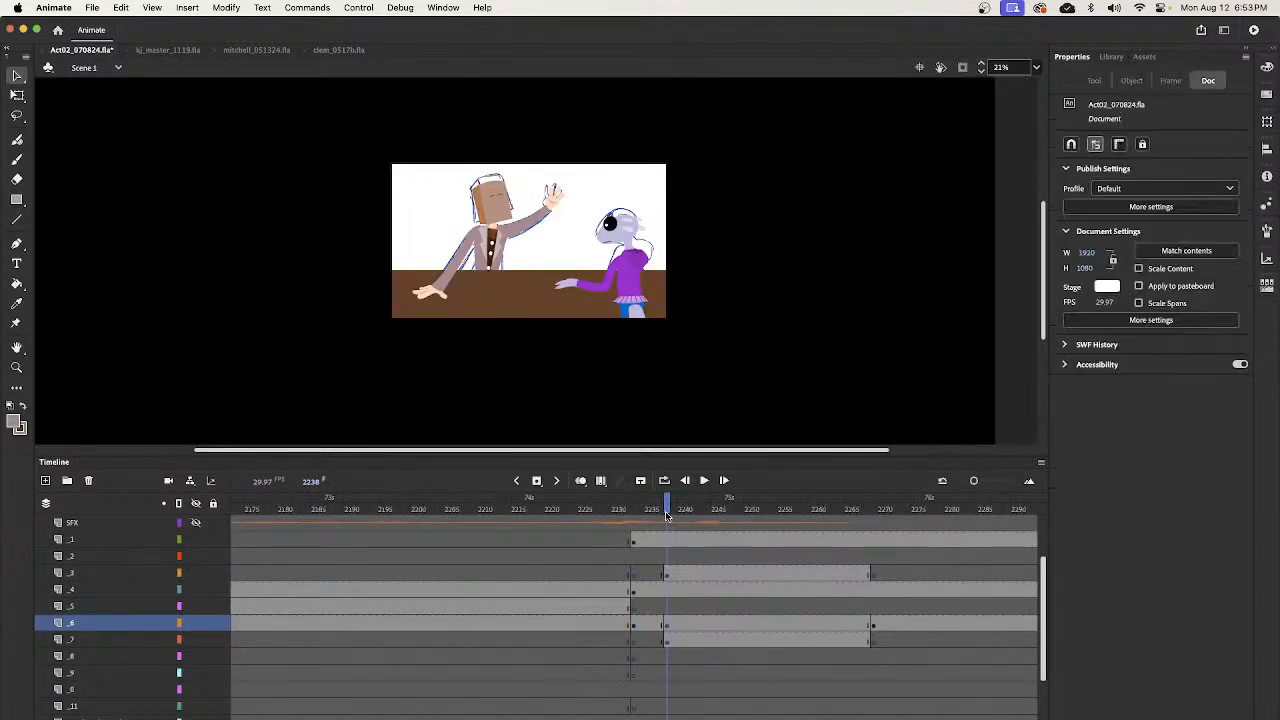
pyautogui.click(502, 216)
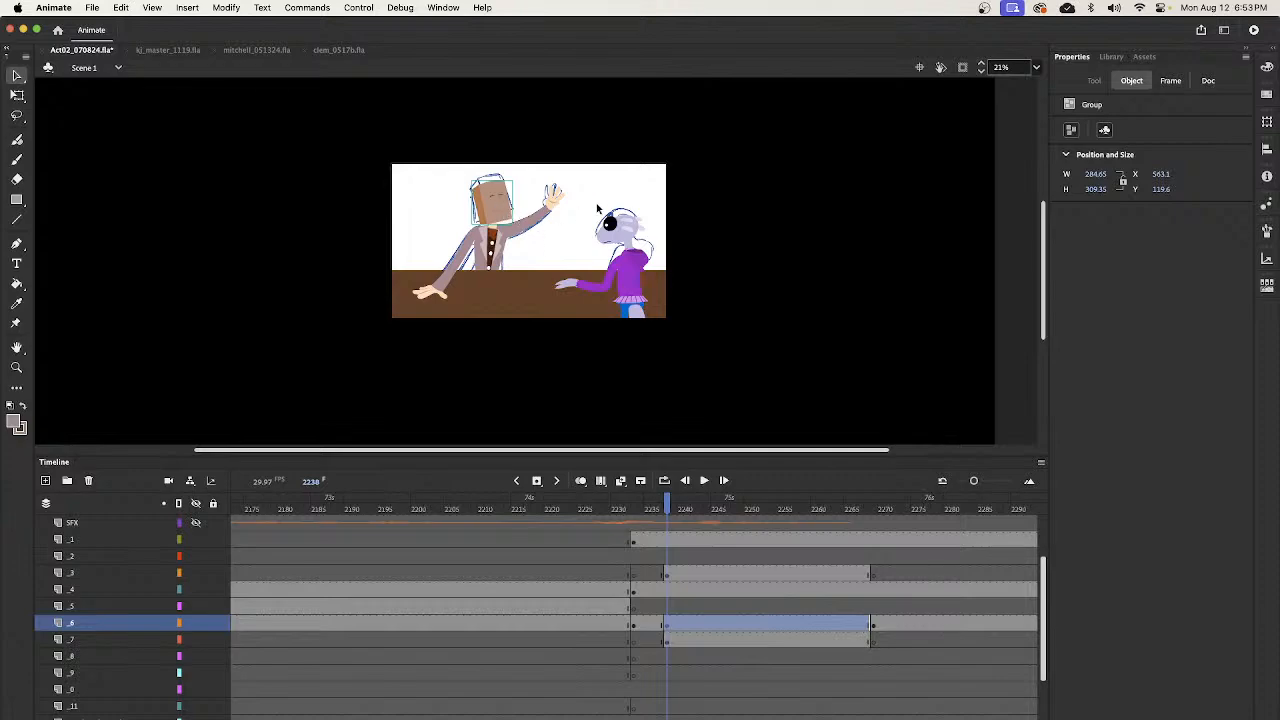
pyautogui.doubleClick(510, 220)
pyautogui.press('z')
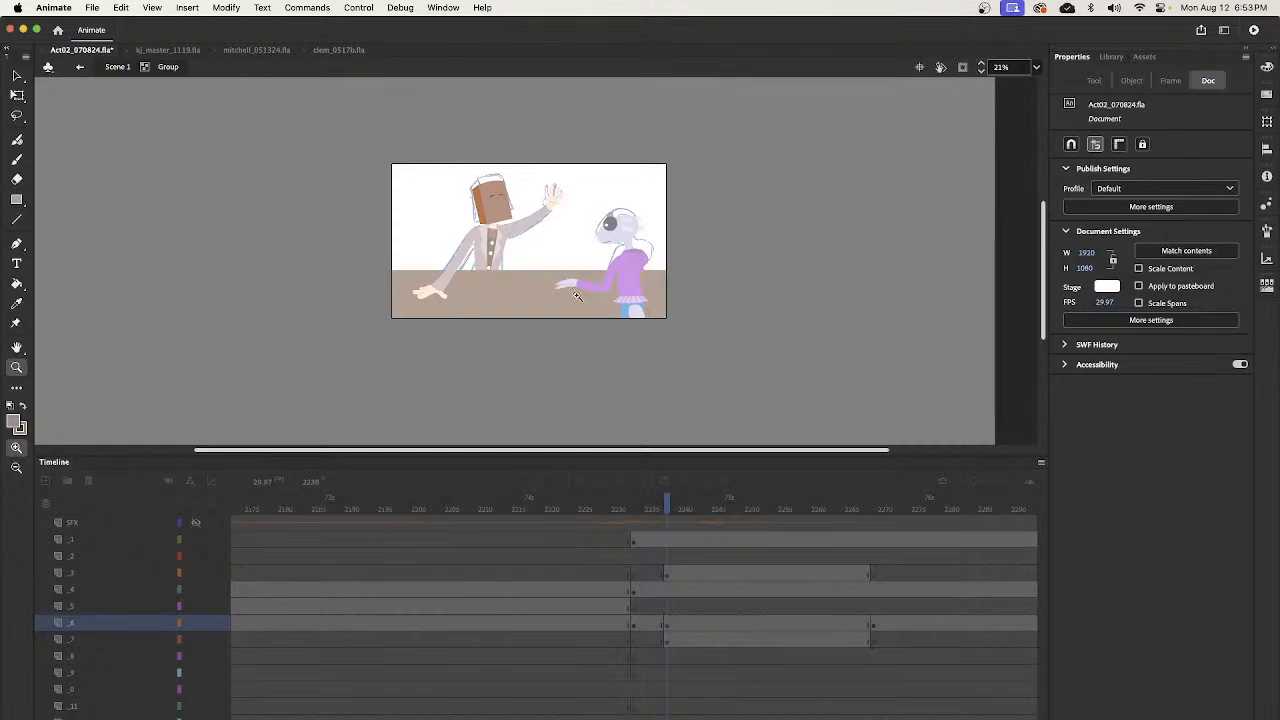
pyautogui.press('v')
pyautogui.doubleClick(687, 350)
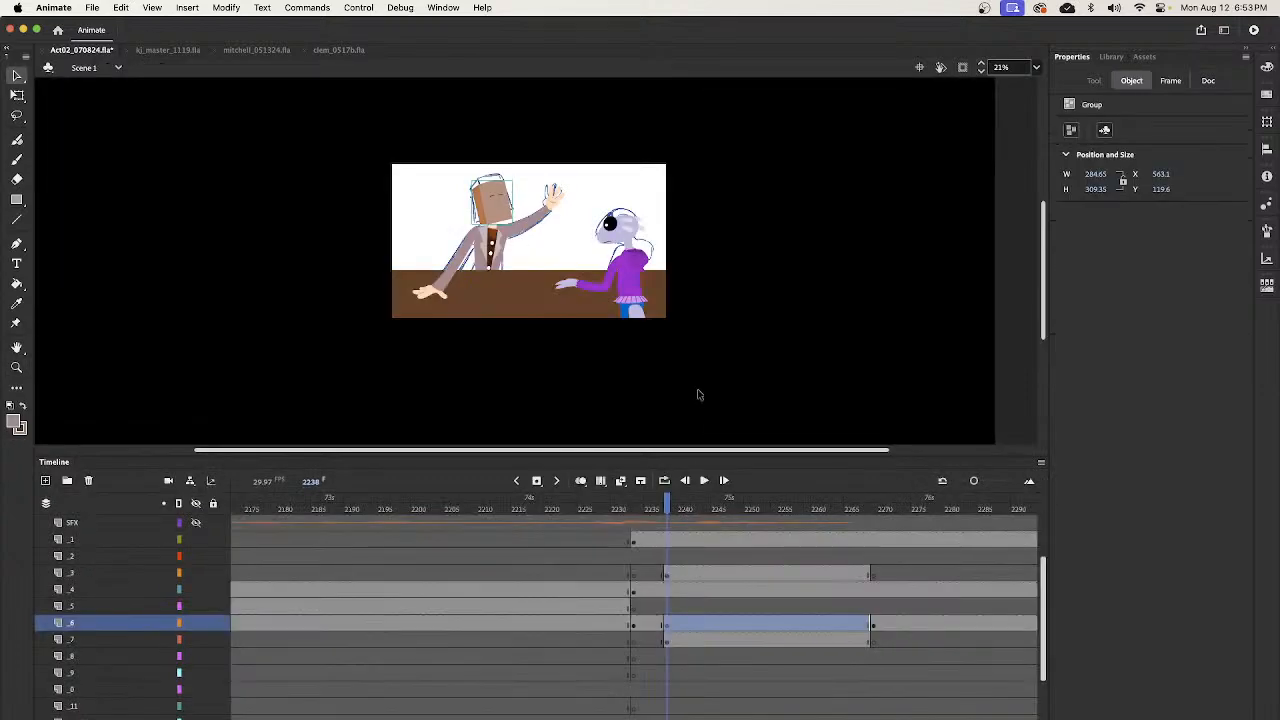
# - Select layer _6's keyframe at frame 2238 and open the waving bartender's head group for close editing
pyautogui.click(668, 610)
pyautogui.click(668, 623)
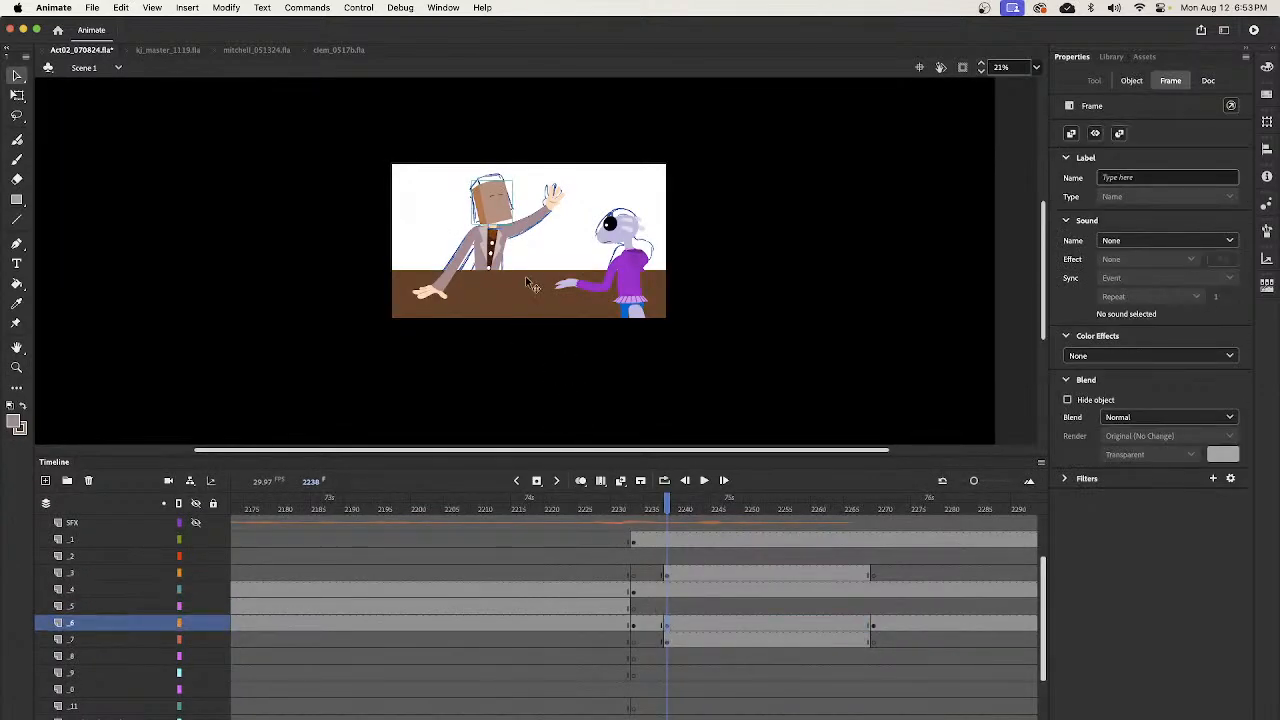
pyautogui.press('z')
pyautogui.moveTo(475, 178); pyautogui.dragTo(543, 246)
pyautogui.press('v')
pyautogui.click(573, 265)
pyautogui.click(536, 286)
pyautogui.doubleClick(534, 285)
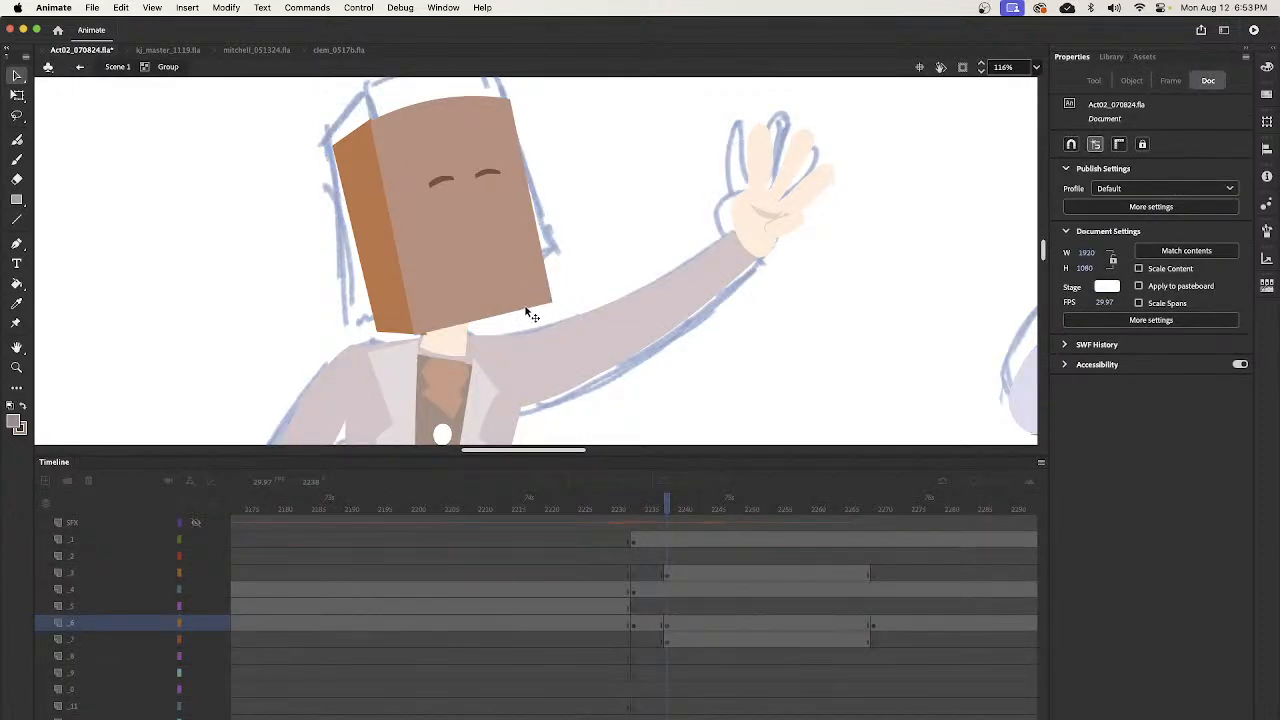
# - Paste the mouth below the closed eyes, fit it to about 25.8 by 35.7 at X 741.3, Y 295.3, and return to Scene 1
pyautogui.hotkey('ctrl', 'v')
pyautogui.moveTo(543, 262); pyautogui.dragTo(485, 226)
pyautogui.press('q')
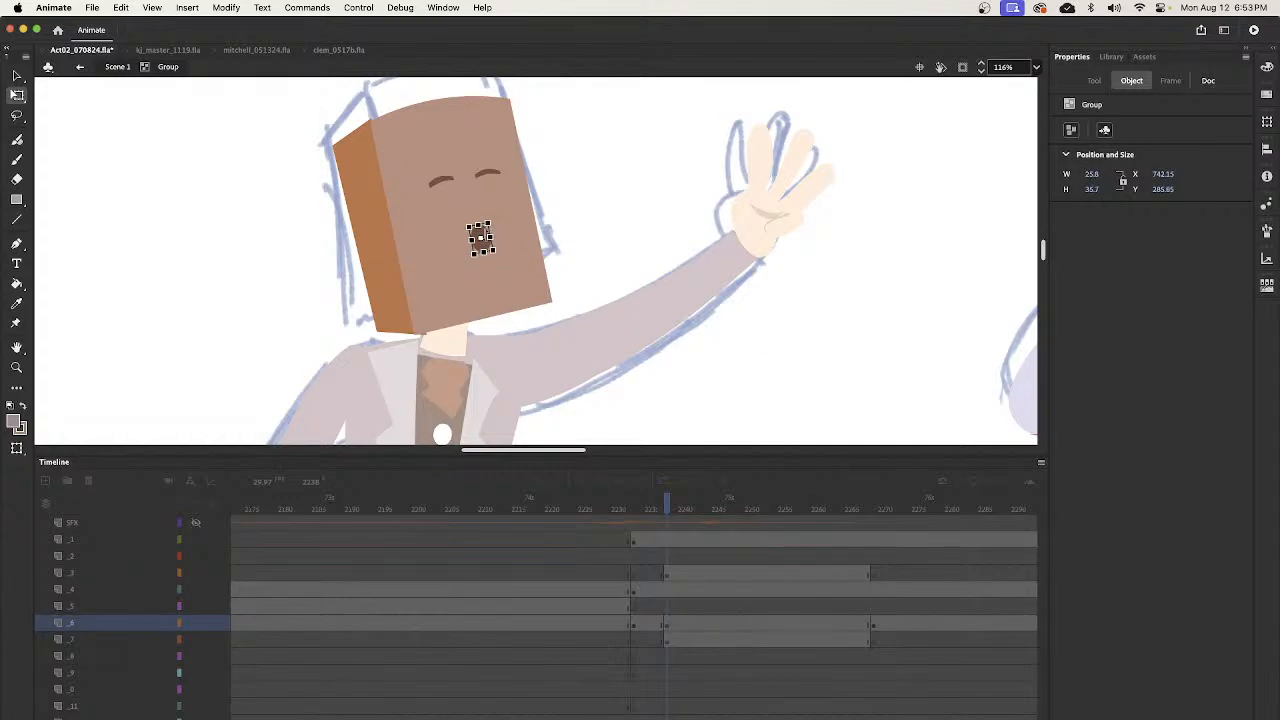
pyautogui.press('v')
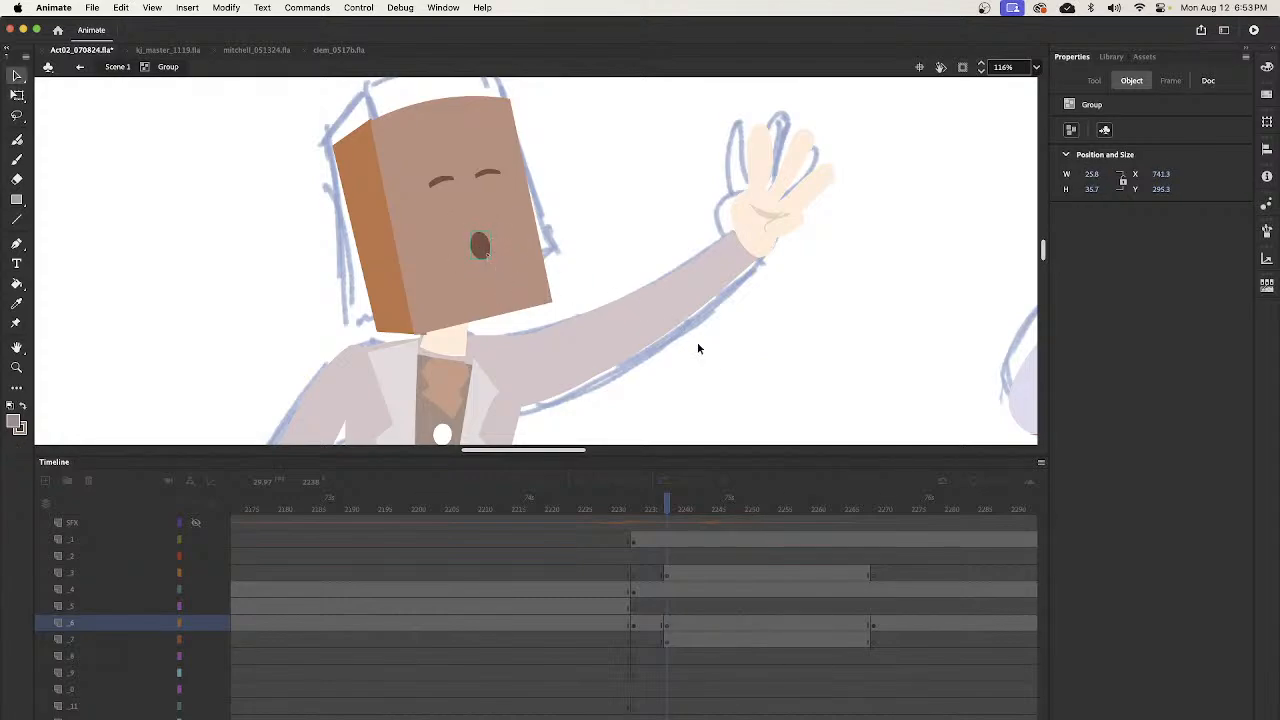
pyautogui.doubleClick(718, 360)
# - Go to frame 2302 and open the leaning bartender's head group for close editing
pyautogui.press('z')
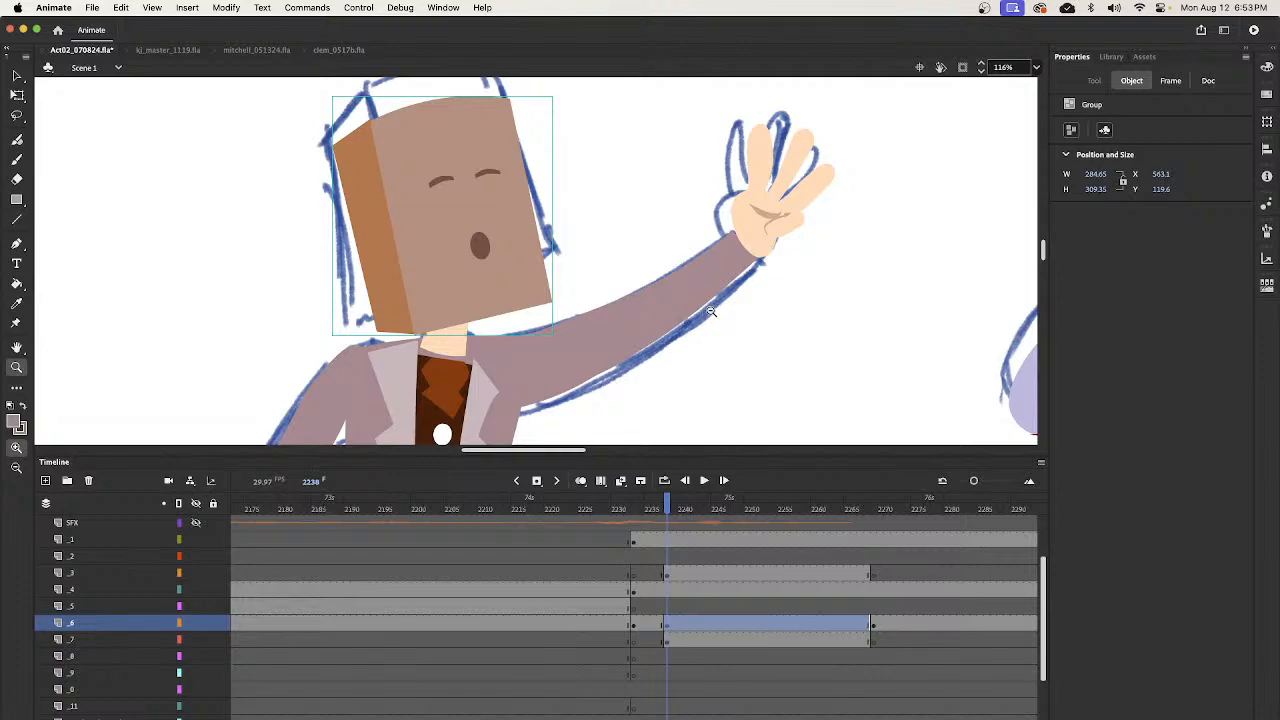
pyautogui.keyDown('alt'); pyautogui.click(680, 323); pyautogui.keyUp('alt')
pyautogui.keyDown('alt'); pyautogui.click(636, 341); pyautogui.keyUp('alt')
pyautogui.click(669, 512)
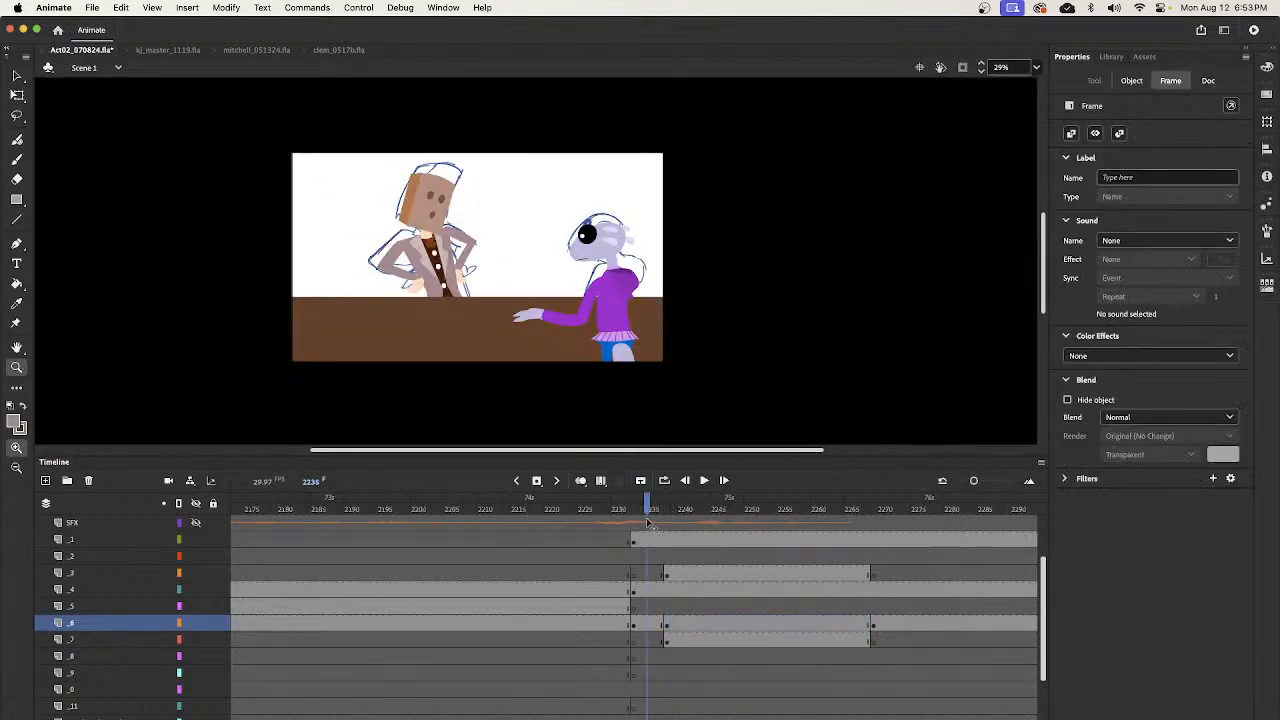
pyautogui.moveTo(669, 540); pyautogui.dragTo(758, 563)
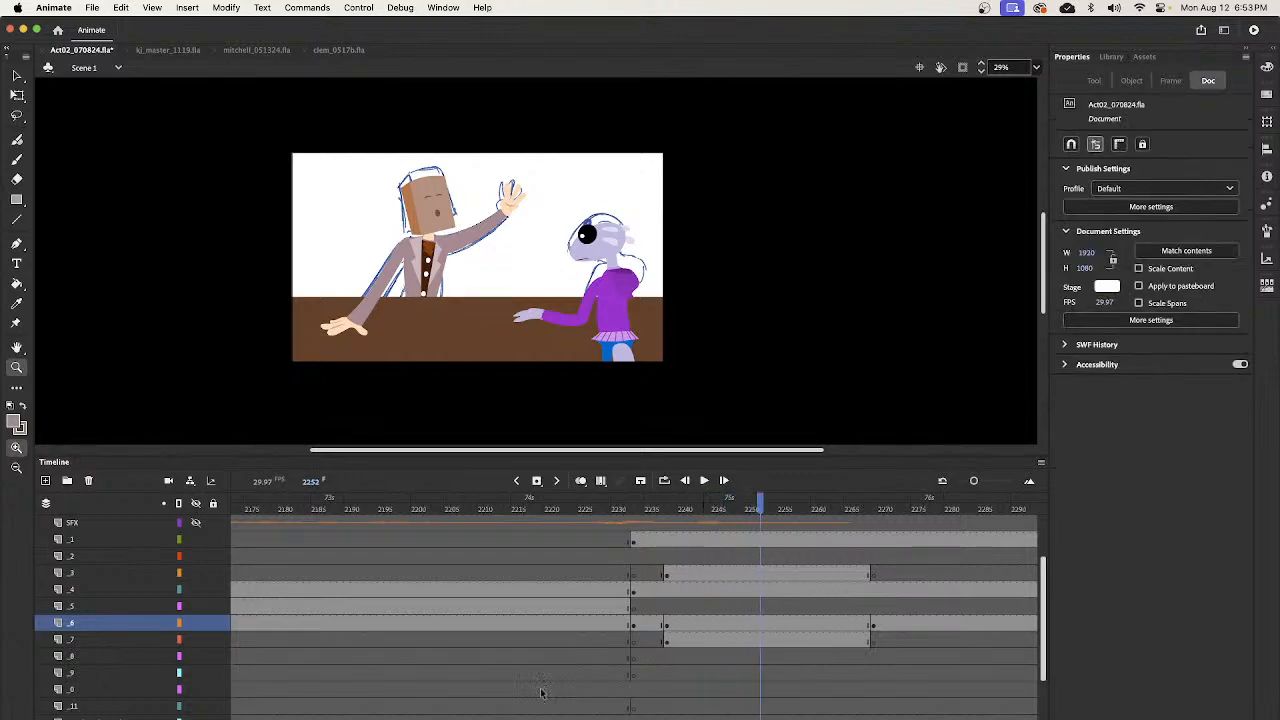
pyautogui.moveTo(416, 717); pyautogui.dragTo(419, 717)
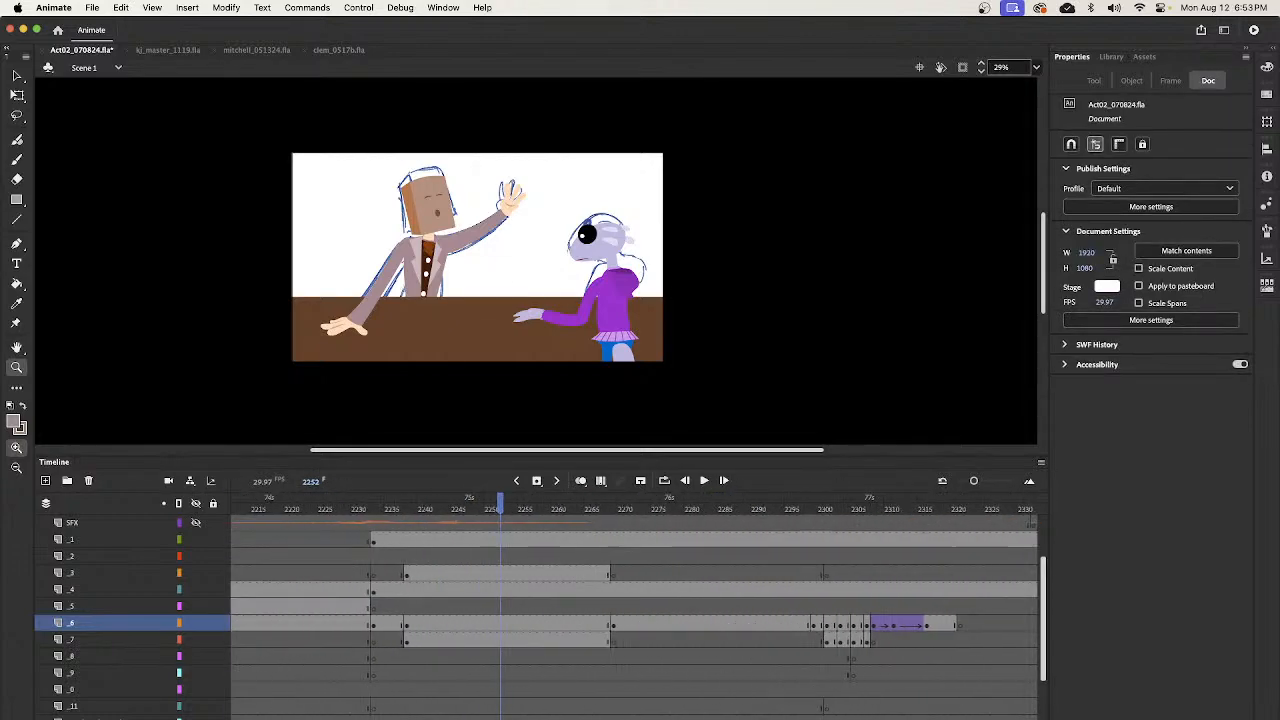
pyautogui.moveTo(505, 511); pyautogui.dragTo(835, 625)
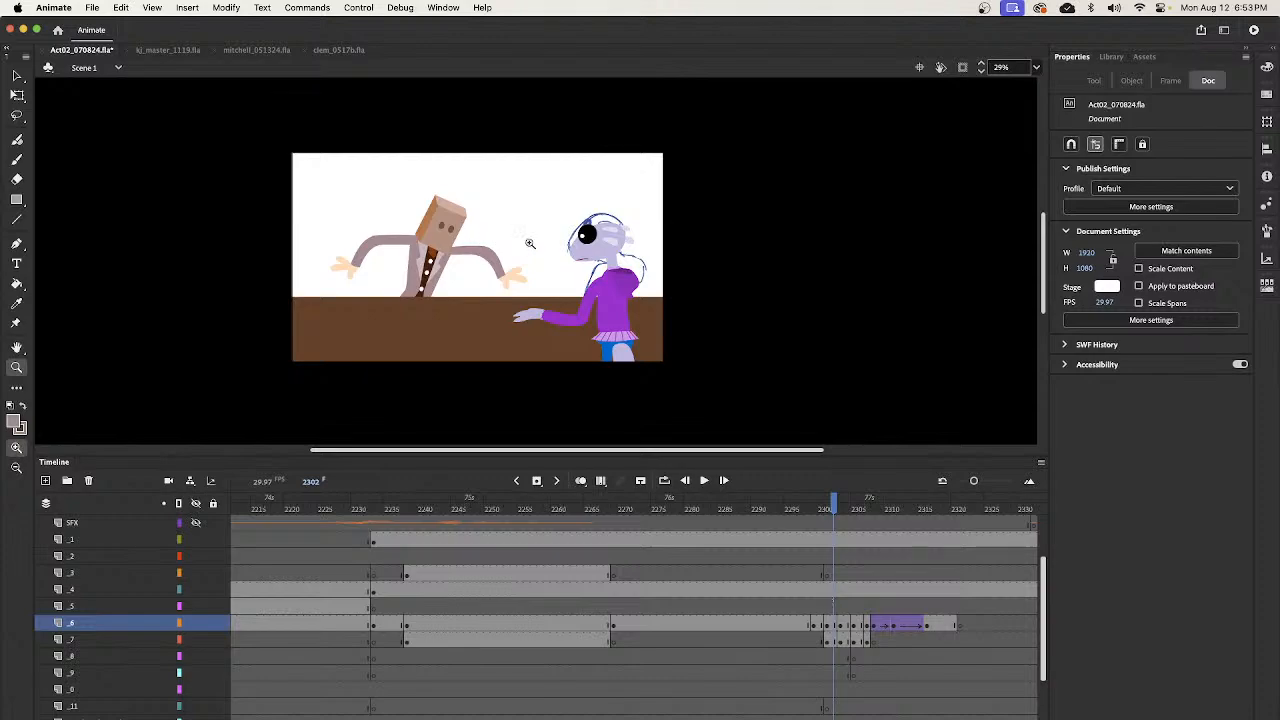
pyautogui.moveTo(416, 184); pyautogui.dragTo(500, 284)
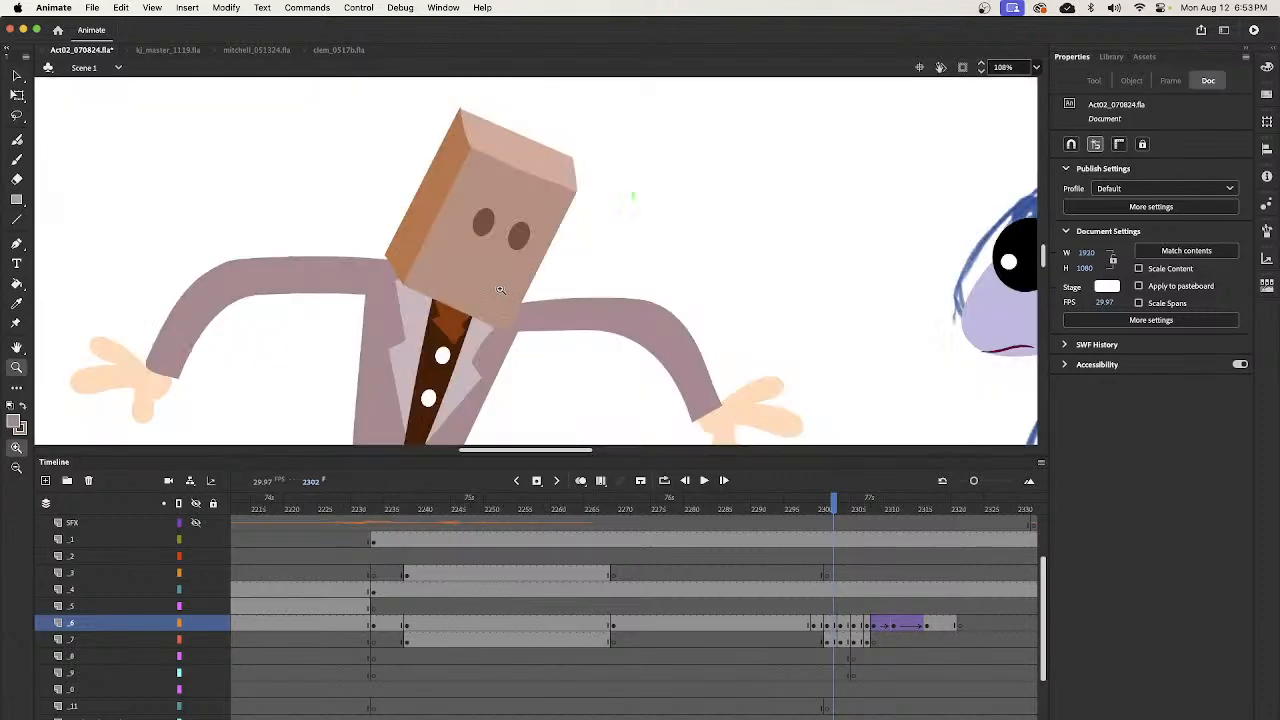
pyautogui.click(500, 284)
pyautogui.doubleClick(493, 286)
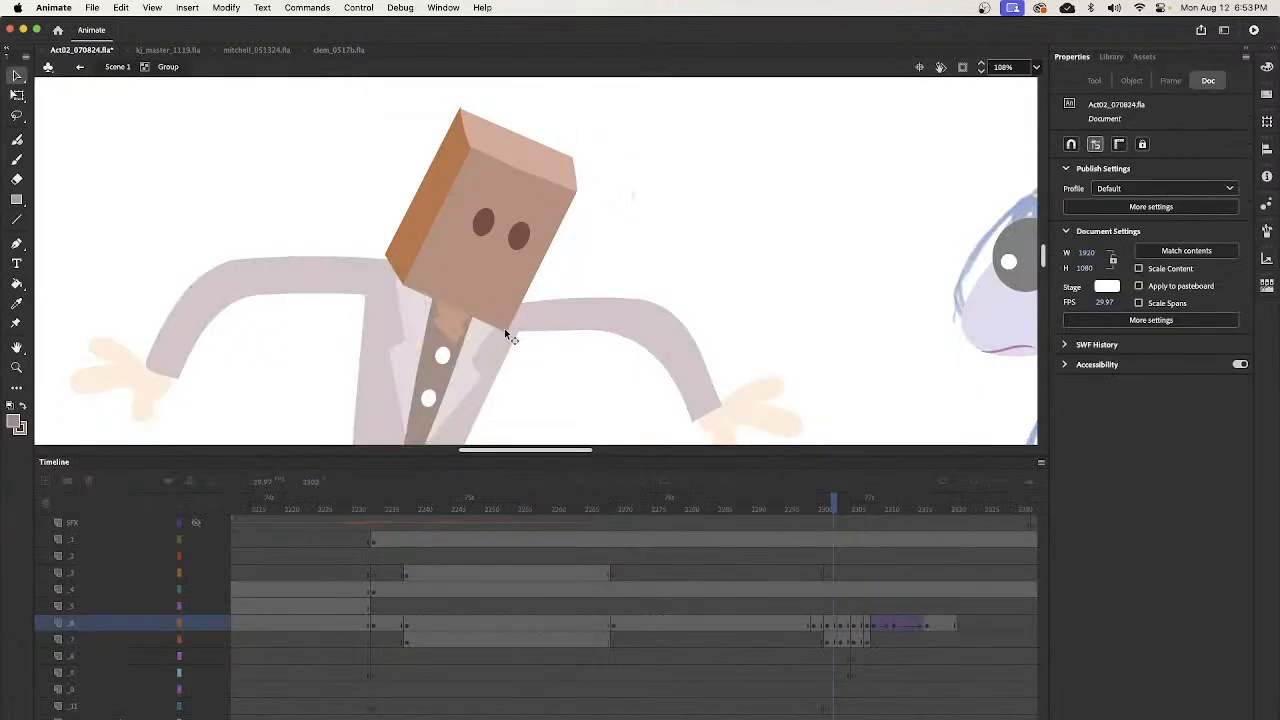
# - Paste the mouth below the eyes, fit it to about 26 by 33.85 at X 759.15, Y 437.5, and return to Scene 1
pyautogui.press('super+v')
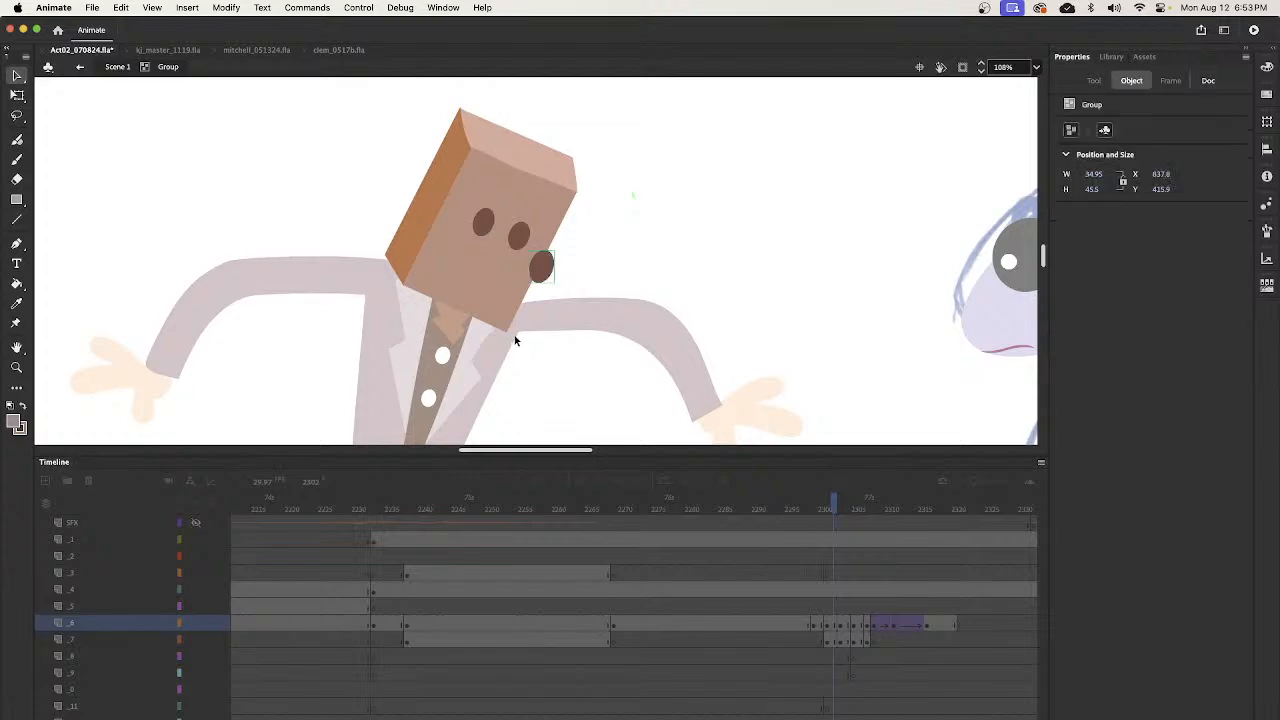
pyautogui.moveTo(539, 267); pyautogui.dragTo(482, 291)
pyautogui.press('q')
pyautogui.press('v')
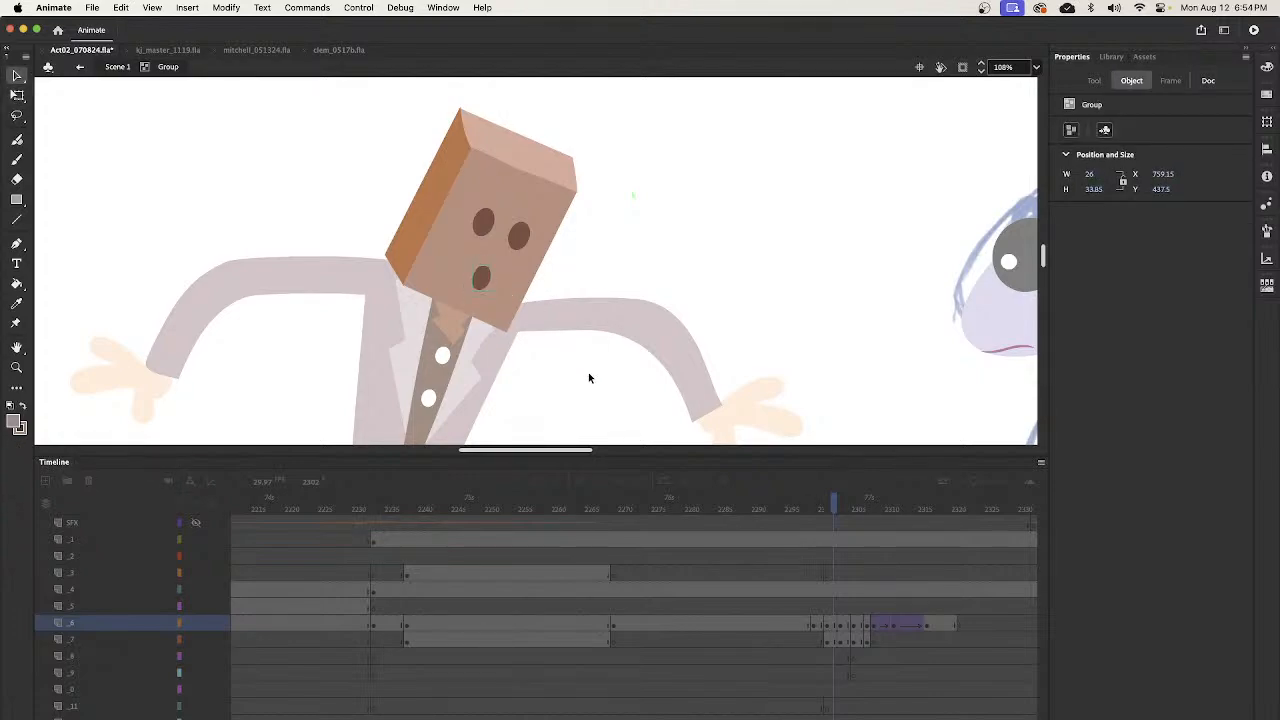
pyautogui.doubleClick(588, 372)
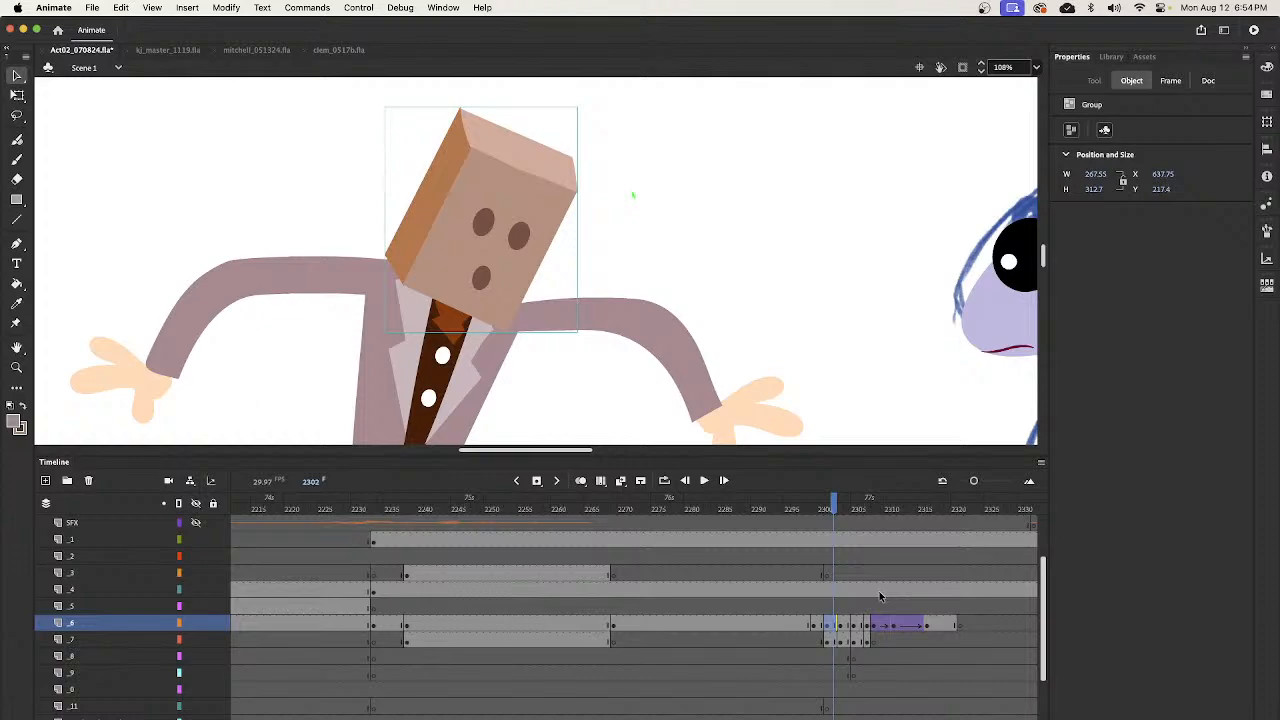
# - Compare the bartender's head across frames 2302 to 2304 to check which poses still need a mouth
pyautogui.press('.')
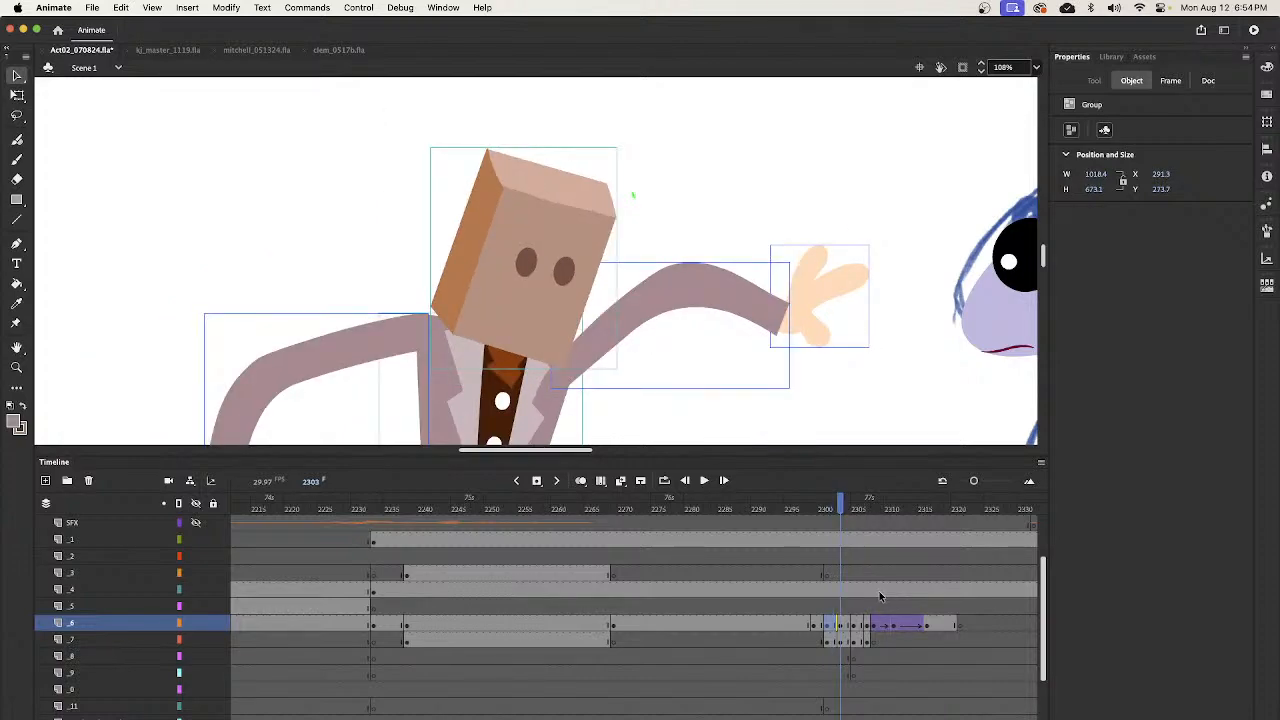
pyautogui.click(833, 510)
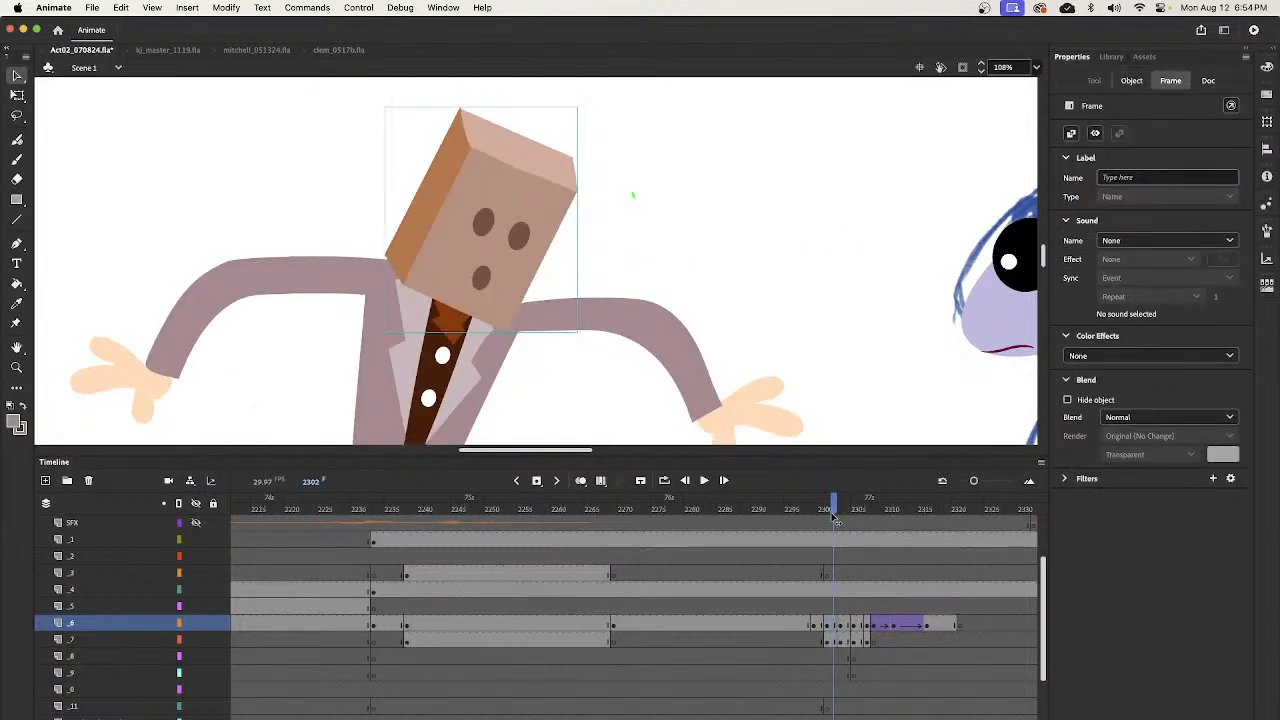
pyautogui.click(829, 511)
pyautogui.click(550, 245)
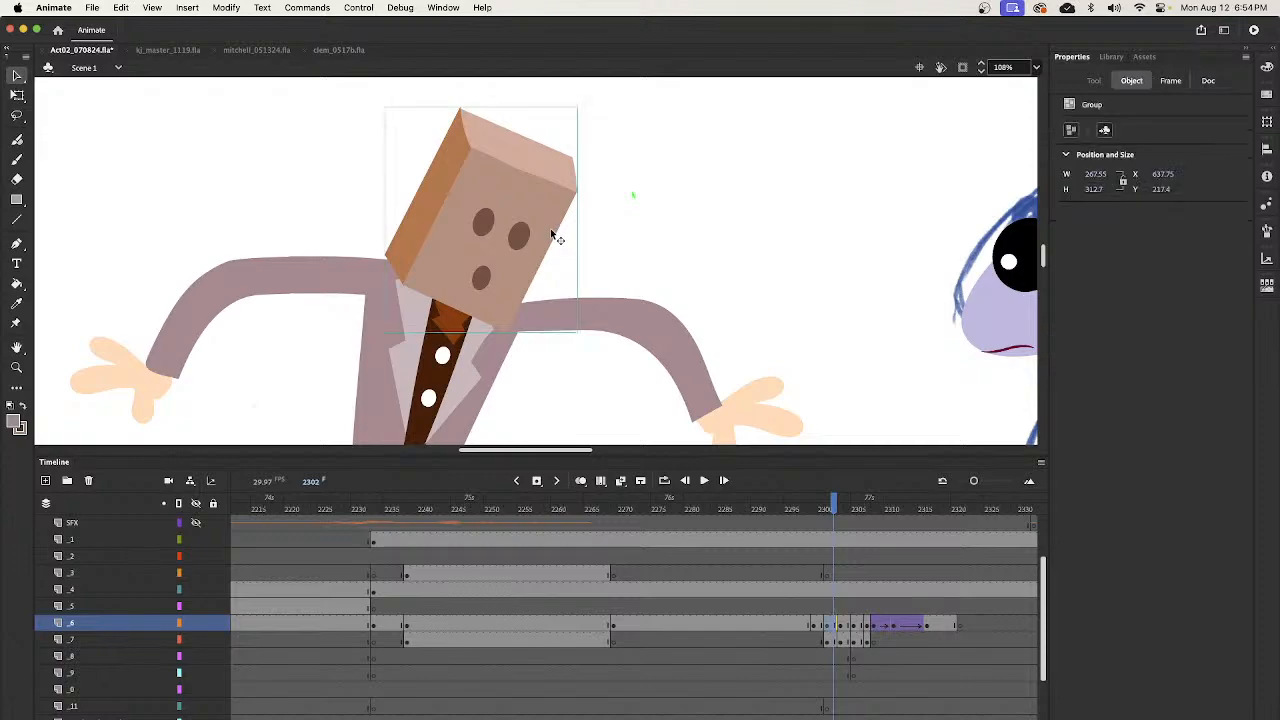
pyautogui.click(848, 511)
pyautogui.click(651, 406)
pyautogui.click(564, 307)
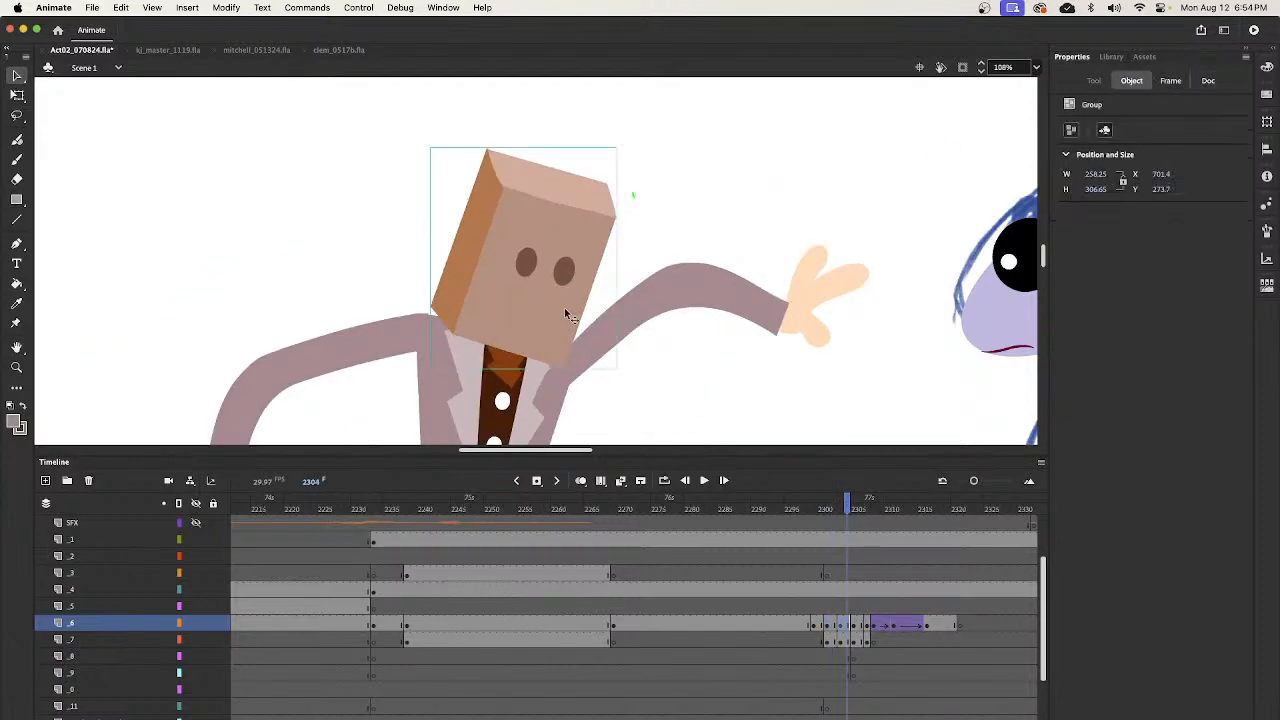
pyautogui.click(1072, 128)
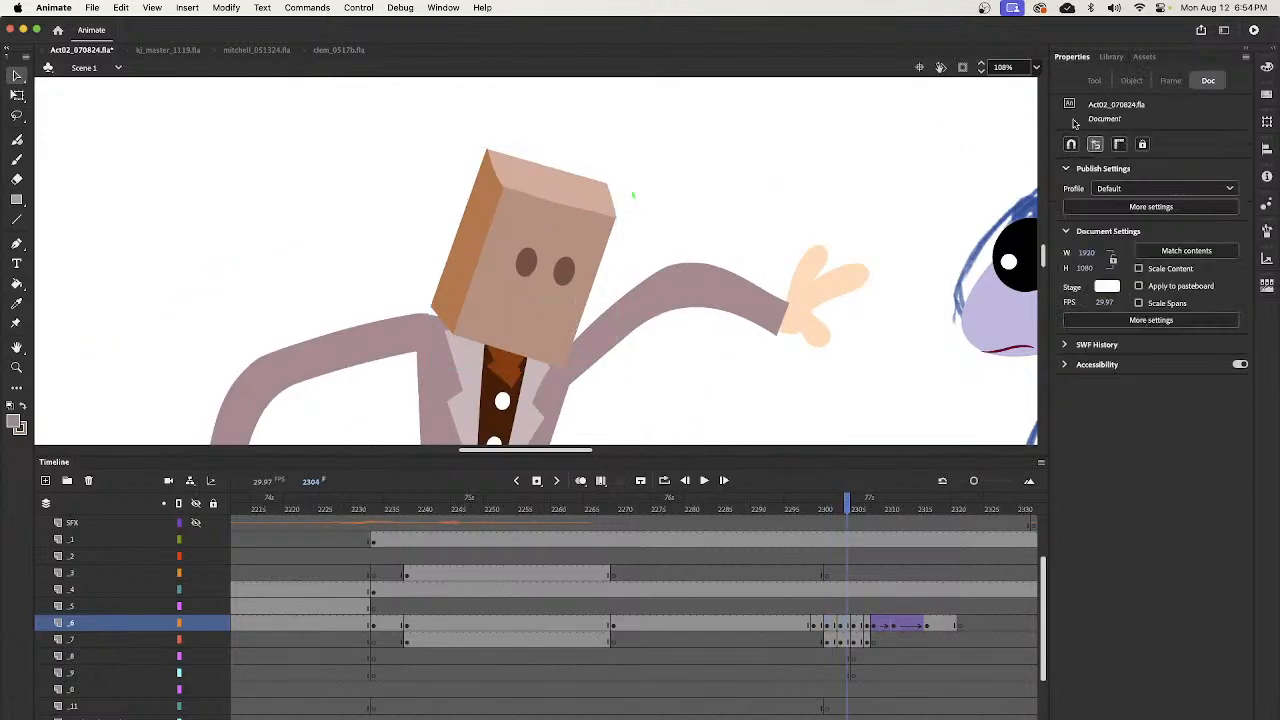
pyautogui.click(580, 322)
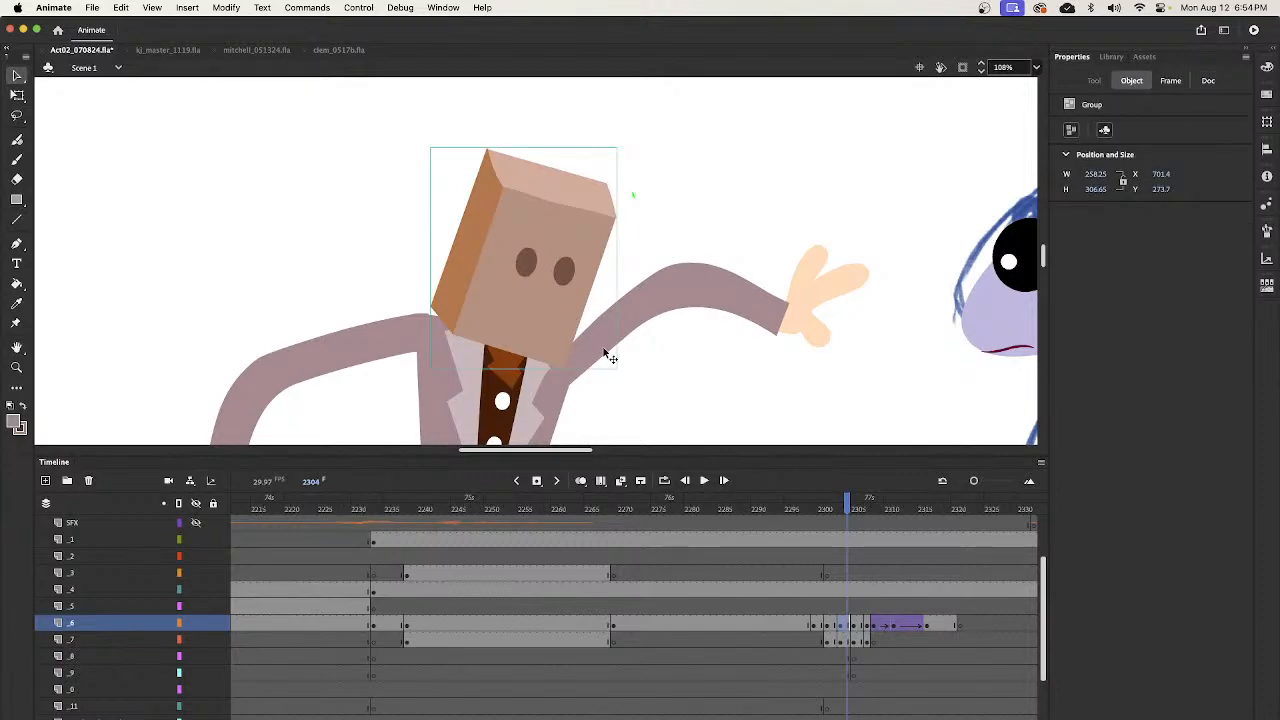
pyautogui.click(835, 509)
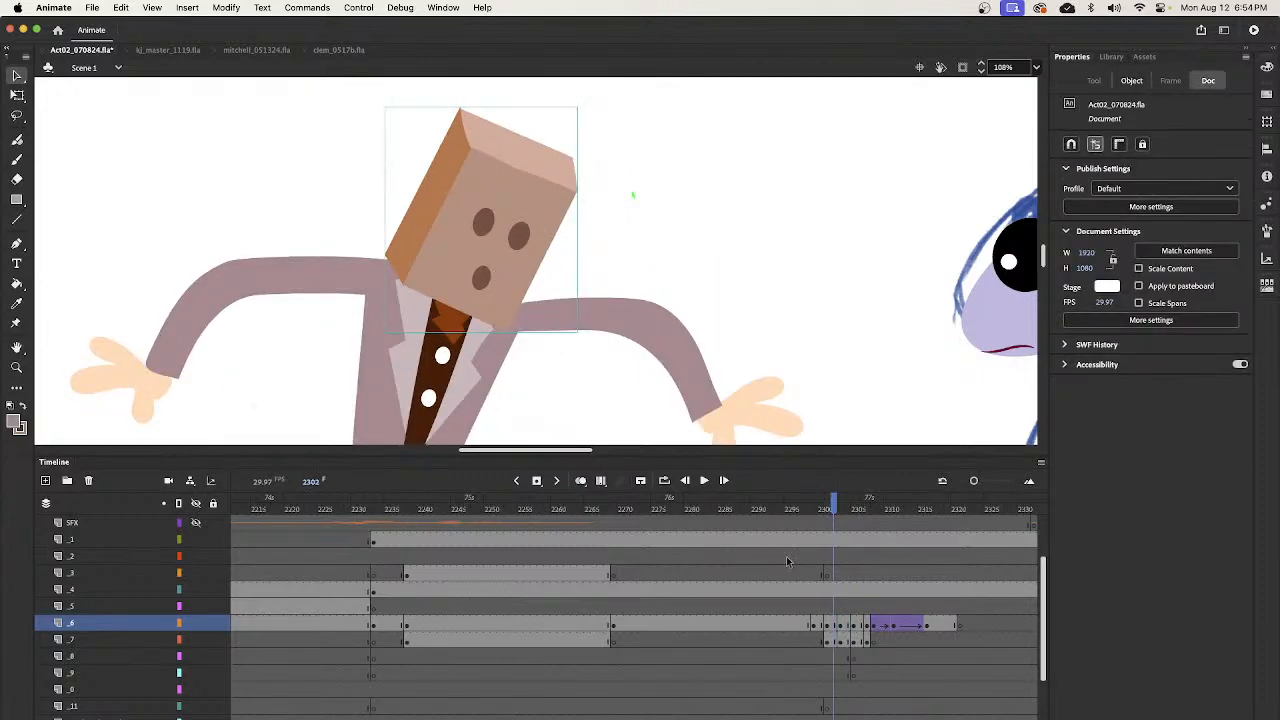
# - At frame 2303, paste the mouth inside the bartender's head group below the eyes and shrink it to about 24.1 by 31.35
pyautogui.click(841, 626)
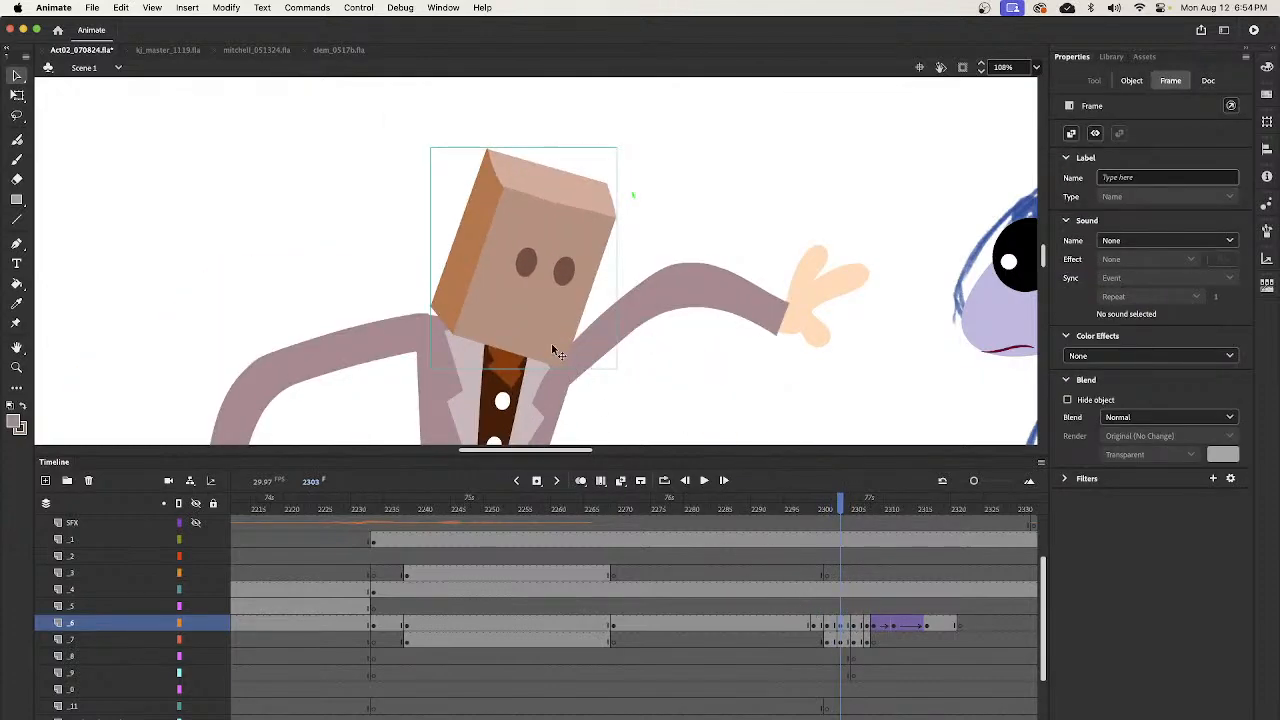
pyautogui.doubleClick(567, 320)
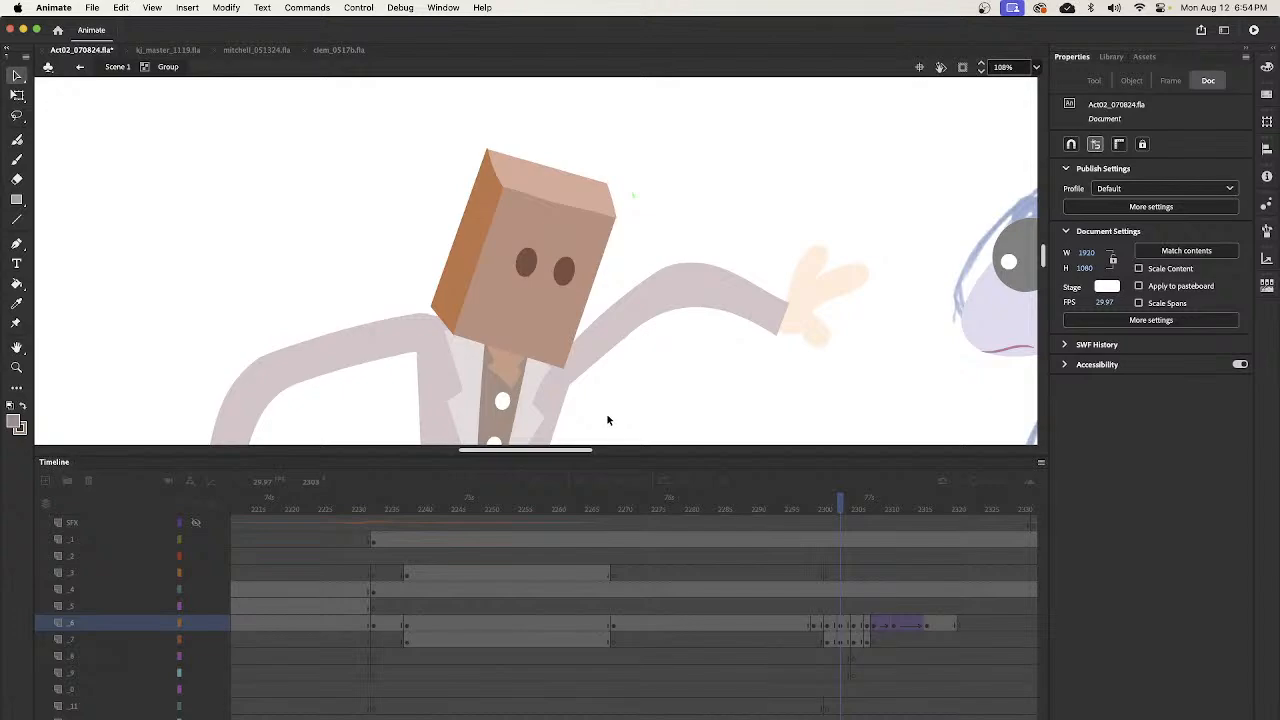
pyautogui.hotkey('ctrl', 'v')
pyautogui.press('q')
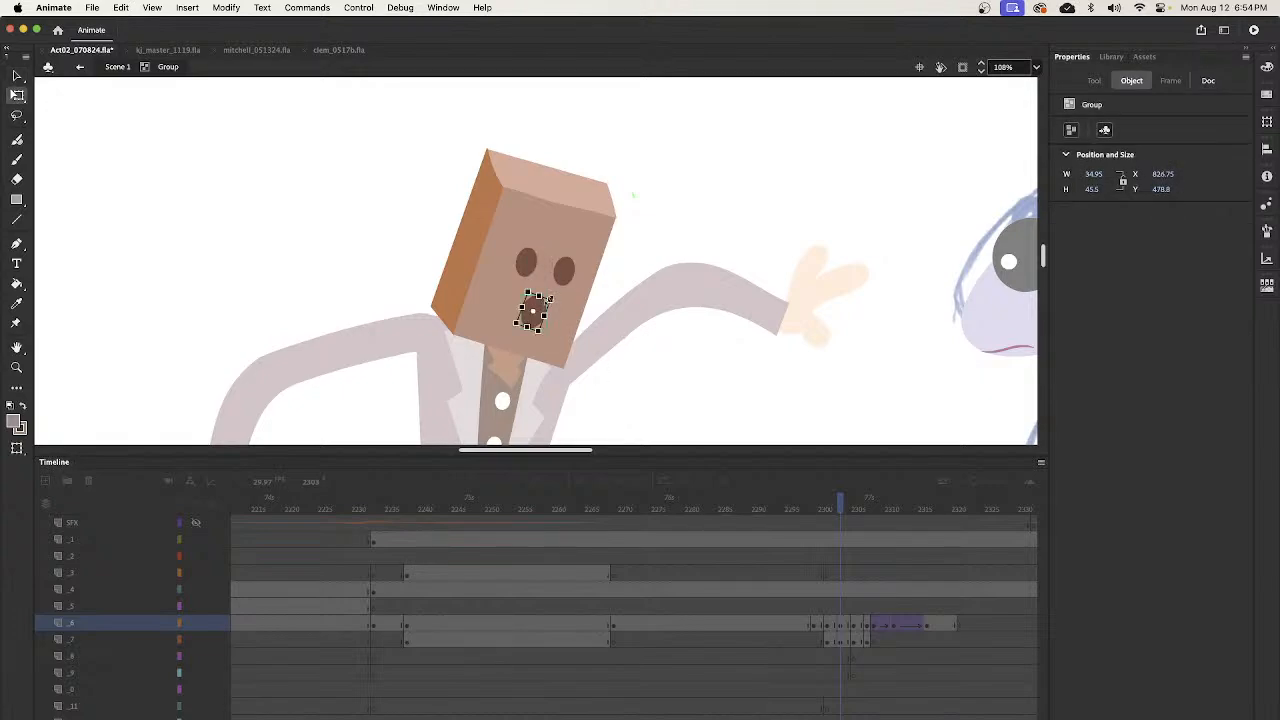
pyautogui.moveTo(549, 298); pyautogui.dragTo(544, 302)
pyautogui.press('v')
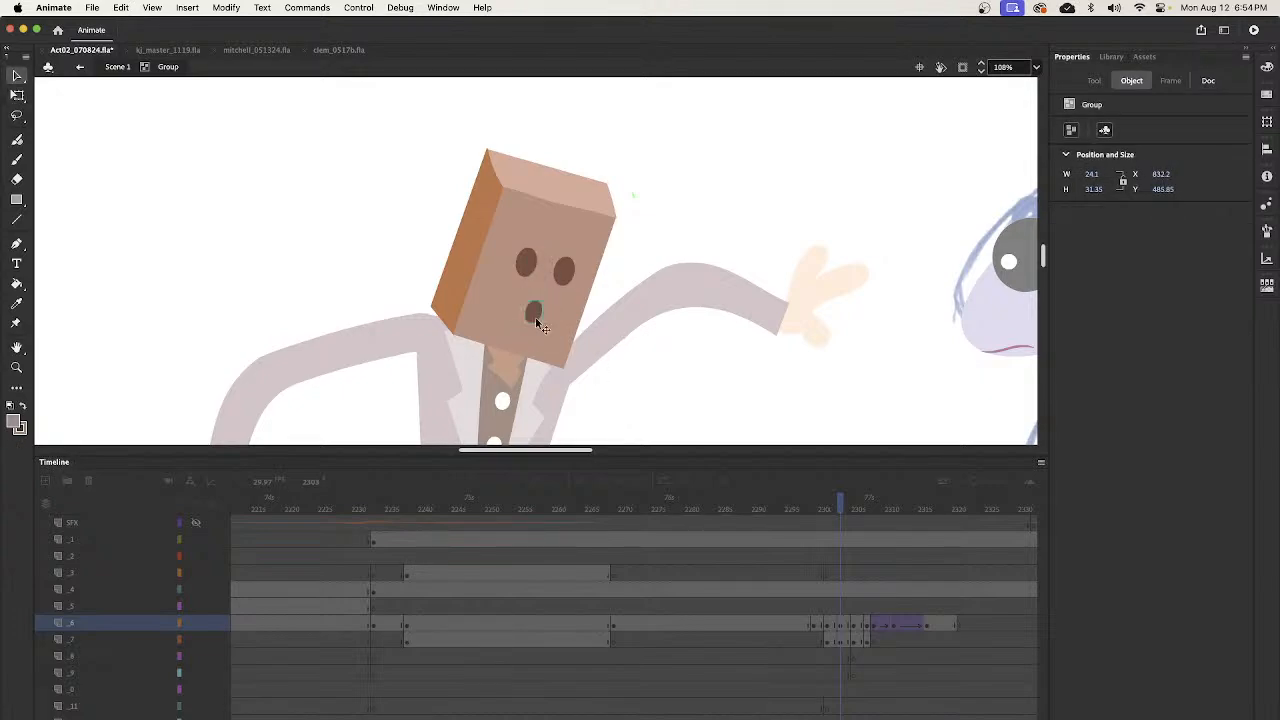
pyautogui.doubleClick(654, 390)
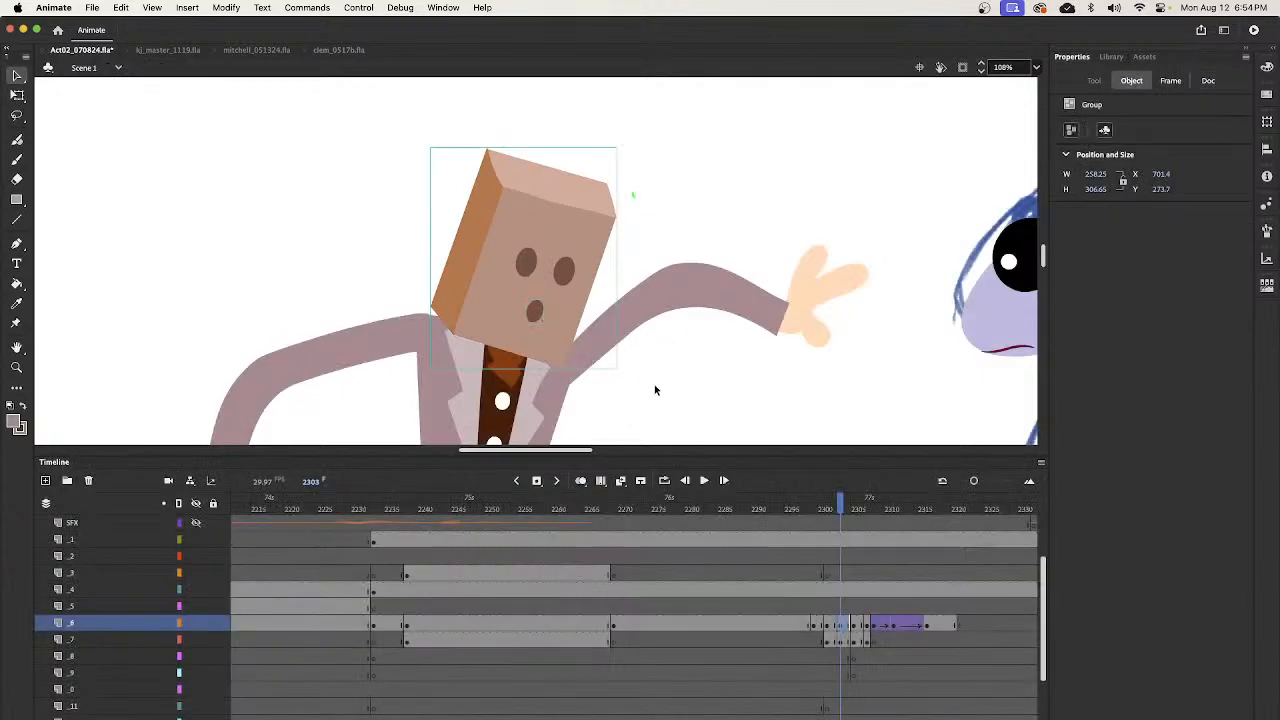
# - At frame 2305, paste the mouth inside the bartender's head group and fit it below the eyes at about 26.5 by 37.15
pyautogui.click(855, 626)
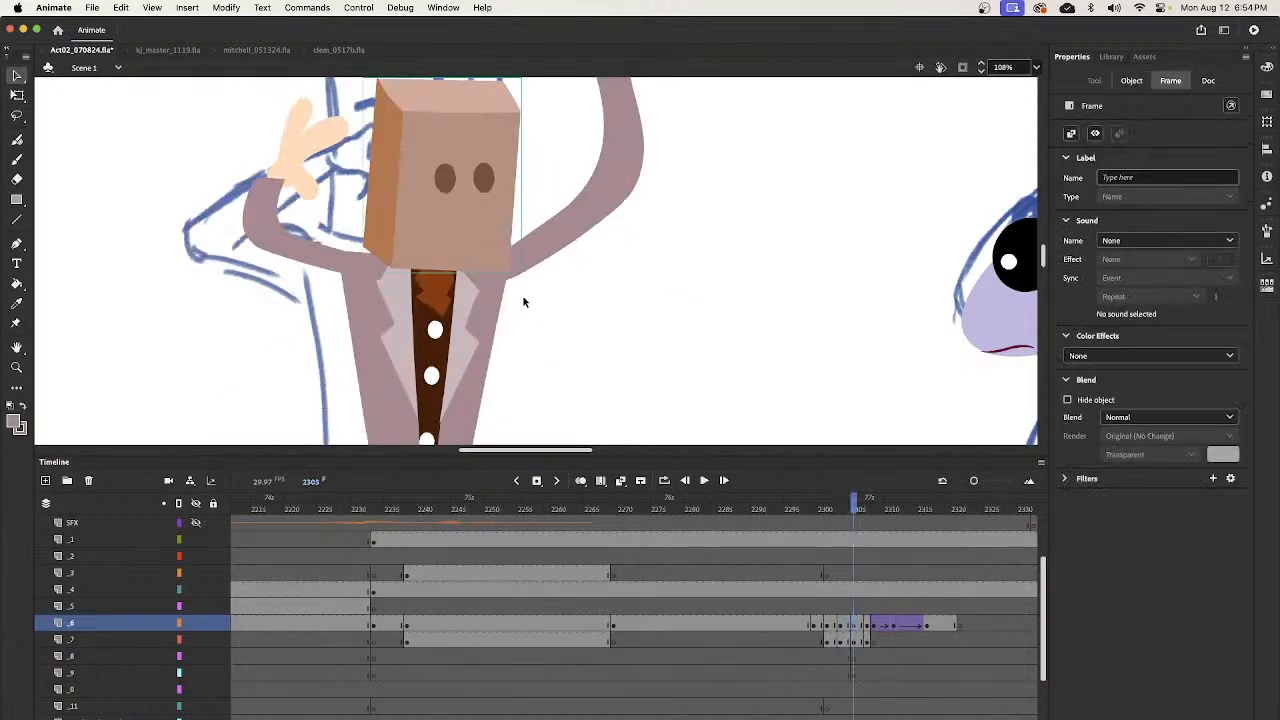
pyautogui.doubleClick(488, 256)
pyautogui.press('super+v')
pyautogui.moveTo(551, 277); pyautogui.dragTo(460, 232)
pyautogui.press('q')
pyautogui.press('v')
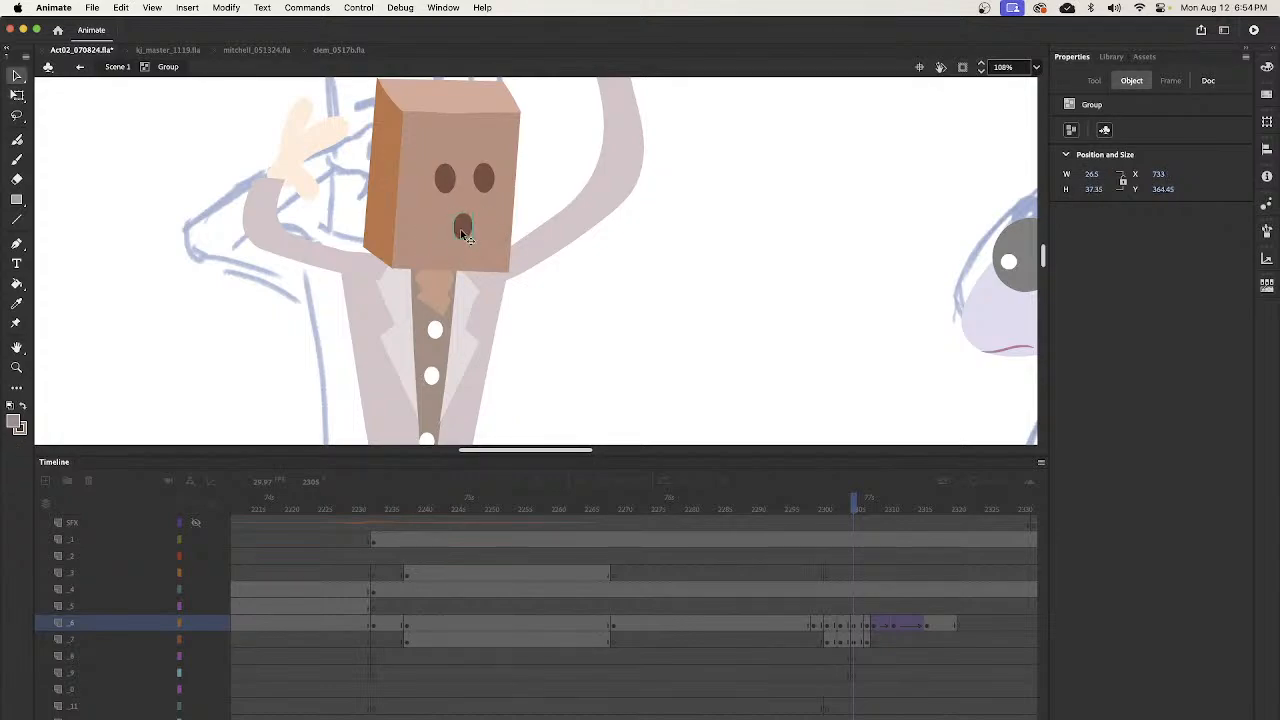
# - Return to Scene 1 and move on to frame 2307
pyautogui.doubleClick(617, 354)
pyautogui.press('z')
pyautogui.keyDown('alt'); pyautogui.click(643, 310); pyautogui.keyUp('alt')
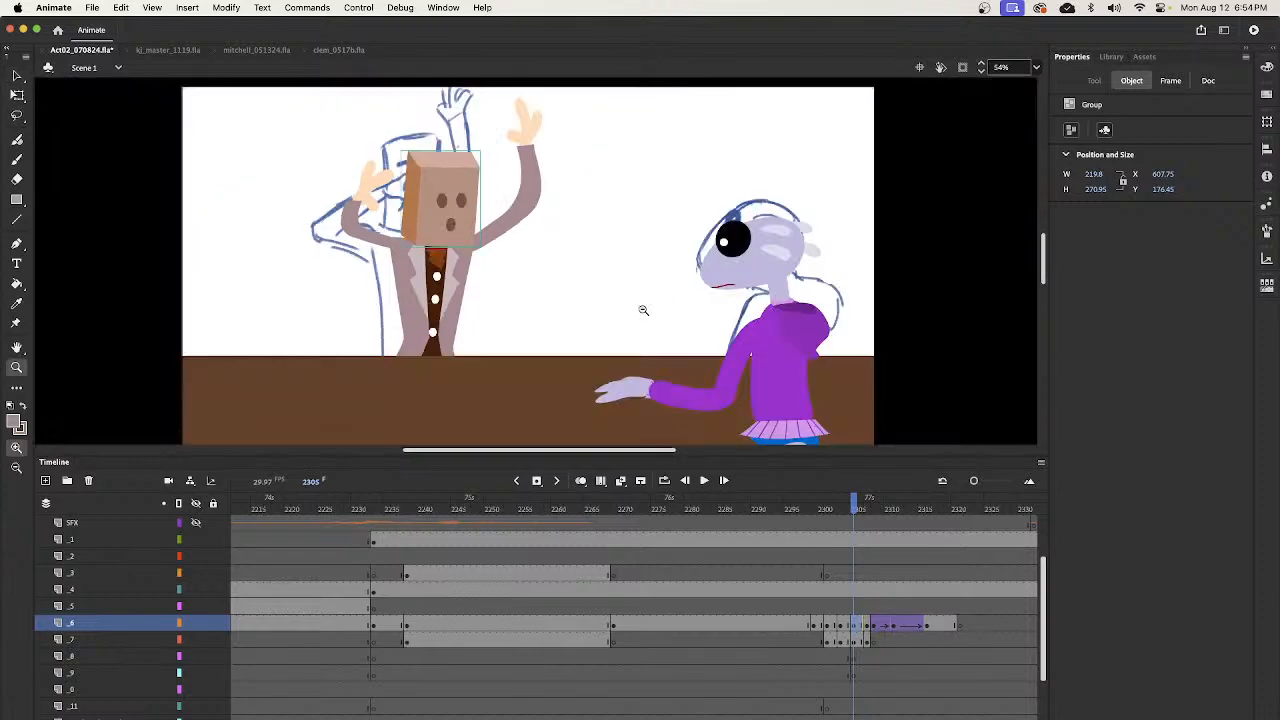
pyautogui.press('v')
pyautogui.moveTo(851, 510); pyautogui.dragTo(867, 563)
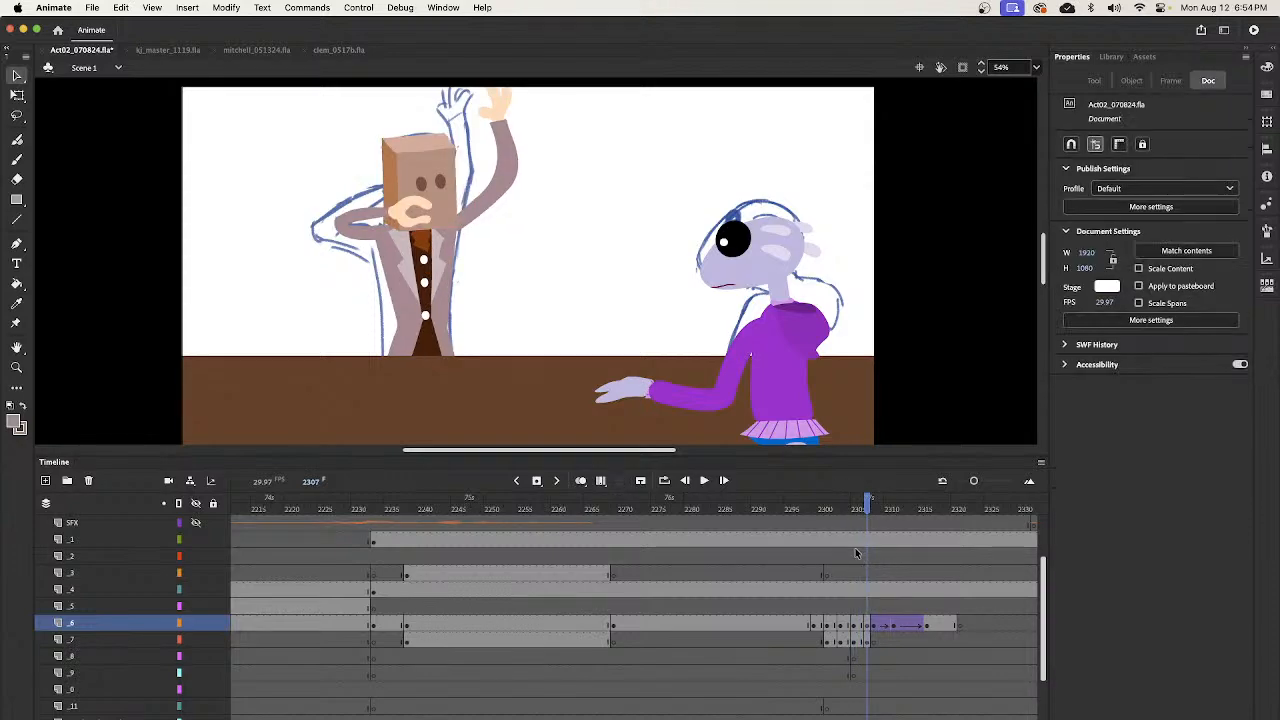
# - Paste the mouth inside the bartender's head group, fit it below the eyes at about 22.85 by 32.4, and return to Scene 1
pyautogui.doubleClick(446, 213)
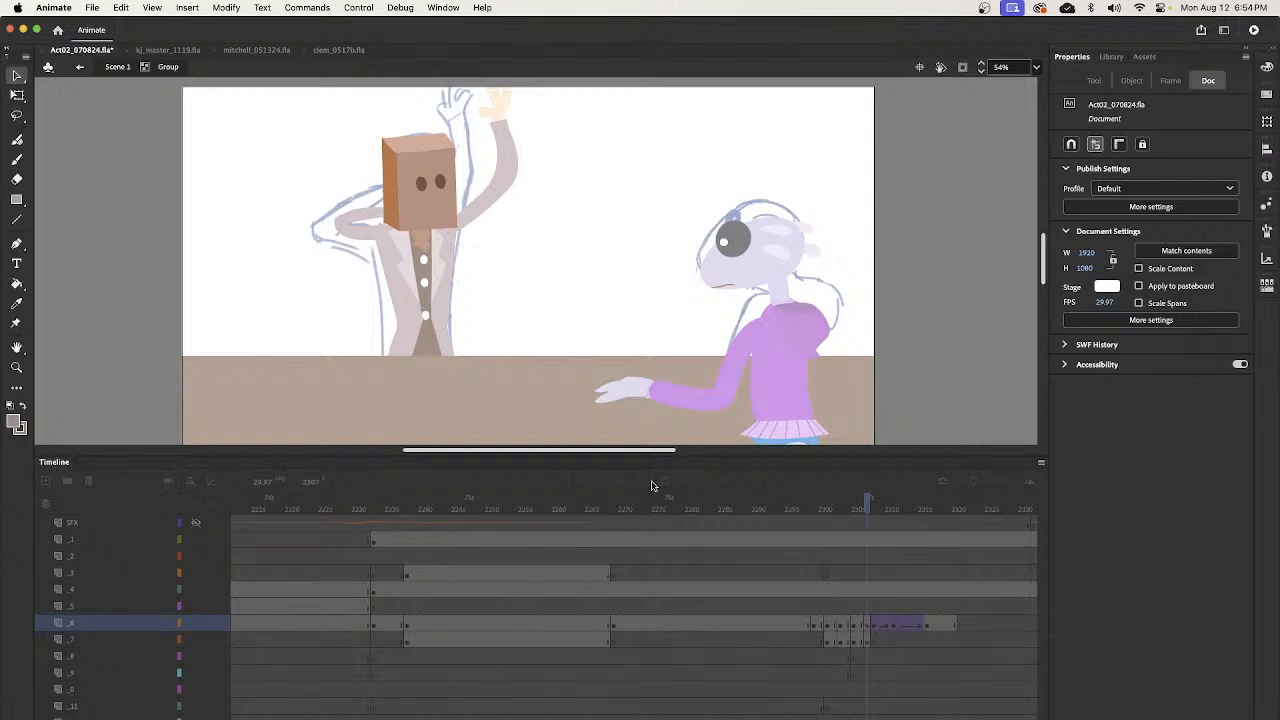
pyautogui.press('super+v')
pyautogui.moveTo(546, 274); pyautogui.dragTo(438, 216)
pyautogui.press('z')
pyautogui.moveTo(407, 151); pyautogui.dragTo(464, 250)
pyautogui.press('q')
pyautogui.moveTo(571, 289); pyautogui.dragTo(543, 308)
pyautogui.press('v')
pyautogui.press('q')
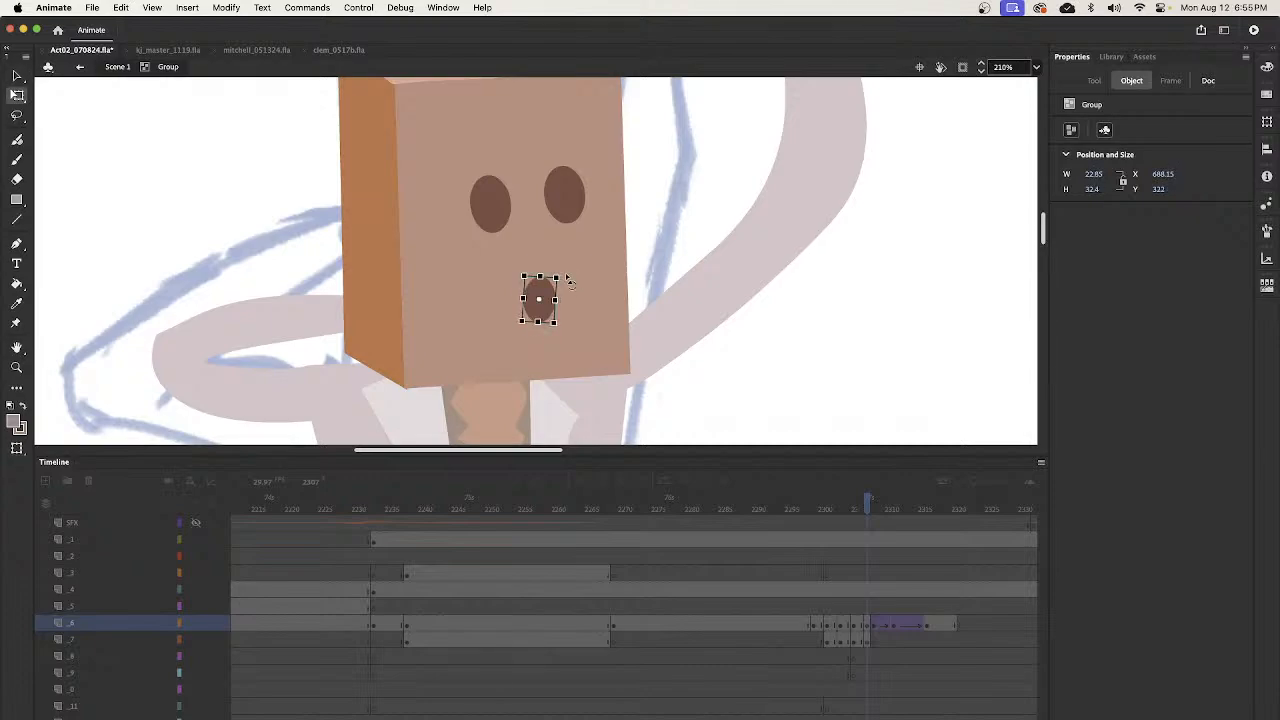
pyautogui.press('v')
pyautogui.doubleClick(725, 362)
# - Play back the bartender's drop behind the bar several times, up to about frame 2319, to check the motion with the mouths
pyautogui.press('z')
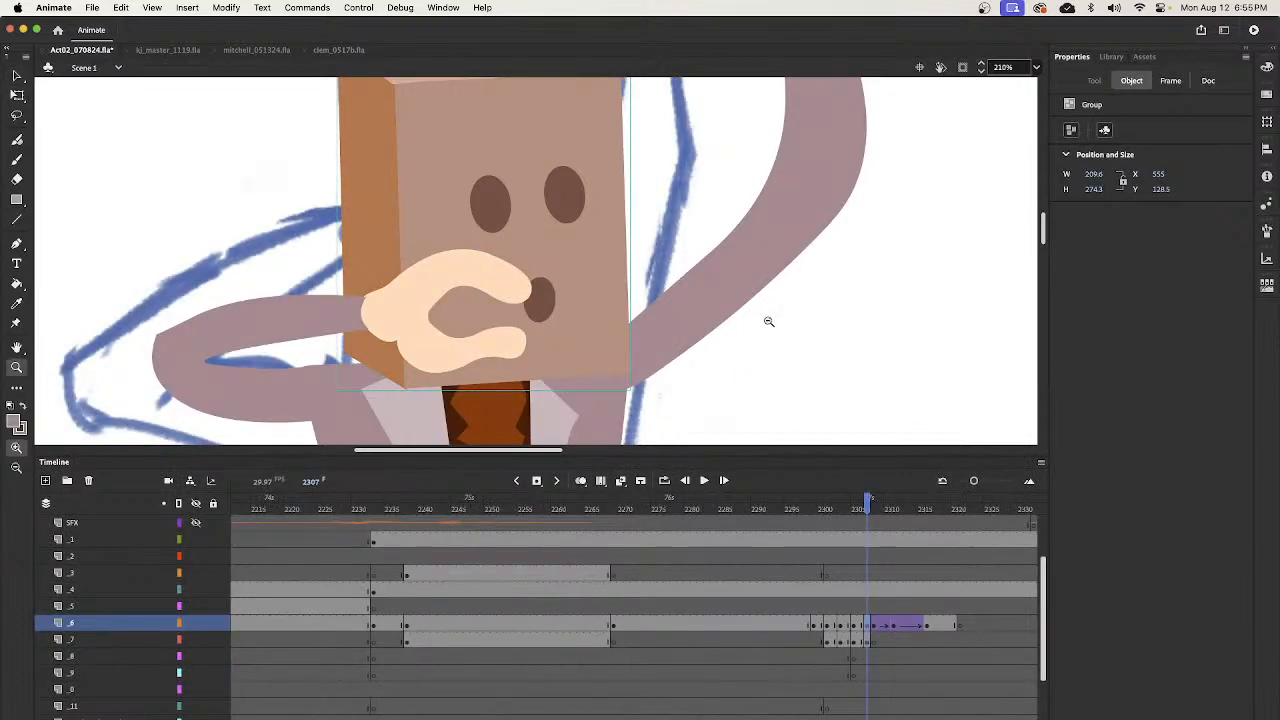
pyautogui.keyDown('alt'); pyautogui.click(740, 328); pyautogui.keyUp('alt')
pyautogui.keyDown('alt'); pyautogui.click(755, 328); pyautogui.keyUp('alt')
pyautogui.moveTo(866, 509); pyautogui.dragTo(944, 589)
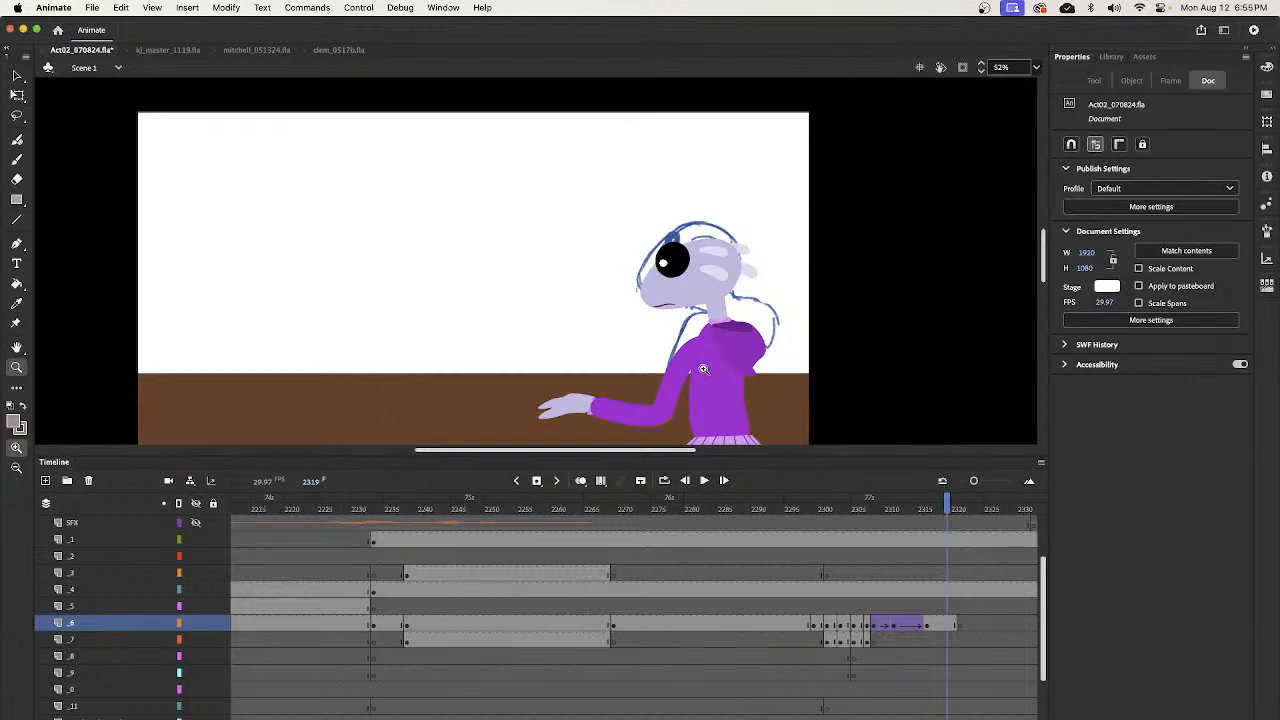
pyautogui.keyDown('alt'); pyautogui.click(707, 335); pyautogui.keyUp('alt')
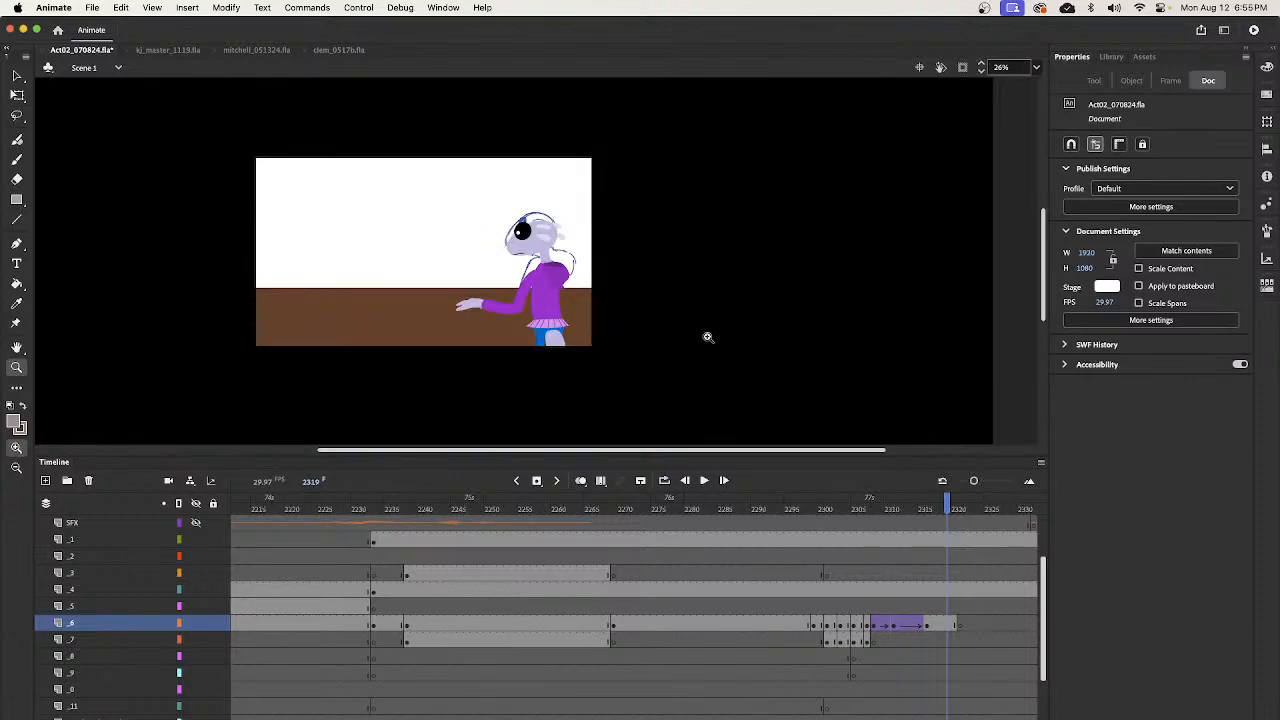
pyautogui.moveTo(909, 505); pyautogui.dragTo(803, 509)
pyautogui.press('Return')
pyautogui.click(746, 510)
pyautogui.press('Return')
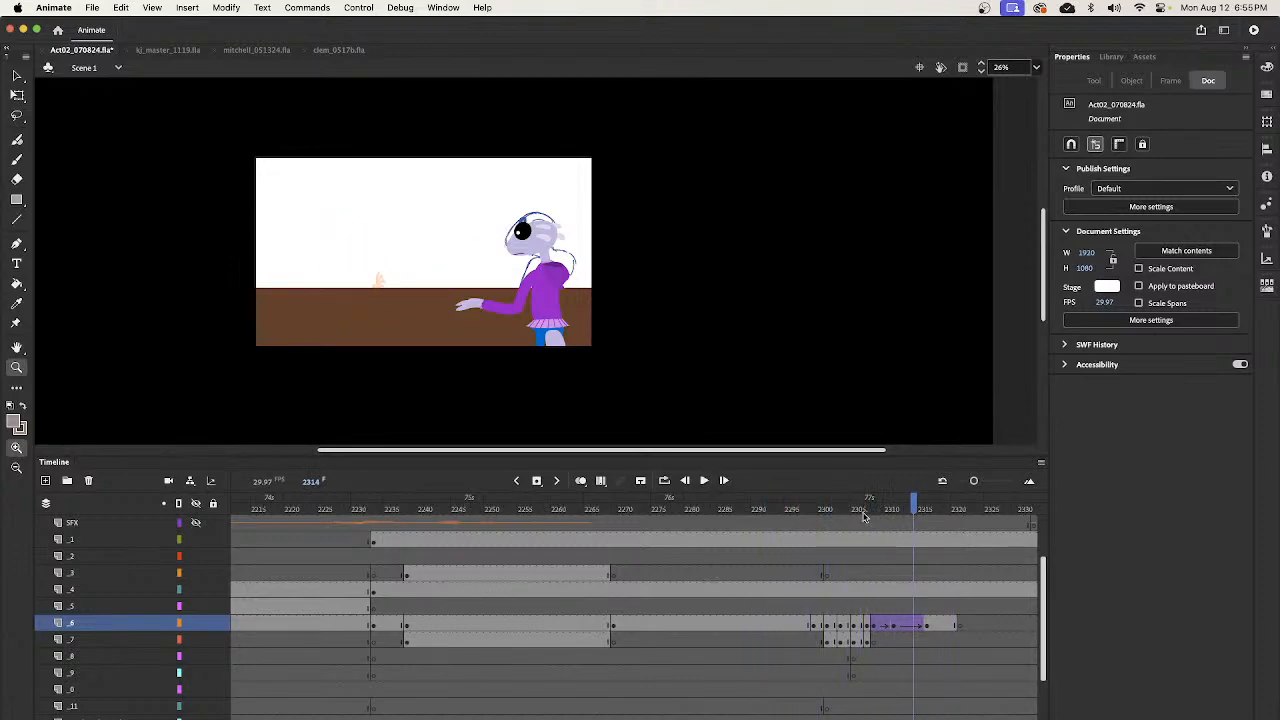
pyautogui.moveTo(866, 513); pyautogui.dragTo(741, 528)
pyautogui.press('Return')
pyautogui.press('Return')
pyautogui.click(760, 511)
pyautogui.press('Return')
pyautogui.press('Return')
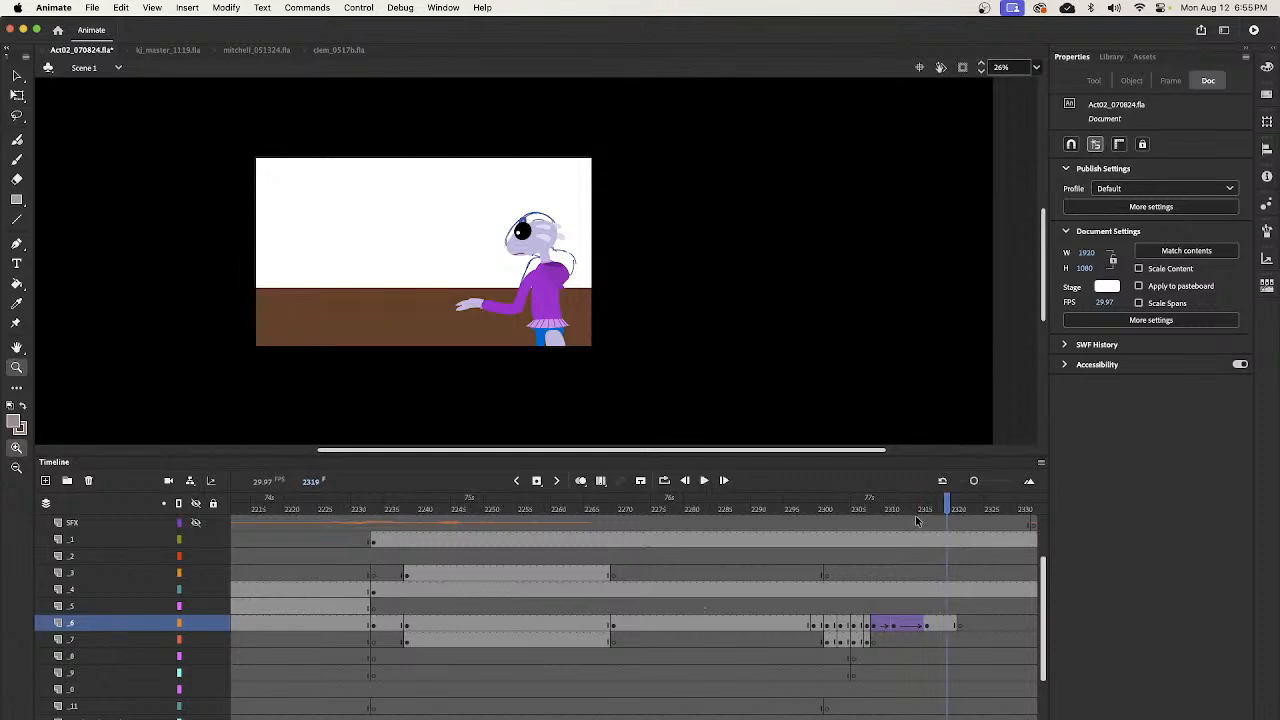
pyautogui.click(748, 512)
pyautogui.press('Return')
pyautogui.press('Return')
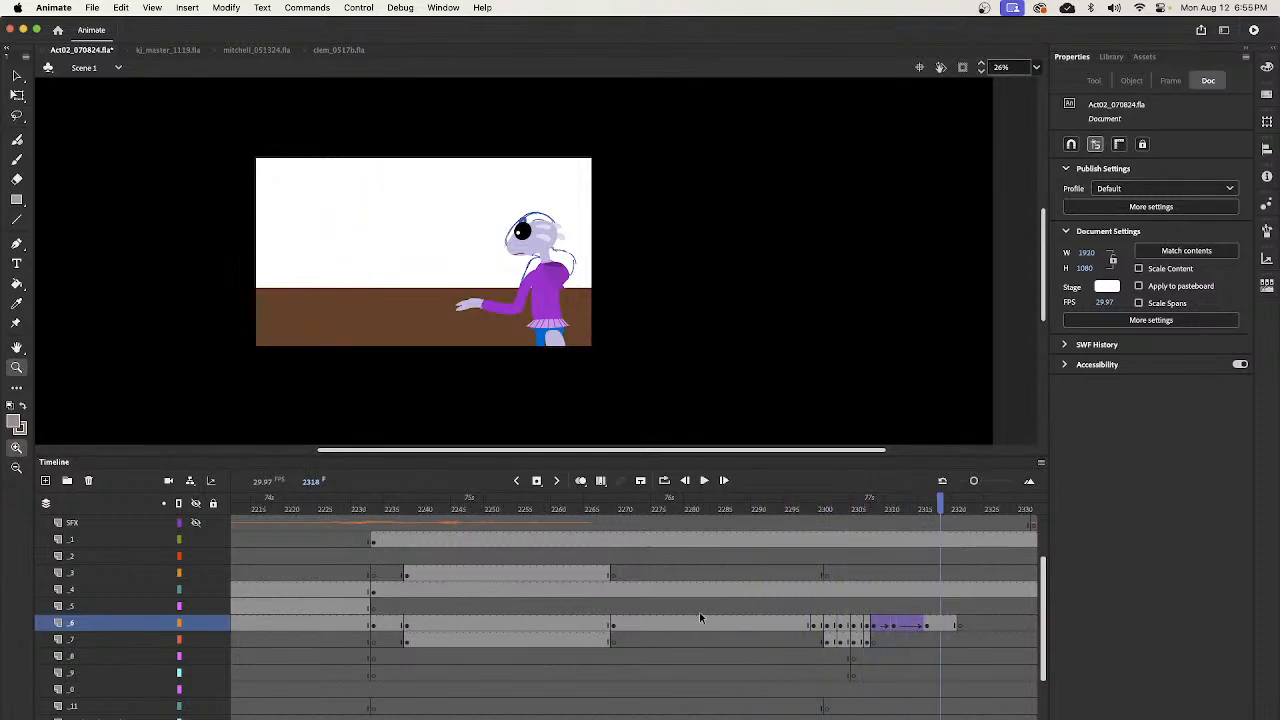
pyautogui.click(776, 511)
# - Play and scrub through the card-table shots to find the next bartender shot, where he pours a drink
pyautogui.press('Return')
pyautogui.press('Return')
pyautogui.moveTo(909, 512); pyautogui.dragTo(713, 512)
pyautogui.press('Return')
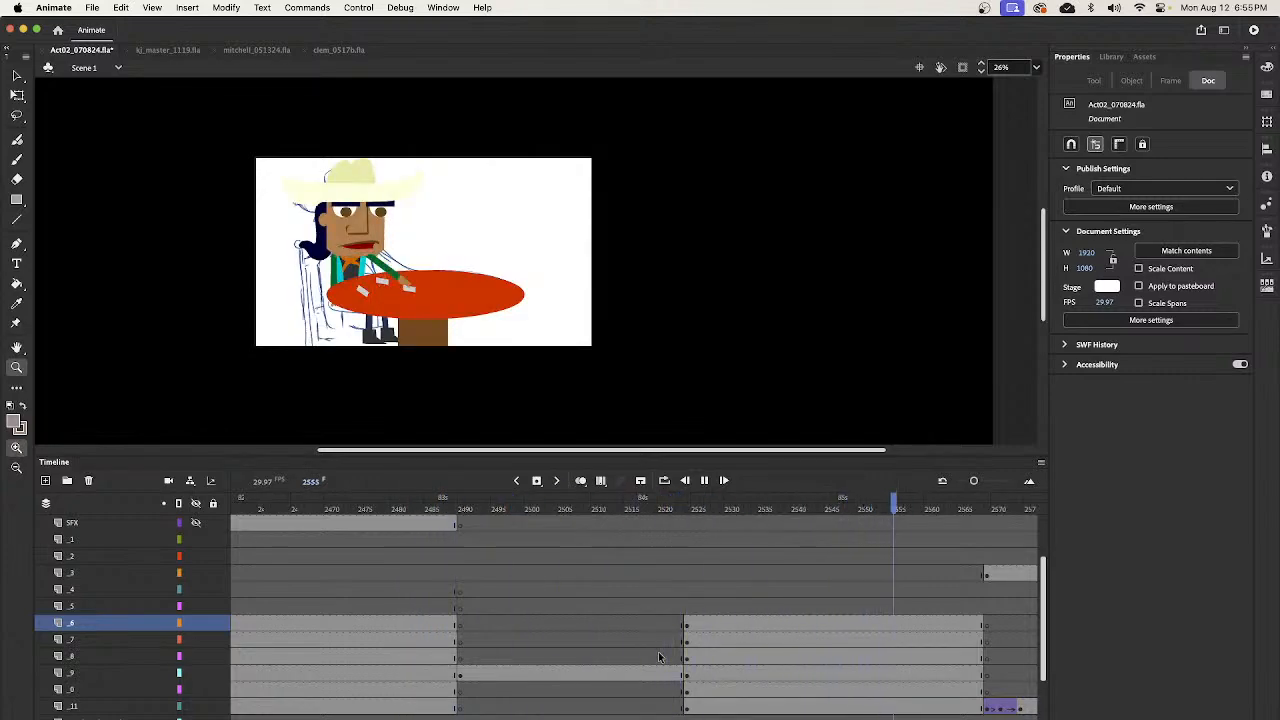
pyautogui.press('Return')
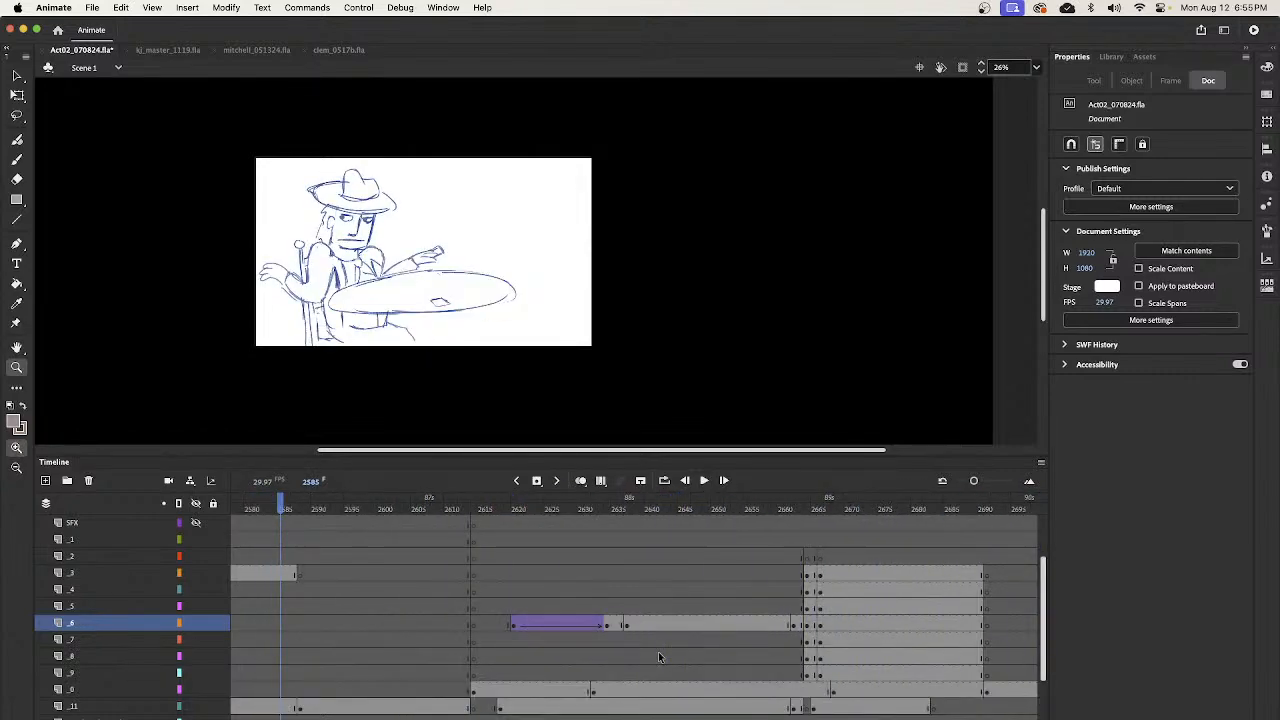
pyautogui.moveTo(287, 505)
pyautogui.mouseDown()
pyautogui.moveTo(232, 560)
pyautogui.moveTo(608, 581)
pyautogui.moveTo(560, 599)
pyautogui.moveTo(677, 600)
pyautogui.moveTo(568, 610)
pyautogui.moveTo(671, 623)
pyautogui.moveTo(572, 635)
pyautogui.moveTo(548, 620)
pyautogui.moveTo(656, 608)
pyautogui.moveTo(749, 621)
pyautogui.moveTo(655, 617)
pyautogui.mouseUp()
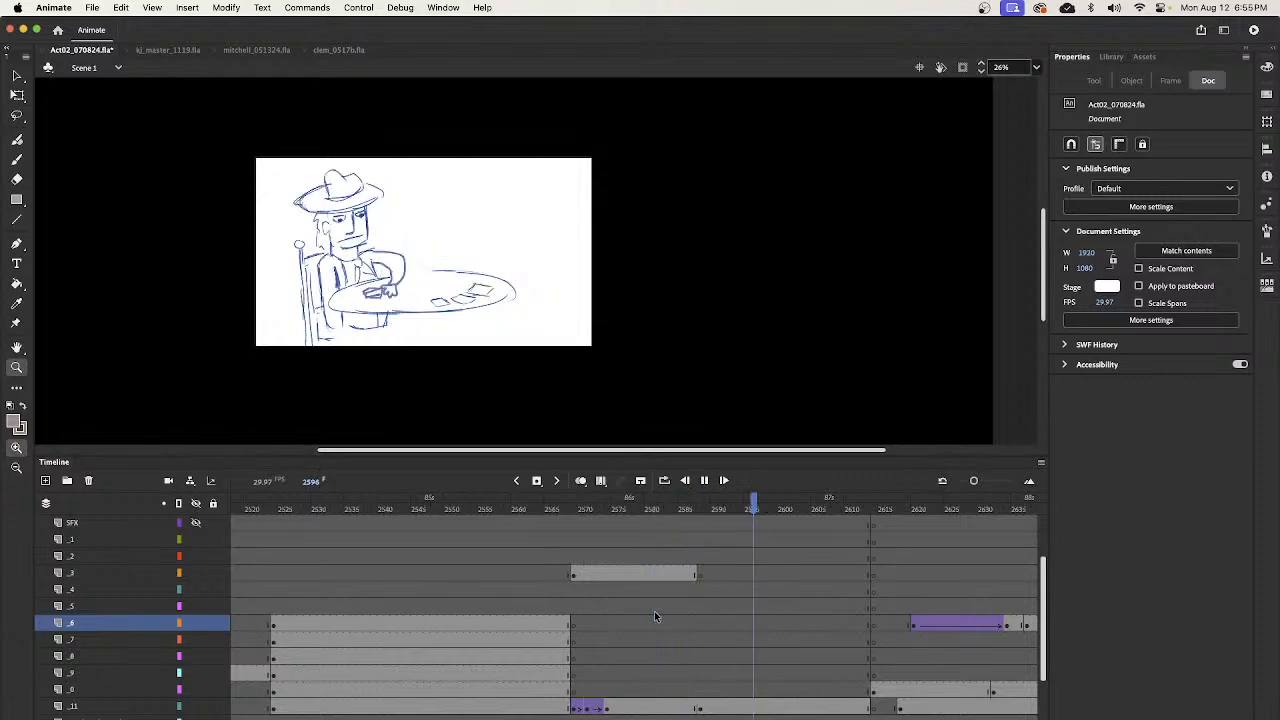
pyautogui.press('Return')
pyautogui.moveTo(862, 512); pyautogui.dragTo(790, 525)
pyautogui.press('Return')
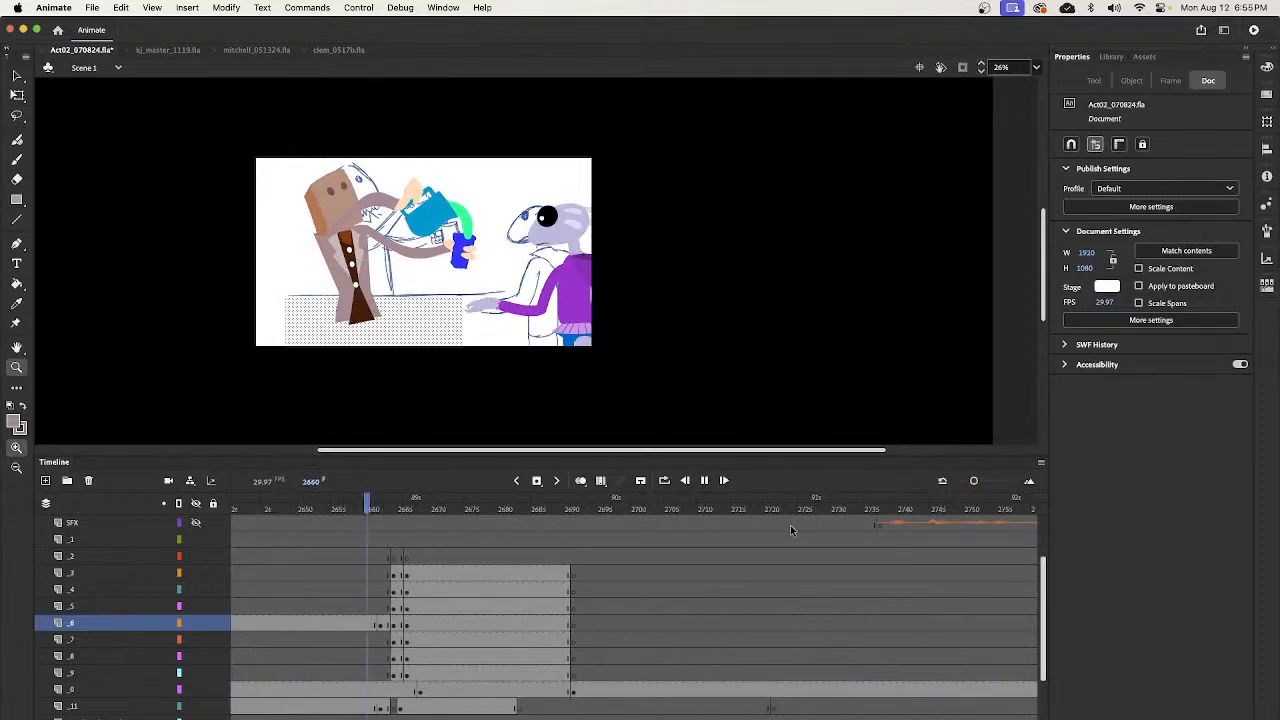
pyautogui.press('Return')
pyautogui.moveTo(409, 511)
pyautogui.mouseDown()
pyautogui.moveTo(294, 515)
pyautogui.moveTo(313, 542)
pyautogui.mouseUp()
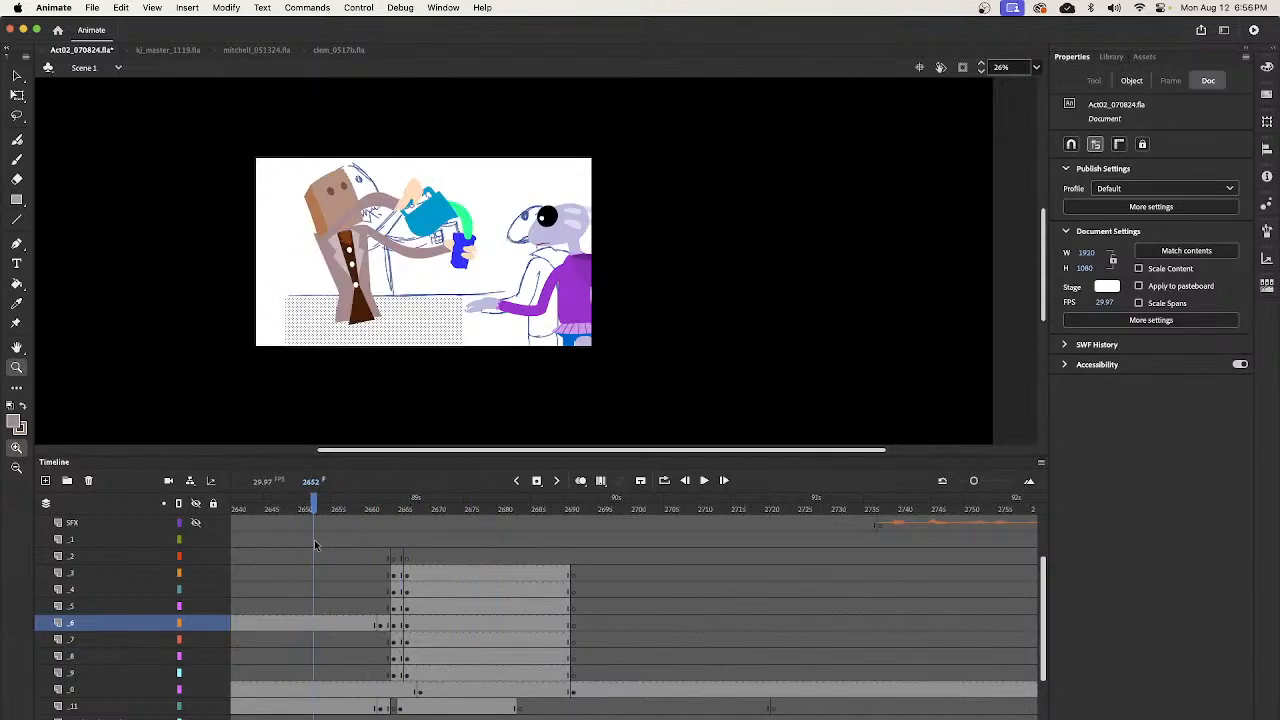
# - At frame 2634, open the head group inside the pouring bartender's A235_M01_group symbol
pyautogui.hscroll(-10, 610, 520)
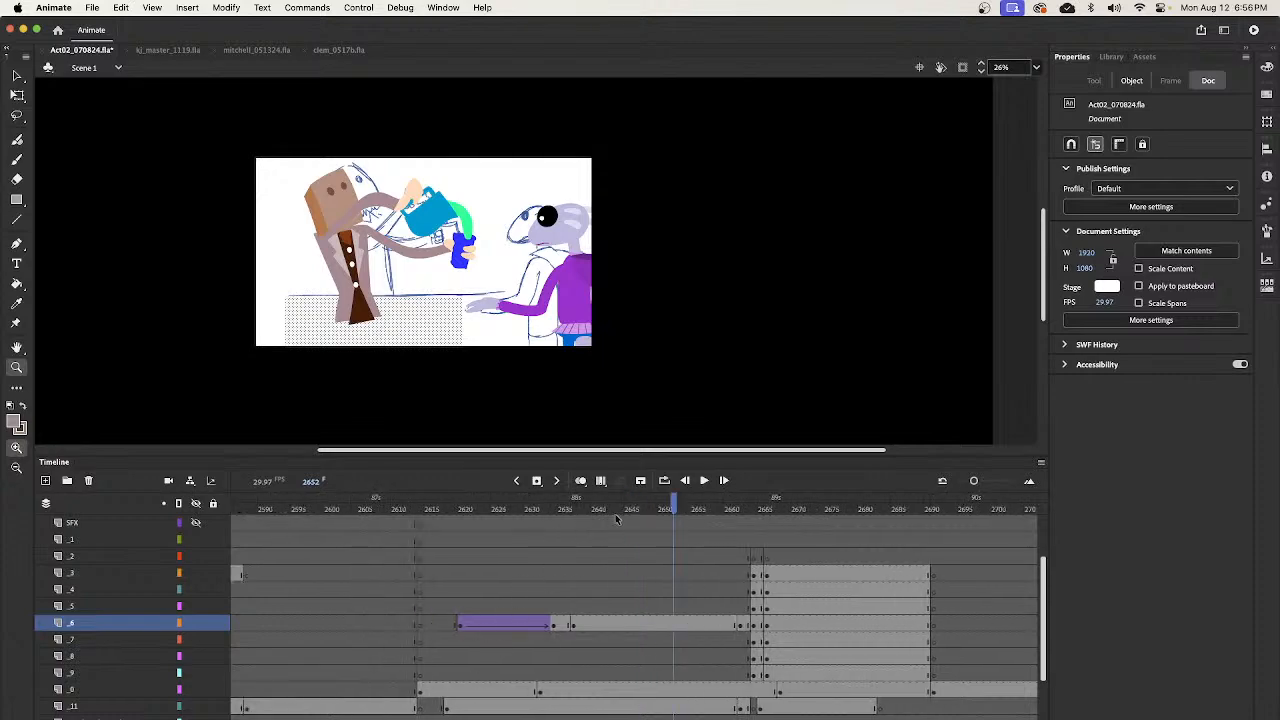
pyautogui.click(568, 535)
pyautogui.moveTo(568, 535)
pyautogui.mouseDown()
pyautogui.moveTo(480, 540)
pyautogui.moveTo(557, 545)
pyautogui.moveTo(553, 560)
pyautogui.mouseUp()
pyautogui.press('v')
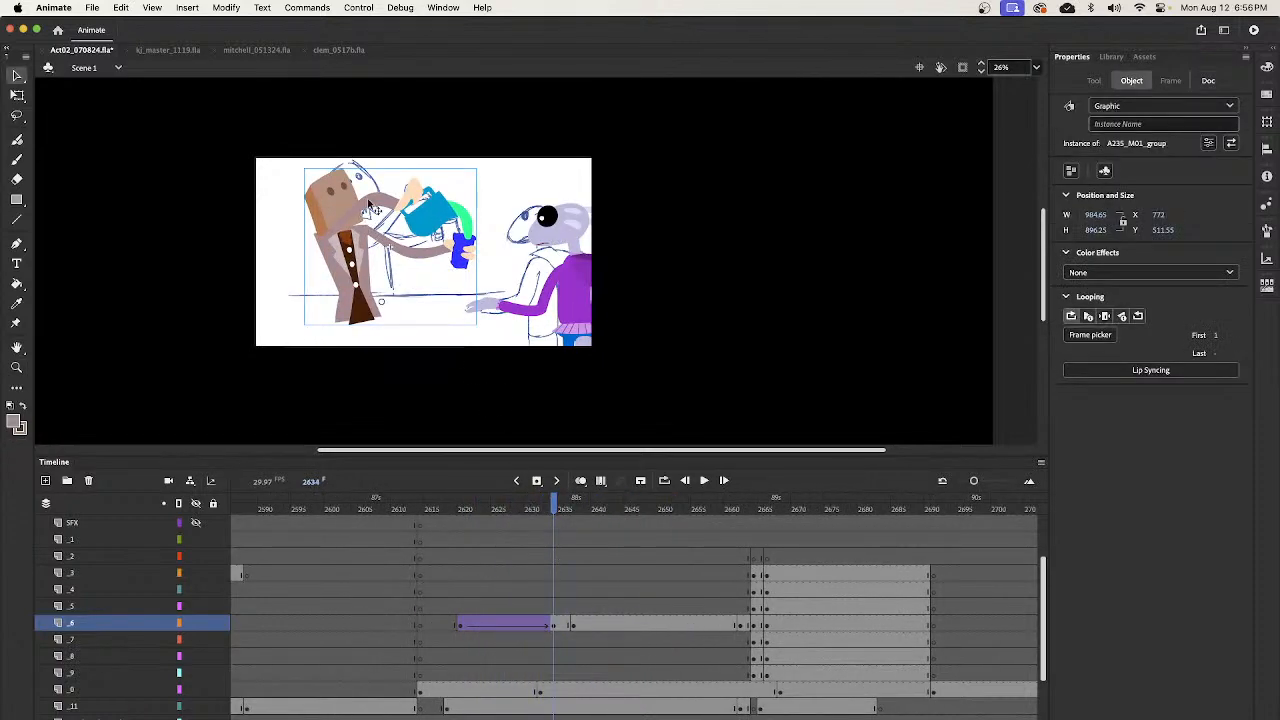
pyautogui.doubleClick(340, 210)
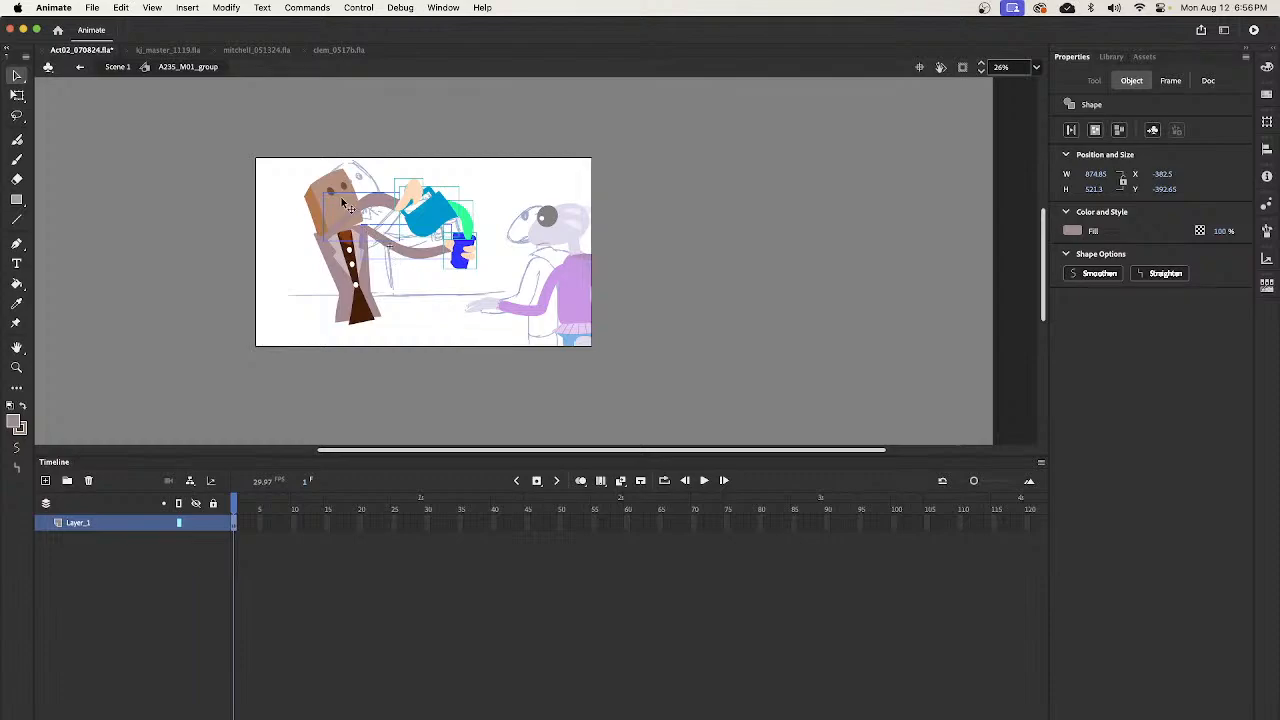
pyautogui.click(328, 212)
pyautogui.doubleClick(348, 218)
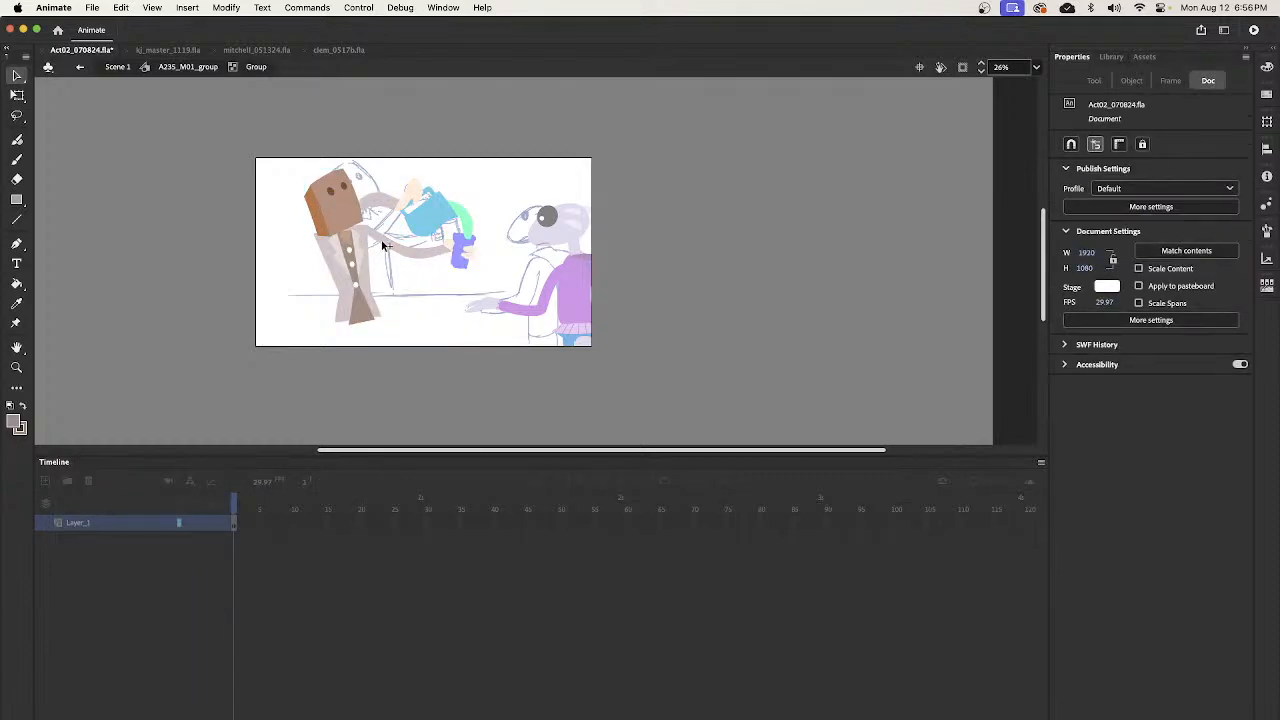
# - Paste the mouth below the eyes, fit it to about 35.25 by 45.25 at X -264.05, Y -251, and return to Scene 1
pyautogui.click(383, 244)
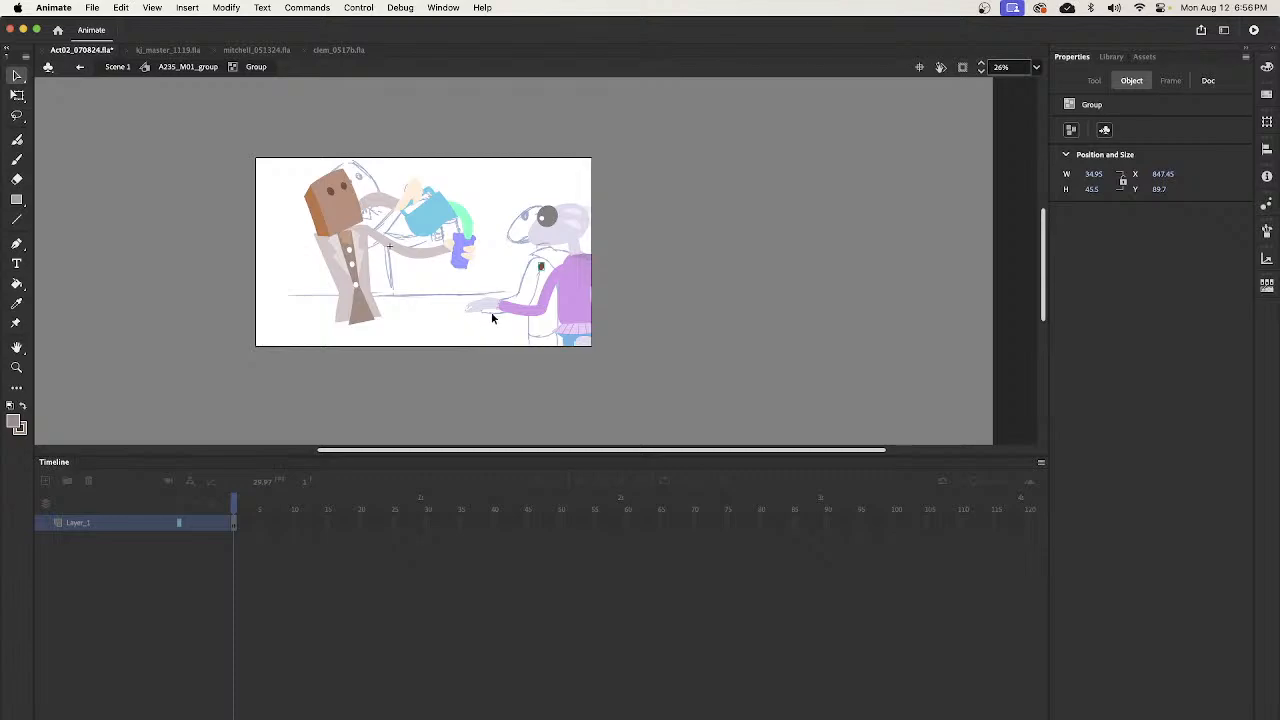
pyautogui.moveTo(542, 268); pyautogui.dragTo(373, 231)
pyautogui.press('z')
pyautogui.press('q')
pyautogui.moveTo(573, 289); pyautogui.dragTo(546, 290)
pyautogui.press('v')
pyautogui.scroll(-2, 570, 290)
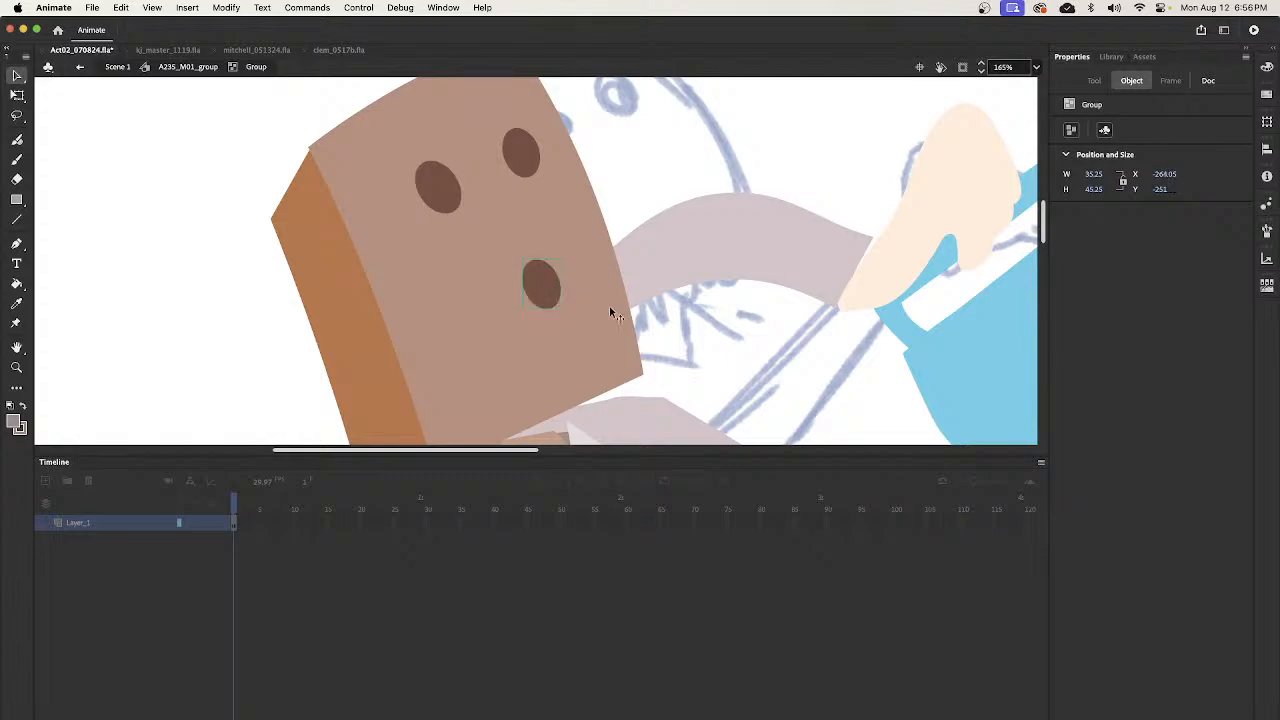
pyautogui.press('z')
pyautogui.keyDown('alt'); pyautogui.click(706, 383); pyautogui.keyUp('alt')
pyautogui.keyDown('alt'); pyautogui.click(685, 359); pyautogui.keyUp('alt')
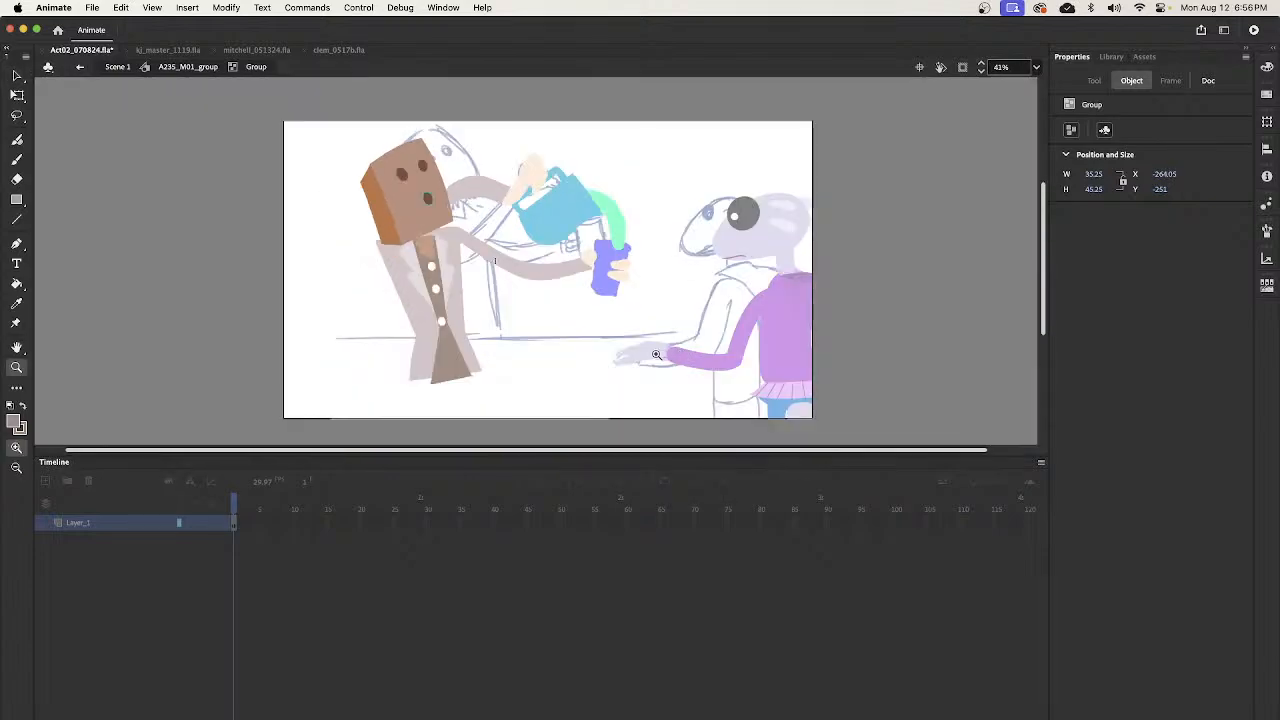
pyautogui.press('v')
pyautogui.doubleClick(646, 308)
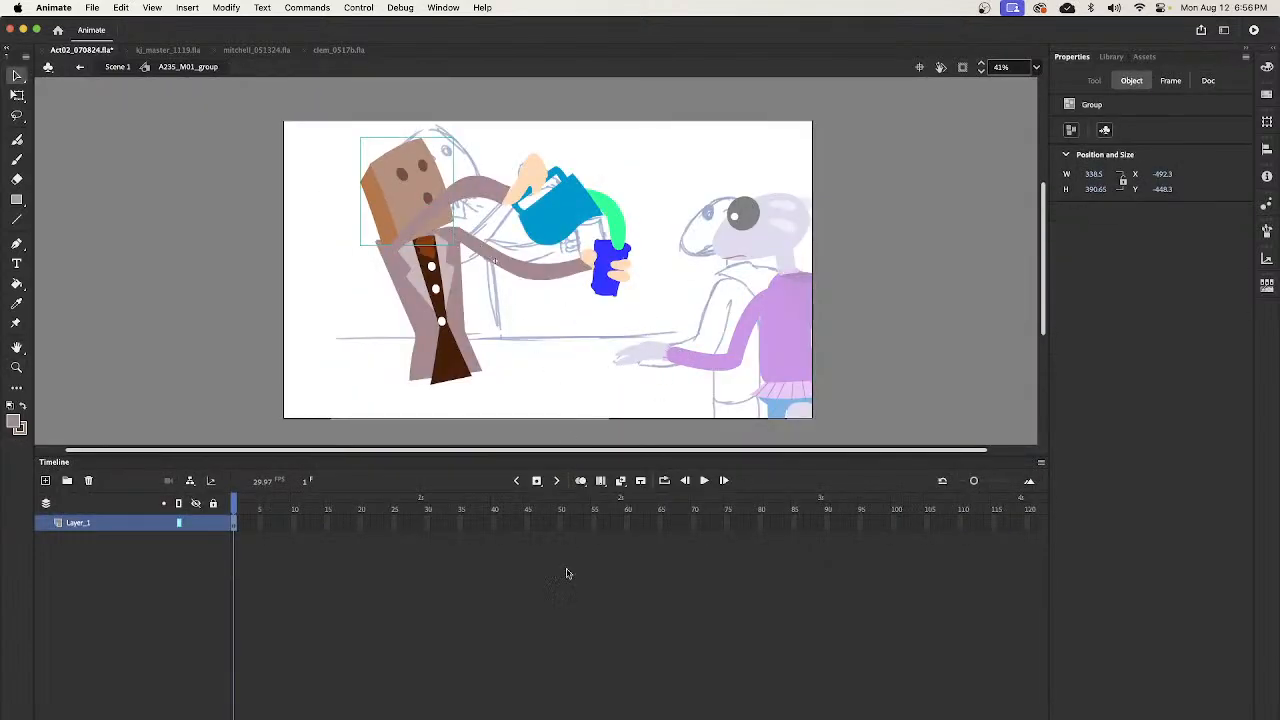
pyautogui.click(116, 67)
# - At frame 2662, paste the mouth below the eyes inside the head group of A235_M02_group and return to Scene 1
pyautogui.moveTo(638, 507); pyautogui.dragTo(820, 606)
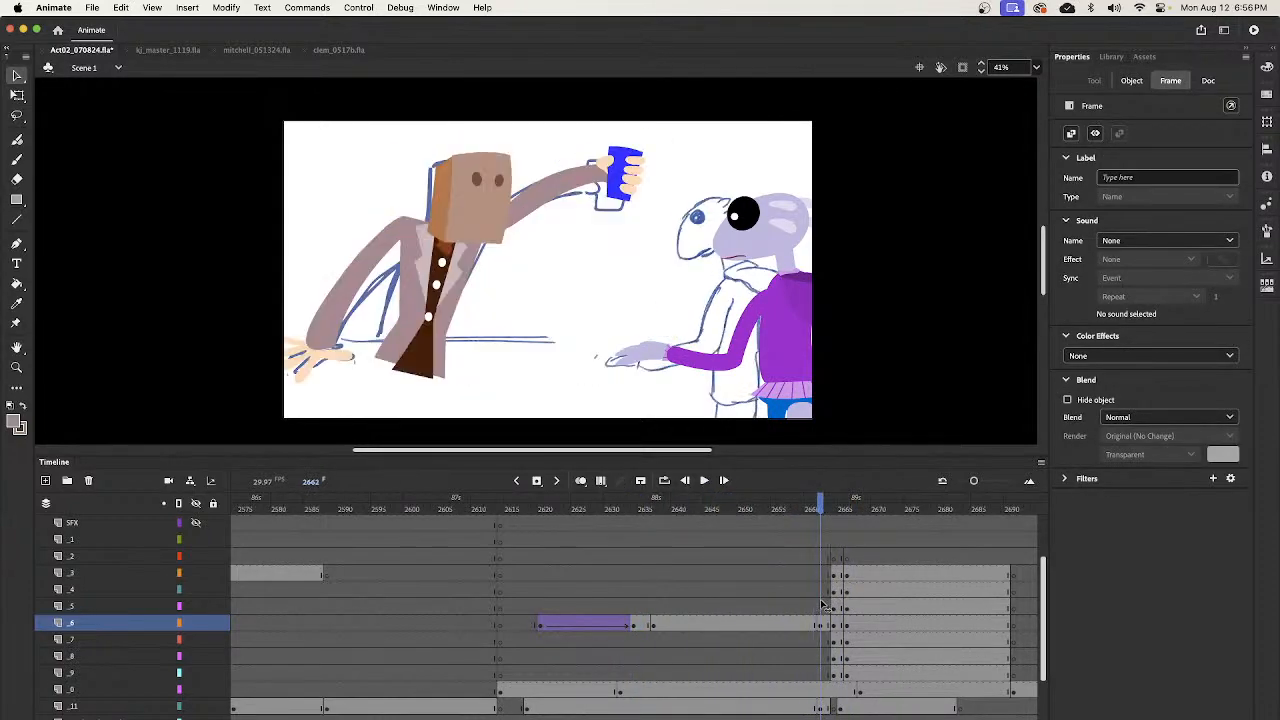
pyautogui.click(518, 240)
pyautogui.click(488, 226)
pyautogui.doubleClick(488, 226)
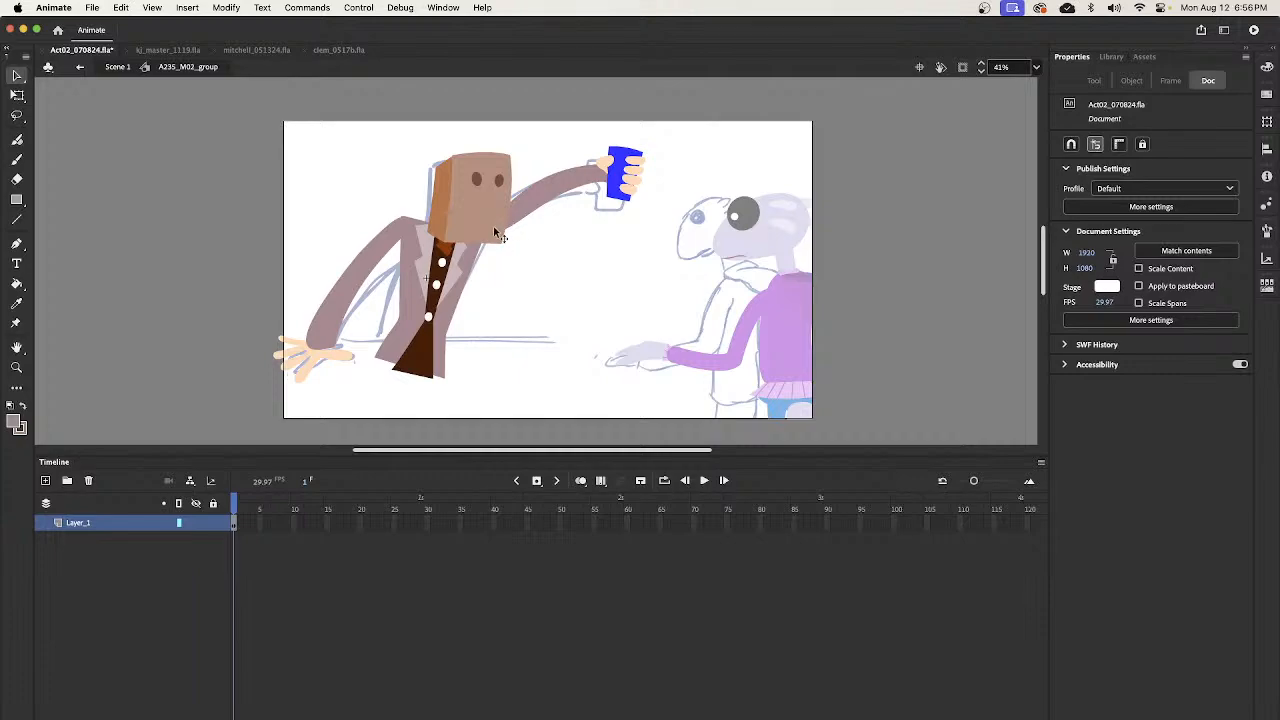
pyautogui.click(486, 230)
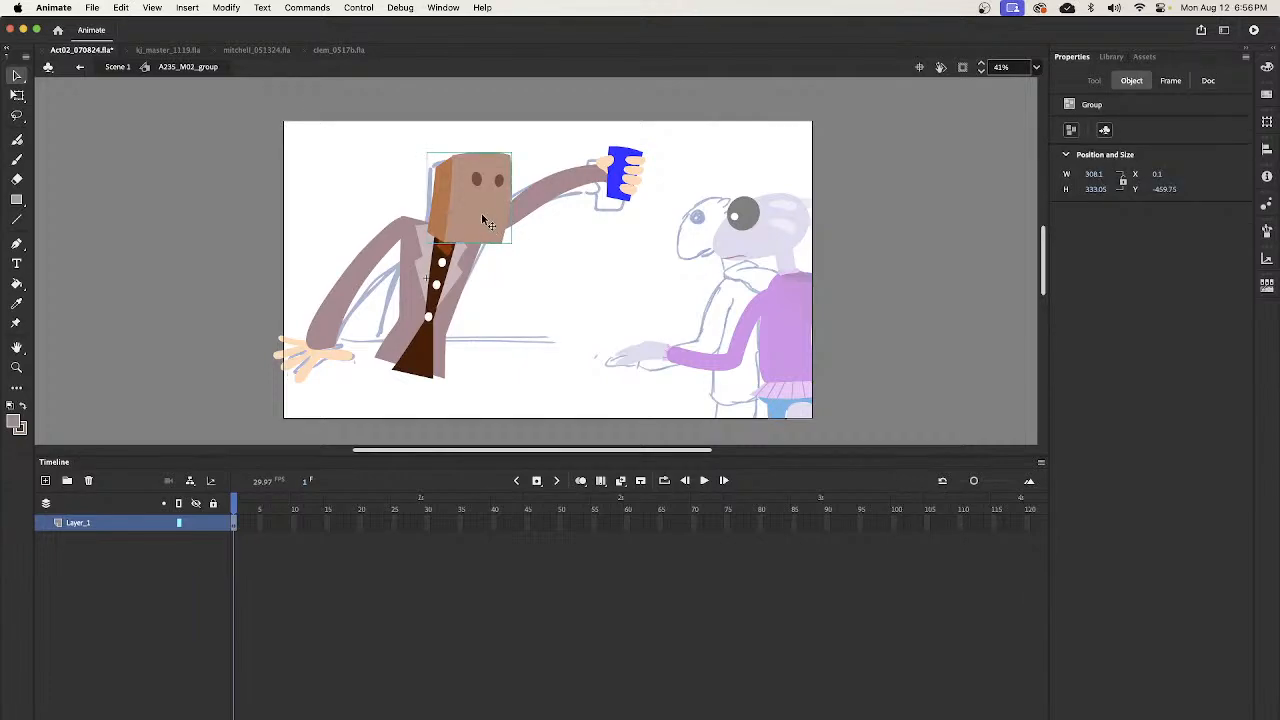
pyautogui.doubleClick(481, 213)
pyautogui.moveTo(531, 286); pyautogui.dragTo(495, 216)
pyautogui.press('q')
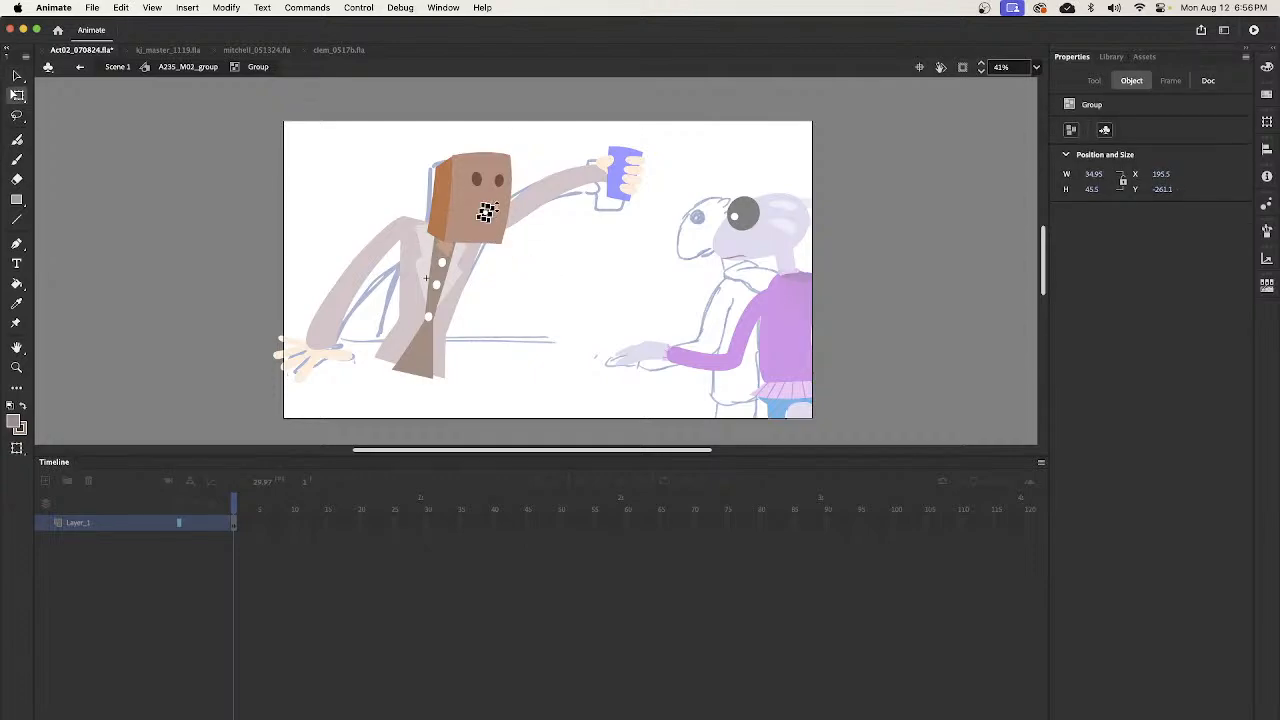
pyautogui.press('v')
pyautogui.doubleClick(553, 257)
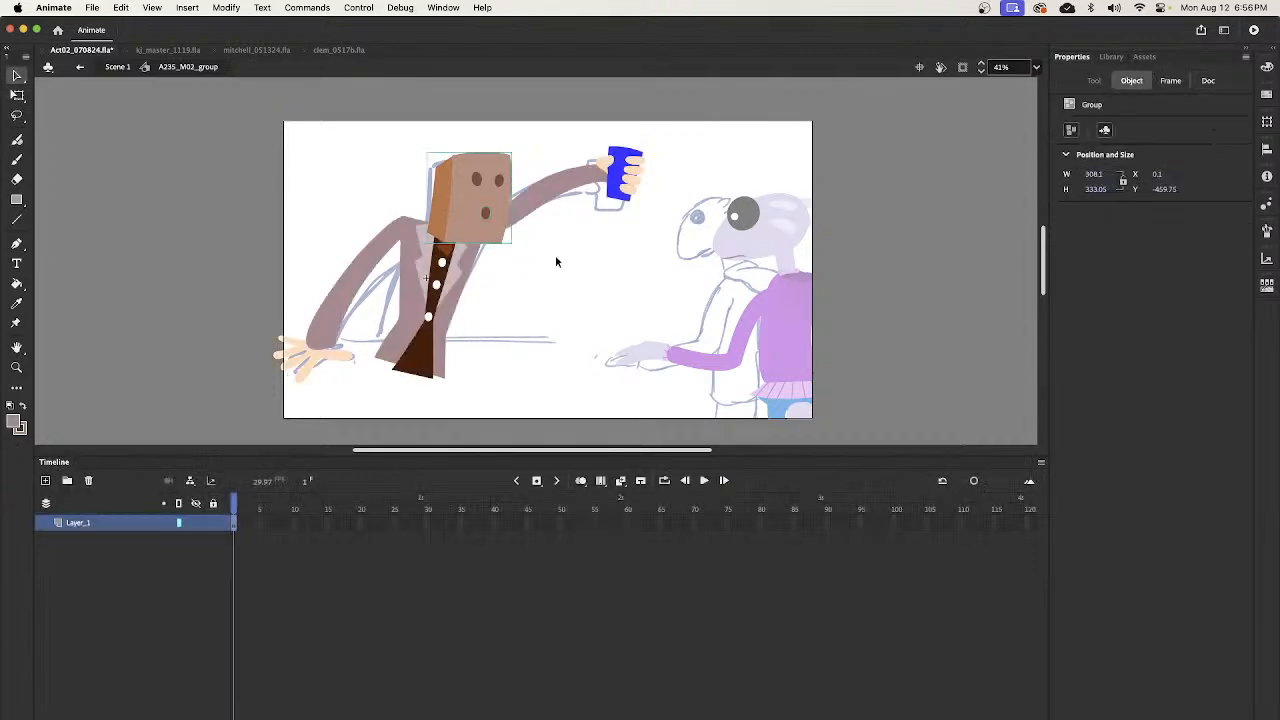
pyautogui.doubleClick(115, 108)
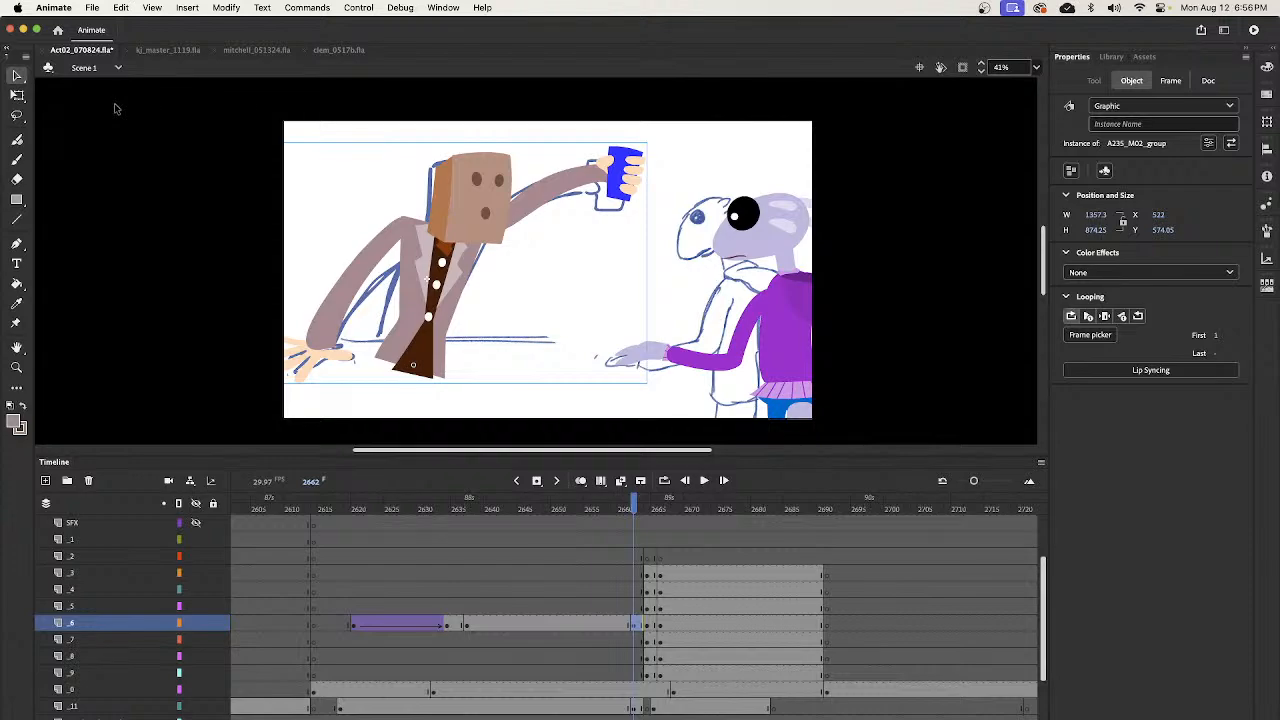
# - At frame 2664, paste the mouth below the eyes inside the leaning bartender's head group and return to Scene 1
pyautogui.moveTo(636, 501); pyautogui.dragTo(647, 505)
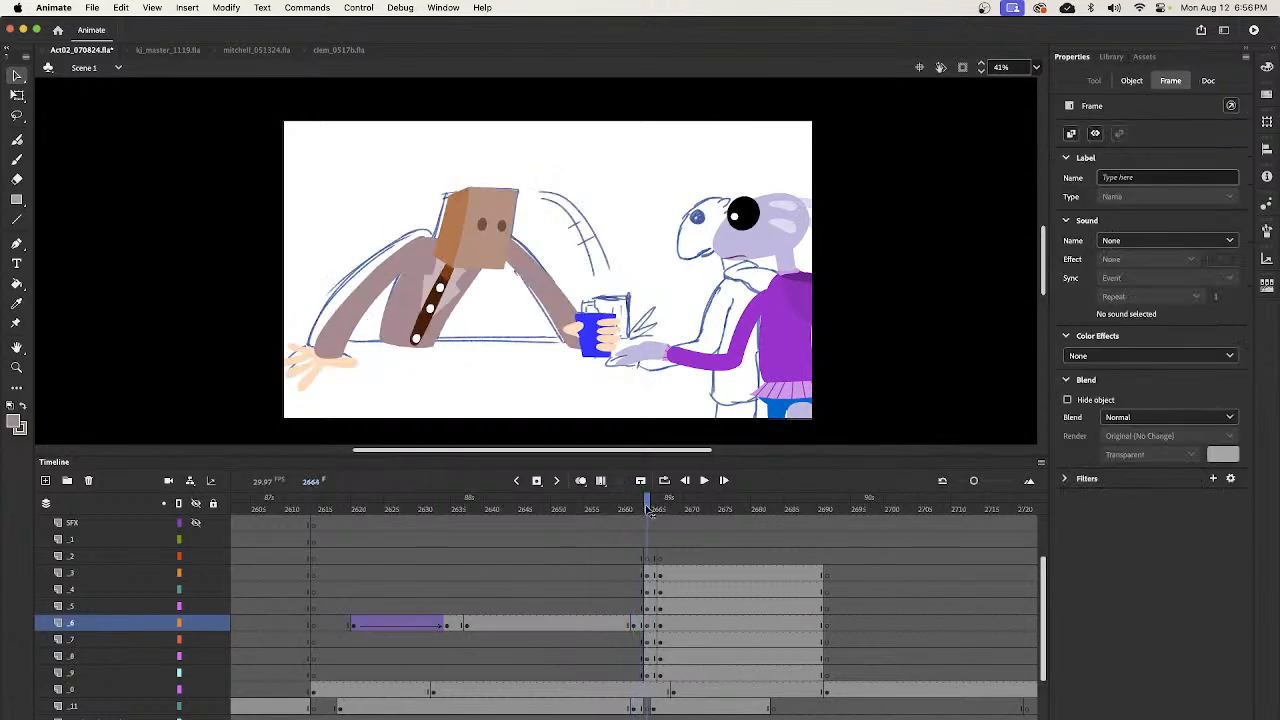
pyautogui.doubleClick(556, 344)
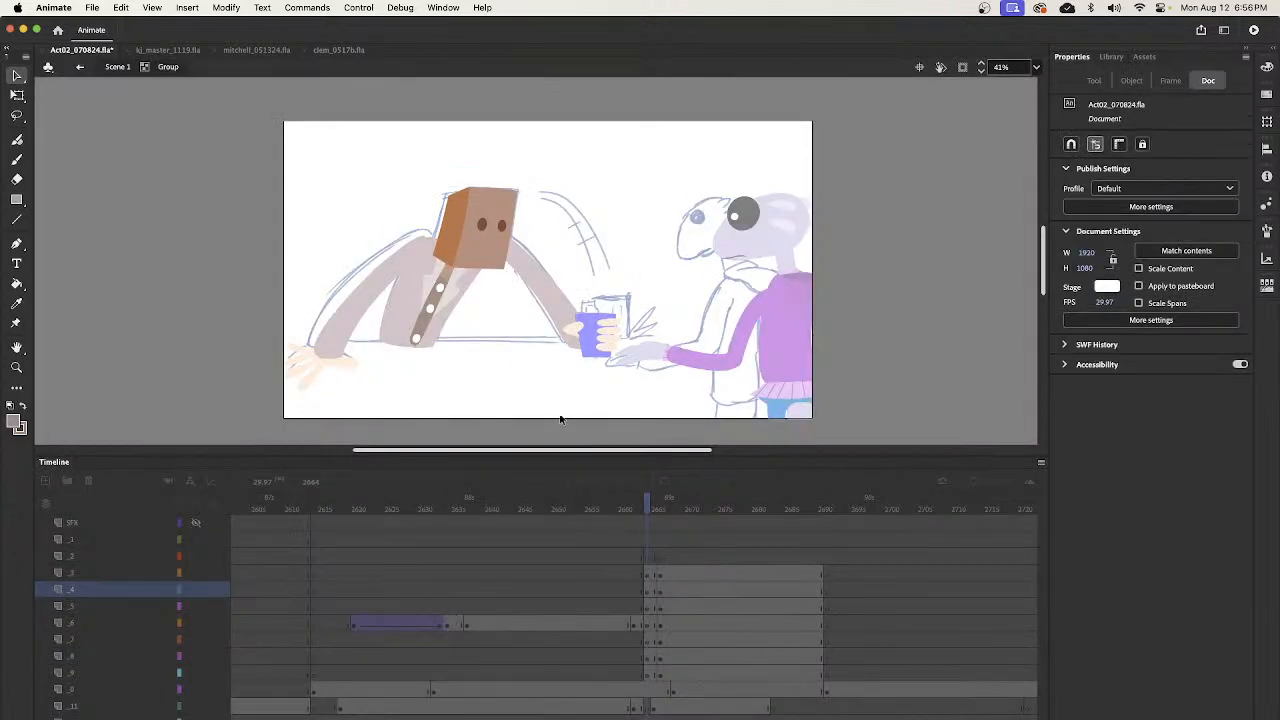
pyautogui.click(500, 224)
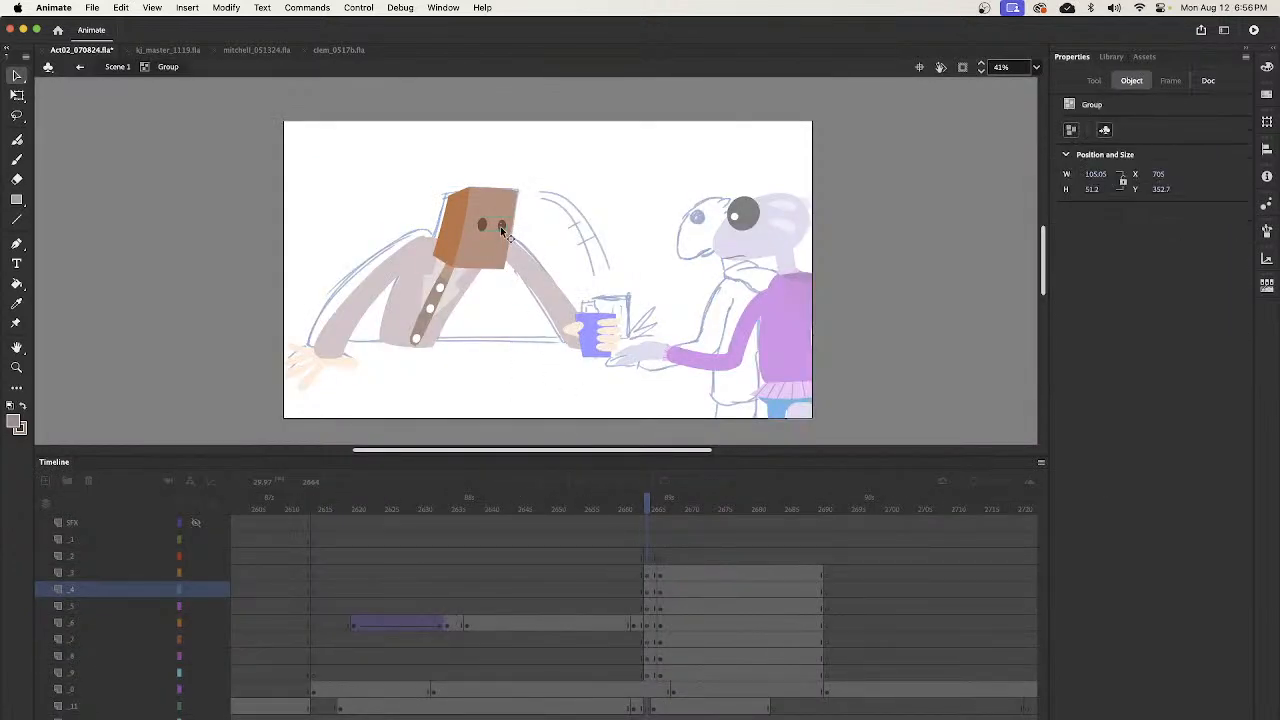
pyautogui.click(516, 279)
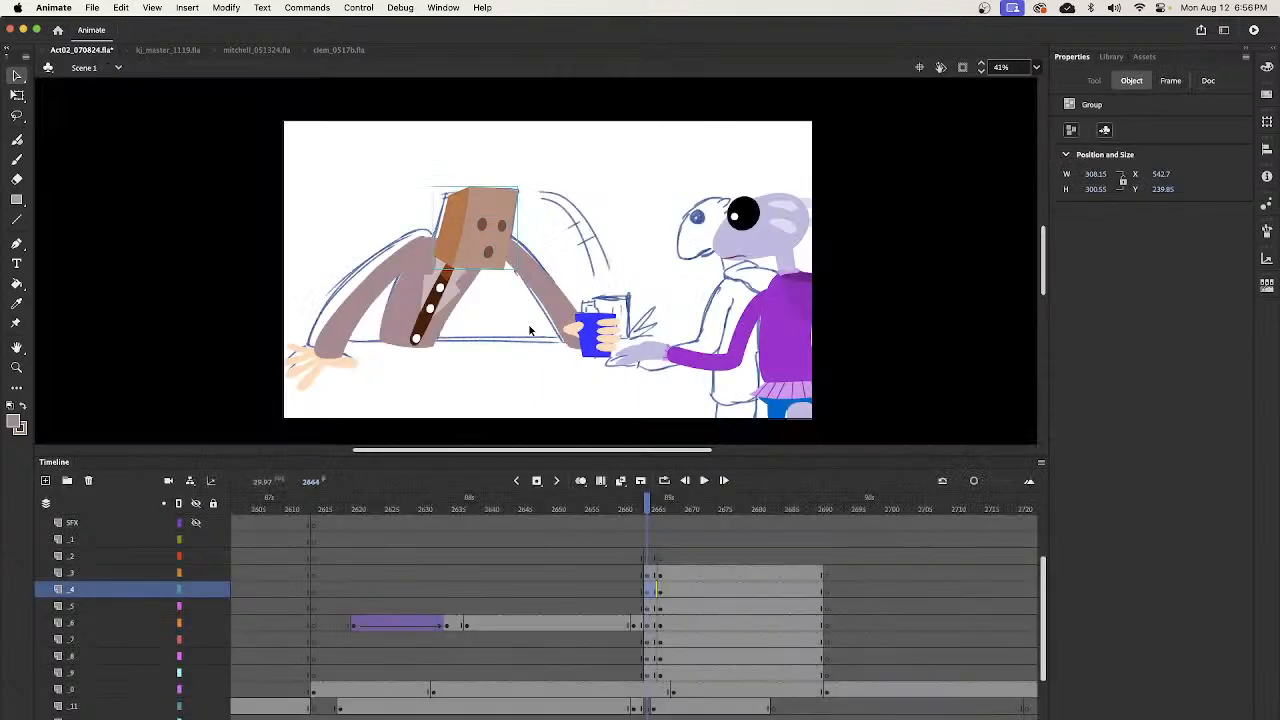
pyautogui.doubleClick(540, 340)
# - Replace the leaning bartender's head at frame 2666 with a copy of frame 2665's head that has a mouth, and nudge it up
pyautogui.moveTo(649, 505)
pyautogui.mouseDown()
pyautogui.moveTo(669, 509)
pyautogui.moveTo(650, 531)
pyautogui.moveTo(661, 535)
pyautogui.moveTo(655, 525)
pyautogui.mouseUp()
pyautogui.click(506, 267)
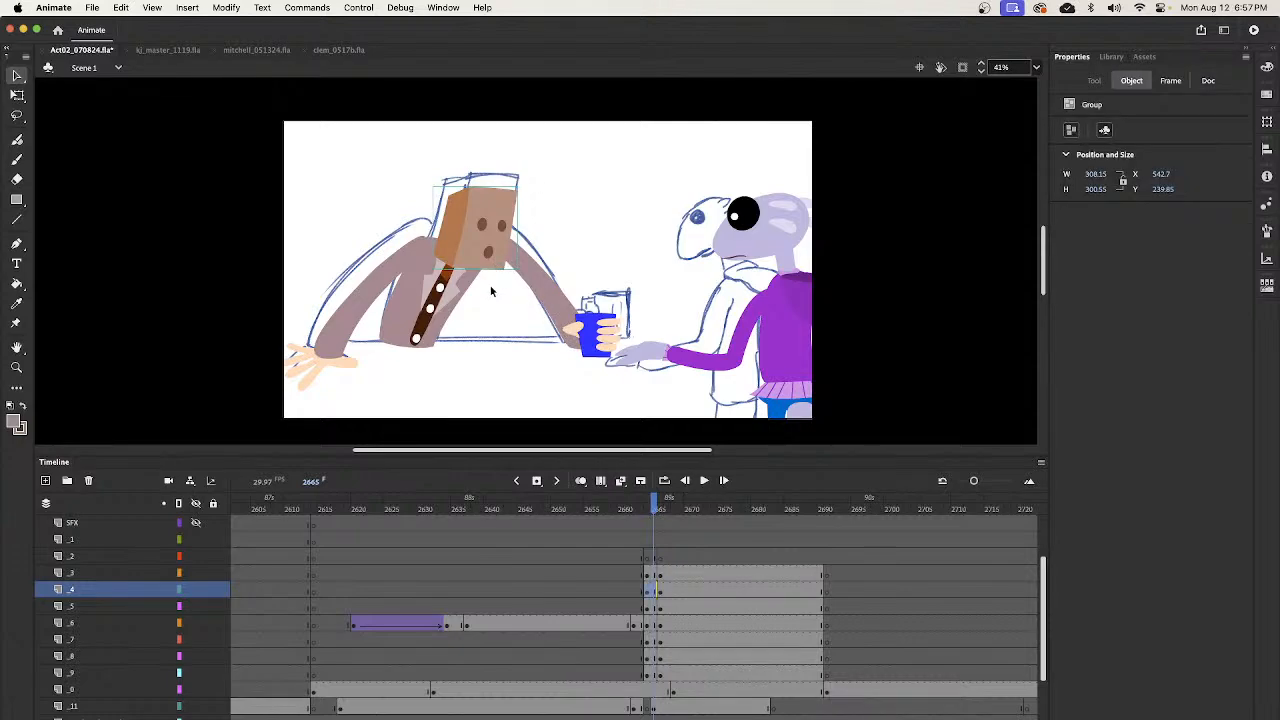
pyautogui.click(661, 514)
pyautogui.click(498, 250)
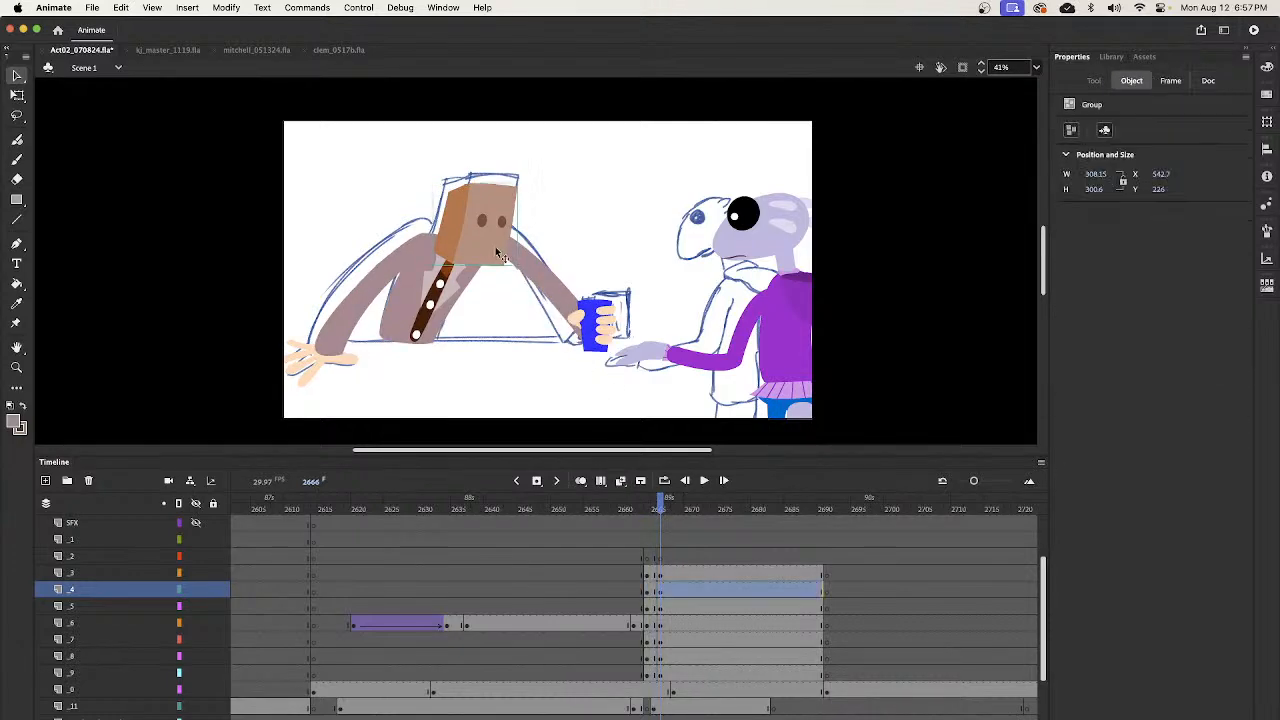
pyautogui.press('Delete')
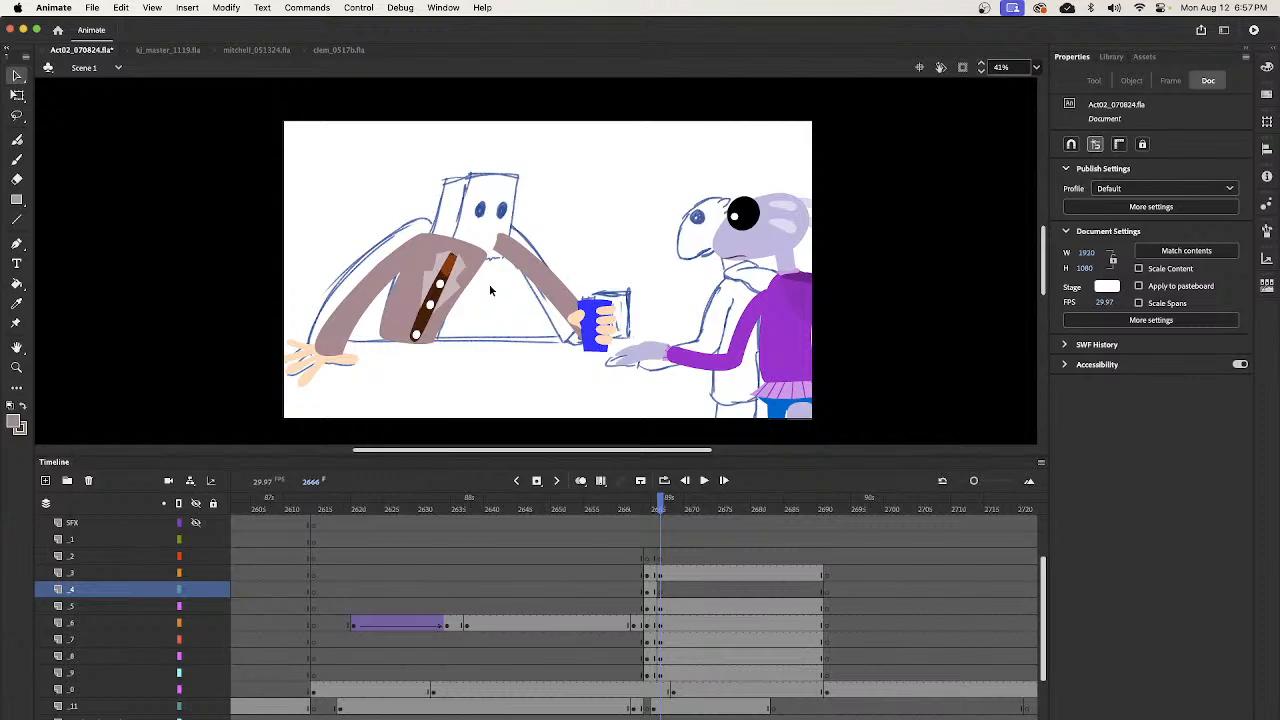
pyautogui.press('super+z')
pyautogui.press('Up')
pyautogui.press('Up')
pyautogui.press('Up')
pyautogui.press('Up')
pyautogui.press('Up')
pyautogui.press('Up')
pyautogui.press('Up')
# - Insert blank keyframes at frame 2721 on layers _2 through _9 for the bartender's next sketched pose
pyautogui.moveTo(664, 521); pyautogui.dragTo(858, 570)
pyautogui.click(858, 570)
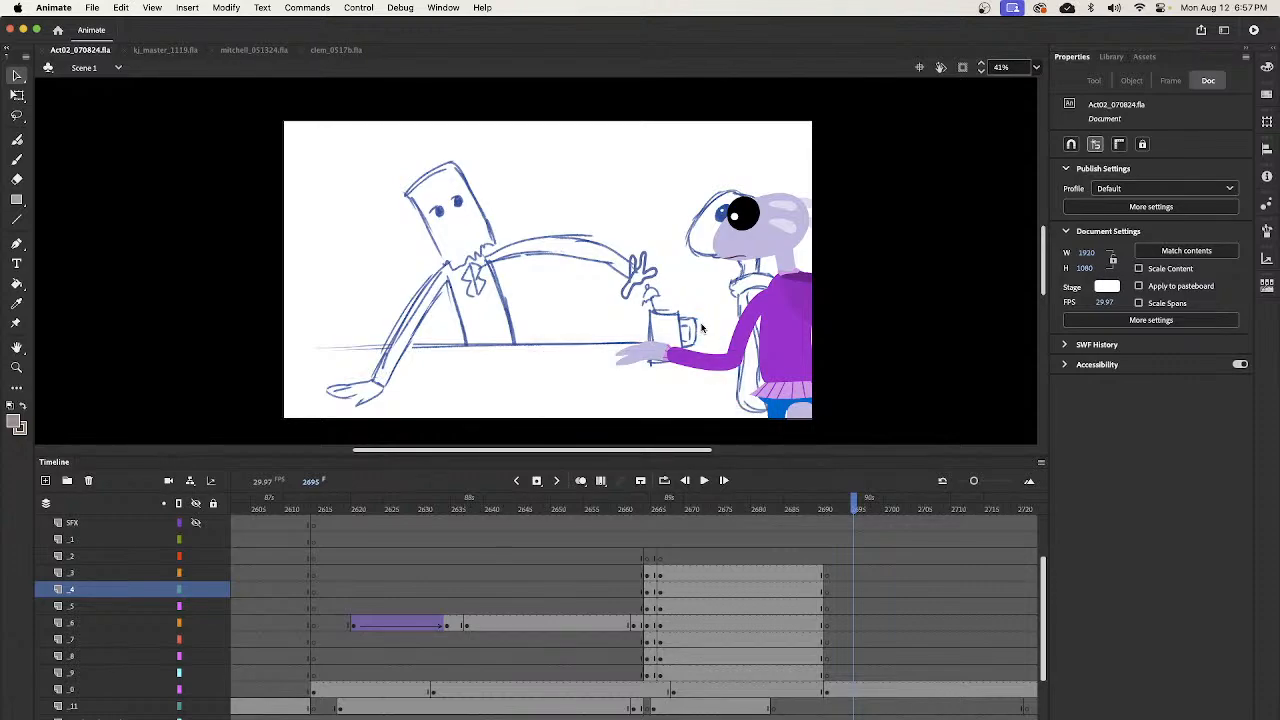
pyautogui.moveTo(848, 506)
pyautogui.mouseDown()
pyautogui.moveTo(818, 516)
pyautogui.moveTo(829, 513)
pyautogui.mouseUp()
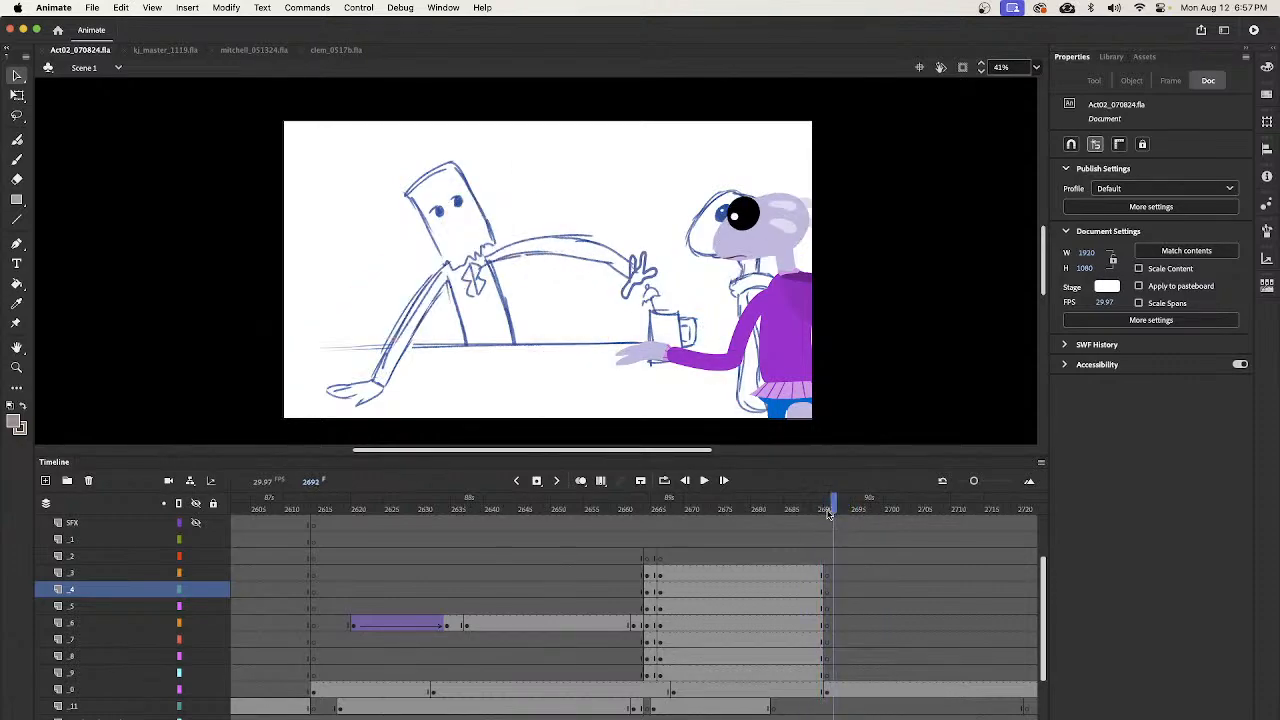
pyautogui.press('z')
pyautogui.keyDown('alt'); pyautogui.click(752, 281); pyautogui.keyUp('alt')
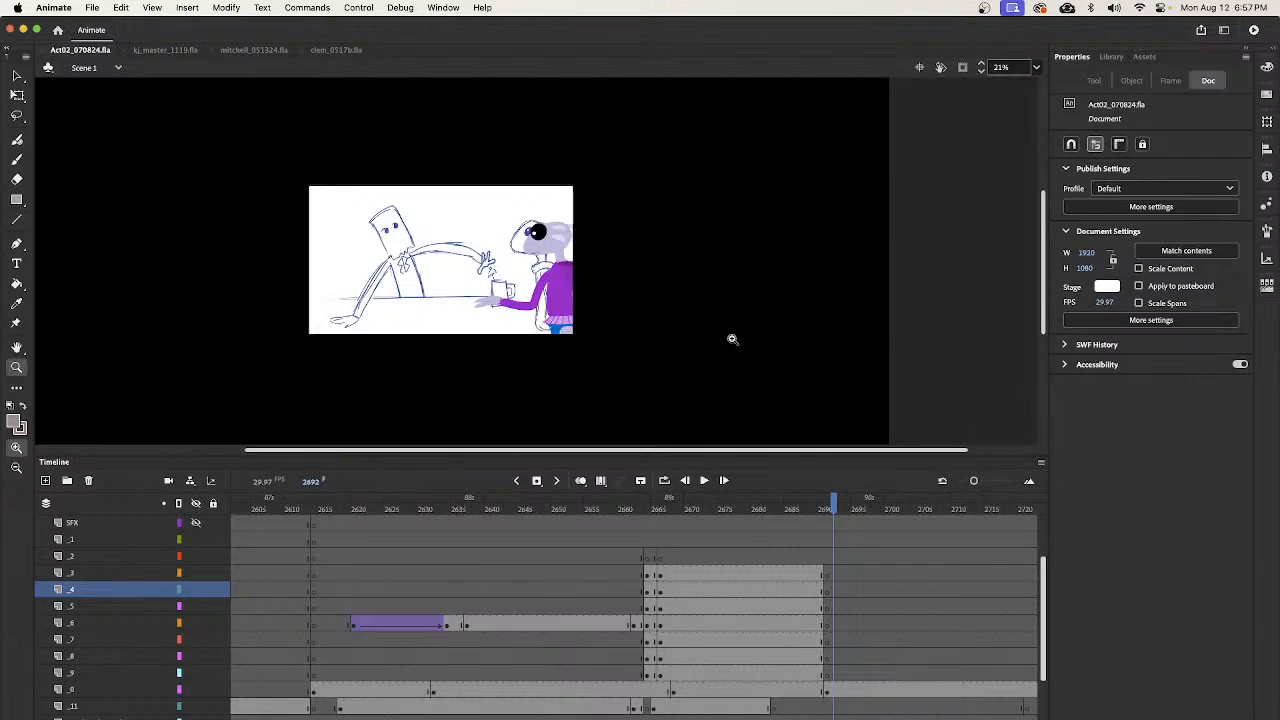
pyautogui.click(827, 513)
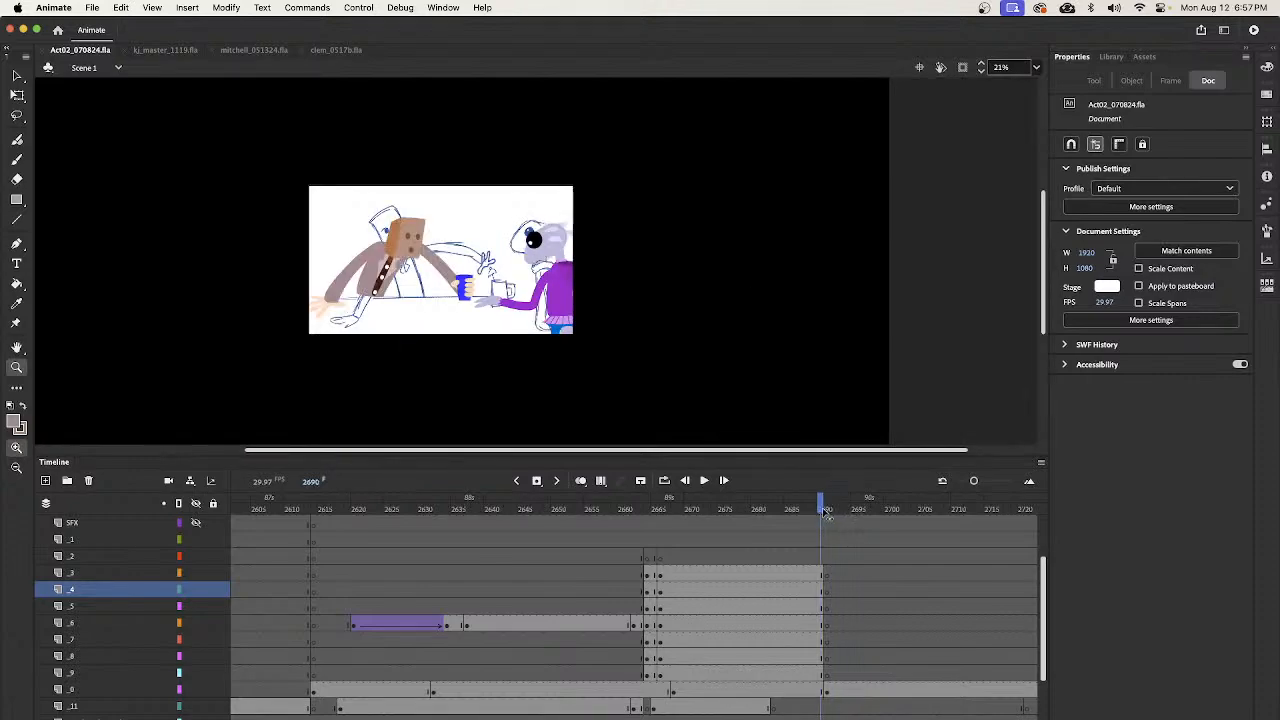
pyautogui.moveTo(829, 515); pyautogui.dragTo(935, 527)
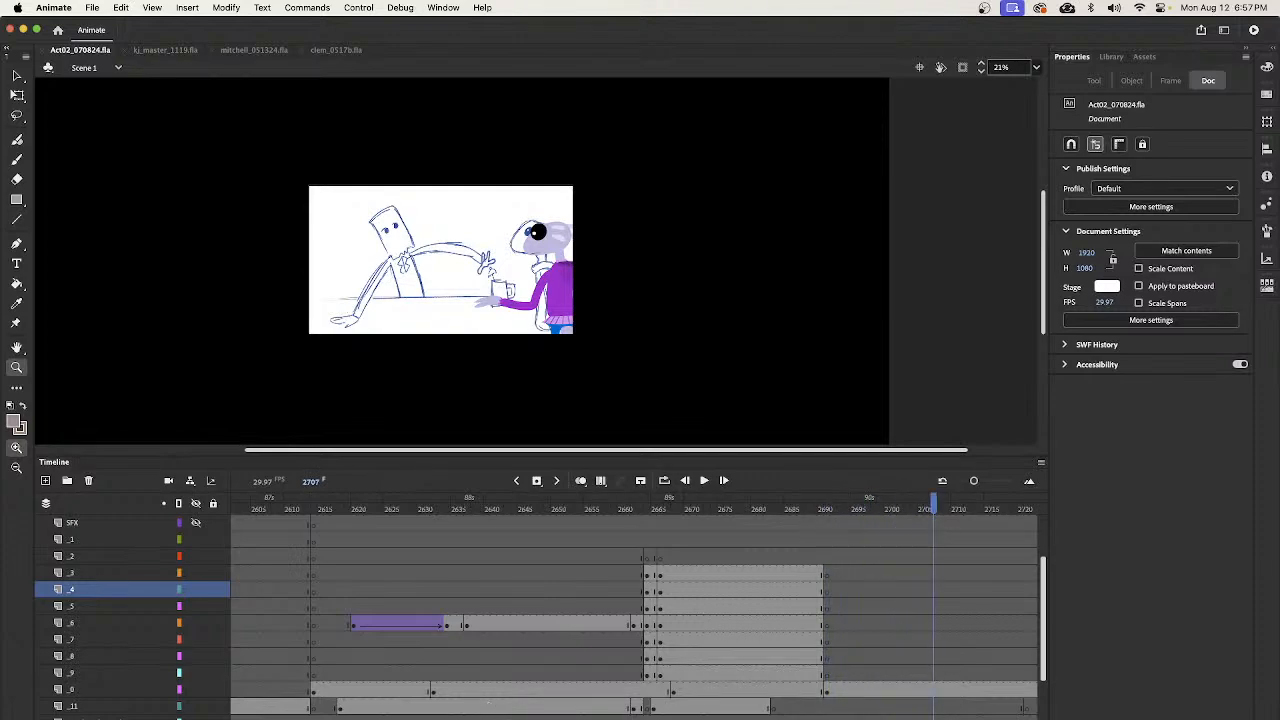
pyautogui.hscroll(8, 935, 527)
pyautogui.click(441, 527)
pyautogui.moveTo(441, 527)
pyautogui.mouseDown()
pyautogui.moveTo(563, 551)
pyautogui.moveTo(564, 571)
pyautogui.moveTo(449, 600)
pyautogui.moveTo(502, 594)
pyautogui.moveTo(483, 603)
pyautogui.moveTo(476, 680)
pyautogui.mouseUp()
pyautogui.press('F6')
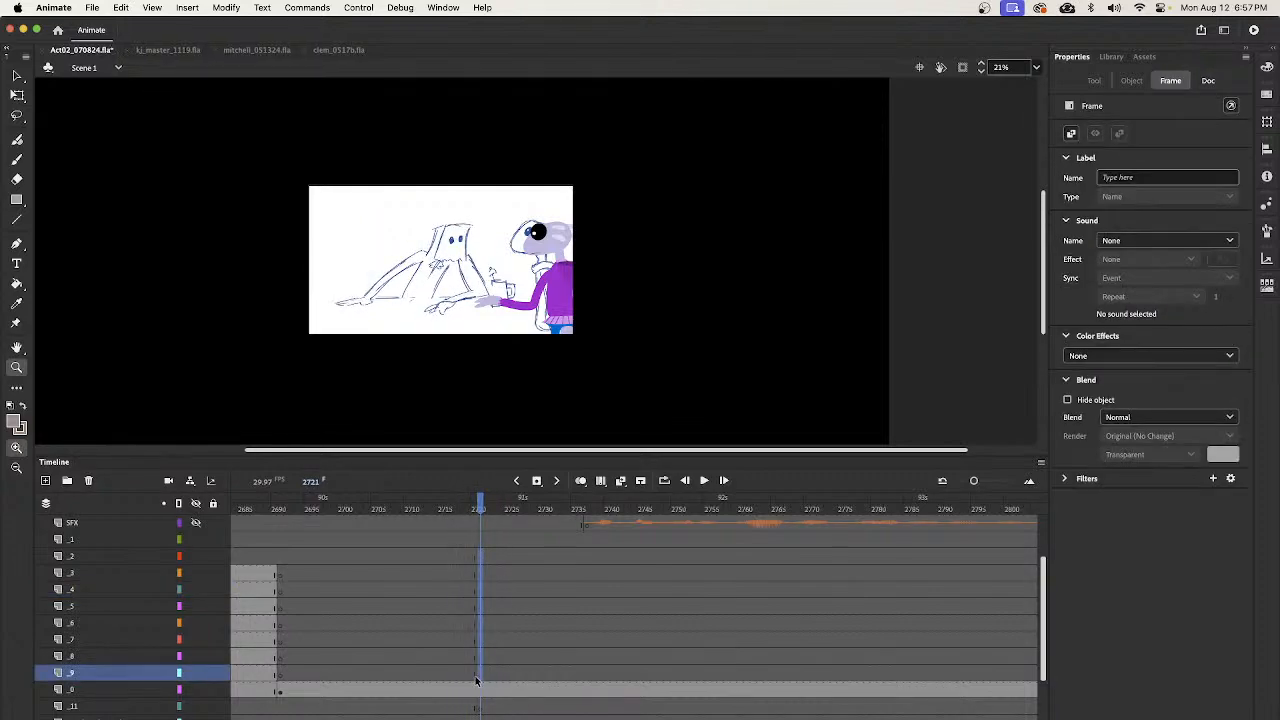
# - At frame 1998, select and copy the masked bartender together with the brown bar counter, leaving out the alien
pyautogui.moveTo(480, 568)
pyautogui.mouseDown()
pyautogui.moveTo(520, 568)
pyautogui.moveTo(484, 588)
pyautogui.moveTo(489, 574)
pyautogui.mouseUp()
pyautogui.moveTo(487, 512)
pyautogui.mouseDown()
pyautogui.moveTo(281, 604)
pyautogui.moveTo(203, 613)
pyautogui.moveTo(894, 604)
pyautogui.moveTo(251, 604)
pyautogui.moveTo(200, 618)
pyautogui.moveTo(650, 575)
pyautogui.moveTo(860, 580)
pyautogui.moveTo(224, 594)
pyautogui.moveTo(414, 591)
pyautogui.moveTo(328, 580)
pyautogui.moveTo(297, 607)
pyautogui.moveTo(286, 677)
pyautogui.mouseUp()
pyautogui.click(322, 606)
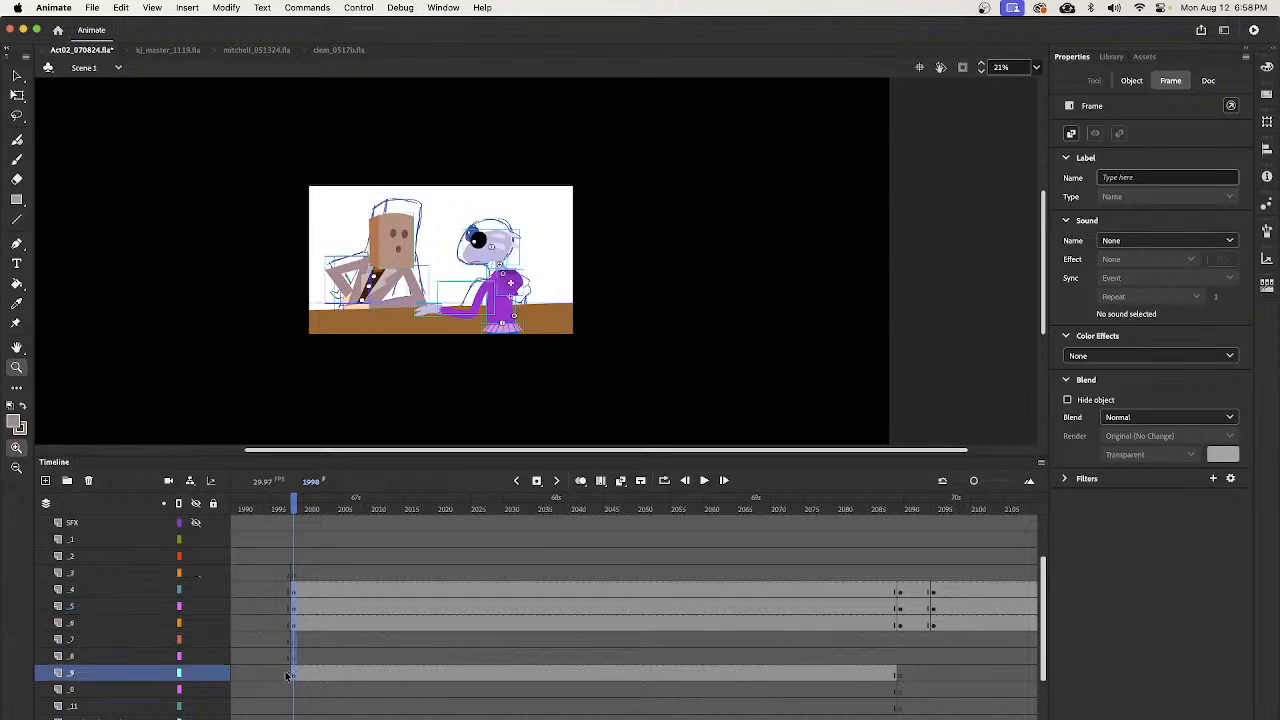
pyautogui.click(326, 657)
pyautogui.click(292, 672)
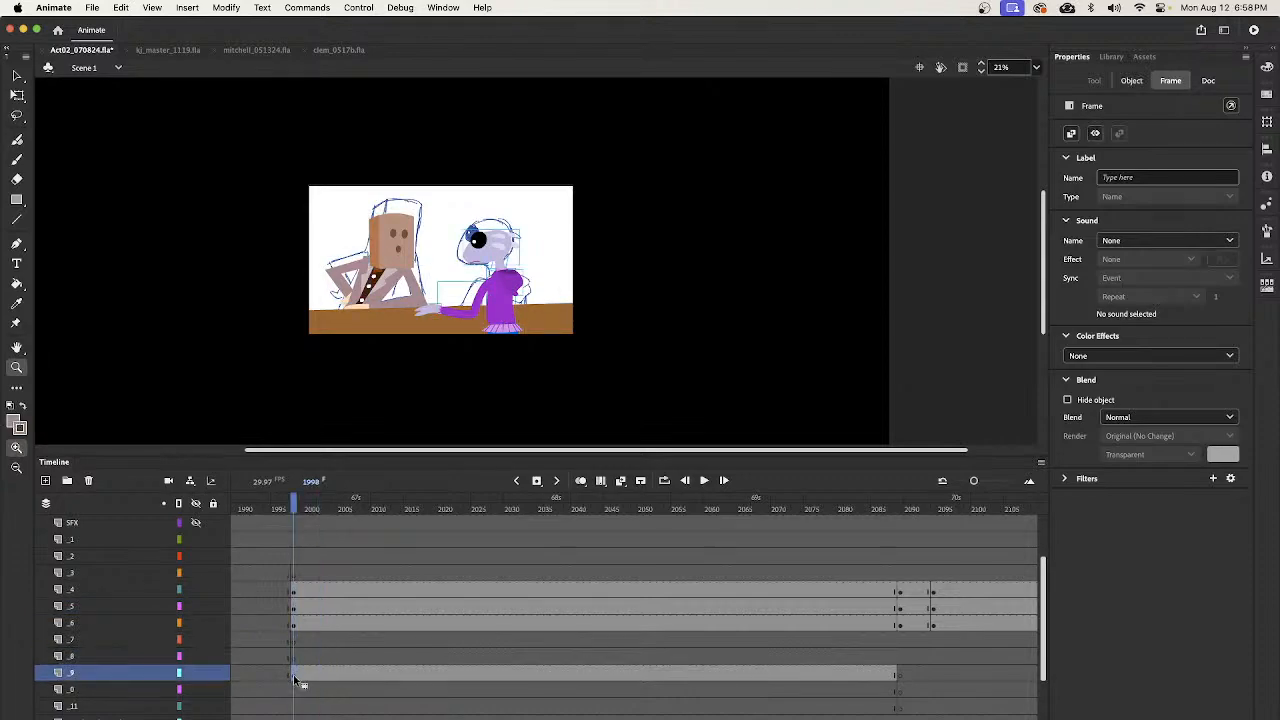
pyautogui.click(293, 626)
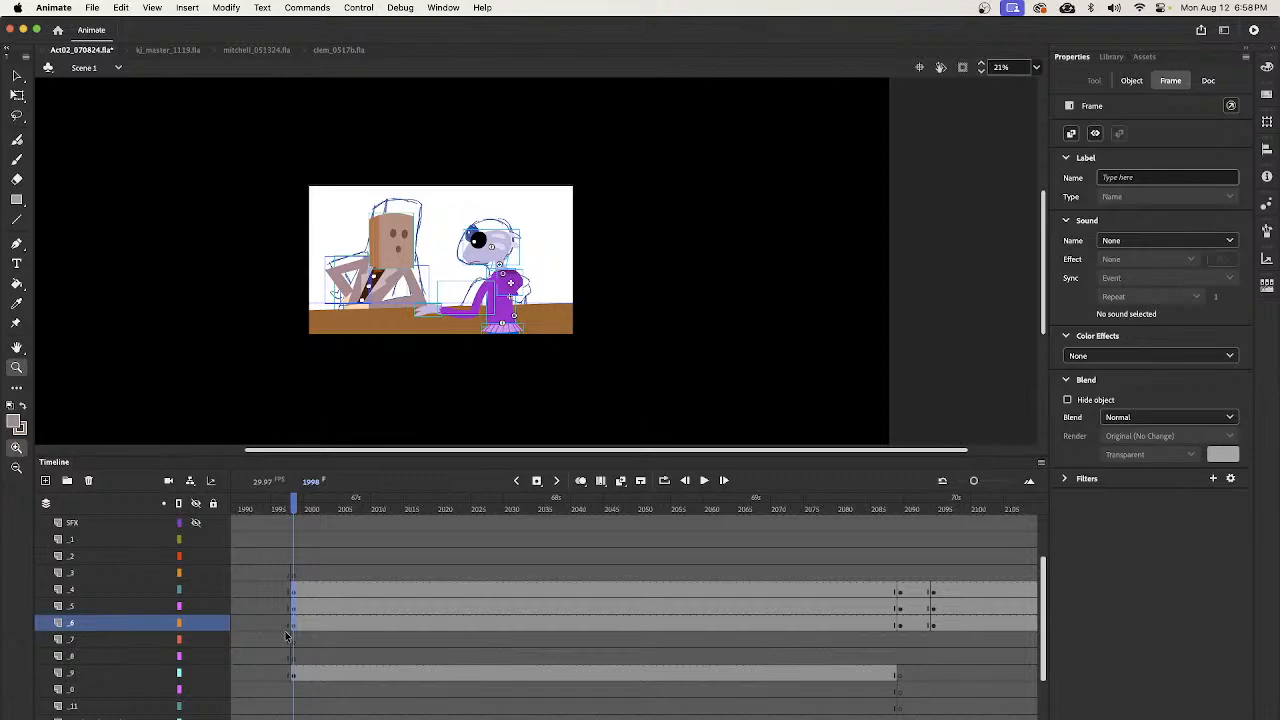
pyautogui.click(294, 607)
pyautogui.click(294, 625)
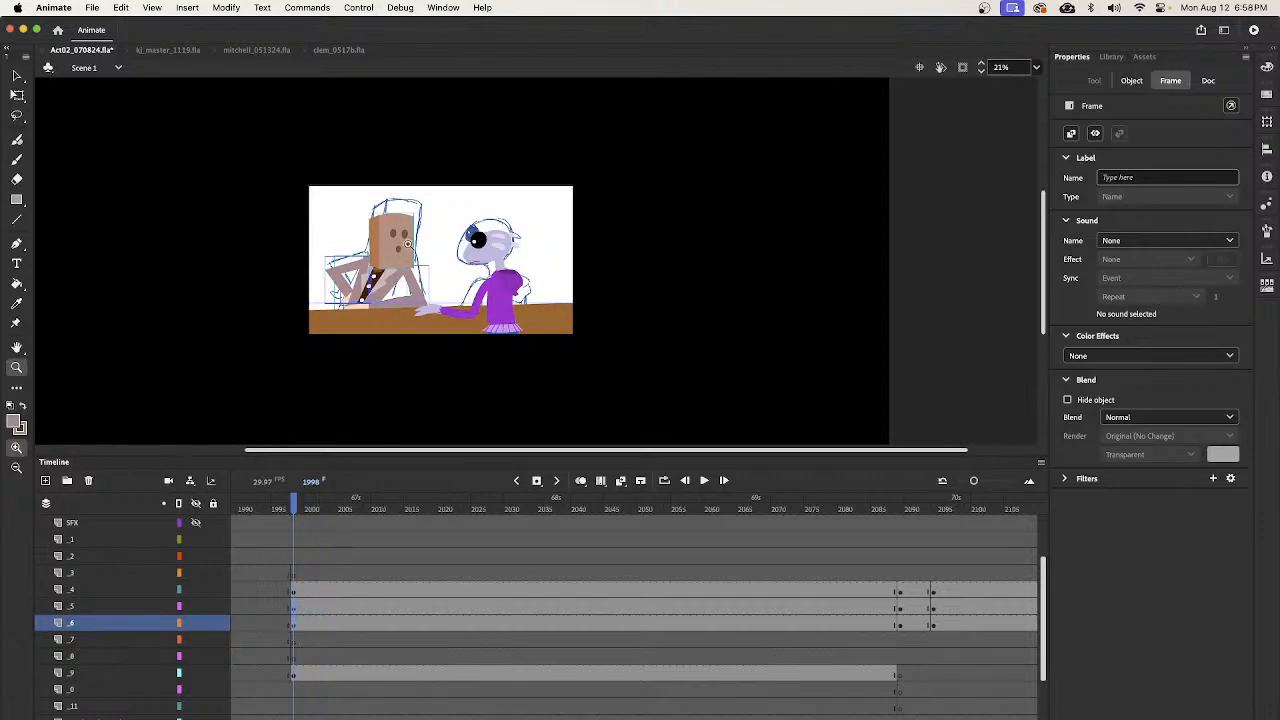
pyautogui.press('v')
pyautogui.click(420, 365)
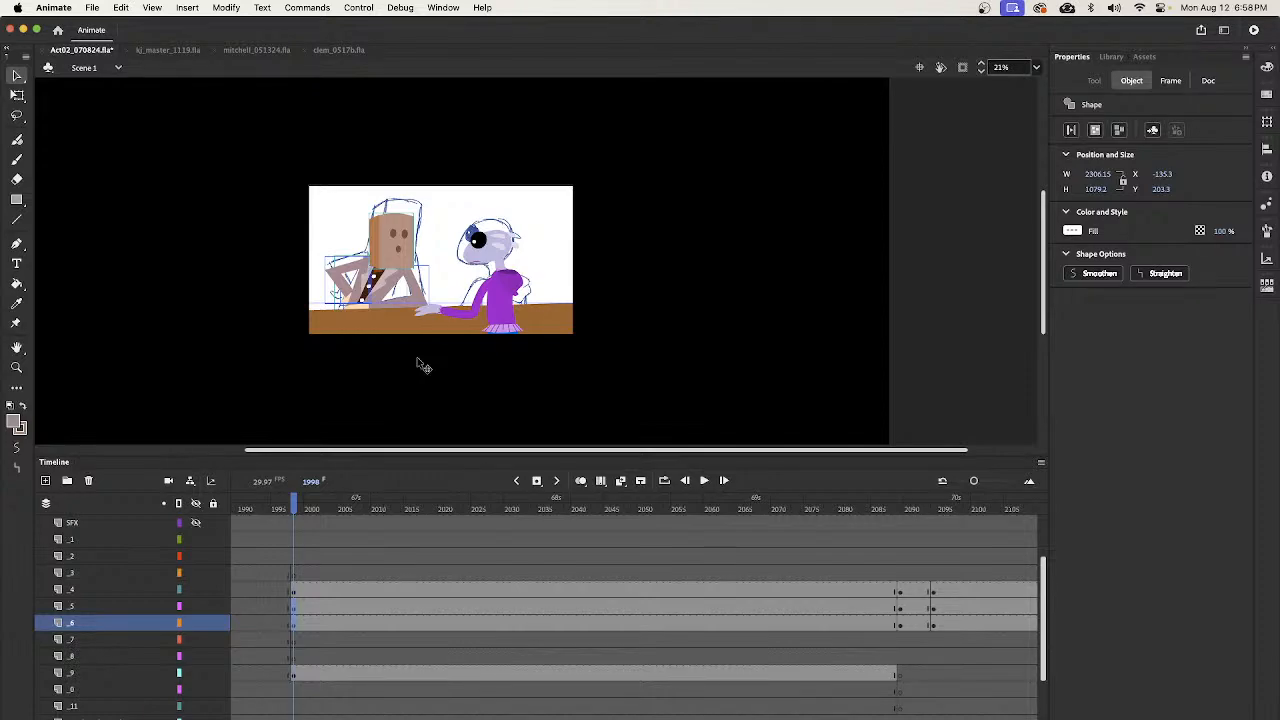
# - Paste the bartender and counter in place on layer _3 at frame 2721 and shift them right onto the sketched bartender
pyautogui.moveTo(330, 588); pyautogui.dragTo(578, 606)
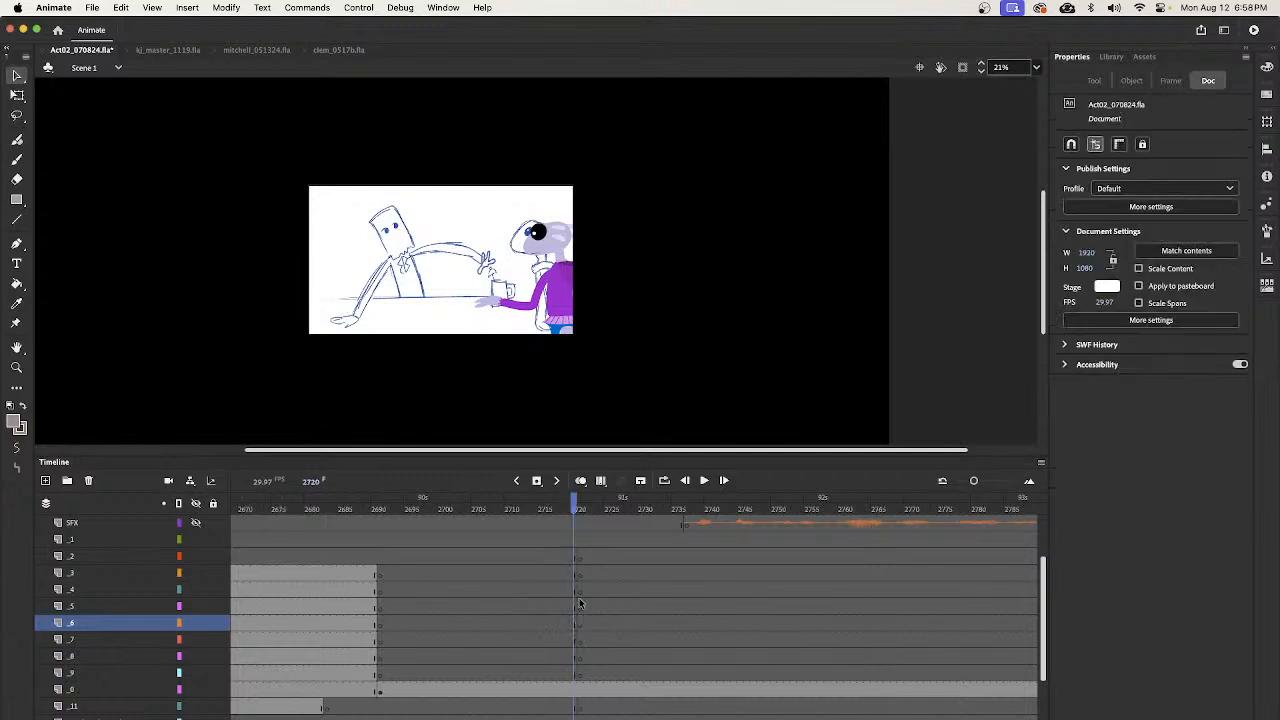
pyautogui.click(581, 576)
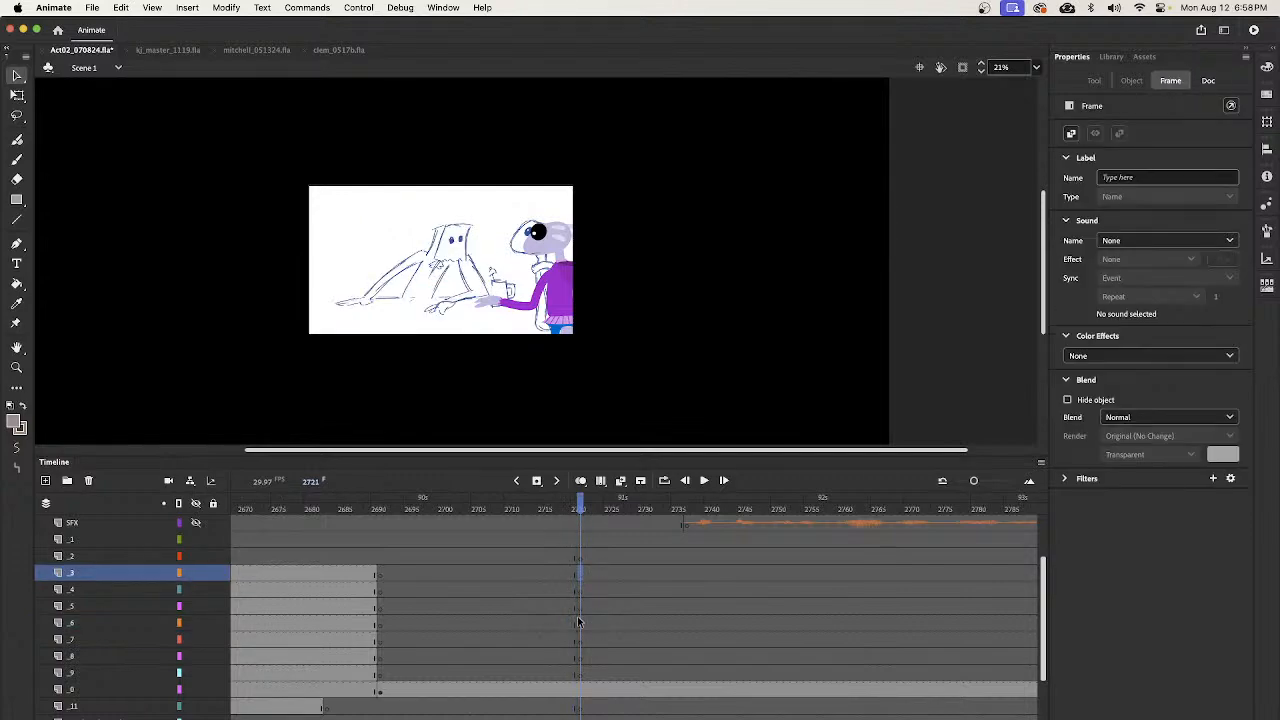
pyautogui.press('super+alt+v')
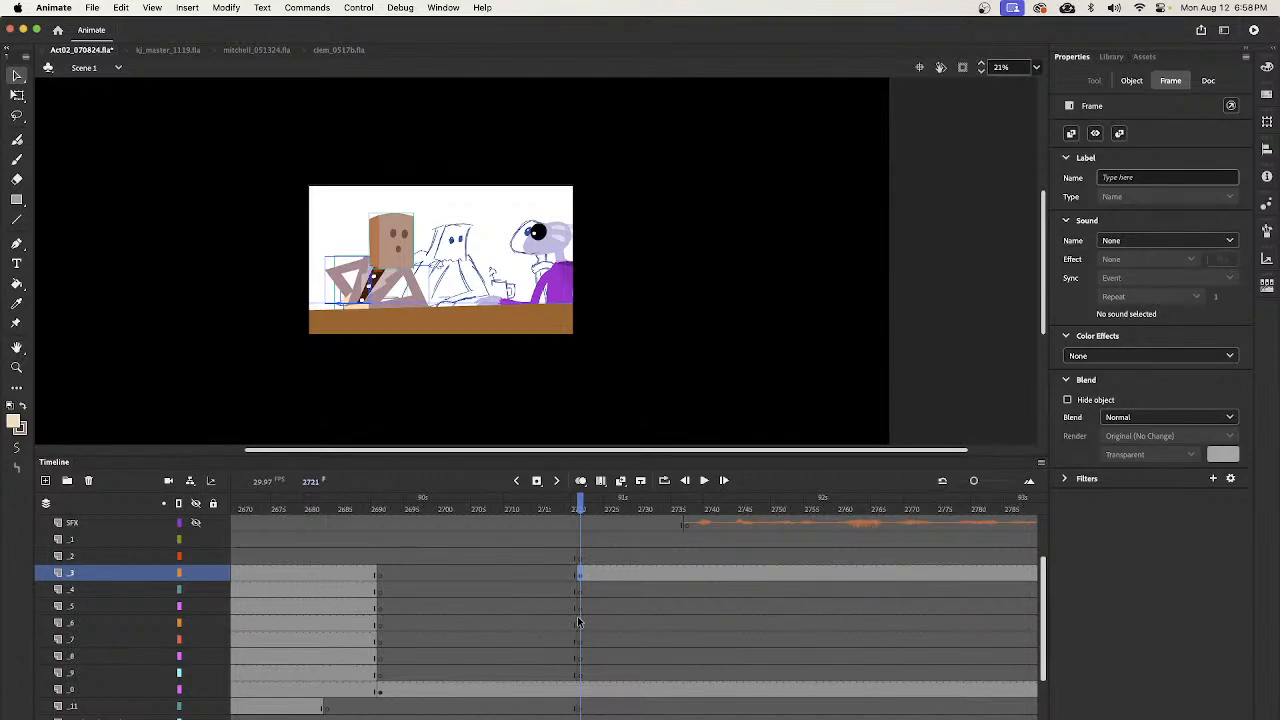
pyautogui.hotkey('shift', 'Right')
pyautogui.hotkey('shift', 'Right')
pyautogui.hotkey('shift', 'Right')
pyautogui.hotkey('shift', 'Right')
pyautogui.hotkey('shift', 'Right')
pyautogui.hotkey('shift', 'Right')
pyautogui.hotkey('shift', 'Right')
pyautogui.hotkey('shift', 'Right')
pyautogui.hotkey('shift', 'Right')
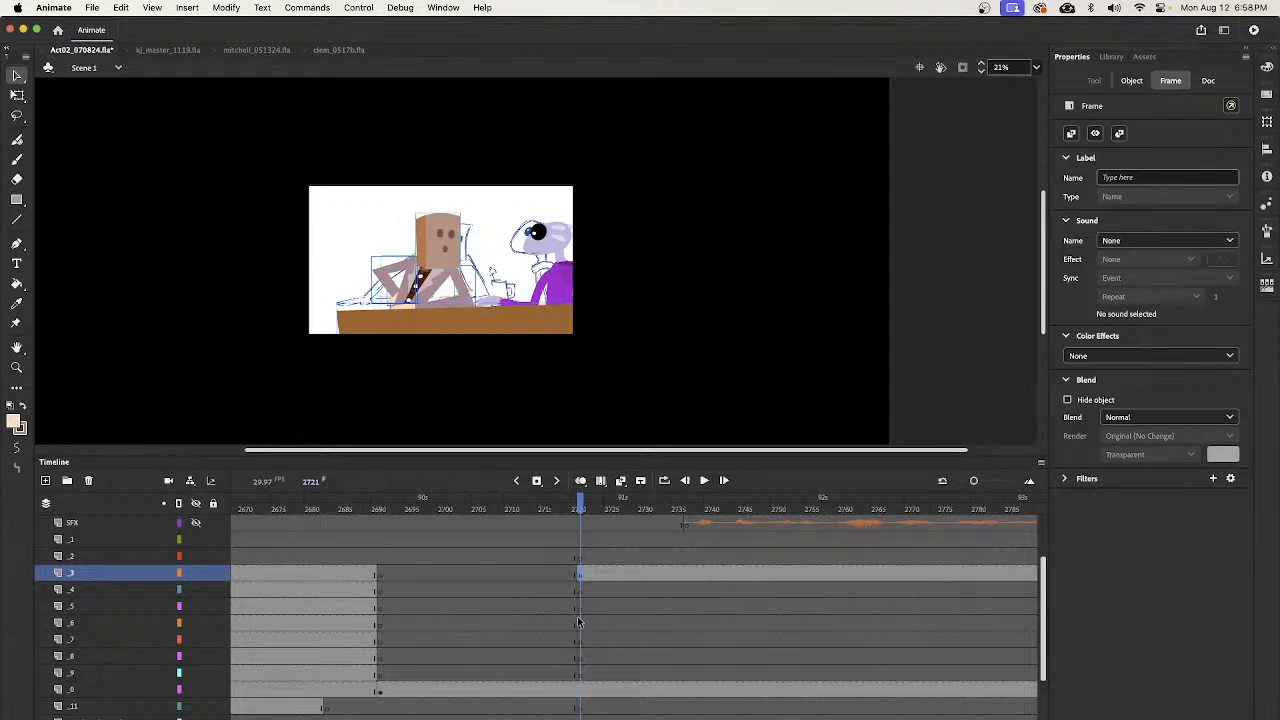
# - Move the brown counter back left to X -86.8 so it spans the stage, and cut it from layer _3
pyautogui.click(384, 264)
pyautogui.click(529, 321)
pyautogui.hotkey('shift', 'Left')
pyautogui.hotkey('shift', 'Left')
pyautogui.hotkey('shift', 'Left')
pyautogui.hotkey('shift', 'Left')
pyautogui.hotkey('shift', 'Left')
pyautogui.hotkey('shift', 'Left')
pyautogui.hotkey('shift', 'Left')
pyautogui.hotkey('shift', 'Left')
pyautogui.hotkey('shift', 'Left')
pyautogui.hotkey('shift', 'Left')
pyautogui.hotkey('shift', 'Left')
pyautogui.hotkey('shift', 'Left')
pyautogui.hotkey('shift', 'Left')
pyautogui.hotkey('shift', 'Left')
pyautogui.hotkey('shift', 'Left')
pyautogui.hotkey('shift', 'Left')
pyautogui.hotkey('shift', 'Left')
pyautogui.hotkey('shift', 'Left')
pyautogui.hotkey('shift', 'Left')
pyautogui.hotkey('shift', 'Left')
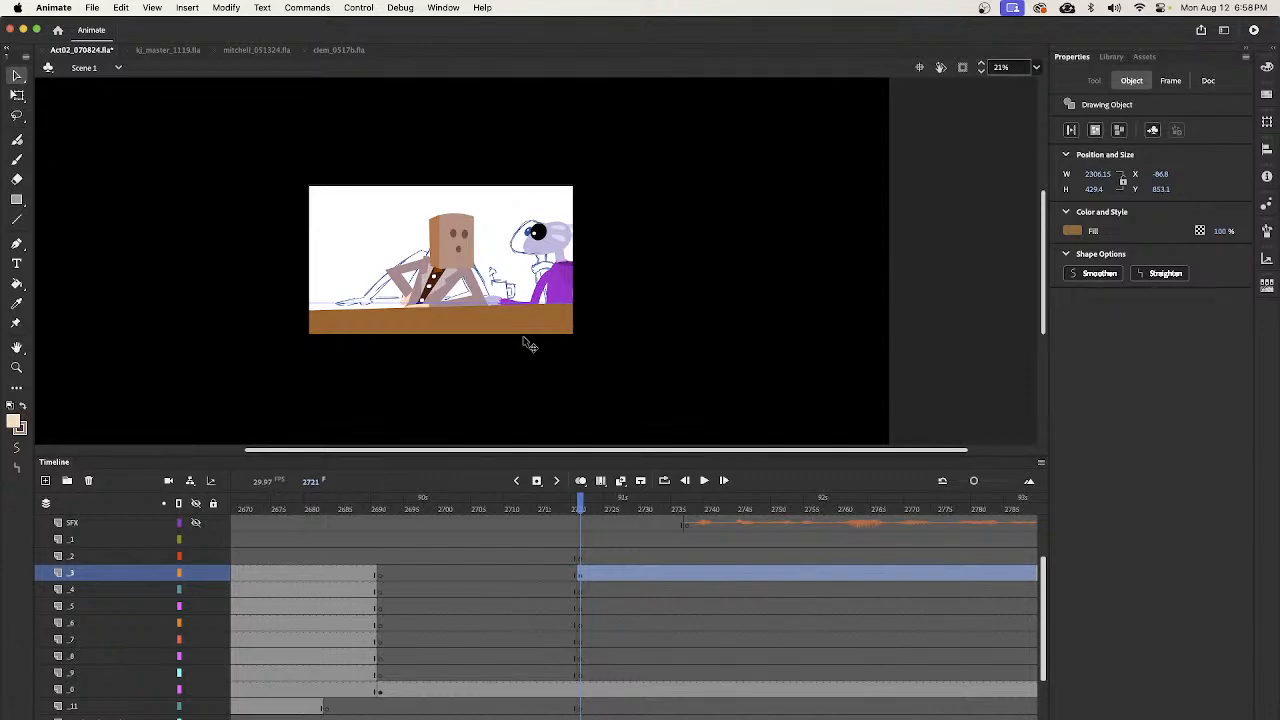
pyautogui.press('Delete')
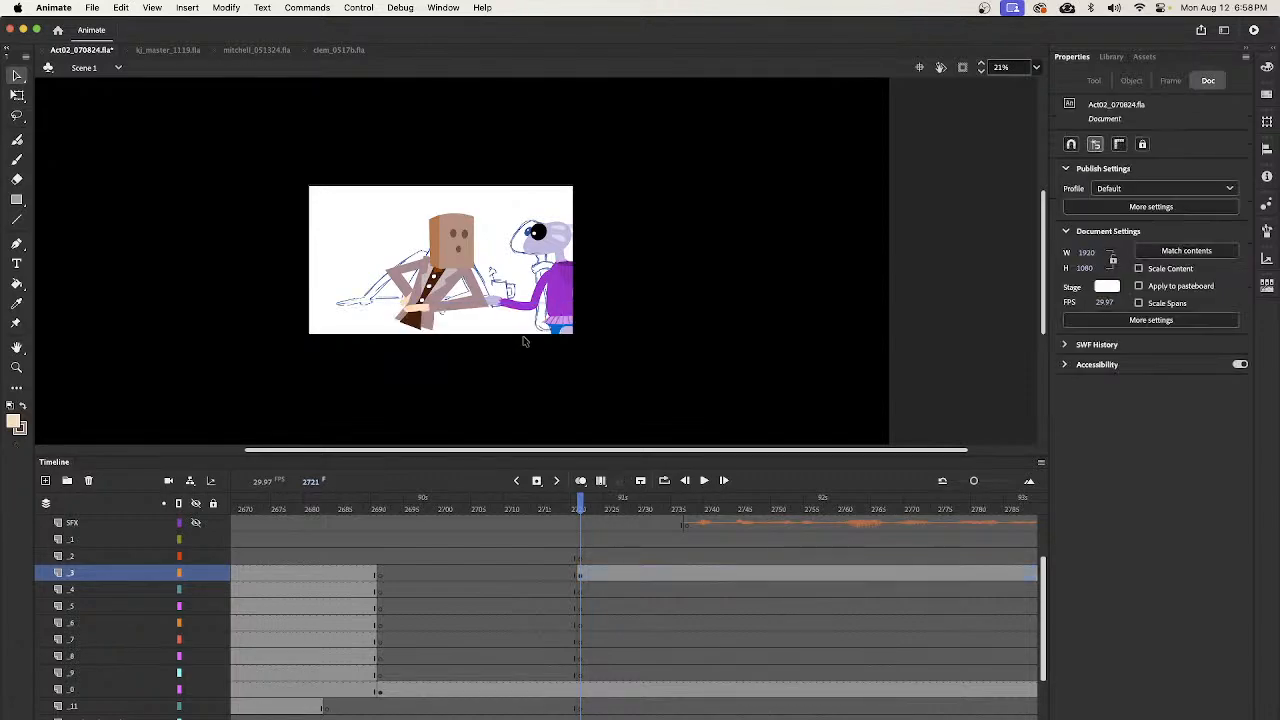
# - Move the bartender's keyframe at frame 2721 from layer _3 down to layer _5
pyautogui.click(585, 691)
pyautogui.click(584, 675)
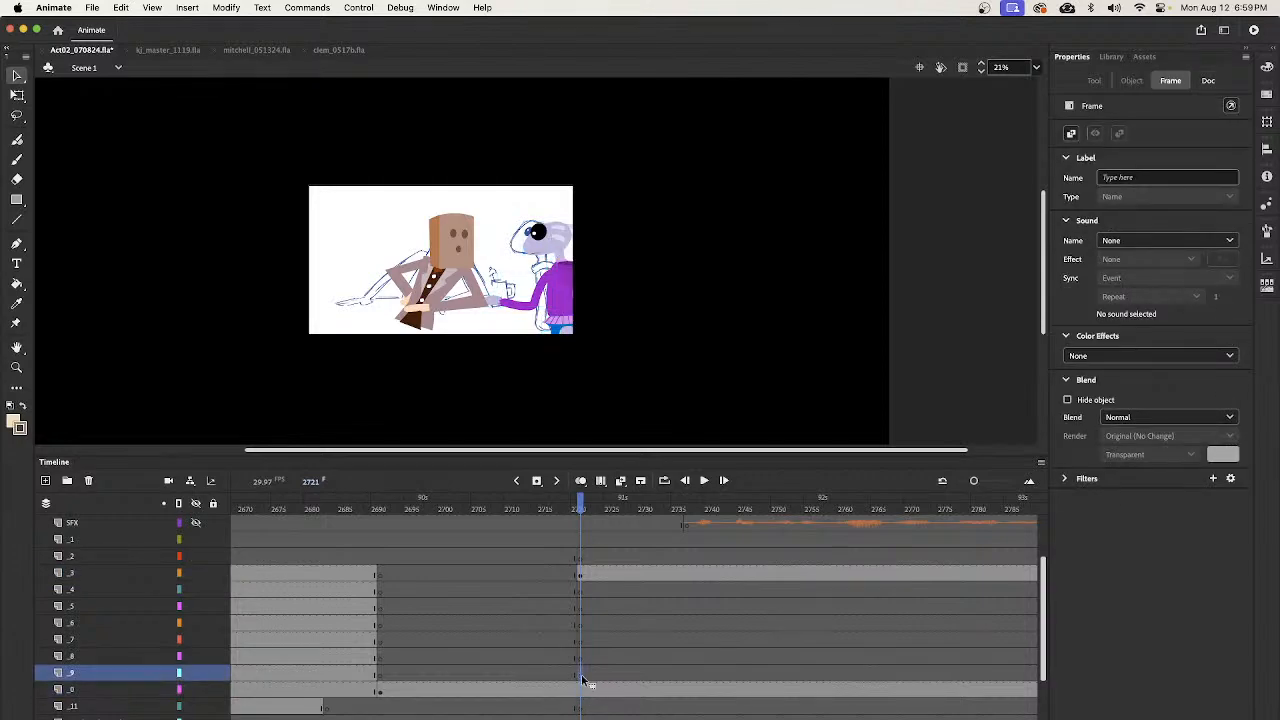
pyautogui.click(581, 575)
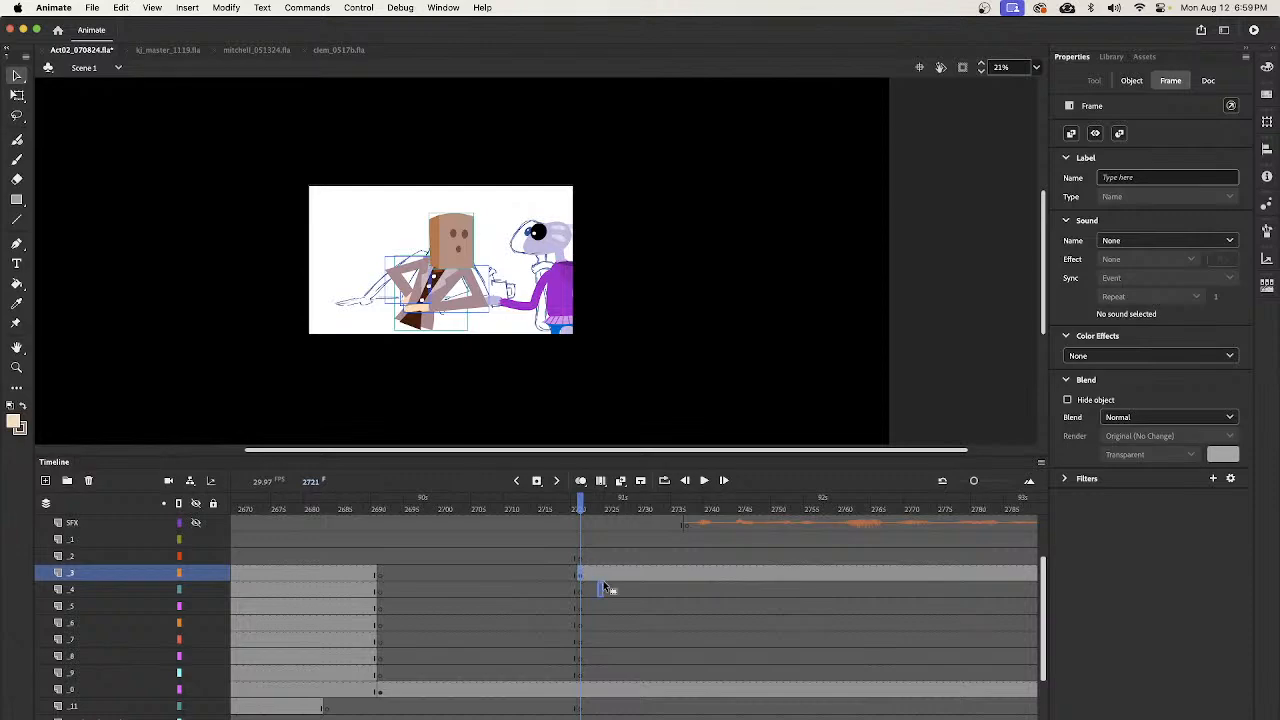
pyautogui.moveTo(581, 608); pyautogui.dragTo(581, 604)
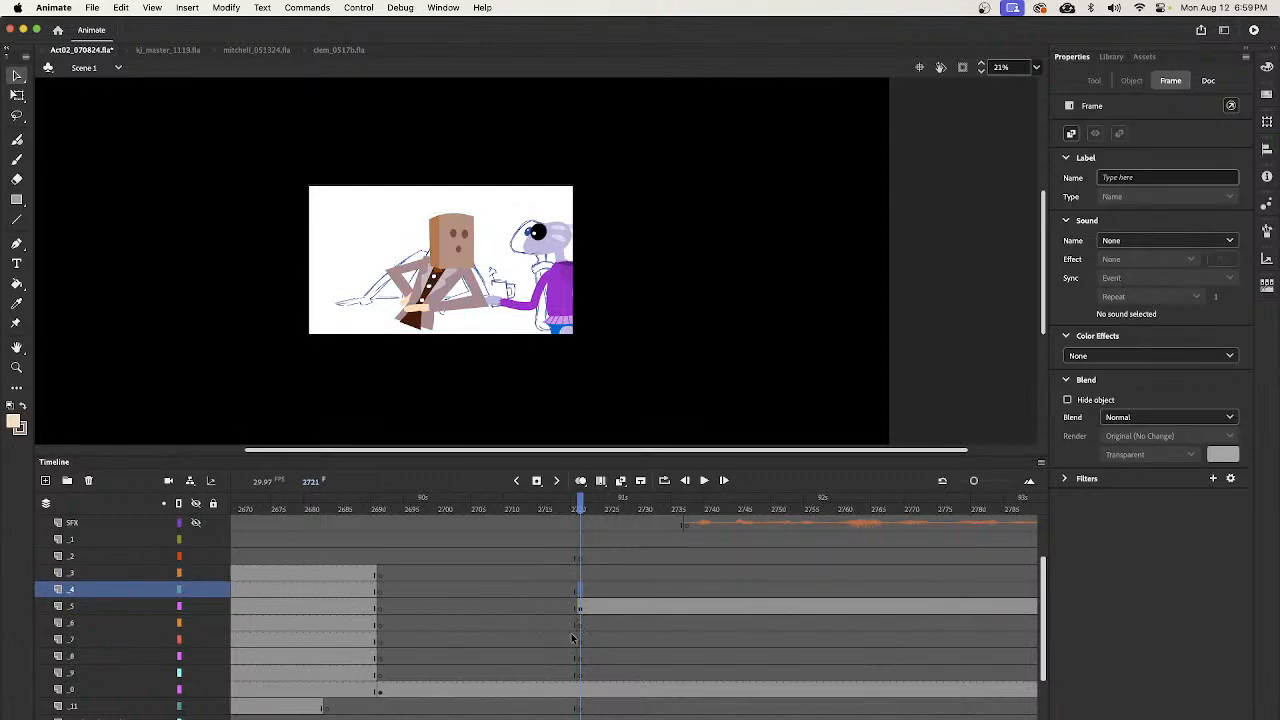
pyautogui.press('super+shift+v')
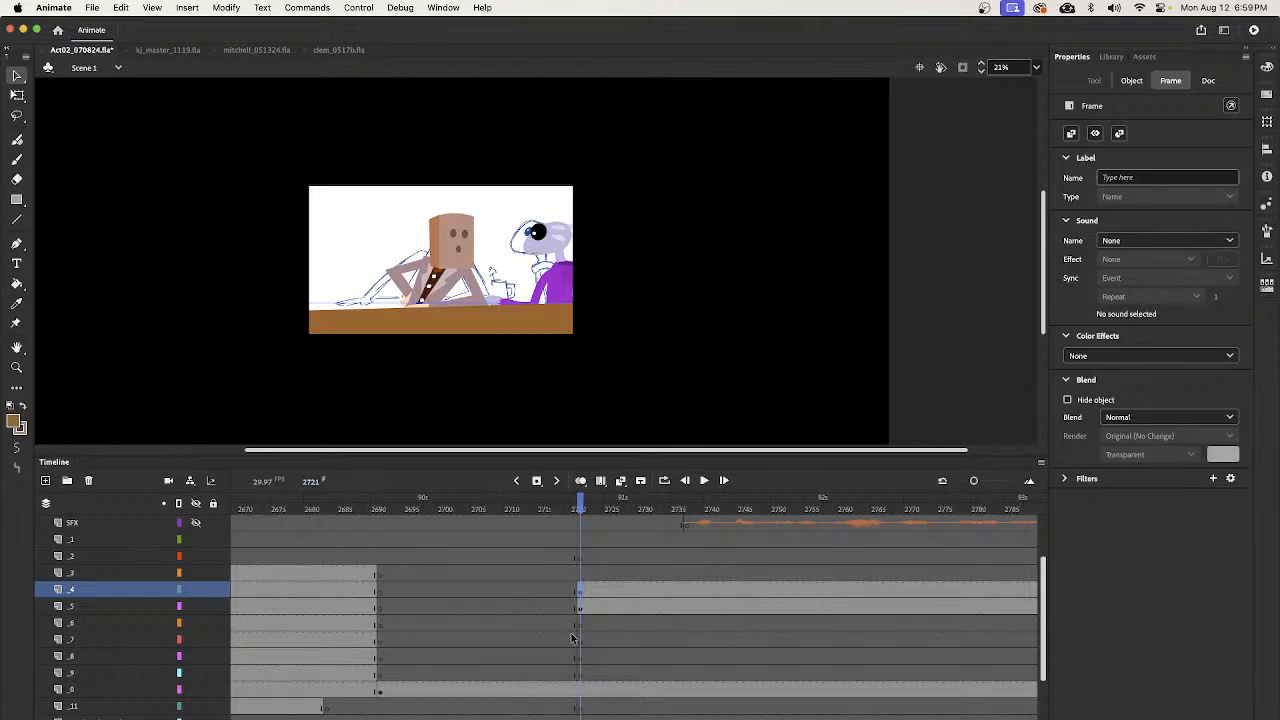
pyautogui.press('super+z')
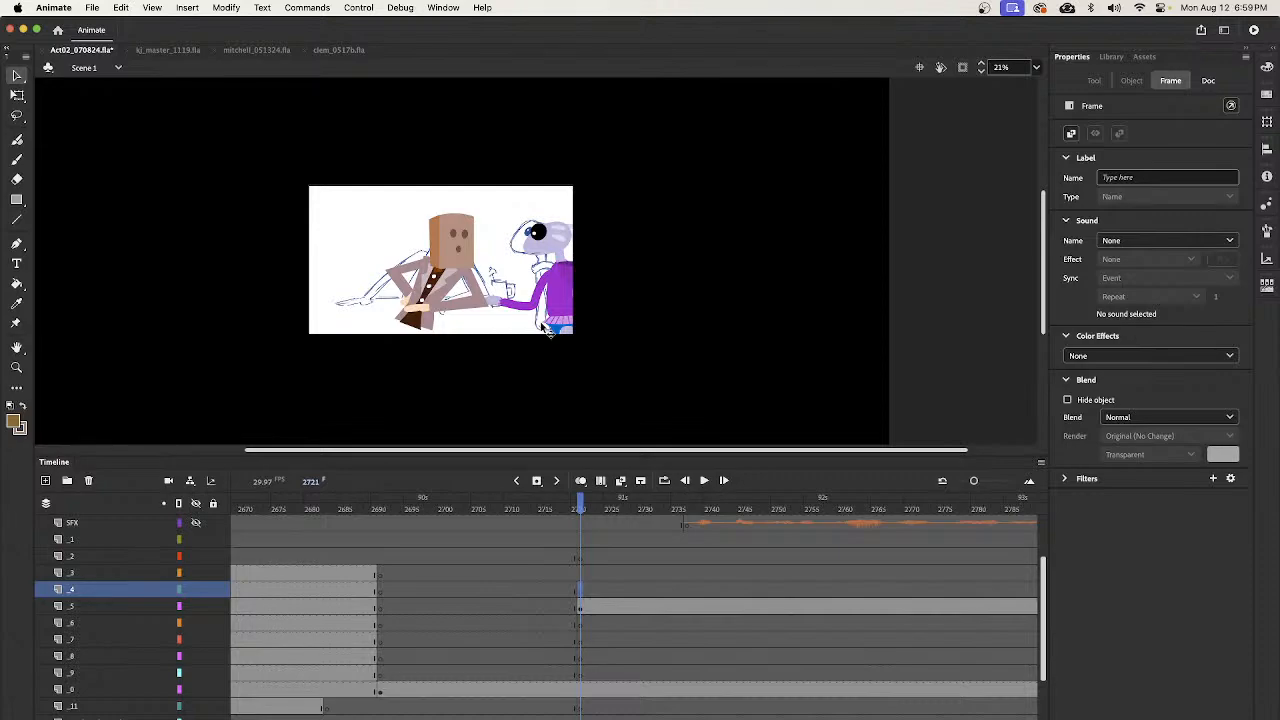
pyautogui.press('super+shift+v')
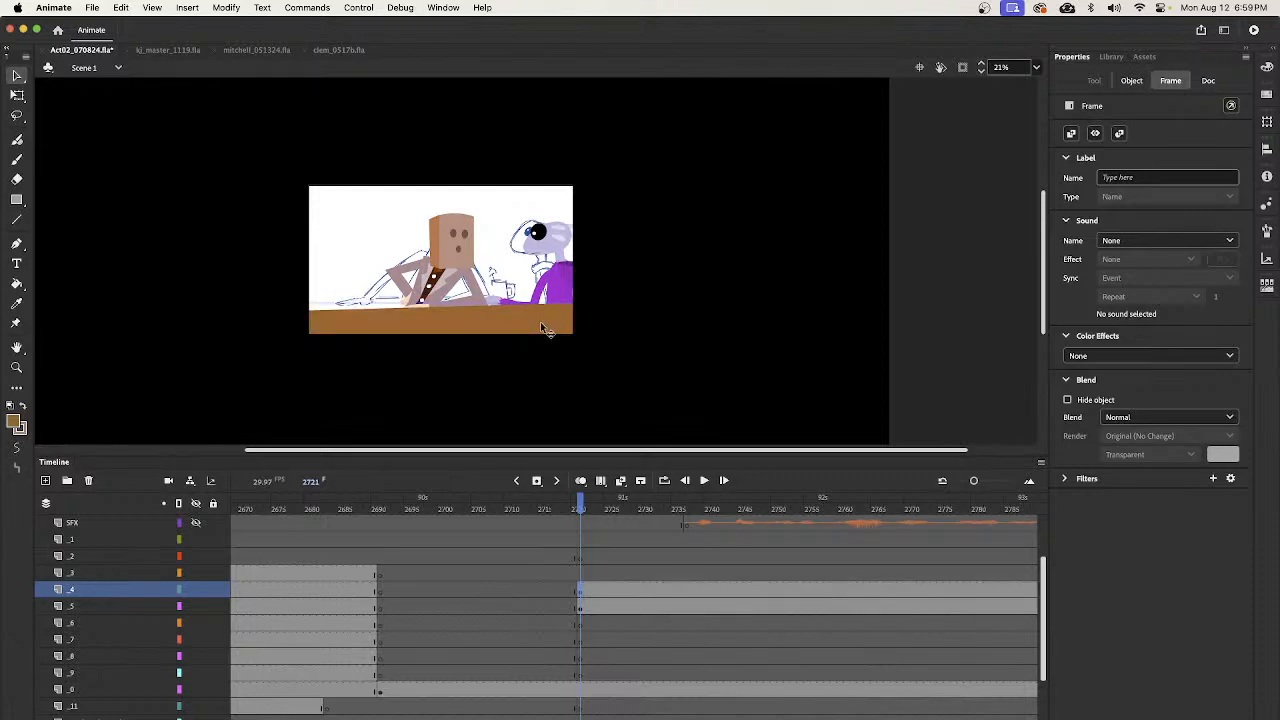
pyautogui.press('super+z')
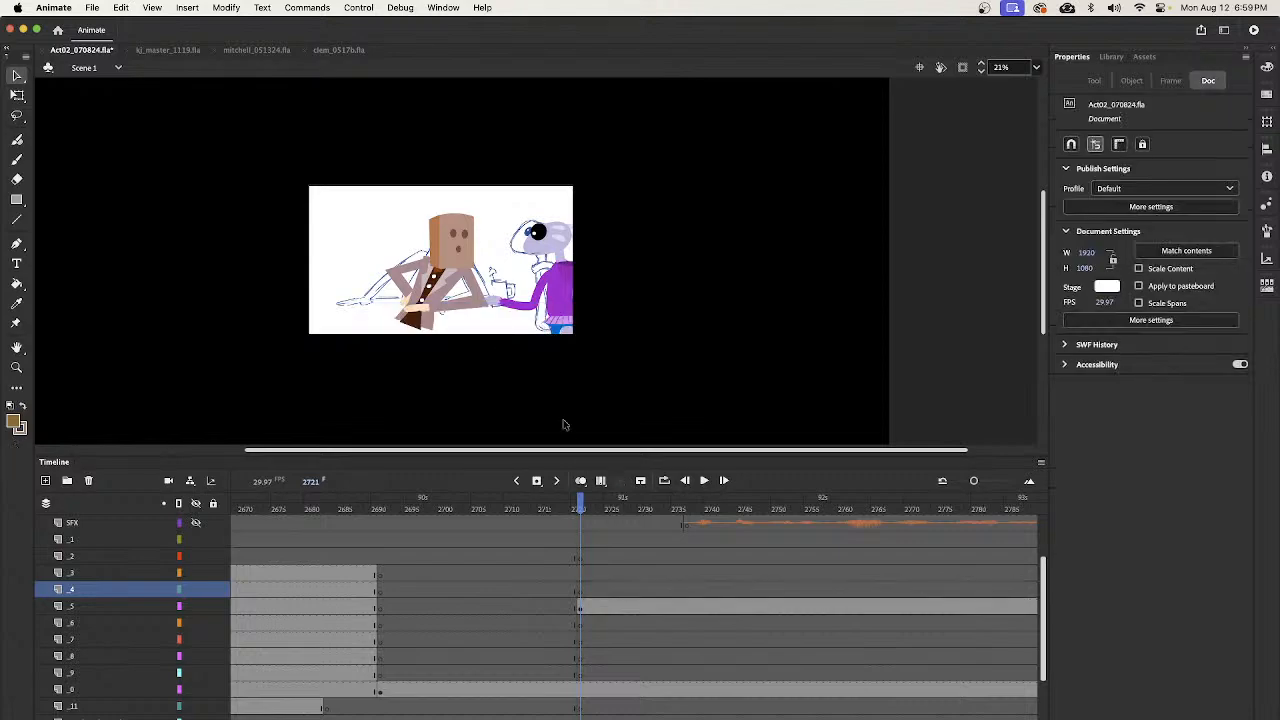
# - Paste the counter in place on layer _5 at frame 2721 and send it behind the bartender's hands
pyautogui.click(477, 304)
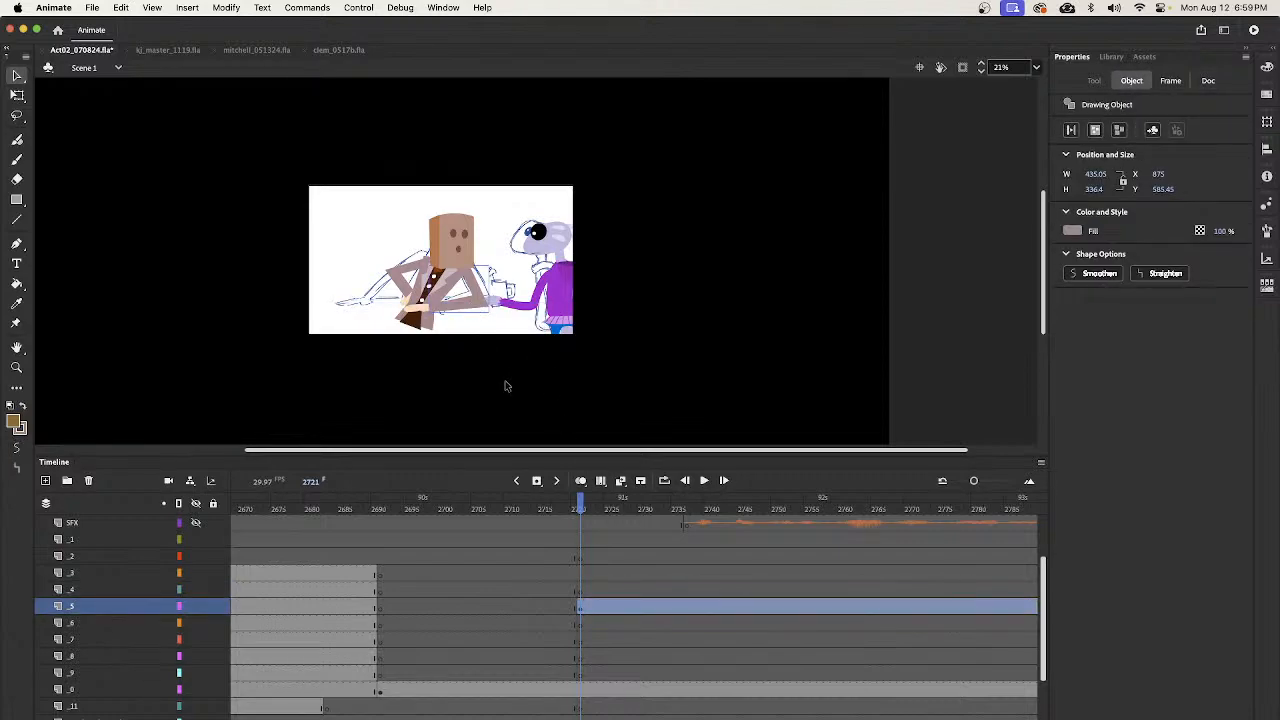
pyautogui.press('super+shift+v')
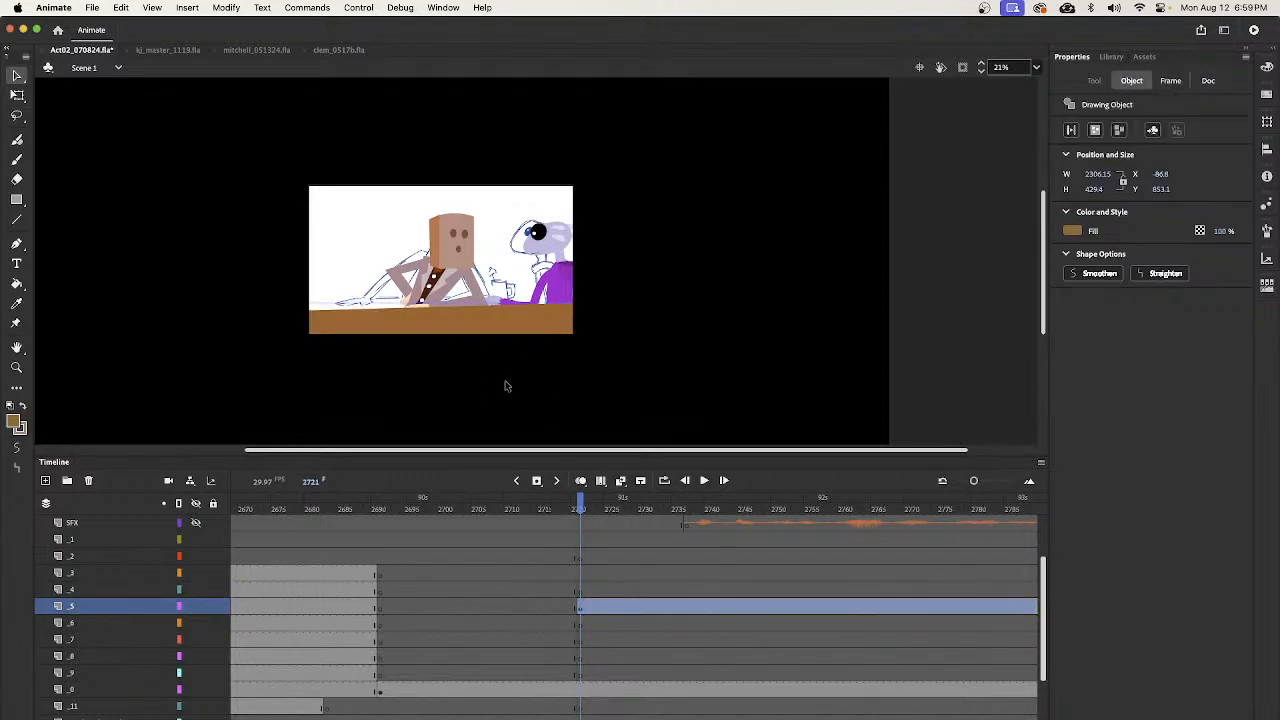
pyautogui.press('super+Down')
# - Move the alien's keyframe at frame 2690 from layer _0 up to layer _3 so the alien sits in front of the counter
pyautogui.click(579, 695)
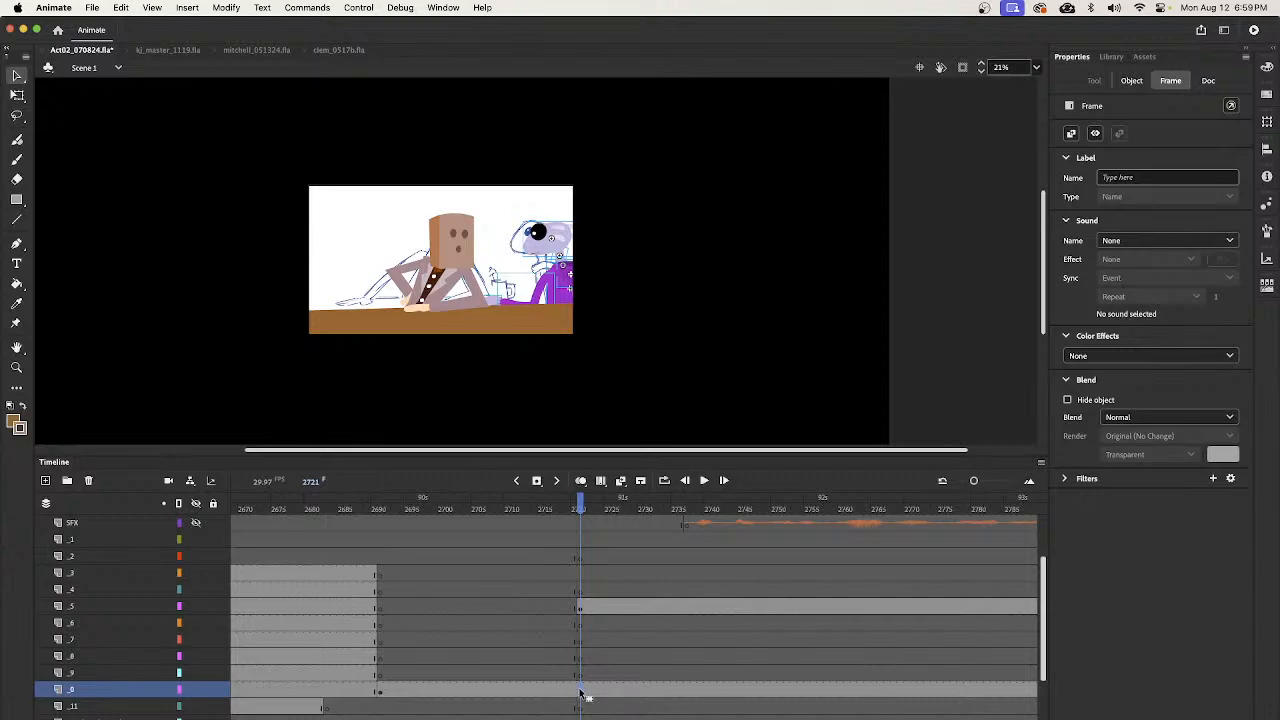
pyautogui.click(380, 697)
pyautogui.moveTo(384, 699); pyautogui.dragTo(389, 578)
pyautogui.click(400, 675)
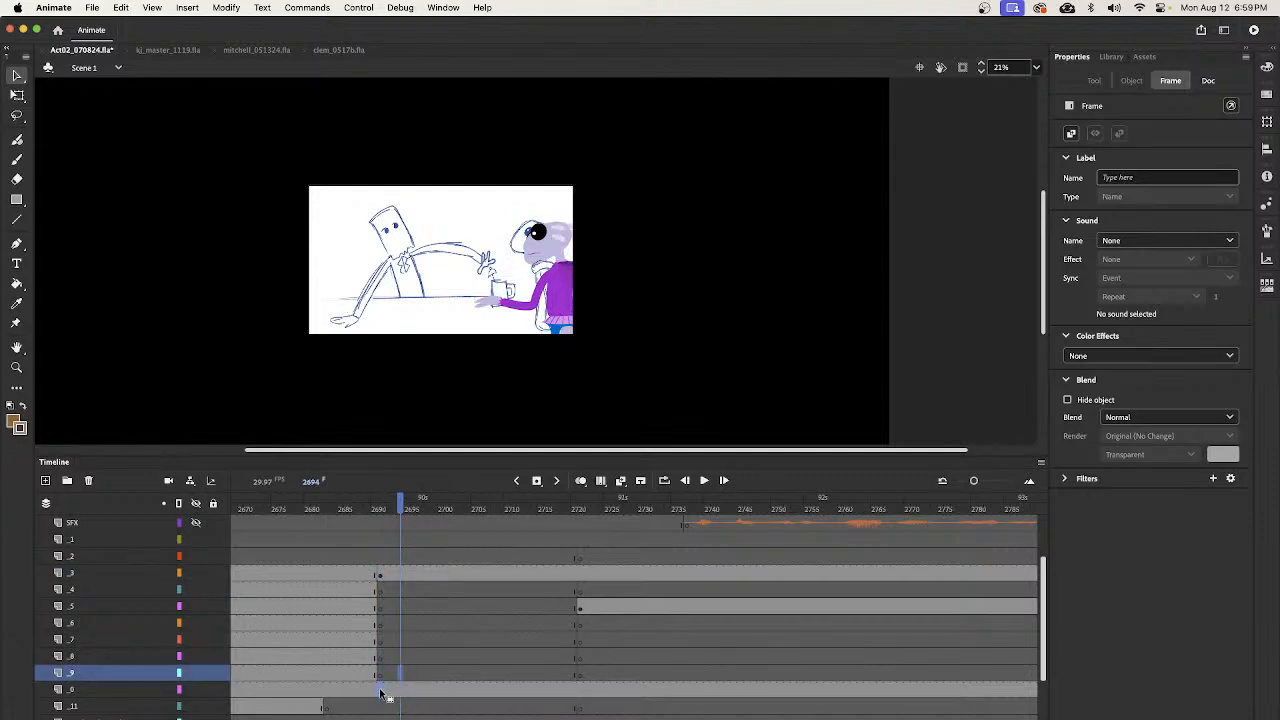
pyautogui.click(380, 691)
pyautogui.moveTo(381, 508); pyautogui.dragTo(596, 634)
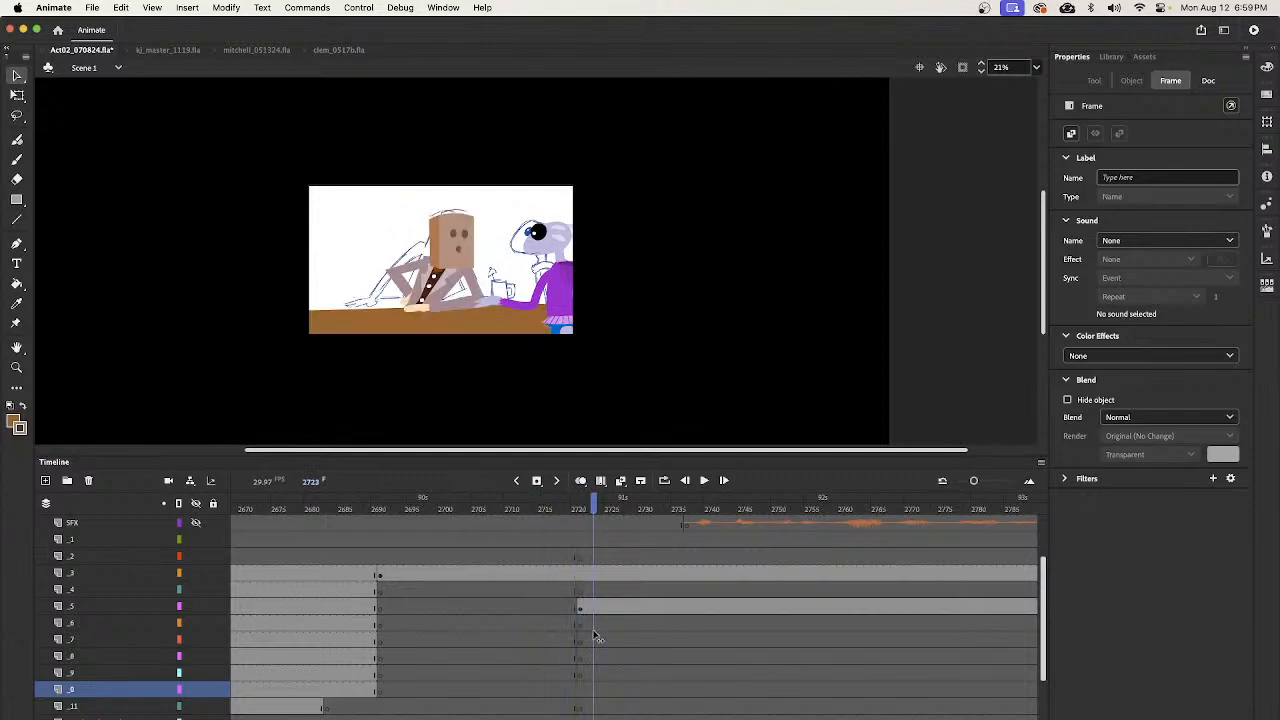
# - Shift the bartender artwork on layer _5 at frame 2721 left, farther from the alien
pyautogui.click(580, 575)
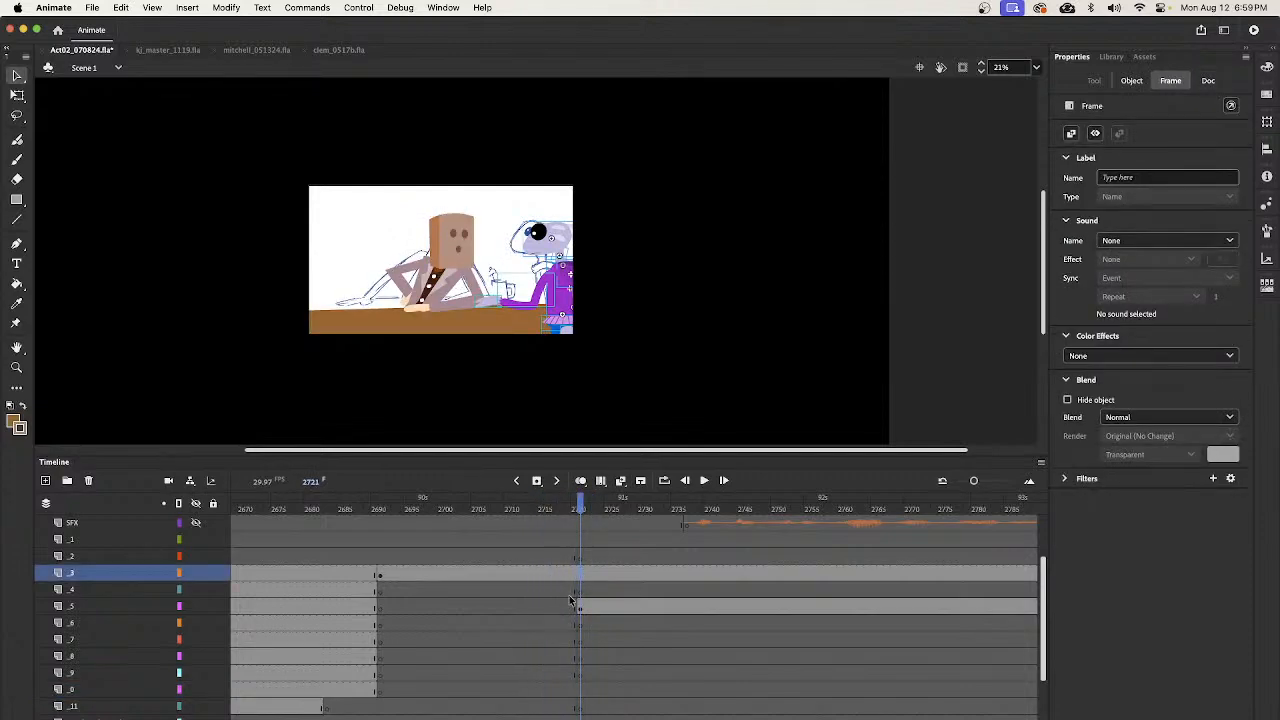
pyautogui.click(578, 609)
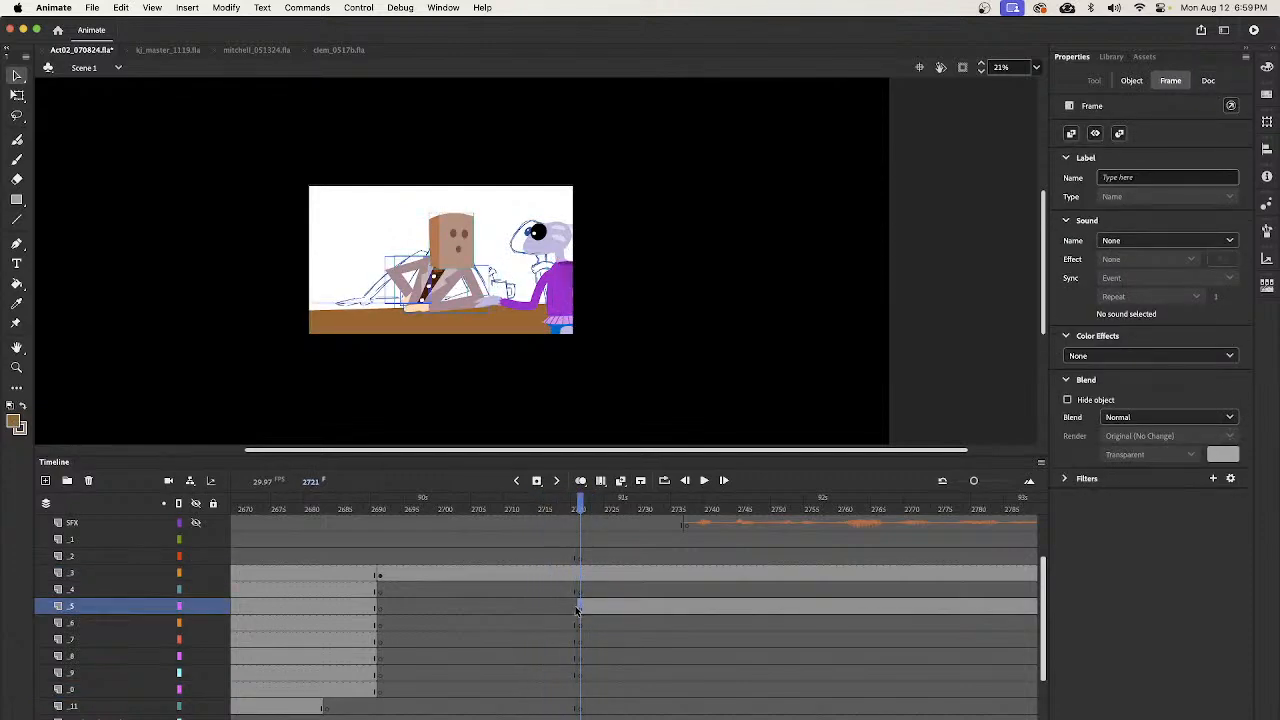
pyautogui.hotkey('shift', 'Left')
pyautogui.hotkey('shift', 'Left')
pyautogui.hotkey('shift', 'Left')
pyautogui.hotkey('shift', 'Left')
pyautogui.hotkey('shift', 'Left')
pyautogui.hotkey('shift', 'Left')
pyautogui.hotkey('shift', 'Left')
pyautogui.hotkey('shift', 'Left')
pyautogui.hotkey('shift', 'Left')
pyautogui.hotkey('shift', 'Left')
pyautogui.hotkey('shift', 'Left')
pyautogui.hotkey('shift', 'Left')
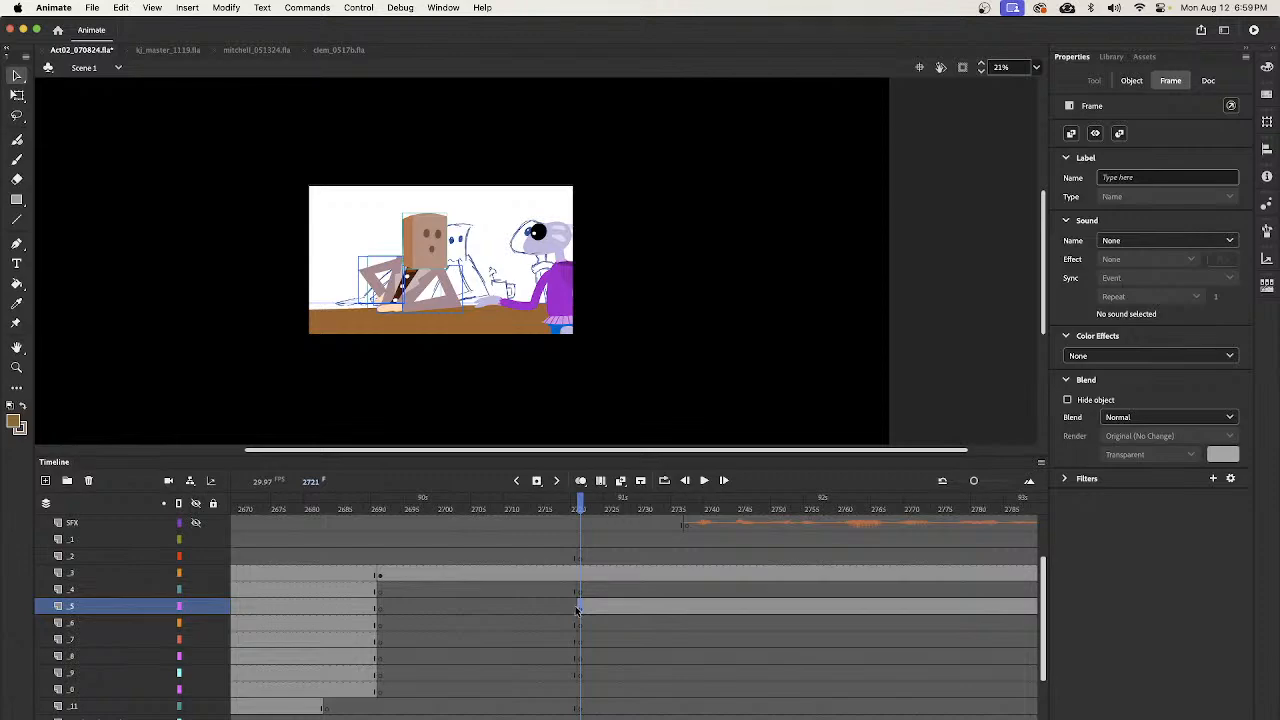
# - Insert blank keyframes at frame 2947, the start of the bag-head close-up, on empty layers _1 through _8
pyautogui.moveTo(578, 505)
pyautogui.mouseDown()
pyautogui.moveTo(323, 606)
pyautogui.moveTo(1020, 592)
pyautogui.moveTo(871, 610)
pyautogui.moveTo(1014, 615)
pyautogui.moveTo(867, 627)
pyautogui.mouseUp()
pyautogui.press('Return')
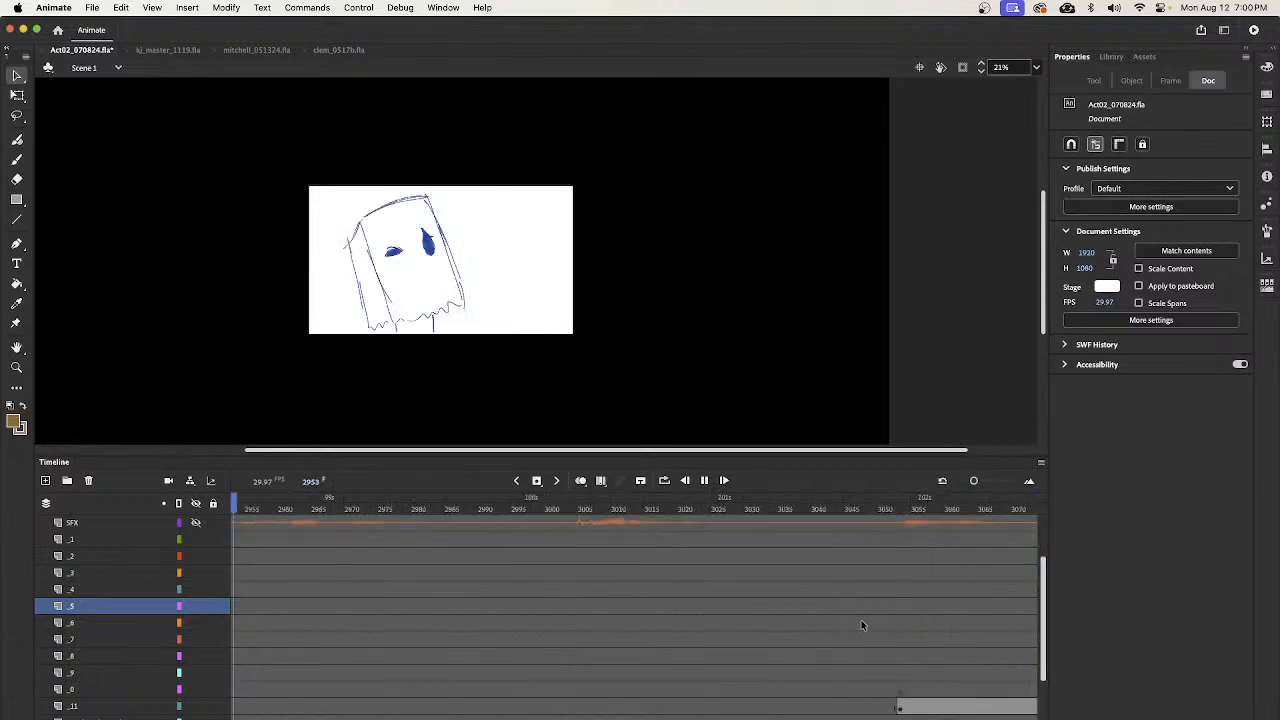
pyautogui.press('Return')
pyautogui.moveTo(1044, 580); pyautogui.dragTo(1043, 615)
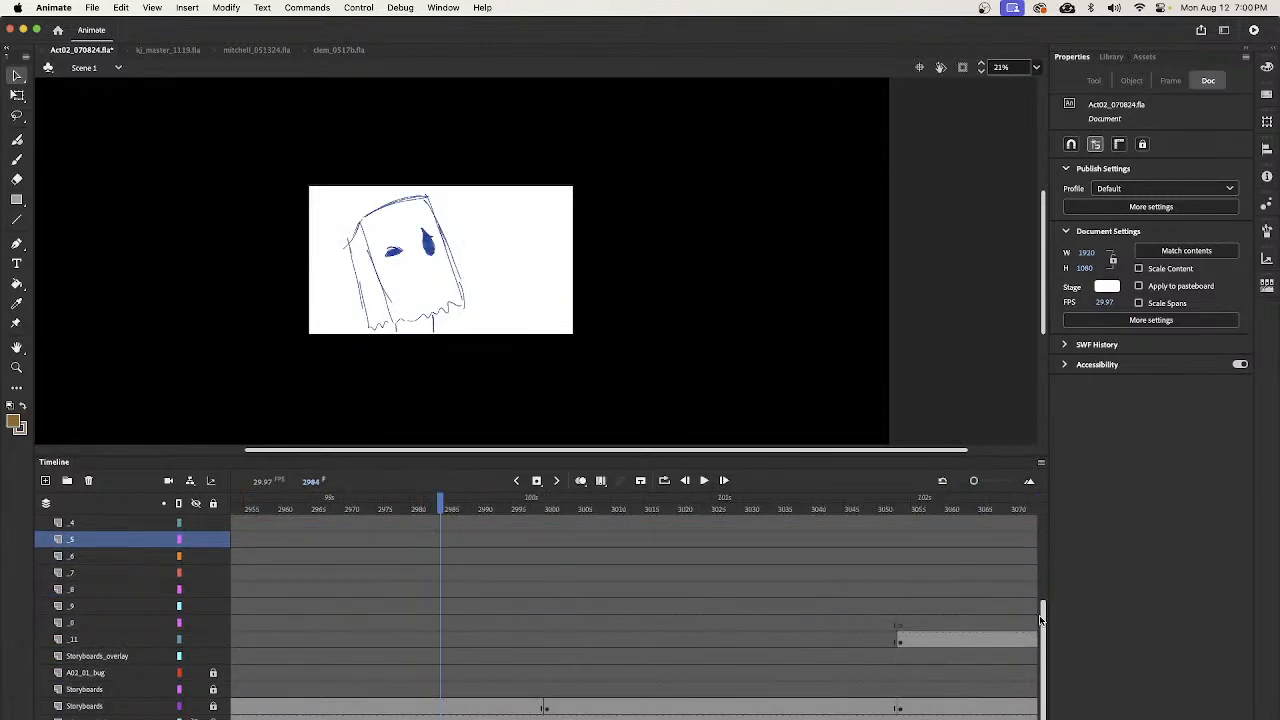
pyautogui.hscroll(-5, 640, 600)
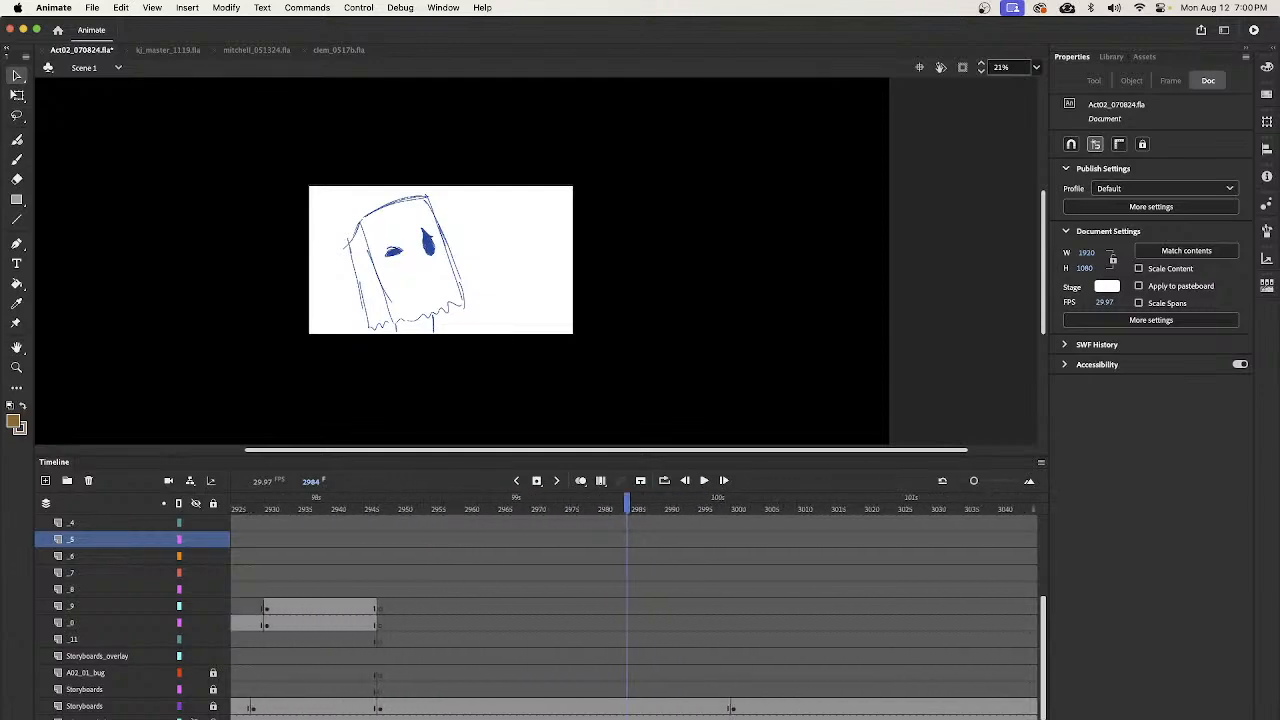
pyautogui.moveTo(656, 508); pyautogui.dragTo(410, 598)
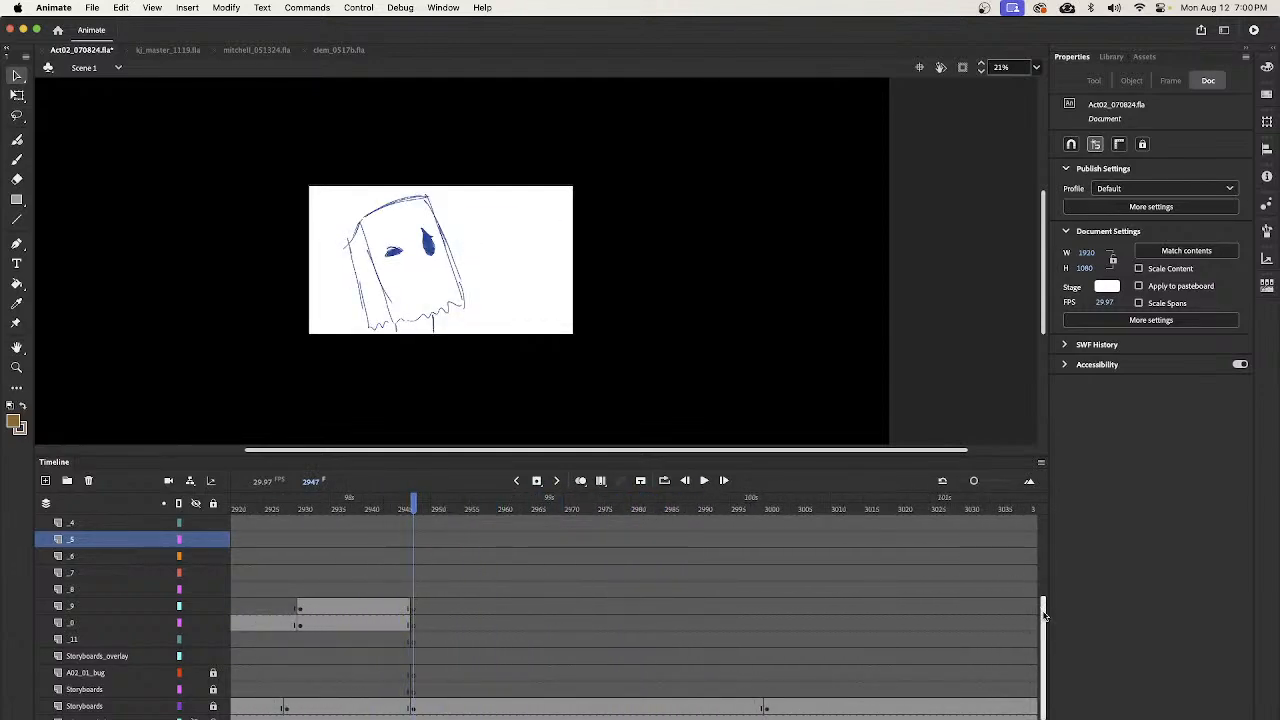
pyautogui.scroll(4, 745, 630)
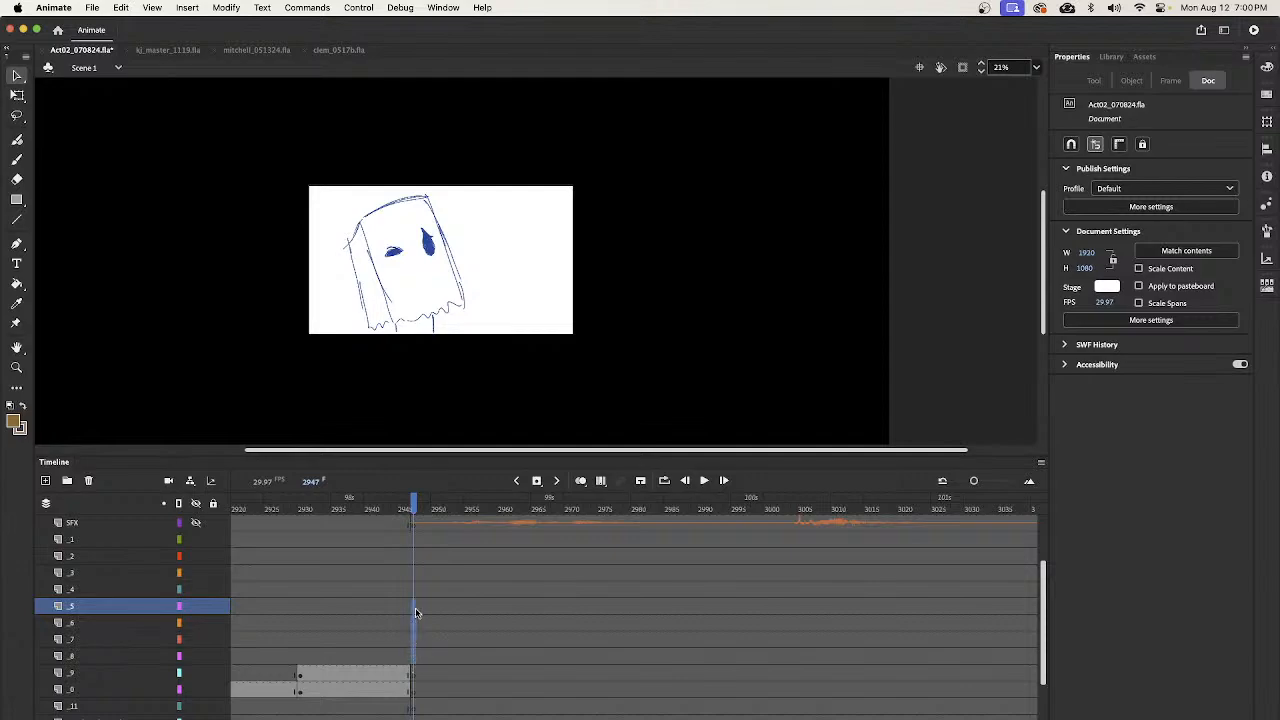
pyautogui.click(407, 541)
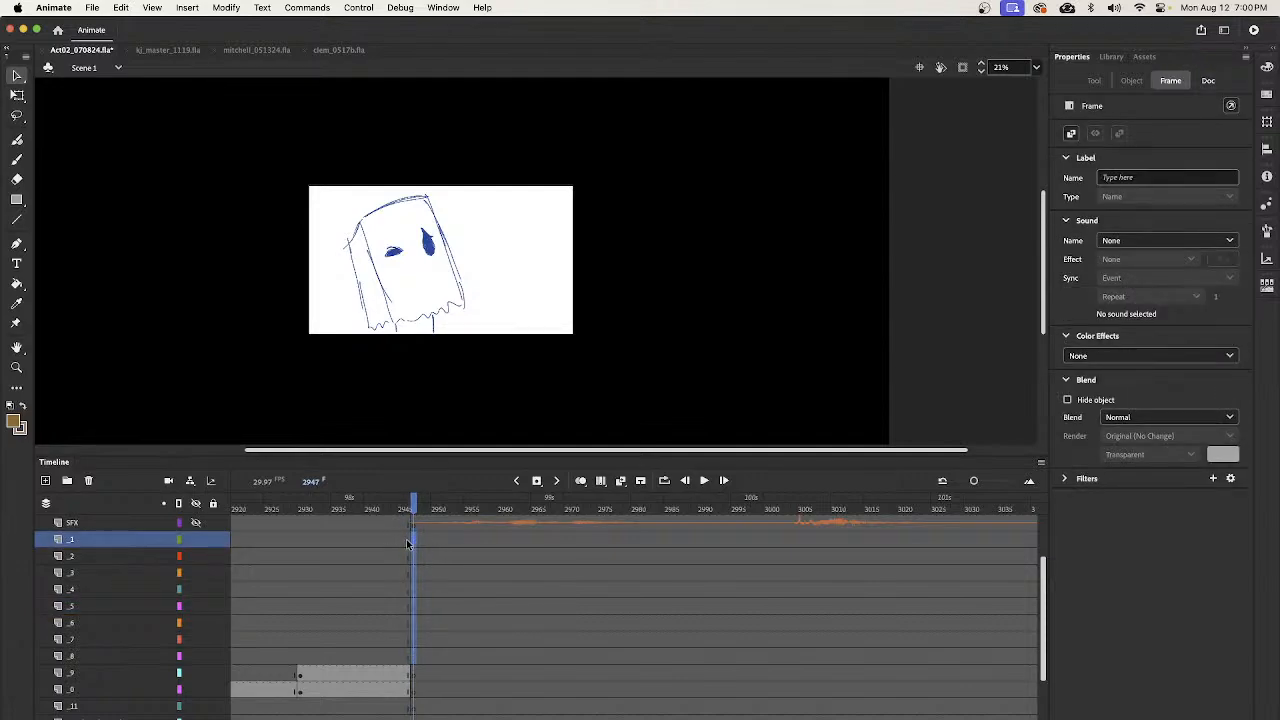
pyautogui.scroll(-3, 1041, 612)
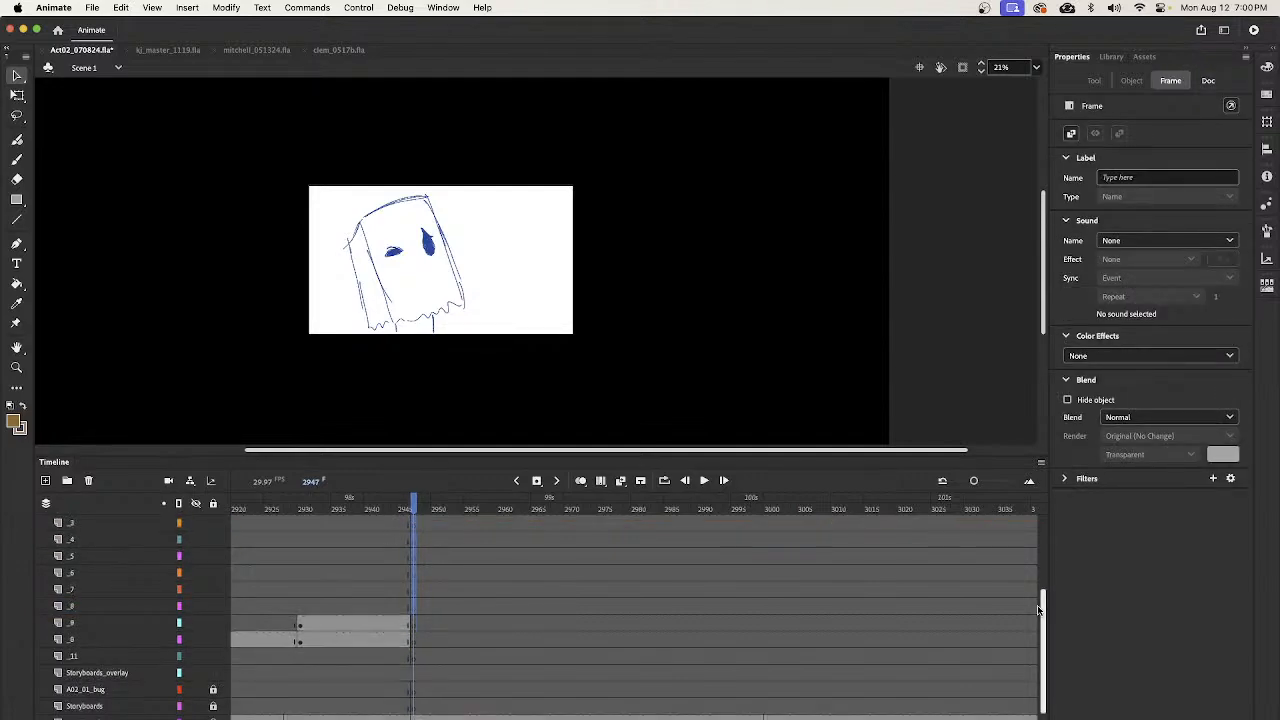
# - Insert blank keyframes at frame 3053 on the empty layers above and below layer _11
pyautogui.moveTo(436, 513)
pyautogui.mouseDown()
pyautogui.moveTo(543, 510)
pyautogui.moveTo(809, 580)
pyautogui.moveTo(755, 606)
pyautogui.moveTo(1020, 610)
pyautogui.moveTo(970, 632)
pyautogui.moveTo(392, 655)
pyautogui.moveTo(735, 678)
pyautogui.moveTo(720, 676)
pyautogui.mouseUp()
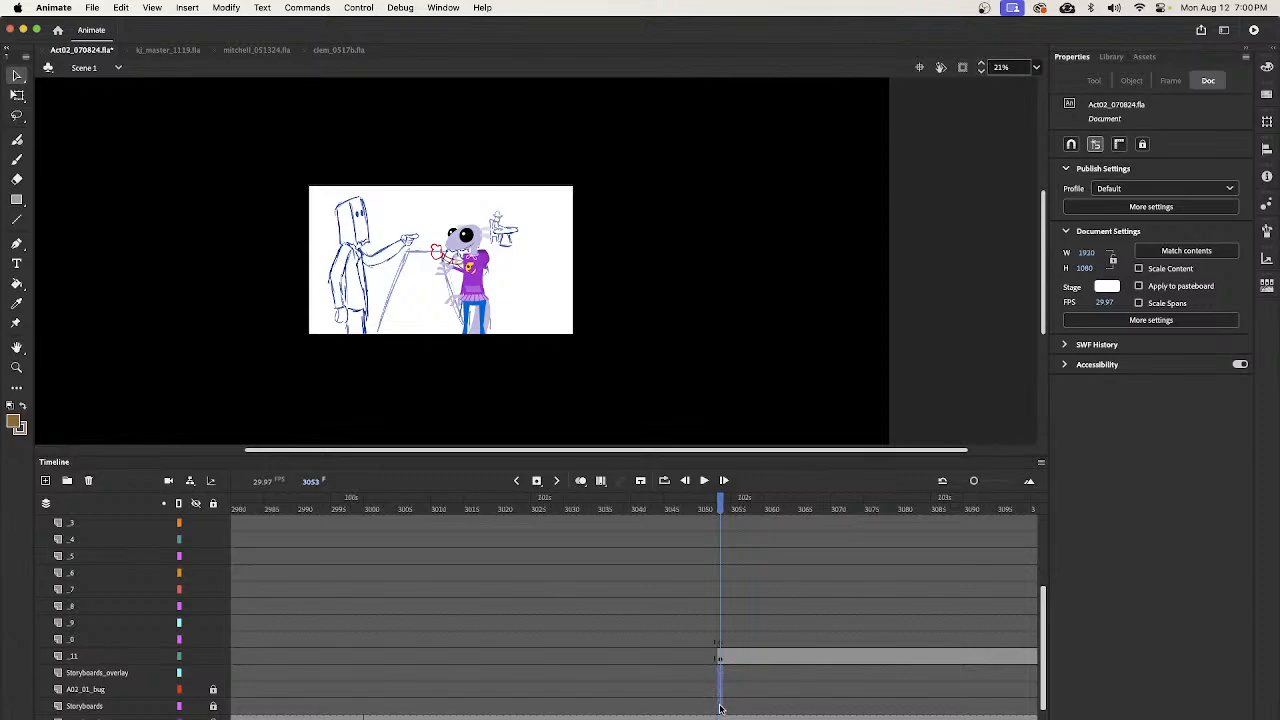
pyautogui.click(720, 705)
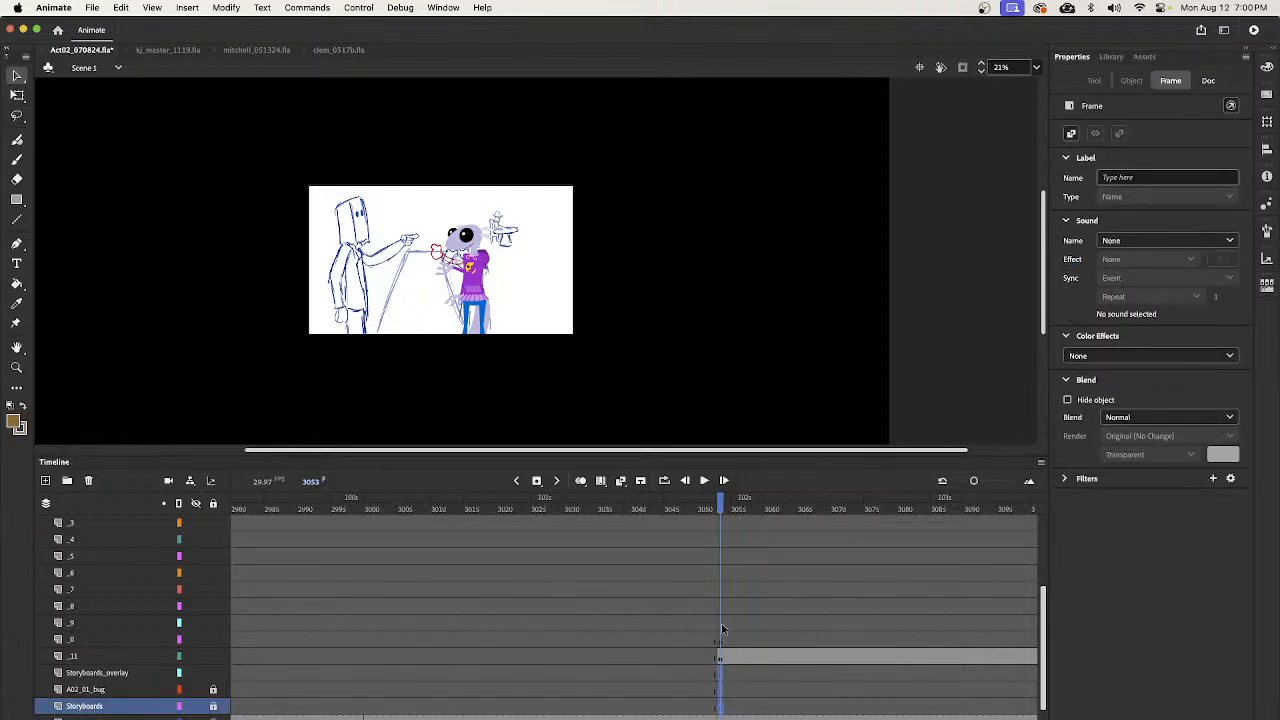
pyautogui.click(721, 524)
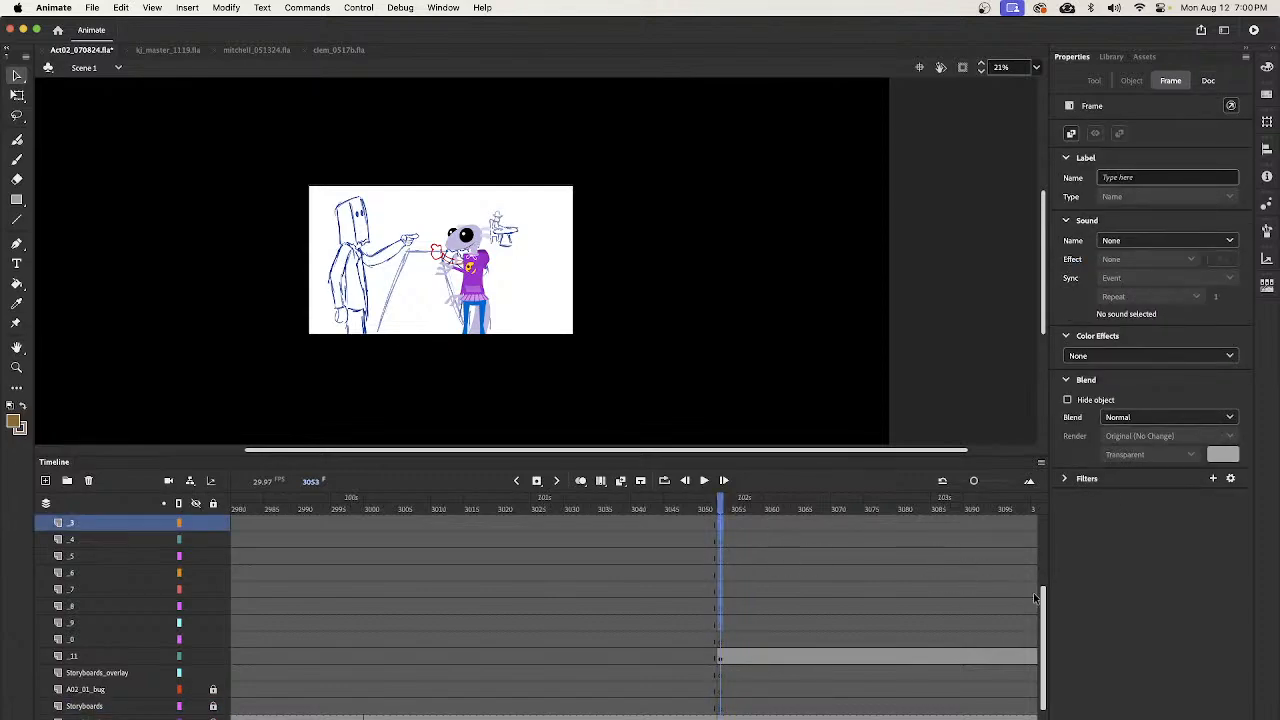
pyautogui.scroll(3, 745, 560)
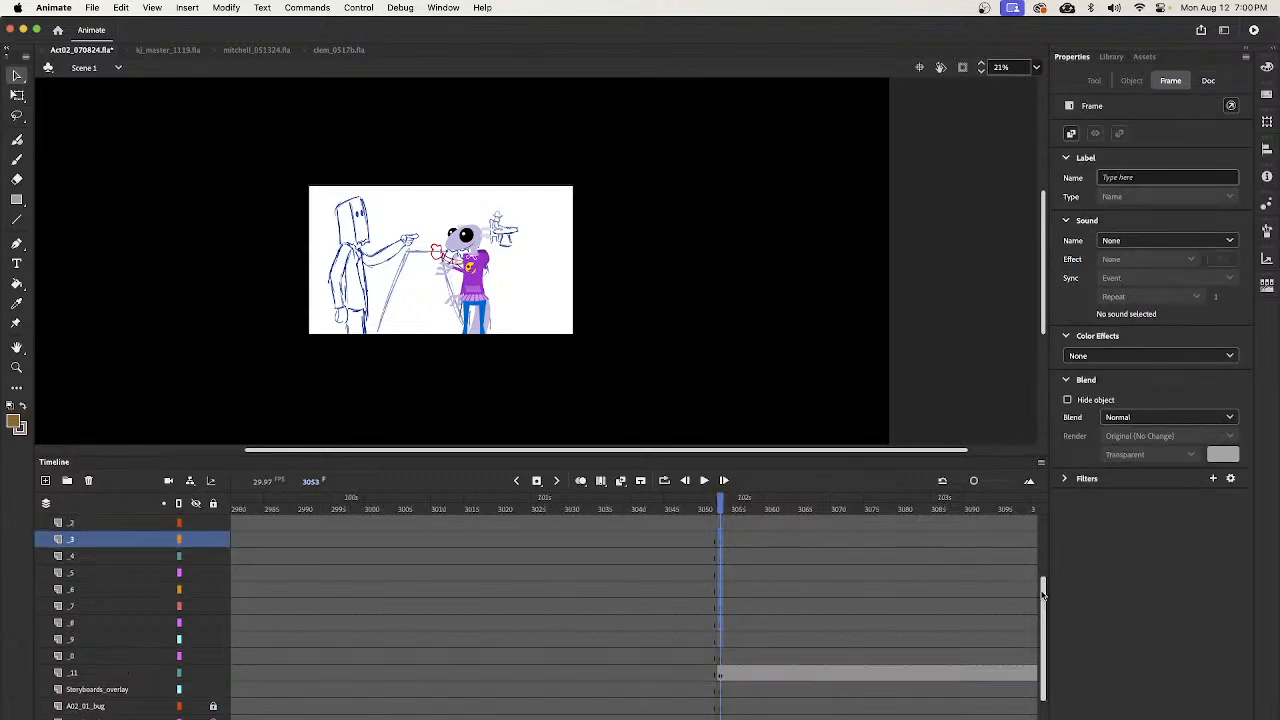
pyautogui.click(720, 556)
# - Copy the bartender close-up artwork from frame 2094, paste it on layer _4 at frame 2947, and move it beside the sketch
pyautogui.moveTo(720, 500)
pyautogui.mouseDown()
pyautogui.moveTo(385, 505)
pyautogui.moveTo(213, 580)
pyautogui.moveTo(860, 561)
pyautogui.moveTo(620, 586)
pyautogui.moveTo(190, 582)
pyautogui.moveTo(544, 617)
pyautogui.moveTo(326, 640)
pyautogui.moveTo(622, 657)
pyautogui.moveTo(718, 645)
pyautogui.moveTo(232, 640)
pyautogui.moveTo(228, 651)
pyautogui.moveTo(786, 658)
pyautogui.moveTo(763, 630)
pyautogui.mouseUp()
pyautogui.click(762, 626)
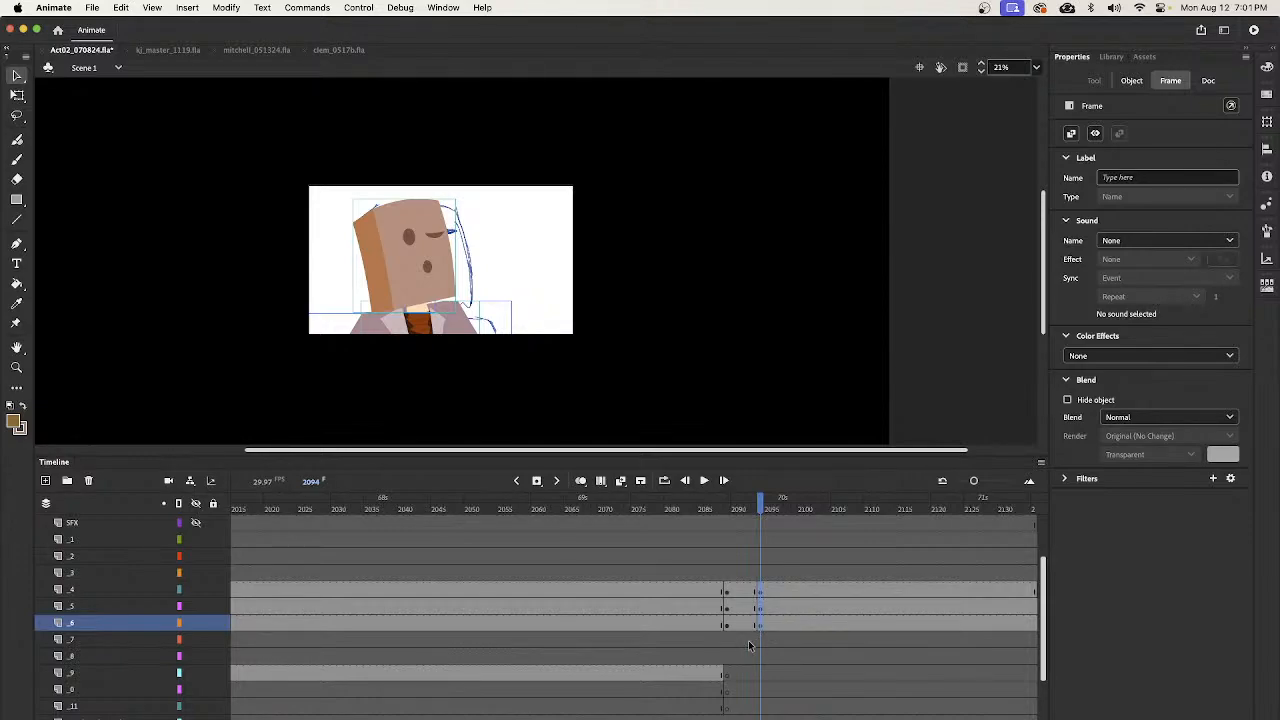
pyautogui.moveTo(748, 645)
pyautogui.mouseDown()
pyautogui.moveTo(791, 645)
pyautogui.moveTo(1080, 543)
pyautogui.moveTo(236, 610)
pyautogui.moveTo(574, 640)
pyautogui.moveTo(619, 658)
pyautogui.mouseUp()
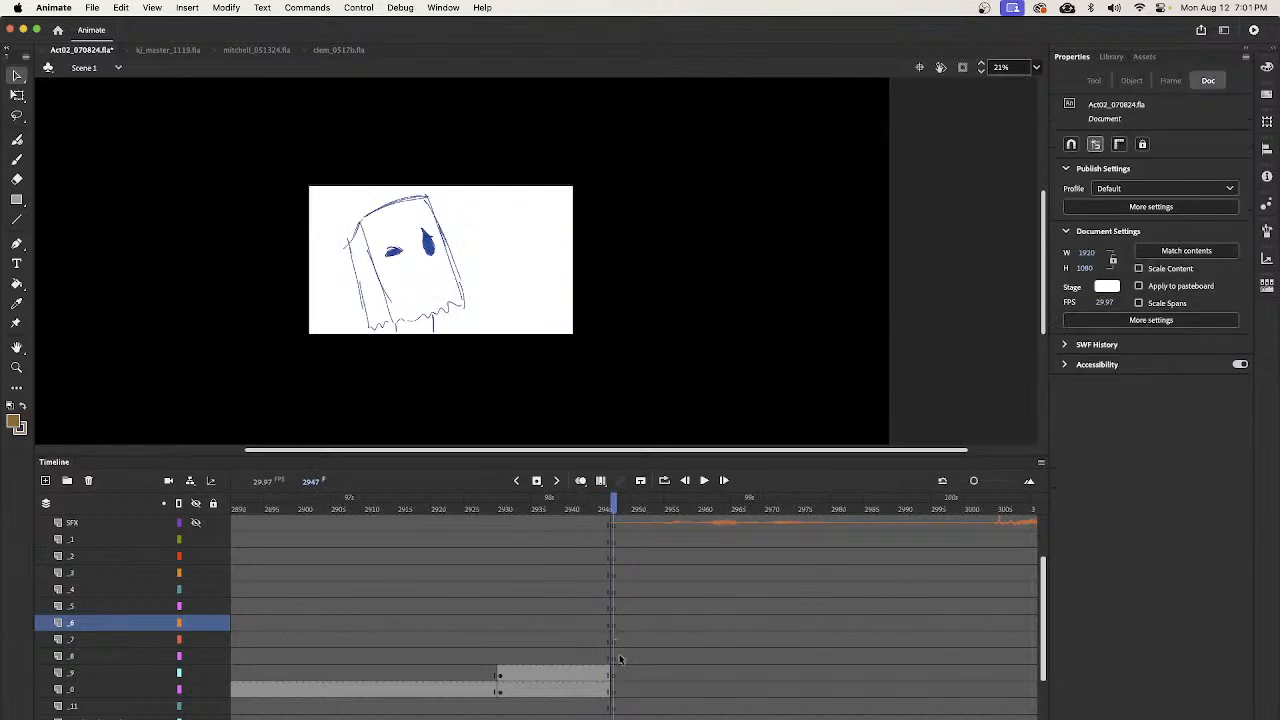
pyautogui.click(614, 594)
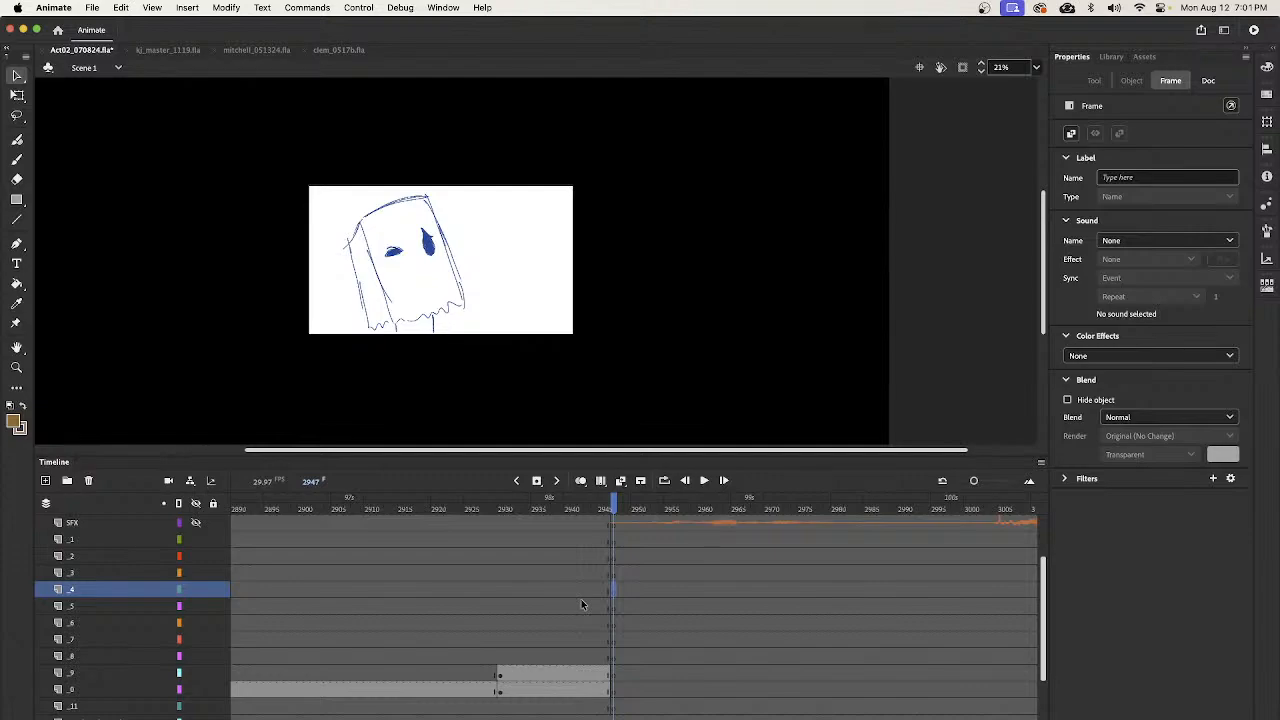
pyautogui.press('super+alt+v')
pyautogui.moveTo(468, 331); pyautogui.dragTo(556, 337)
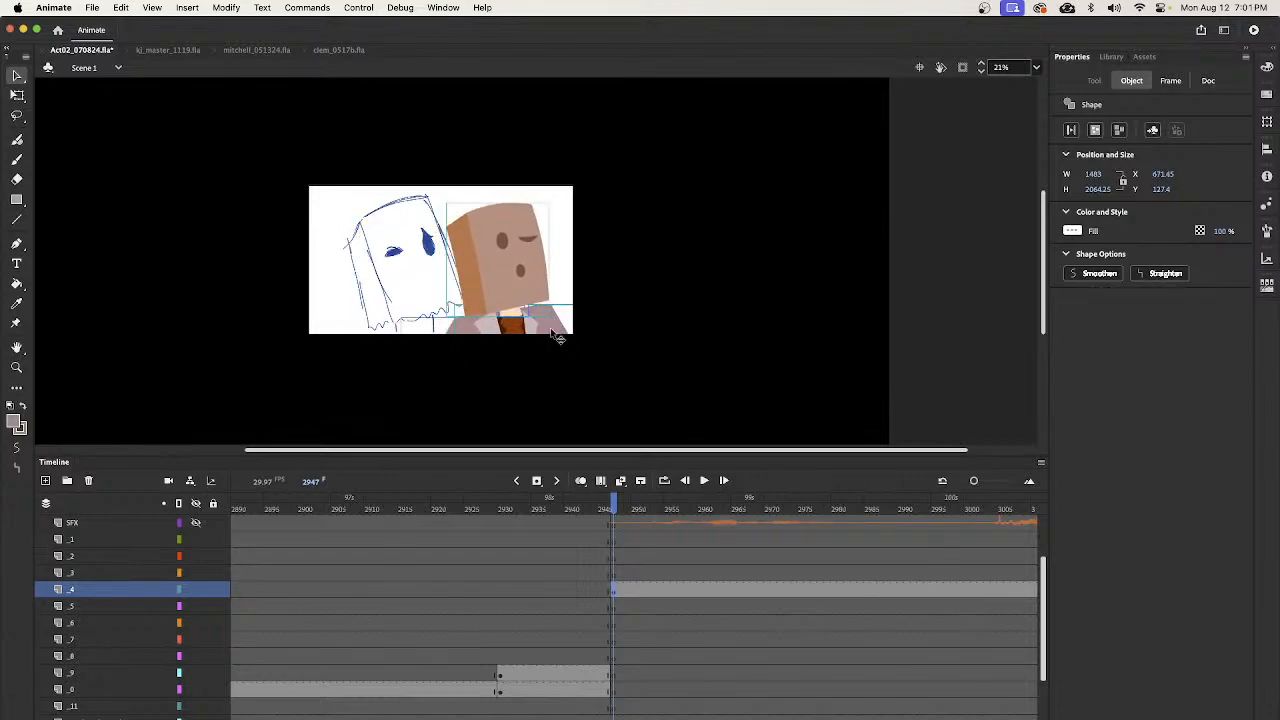
# - Swap the open and squinting eyes inside the bartender's face group at frame 2947 to match the sketch
pyautogui.click(621, 586)
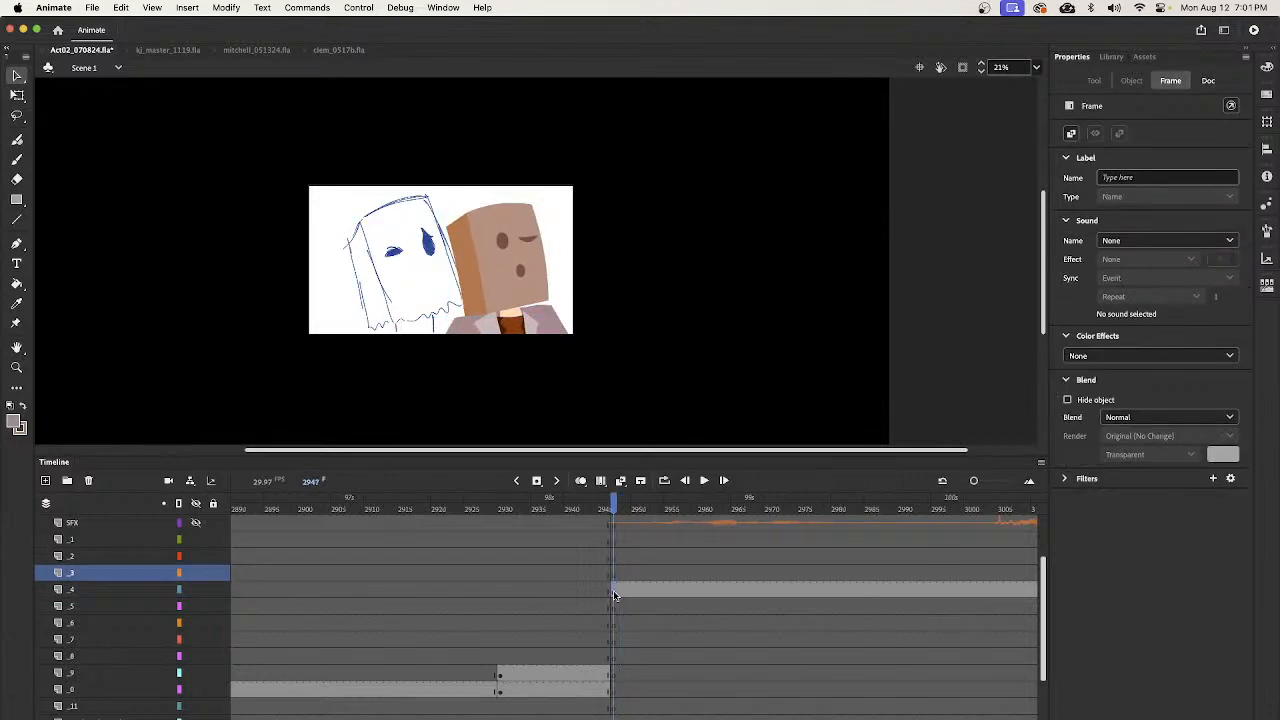
pyautogui.click(556, 245)
pyautogui.click(537, 271)
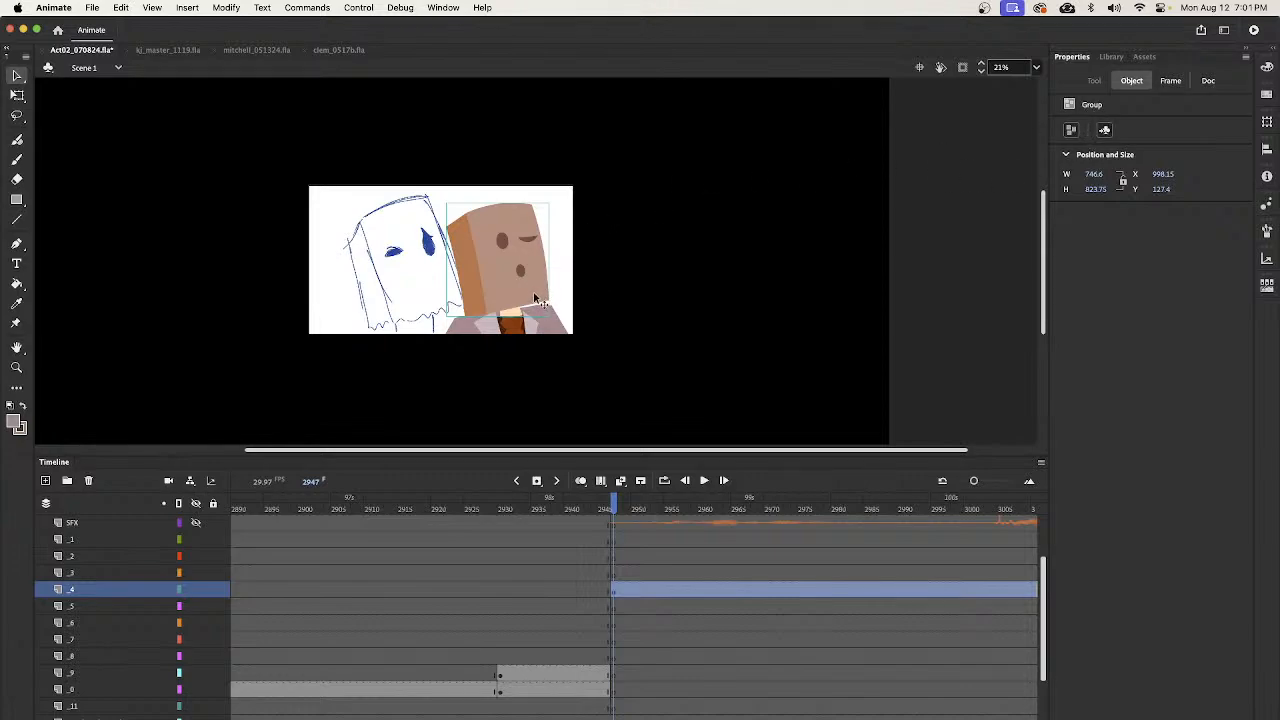
pyautogui.doubleClick(537, 300)
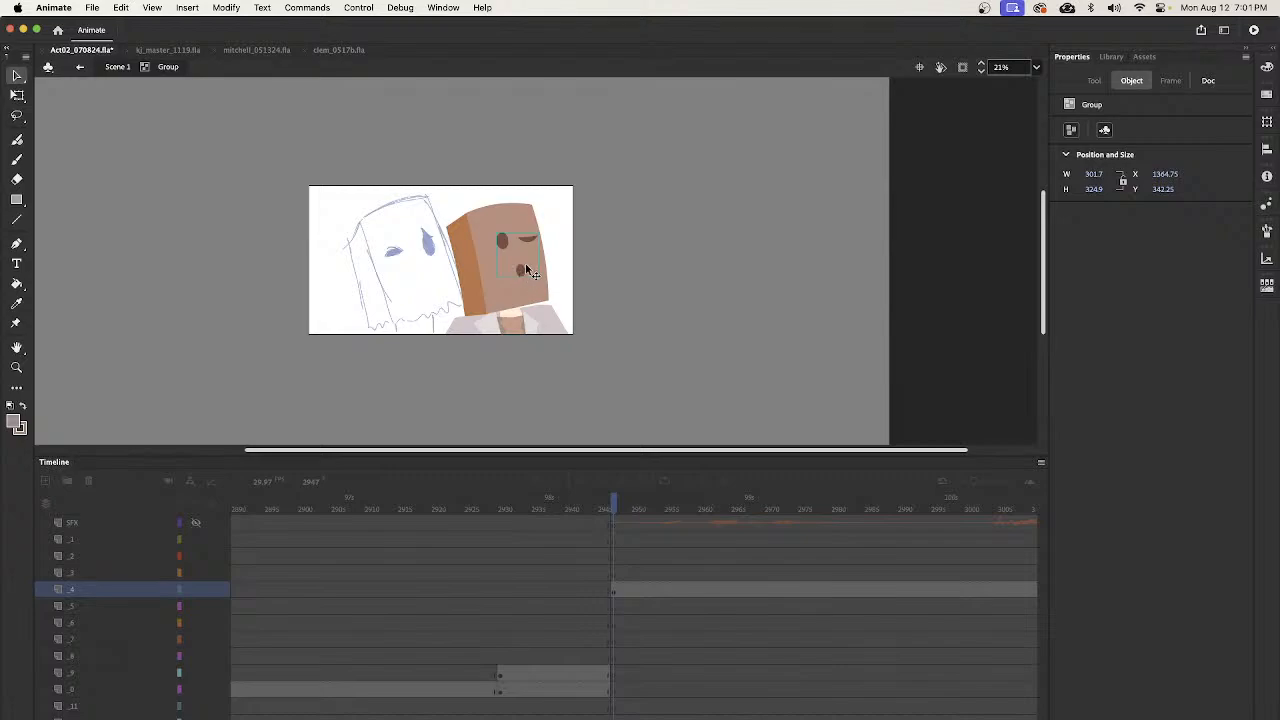
pyautogui.doubleClick(521, 272)
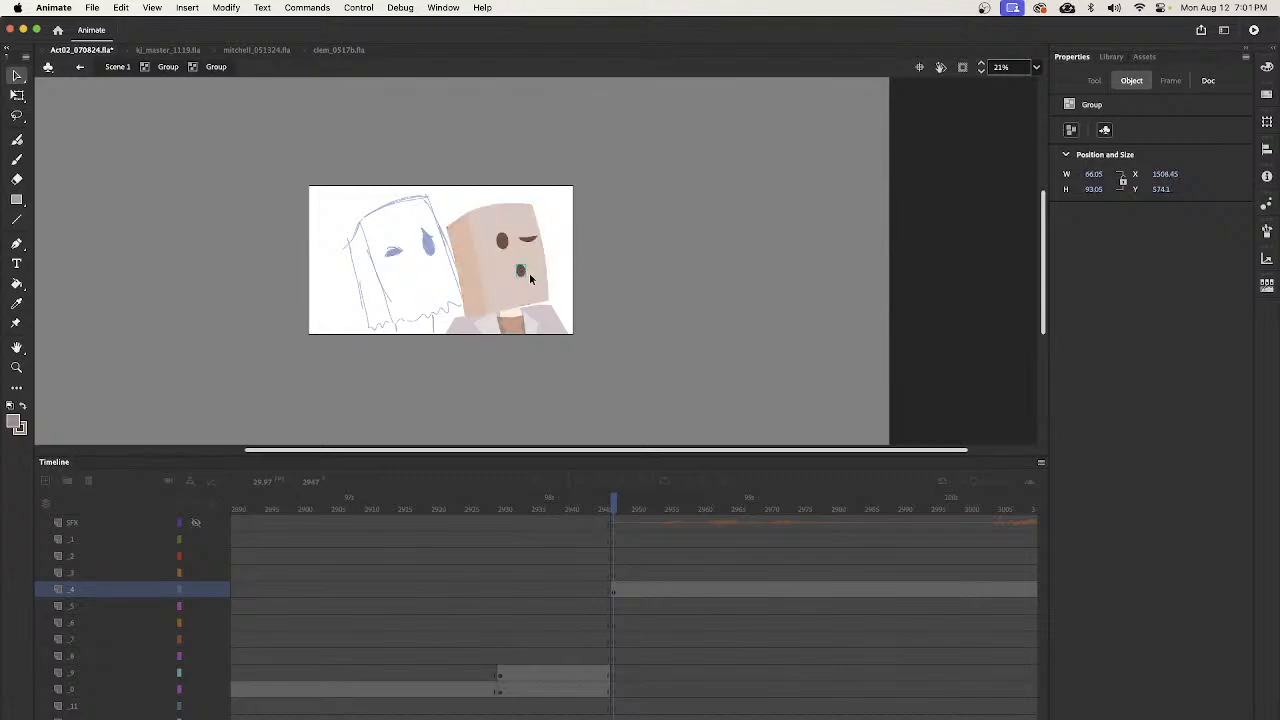
pyautogui.click(532, 242)
pyautogui.moveTo(532, 243); pyautogui.dragTo(502, 247)
pyautogui.click(503, 246)
# - Rotate the bartender's squinting eye slightly counterclockwise so its outer corner sits lower than its inner one
pyautogui.press('z')
pyautogui.moveTo(472, 193); pyautogui.dragTo(754, 363)
pyautogui.press('space')
pyautogui.press('v')
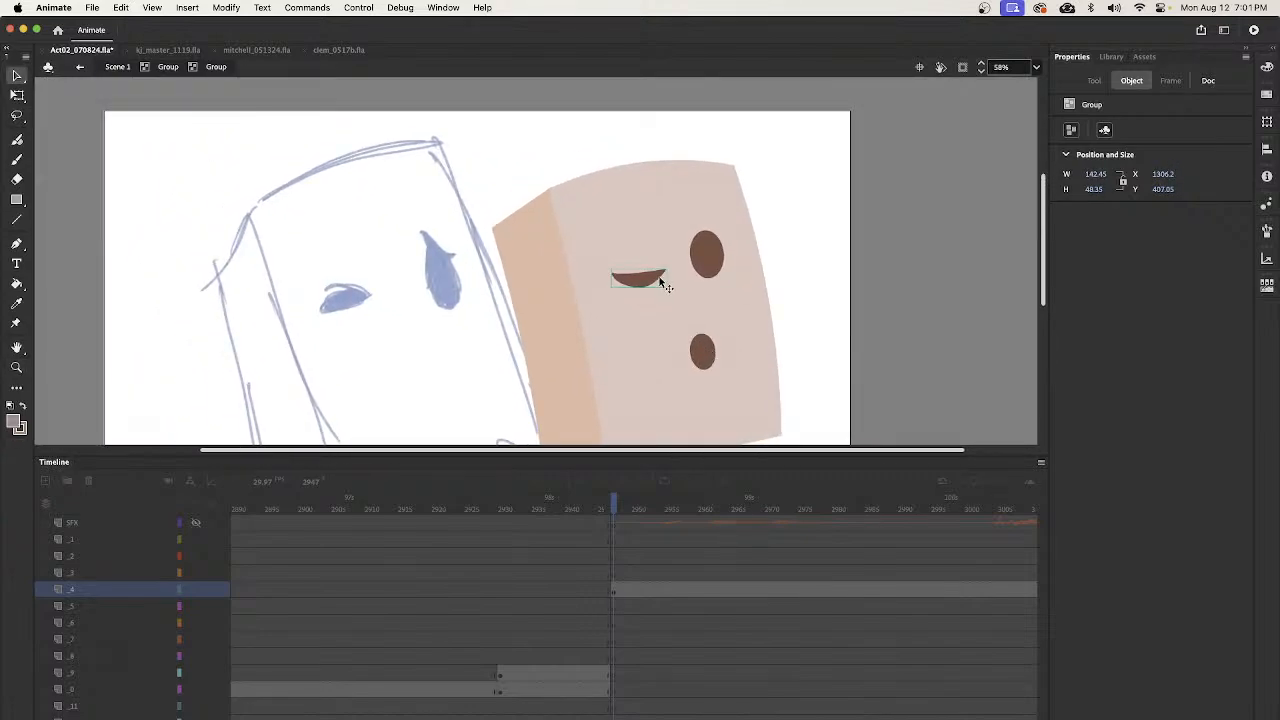
pyautogui.press('q')
pyautogui.moveTo(677, 277); pyautogui.dragTo(676, 266)
pyautogui.press('v')
# - Reshape the squinting eye into a pointed, half-closed form with a curved eyelid fold above it
pyautogui.doubleClick(636, 277)
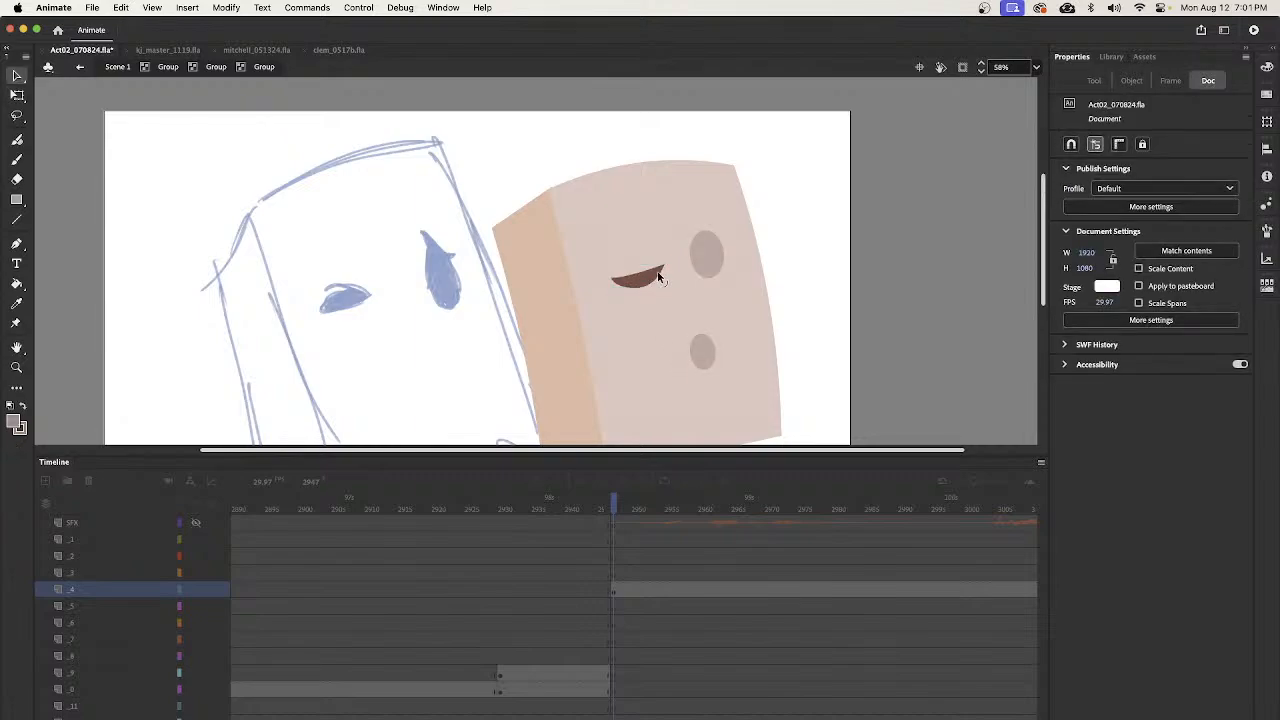
pyautogui.moveTo(646, 257)
pyautogui.mouseDown()
pyautogui.moveTo(630, 266)
pyautogui.moveTo(658, 265)
pyautogui.moveTo(624, 260)
pyautogui.moveTo(656, 268)
pyautogui.mouseUp()
pyautogui.moveTo(631, 273); pyautogui.dragTo(635, 266)
pyautogui.moveTo(613, 283); pyautogui.dragTo(609, 286)
pyautogui.moveTo(638, 287); pyautogui.dragTo(648, 280)
pyautogui.moveTo(631, 286); pyautogui.dragTo(656, 281)
pyautogui.moveTo(647, 285); pyautogui.dragTo(650, 305)
pyautogui.moveTo(660, 273); pyautogui.dragTo(663, 273)
# - Nudge the bartender's open eye slightly right and pull two pointed tips out of its upper edge
pyautogui.doubleClick(716, 293)
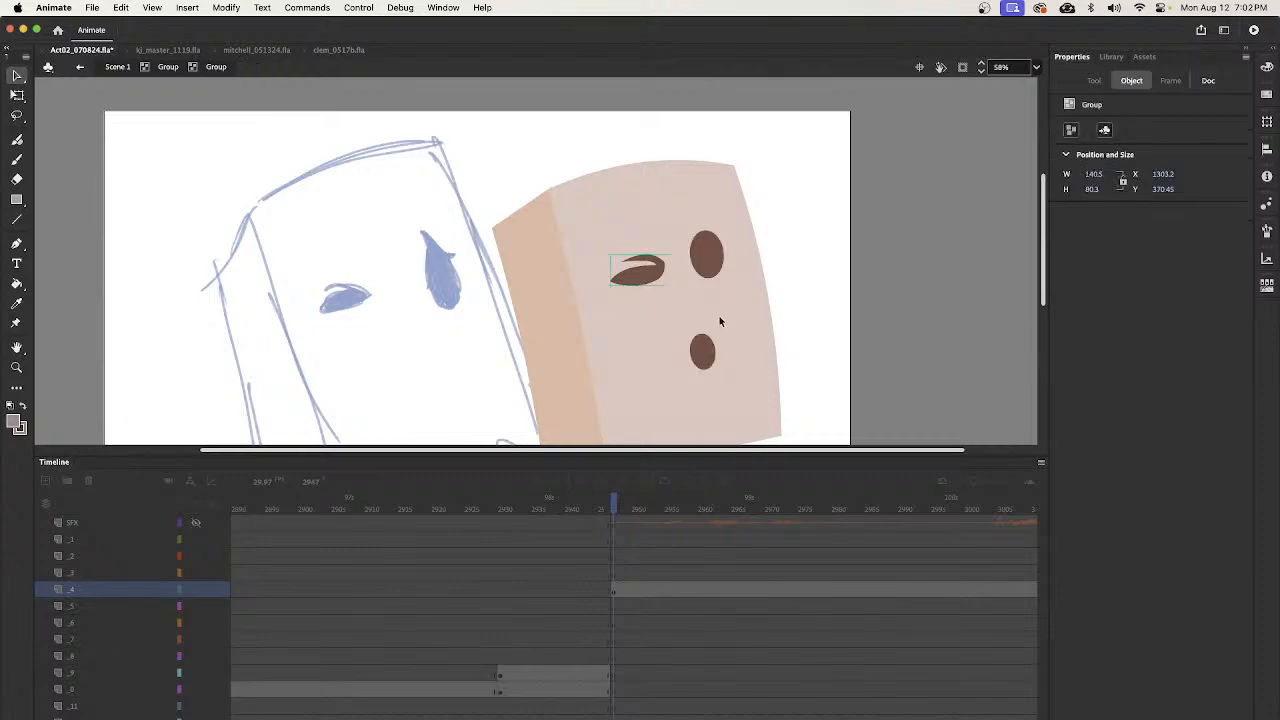
pyautogui.moveTo(707, 258); pyautogui.dragTo(712, 263)
pyautogui.doubleClick(713, 260)
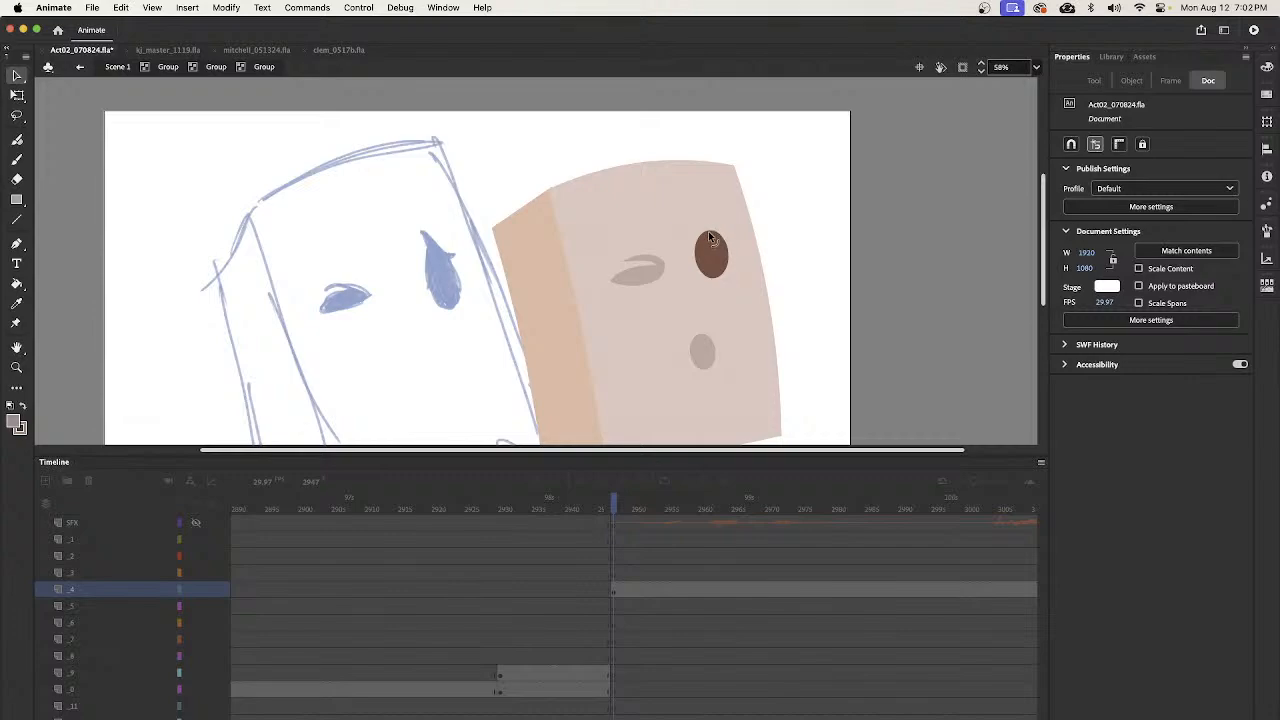
pyautogui.moveTo(703, 231); pyautogui.dragTo(701, 219)
pyautogui.moveTo(722, 240); pyautogui.dragTo(730, 242)
pyautogui.click(723, 241)
pyautogui.click(727, 236)
# - Curve the open eye's two tips into one sweeping upper lid line and return to Scene 1
pyautogui.press('z')
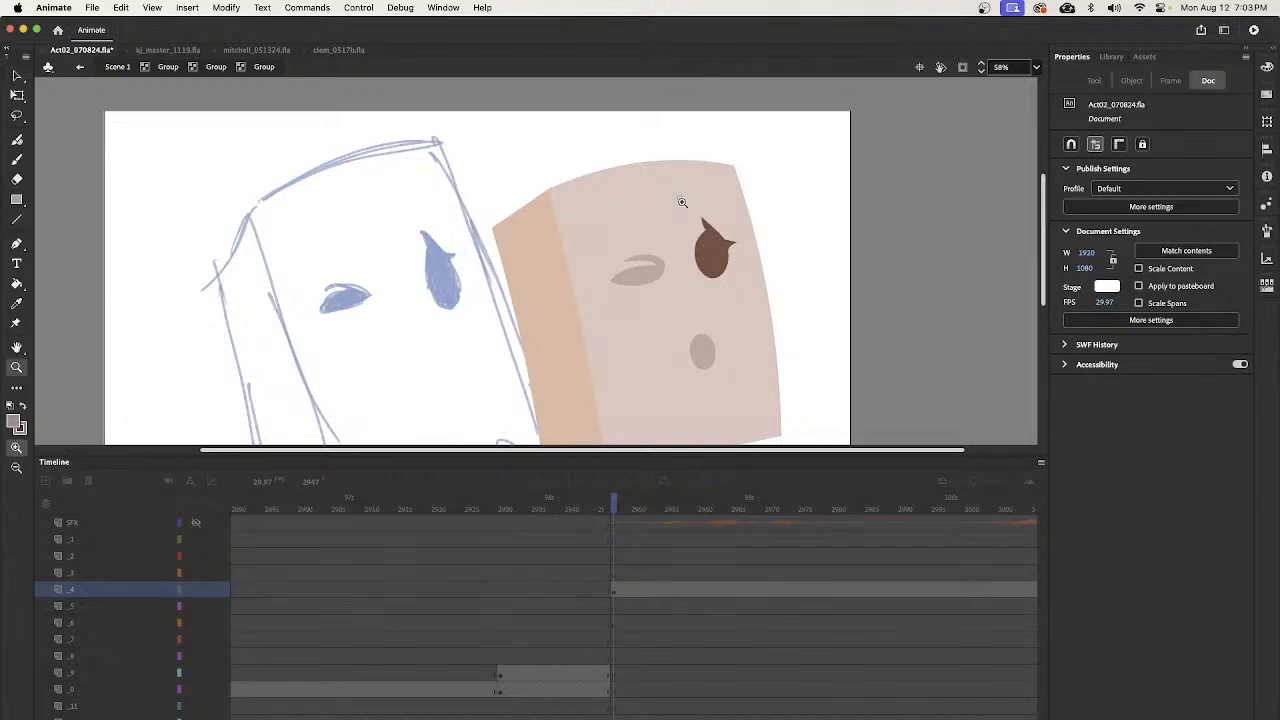
pyautogui.click(727, 289)
pyautogui.click(757, 274)
pyautogui.press('v')
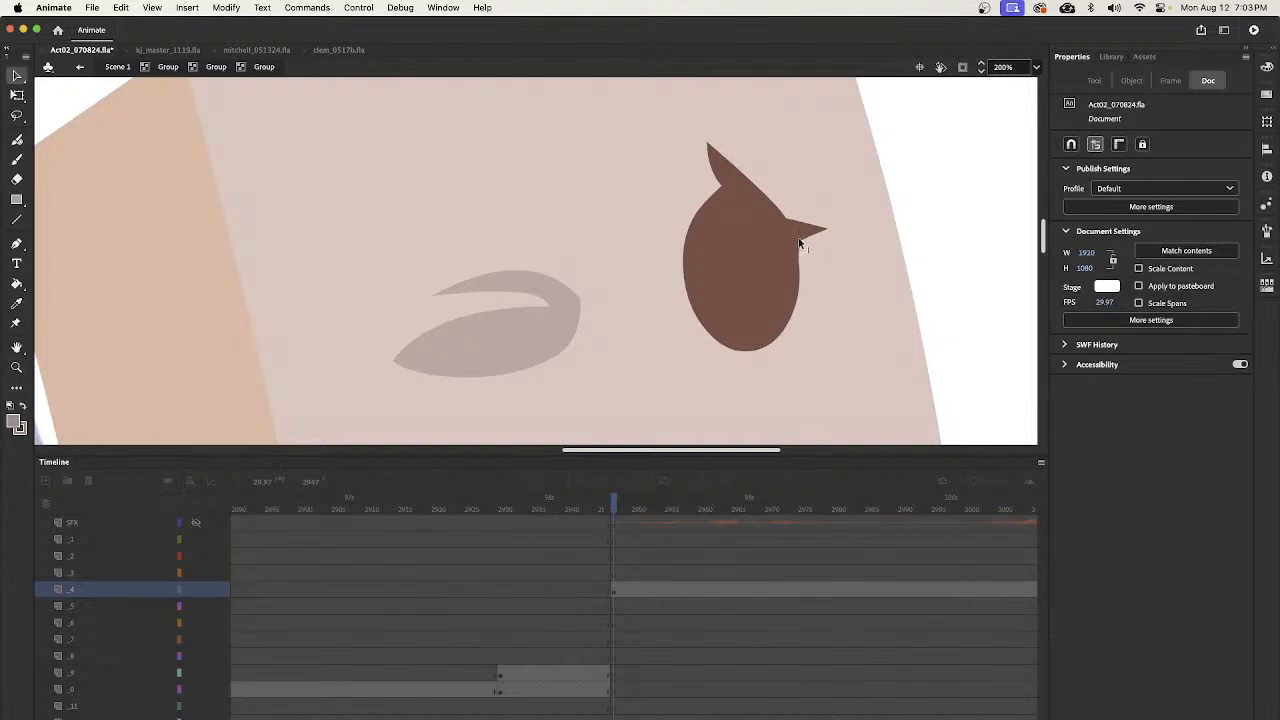
pyautogui.moveTo(811, 236); pyautogui.dragTo(798, 223)
pyautogui.moveTo(708, 146); pyautogui.dragTo(708, 153)
pyautogui.moveTo(818, 232); pyautogui.dragTo(816, 228)
pyautogui.press('z')
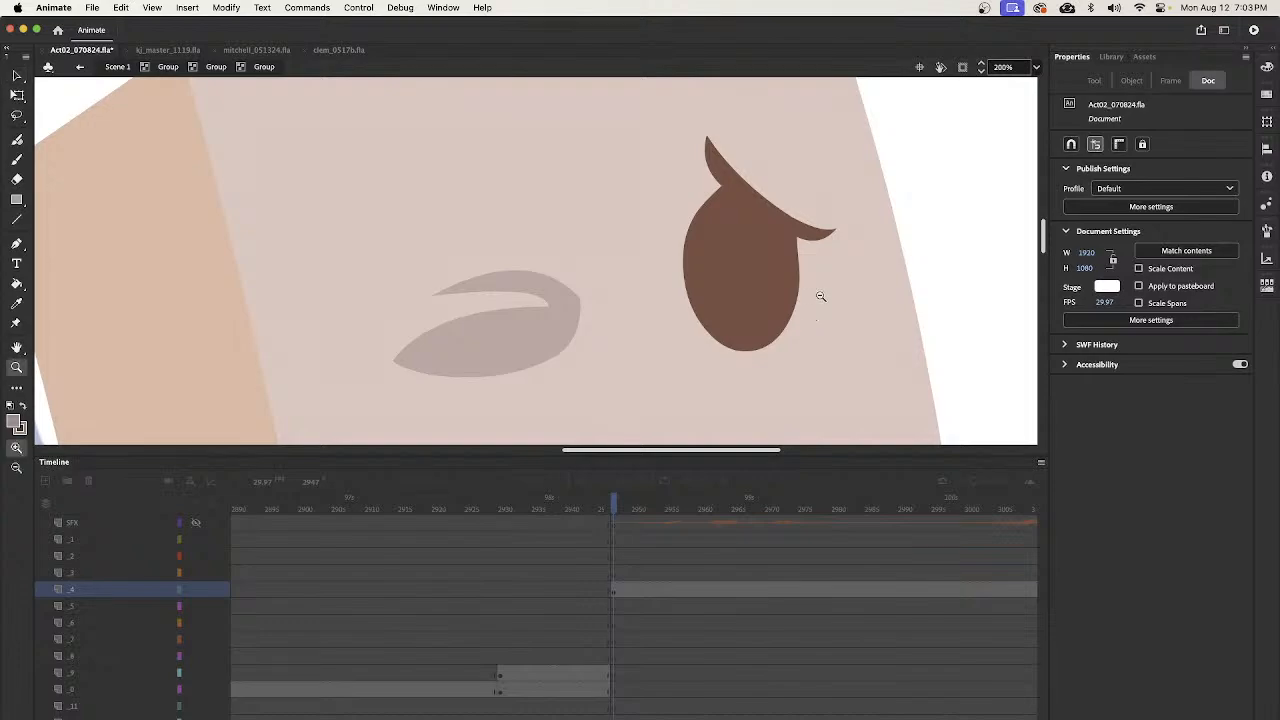
pyautogui.keyDown('alt'); pyautogui.click(818, 294); pyautogui.keyUp('alt')
pyautogui.keyDown('alt'); pyautogui.click(732, 306); pyautogui.keyUp('alt')
pyautogui.keyDown('alt'); pyautogui.click(643, 320); pyautogui.keyUp('alt')
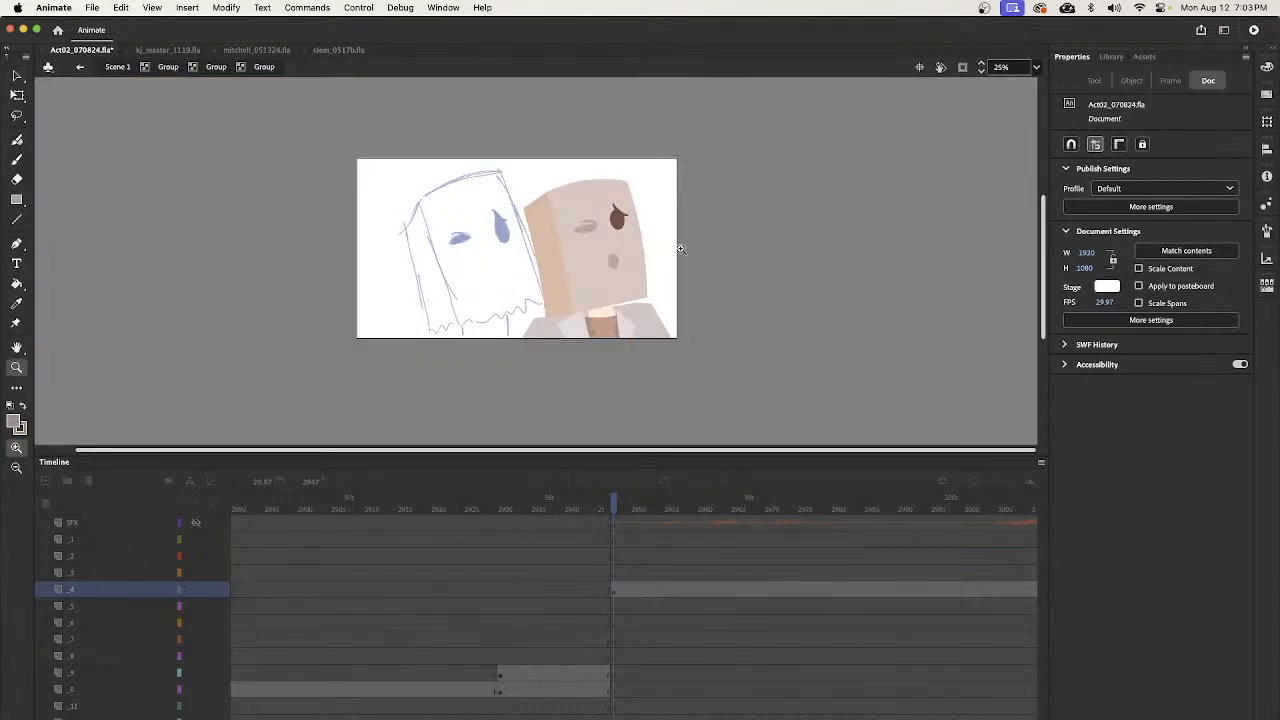
pyautogui.press('v')
pyautogui.doubleClick(652, 241)
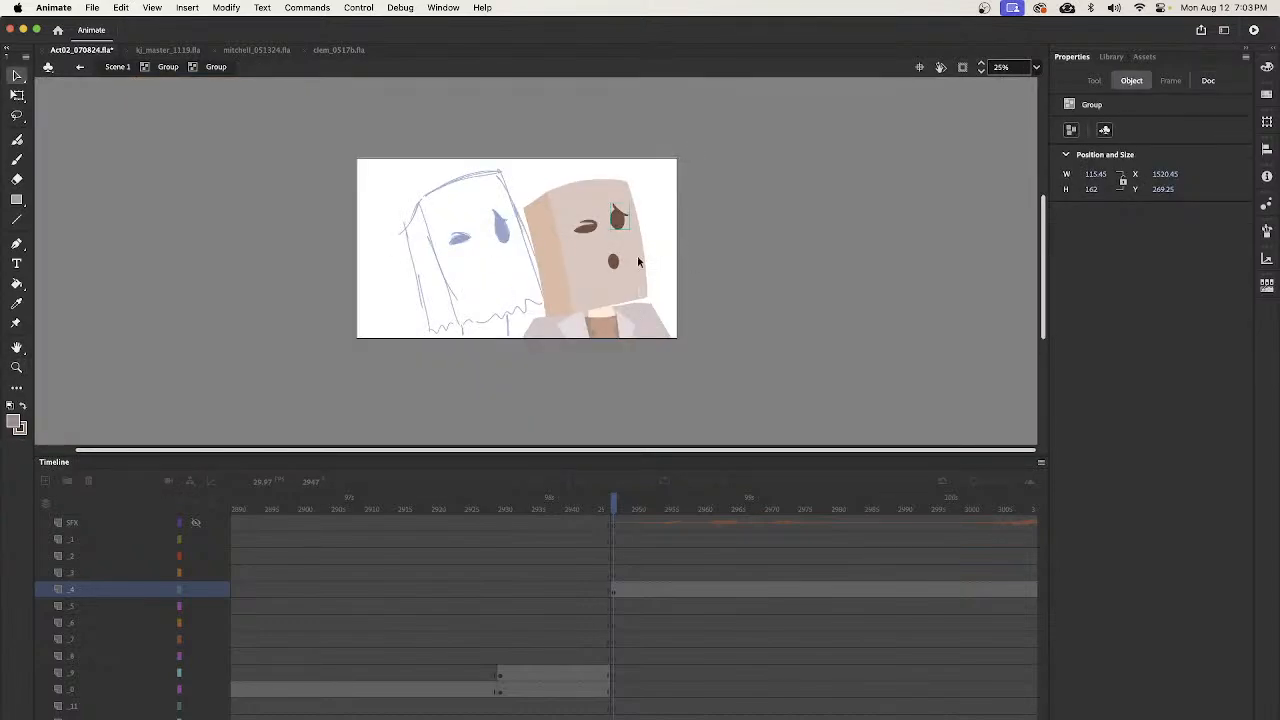
pyautogui.doubleClick(662, 246)
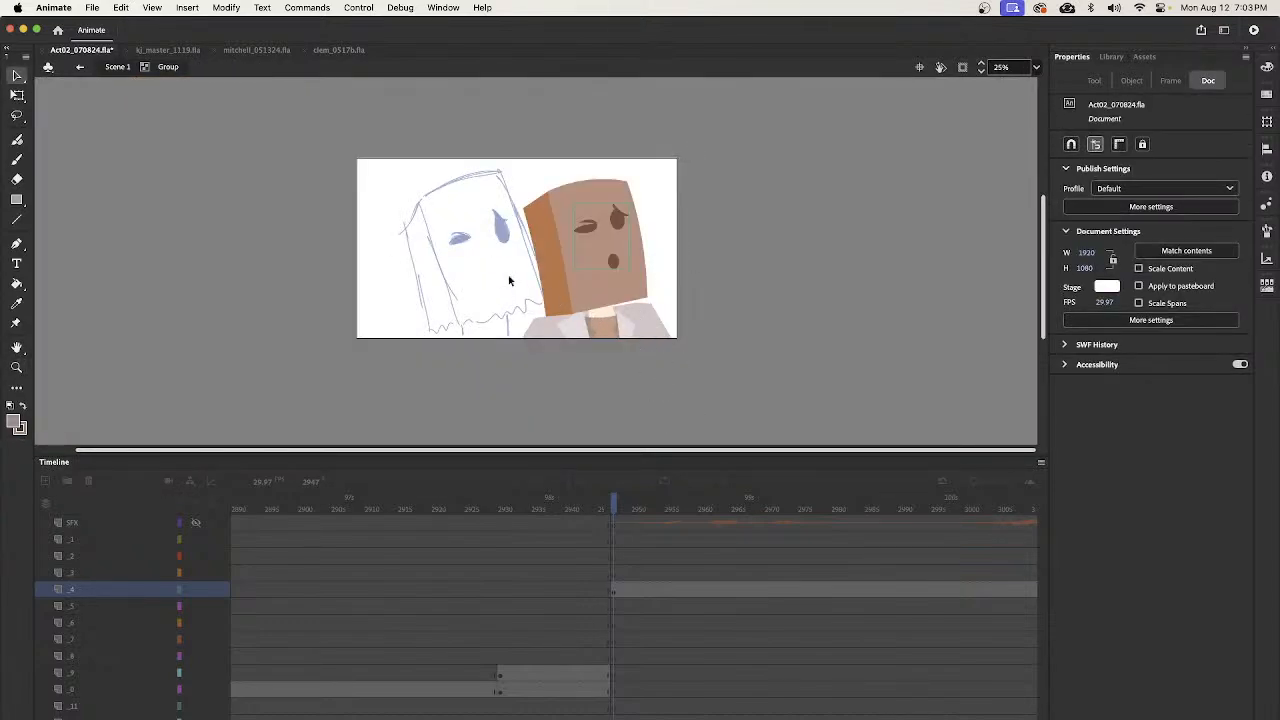
pyautogui.click(114, 70)
# - Move all the bartender artwork on layer _4 at frame 2947 left over the storyboard sketch
pyautogui.click(634, 622)
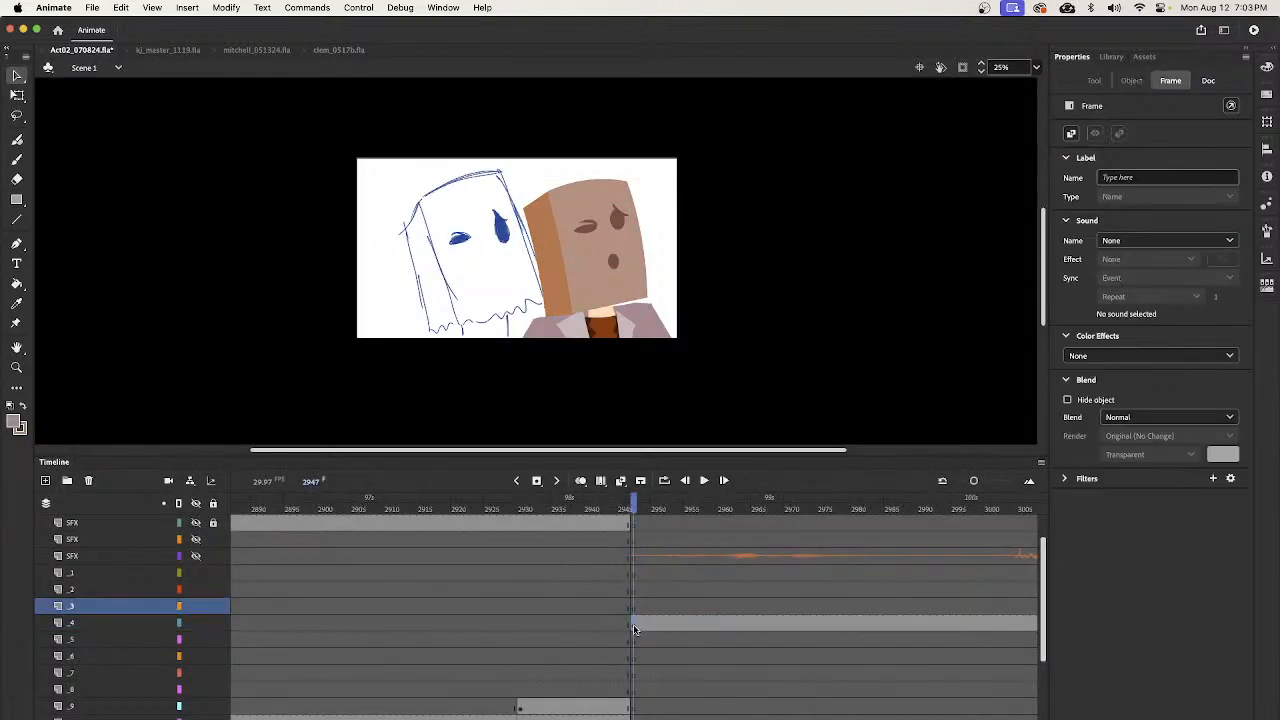
pyautogui.click(656, 328)
pyautogui.moveTo(656, 328); pyautogui.dragTo(540, 328)
# - End the bartender close-up on layer _4 with a blank keyframe at frame 3002
pyautogui.moveTo(640, 508)
pyautogui.mouseDown()
pyautogui.moveTo(966, 512)
pyautogui.moveTo(997, 537)
pyautogui.moveTo(978, 537)
pyautogui.moveTo(1000, 537)
pyautogui.mouseUp()
pyautogui.click(1000, 622)
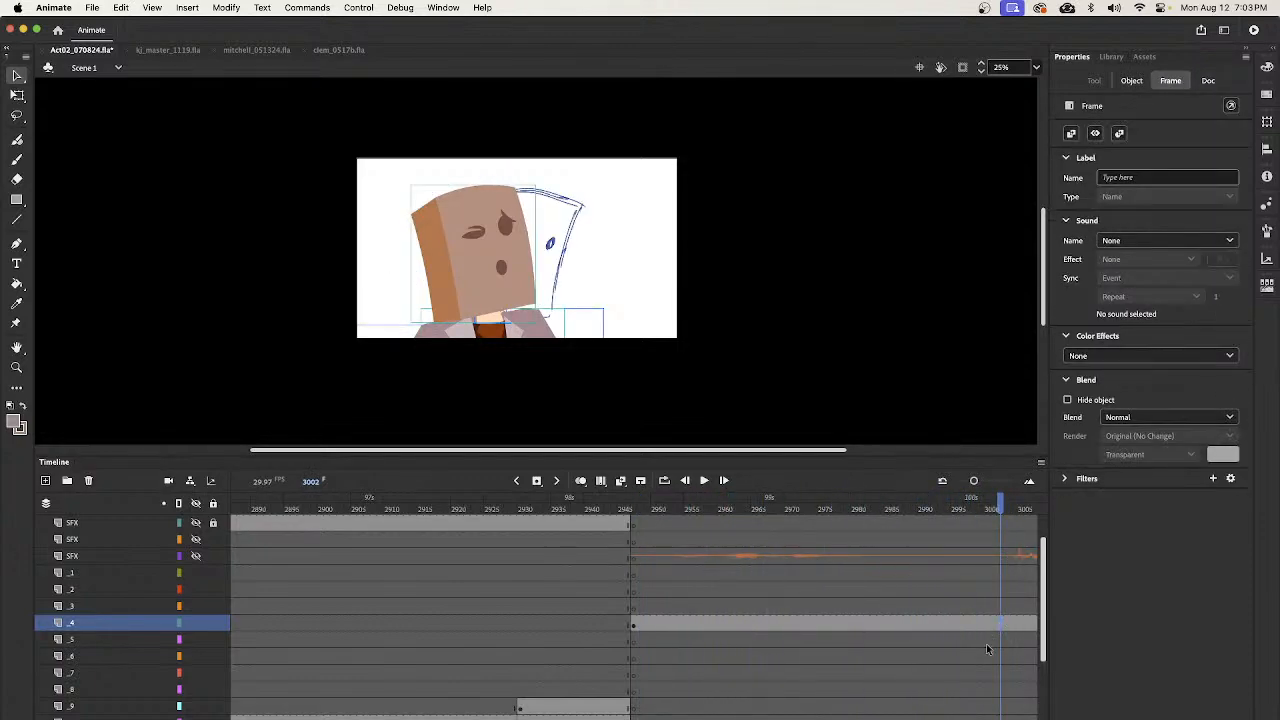
pyautogui.press('F7')
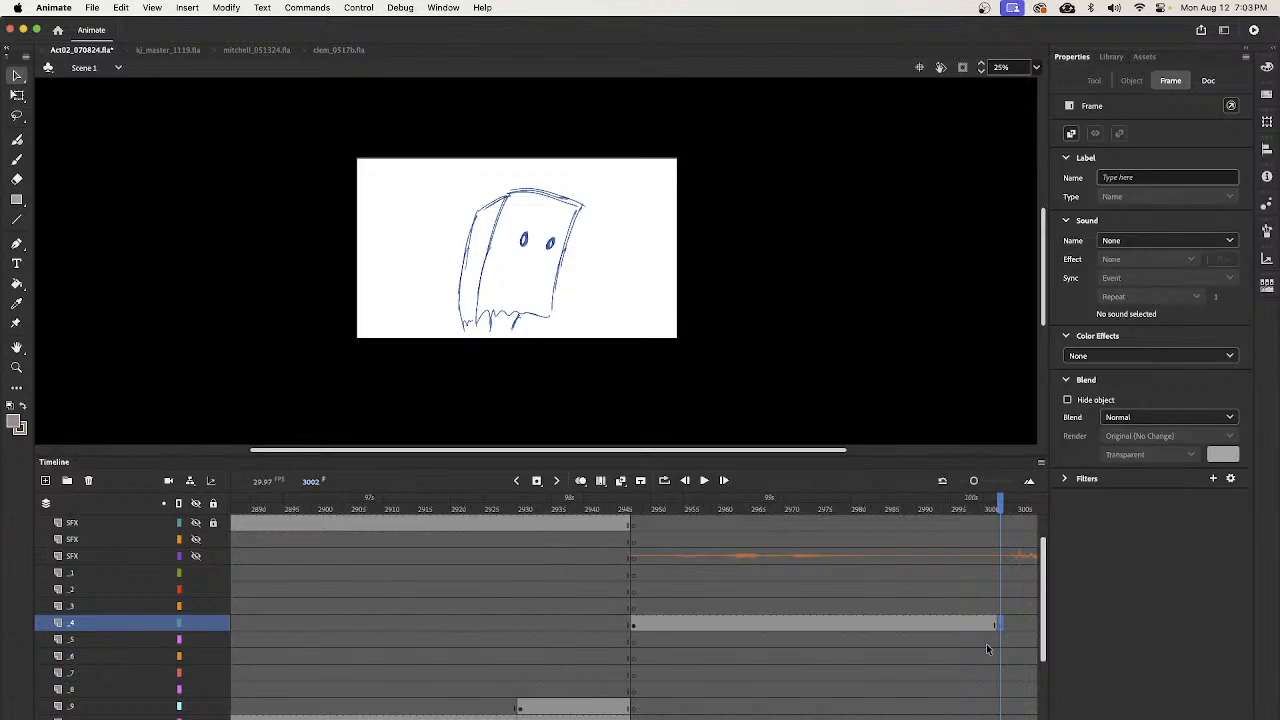
# - Copy the bartender's bag-mask head from frame 2795 and paste it in place on layer _4 at frame 3002
pyautogui.moveTo(999, 505); pyautogui.dragTo(452, 590)
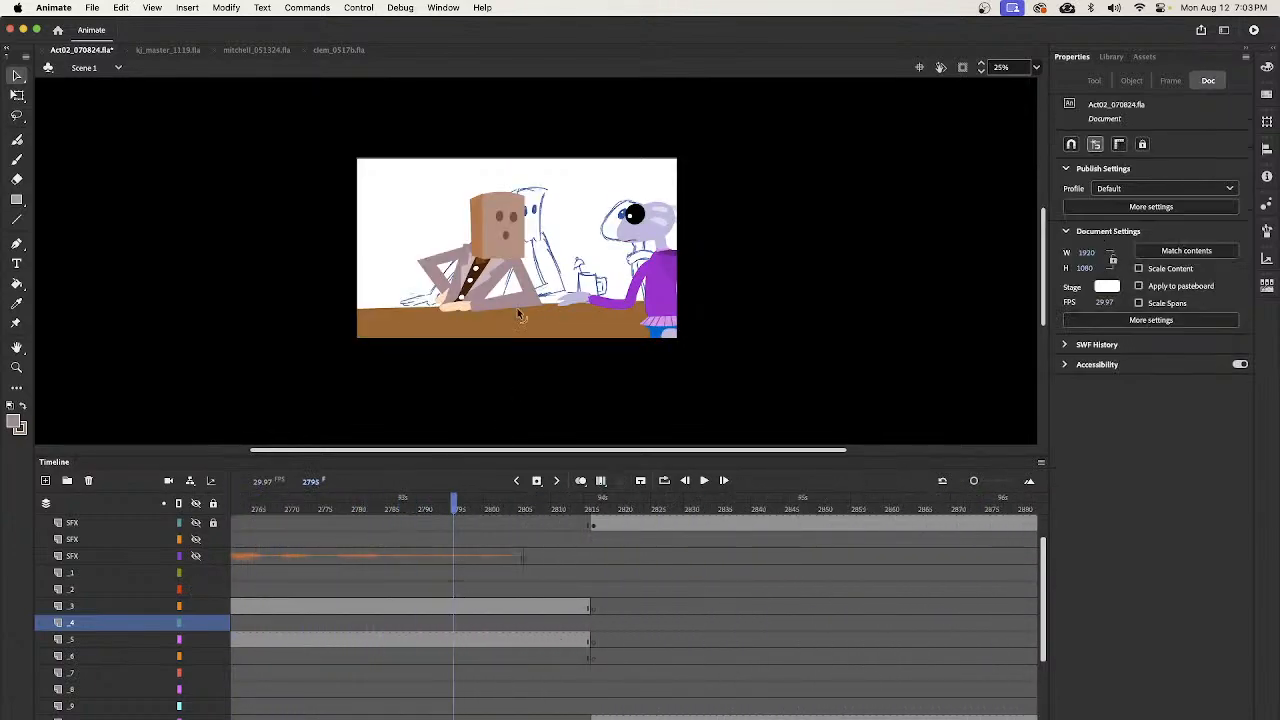
pyautogui.click(520, 258)
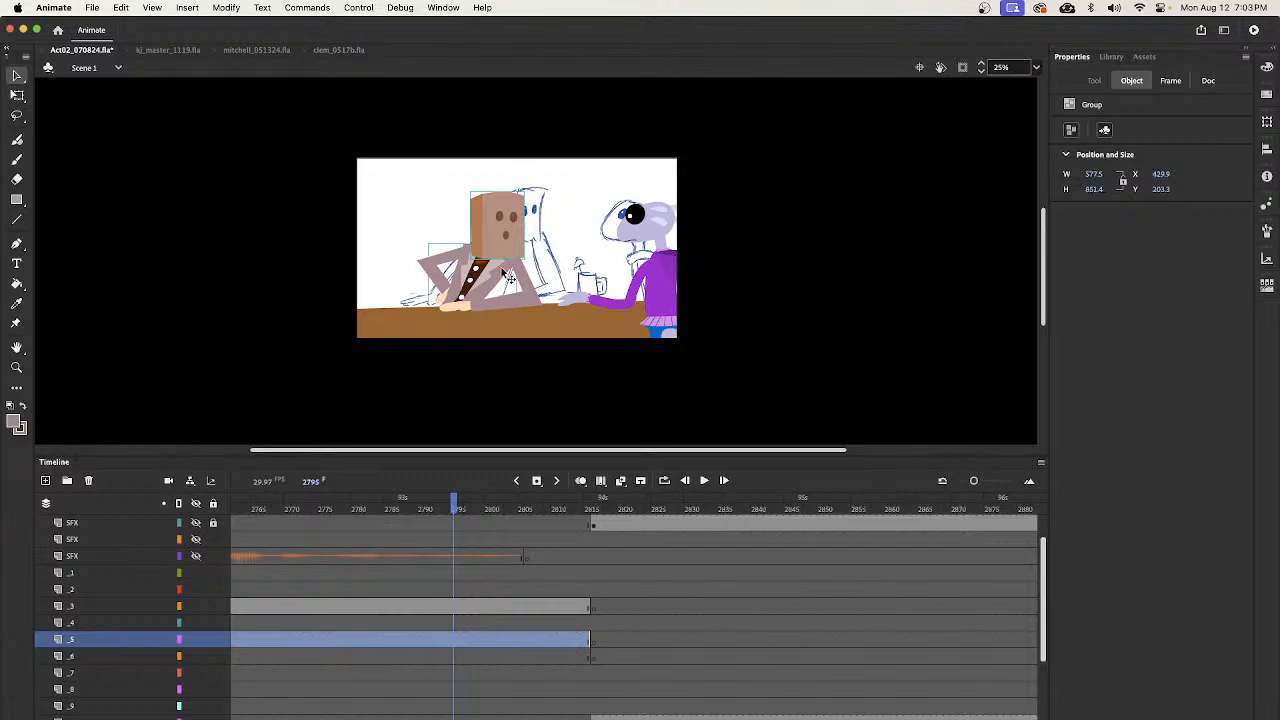
pyautogui.click(515, 273)
pyautogui.moveTo(466, 508)
pyautogui.mouseDown()
pyautogui.moveTo(1040, 520)
pyautogui.moveTo(1068, 538)
pyautogui.moveTo(634, 600)
pyautogui.moveTo(934, 629)
pyautogui.mouseUp()
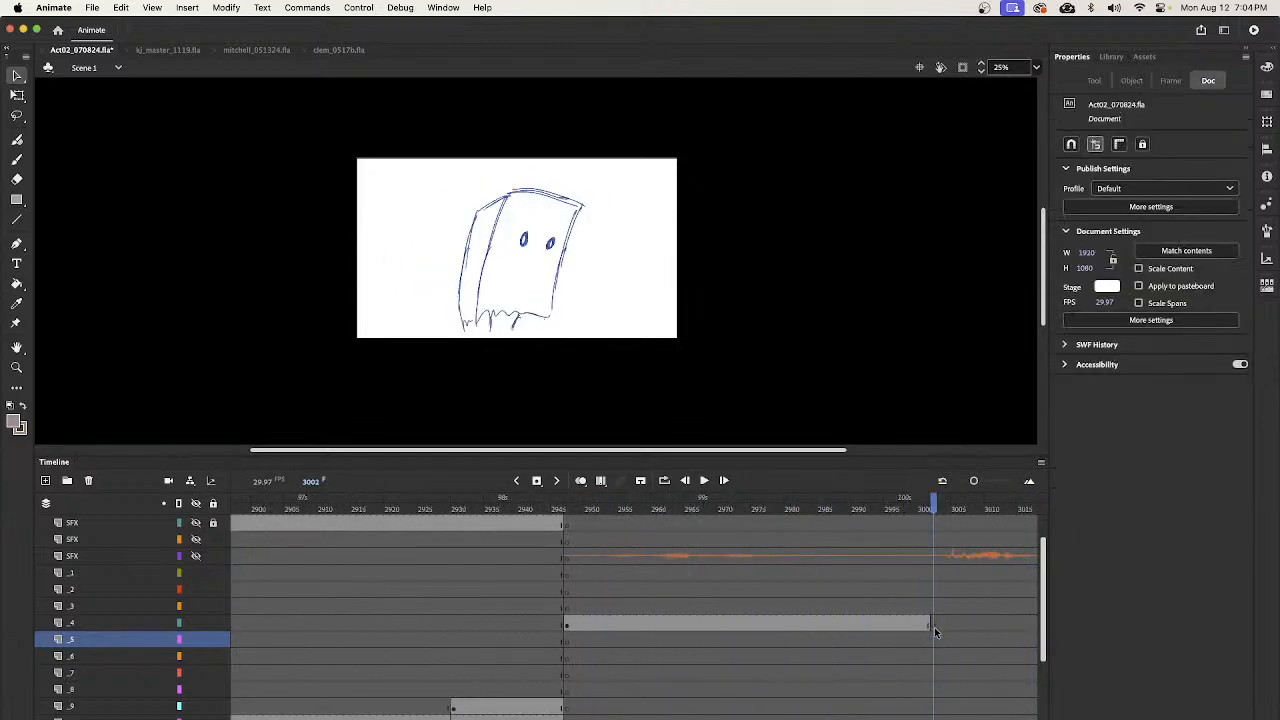
pyautogui.click(931, 622)
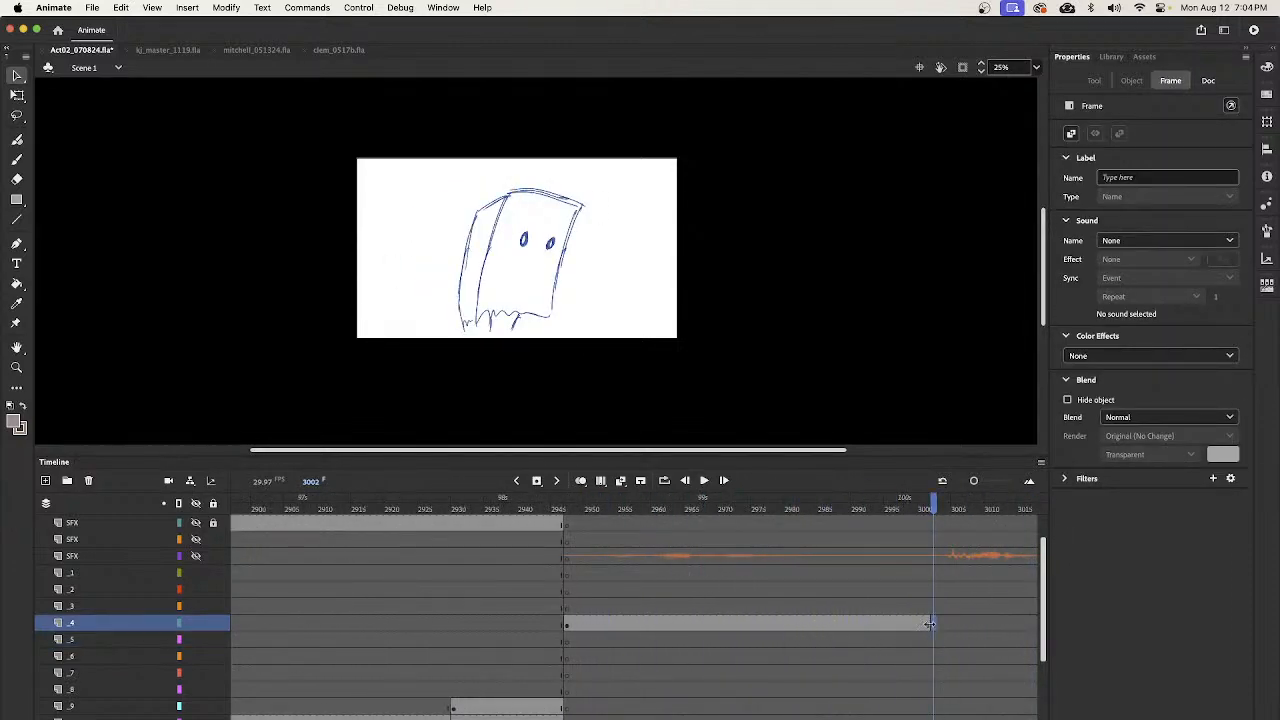
pyautogui.press('alt+super+v')
# - Tilt, enlarge and reposition the pasted bag head to about 866 × 945 px so it fits the close-up sketch at frame 3002
pyautogui.press('q')
pyautogui.moveTo(568, 232)
pyautogui.mouseDown()
pyautogui.moveTo(594, 197)
pyautogui.moveTo(617, 226)
pyautogui.moveTo(562, 238)
pyautogui.mouseUp()
pyautogui.press('v')
pyautogui.press('q')
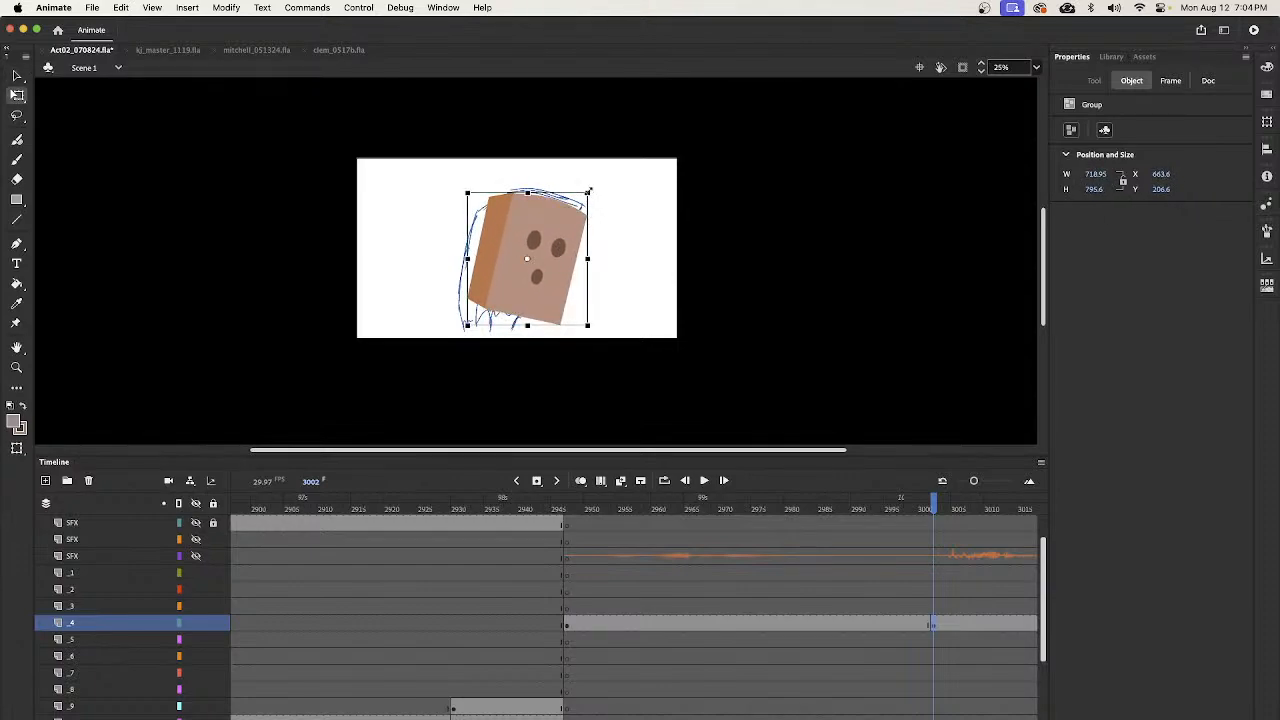
pyautogui.moveTo(589, 191); pyautogui.dragTo(597, 183)
pyautogui.press('v')
pyautogui.moveTo(554, 273)
pyautogui.mouseDown()
pyautogui.moveTo(592, 290)
pyautogui.moveTo(549, 287)
pyautogui.mouseUp()
pyautogui.press('q')
pyautogui.moveTo(601, 193); pyautogui.dragTo(594, 187)
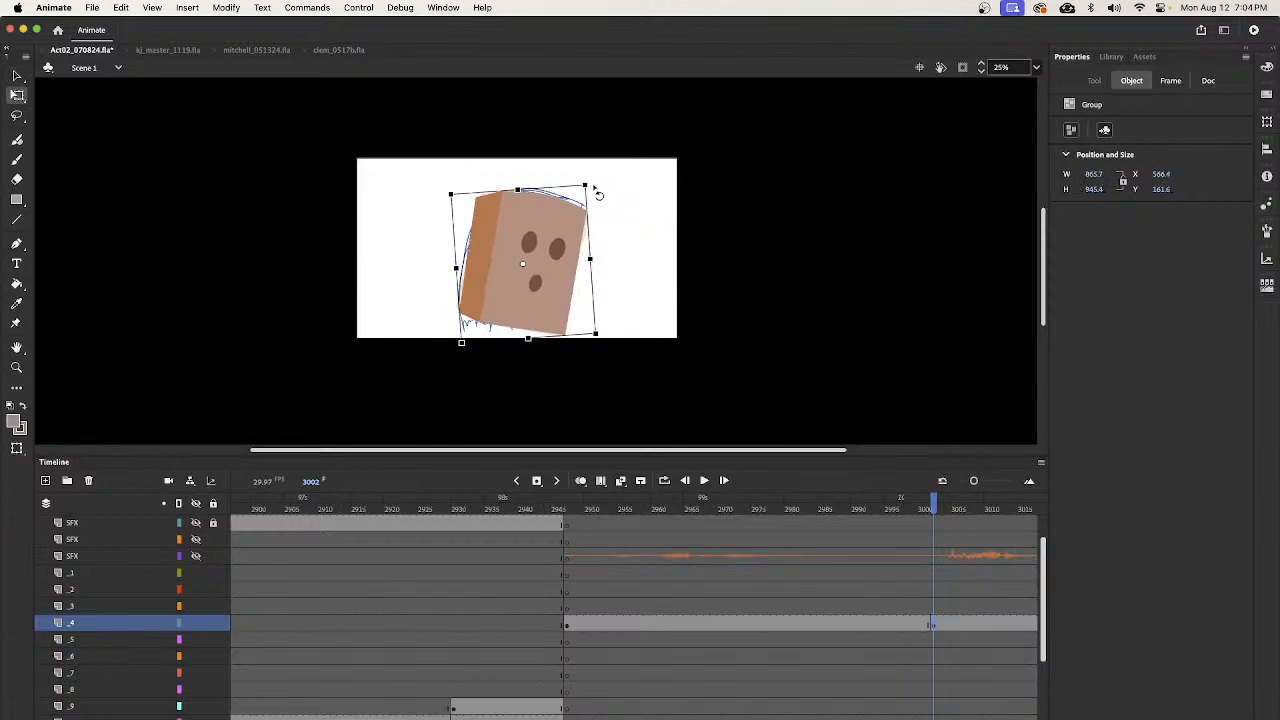
pyautogui.moveTo(930, 514); pyautogui.dragTo(952, 518)
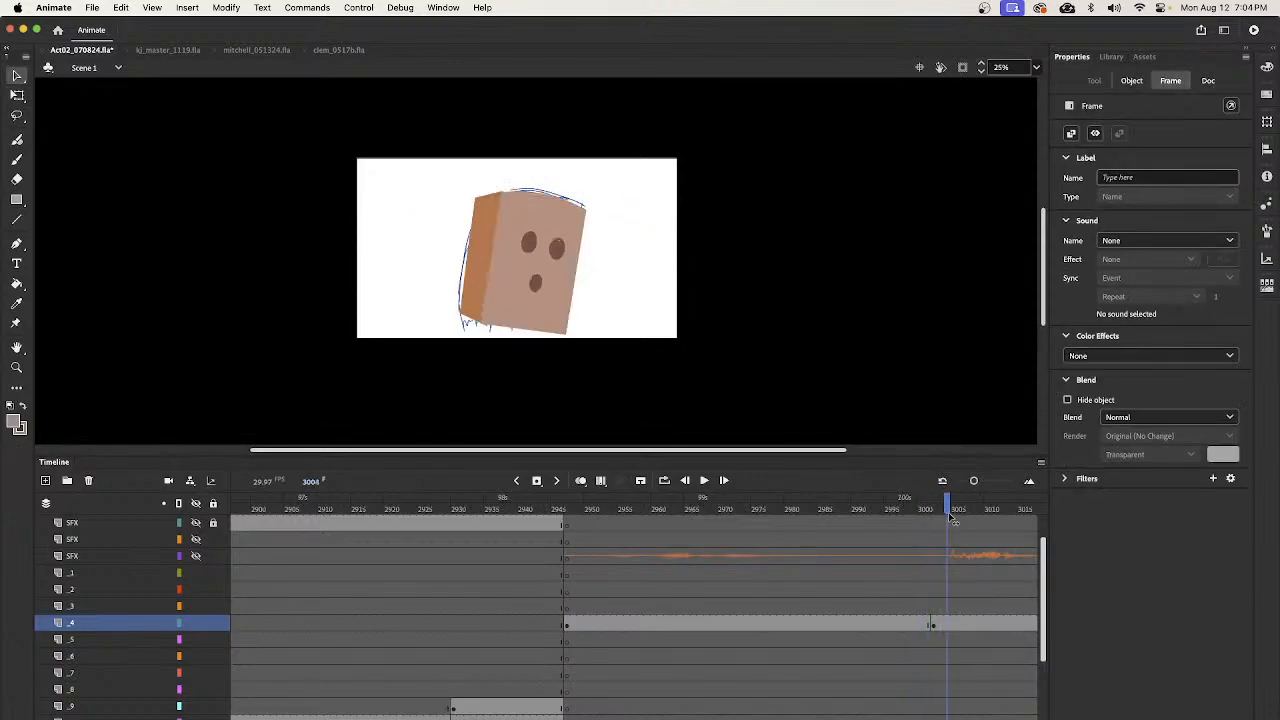
# - Cut the bartender's shoulders and neck artwork, without the head, from layer _4 and paste it in place on layer _5 at frame 2947
pyautogui.click(927, 626)
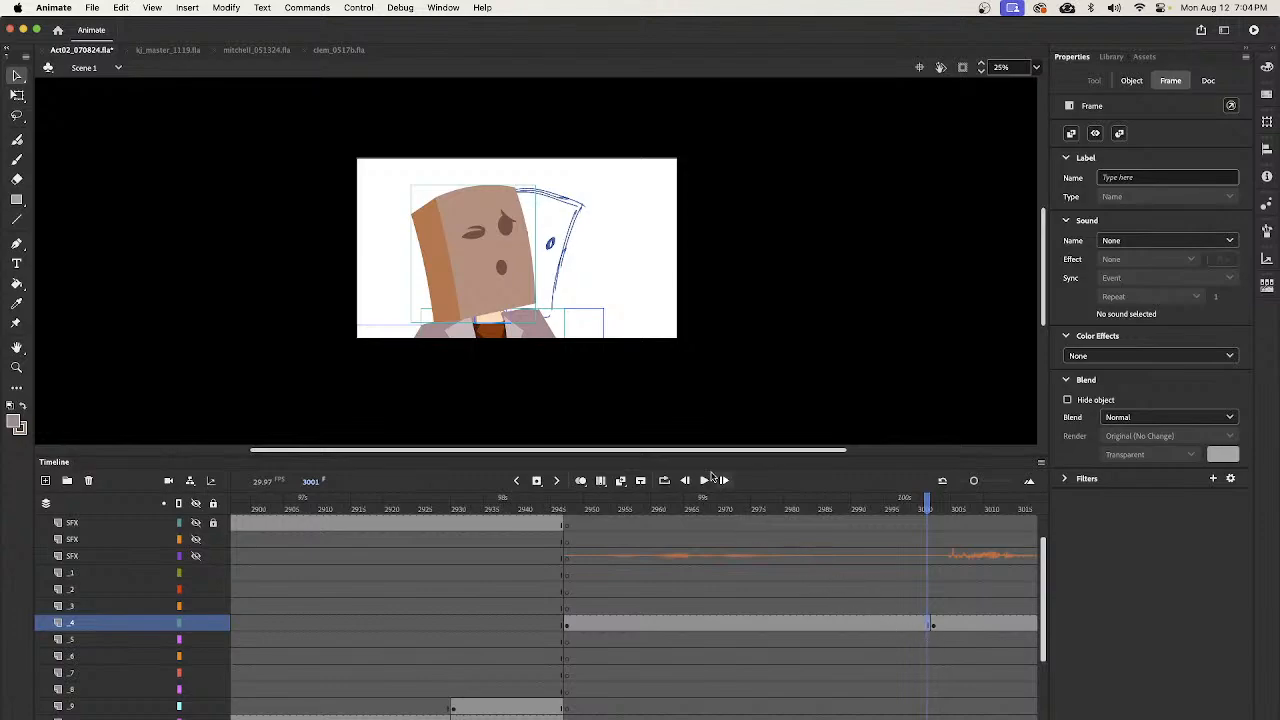
pyautogui.click(537, 296)
pyautogui.press('q')
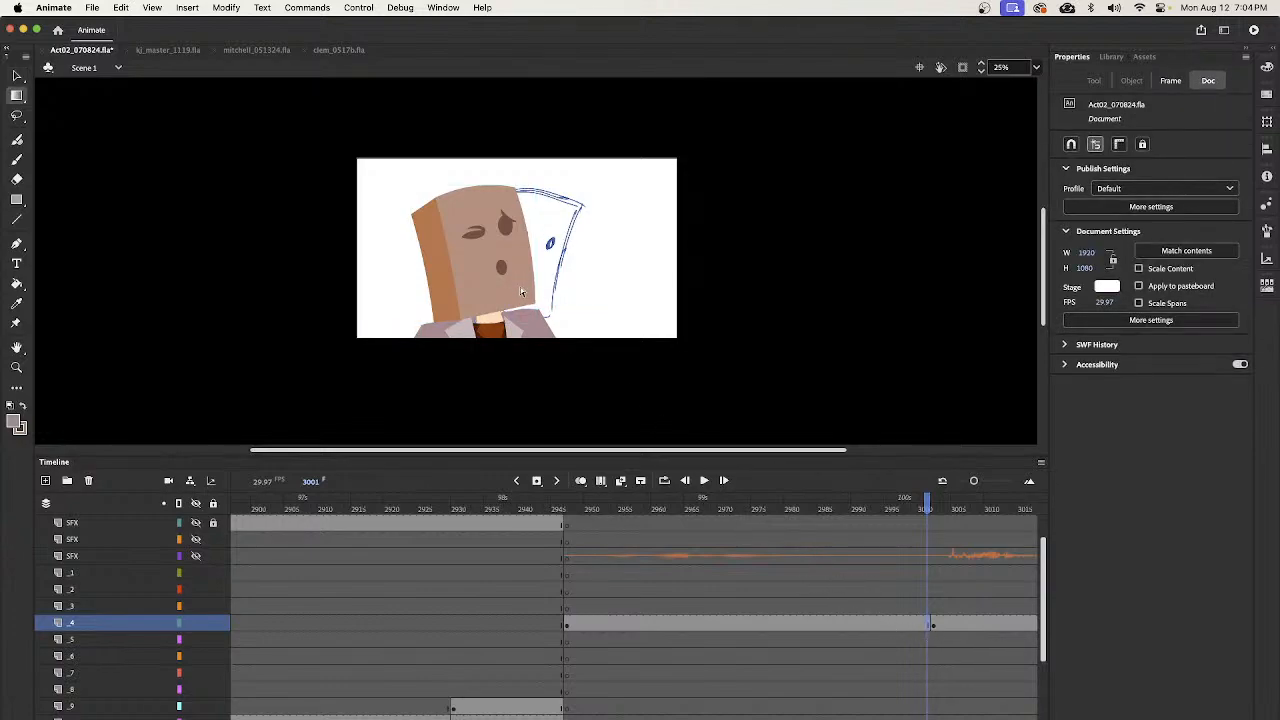
pyautogui.press('v')
pyautogui.click(526, 292)
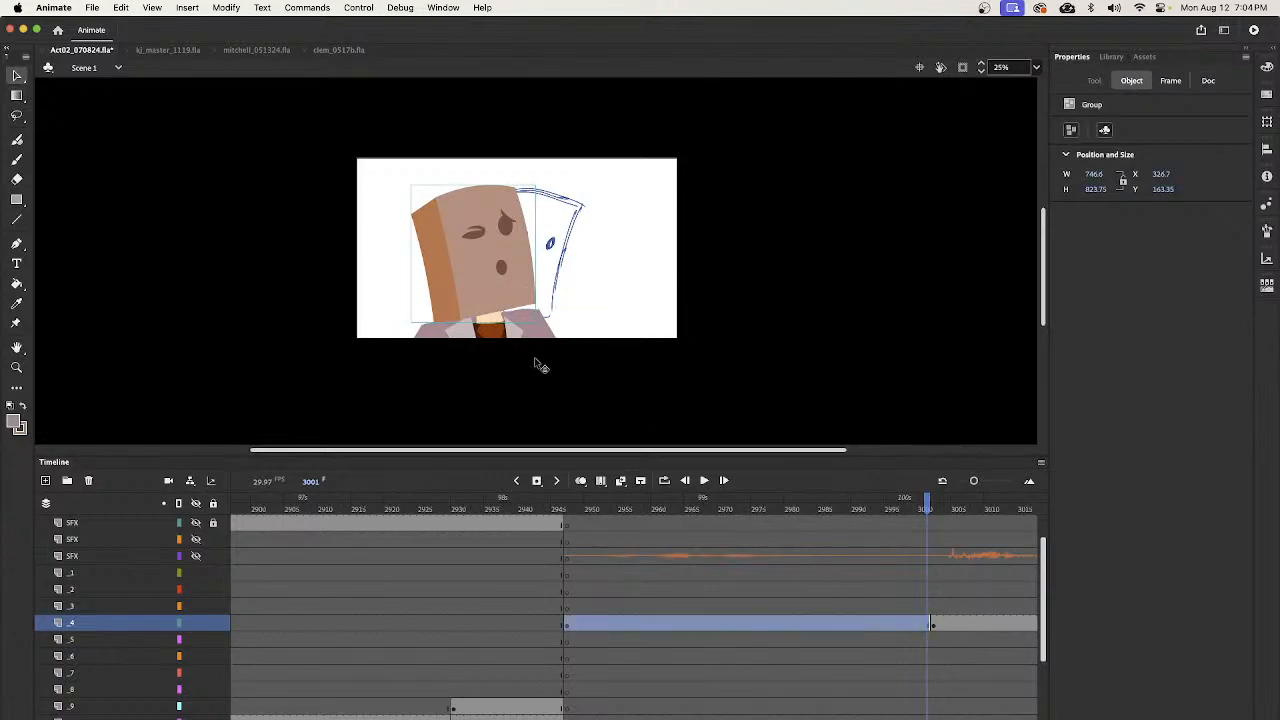
pyautogui.click(923, 627)
pyautogui.keyDown('shift'); pyautogui.click(516, 283); pyautogui.keyUp('shift')
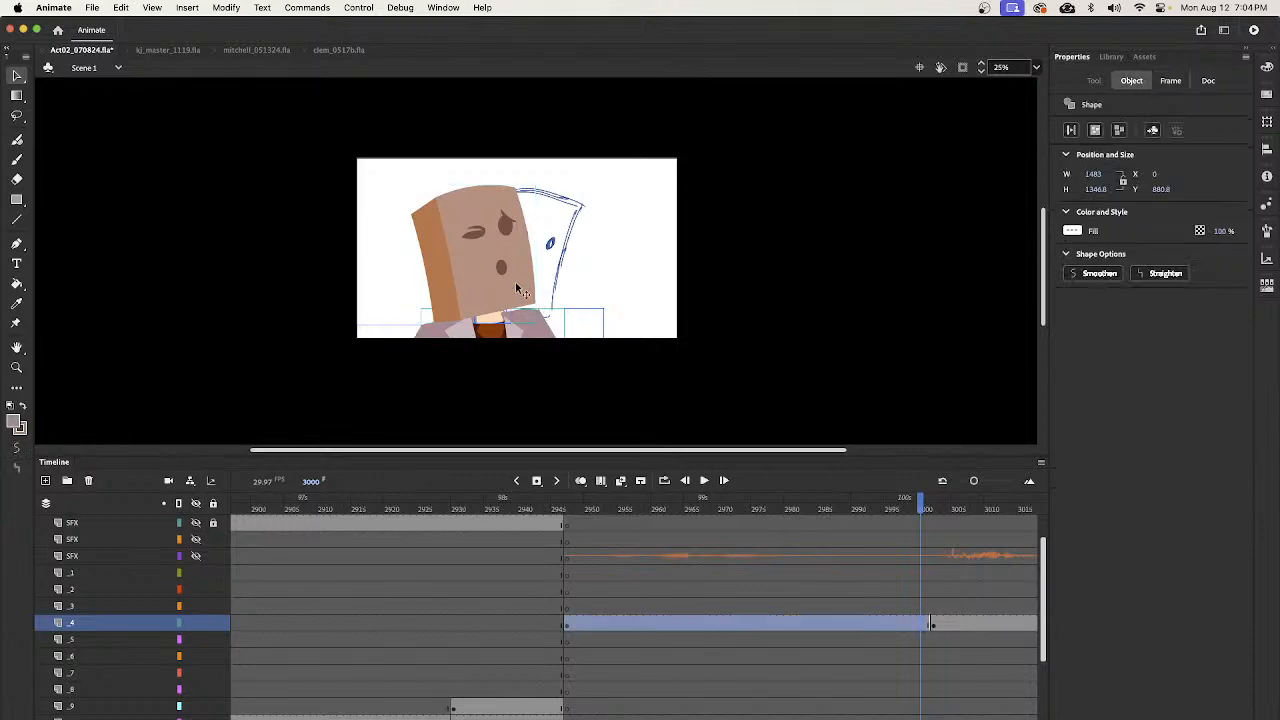
pyautogui.click(516, 341)
pyautogui.click(565, 641)
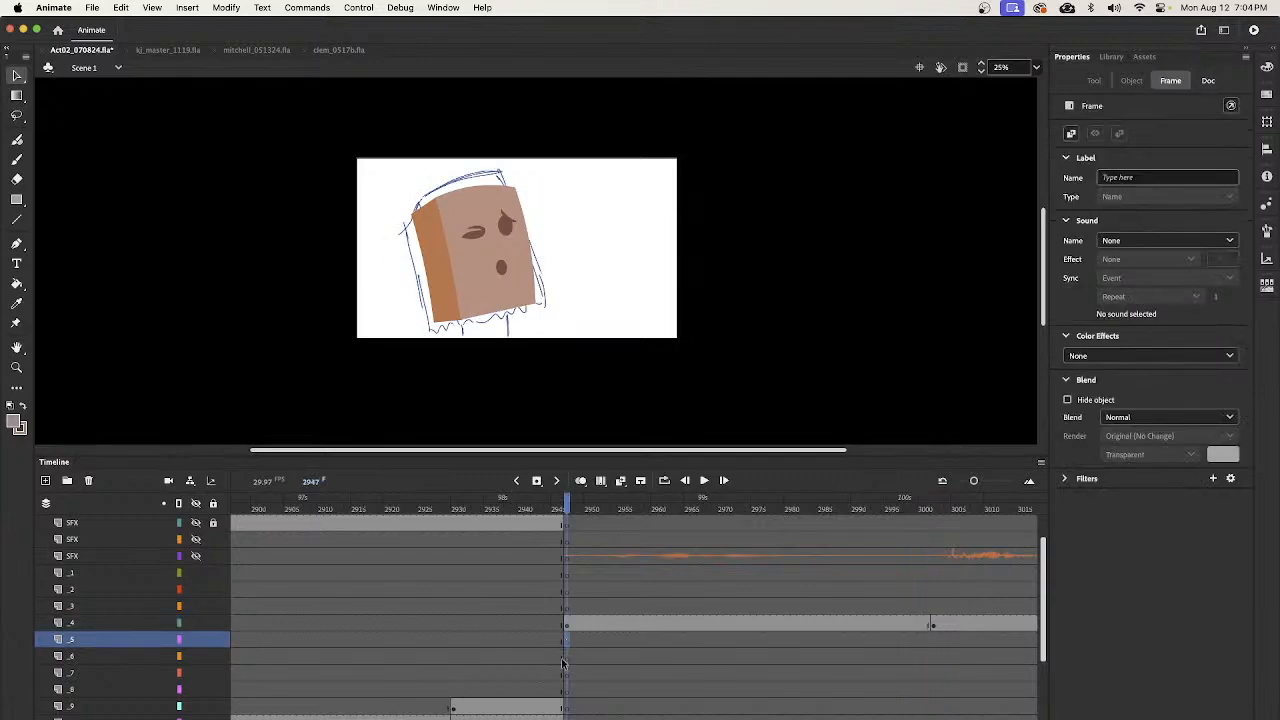
pyautogui.press('super+alt+v')
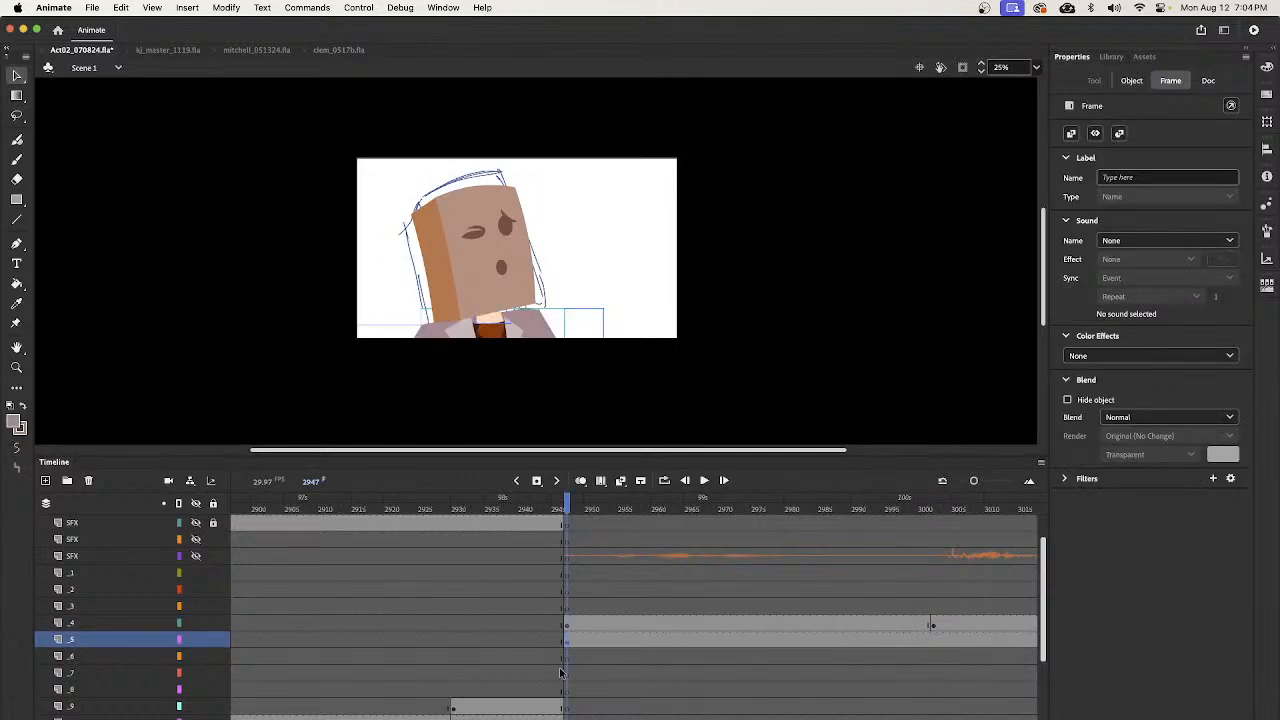
# - Add a keyframe on layer _5 at frame 3002 and tilt the shoulders clockwise there to sit under the turned head
pyautogui.click(921, 641)
pyautogui.click(935, 640)
pyautogui.press('F6')
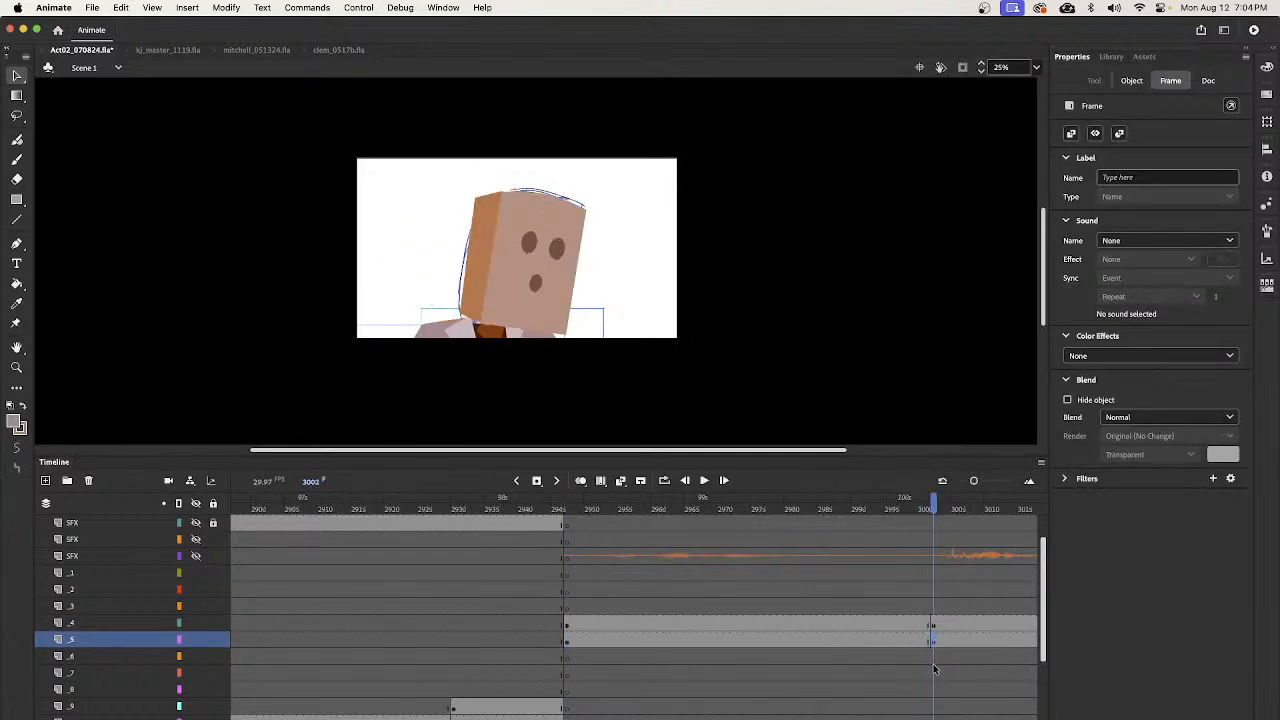
pyautogui.press('q')
pyautogui.moveTo(617, 306); pyautogui.dragTo(631, 323)
pyautogui.press('v')
pyautogui.click(921, 510)
pyautogui.moveTo(921, 510); pyautogui.dragTo(960, 510)
# - Scrub back through the bar scene to frame 2688 to review the bartender's poses, and save the document
pyautogui.press('z')
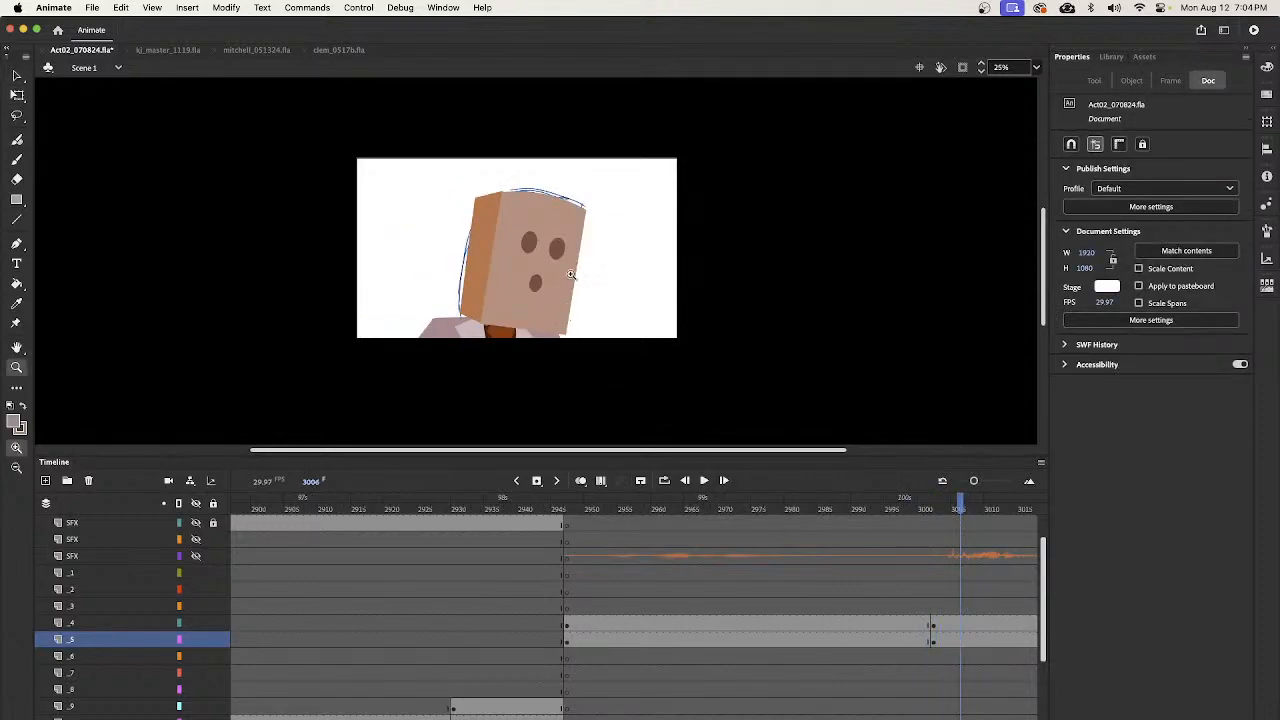
pyautogui.keyDown('alt'); pyautogui.click(568, 278); pyautogui.keyUp('alt')
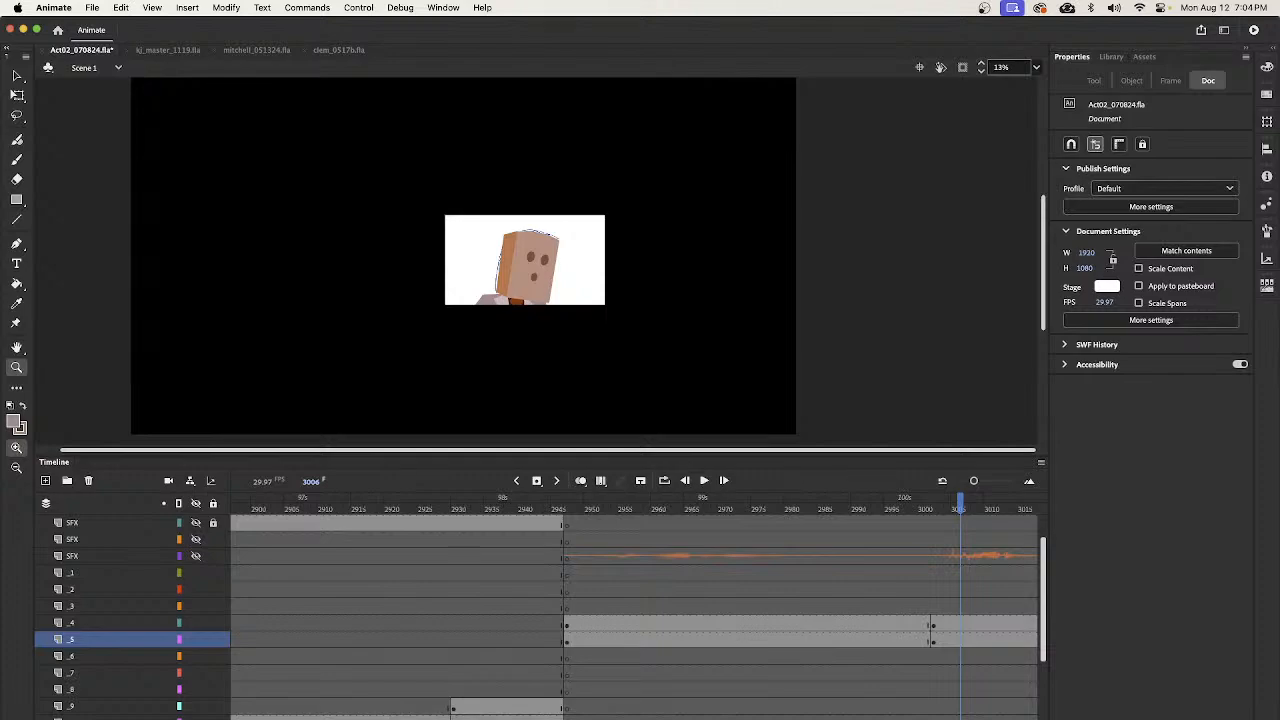
pyautogui.hscroll(5, 625, 512)
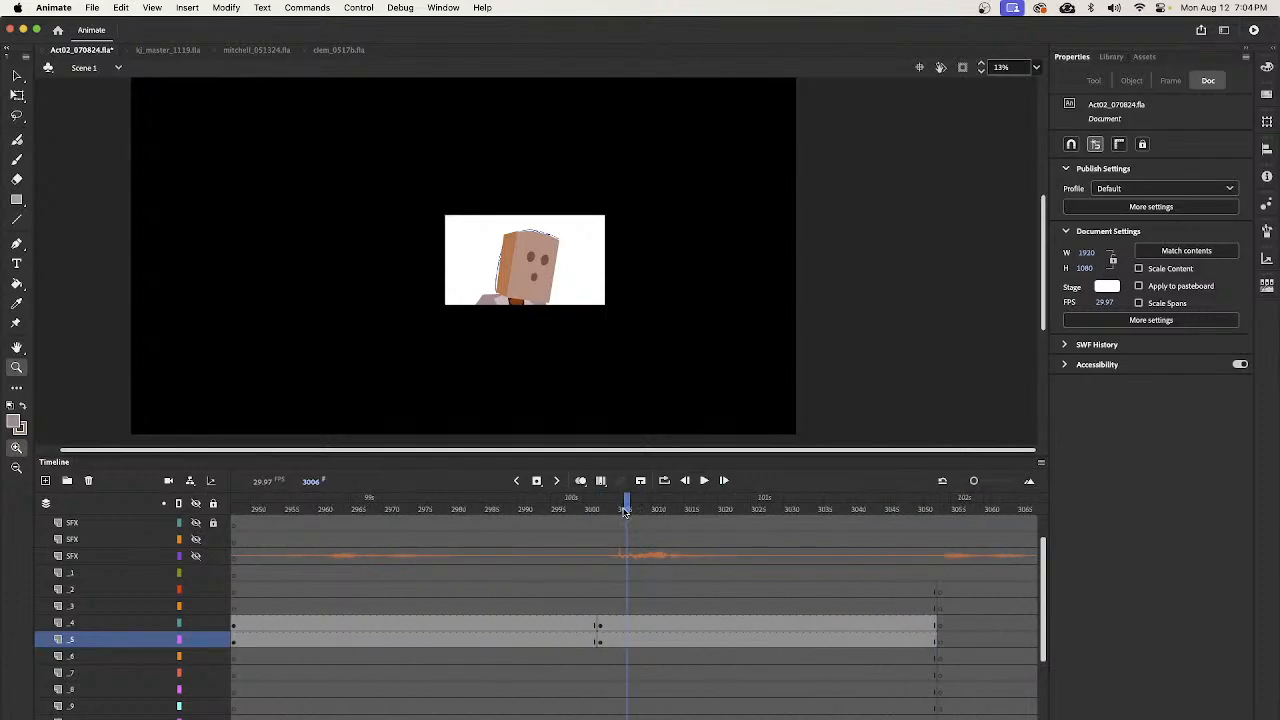
pyautogui.moveTo(625, 512)
pyautogui.mouseDown()
pyautogui.moveTo(931, 548)
pyautogui.moveTo(968, 558)
pyautogui.moveTo(894, 565)
pyautogui.moveTo(980, 575)
pyautogui.moveTo(989, 590)
pyautogui.moveTo(740, 613)
pyautogui.moveTo(966, 614)
pyautogui.moveTo(940, 620)
pyautogui.moveTo(388, 630)
pyautogui.moveTo(225, 626)
pyautogui.moveTo(917, 618)
pyautogui.moveTo(235, 620)
pyautogui.moveTo(781, 612)
pyautogui.moveTo(235, 606)
pyautogui.moveTo(760, 601)
pyautogui.moveTo(220, 611)
pyautogui.moveTo(826, 593)
pyautogui.moveTo(677, 600)
pyautogui.moveTo(735, 611)
pyautogui.mouseUp()
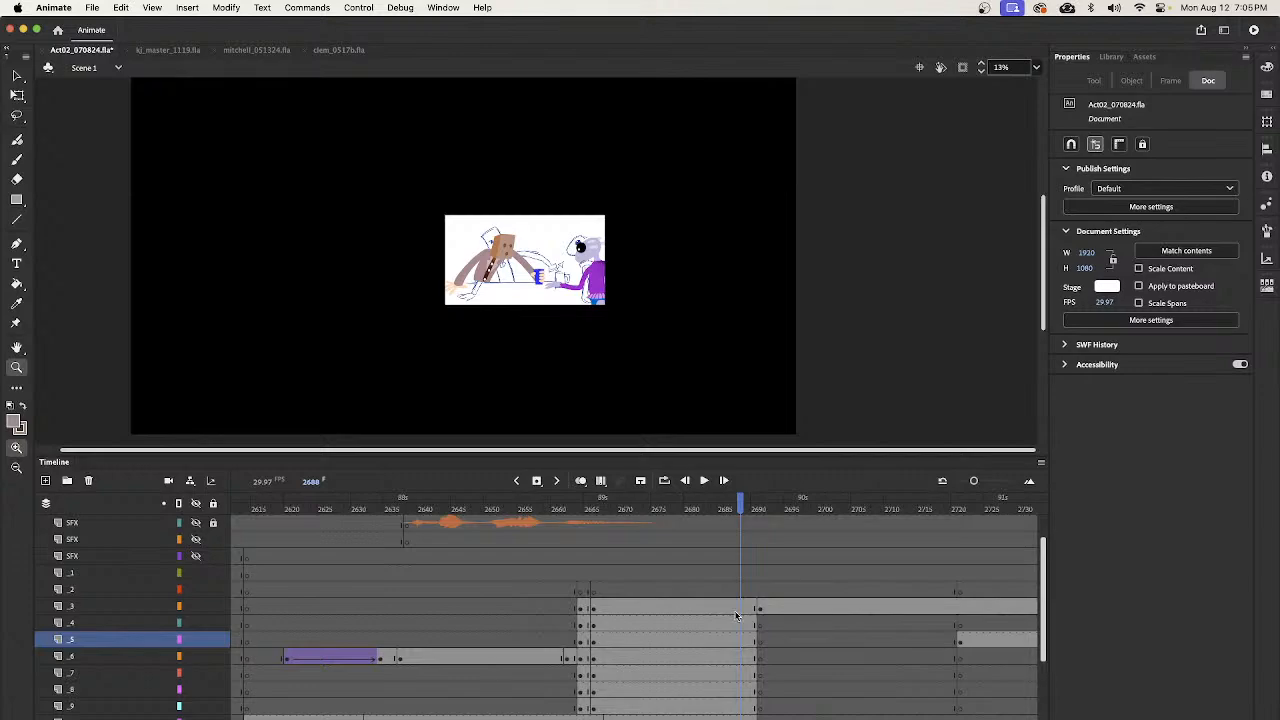
pyautogui.press('super+s')
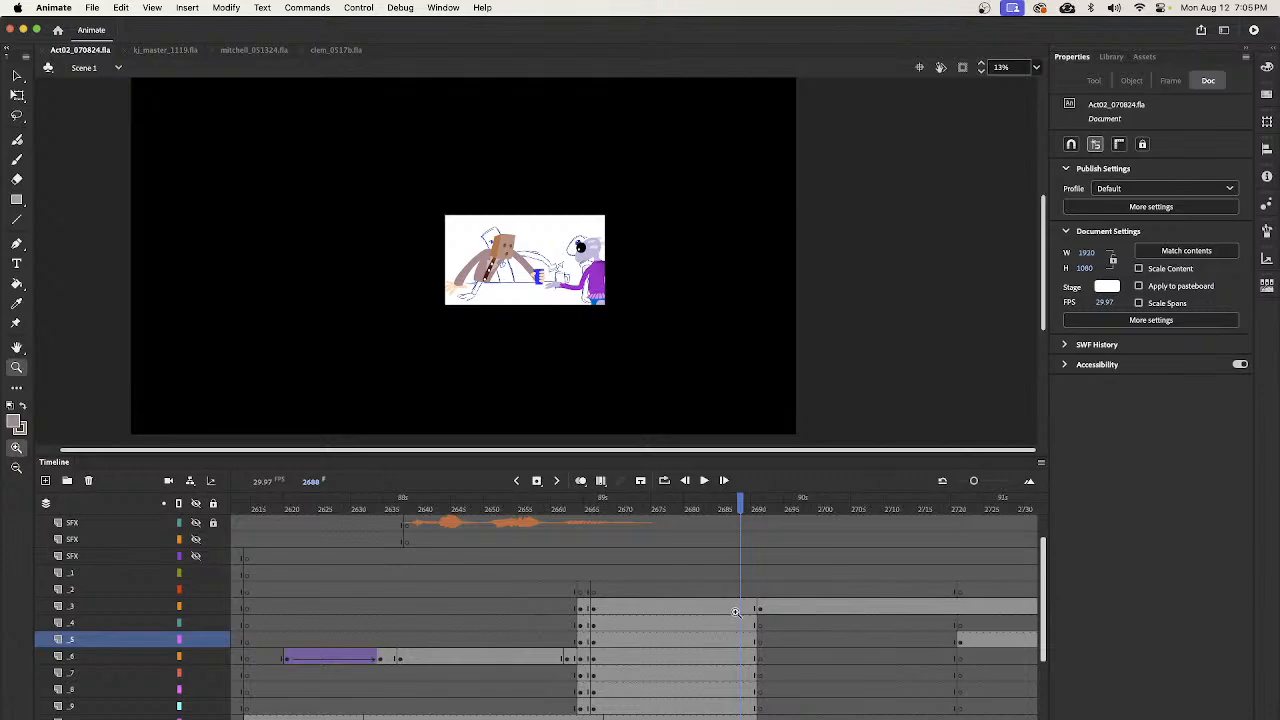